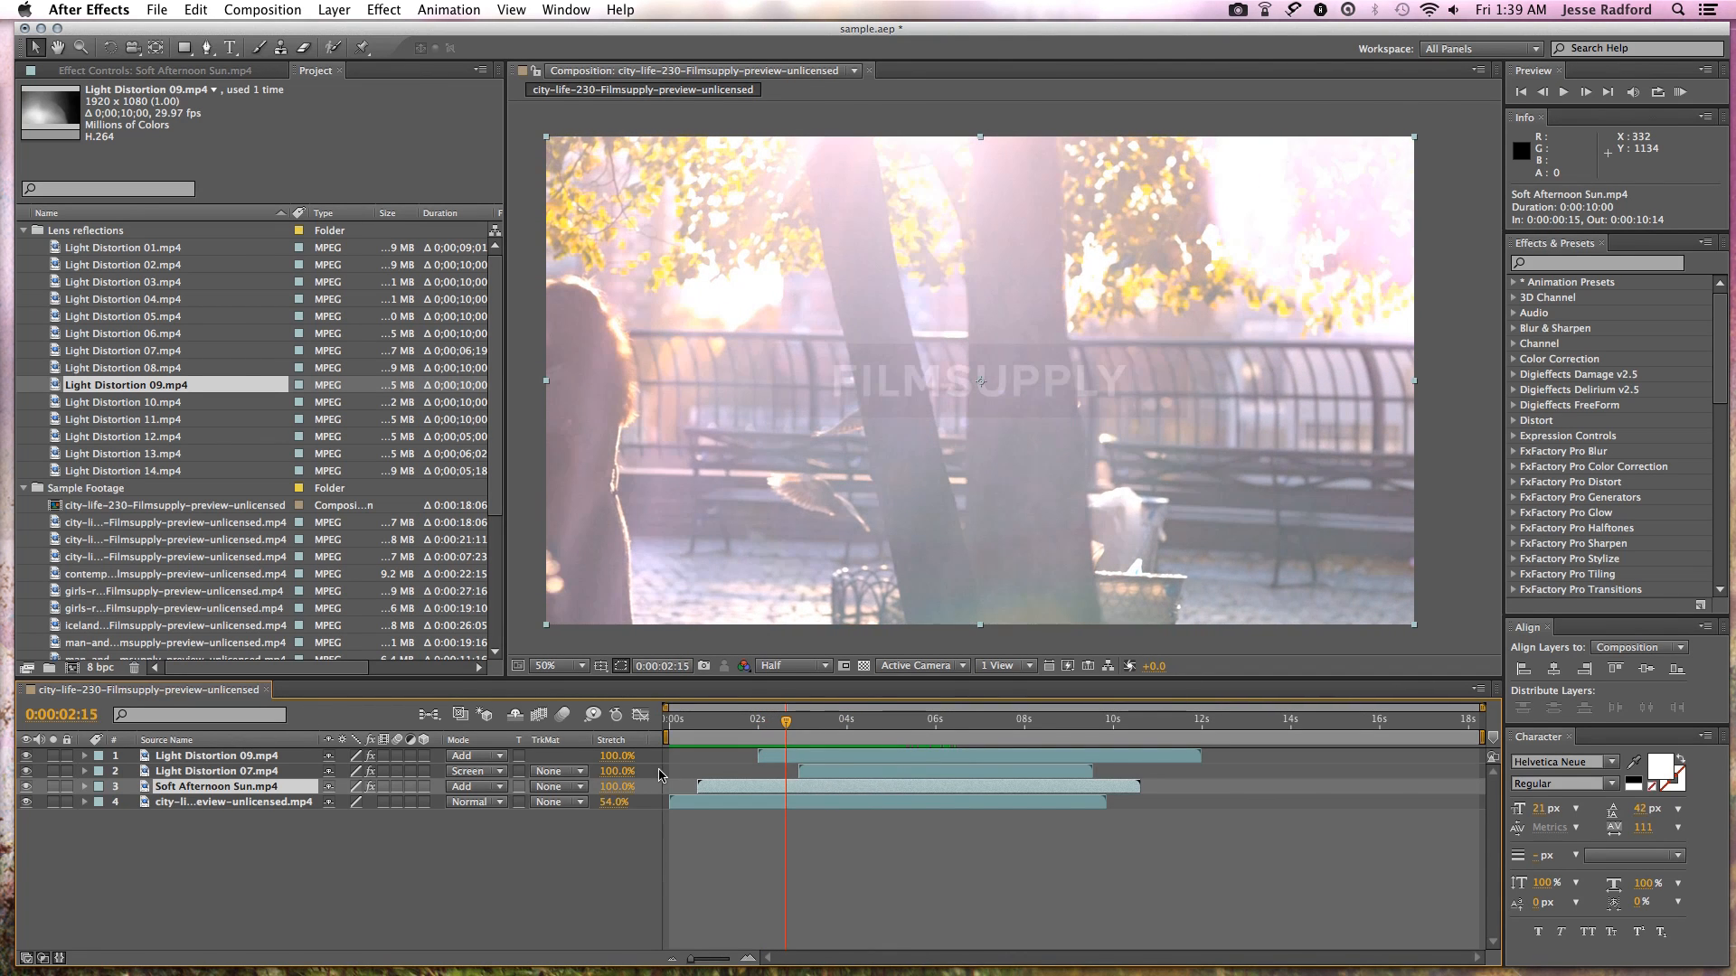
- Set the blending mode of the Light Distortion 09, Light Distortion 07 and Soft Afternoon Sun layers to Normal
{"action": "left_click", "coordinate": [153, 860]}
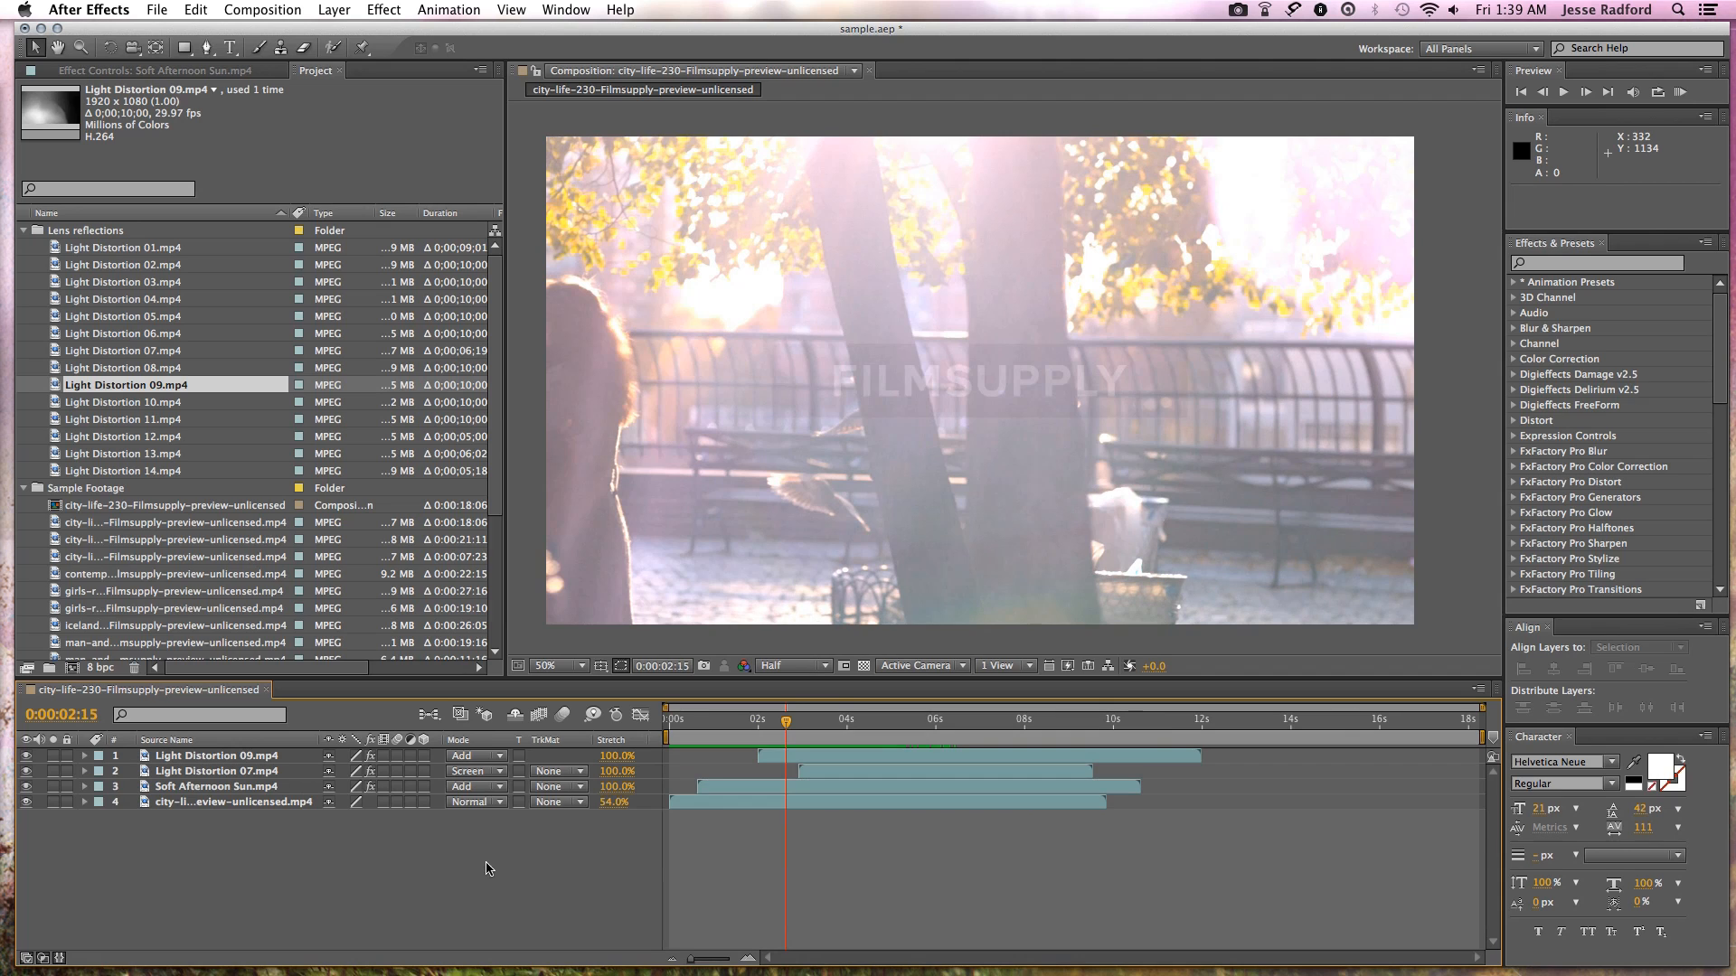
{"action": "left_click", "coordinate": [500, 757]}
{"action": "left_click", "coordinate": [479, 245]}
{"action": "left_click", "coordinate": [500, 771]}
{"action": "left_click", "coordinate": [484, 242]}
{"action": "left_click", "coordinate": [479, 787]}
{"action": "left_click", "coordinate": [479, 243]}
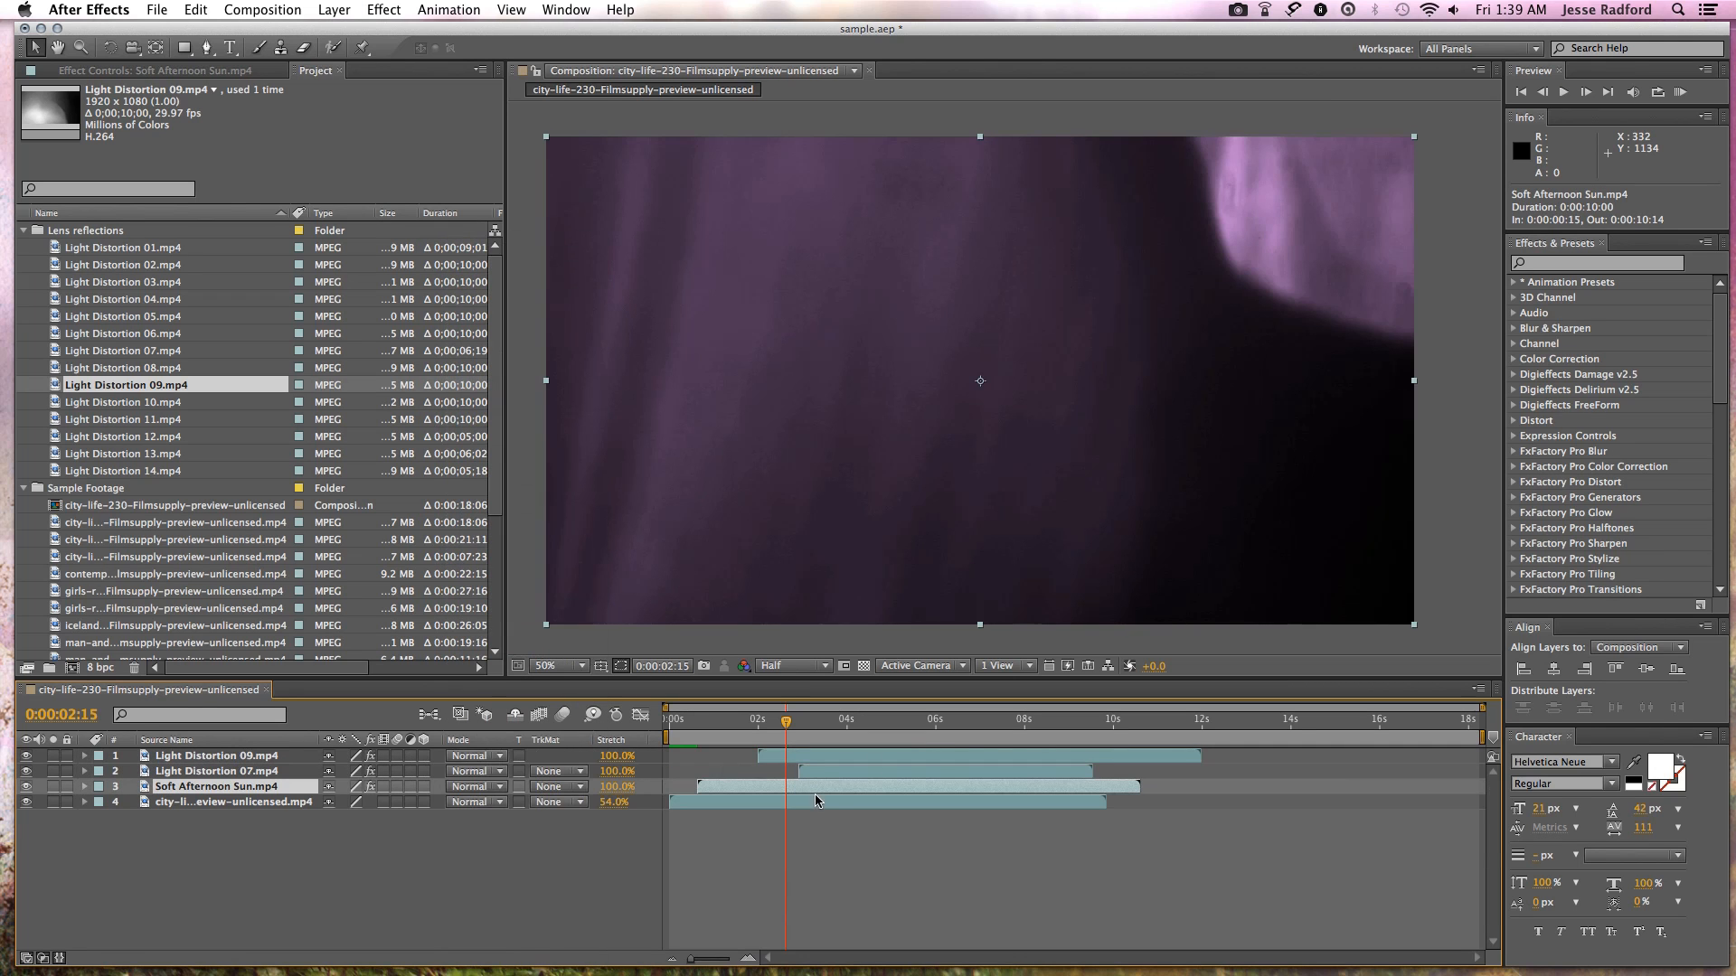
- Set the Soft Afternoon Sun layer's blending mode to Add and preview the frame at 0:00:01:15
{"action": "left_click_drag", "start_coordinate": [785, 721], "coordinate": [749, 736]}
{"action": "left_click", "coordinate": [497, 757]}
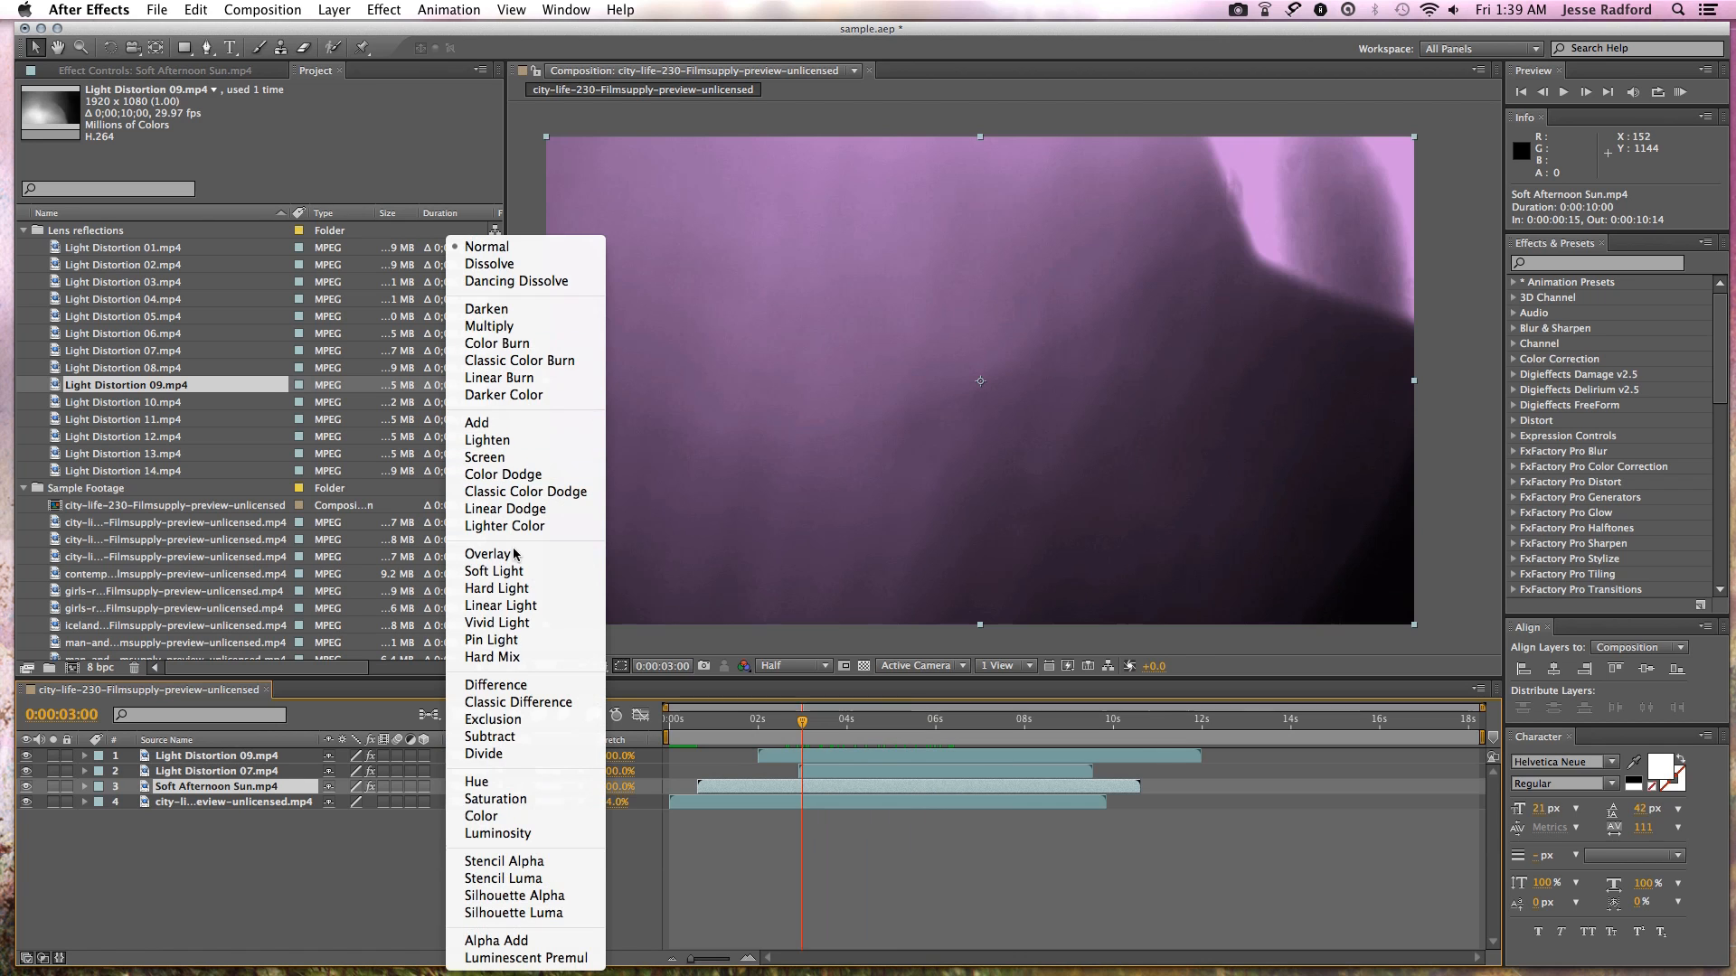
{"action": "left_click", "coordinate": [365, 871]}
{"action": "left_click", "coordinate": [486, 792]}
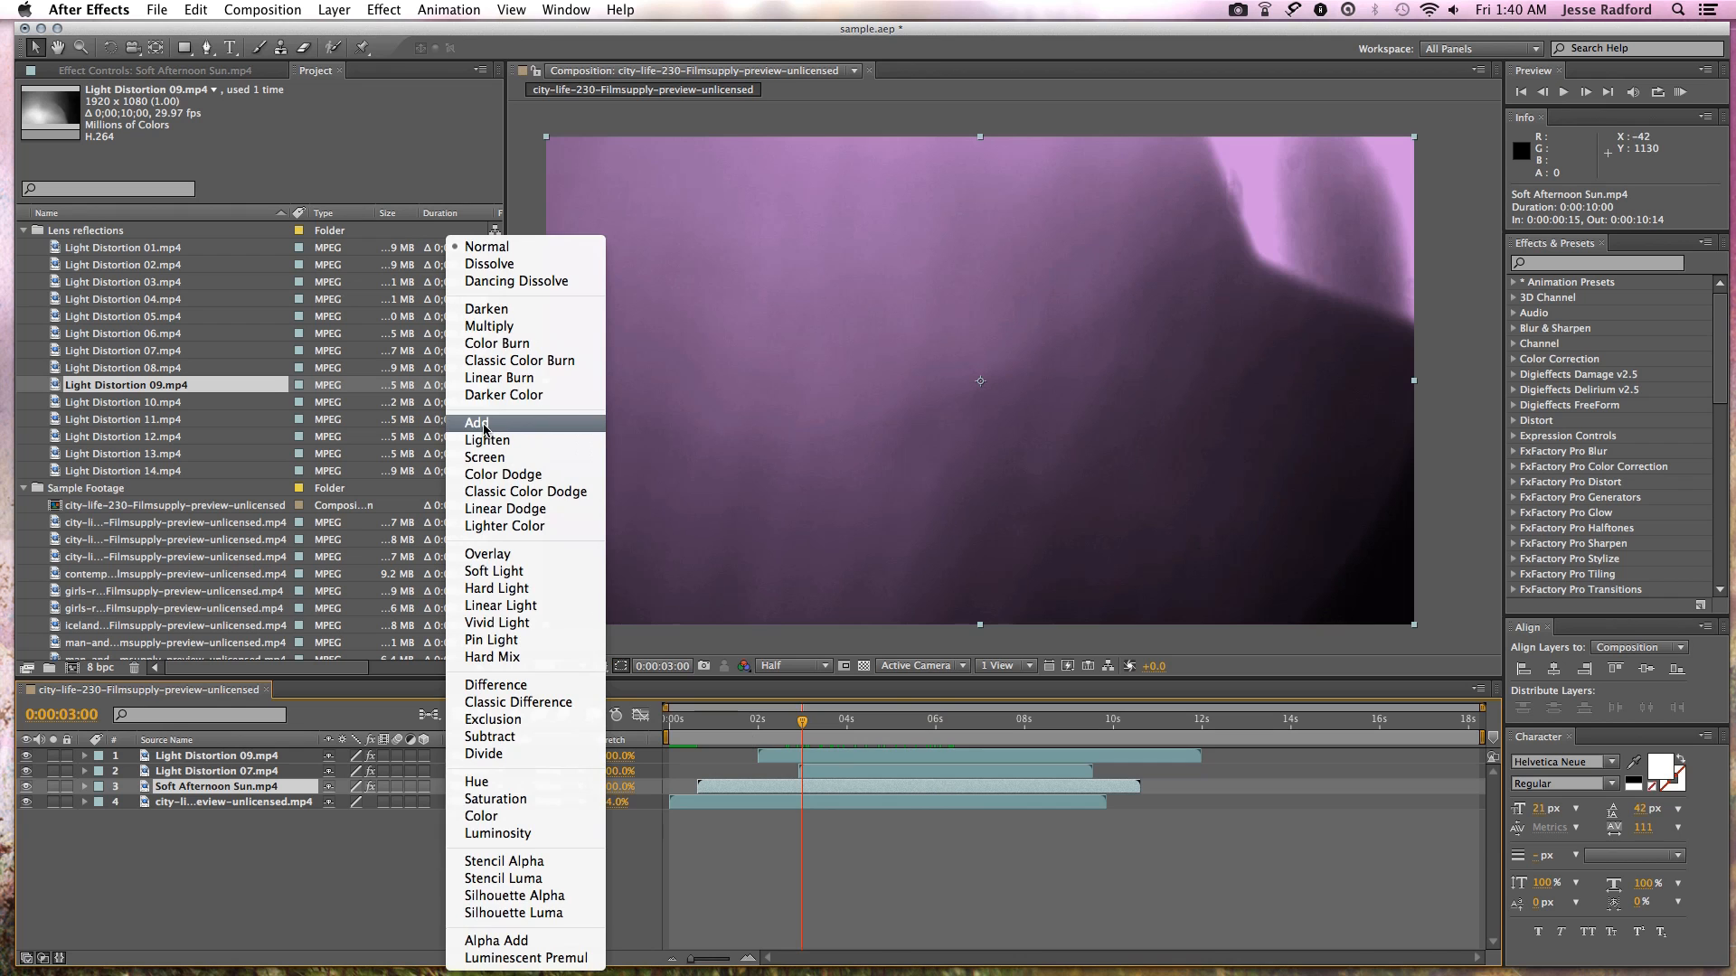
{"action": "left_click", "coordinate": [484, 425]}
{"action": "left_click_drag", "start_coordinate": [801, 725], "coordinate": [744, 740]}
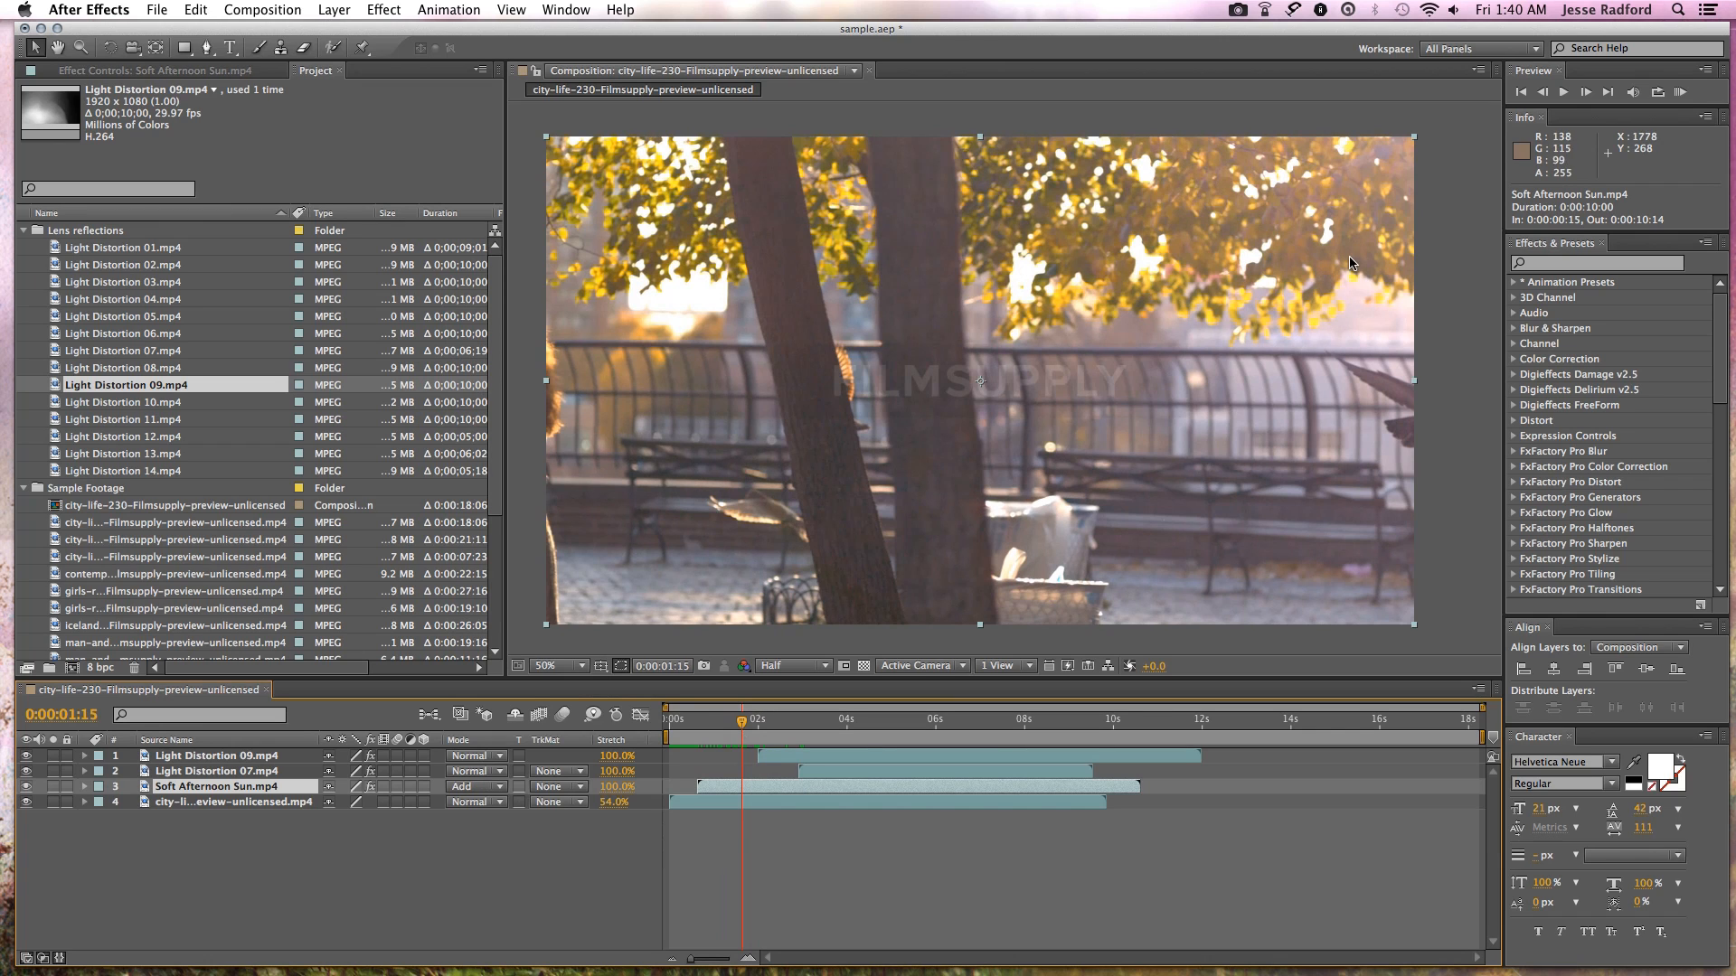
- Set the blending mode of the Light Distortion 07 and Light Distortion 09 layers to Add
{"action": "left_click", "coordinate": [473, 787]}
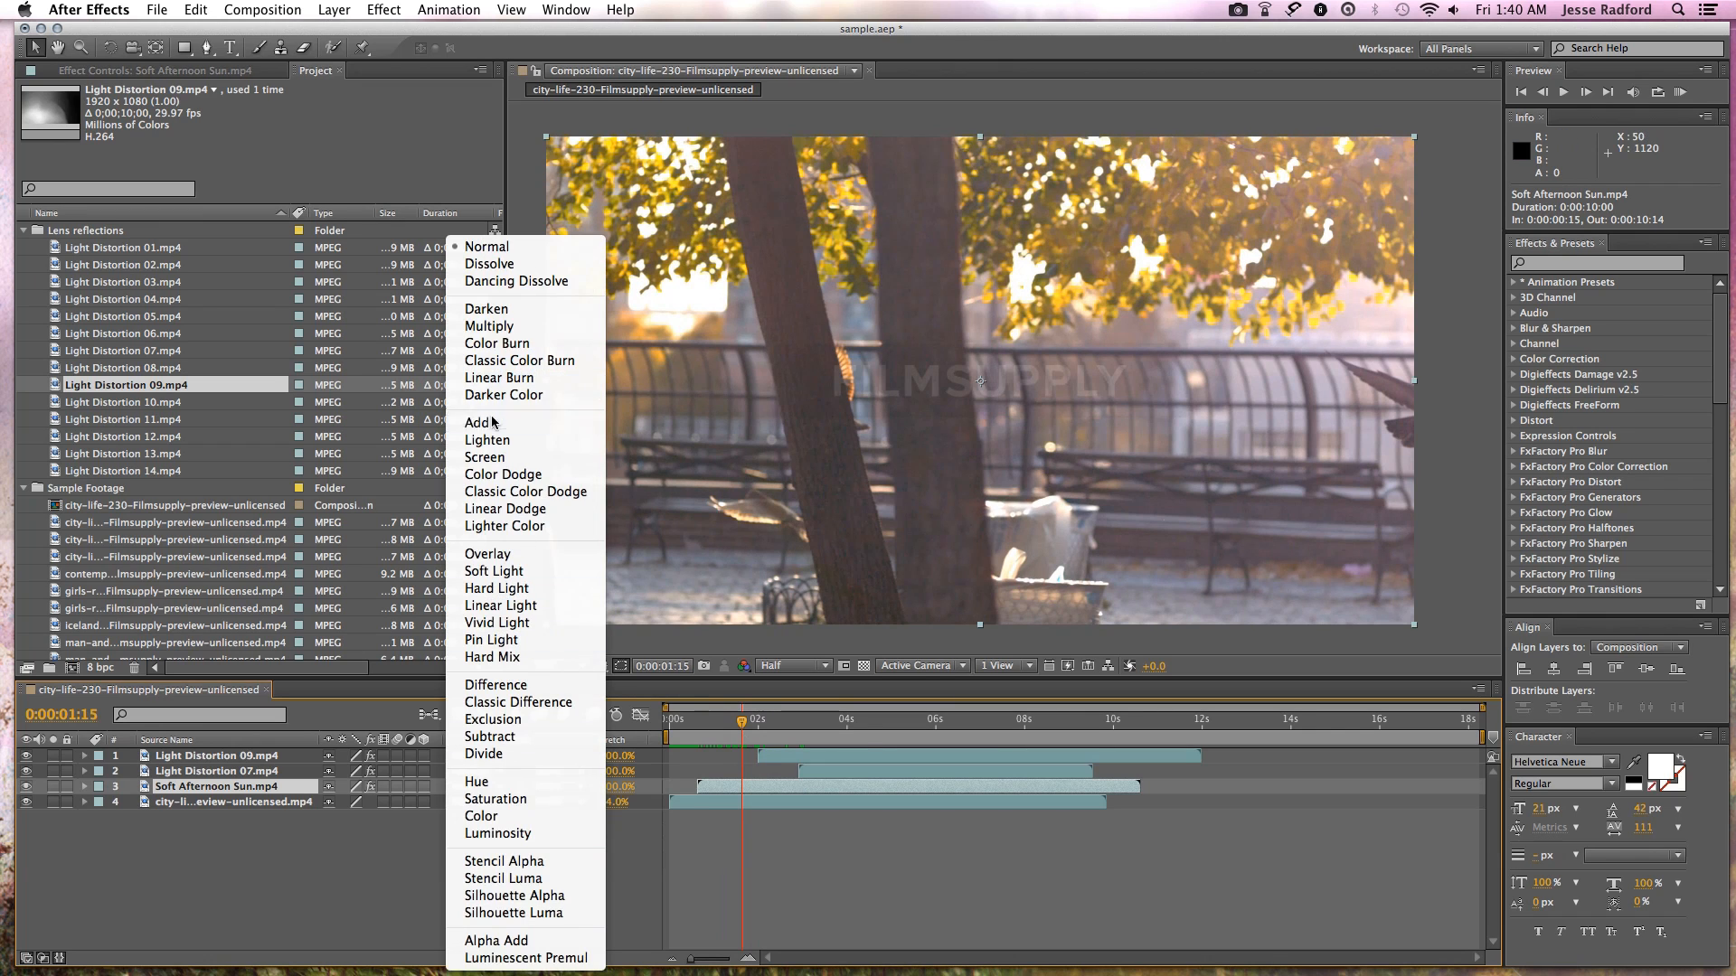
{"action": "left_click", "coordinate": [494, 422]}
{"action": "left_click_drag", "start_coordinate": [753, 727], "coordinate": [915, 734]}
{"action": "left_click", "coordinate": [473, 755]}
{"action": "left_click", "coordinate": [515, 425]}
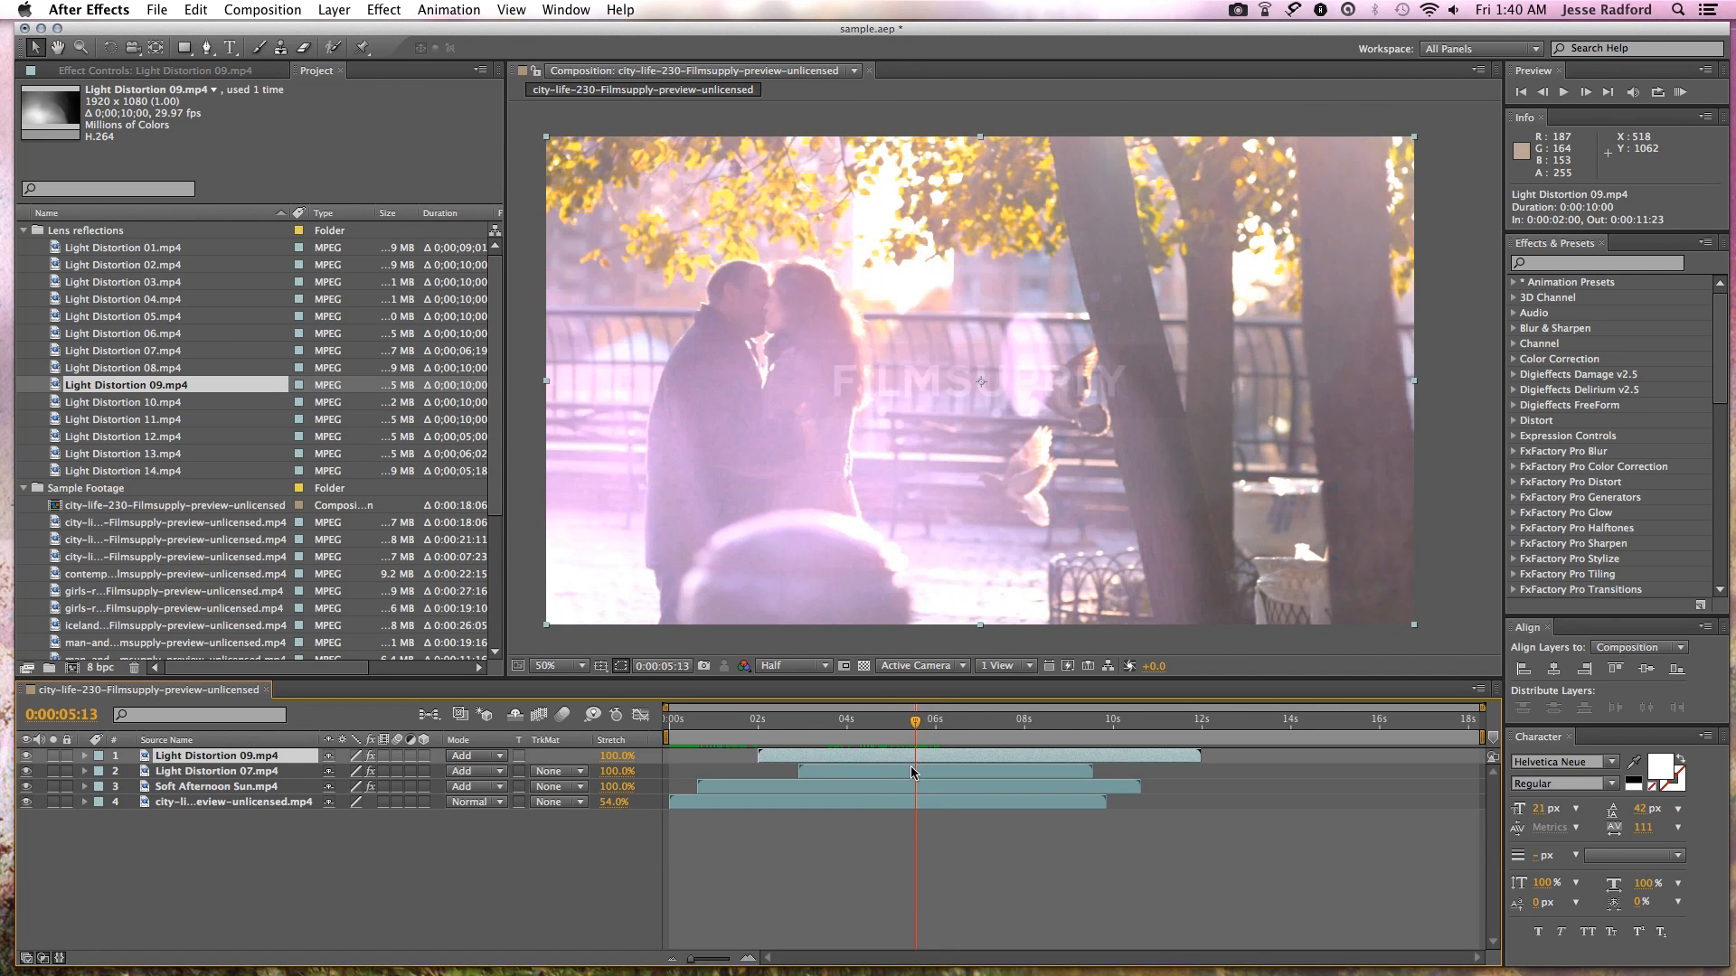
- Try the Screen and Classic Color Dodge blending modes on the Light Distortion 07 layer
{"action": "left_click", "coordinate": [911, 773]}
{"action": "left_click", "coordinate": [477, 771]}
{"action": "left_click", "coordinate": [512, 460]}
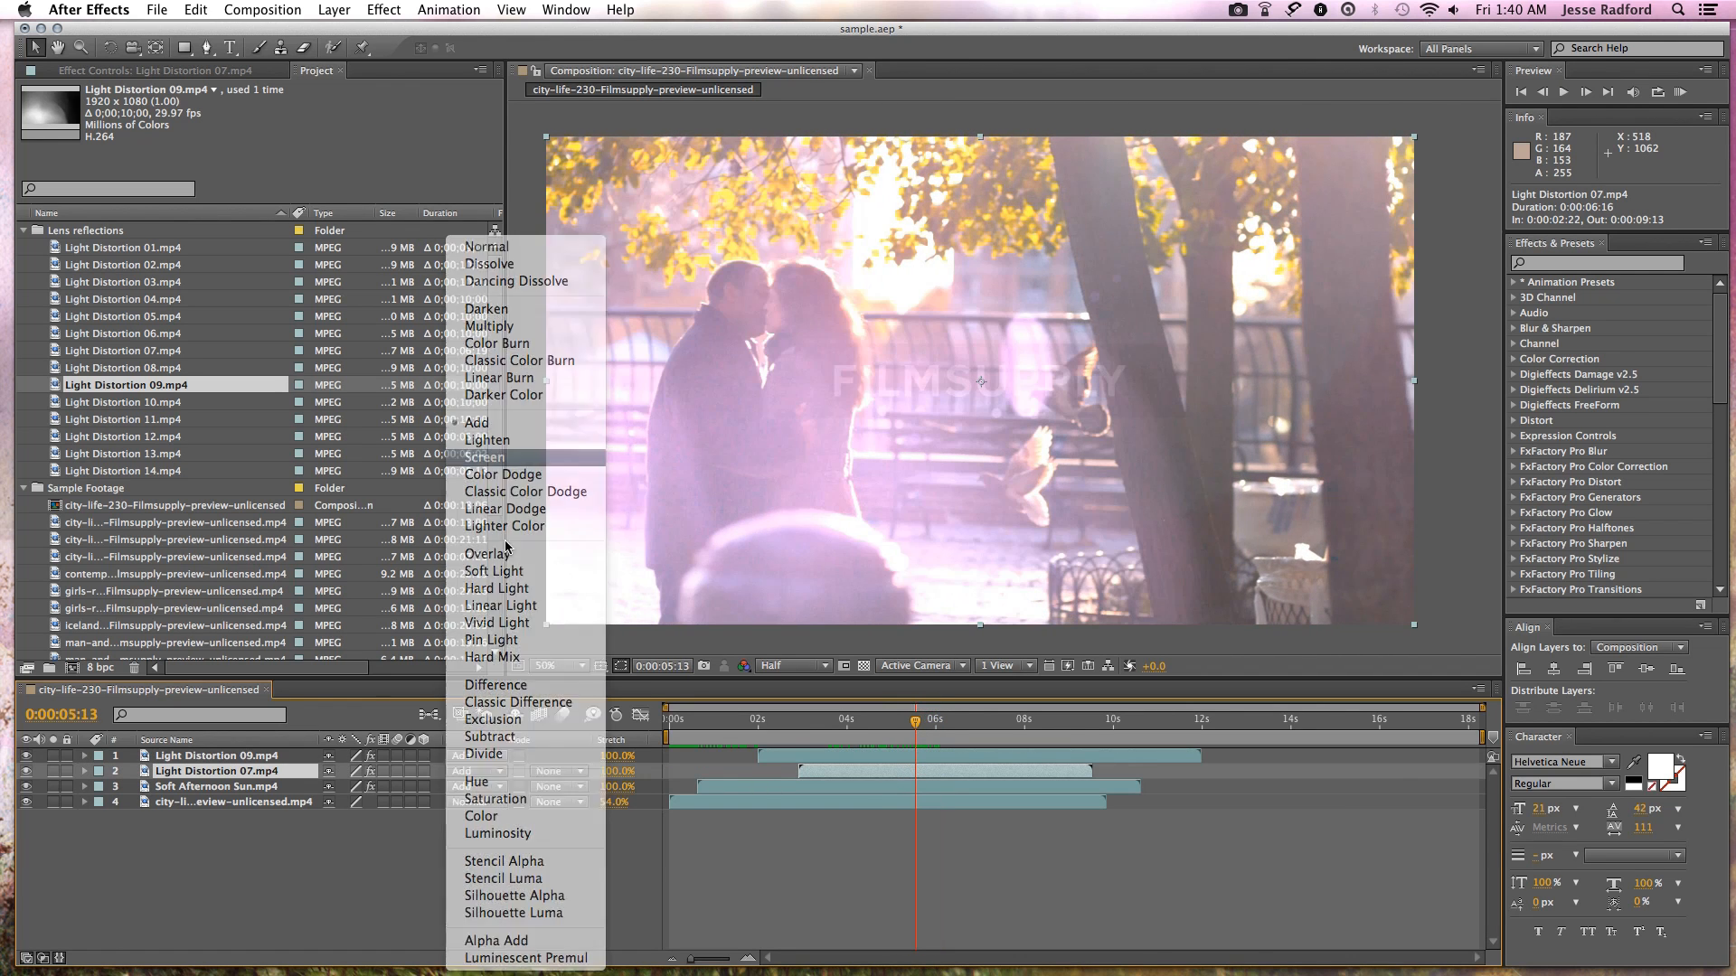
{"action": "left_click", "coordinate": [496, 772]}
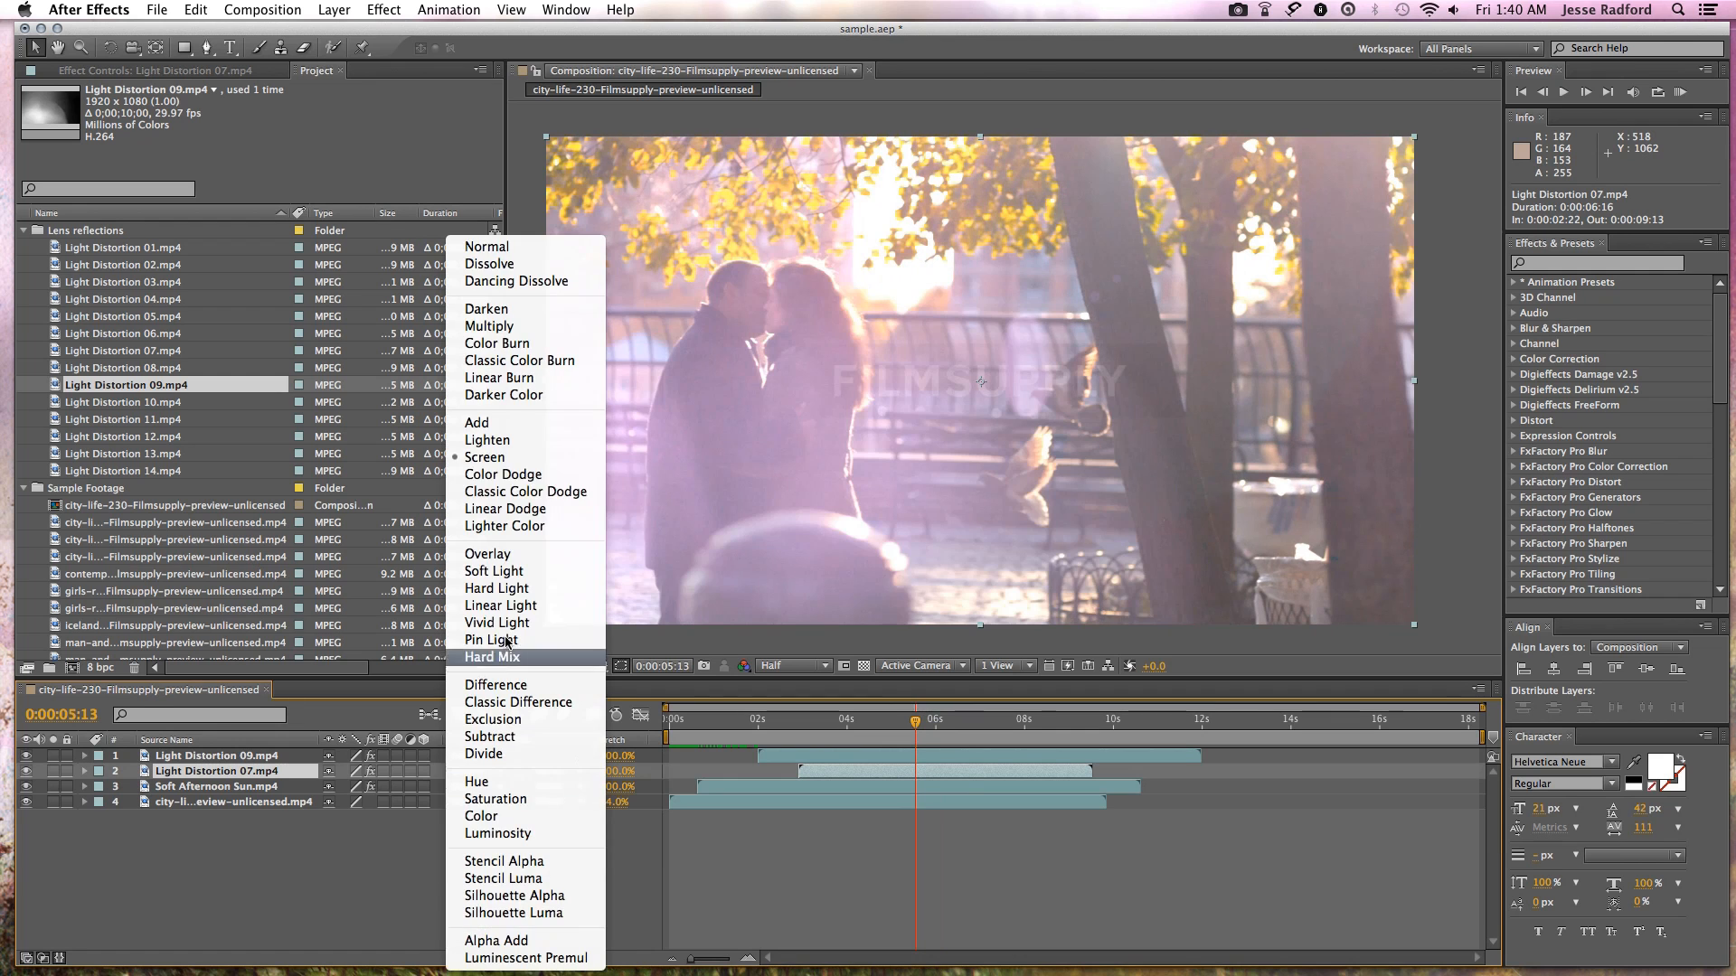
{"action": "left_click", "coordinate": [533, 489]}
{"action": "mouse_move", "coordinate": [915, 723]}
{"action": "left_mouse_down"}
{"action": "mouse_move", "coordinate": [862, 732]}
{"action": "mouse_move", "coordinate": [908, 737]}
{"action": "left_mouse_up"}
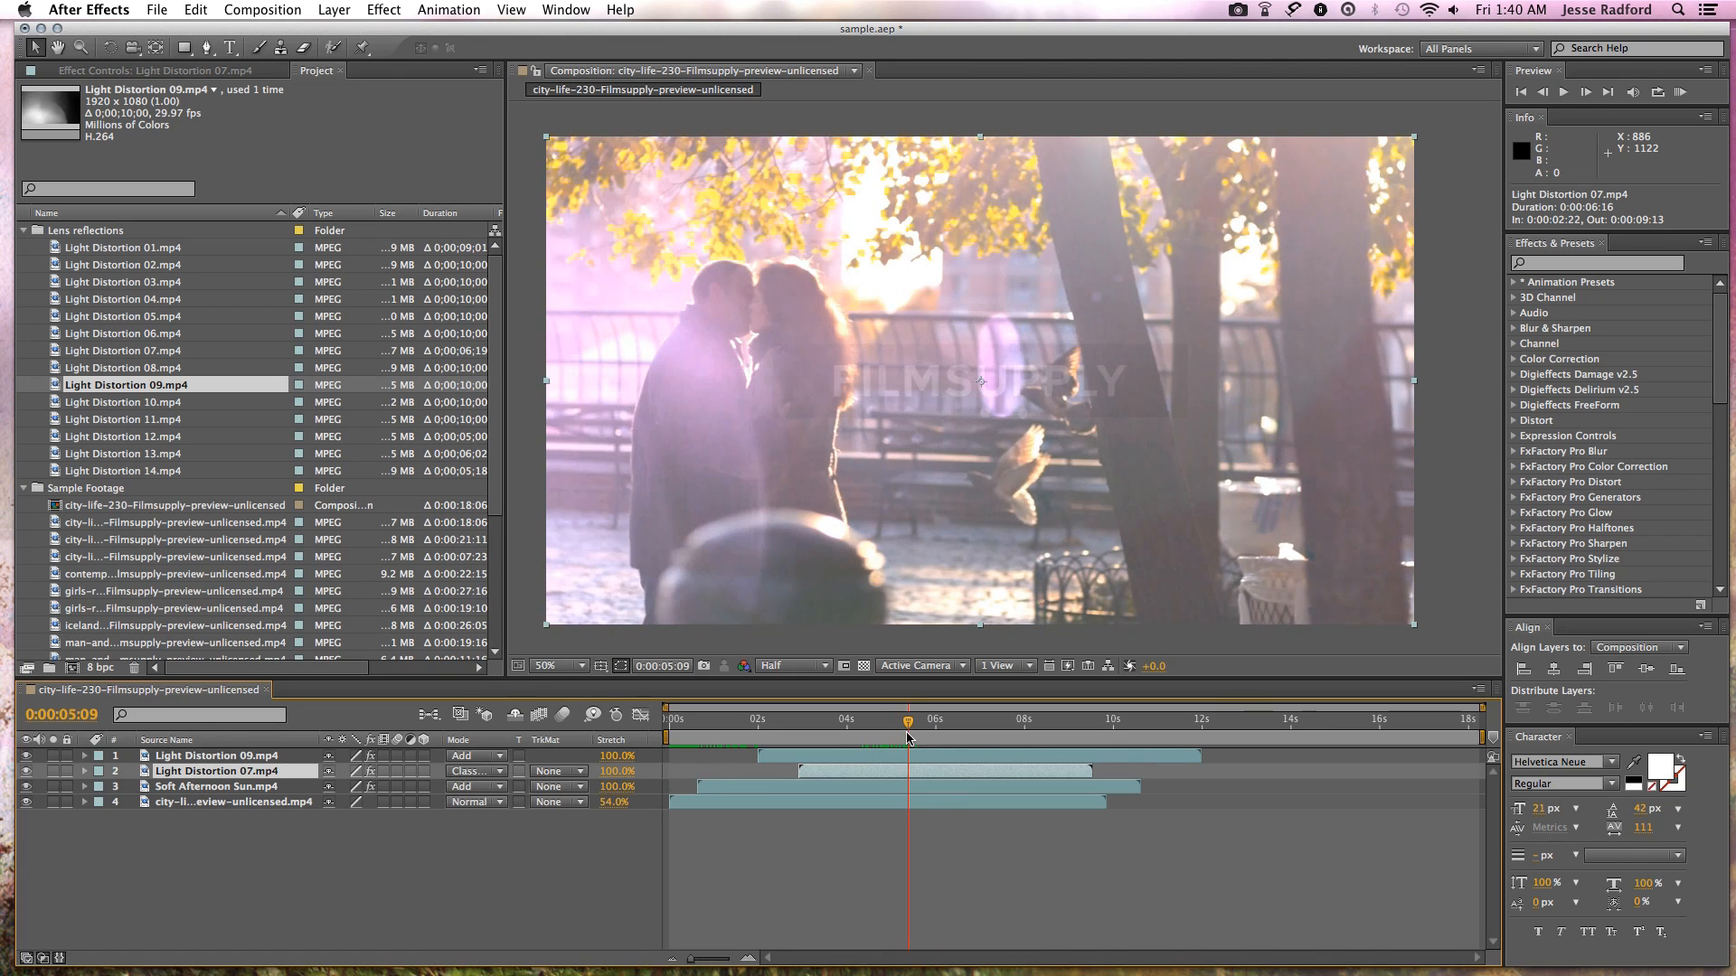
- Solo the Light Distortion 07 and city-life footage layers, and set Light Distortion 07's blending mode to Add
{"action": "left_click", "coordinate": [266, 68]}
{"action": "mouse_move", "coordinate": [124, 281]}
{"action": "left_mouse_down"}
{"action": "mouse_move", "coordinate": [90, 239]}
{"action": "mouse_move", "coordinate": [95, 298]}
{"action": "mouse_move", "coordinate": [127, 292]}
{"action": "left_mouse_up"}
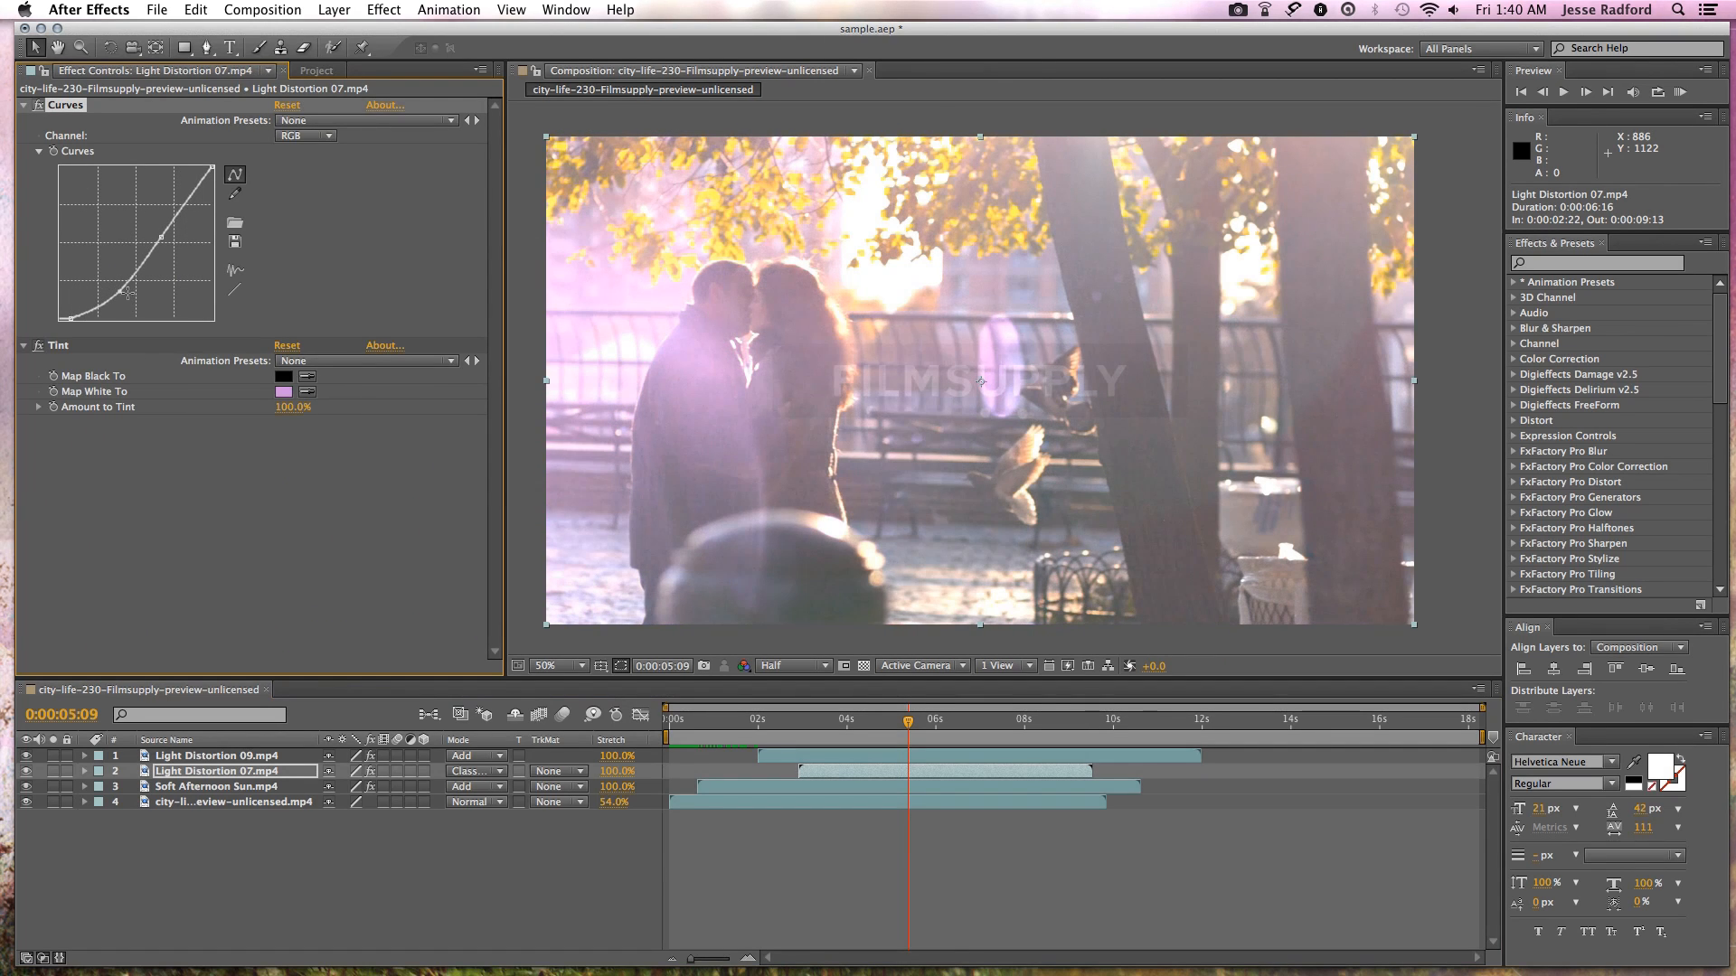
{"action": "left_click", "coordinate": [54, 772]}
{"action": "left_click", "coordinate": [53, 802]}
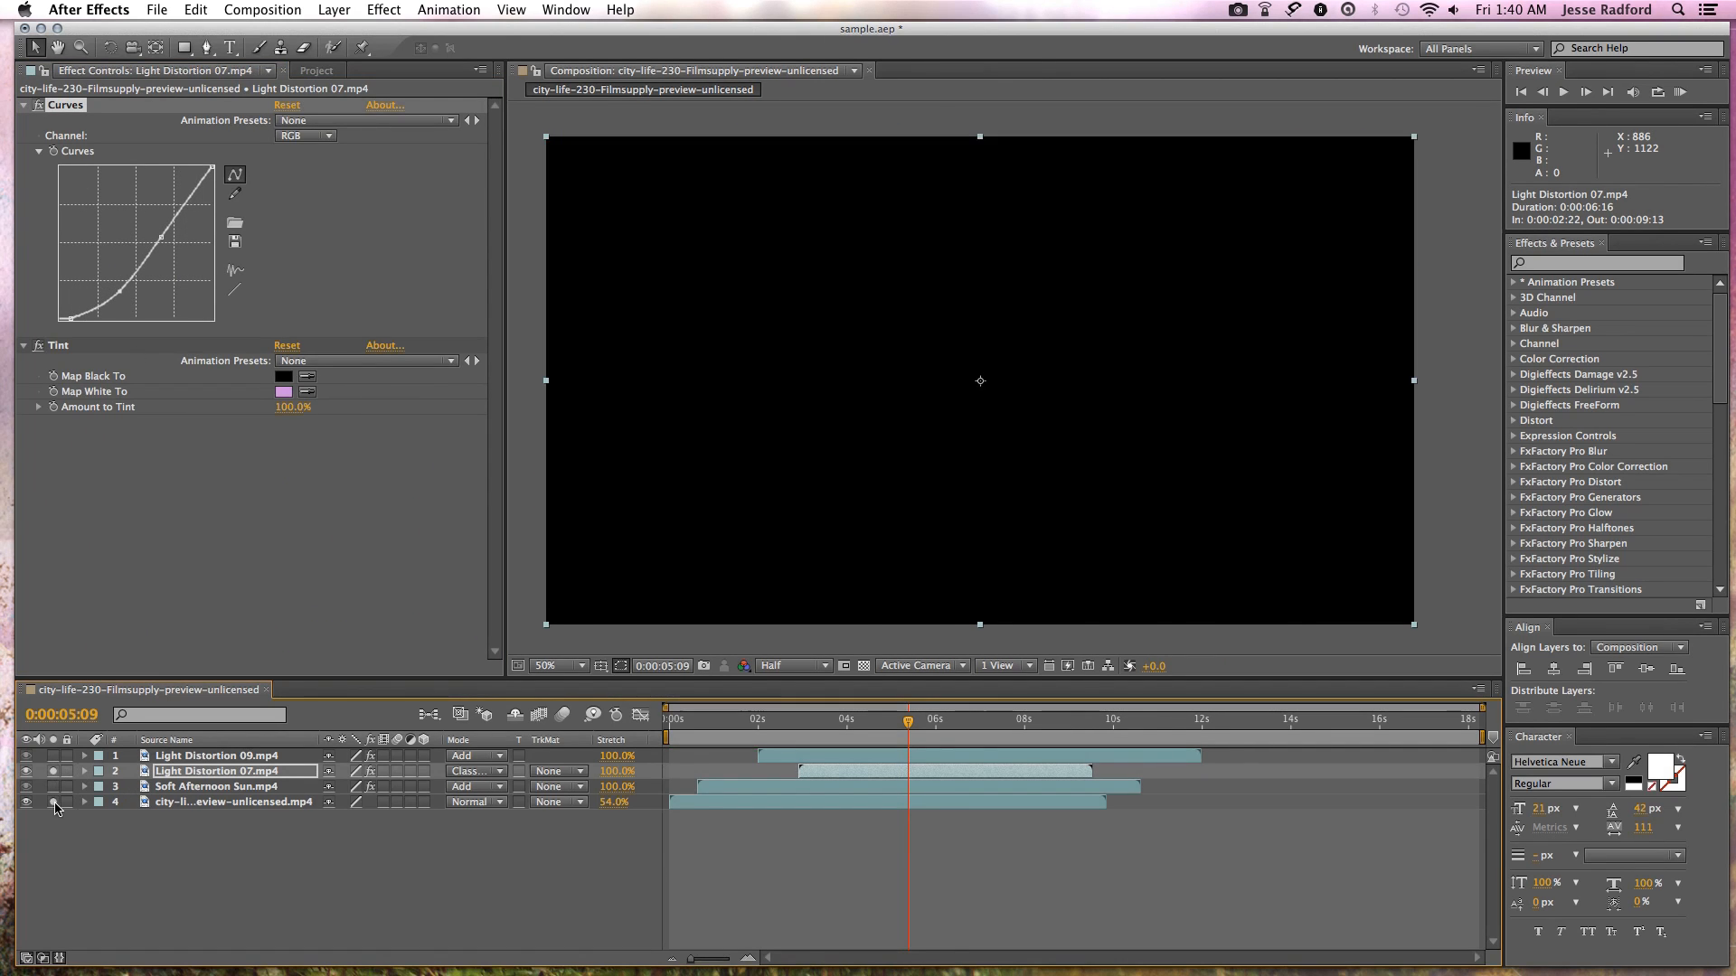
{"action": "mouse_move", "coordinate": [904, 734]}
{"action": "left_mouse_down"}
{"action": "mouse_move", "coordinate": [839, 734]}
{"action": "mouse_move", "coordinate": [960, 724]}
{"action": "mouse_move", "coordinate": [906, 723]}
{"action": "left_mouse_up"}
{"action": "left_click", "coordinate": [501, 778]}
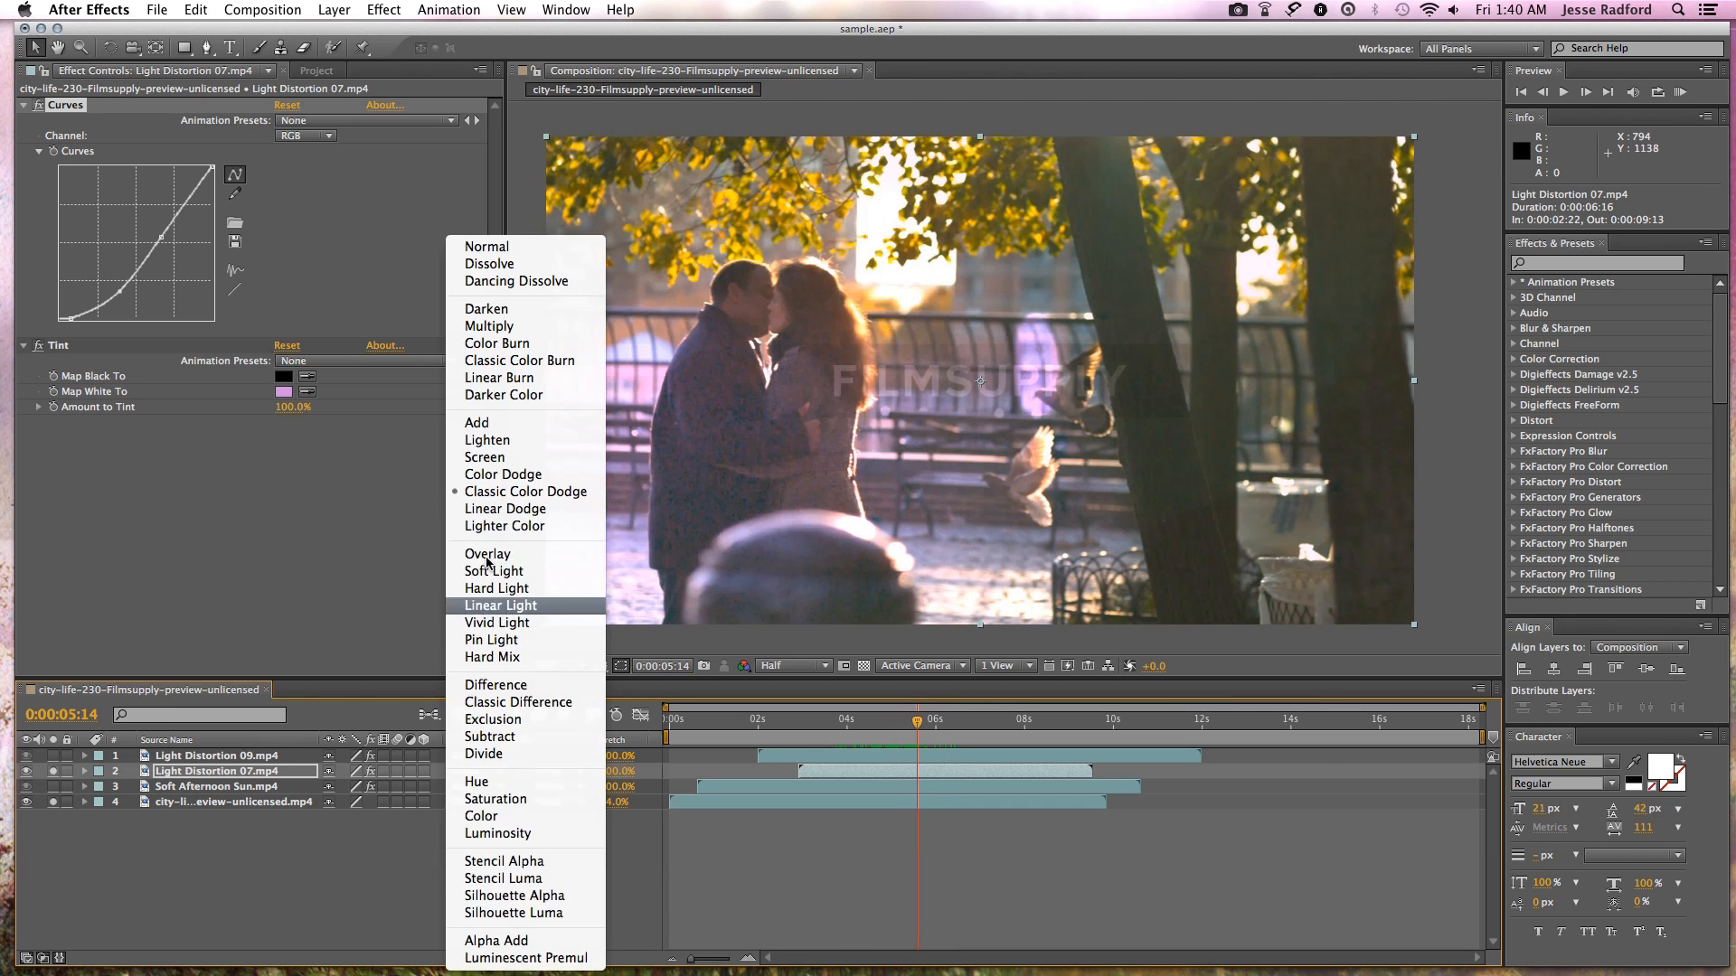
{"action": "left_click", "coordinate": [479, 426]}
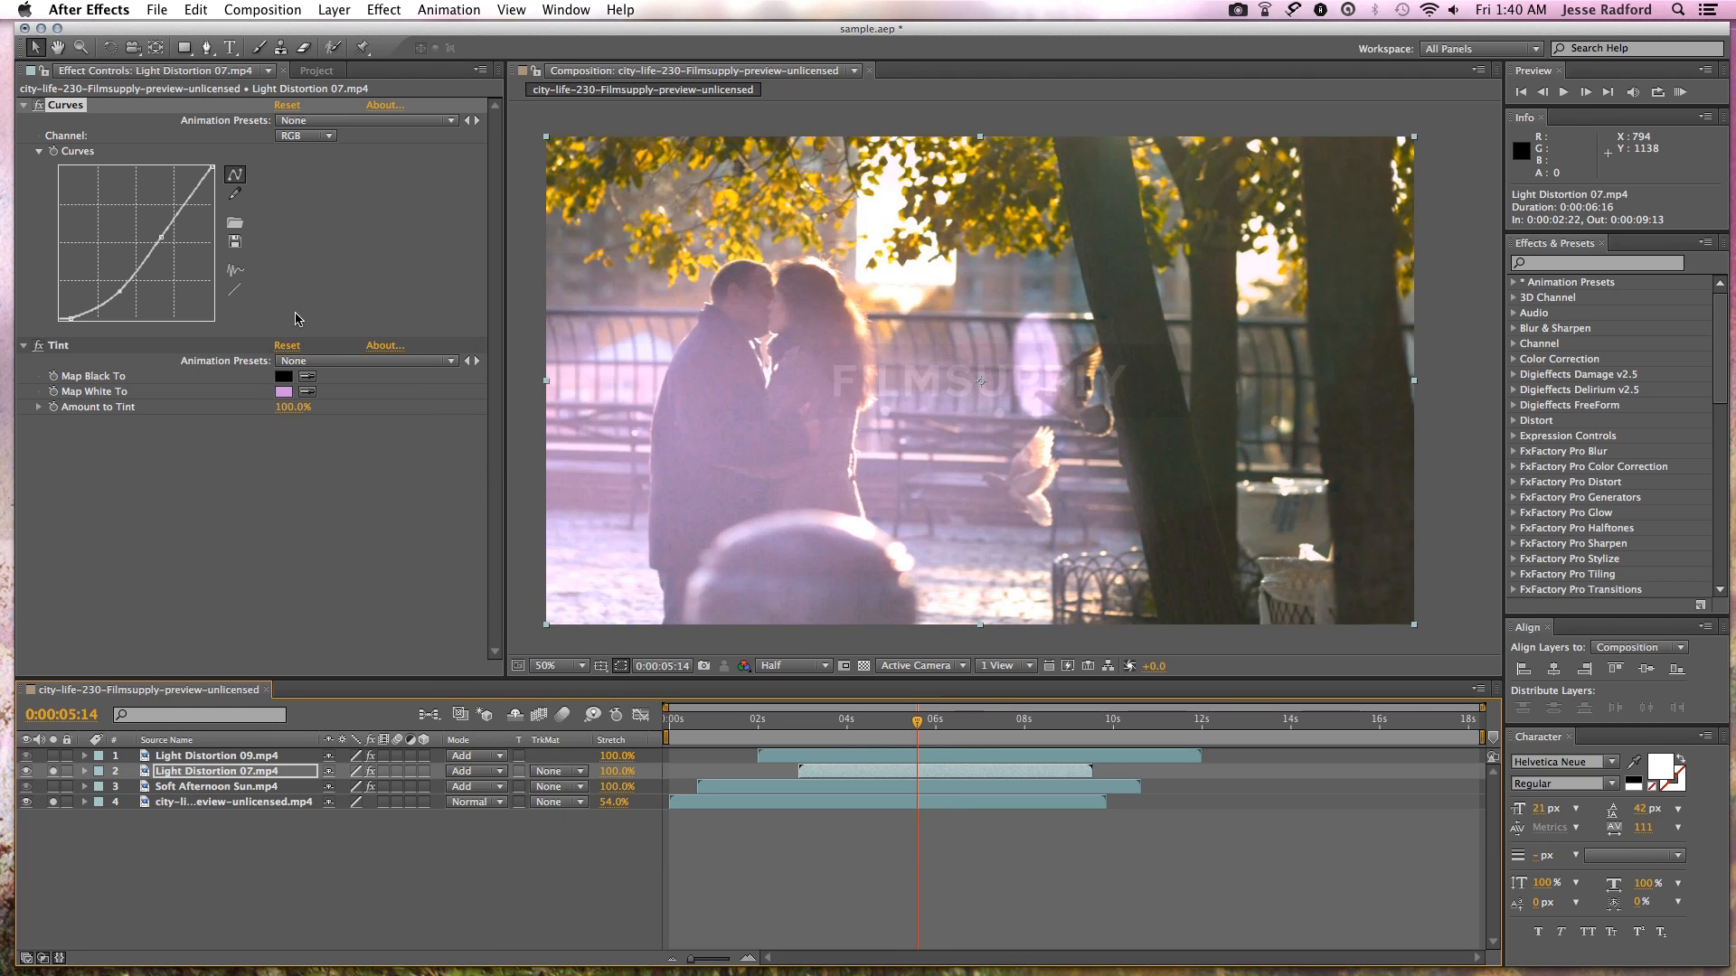
- Brighten Light Distortion 07 by raising its Curves midtones, and compare the image with and without the Tint effect
{"action": "left_click_drag", "start_coordinate": [120, 291], "coordinate": [147, 227]}
{"action": "left_click_drag", "start_coordinate": [917, 720], "coordinate": [922, 723]}
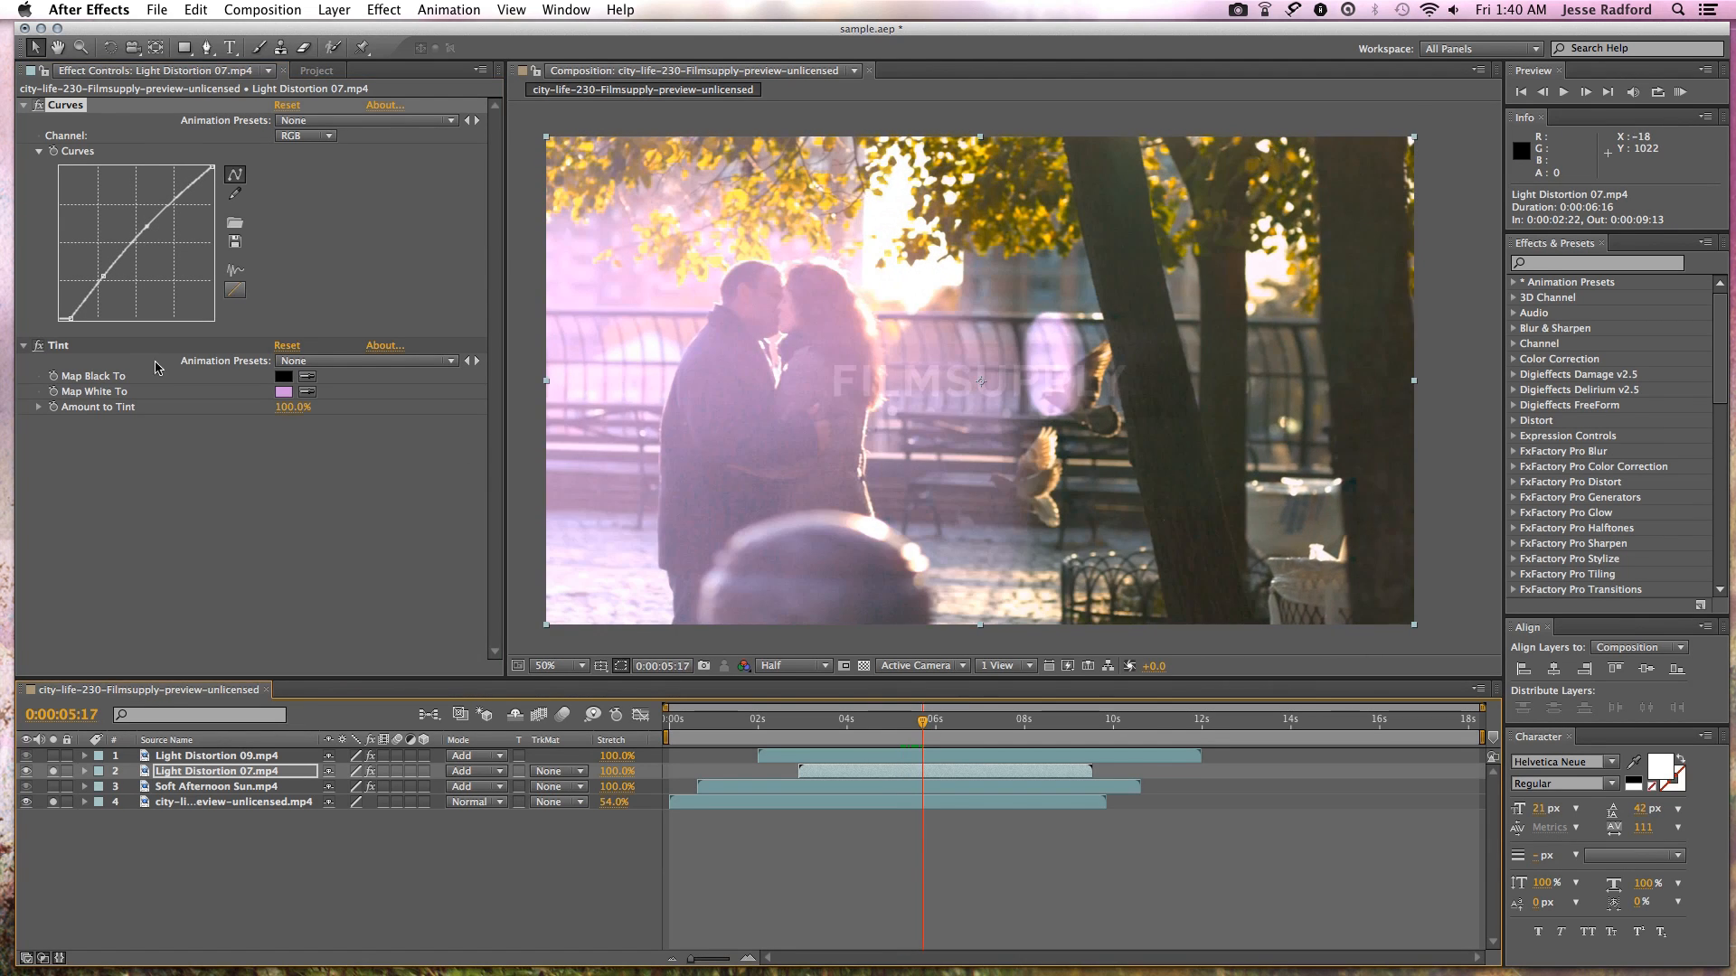
{"action": "left_click", "coordinate": [36, 345]}
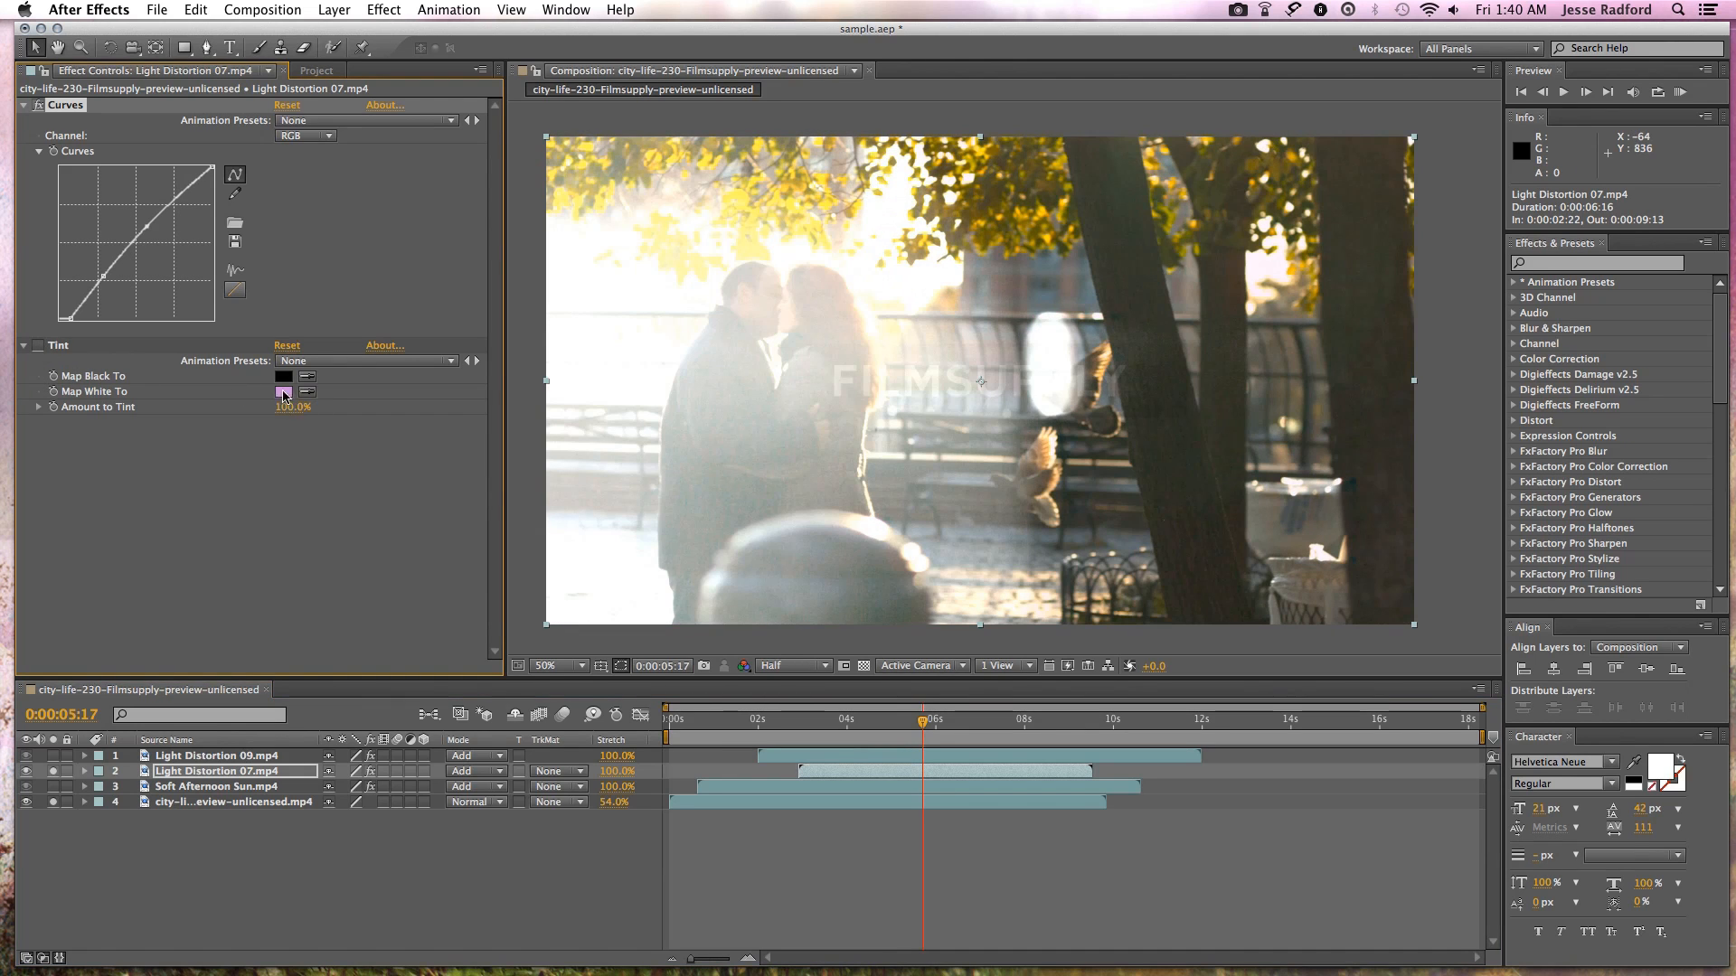
{"action": "left_click", "coordinate": [38, 346]}
- Change the Map White To colour of Light Distortion 07's Tint effect to light blue
{"action": "left_click", "coordinate": [284, 392]}
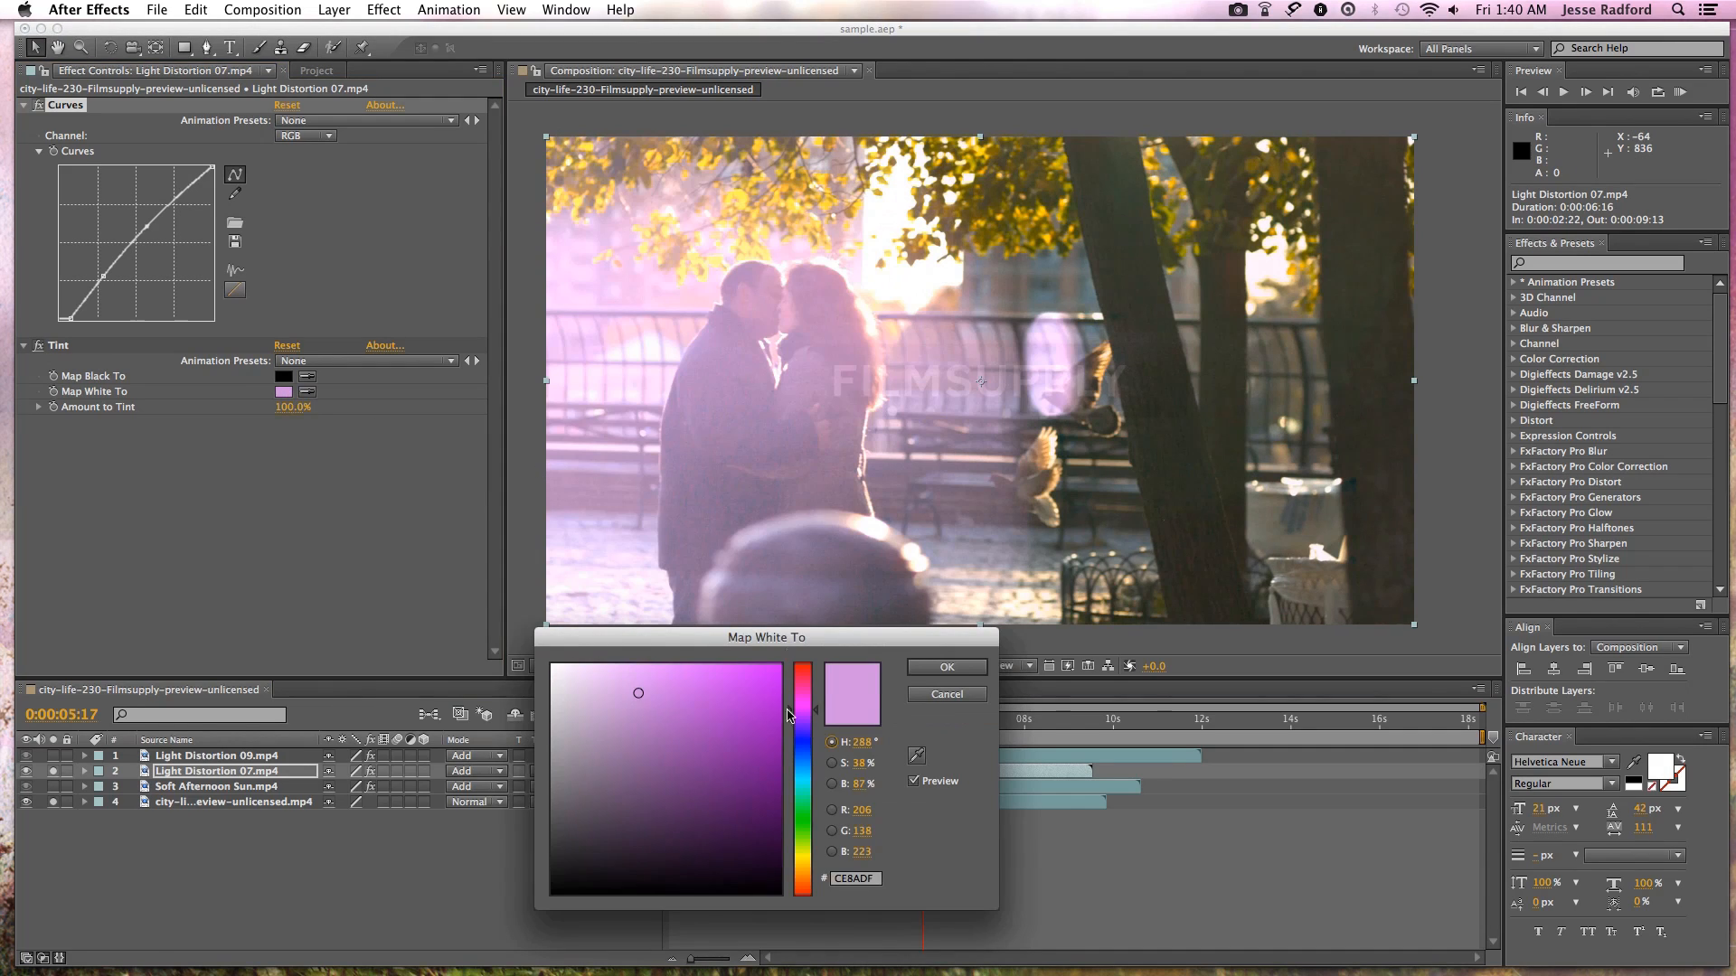
{"action": "left_click", "coordinate": [799, 737]}
{"action": "left_click_drag", "start_coordinate": [800, 739], "coordinate": [799, 759]}
{"action": "left_click", "coordinate": [941, 669]}
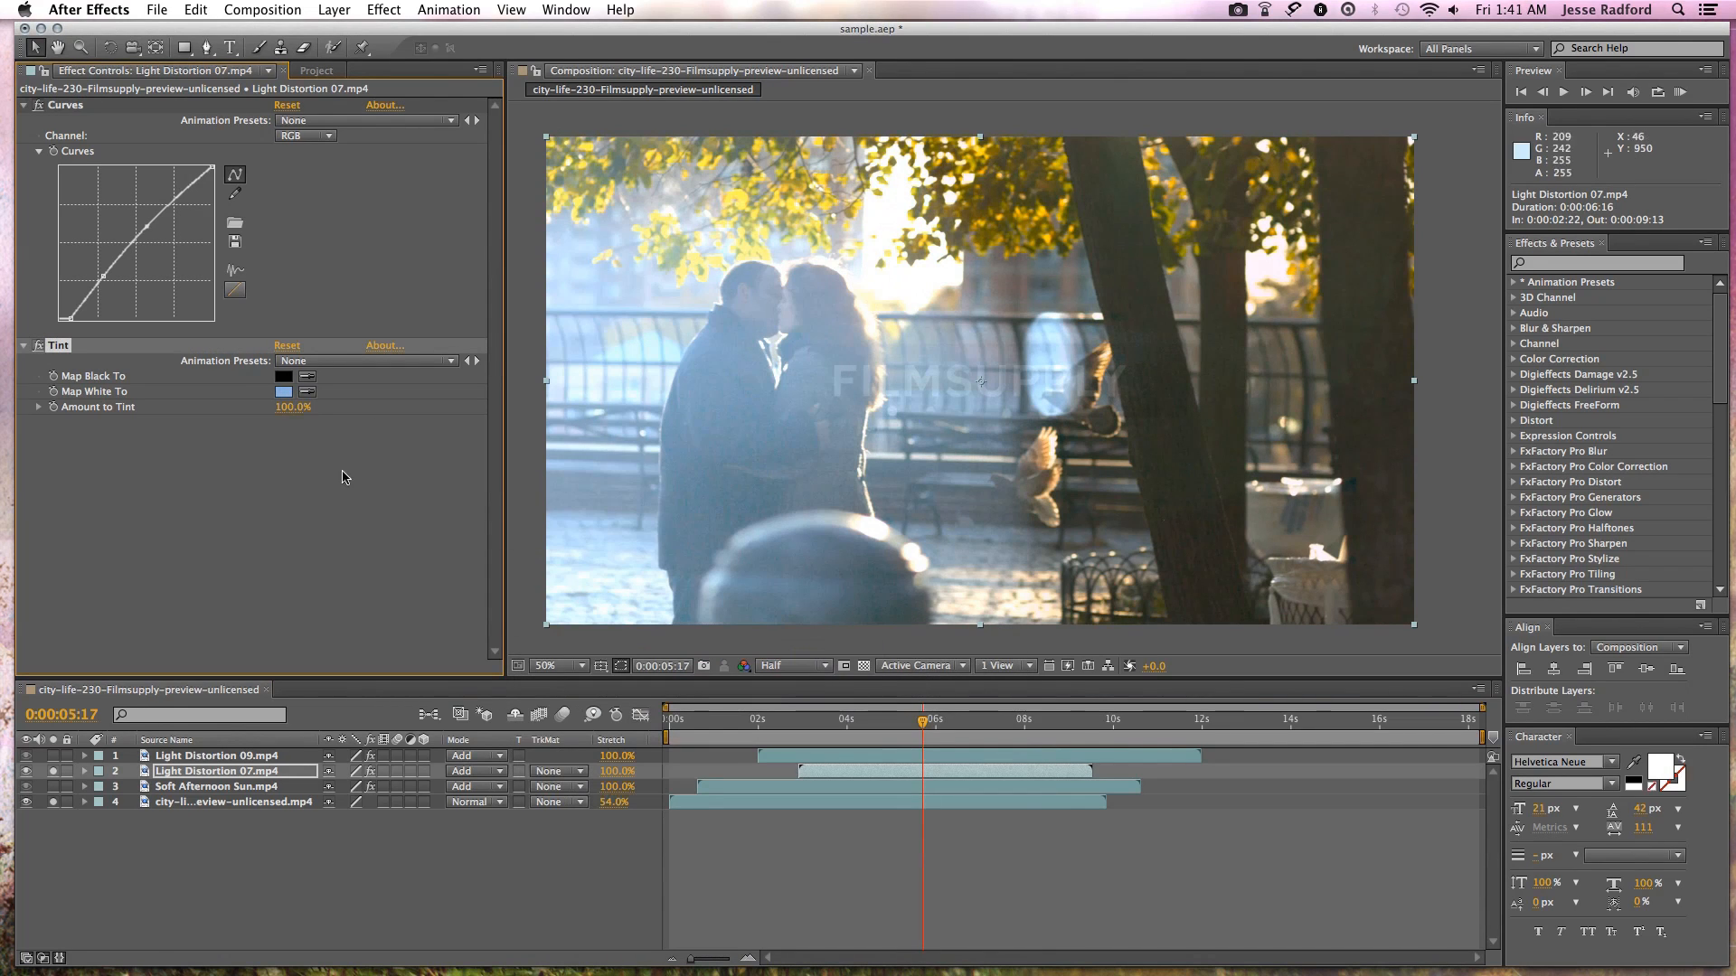
- Preview the frame at 0:00:04:21, turn off the Tint effect on Light Distortion 07 and deselect the layer
{"action": "left_click_drag", "start_coordinate": [923, 721], "coordinate": [885, 729]}
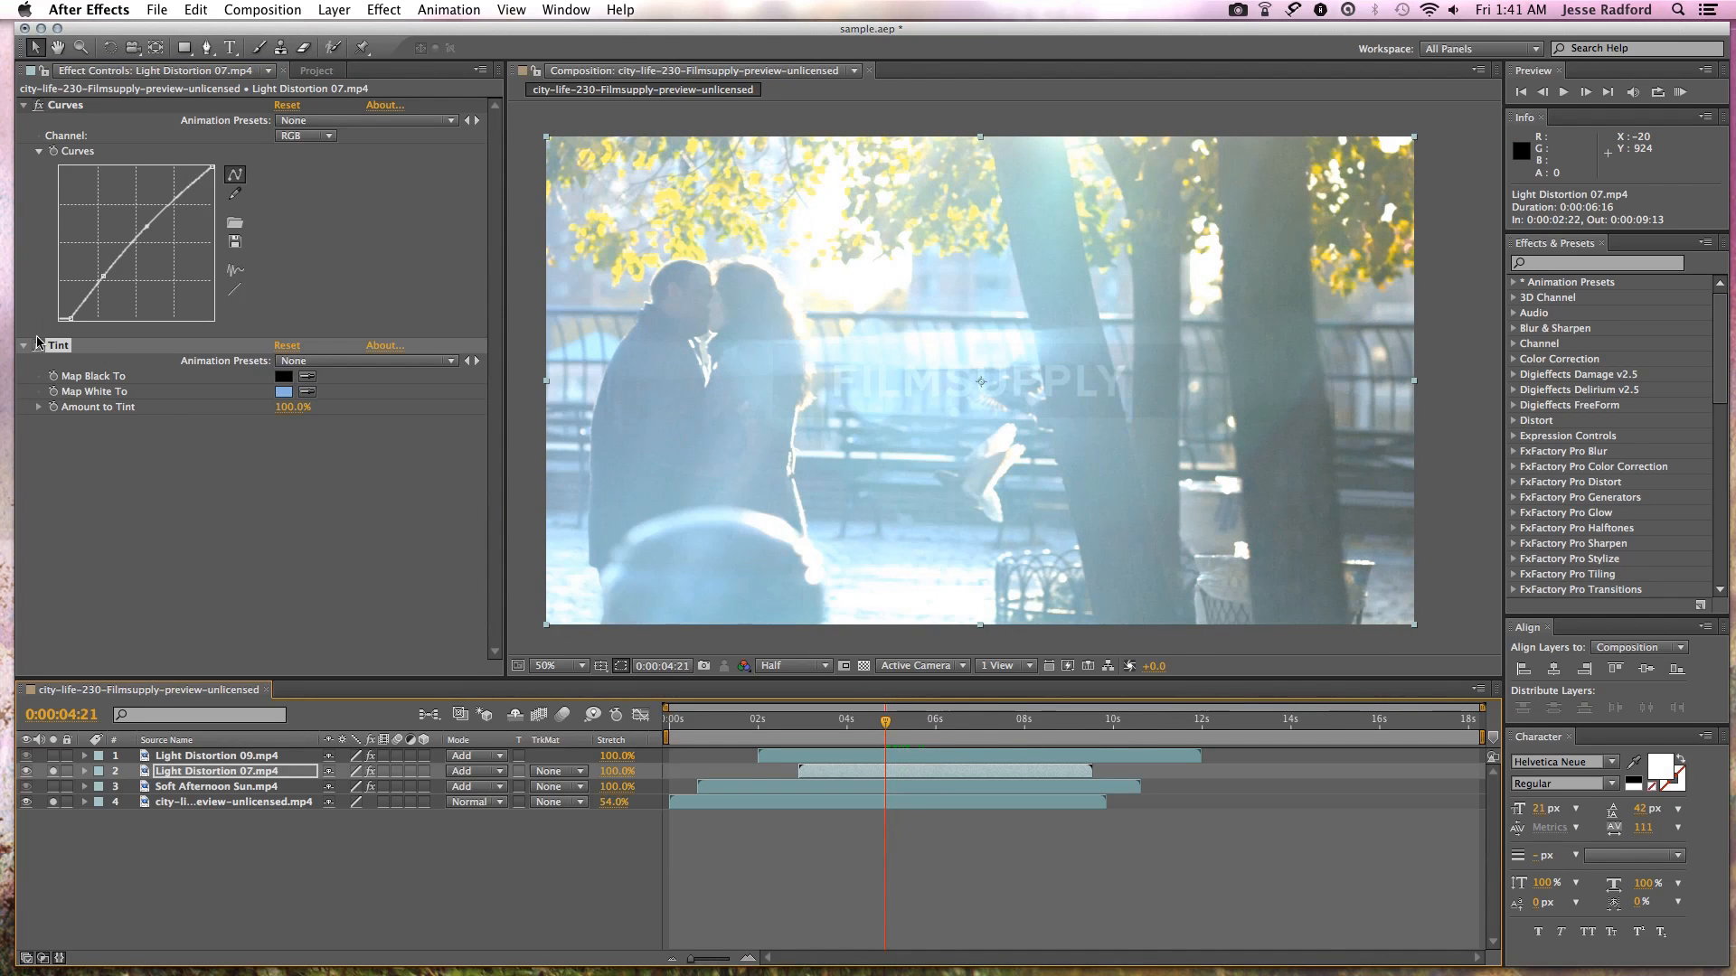
{"action": "left_click", "coordinate": [42, 374]}
{"action": "left_click", "coordinate": [39, 346]}
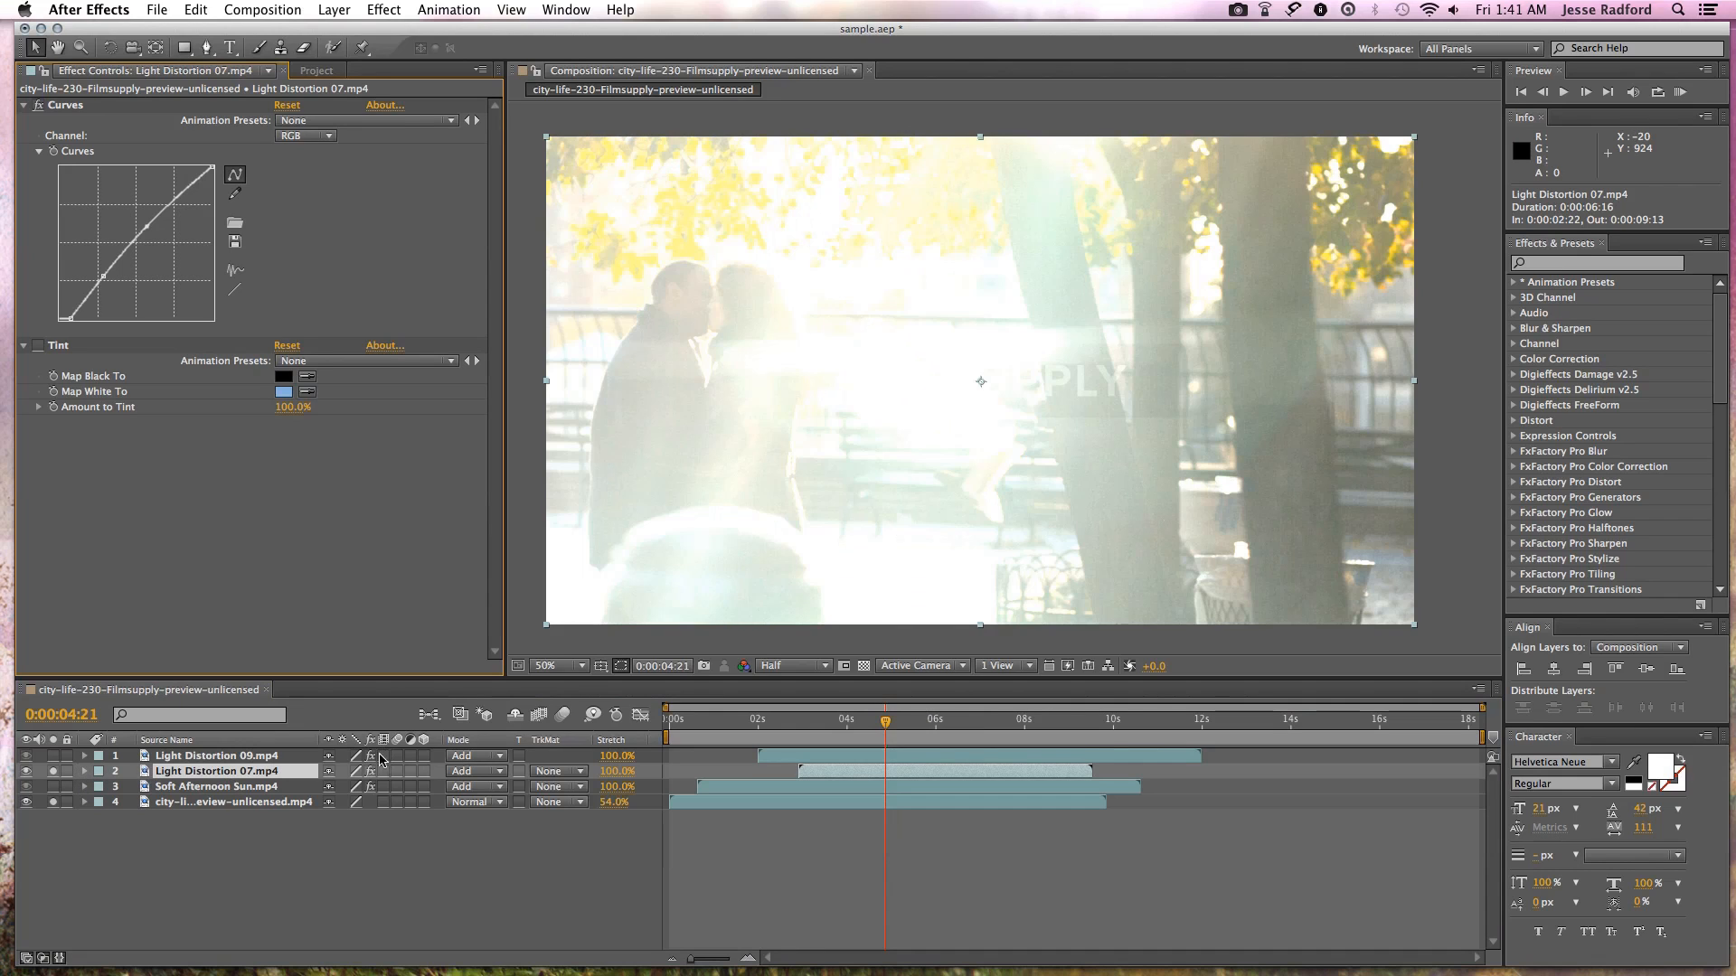
{"action": "left_click", "coordinate": [1237, 9]}
{"action": "left_click", "coordinate": [1269, 47]}
{"action": "left_click", "coordinate": [477, 865]}
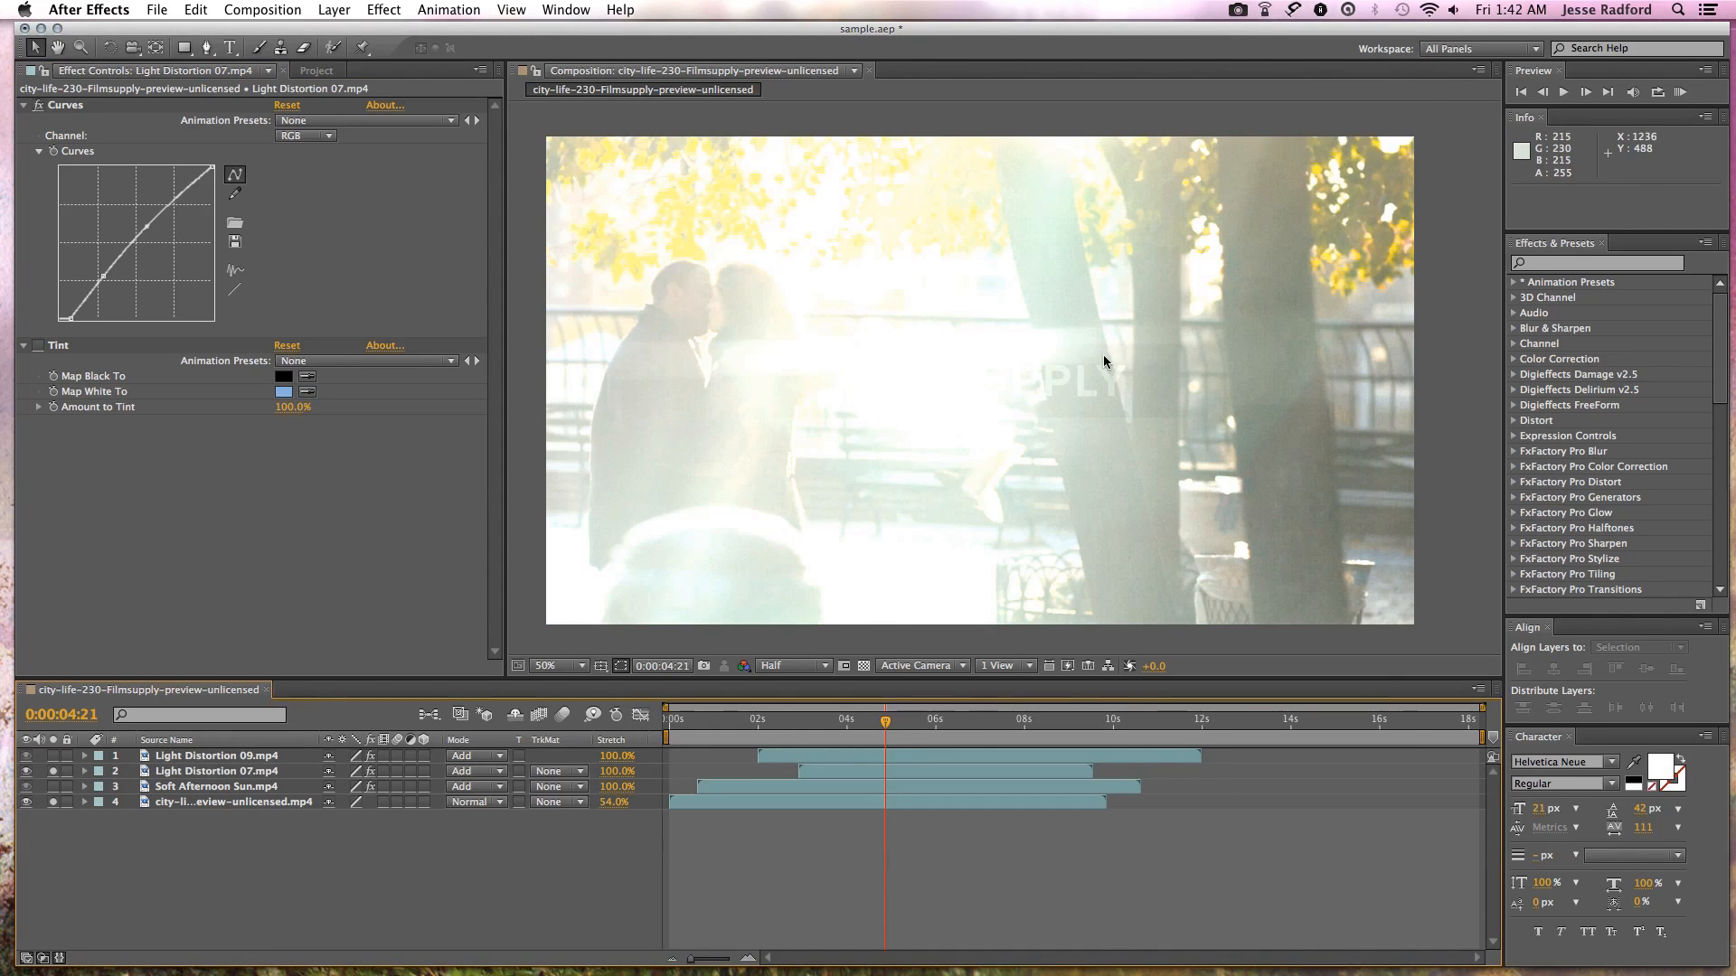
- Switch to Chrome and filter the MotionGraphicStock videos by the Special Effects category and Overlay Effects sub-category
{"action": "key", "text": "super+Tab"}
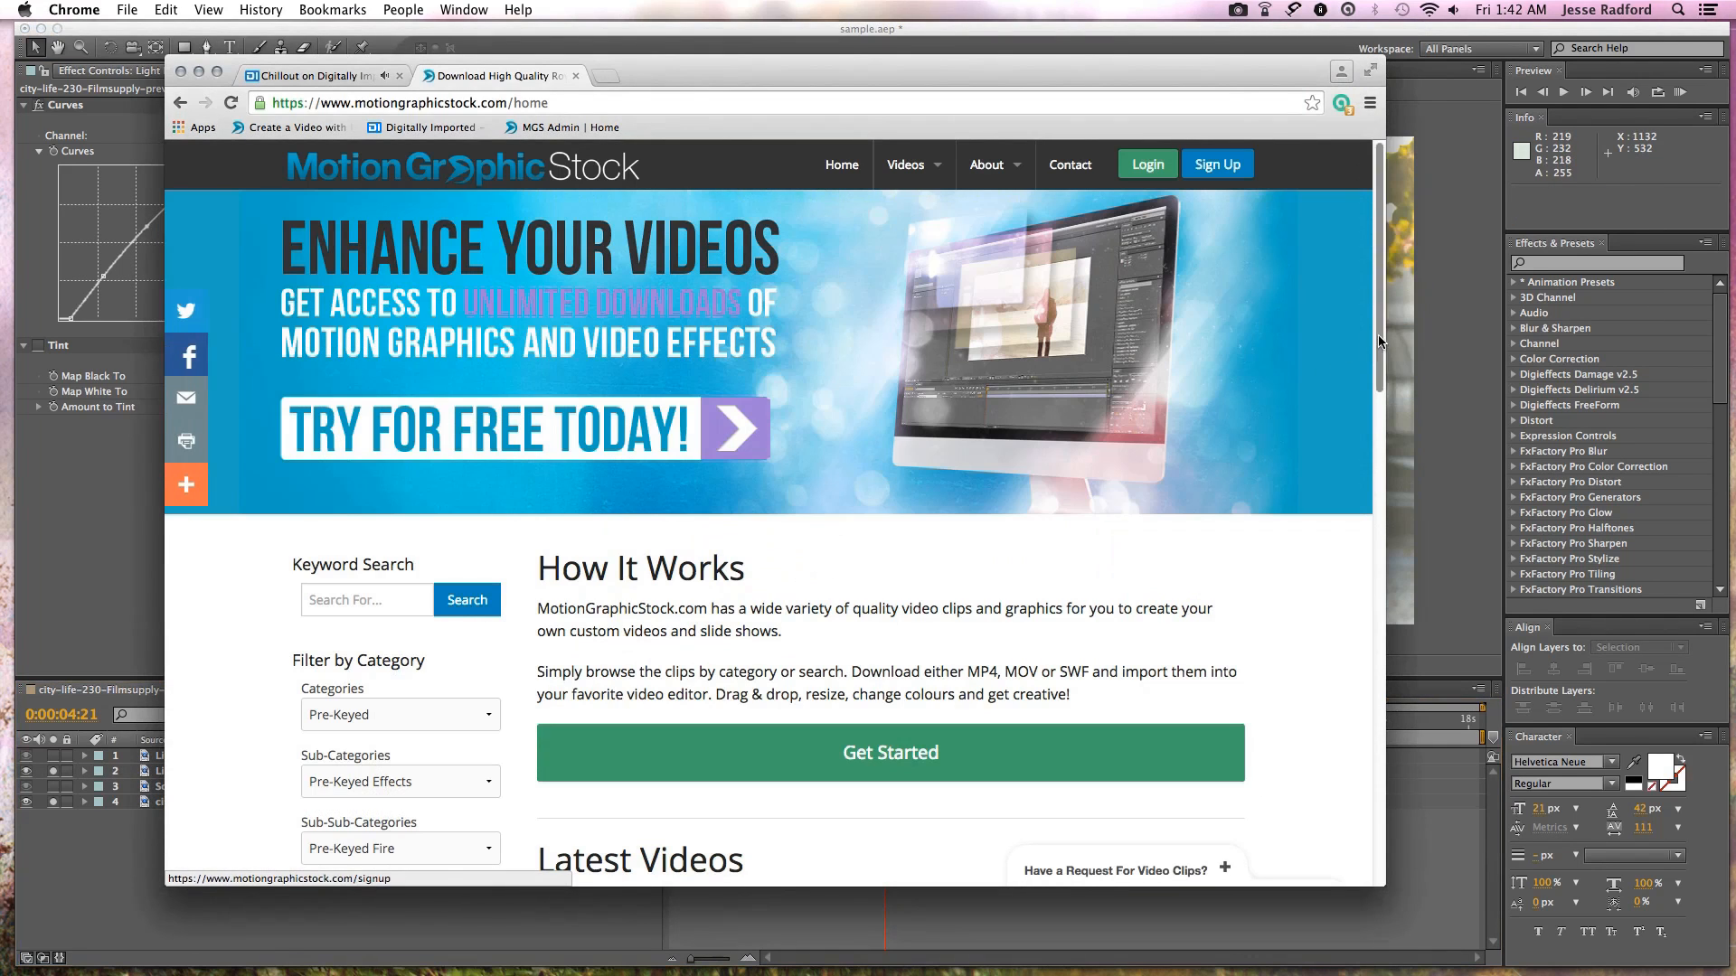
{"action": "scroll", "coordinate": [407, 529], "scroll_direction": "down", "scroll_amount": 3}
{"action": "left_click", "coordinate": [405, 504]}
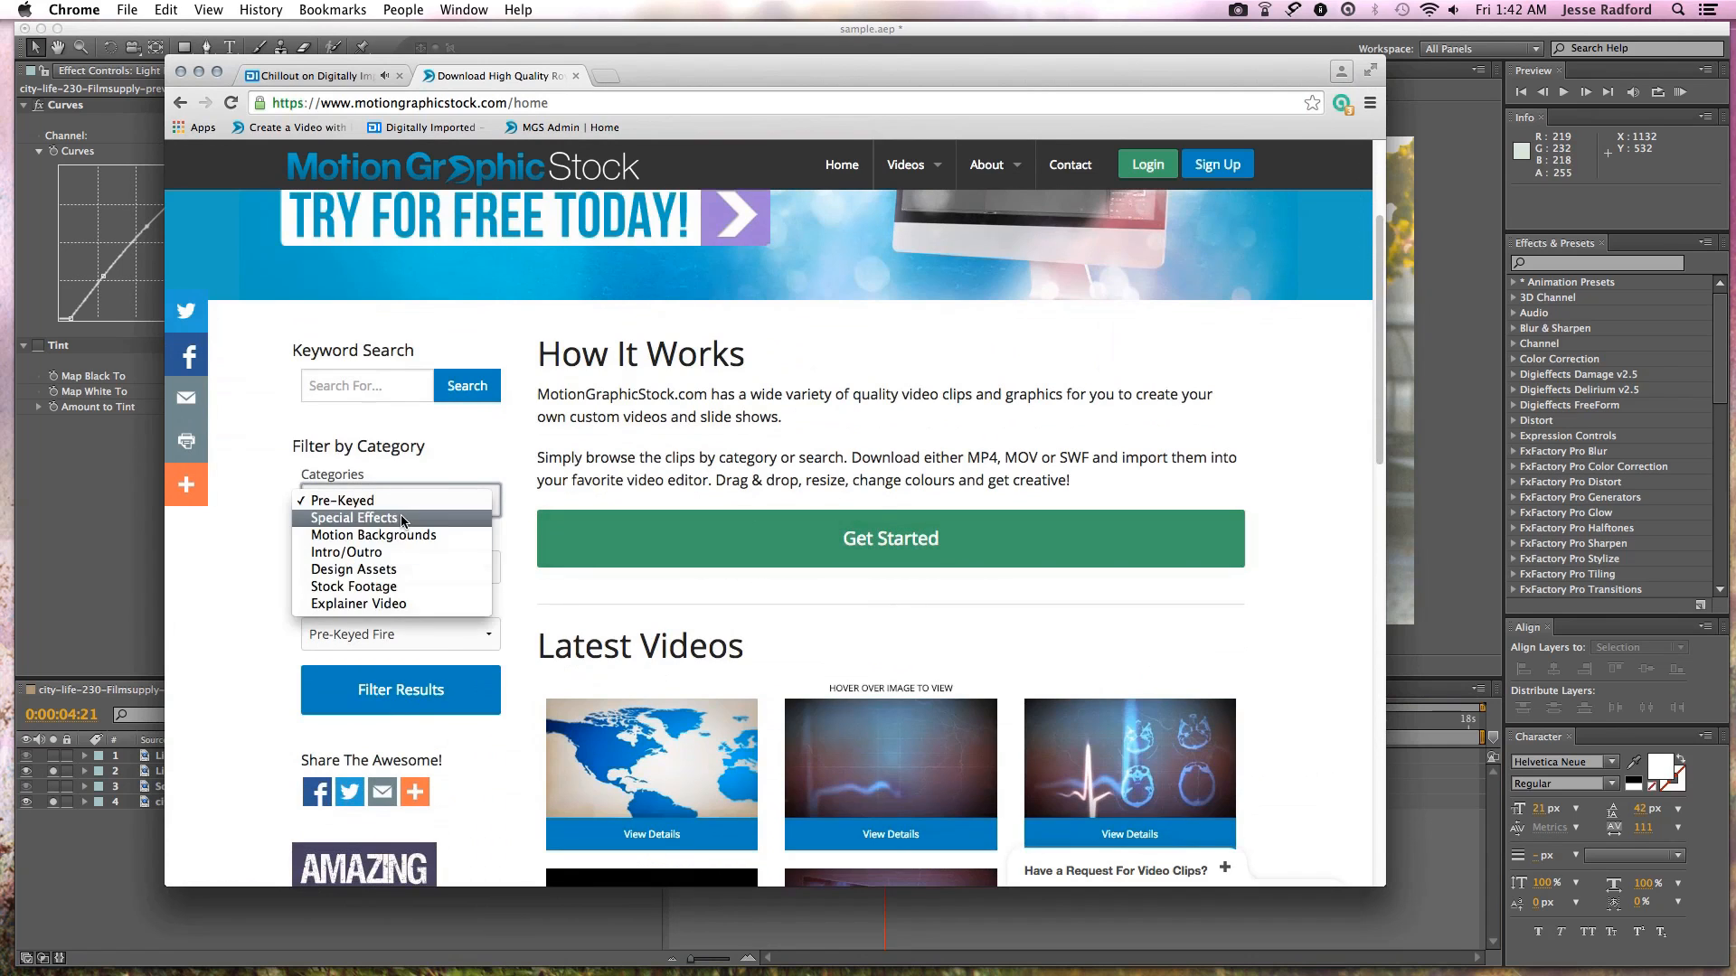
{"action": "left_click", "coordinate": [402, 513]}
{"action": "left_click", "coordinate": [370, 575]}
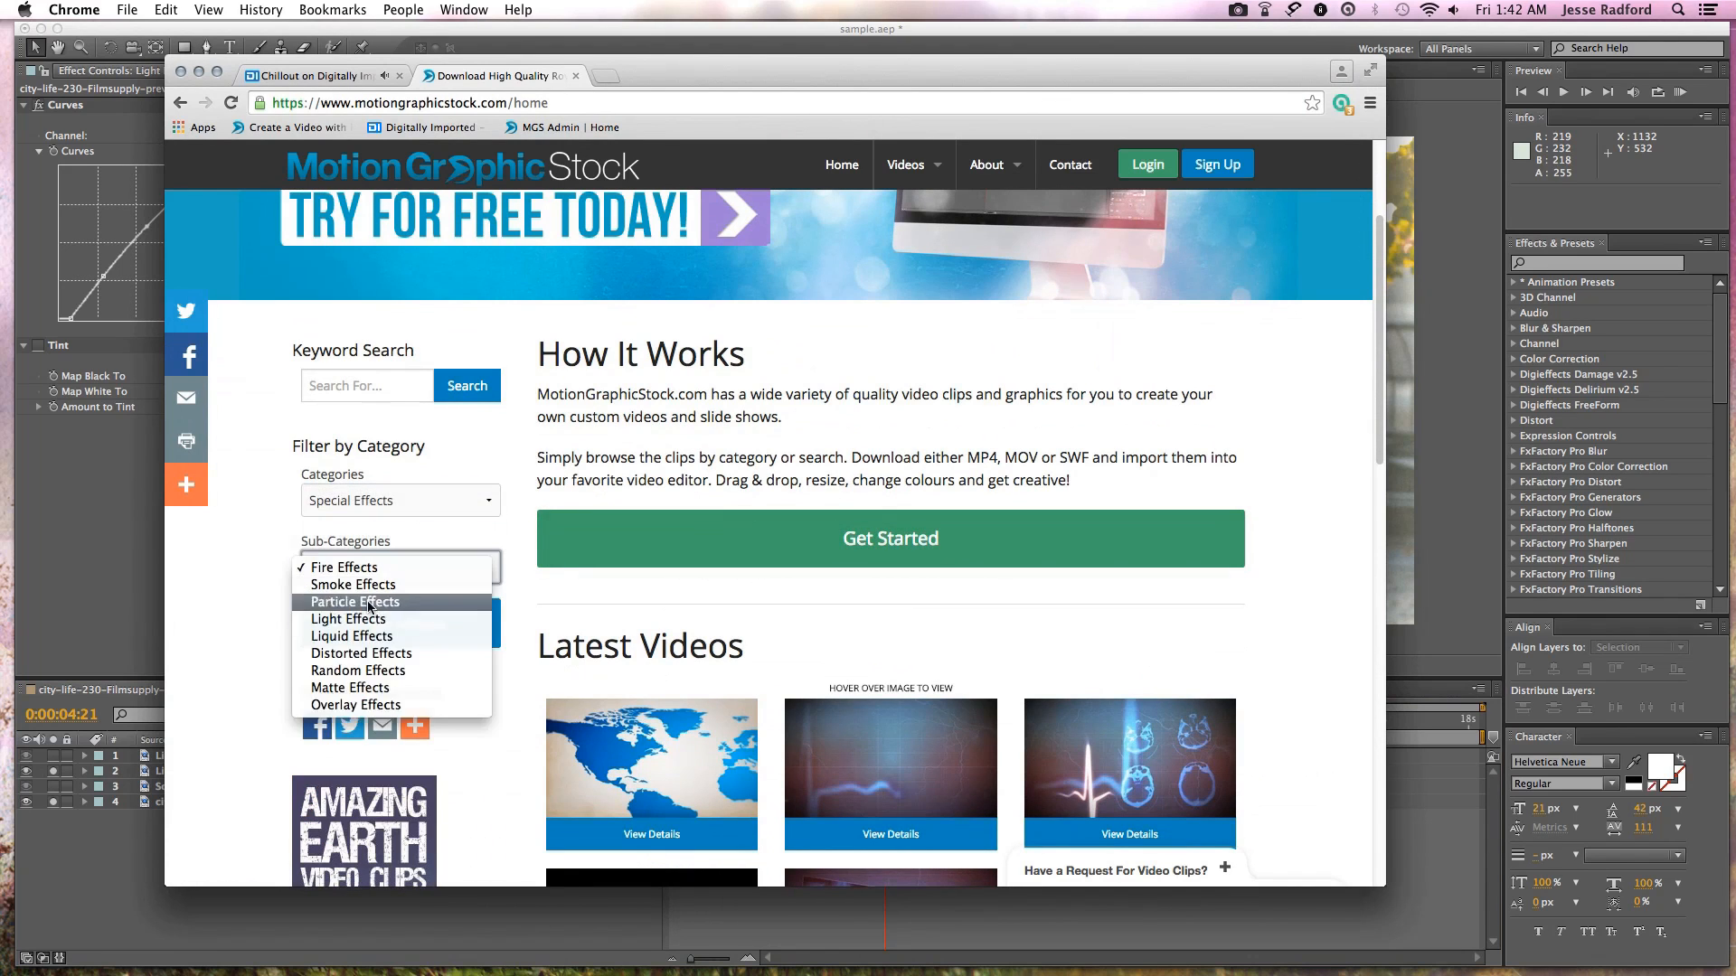
{"action": "left_click", "coordinate": [359, 710]}
{"action": "left_click", "coordinate": [383, 623]}
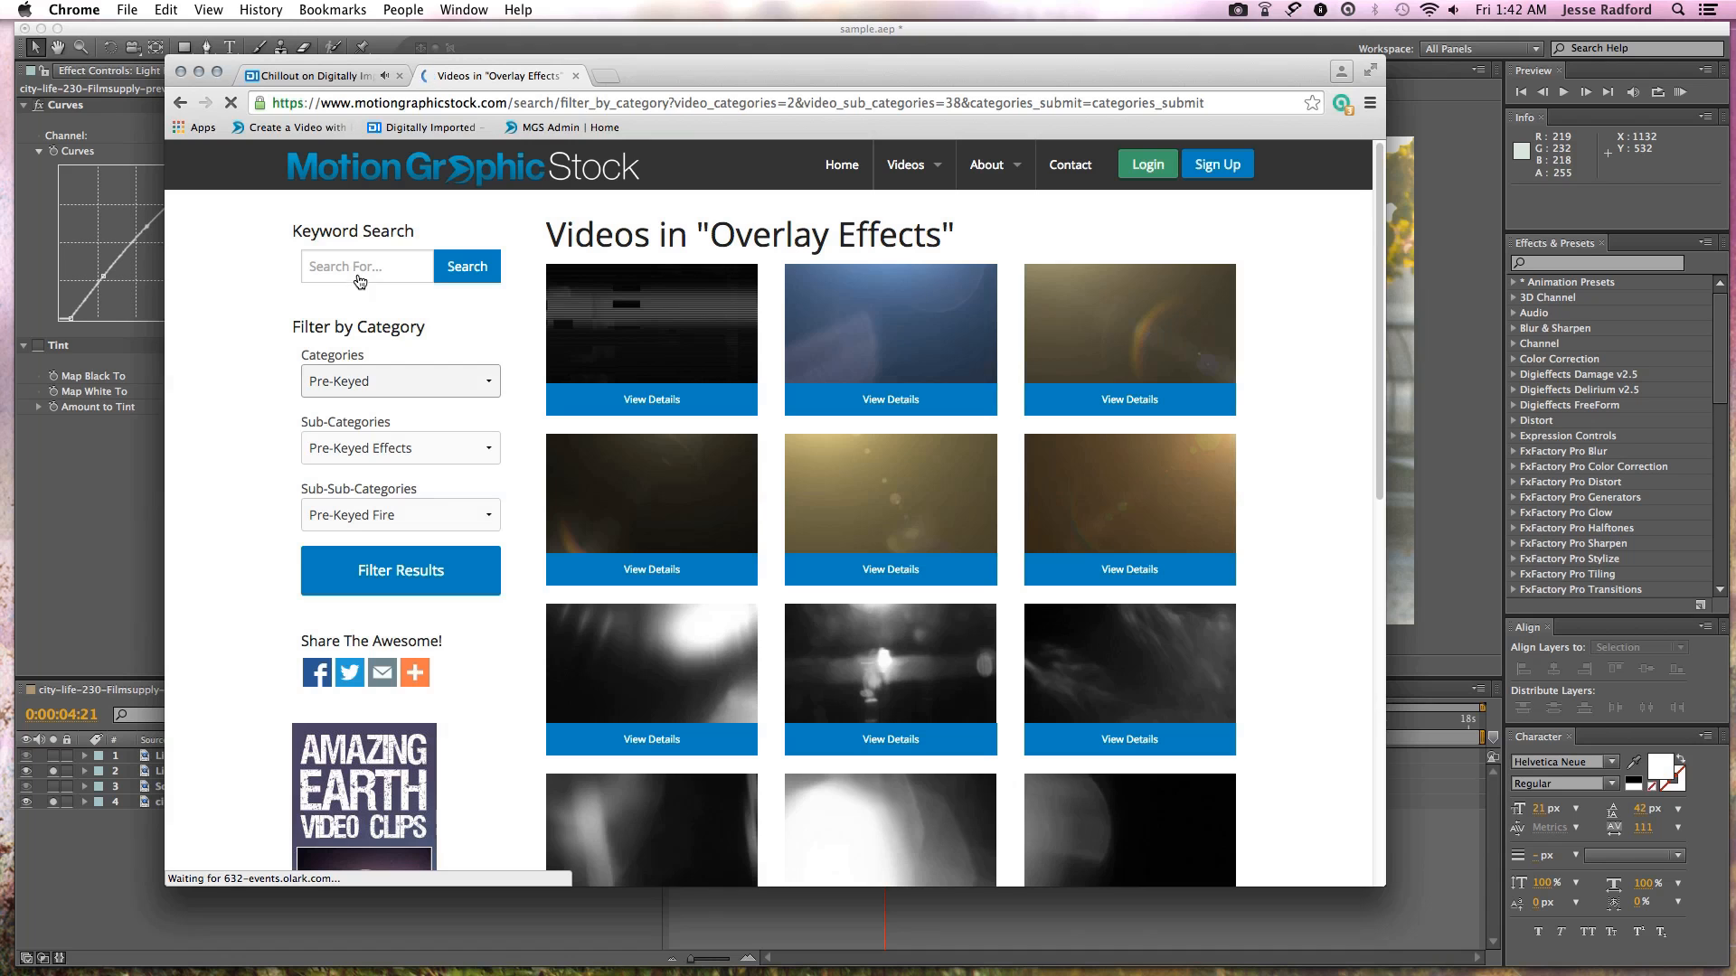
- Look through the Overlay Effects videos, close the MotionGraphicStock tab and switch back to After Effects
{"action": "scroll", "coordinate": [1374, 361], "scroll_direction": "down", "scroll_amount": 5}
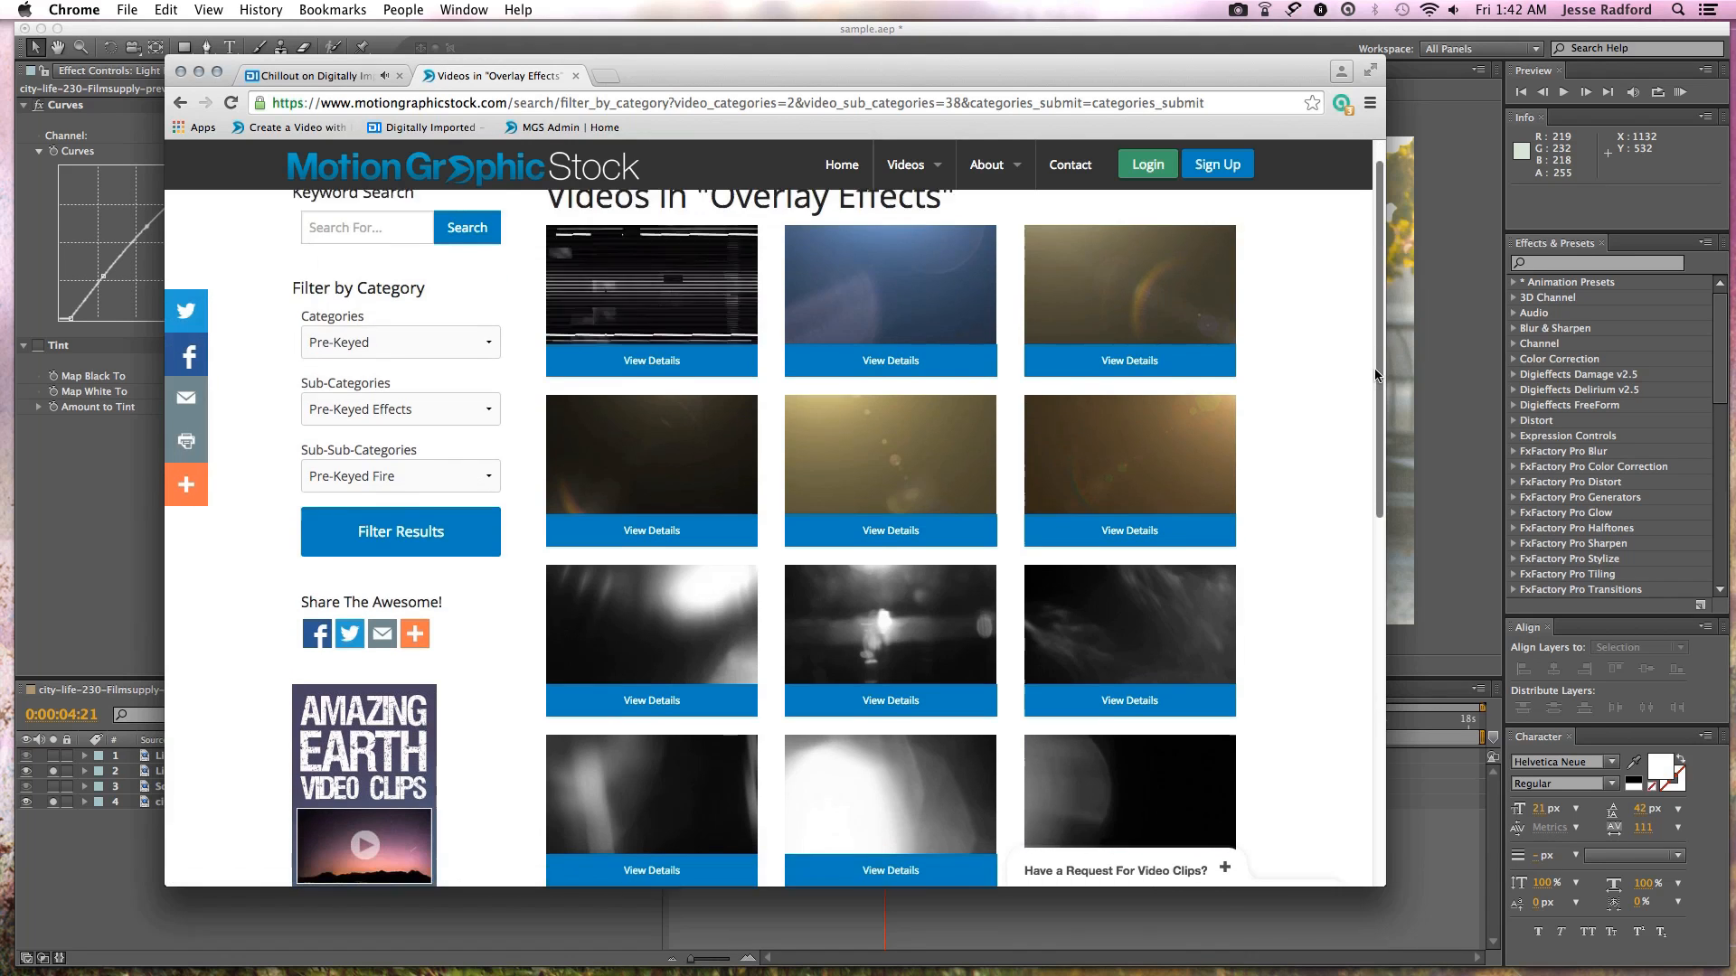
{"action": "scroll", "coordinate": [1320, 533], "scroll_direction": "down", "scroll_amount": 7}
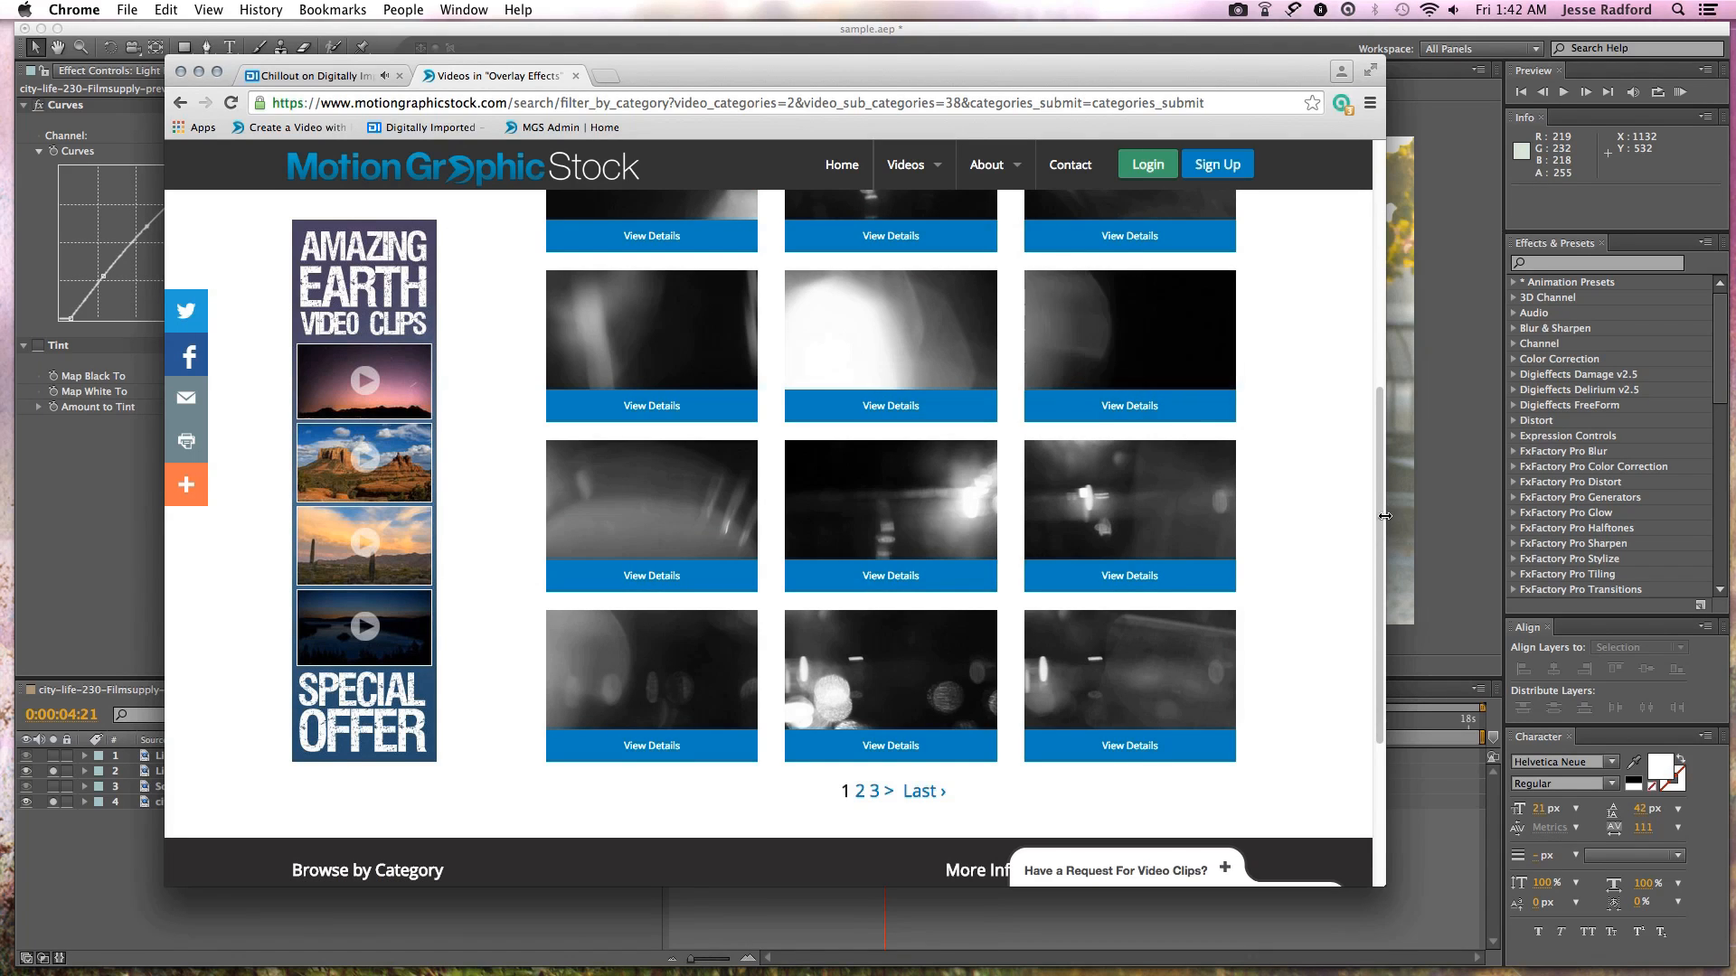
{"action": "scroll", "coordinate": [1210, 269], "scroll_direction": "up", "scroll_amount": 6}
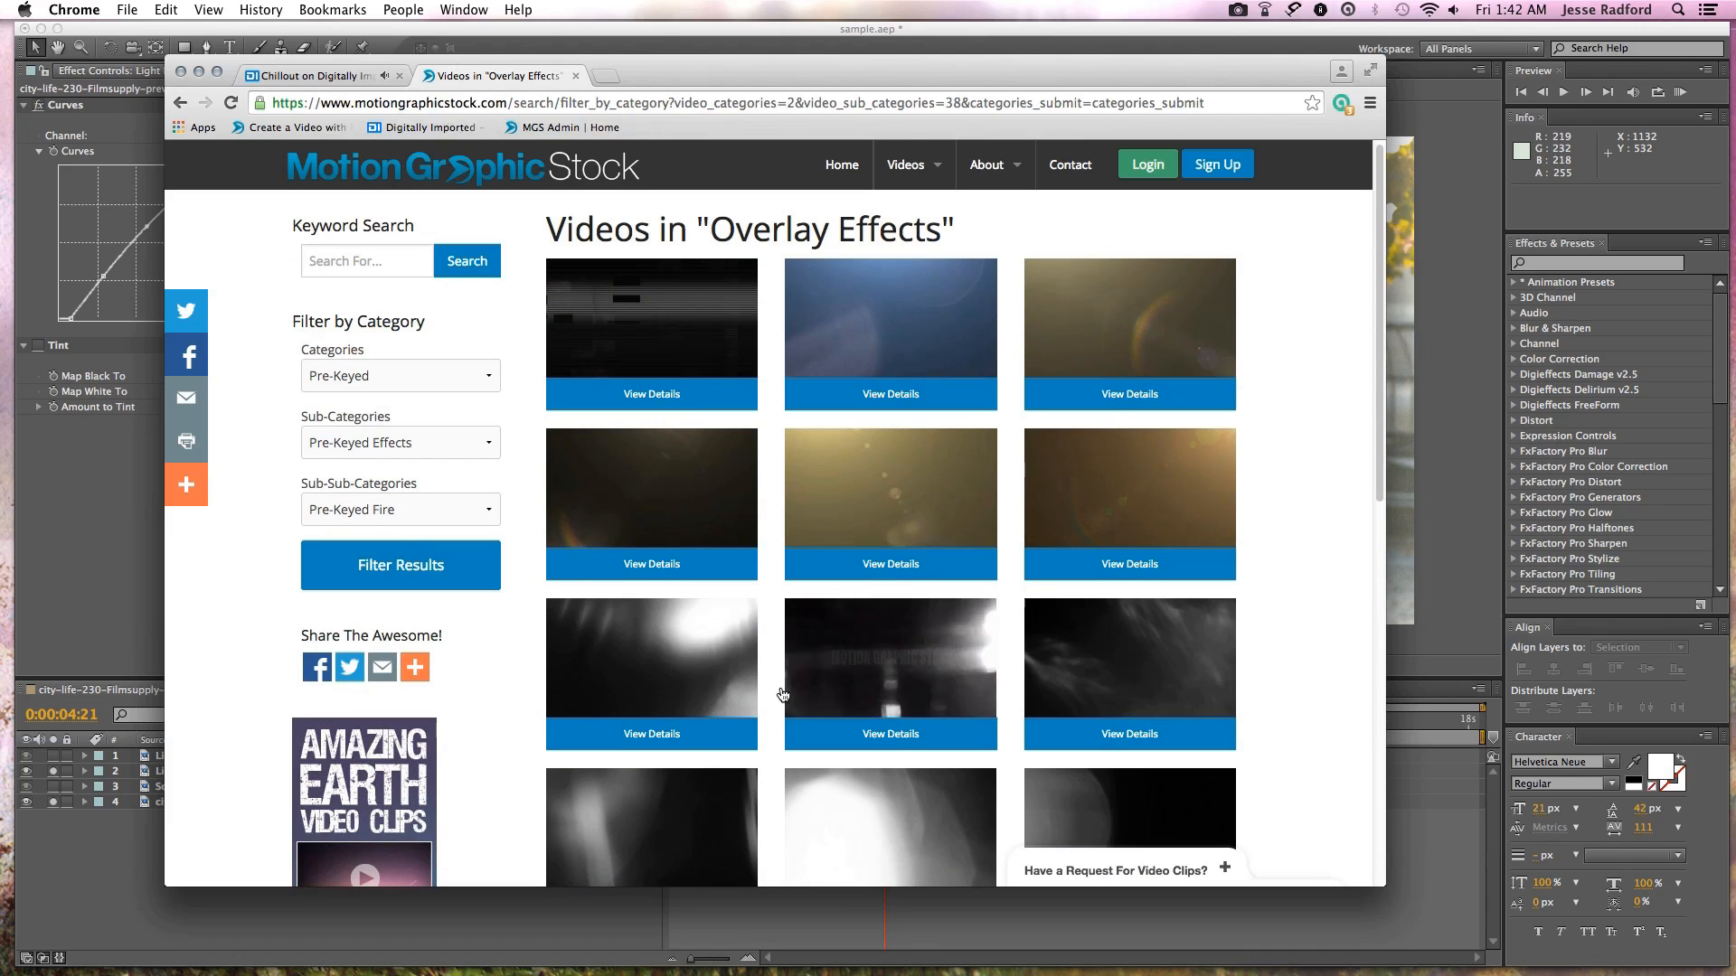
{"action": "left_click_drag", "start_coordinate": [1103, 70], "coordinate": [1210, 54]}
{"action": "key", "text": "super+w"}
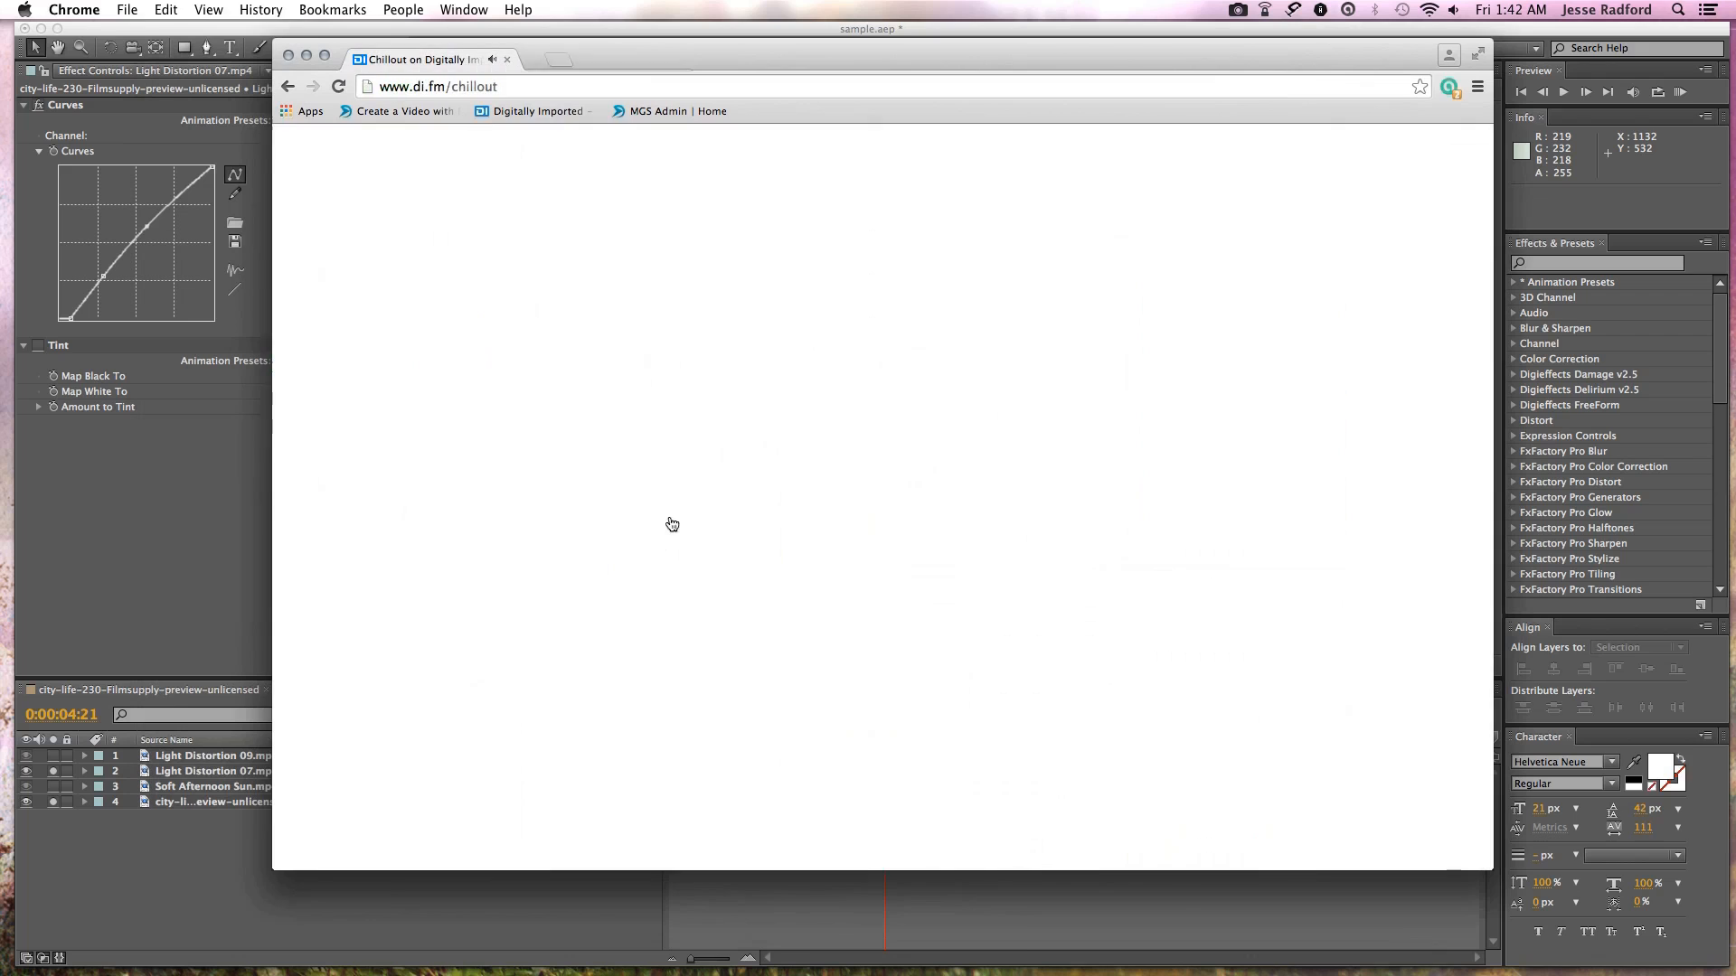
{"action": "key", "text": "super+Tab"}
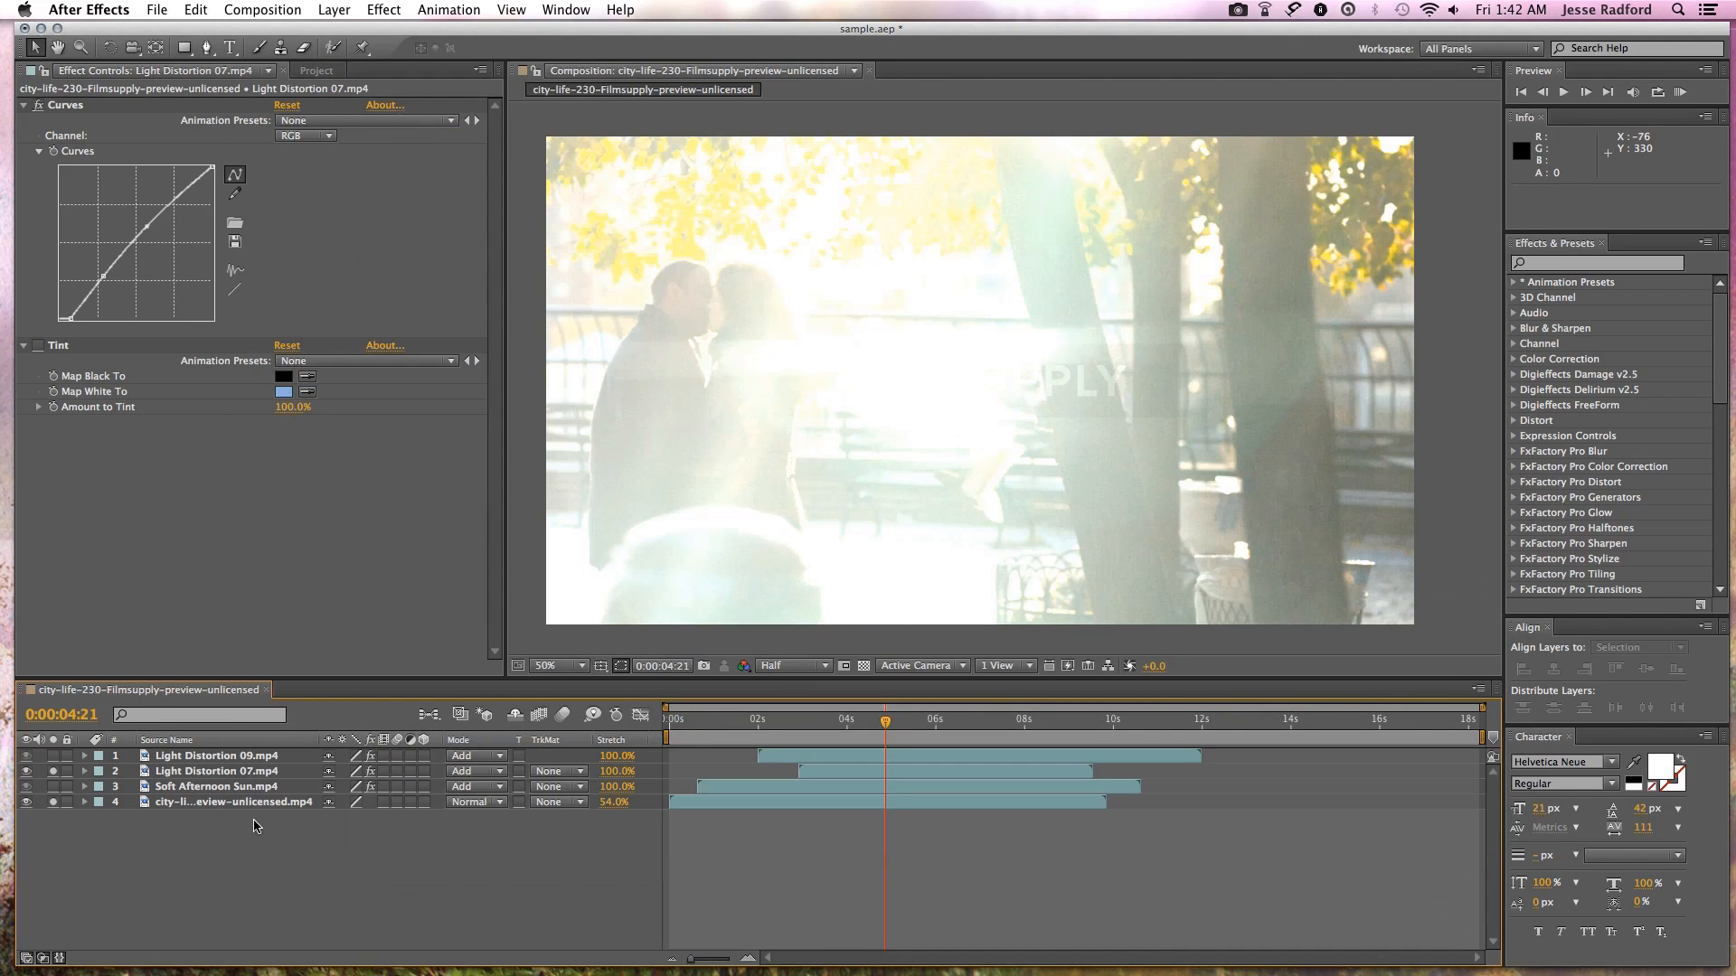
- Create a 10-second composition named tester with the HDTV 1080 25 preset
{"action": "key", "text": "super+n"}
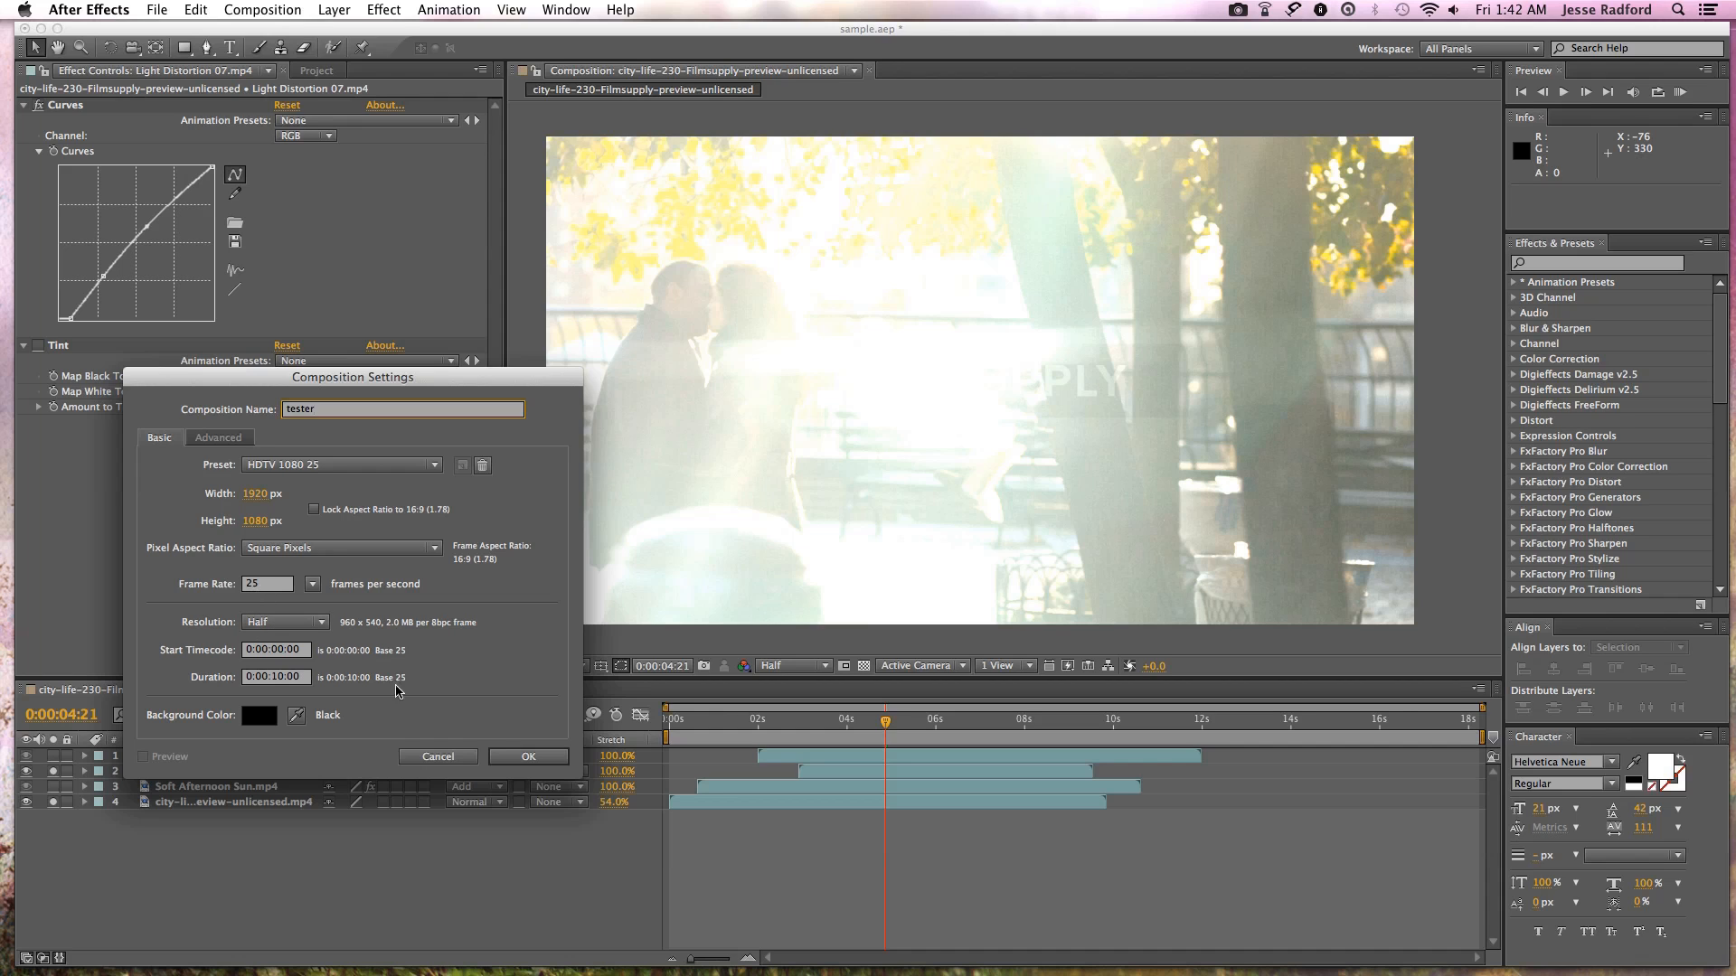
{"action": "left_click", "coordinate": [515, 753]}
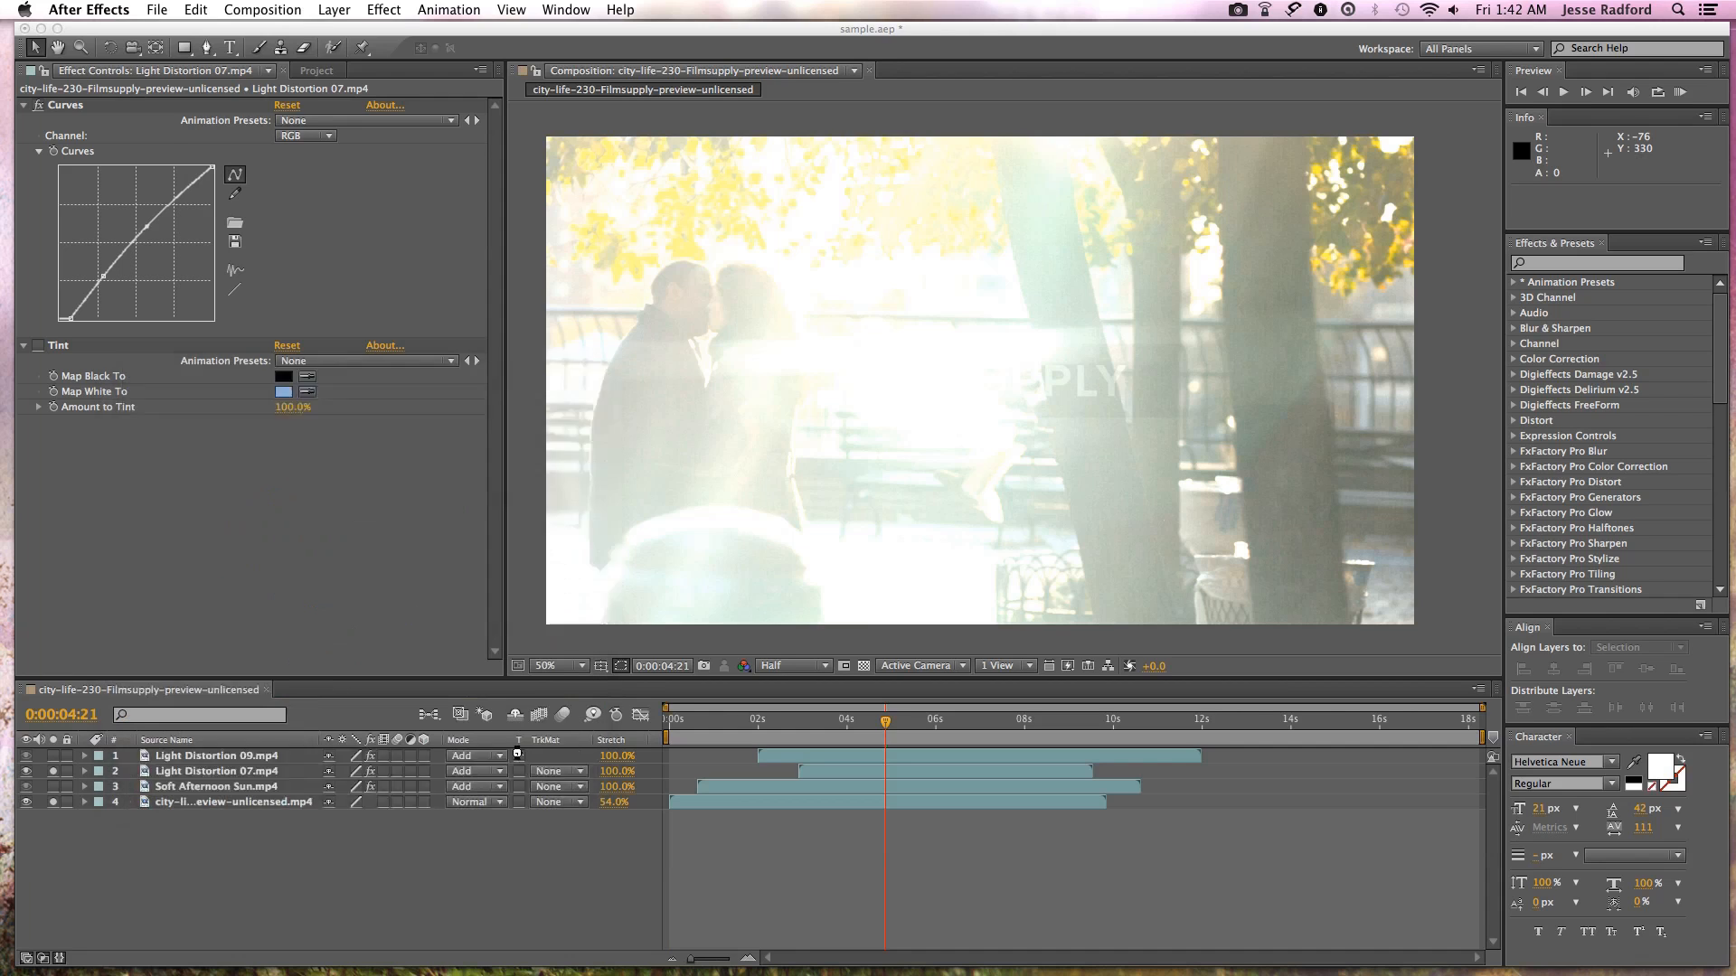
- Look through the Light Distortion 09, 08 and 07 clips in the project's Lens reflections folder
{"action": "left_click", "coordinate": [215, 72]}
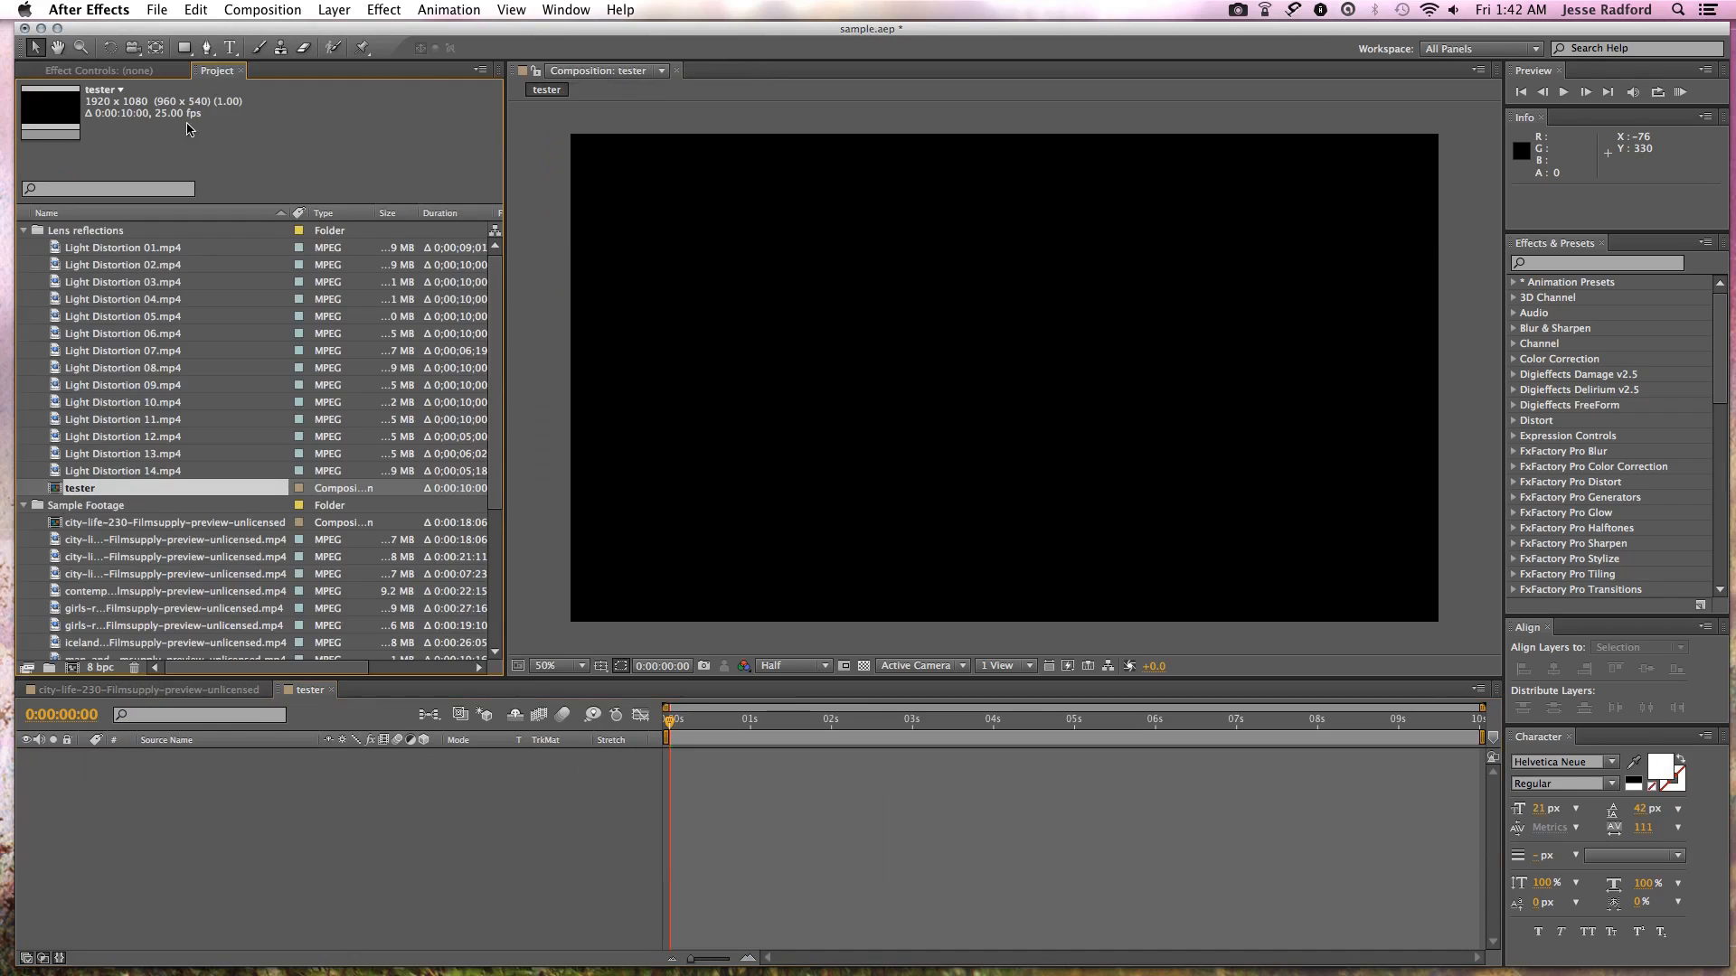
{"action": "left_click", "coordinate": [93, 386]}
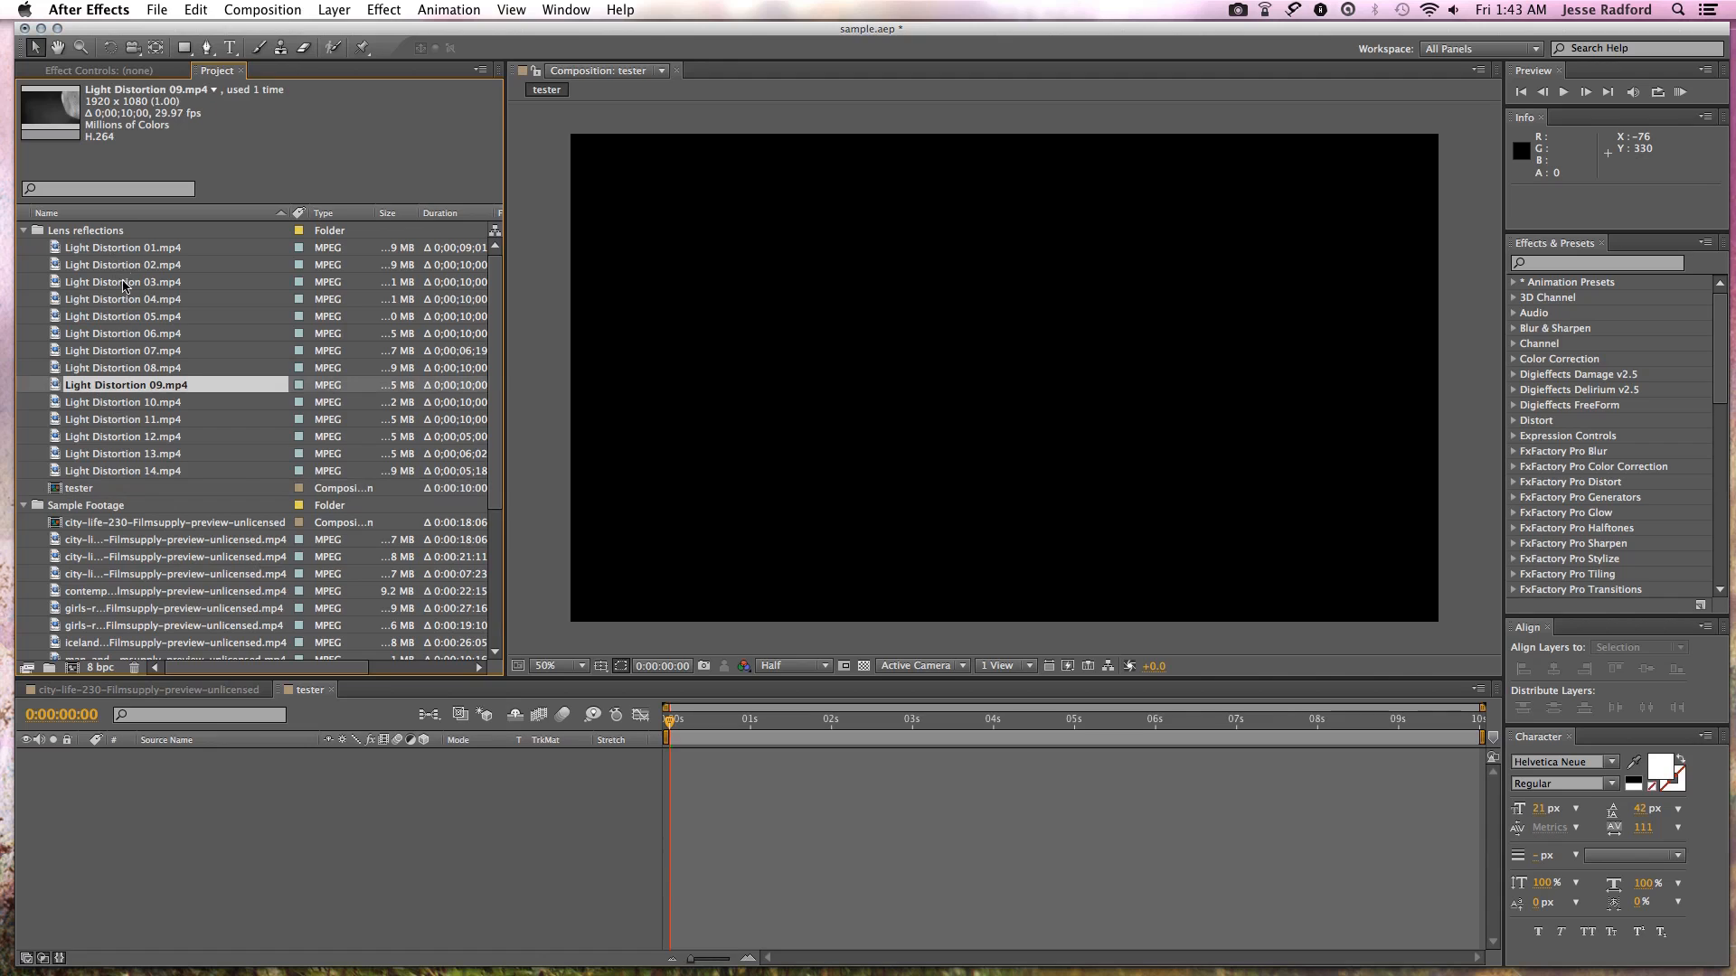
{"action": "key", "text": "Up"}
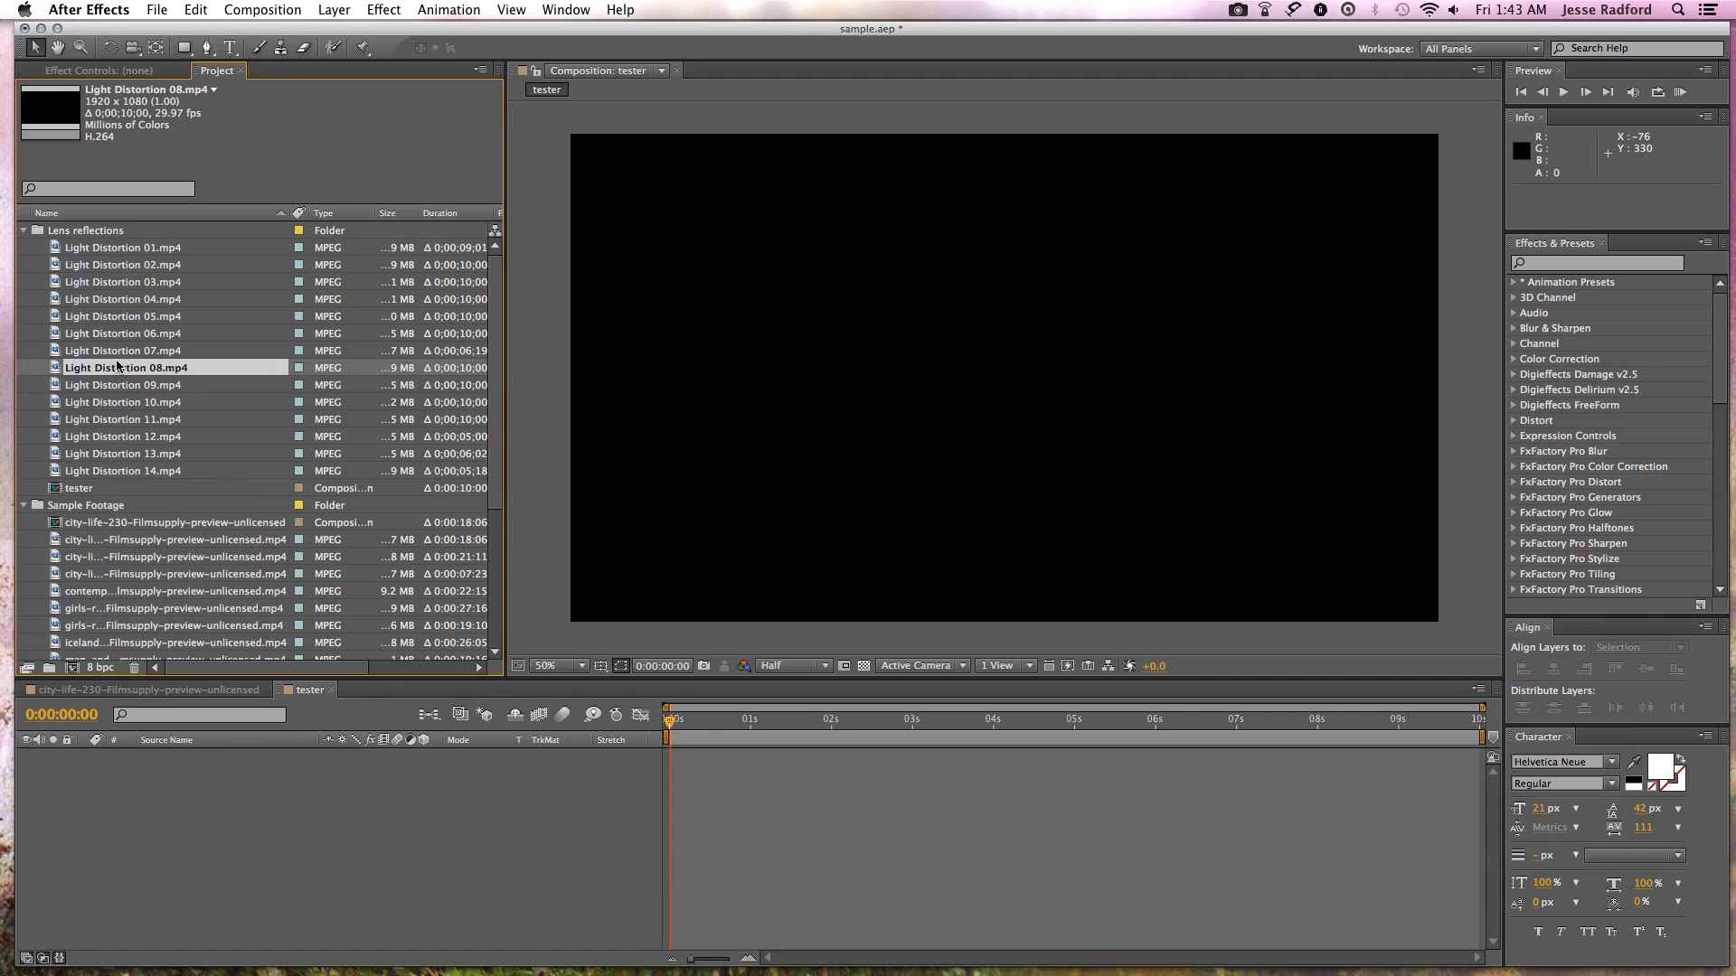
{"action": "left_click_drag", "start_coordinate": [114, 352], "coordinate": [151, 491]}
{"action": "key", "text": "Delete"}
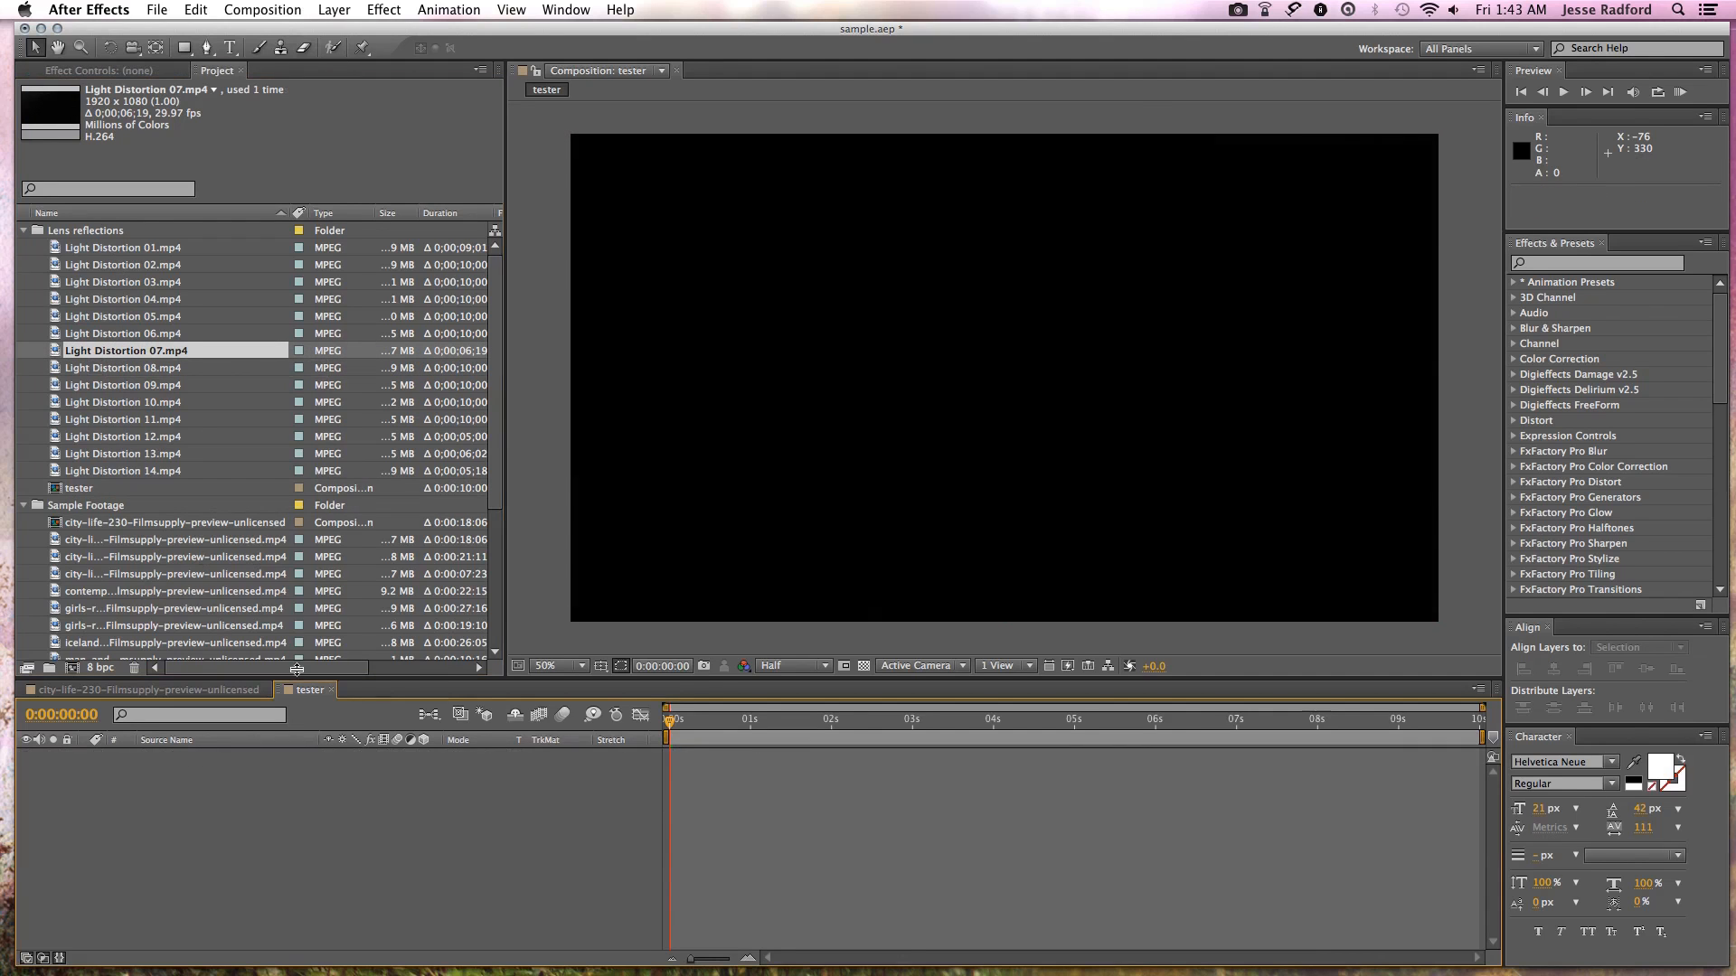
- Add the iceland-2833 clip from the Sample Footage folder to the tester composition
{"action": "scroll", "coordinate": [493, 530], "scroll_direction": "down", "scroll_amount": 4}
{"action": "scroll", "coordinate": [492, 530], "scroll_direction": "down", "scroll_amount": 4}
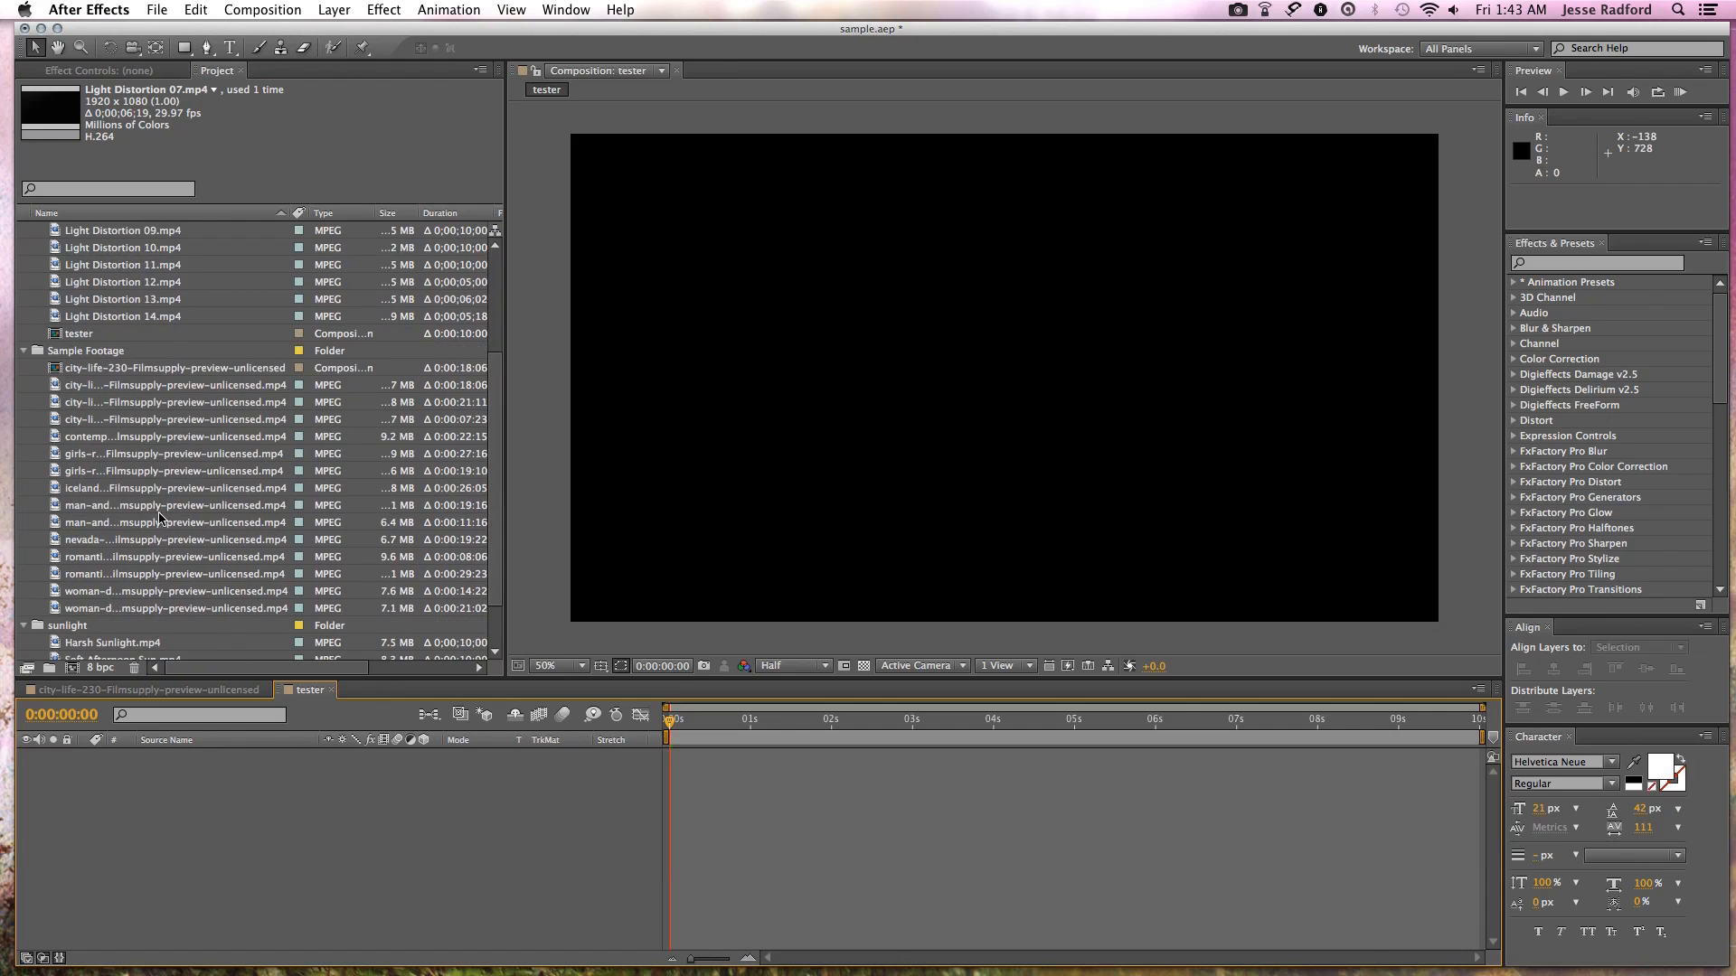
{"action": "left_click", "coordinate": [151, 508]}
{"action": "scroll", "coordinate": [150, 484], "scroll_direction": "down", "scroll_amount": 1}
{"action": "left_click_drag", "start_coordinate": [143, 490], "coordinate": [807, 749]}
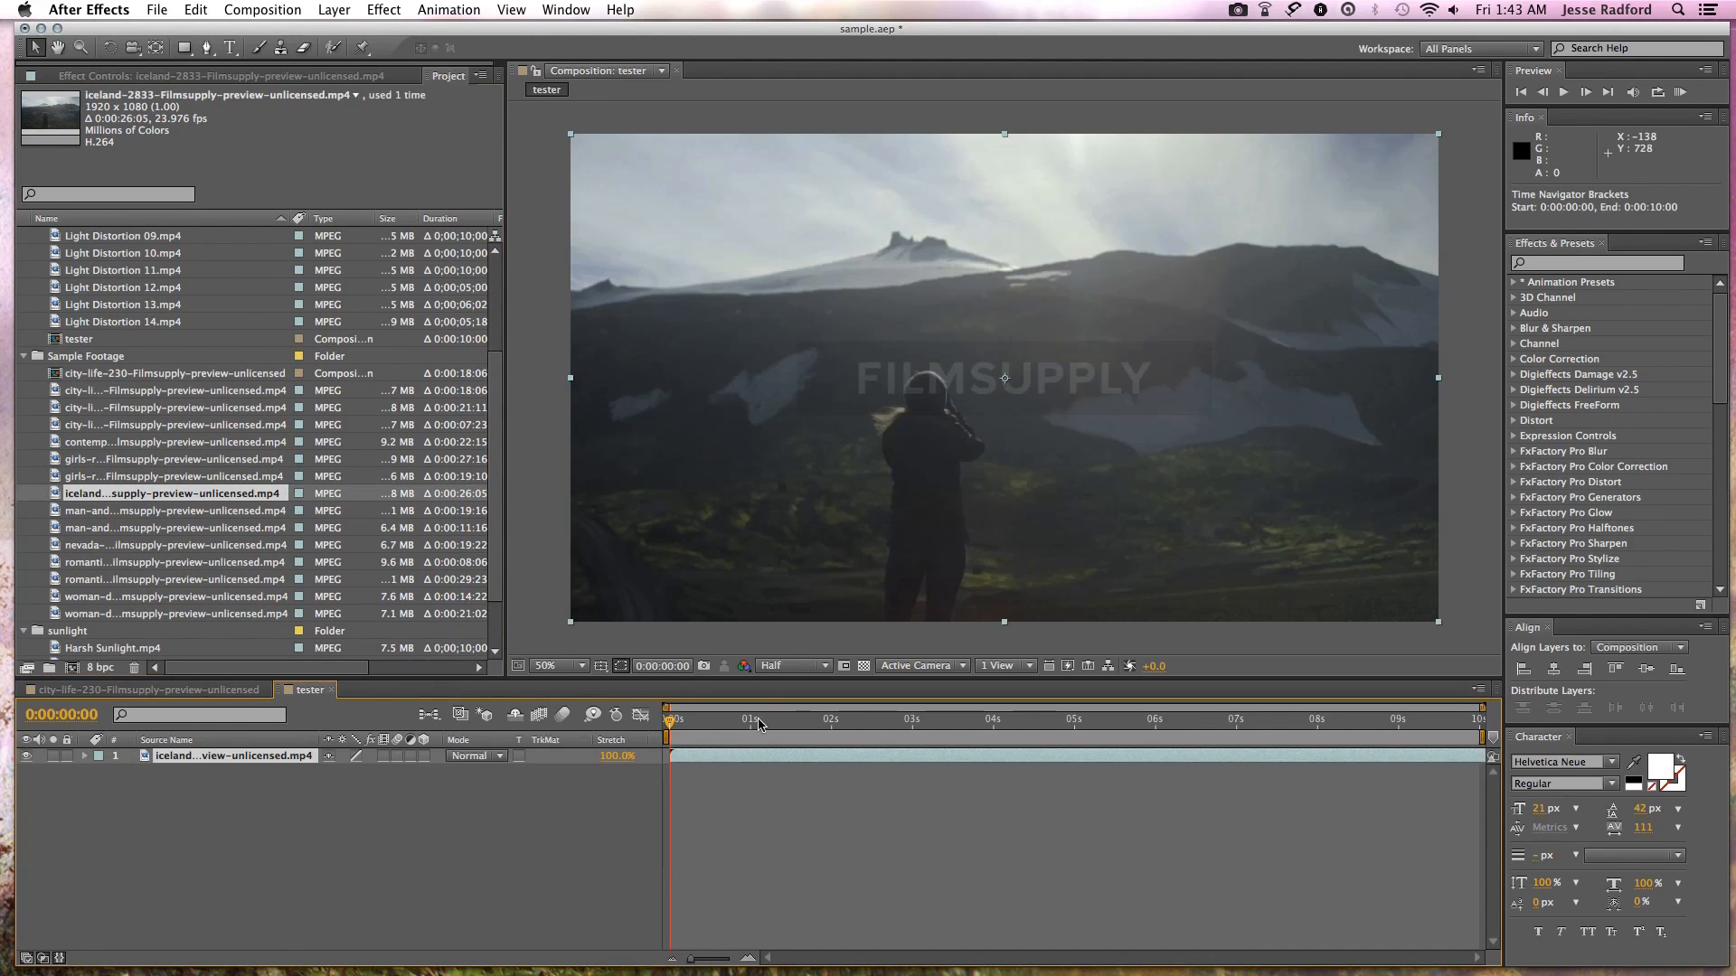
- Slide the iceland layer earlier in time so that its in point is at -0:00:03:07
{"action": "left_click", "coordinate": [759, 721]}
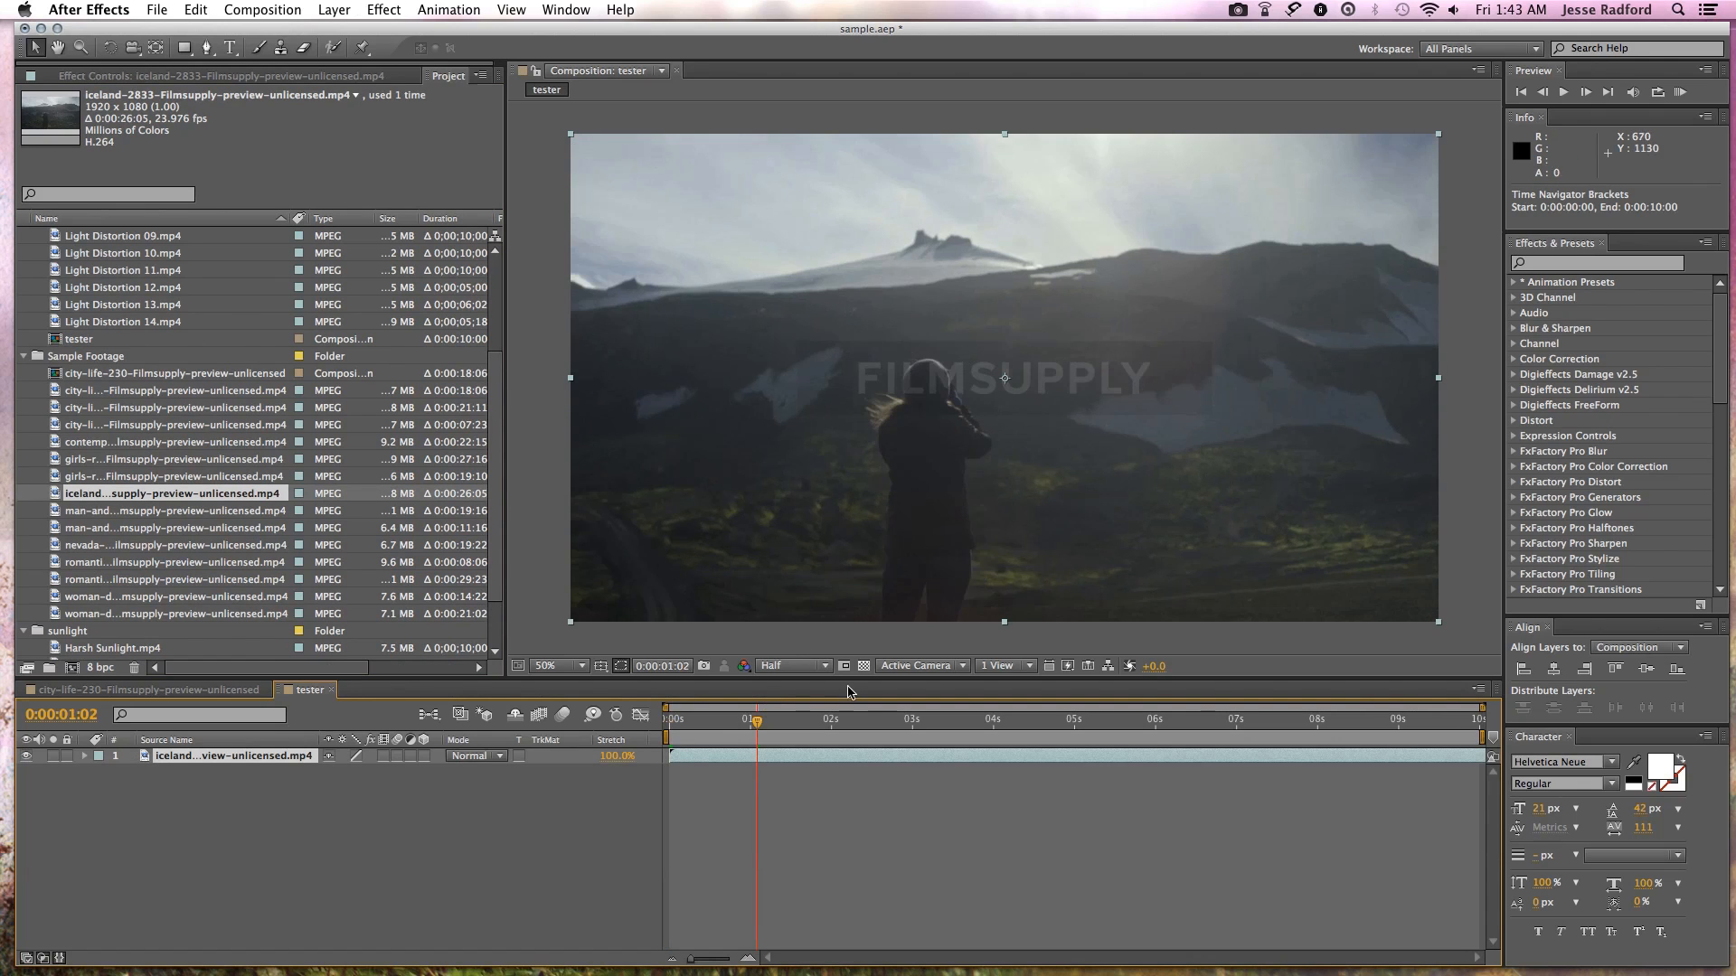
{"action": "left_click_drag", "start_coordinate": [762, 726], "coordinate": [1226, 724]}
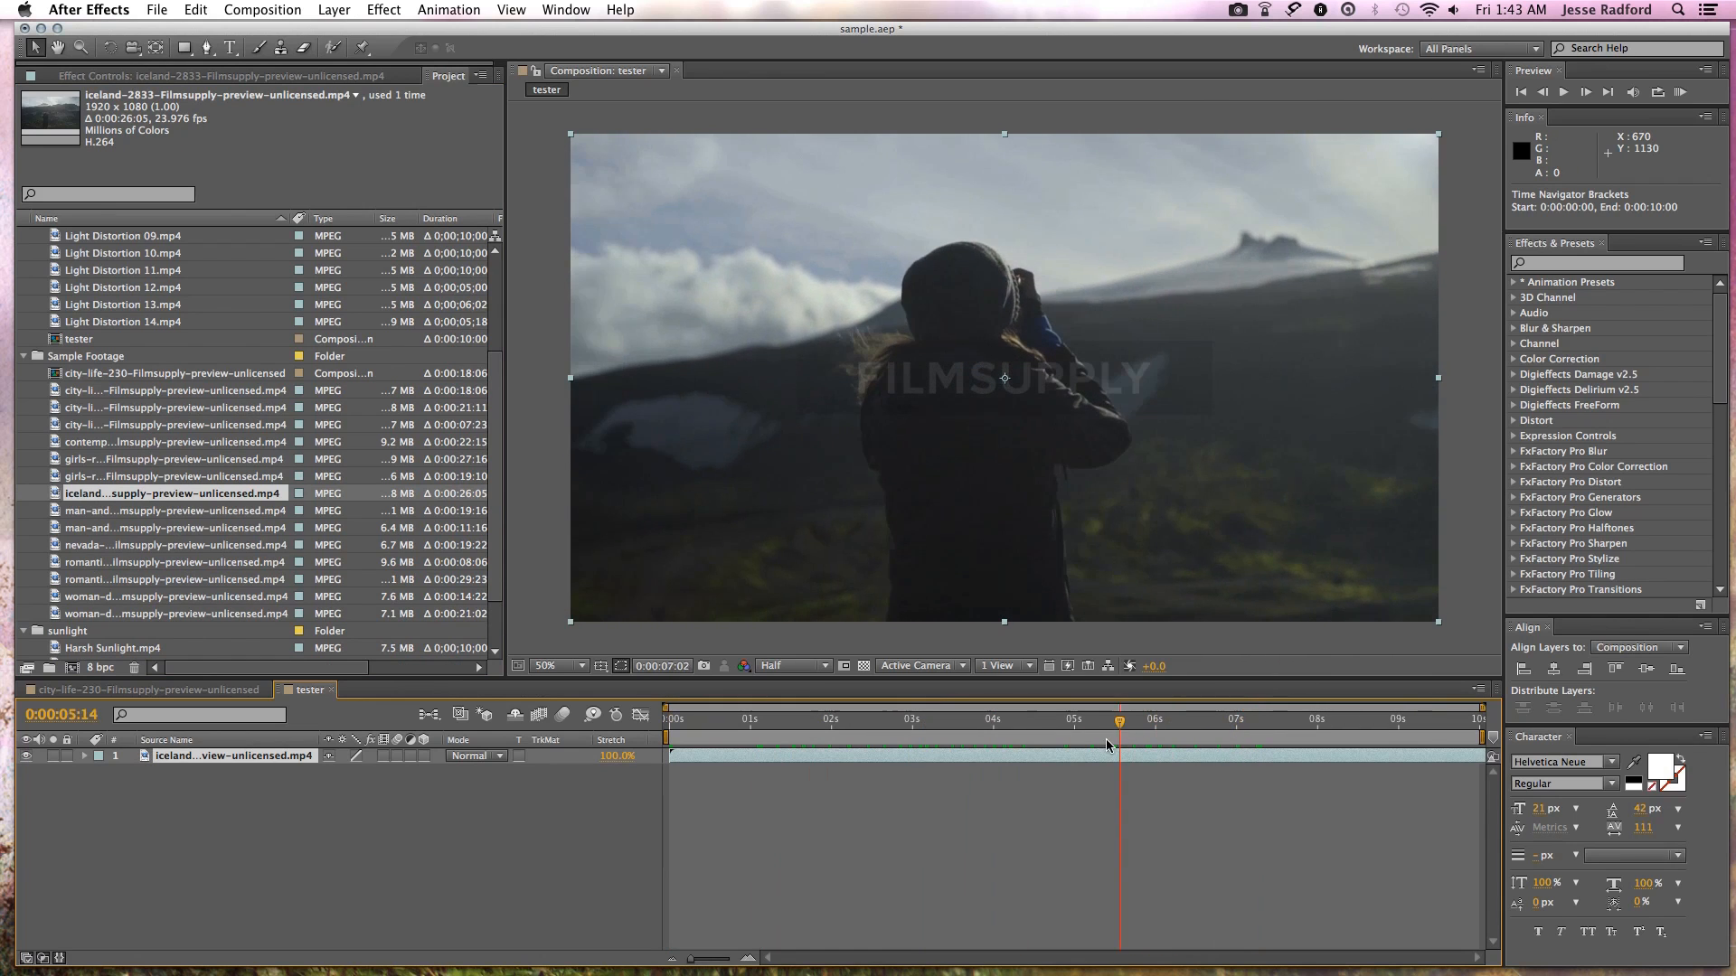
{"action": "left_click_drag", "start_coordinate": [1178, 544], "coordinate": [1139, 547]}
{"action": "left_click_drag", "start_coordinate": [1123, 725], "coordinate": [1001, 774]}
{"action": "left_click_drag", "start_coordinate": [800, 712], "coordinate": [1088, 724]}
{"action": "left_click_drag", "start_coordinate": [979, 723], "coordinate": [781, 725]}
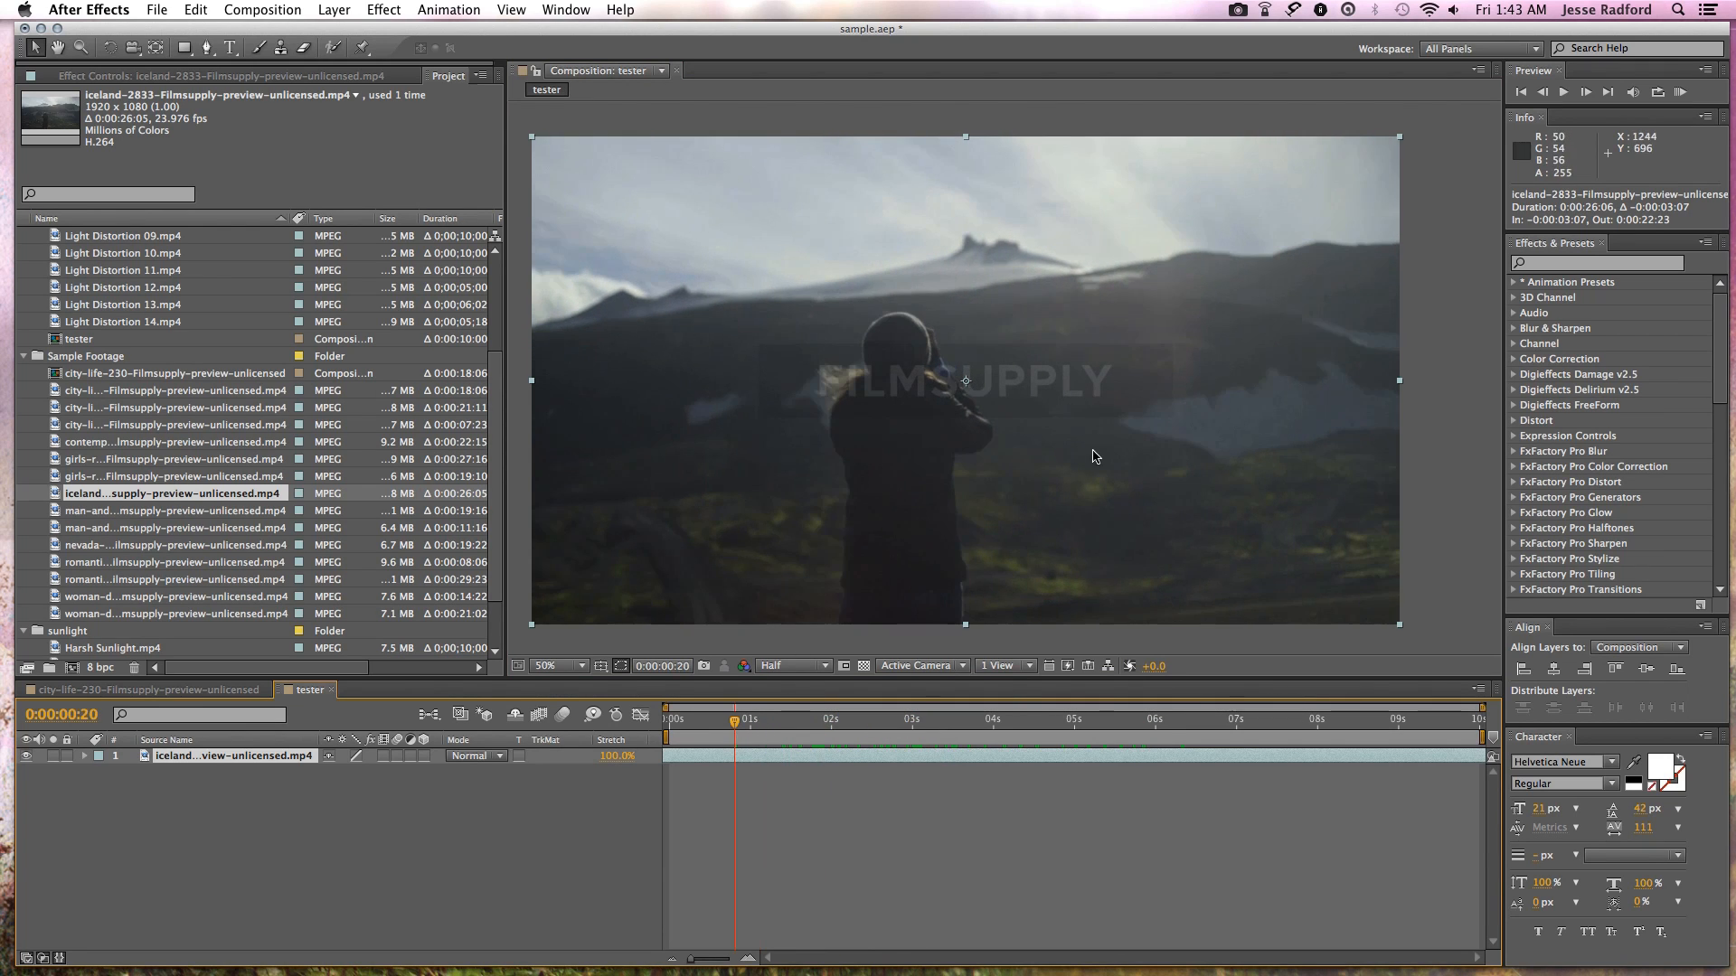
- Scrub through the iceland footage to examine its lighting and camera movement, stopping at 0:00:03:02
{"action": "left_click_drag", "start_coordinate": [734, 720], "coordinate": [1366, 697]}
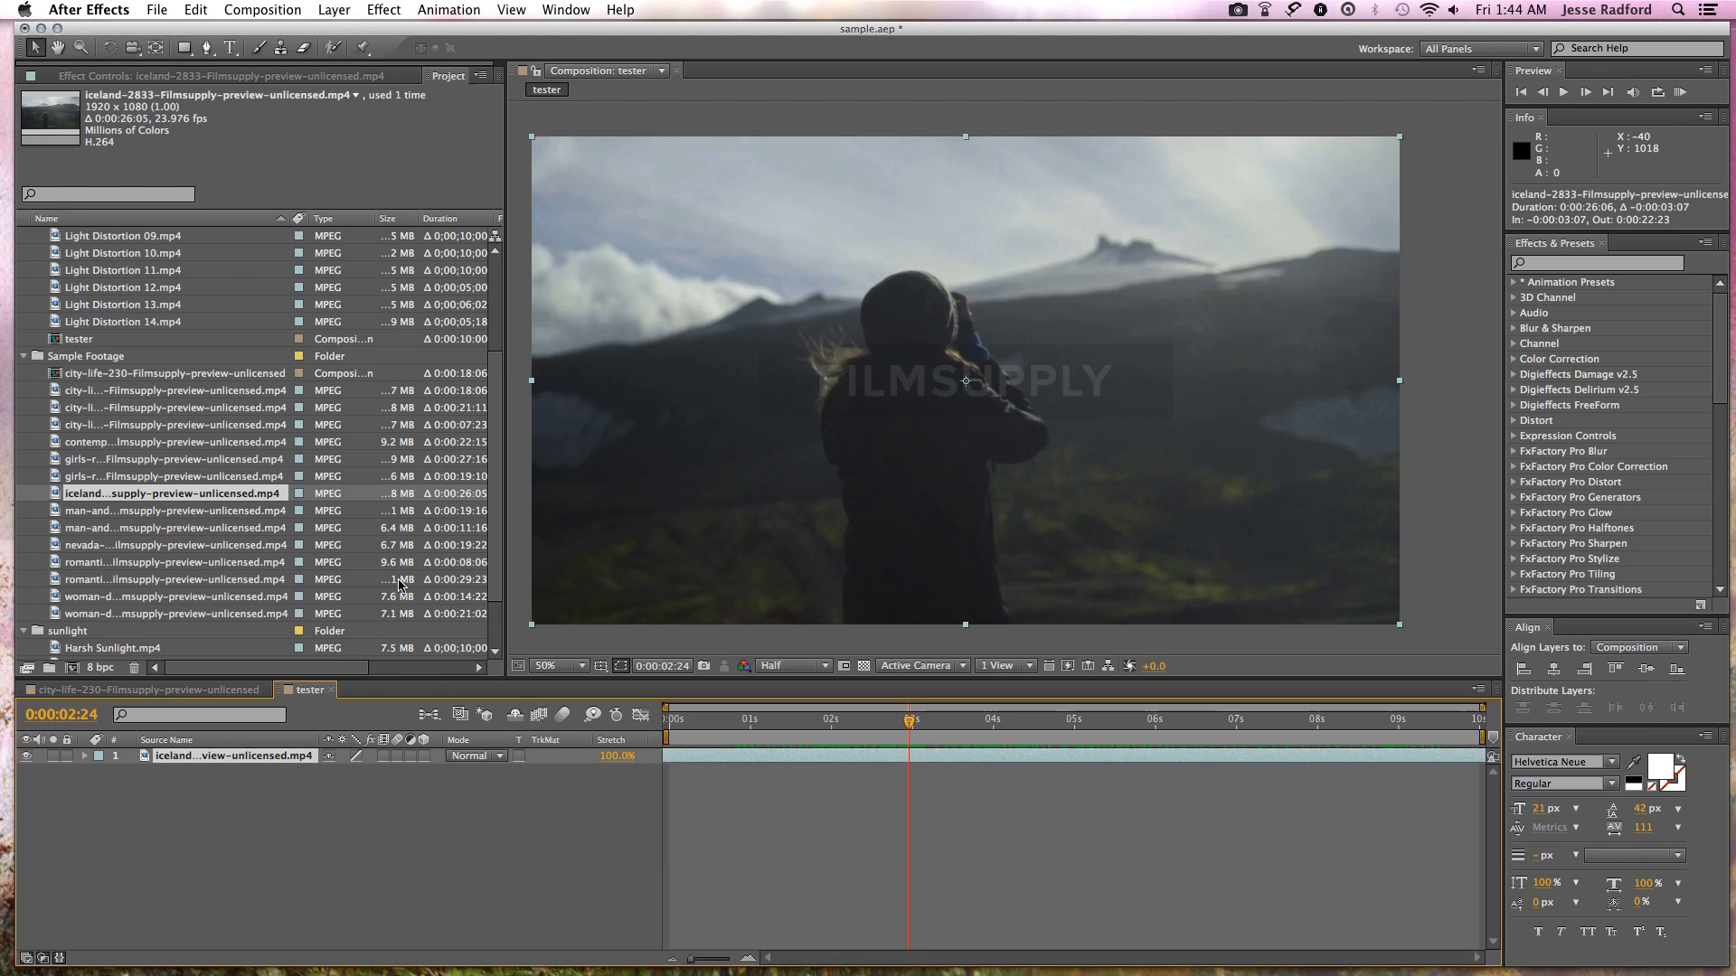
{"action": "left_click_drag", "start_coordinate": [819, 721], "coordinate": [778, 719]}
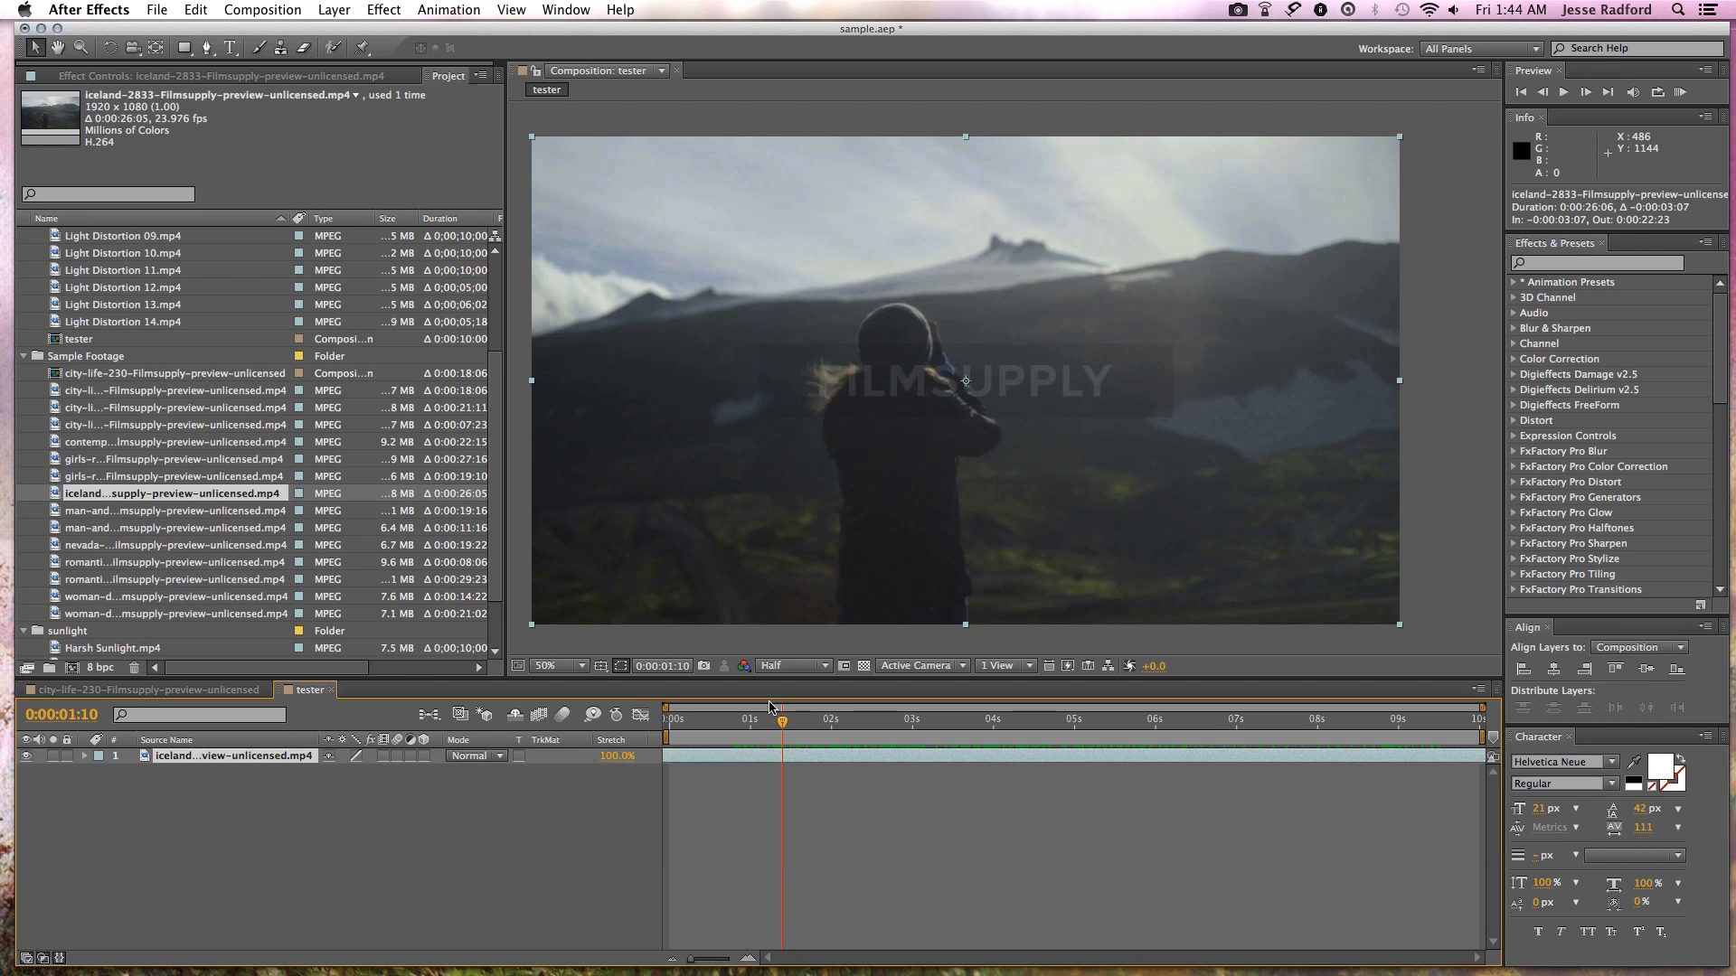
{"action": "left_click_drag", "start_coordinate": [785, 723], "coordinate": [841, 725]}
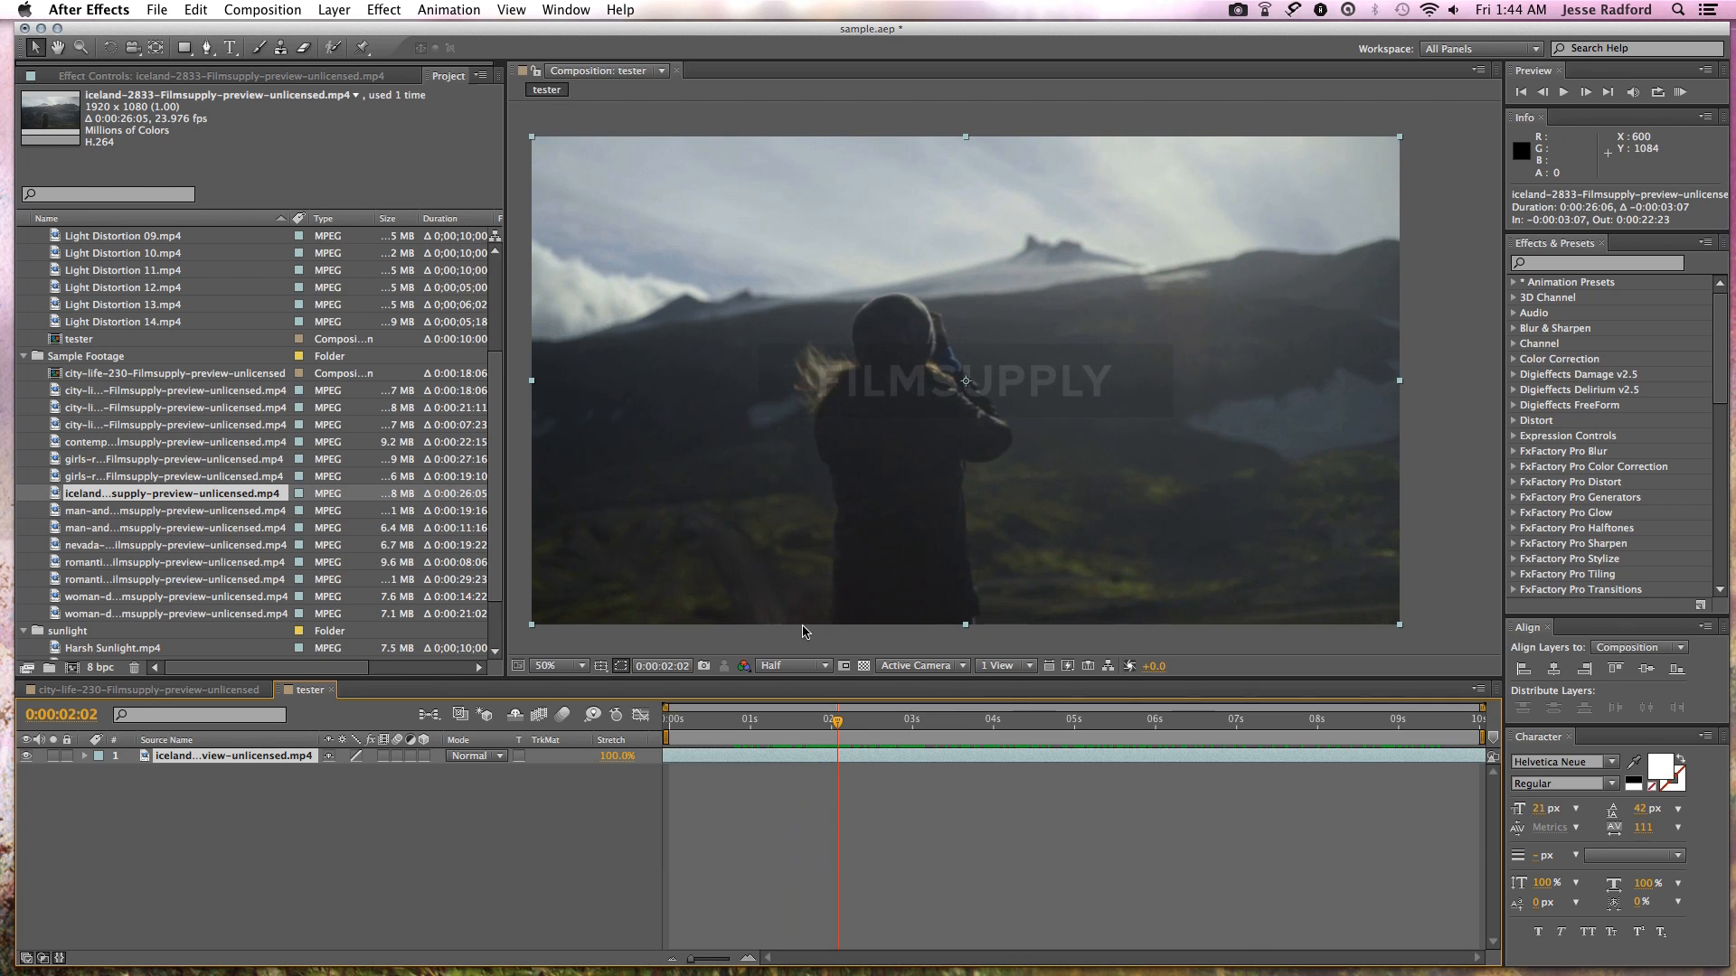
{"action": "left_click_drag", "start_coordinate": [837, 722], "coordinate": [918, 720]}
- Look through the Light Distortion clips in the Lens reflections folder for a suitable overlay, ending on Light Distortion 07
{"action": "left_click", "coordinate": [152, 476]}
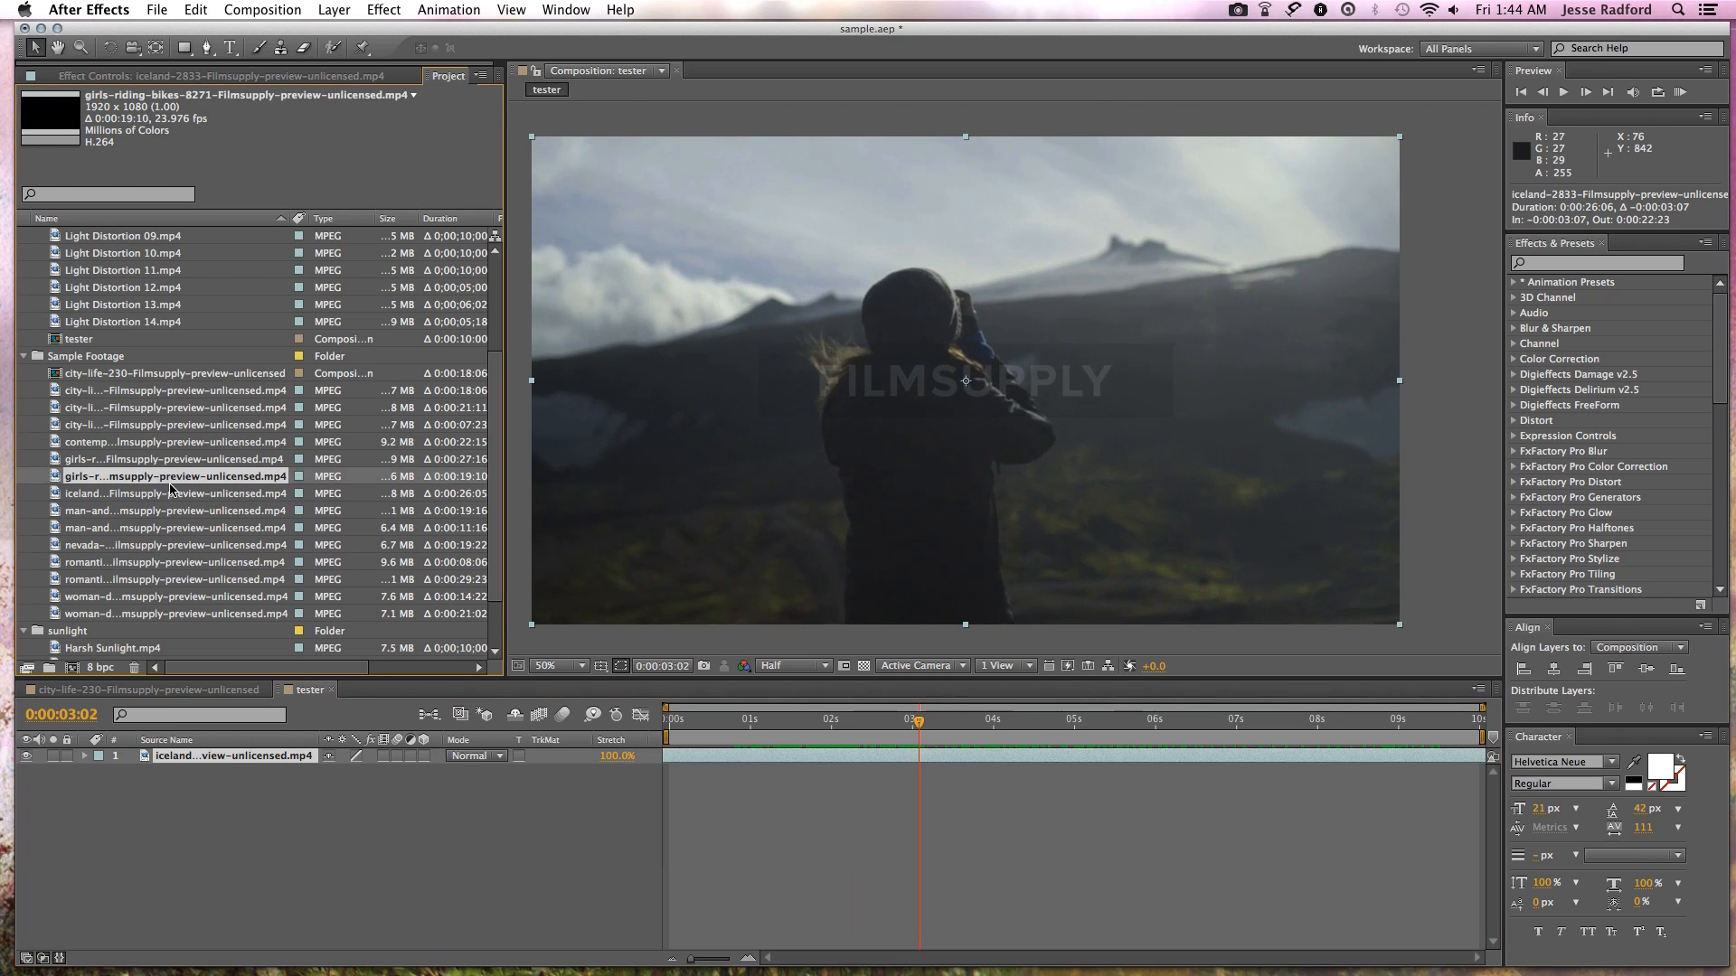
{"action": "scroll", "coordinate": [496, 353], "scroll_direction": "up", "scroll_amount": 3}
{"action": "scroll", "coordinate": [496, 352], "scroll_direction": "up", "scroll_amount": 1}
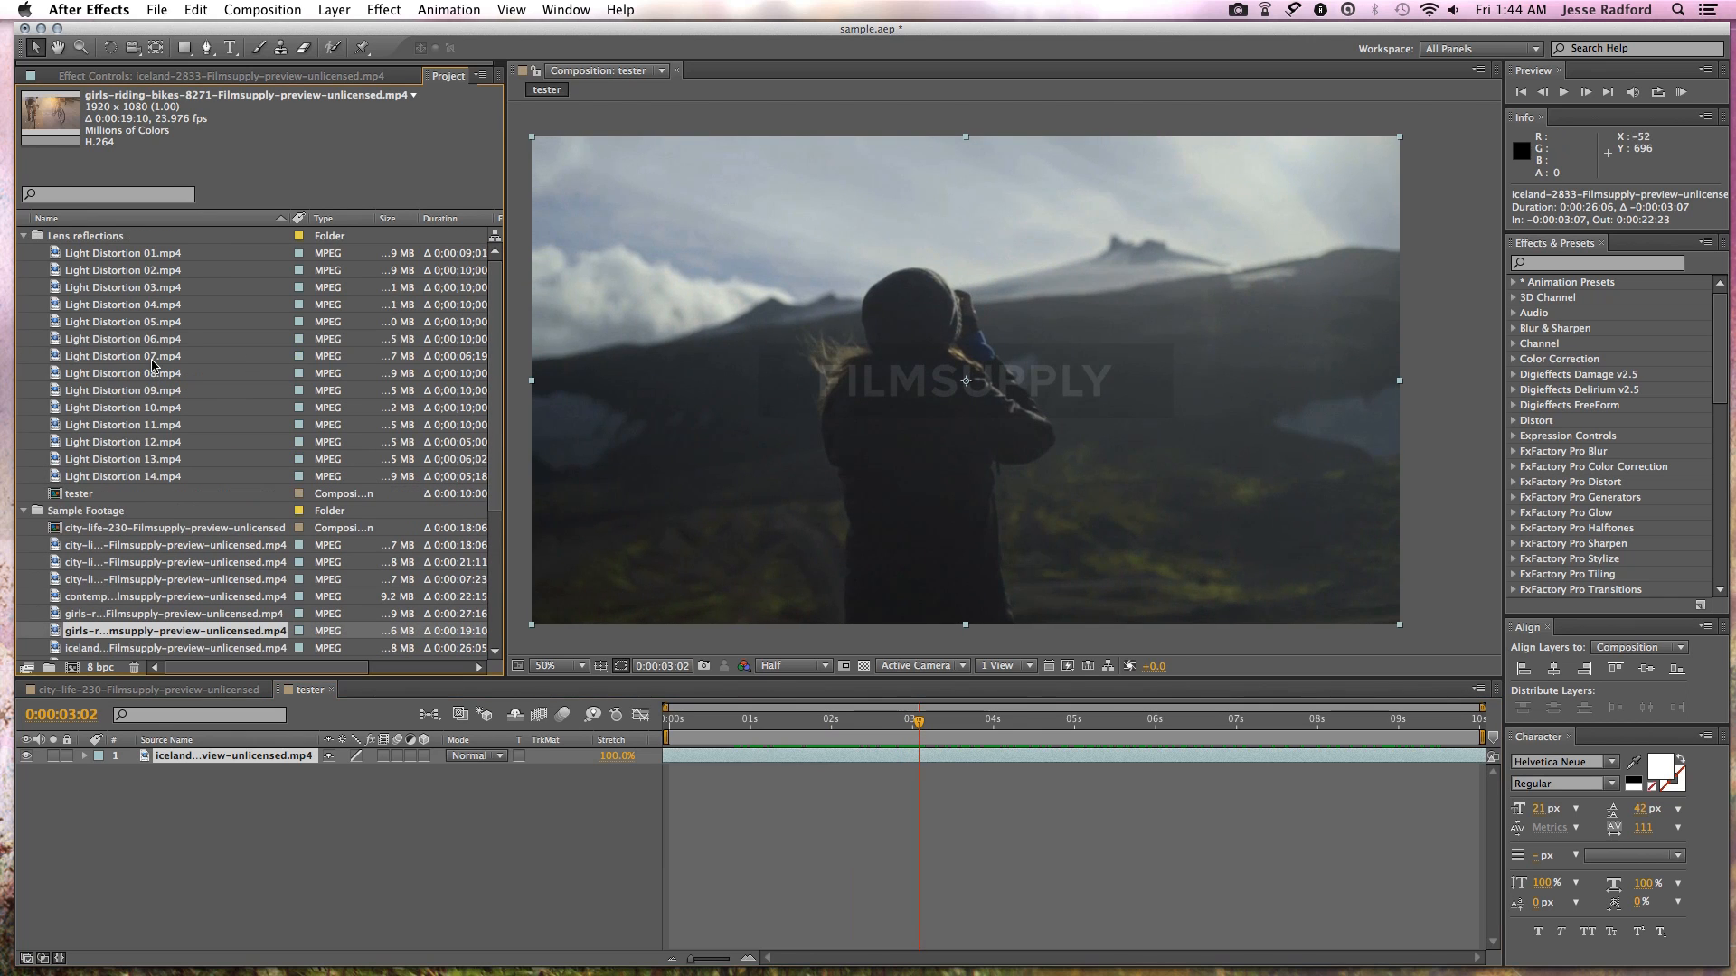
{"action": "left_click", "coordinate": [149, 340]}
{"action": "left_click", "coordinate": [152, 308]}
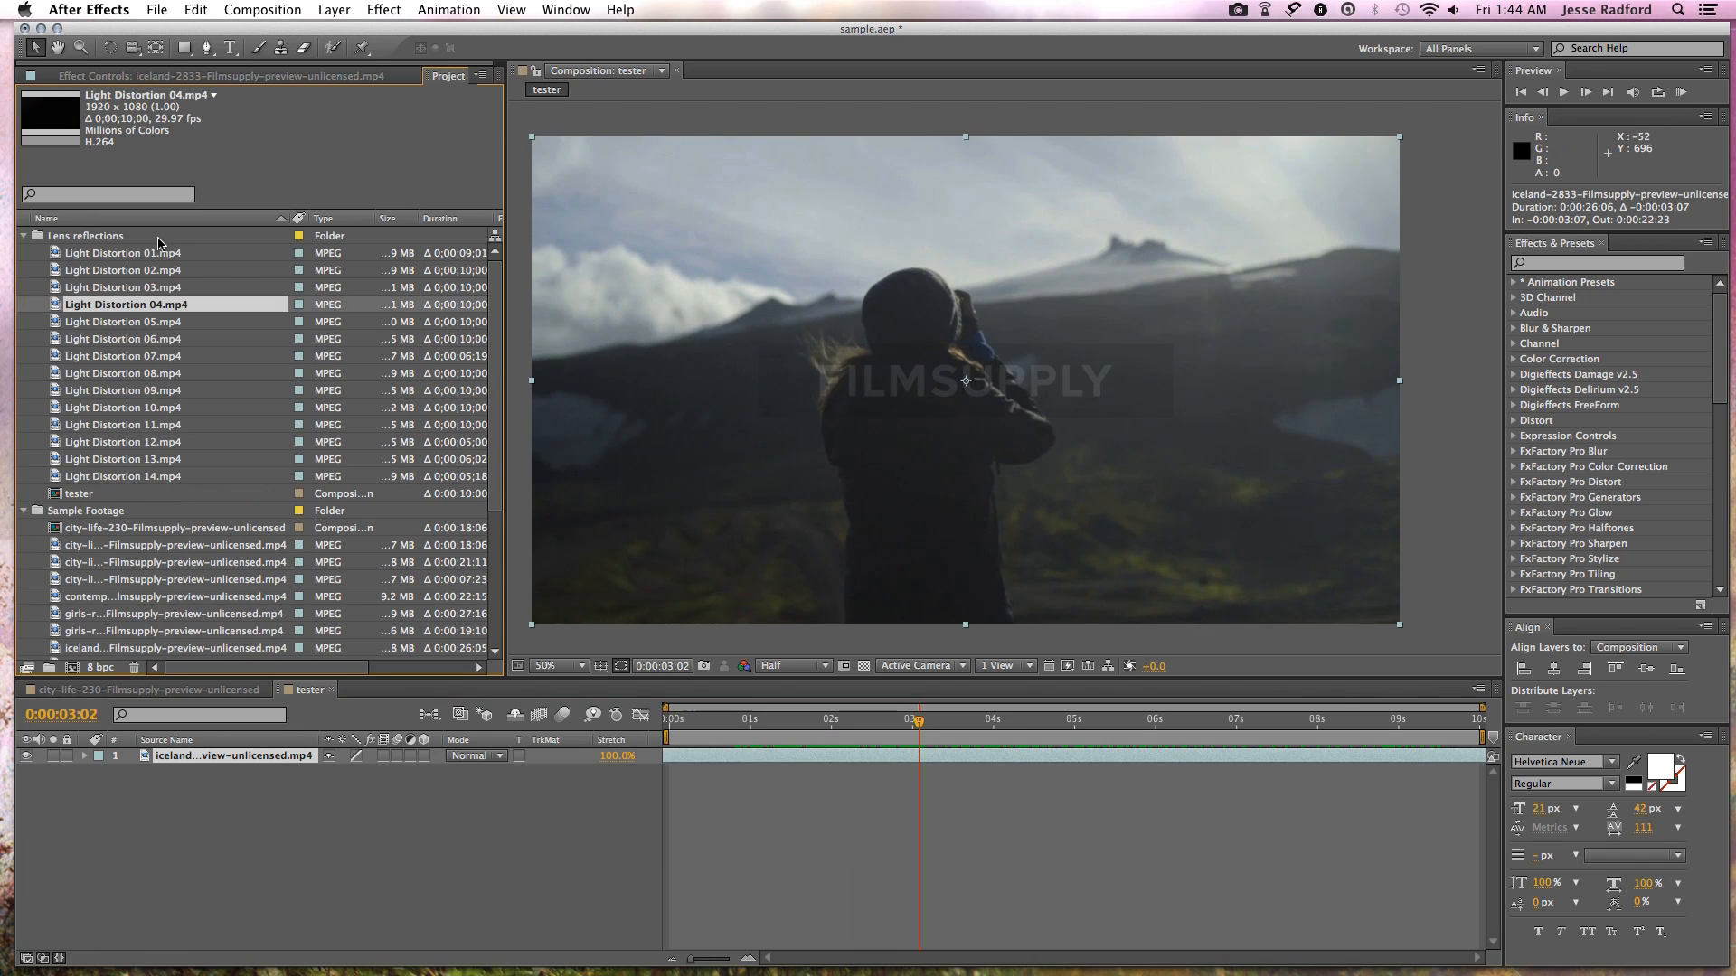
{"action": "left_click", "coordinate": [145, 256]}
{"action": "left_click", "coordinate": [135, 441]}
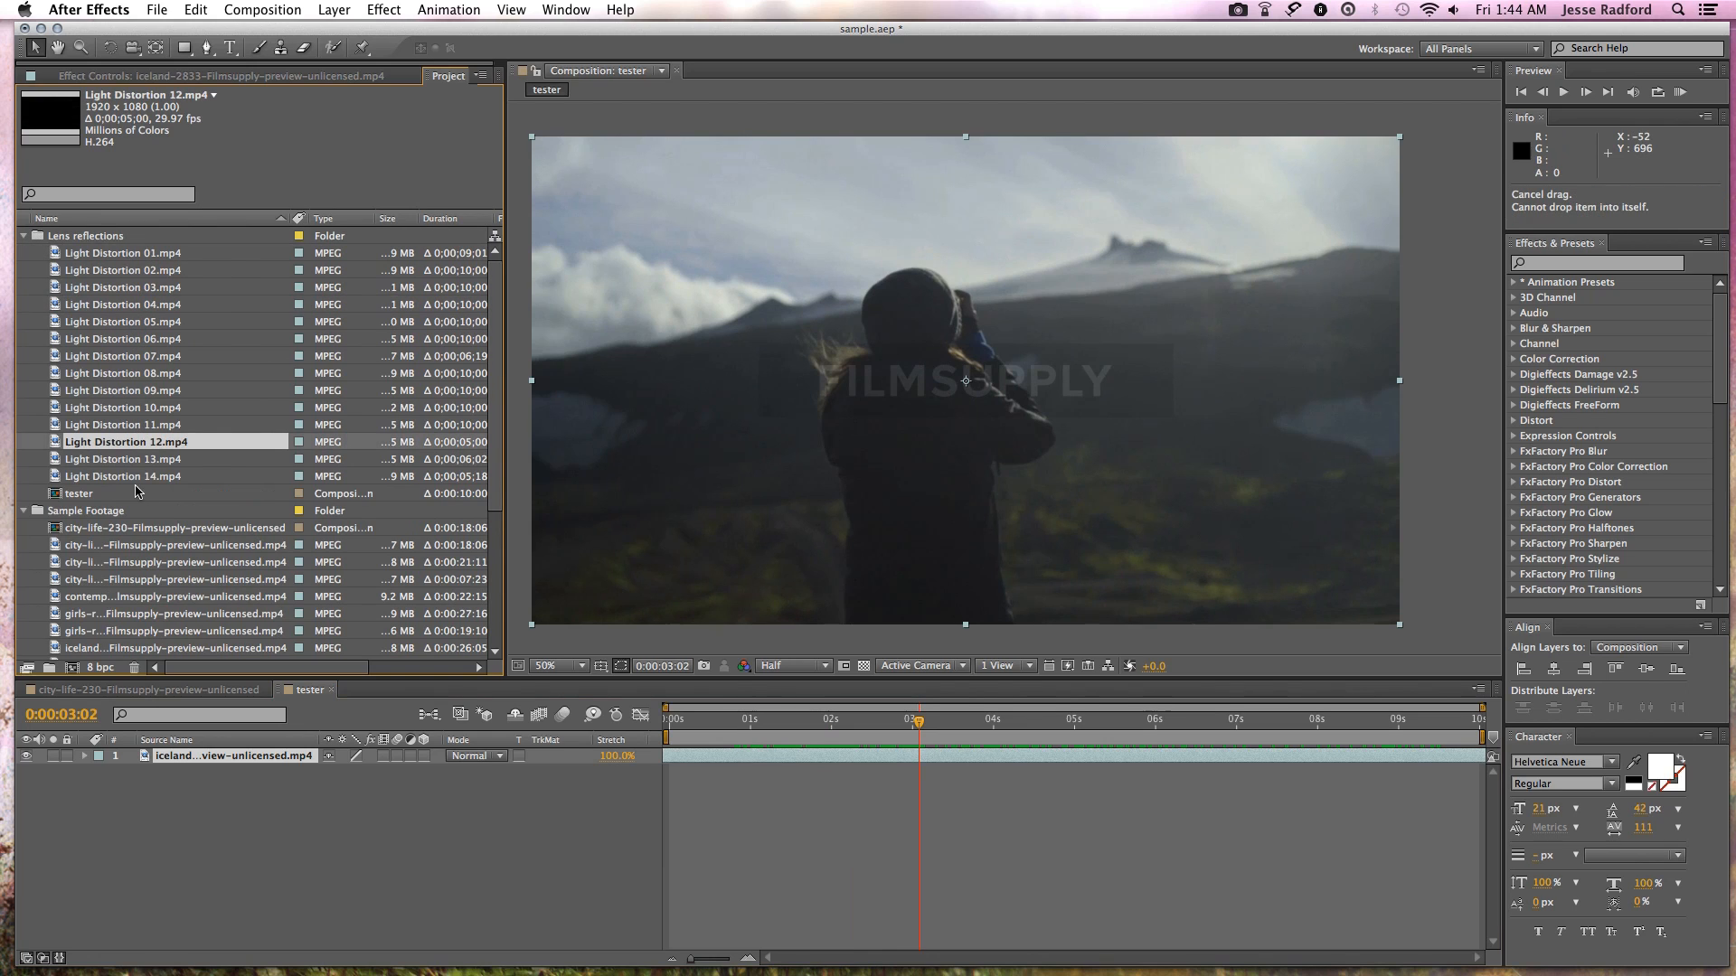
{"action": "left_click", "coordinate": [152, 358]}
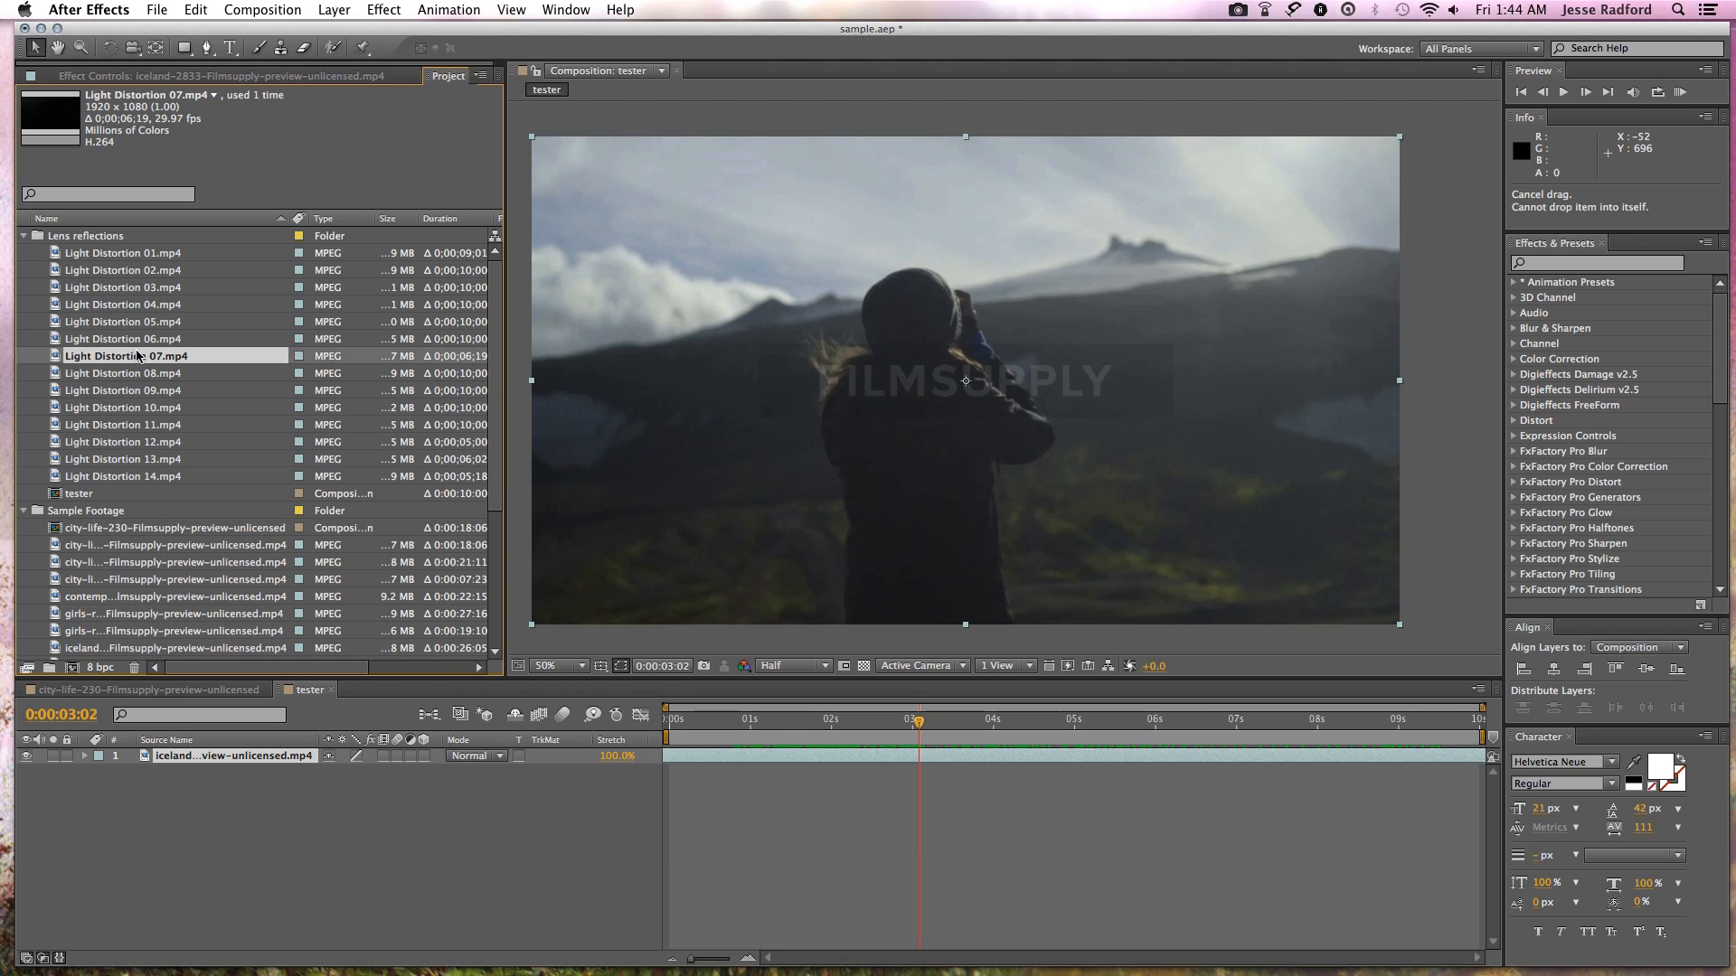
- Try Light Distortion 07 as a layer above the iceland clip and remove it after previewing it
{"action": "left_click_drag", "start_coordinate": [131, 359], "coordinate": [226, 768]}
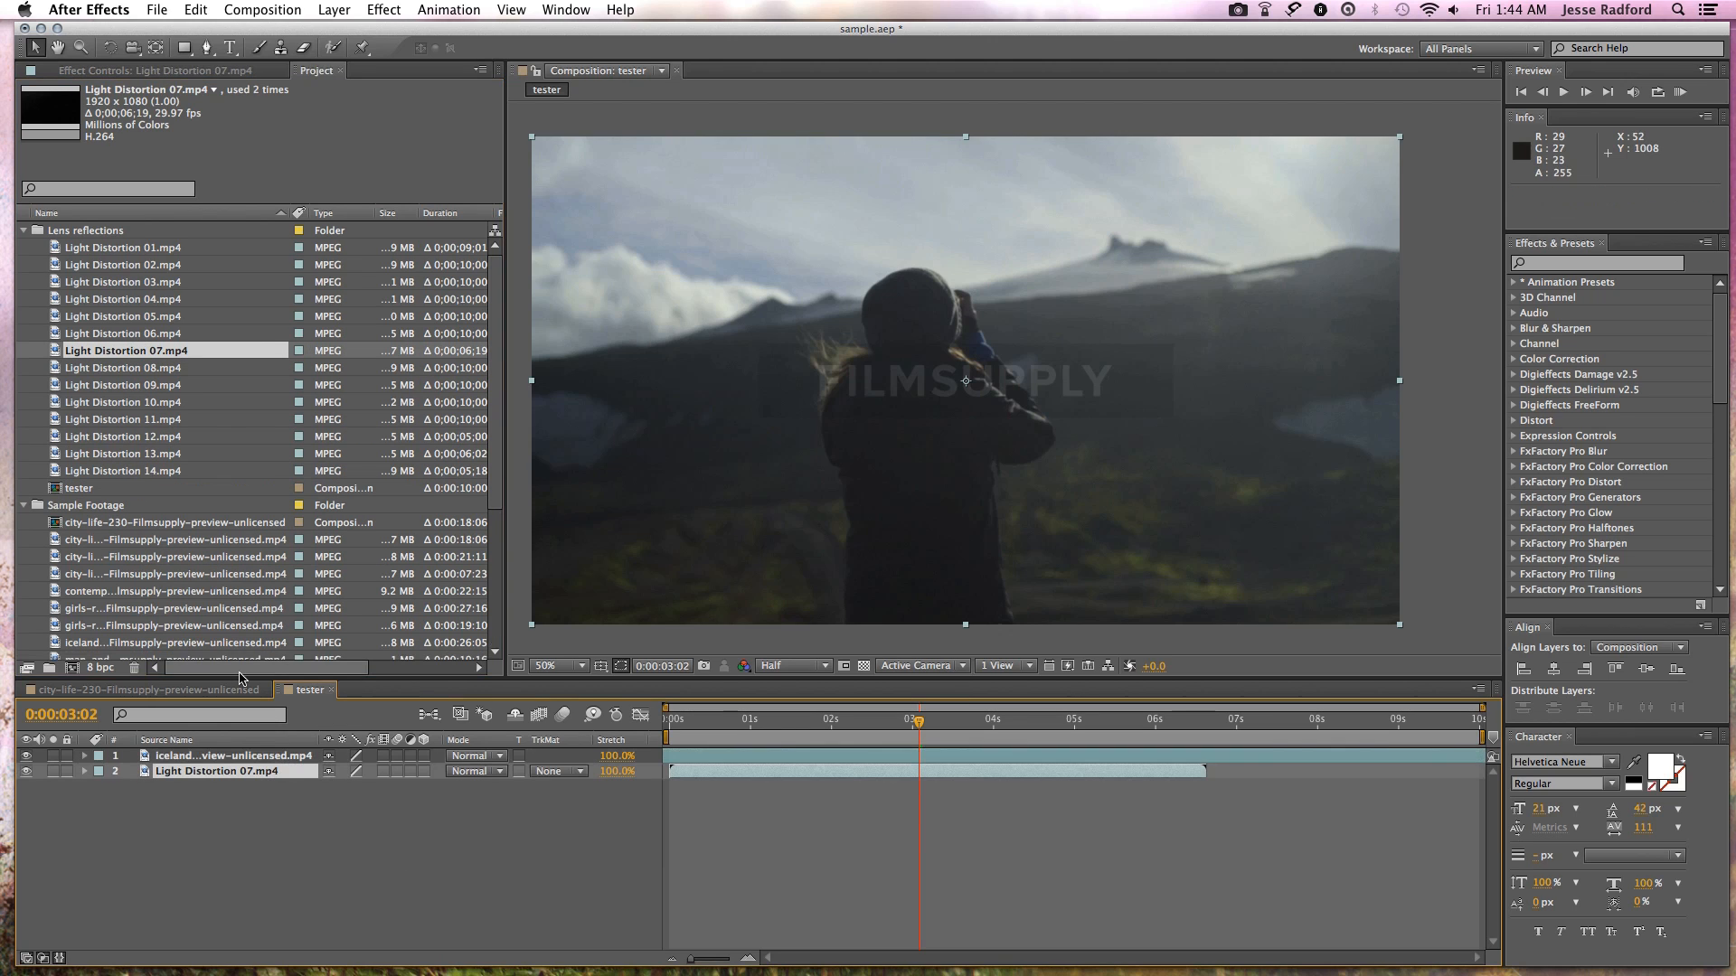
{"action": "key", "text": "super+]"}
{"action": "left_click", "coordinate": [765, 720]}
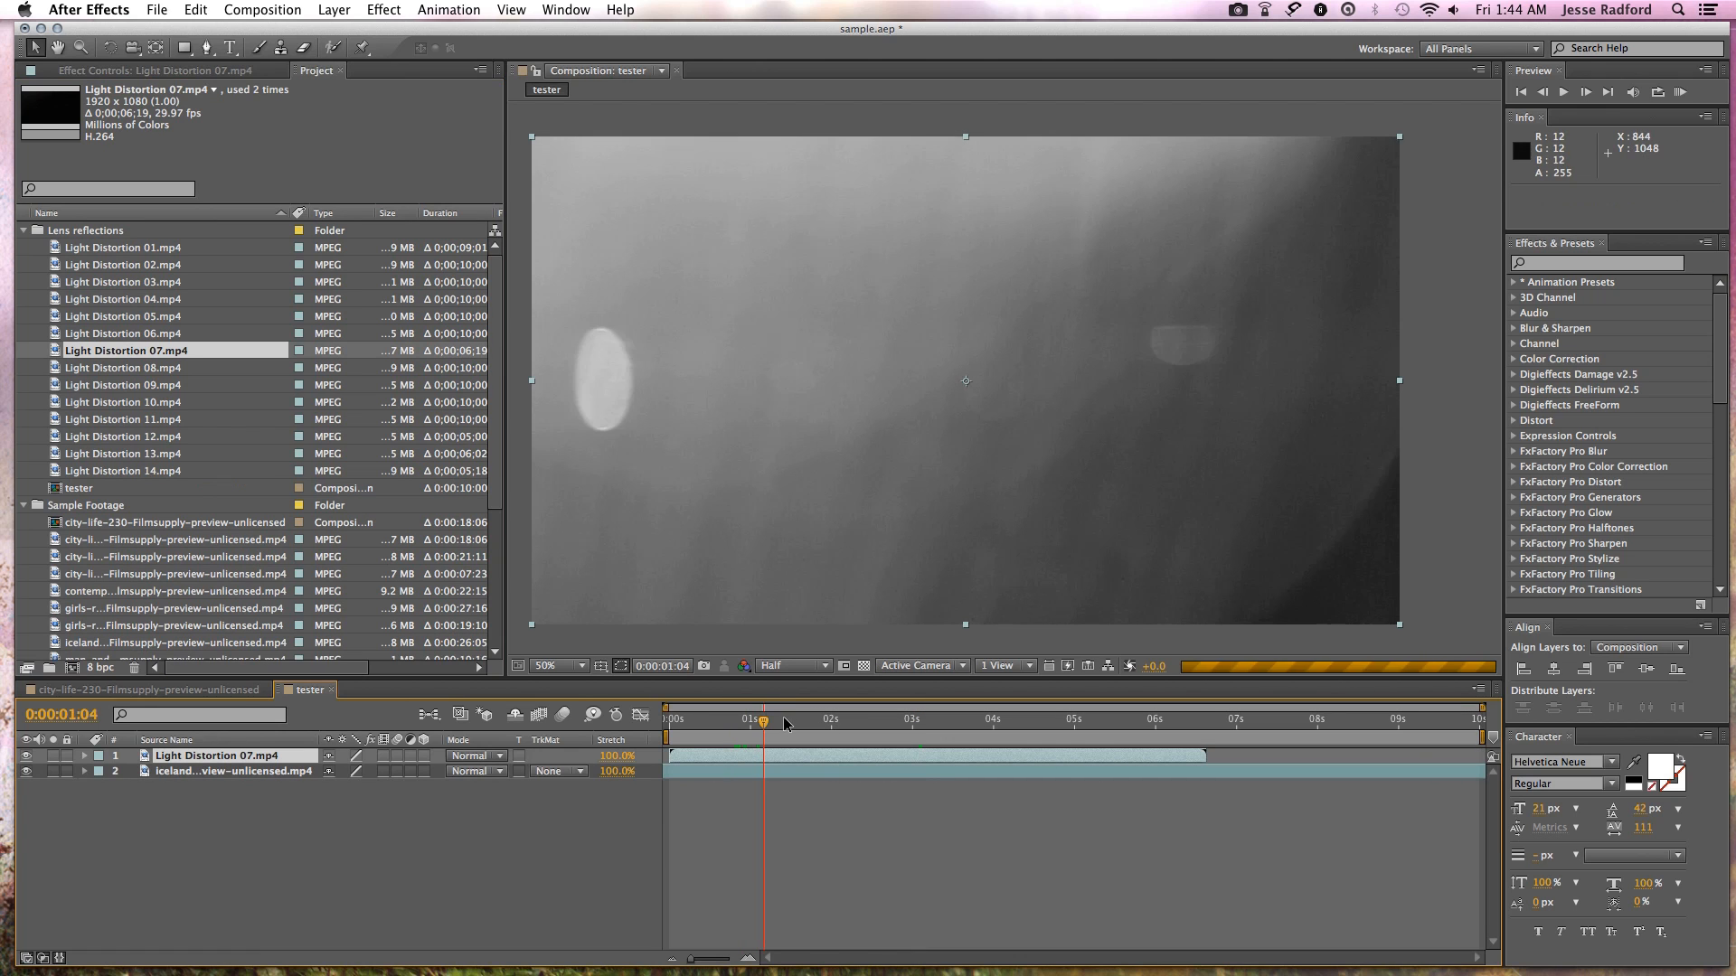
{"action": "key", "text": "space"}
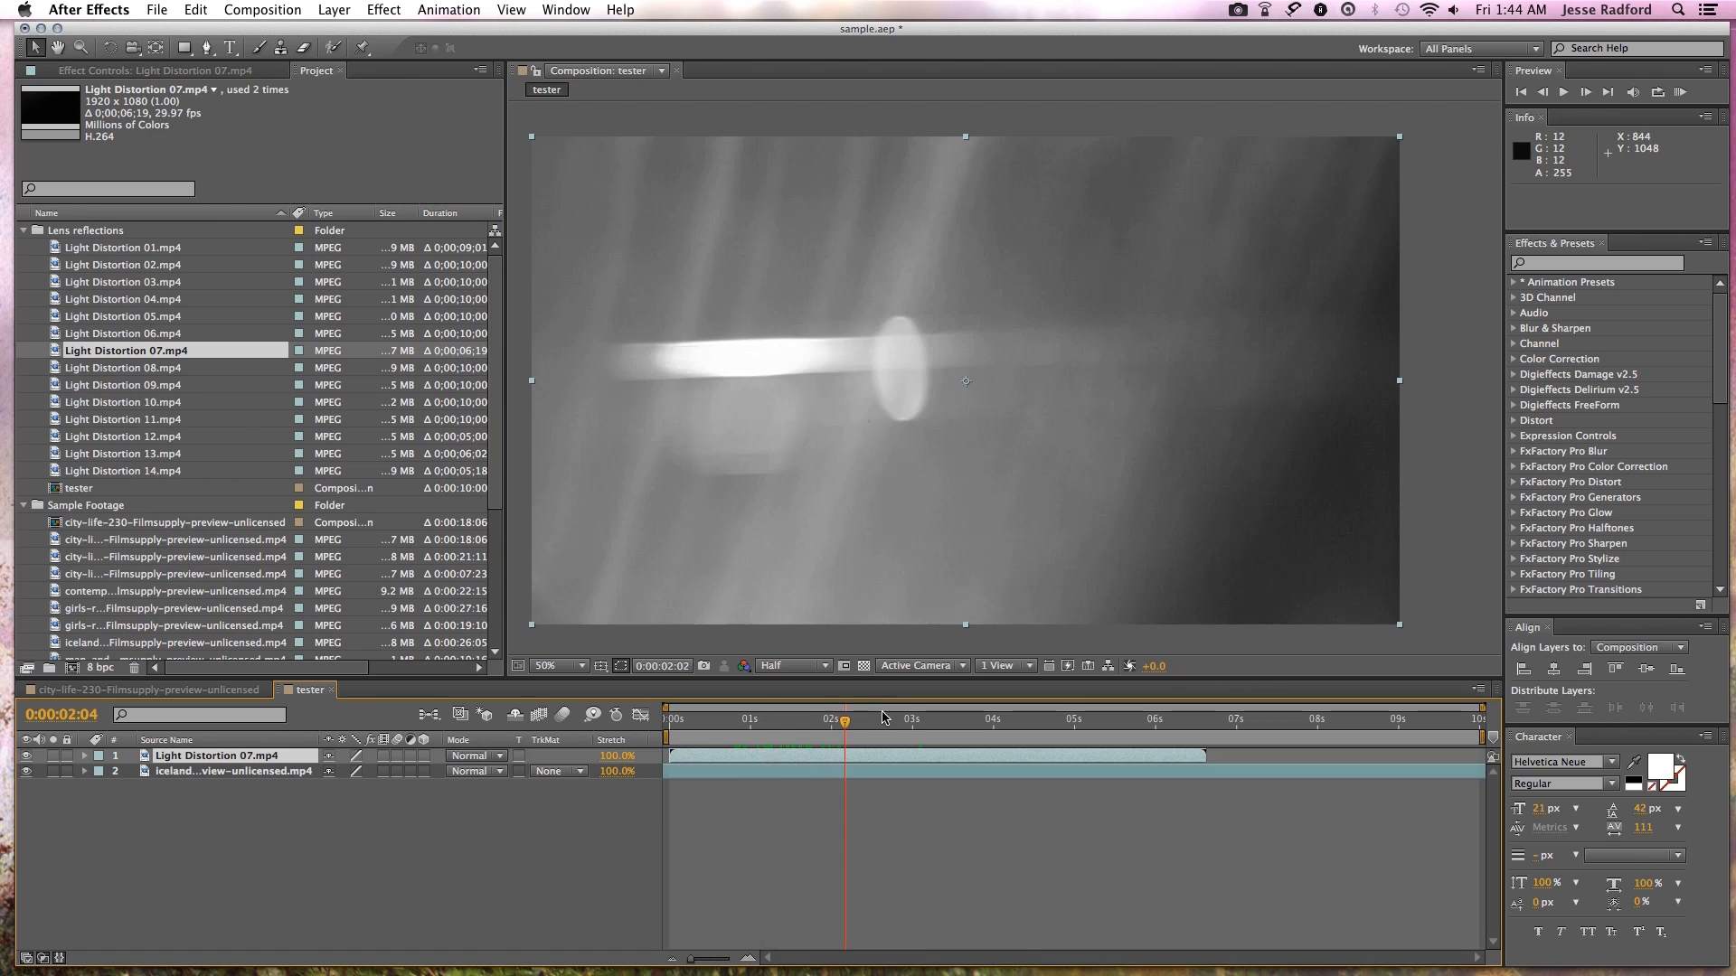
{"action": "key", "text": "Delete"}
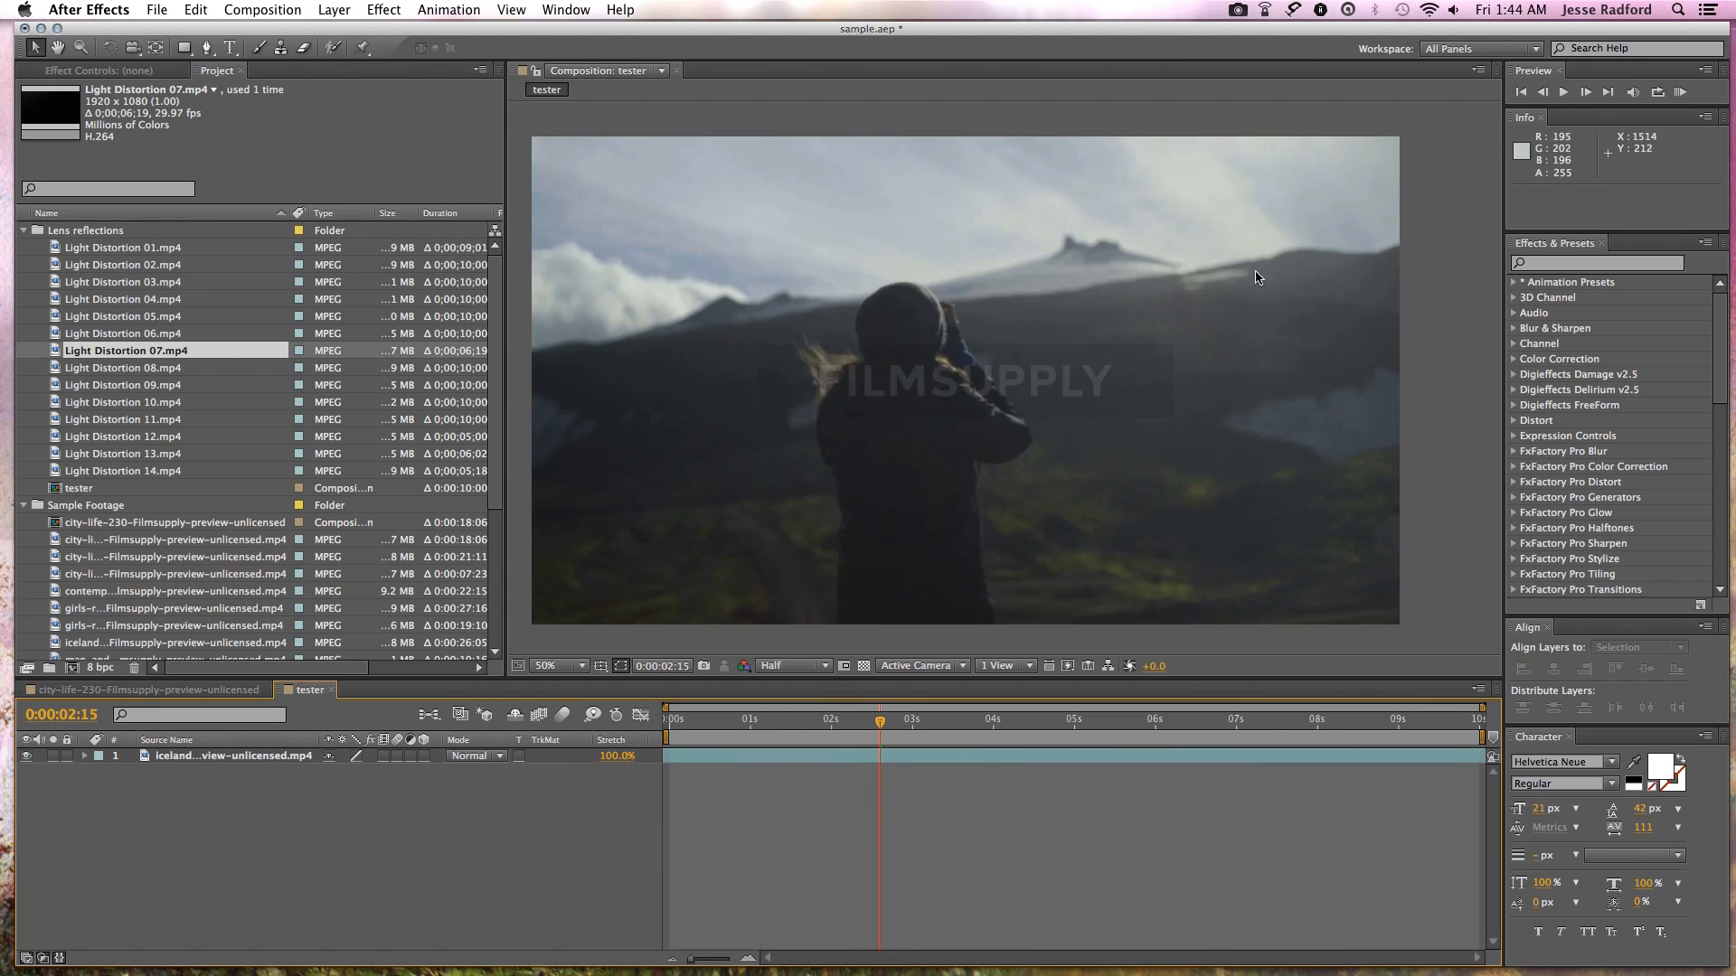
- Add Light Distortion 06 as the layer above the iceland clip and preview it up to 0:00:04:23
{"action": "left_click", "coordinate": [154, 317]}
{"action": "left_click_drag", "start_coordinate": [152, 336], "coordinate": [803, 794]}
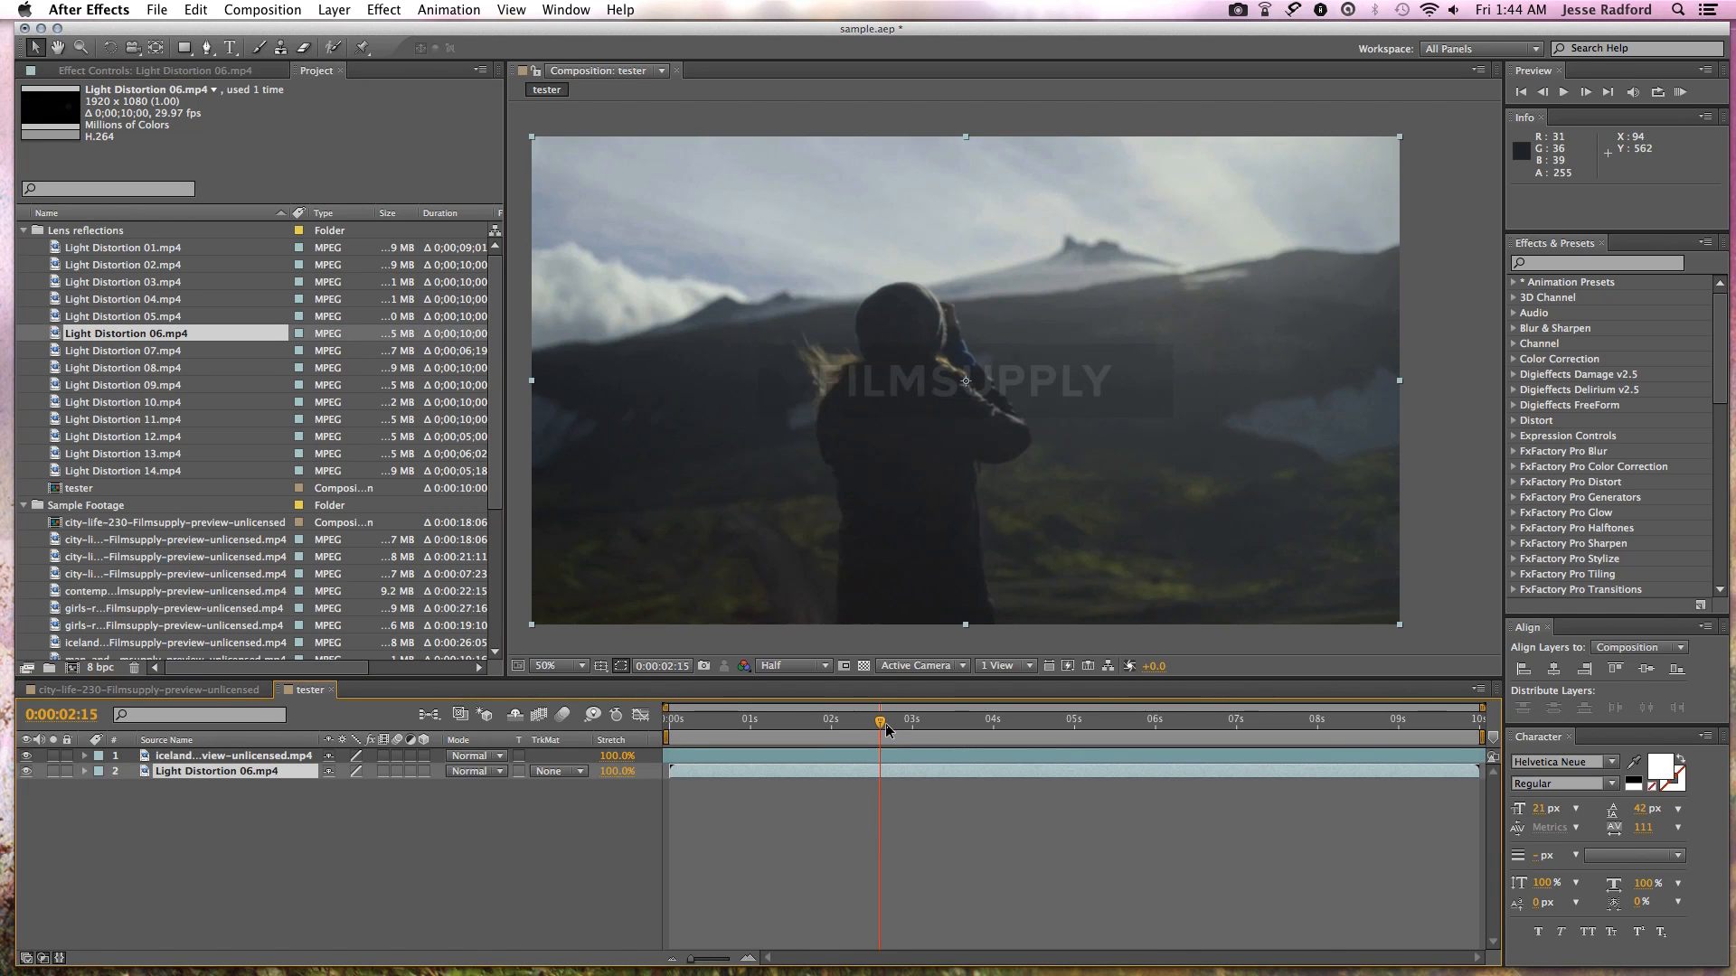
{"action": "key", "text": "super+]"}
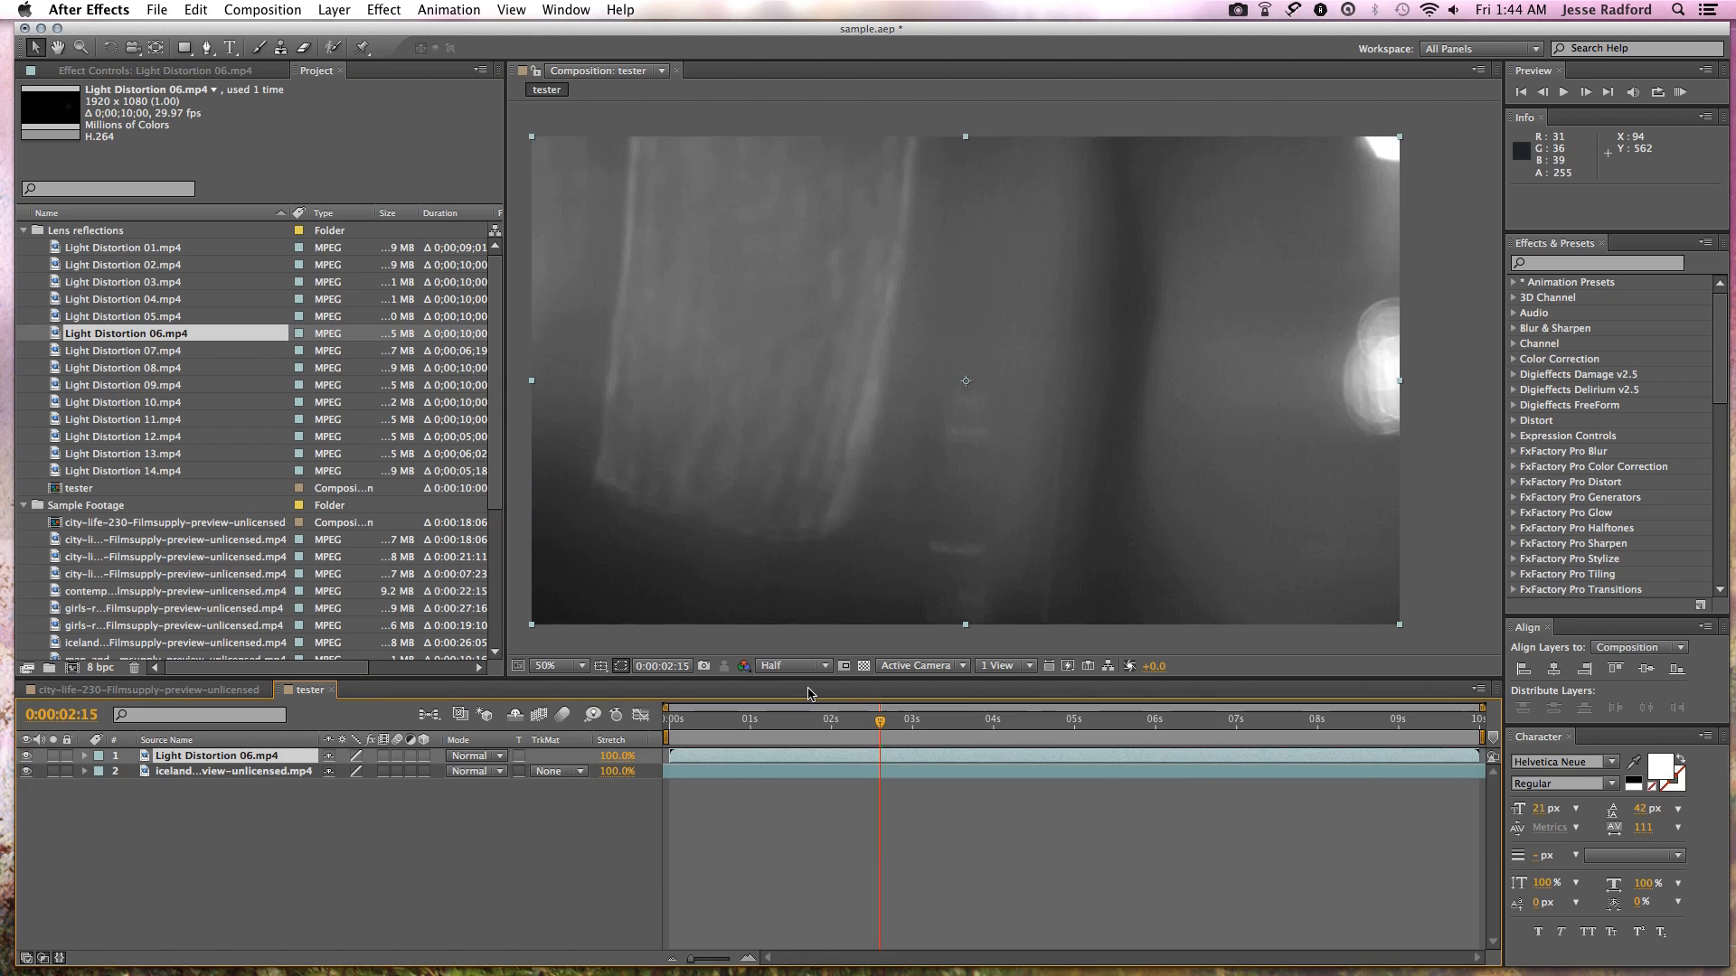
{"action": "left_click_drag", "start_coordinate": [885, 721], "coordinate": [986, 713]}
{"action": "key", "text": "space"}
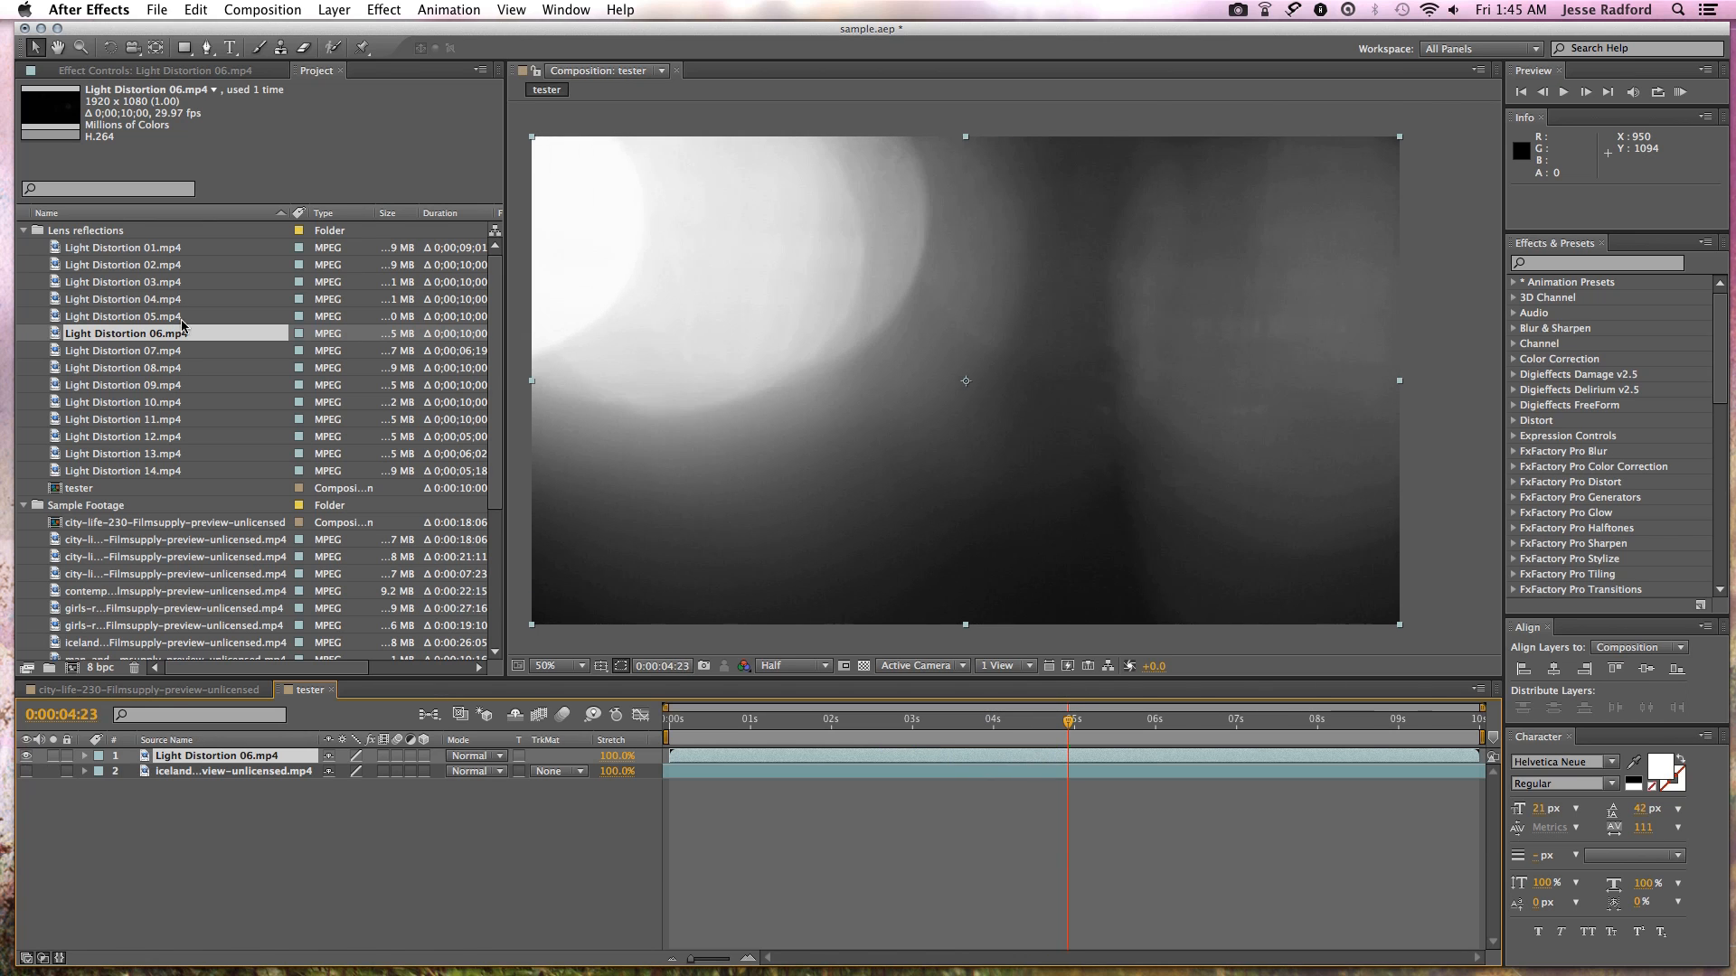
- Open the Light Distortion 03 footage for viewing, scrub the tester timeline and close the tester composition view
{"action": "left_click", "coordinate": [170, 295]}
{"action": "left_click", "coordinate": [168, 285]}
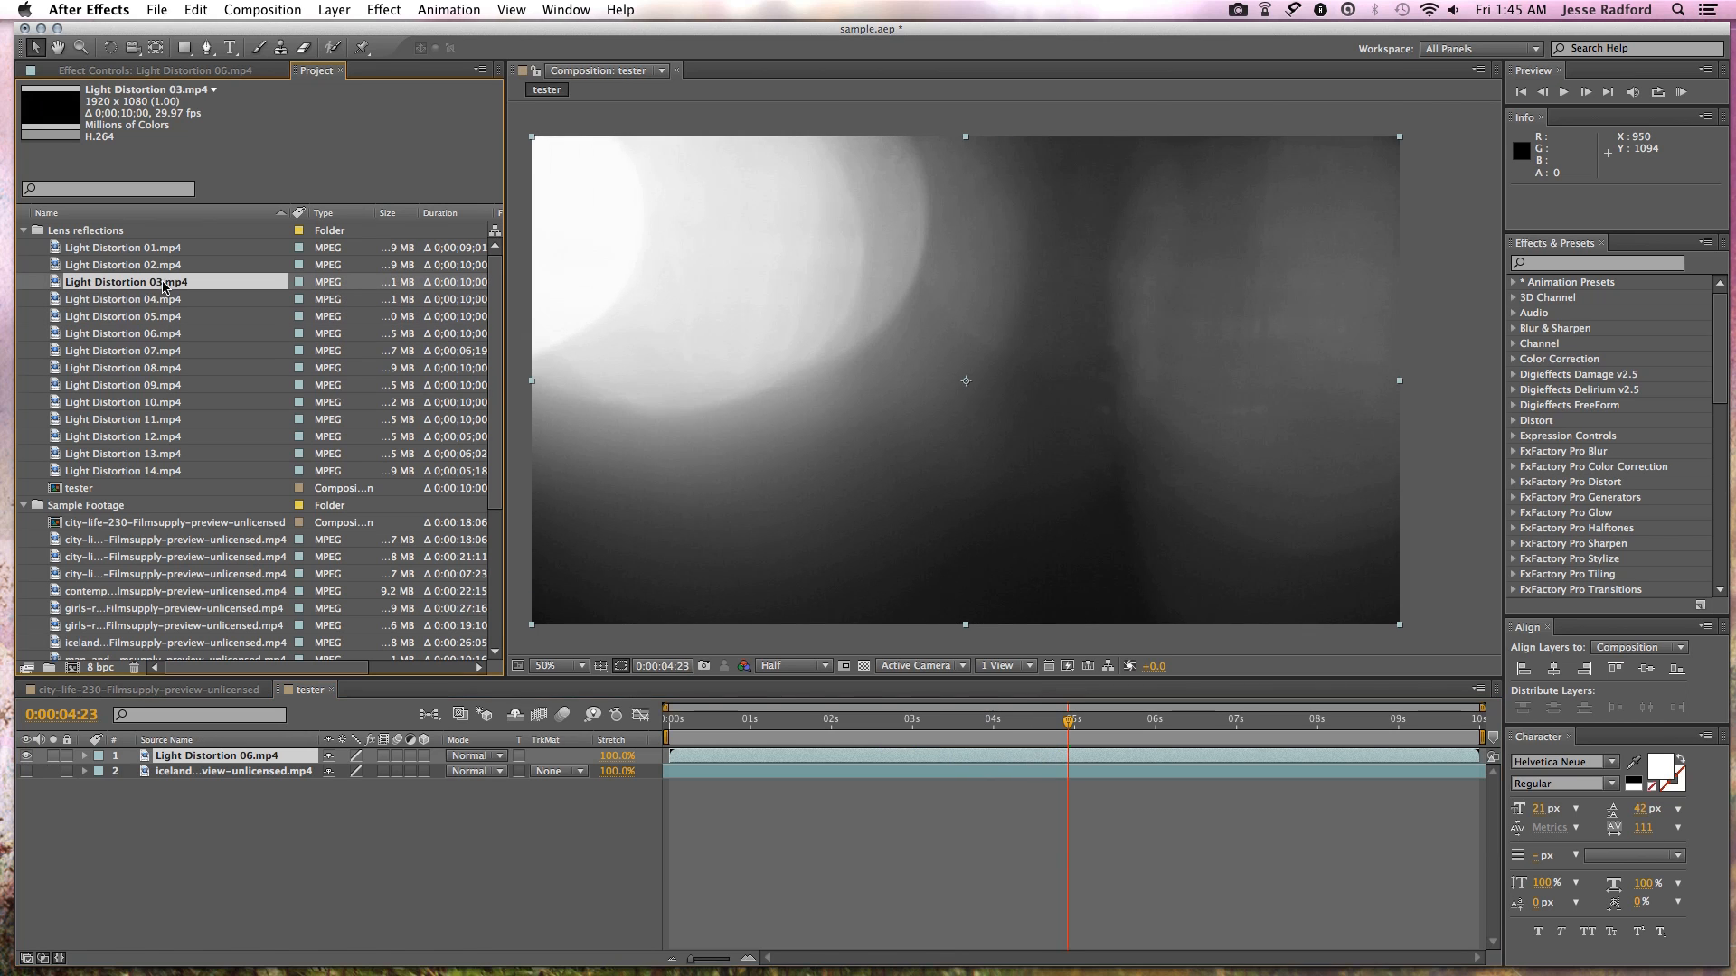
{"action": "double_click", "coordinate": [164, 285]}
{"action": "left_click_drag", "start_coordinate": [826, 722], "coordinate": [1072, 722]}
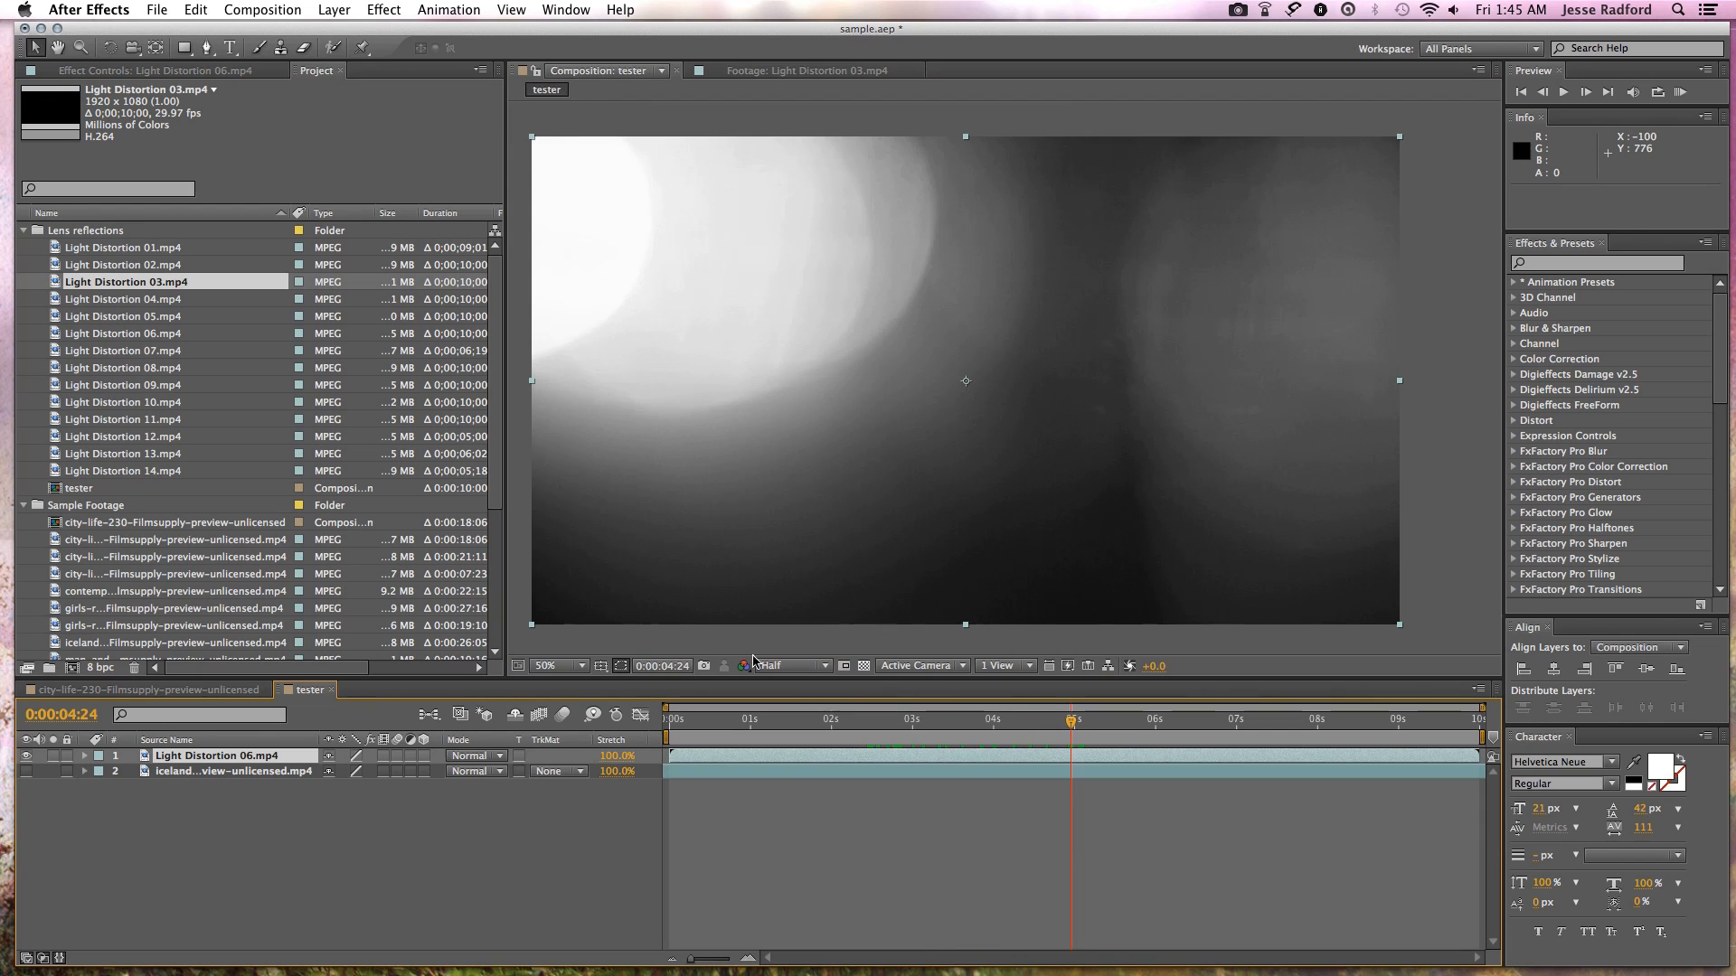
{"action": "left_click", "coordinate": [677, 71]}
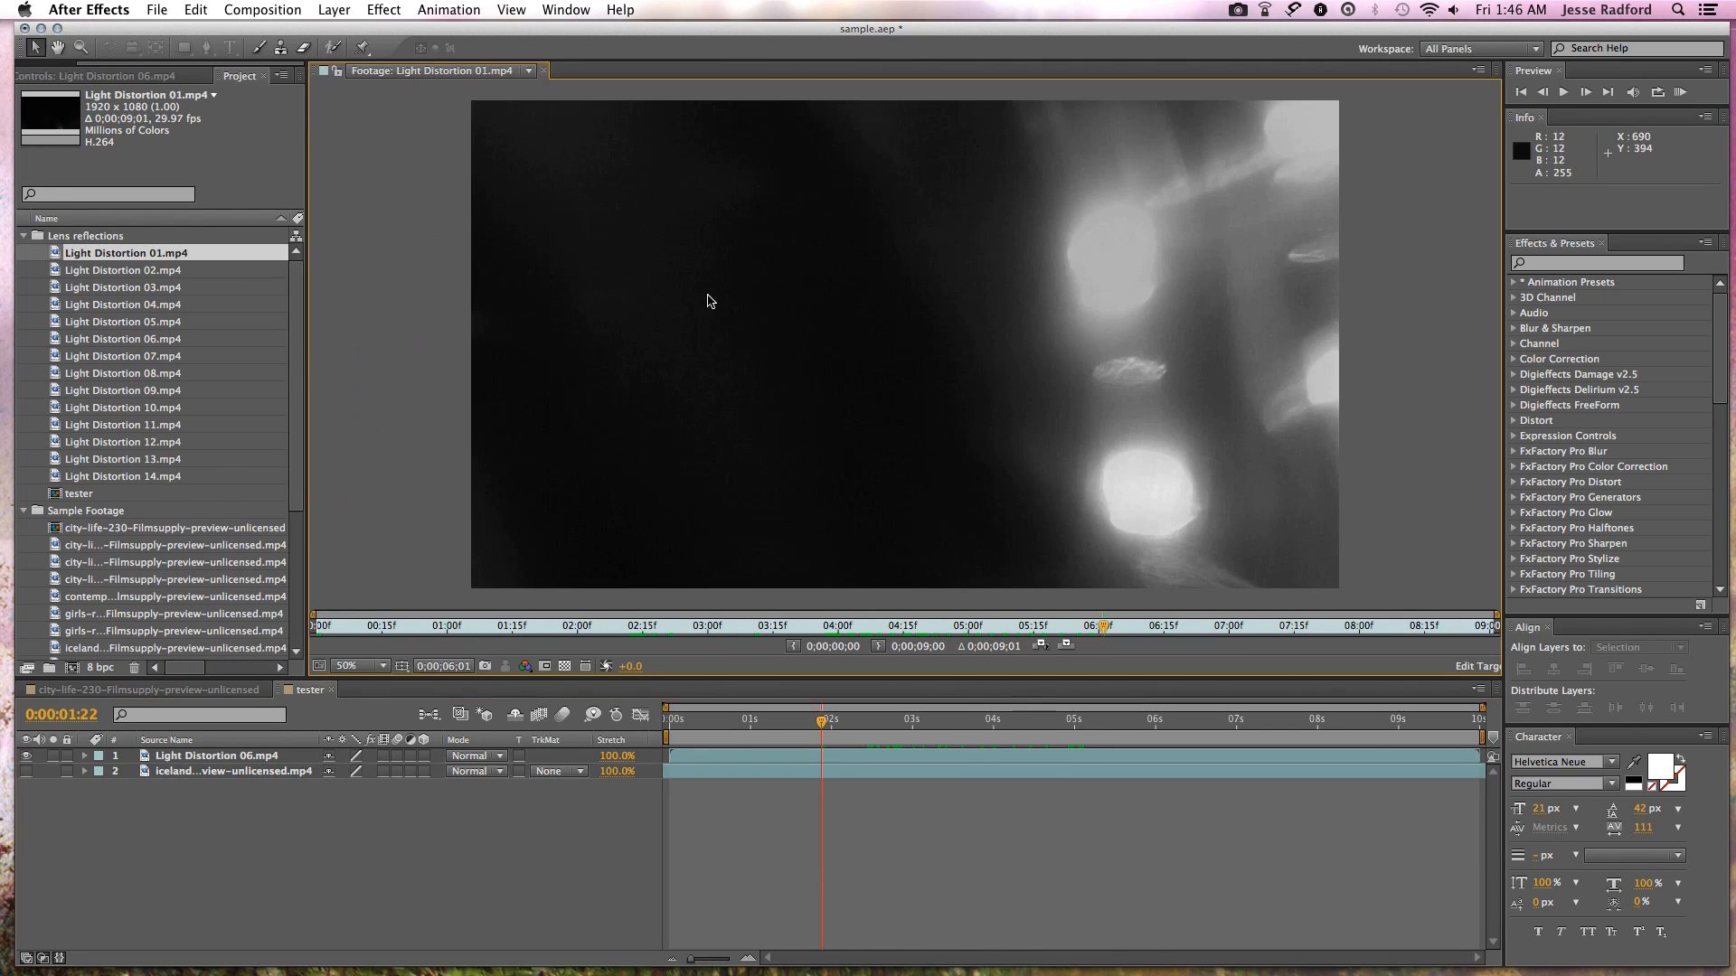
- Scrub through the Light Distortion 01 footage to examine its light reflections, stopping at 0:00:04:09
{"action": "left_click", "coordinate": [148, 254]}
{"action": "left_click", "coordinate": [591, 625]}
{"action": "left_click_drag", "start_coordinate": [571, 628], "coordinate": [1129, 625]}
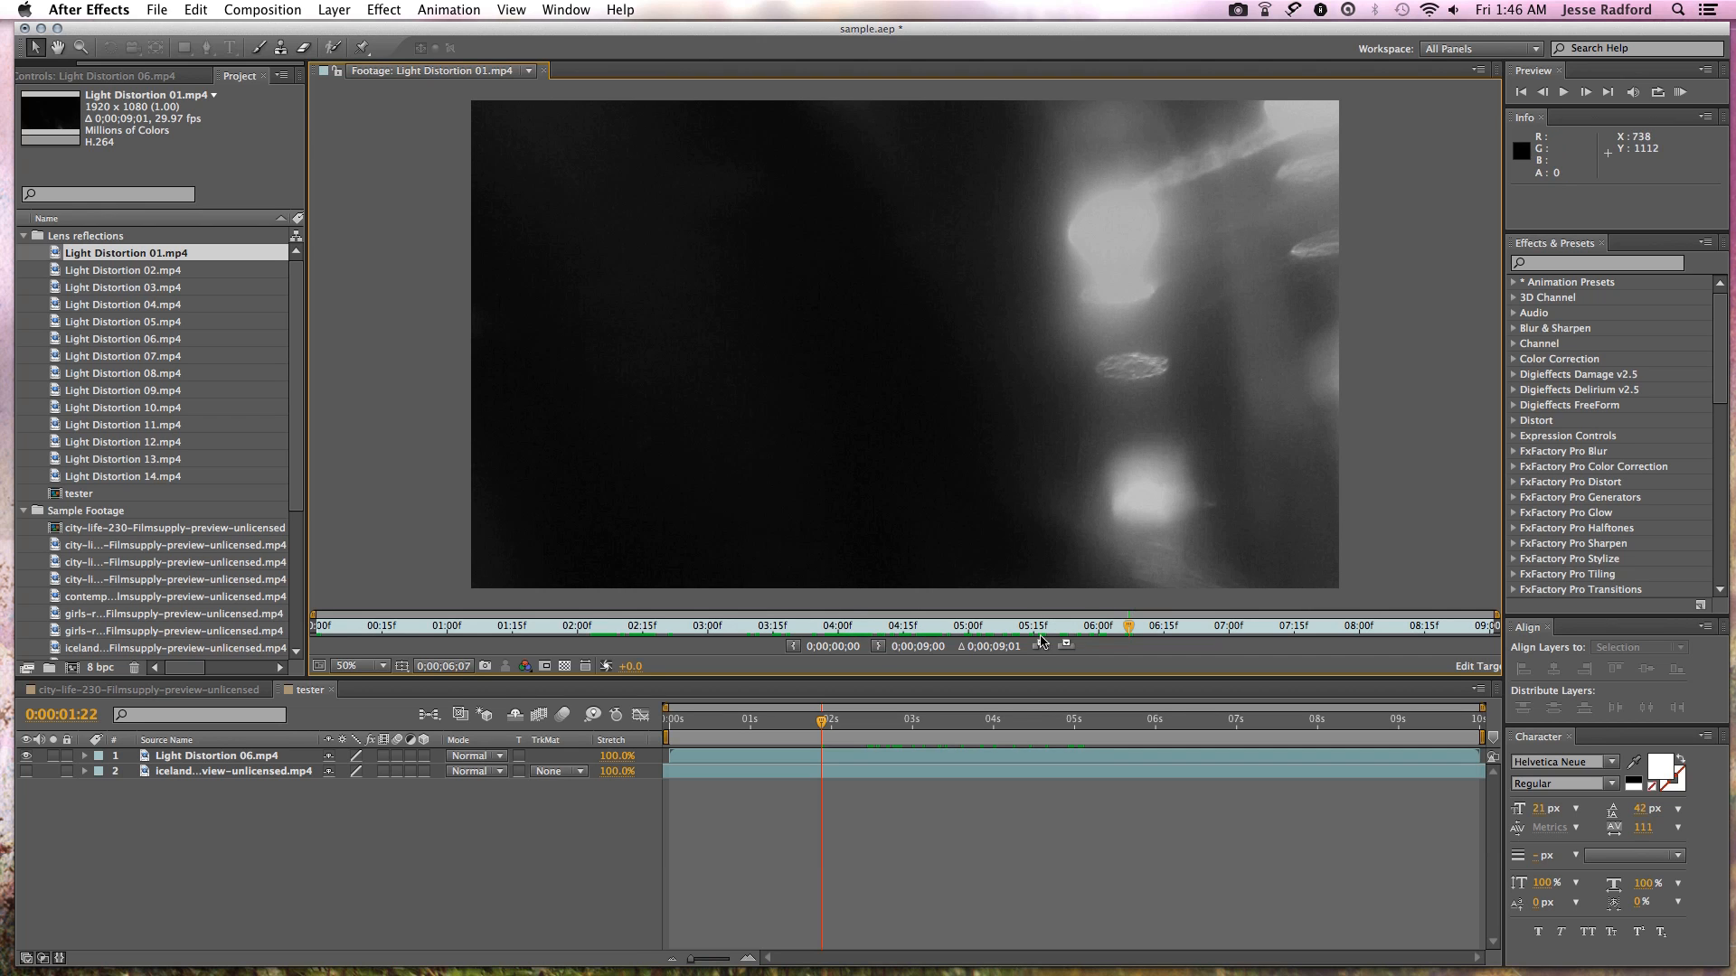
{"action": "left_click_drag", "start_coordinate": [1129, 628], "coordinate": [876, 633]}
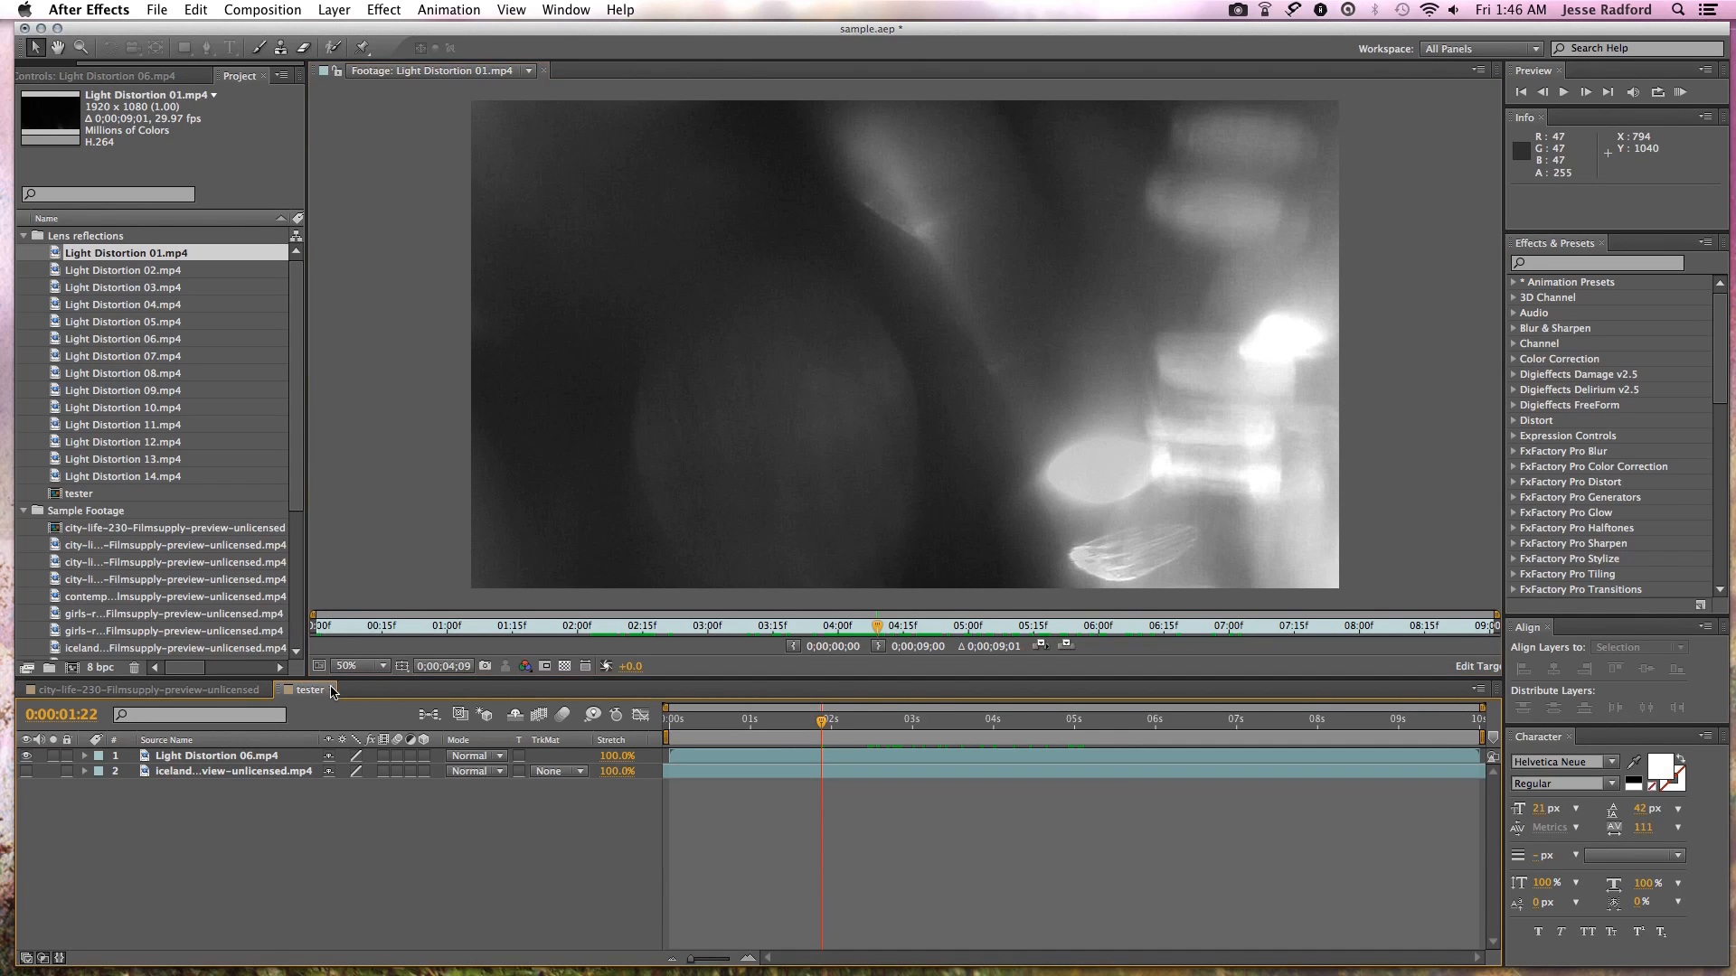
- Add Light Distortion 01 as the top layer of tester with the preview resolution at Third, and save the project
{"action": "left_click_drag", "start_coordinate": [122, 259], "coordinate": [244, 748]}
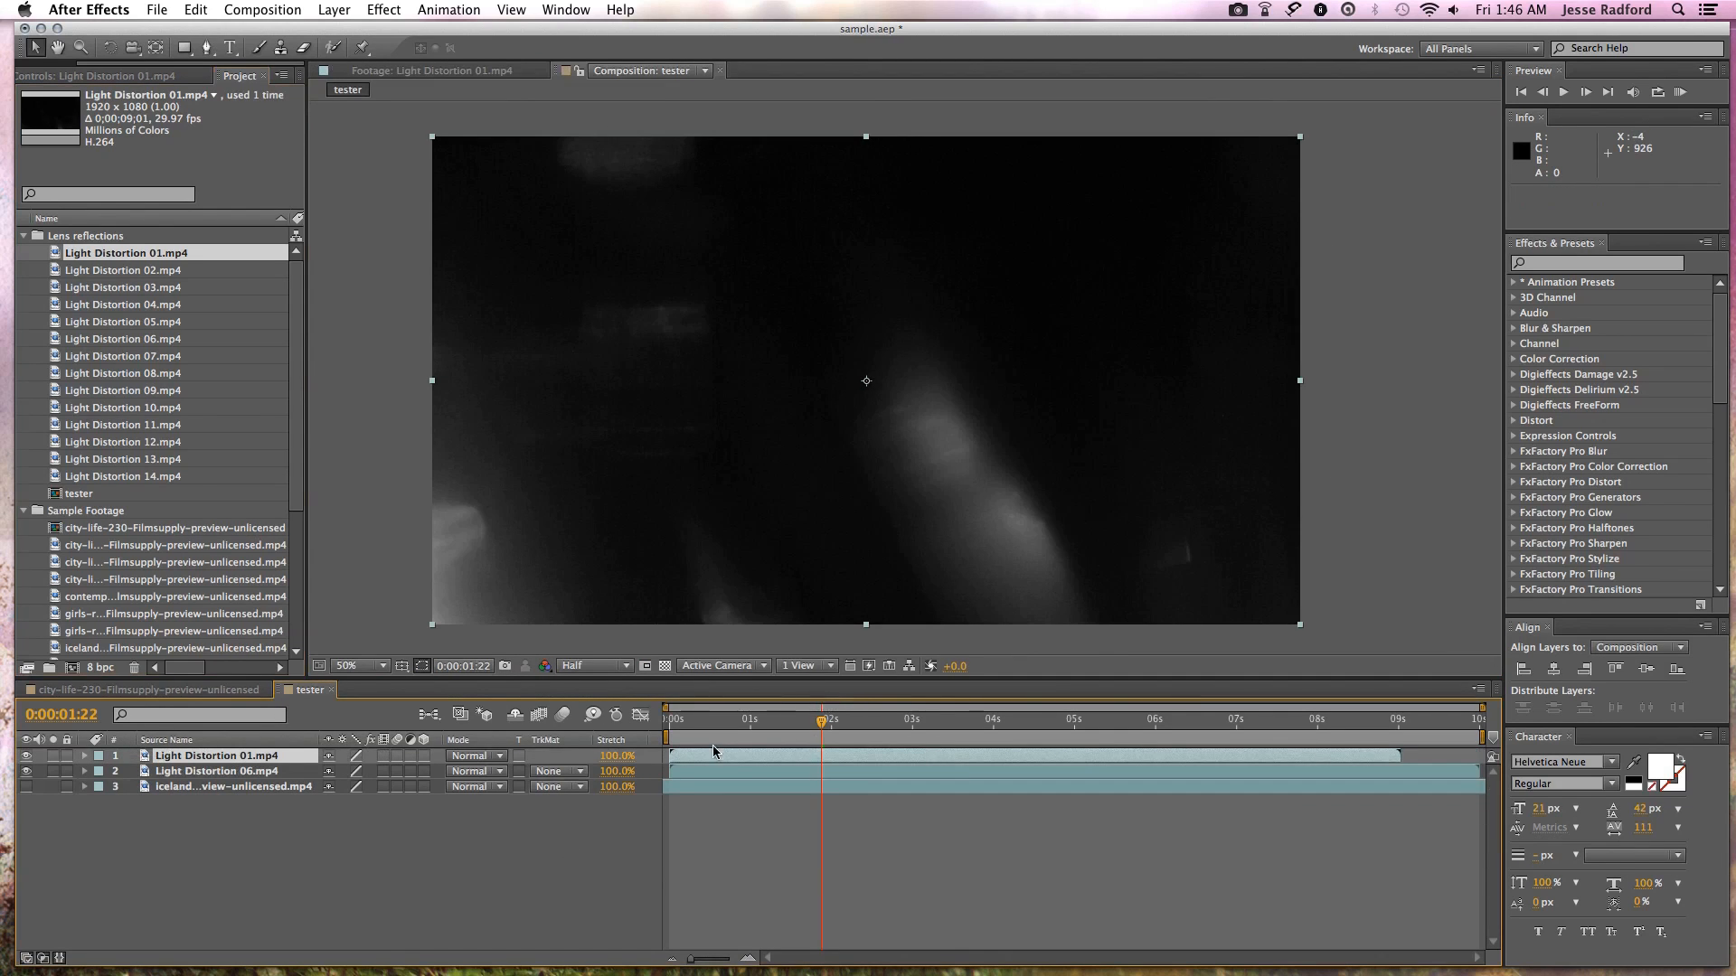
{"action": "left_click", "coordinate": [613, 670]}
{"action": "left_click", "coordinate": [604, 767]}
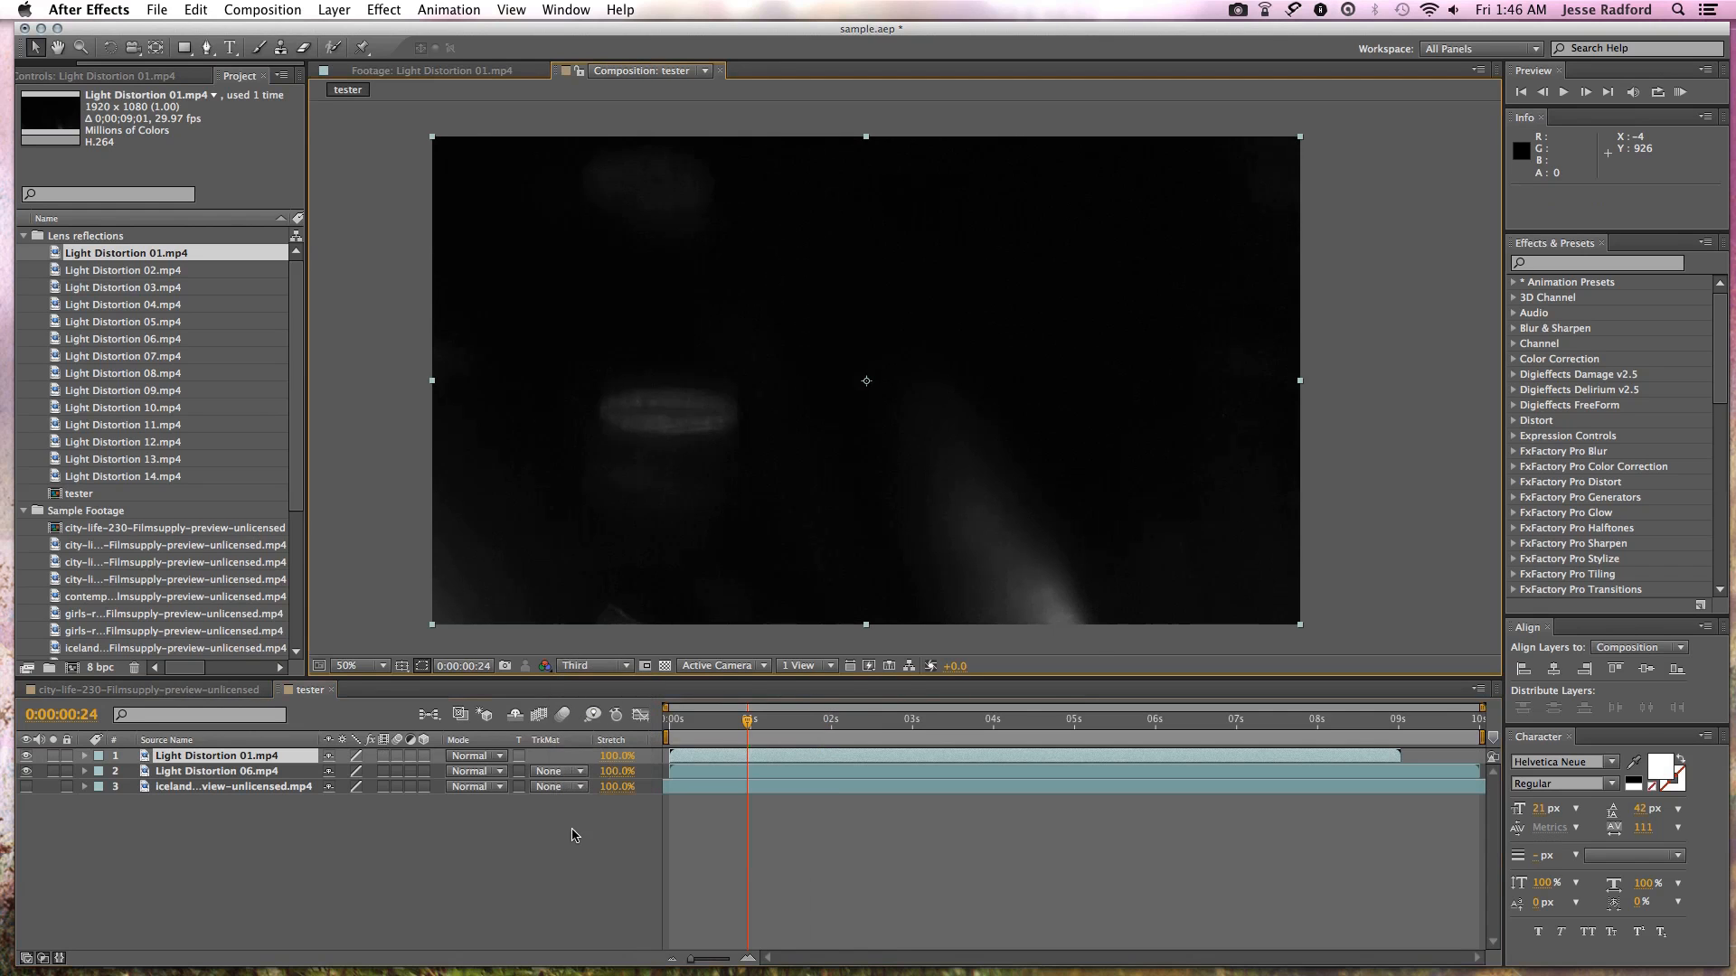
{"action": "left_click", "coordinate": [394, 847]}
{"action": "key", "text": "super+s"}
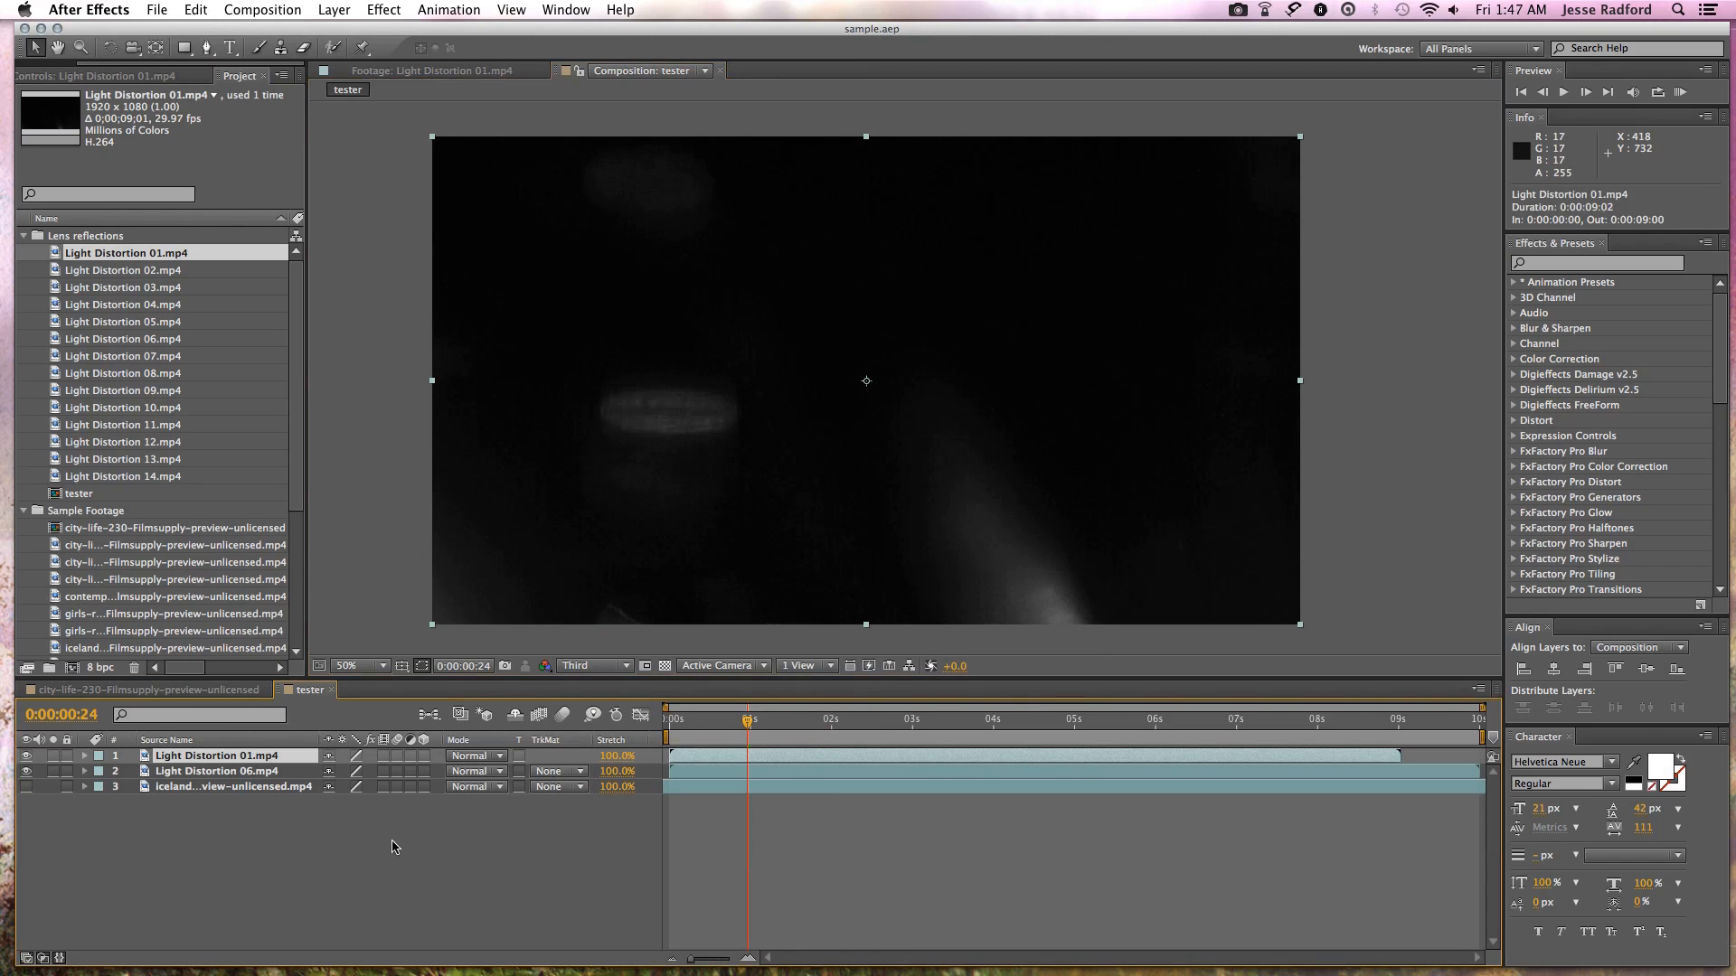
- Blend Light Distortion 01 over the visible iceland layer in Screen mode, with Light Distortion 06 hidden
{"action": "left_click", "coordinate": [493, 757]}
{"action": "left_click", "coordinate": [507, 448]}
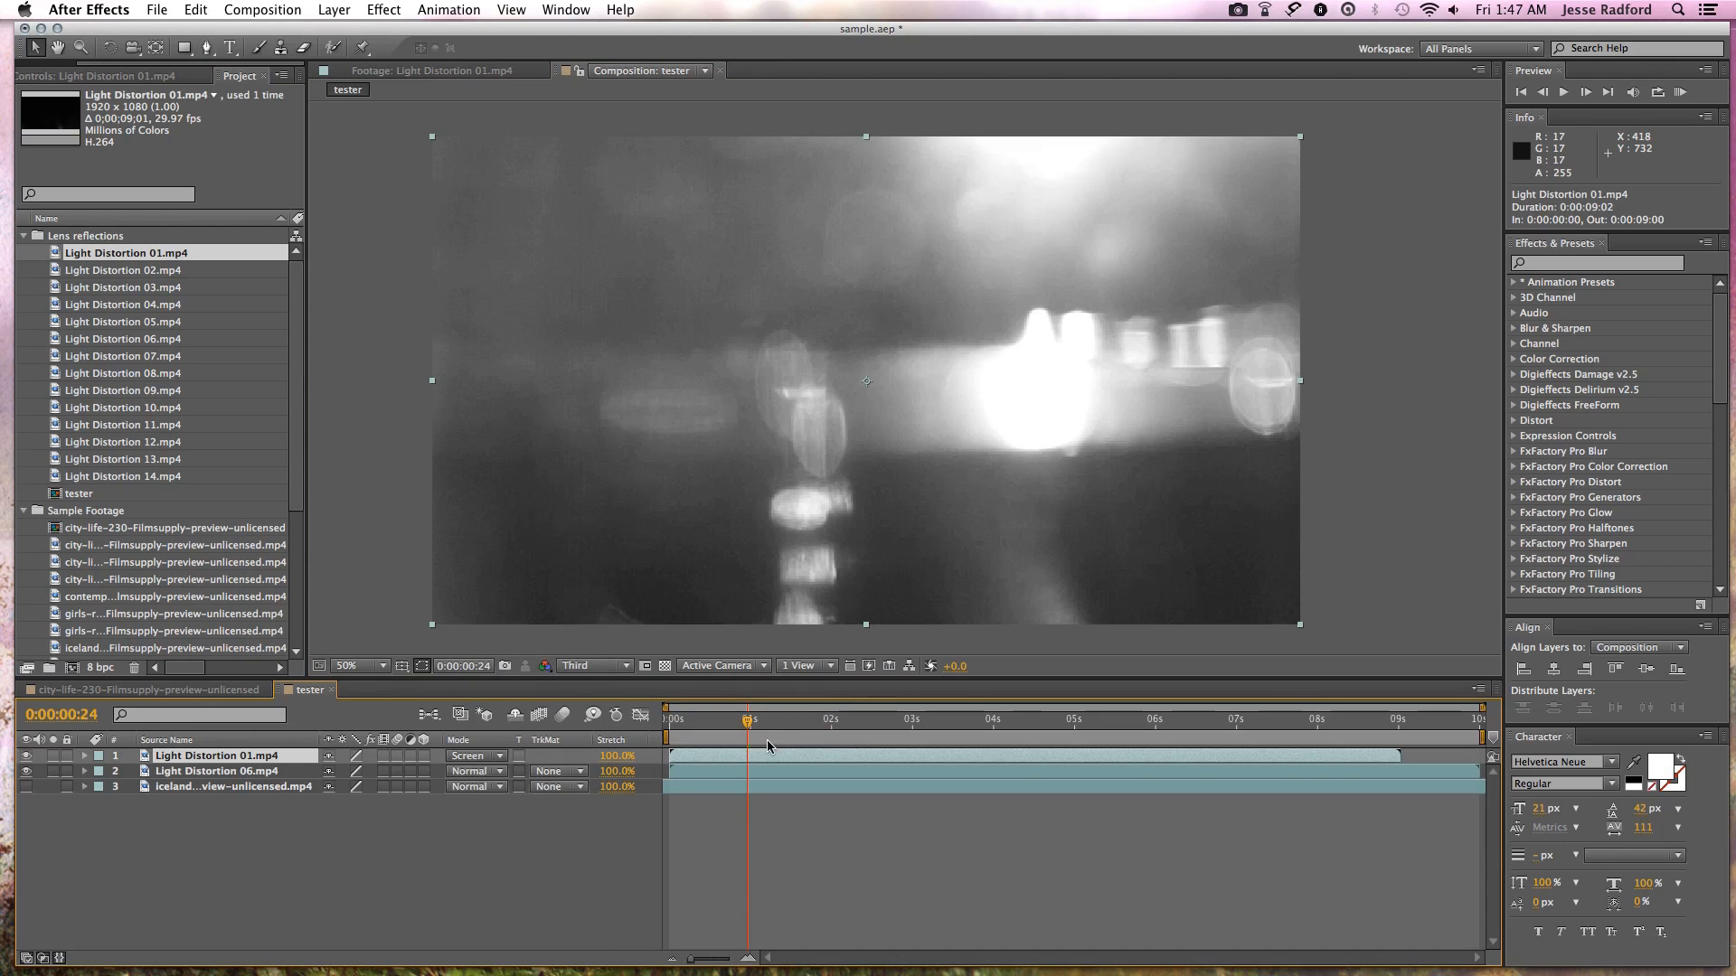
{"action": "left_click", "coordinate": [264, 774]}
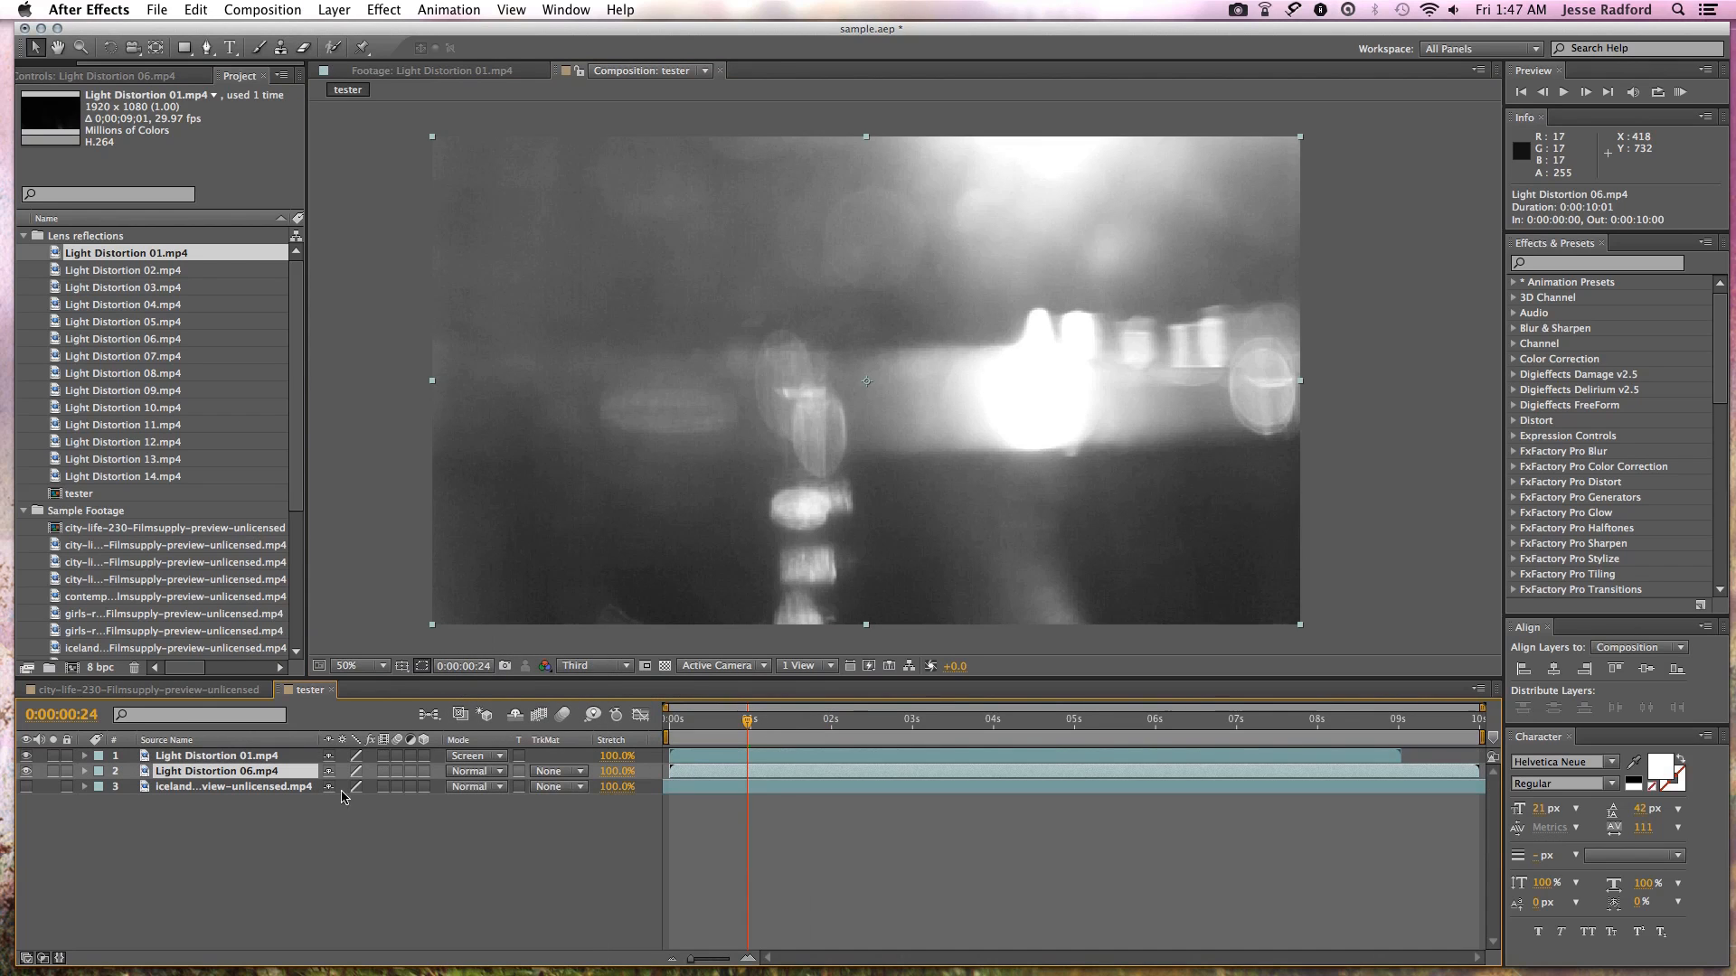
{"action": "left_click", "coordinate": [26, 771]}
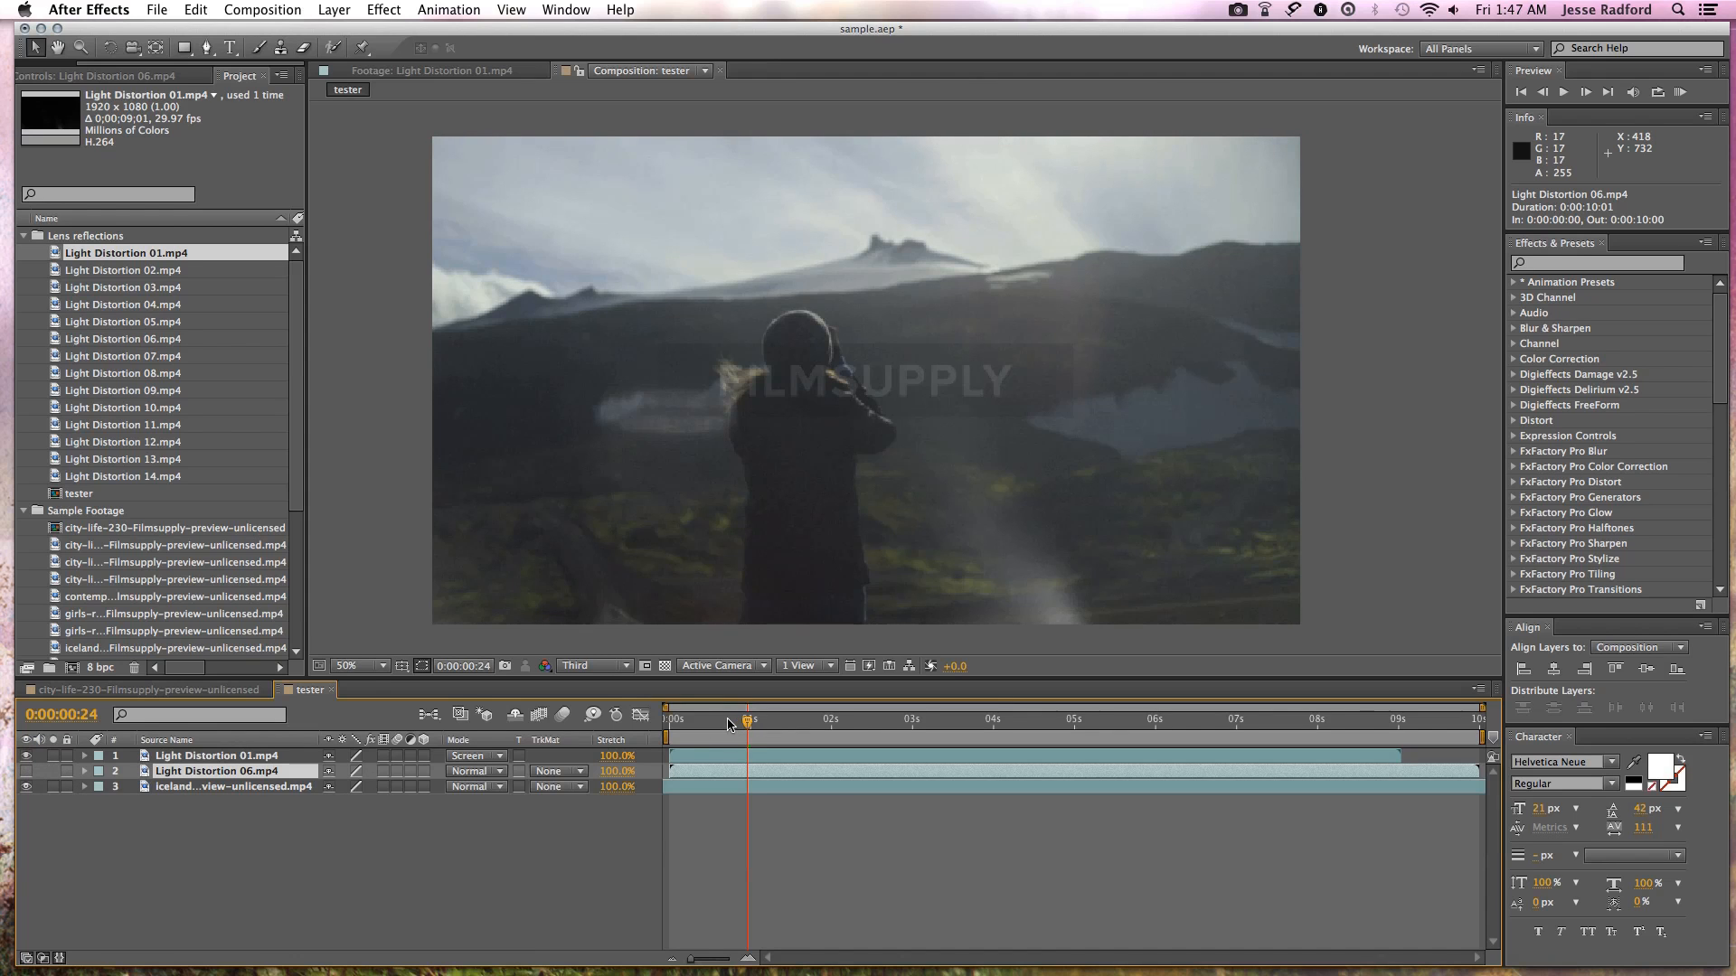
- Reposition the Light Distortion 01 layer in time so it starts at 0:00:00:04, and scrub the tester timeline to 0:00:03:18
{"action": "left_click_drag", "start_coordinate": [981, 757], "coordinate": [1252, 757]}
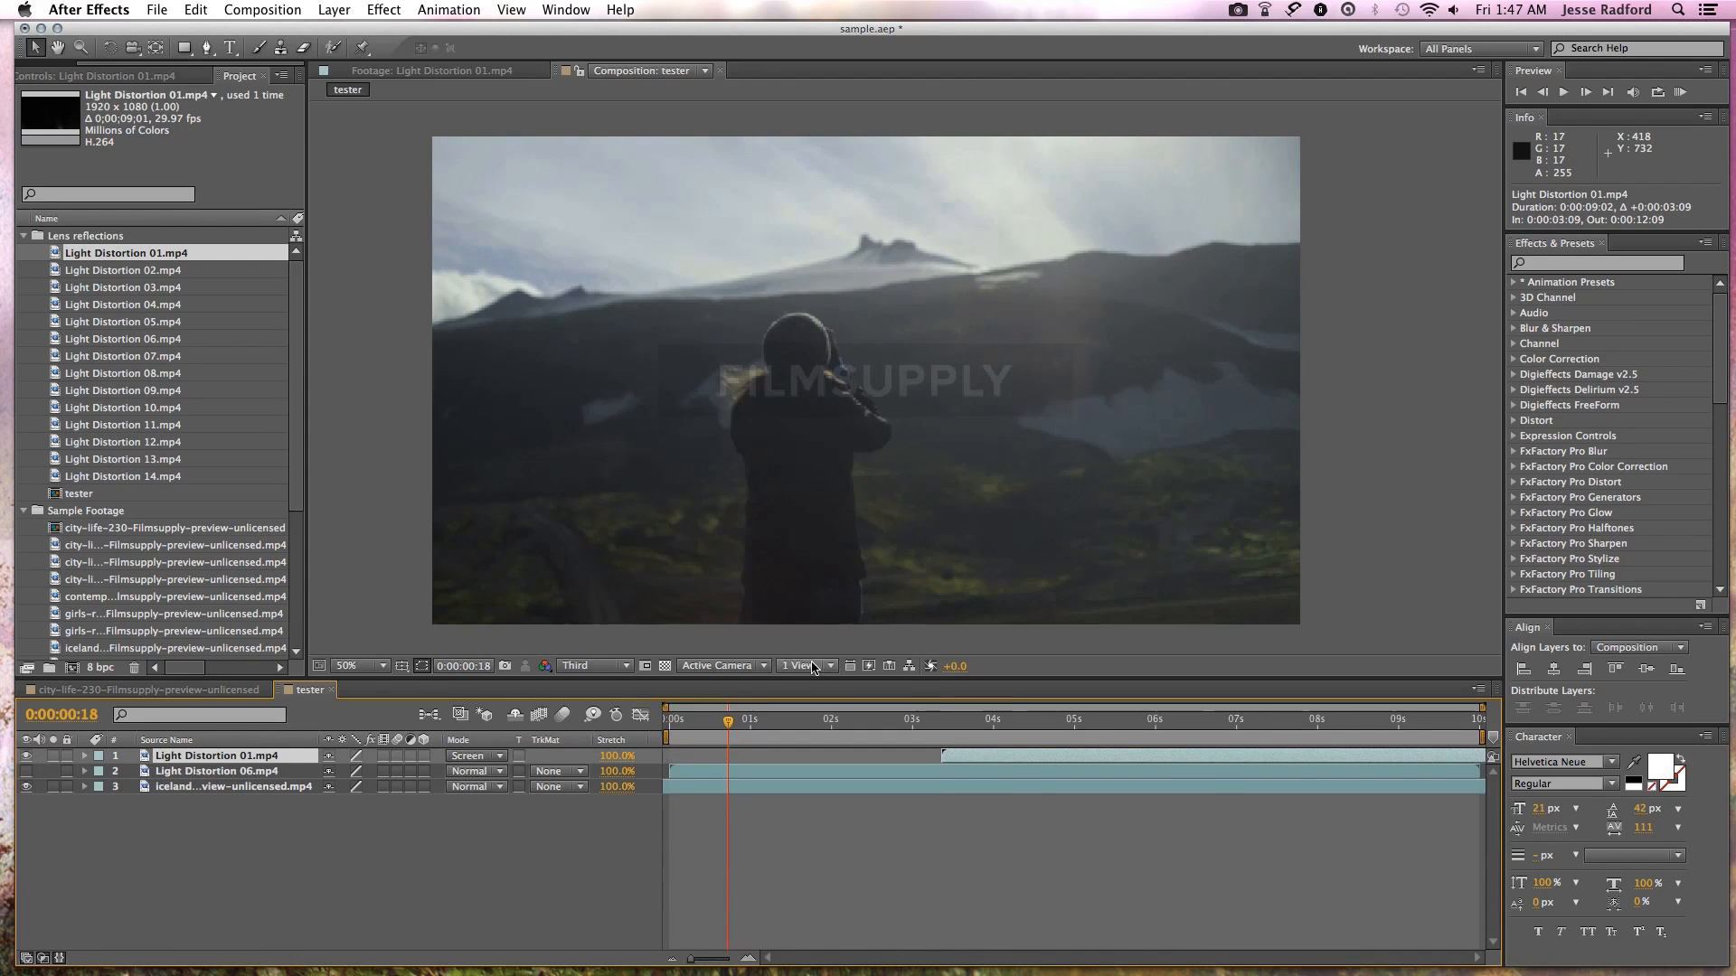
{"action": "left_click_drag", "start_coordinate": [728, 721], "coordinate": [883, 873]}
{"action": "left_click_drag", "start_coordinate": [881, 729], "coordinate": [765, 801]}
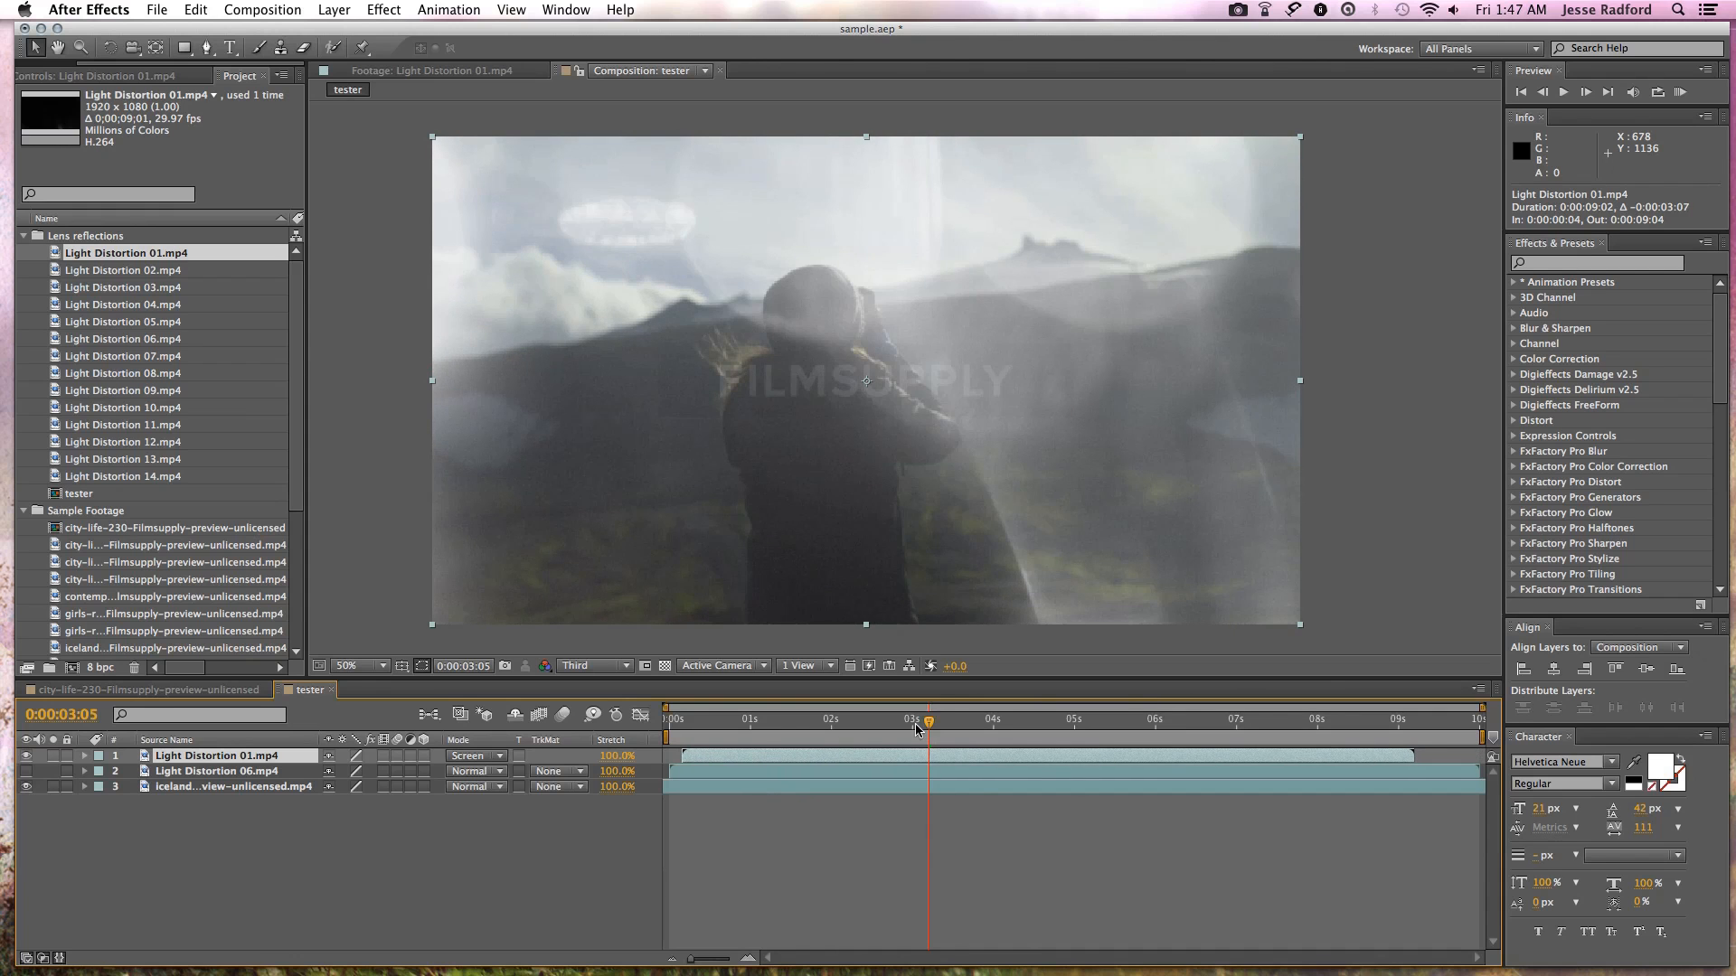
{"action": "left_click_drag", "start_coordinate": [917, 725], "coordinate": [967, 720]}
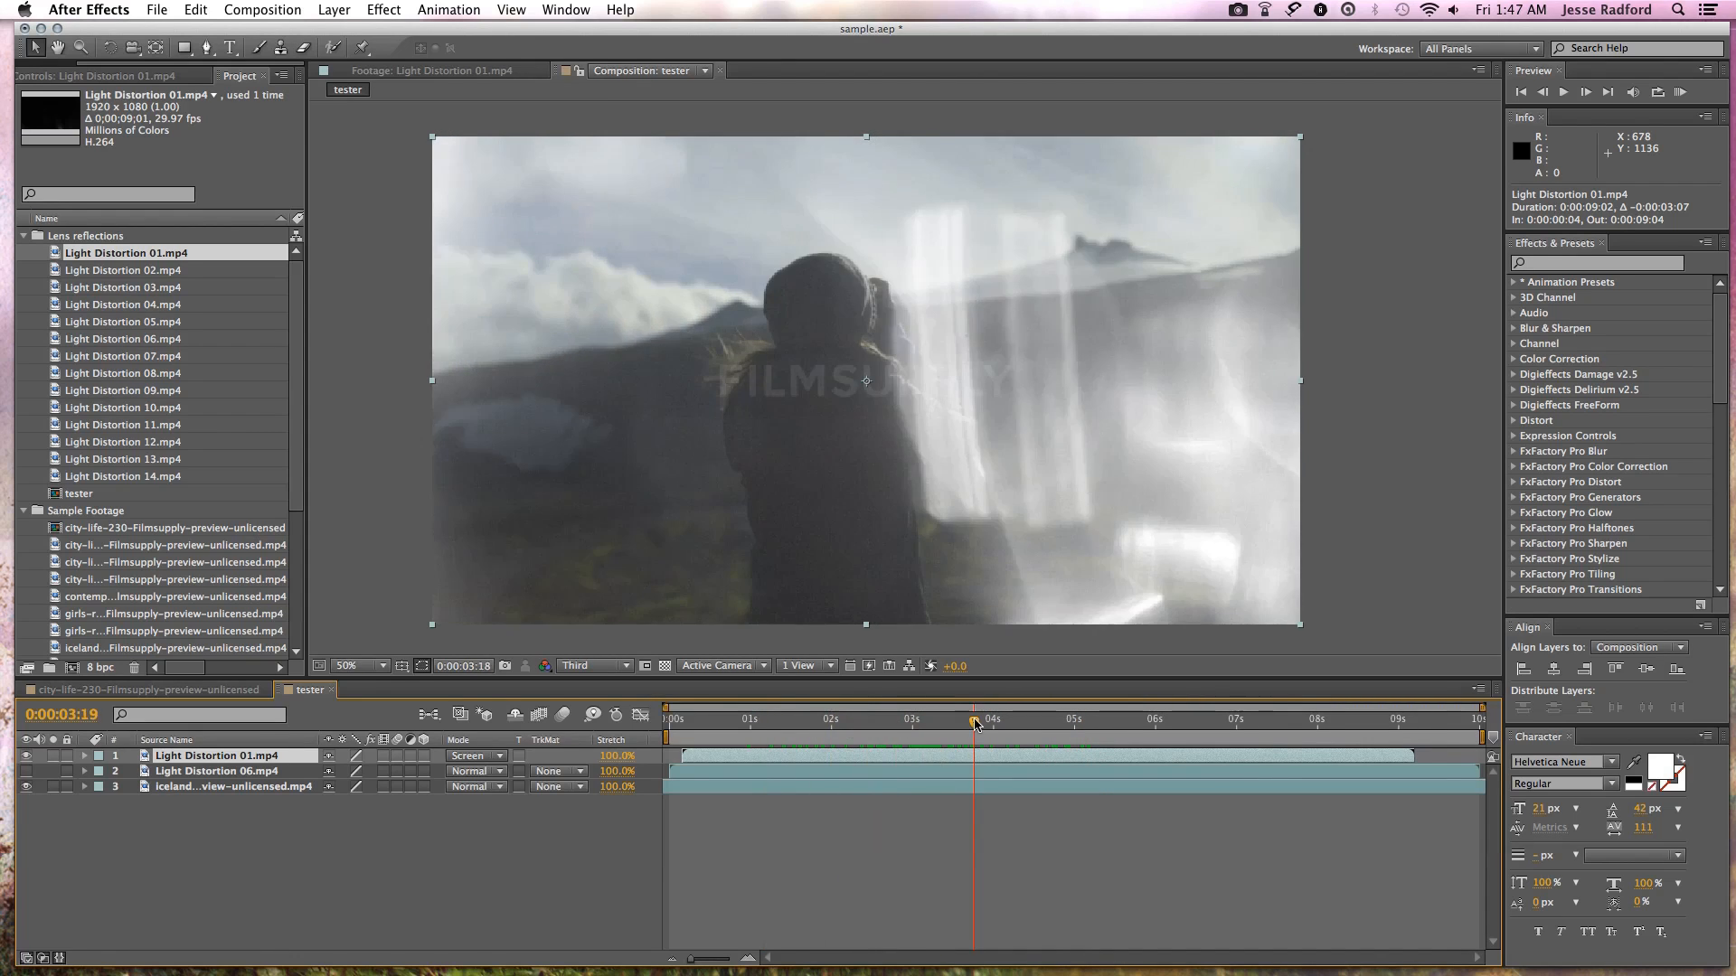
{"action": "left_click", "coordinate": [579, 666]}
{"action": "left_click", "coordinate": [596, 746]}
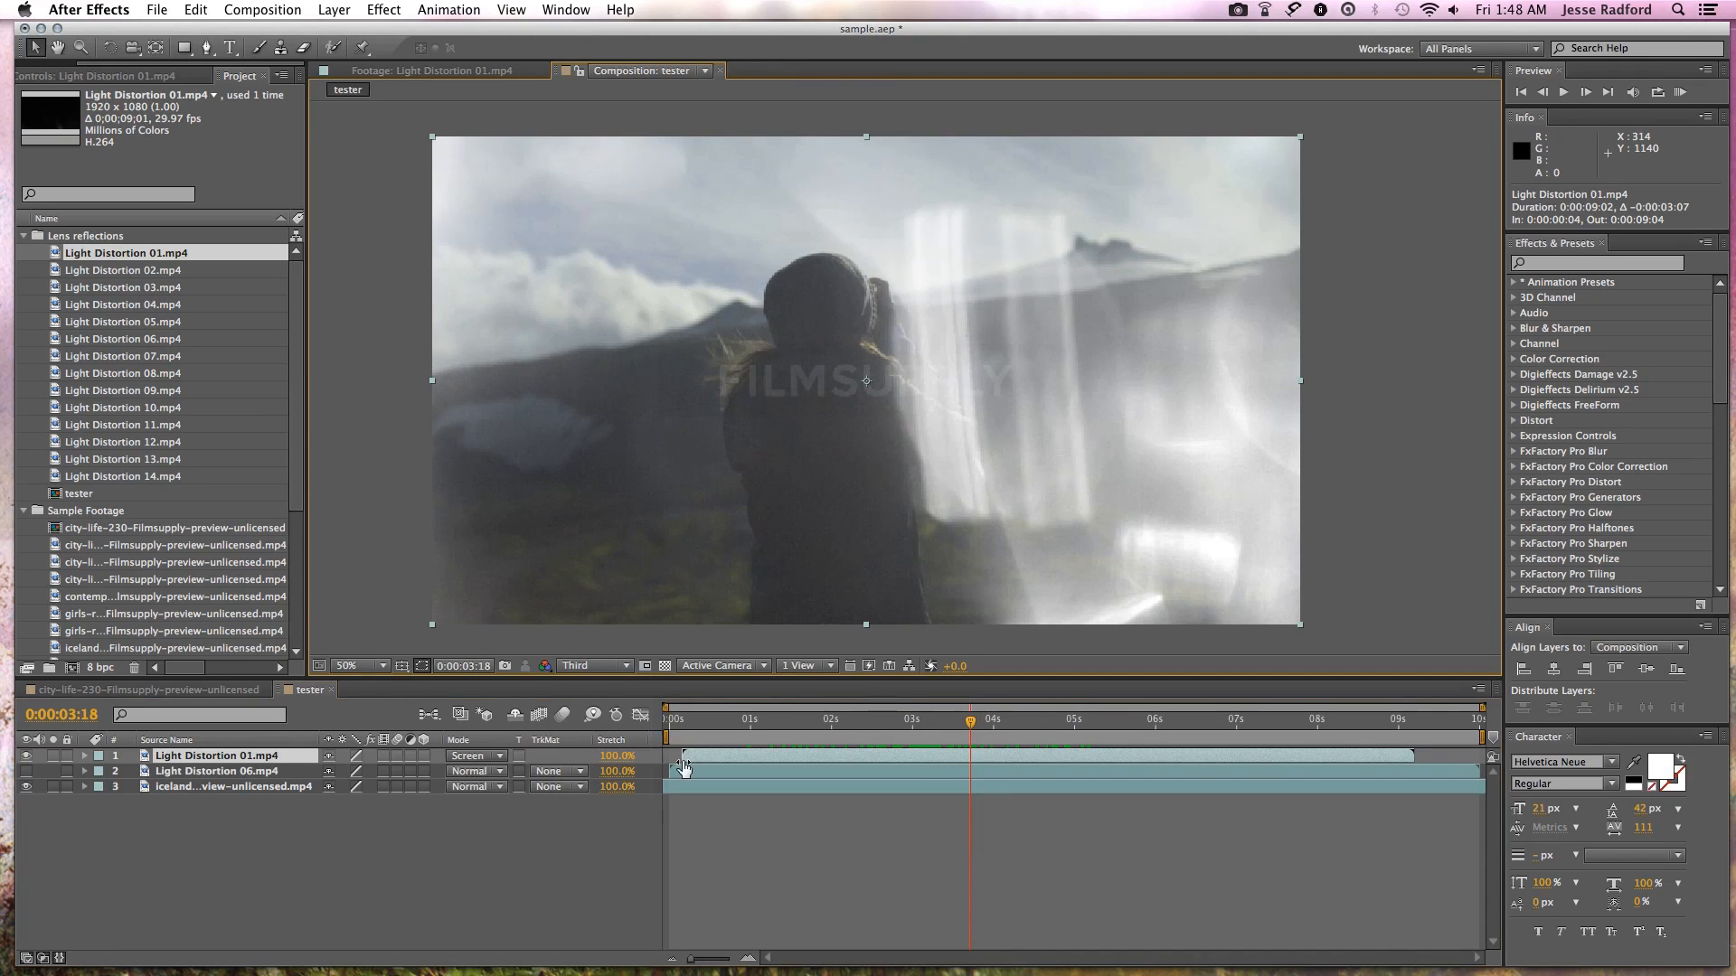
- Apply the Curves and Tint color correction effects to the Light Distortion 01 layer
{"action": "left_click", "coordinate": [384, 9]}
{"action": "mouse_move", "coordinate": [419, 152]}
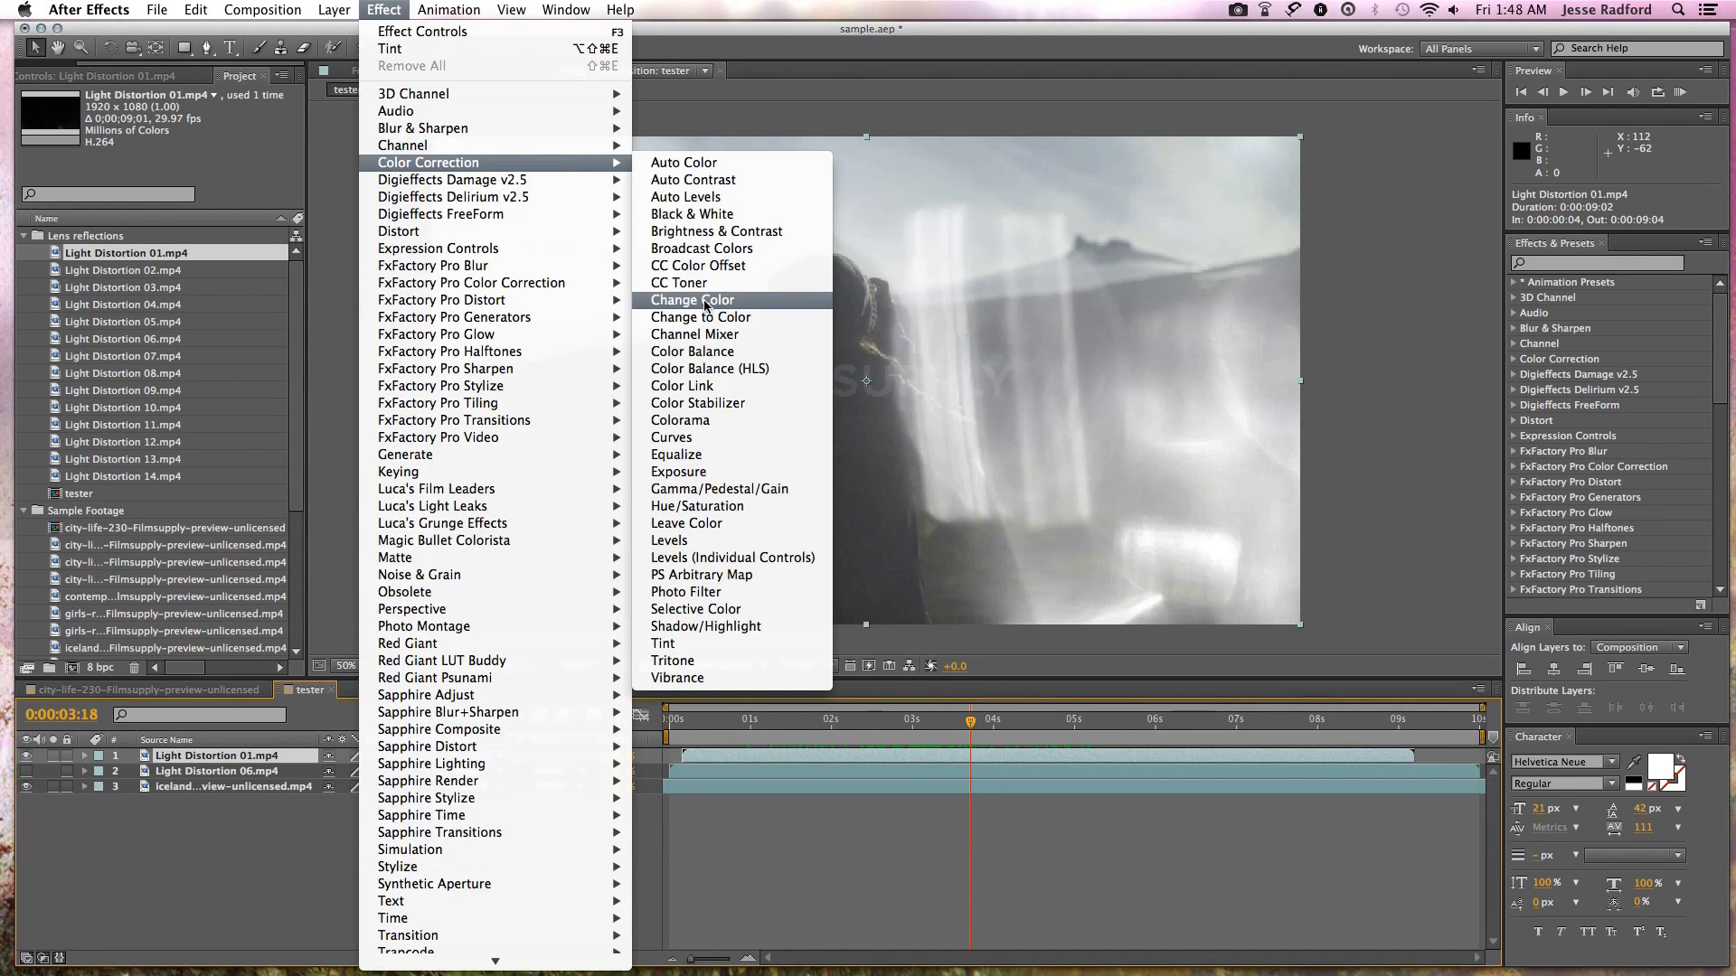
{"action": "left_click", "coordinate": [684, 440]}
{"action": "left_click", "coordinate": [385, 10]}
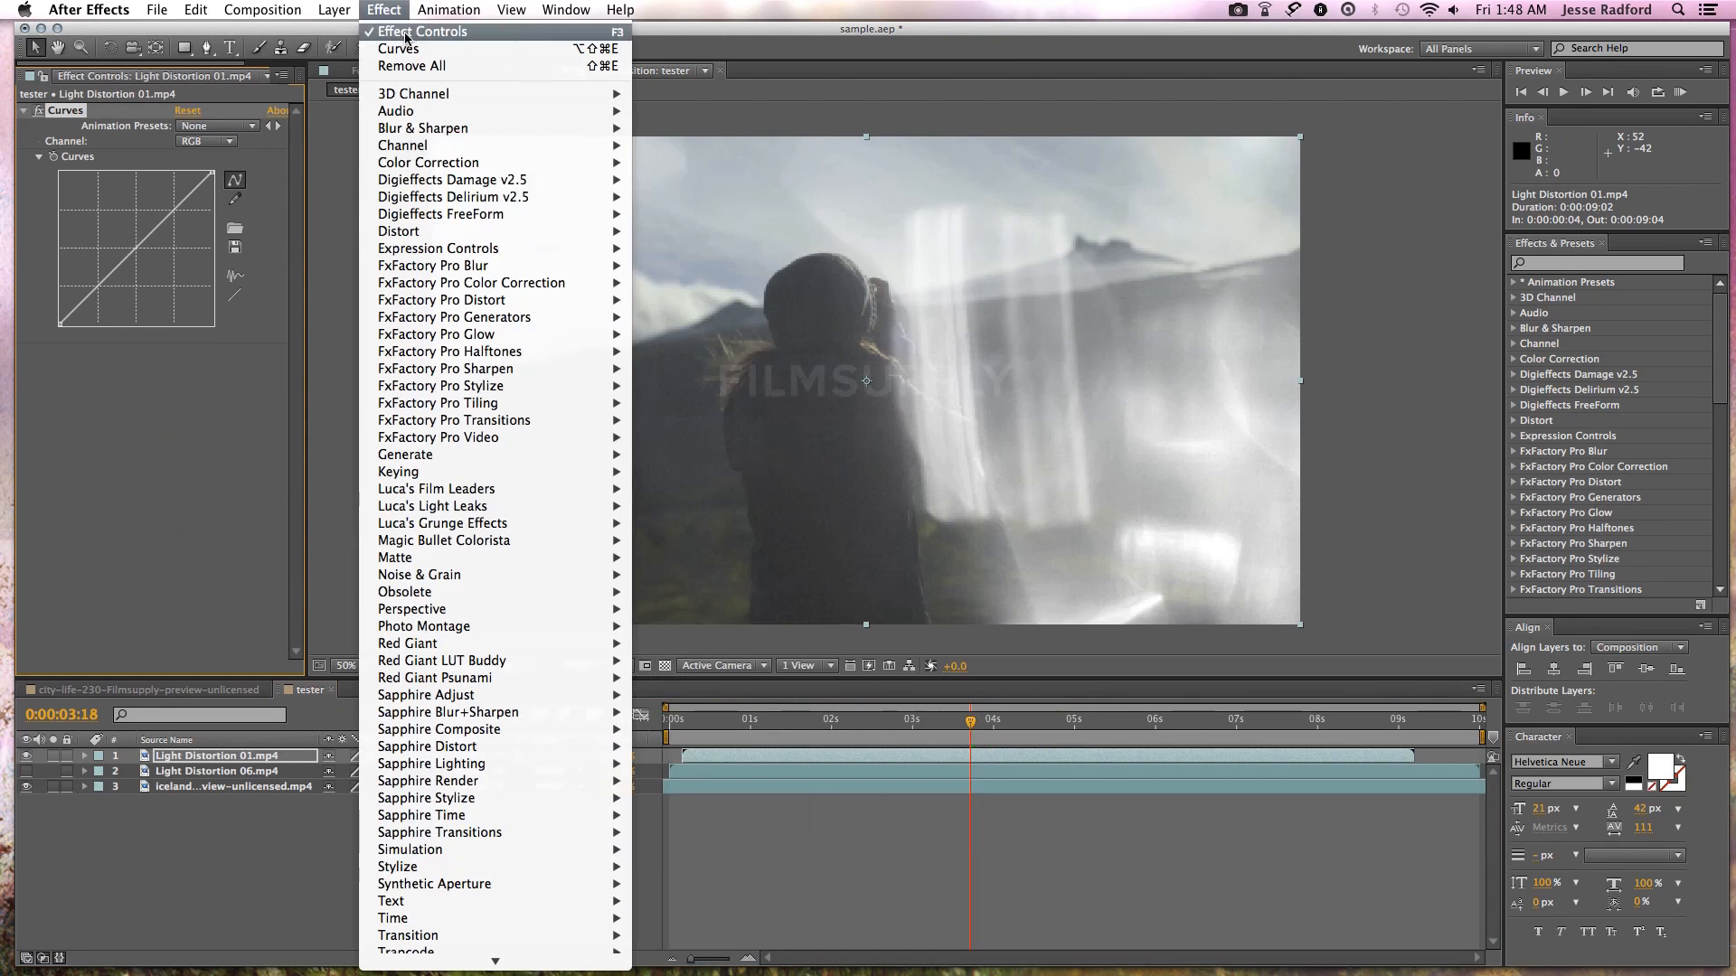
{"action": "mouse_move", "coordinate": [443, 164]}
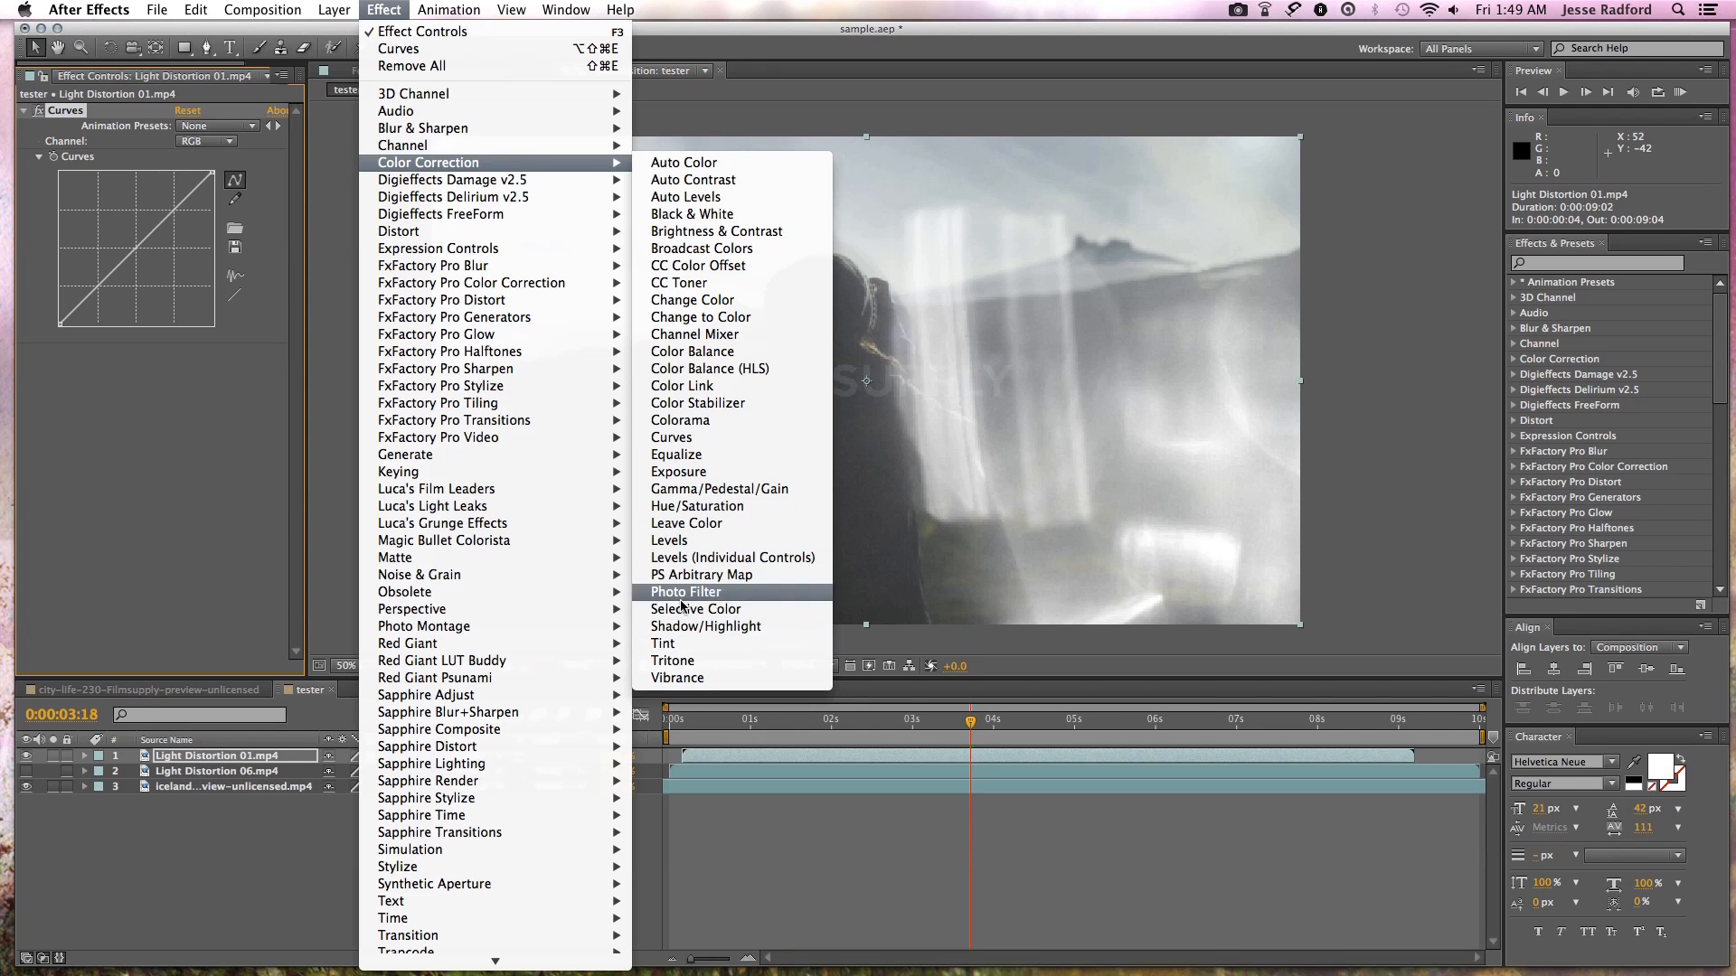
{"action": "left_click", "coordinate": [664, 644]}
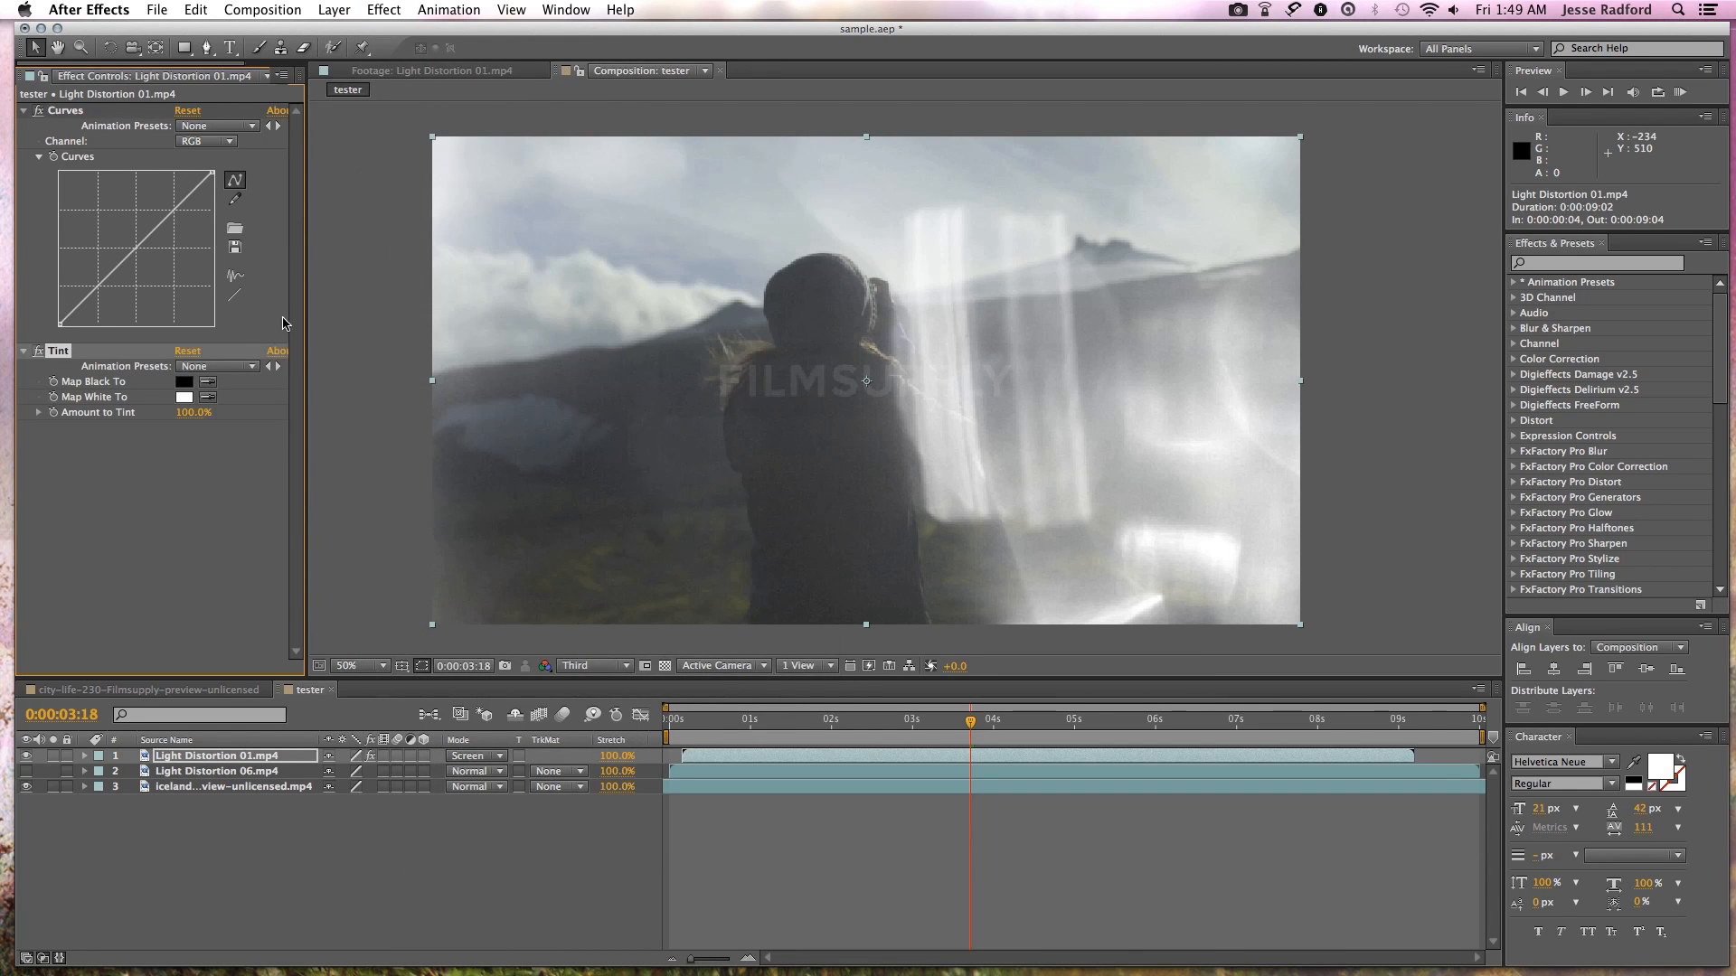
{"action": "left_click", "coordinate": [400, 9]}
{"action": "left_click", "coordinate": [400, 8]}
- Bend the Light Distortion 01 RGB curve slightly downward to darken the shadows and lower midtones
{"action": "left_click", "coordinate": [61, 332]}
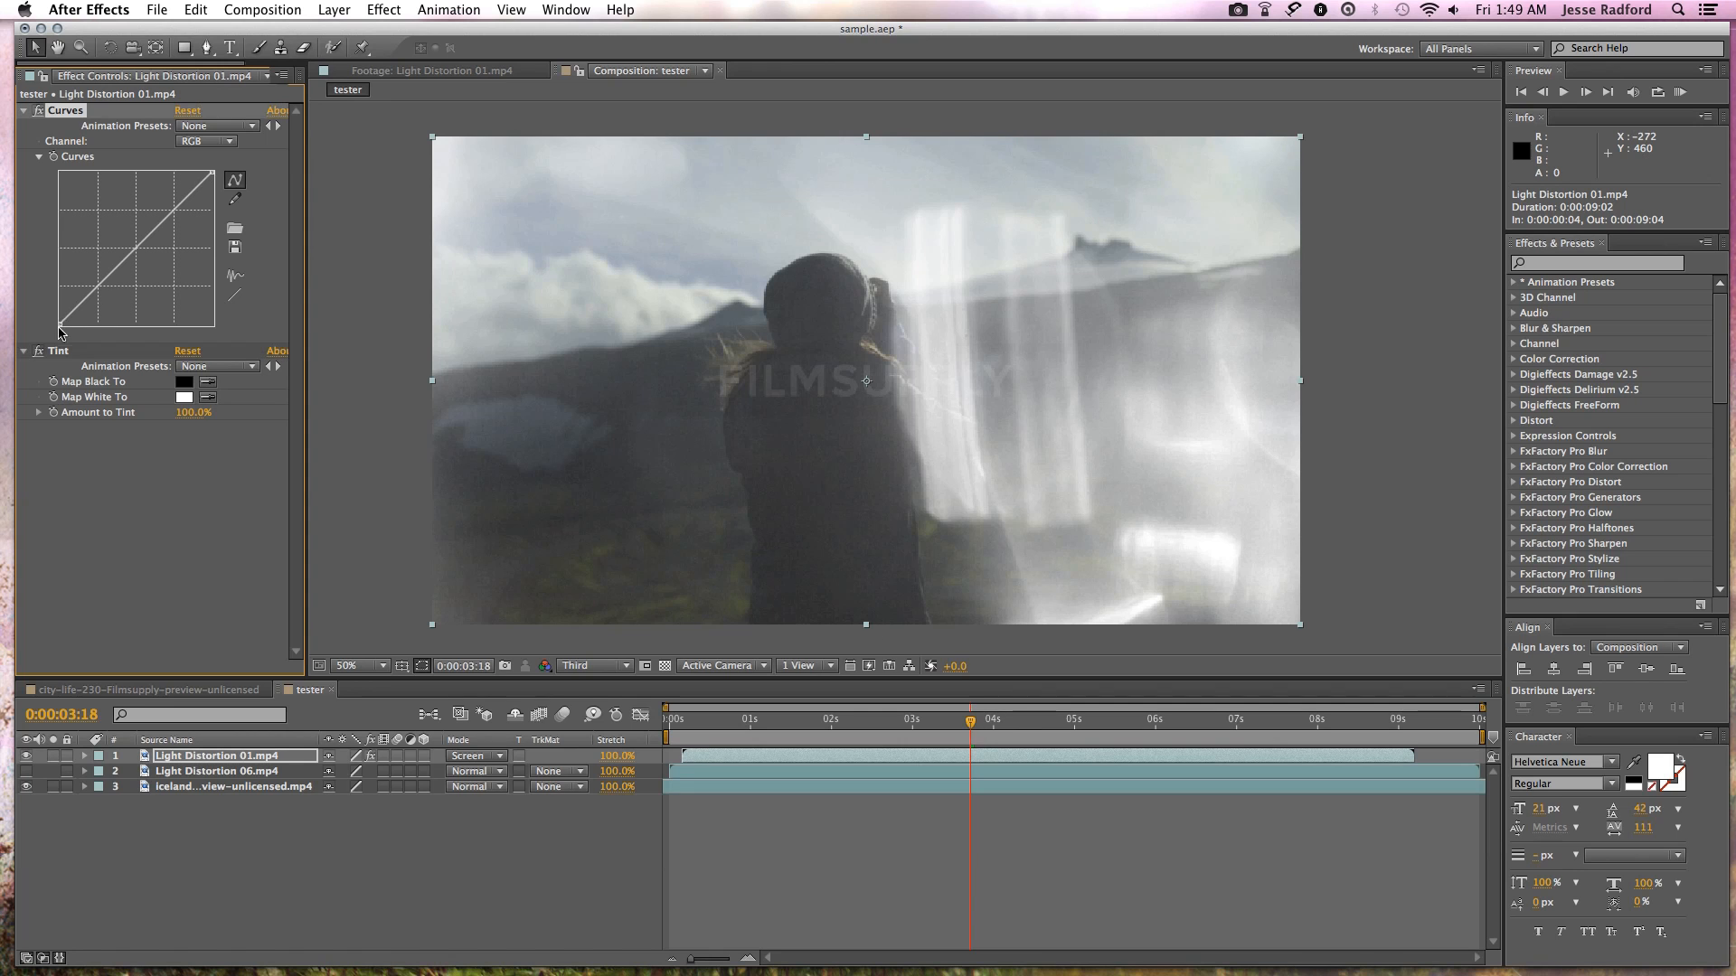
{"action": "left_click_drag", "start_coordinate": [60, 322], "coordinate": [164, 228]}
{"action": "left_click_drag", "start_coordinate": [135, 286], "coordinate": [129, 282]}
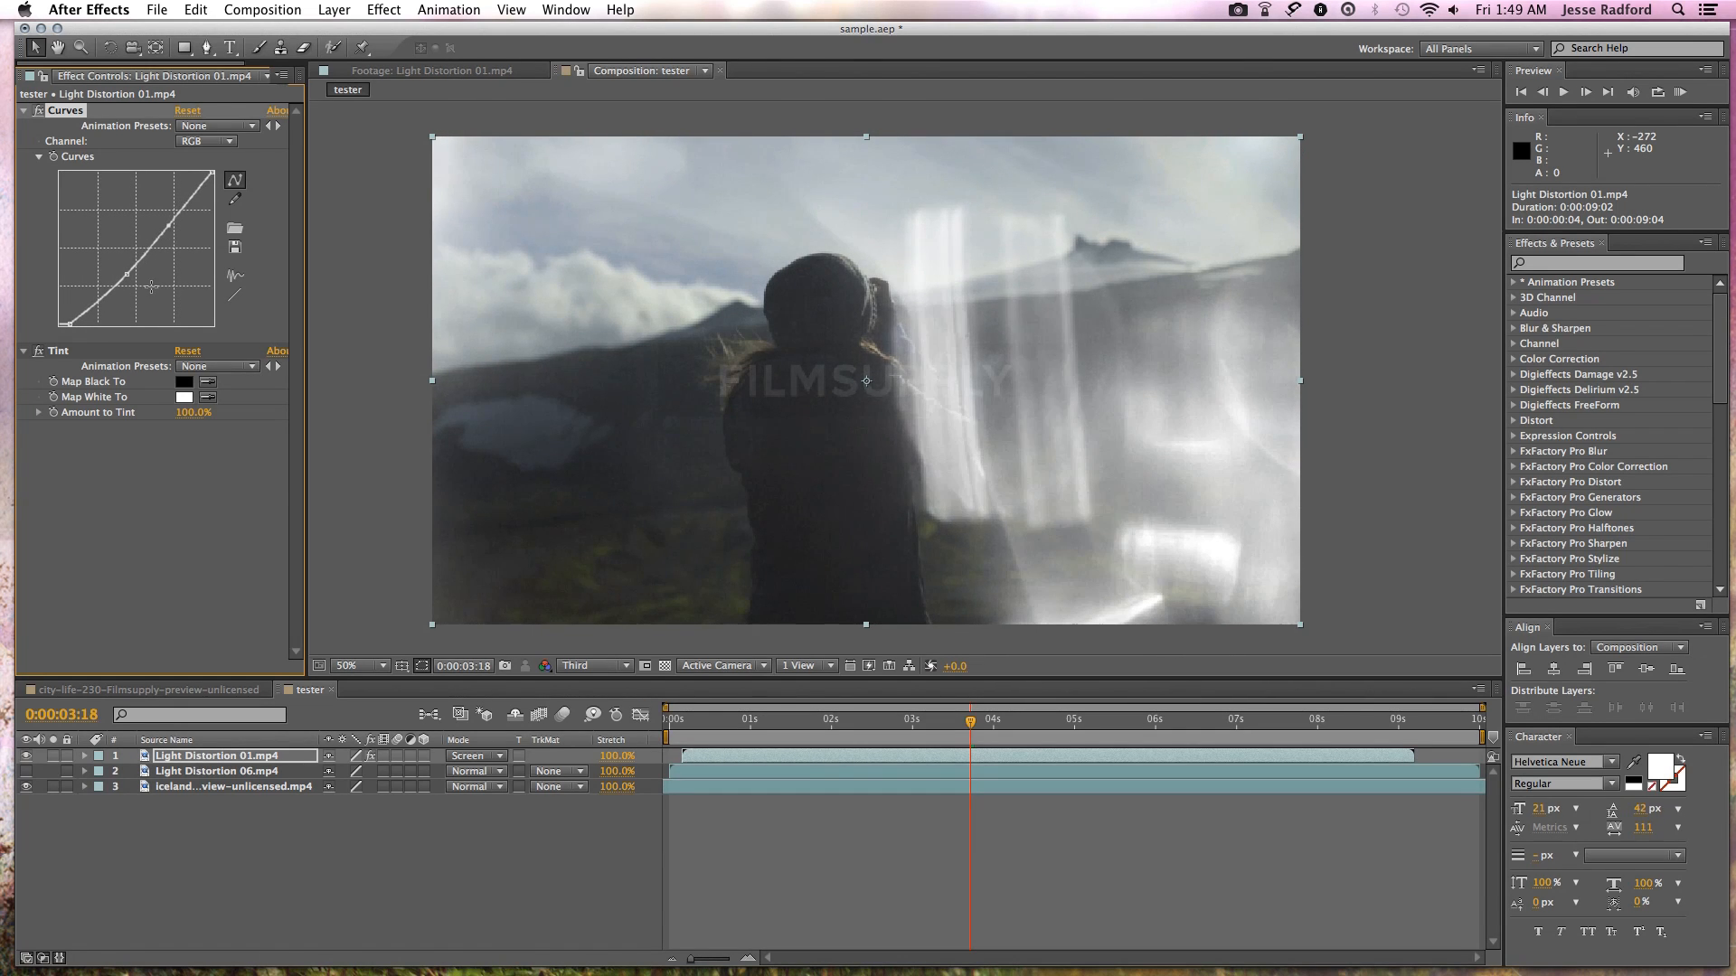
- Map white in the Light Distortion 01 Tint effect to the muted light blue 8BB7BE
{"action": "left_click", "coordinate": [183, 397]}
{"action": "left_click_drag", "start_coordinate": [807, 755], "coordinate": [801, 804]}
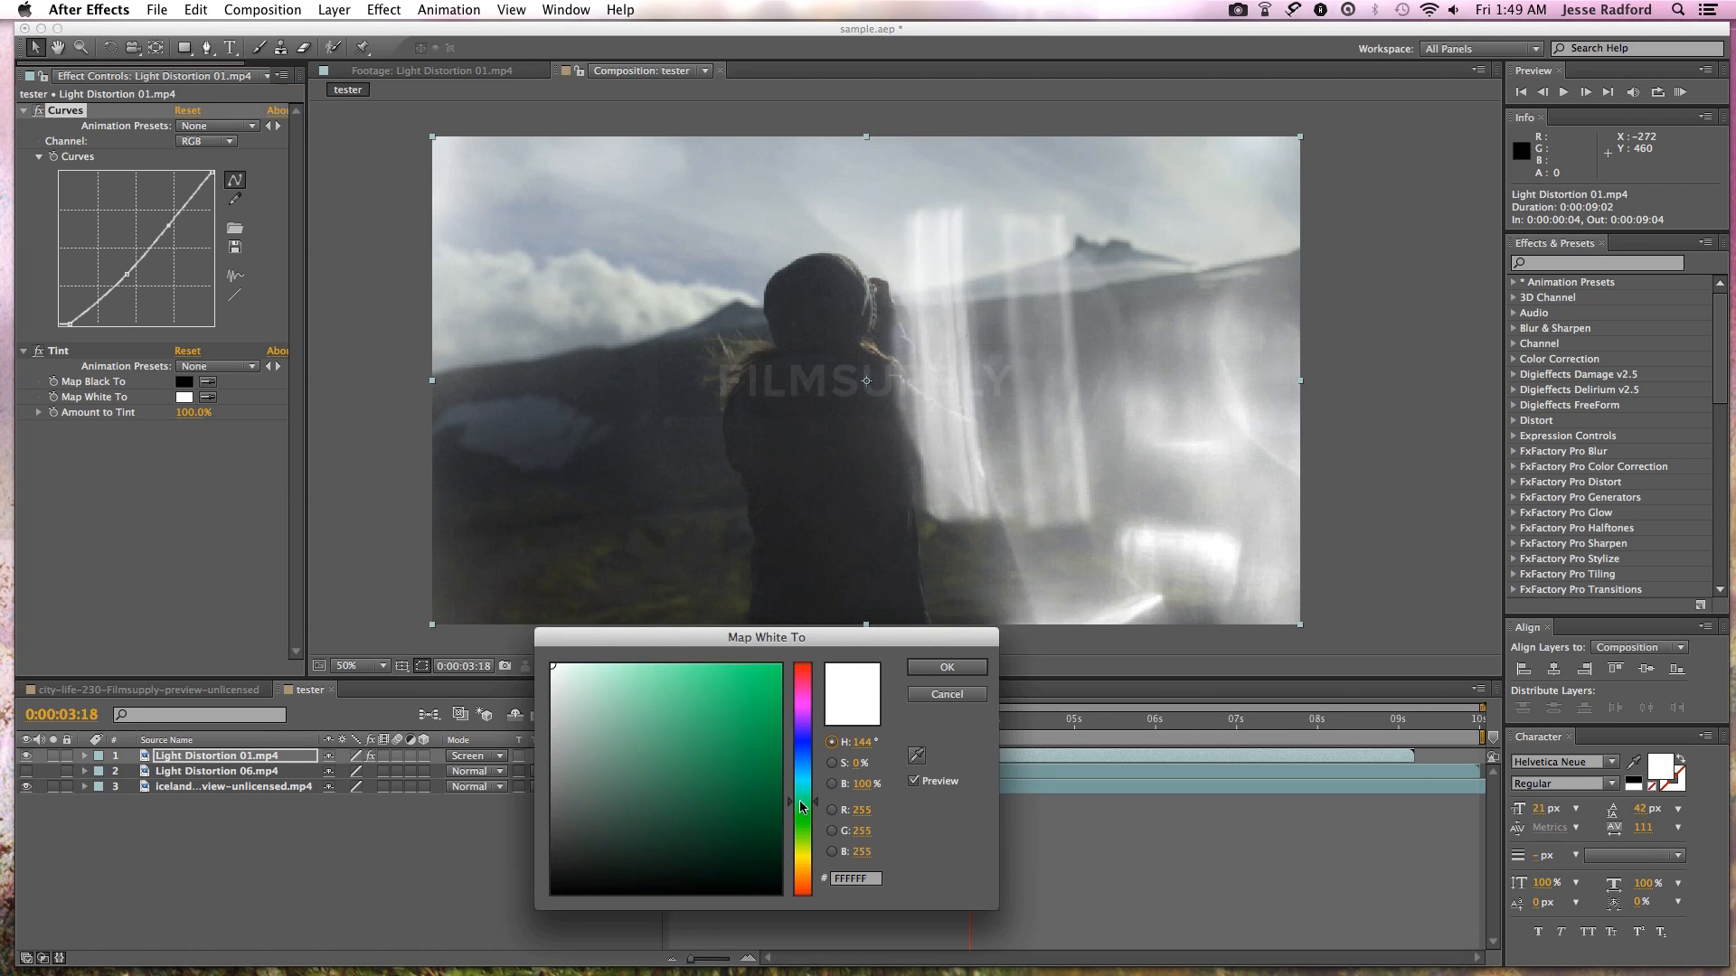
{"action": "left_click", "coordinate": [630, 775]}
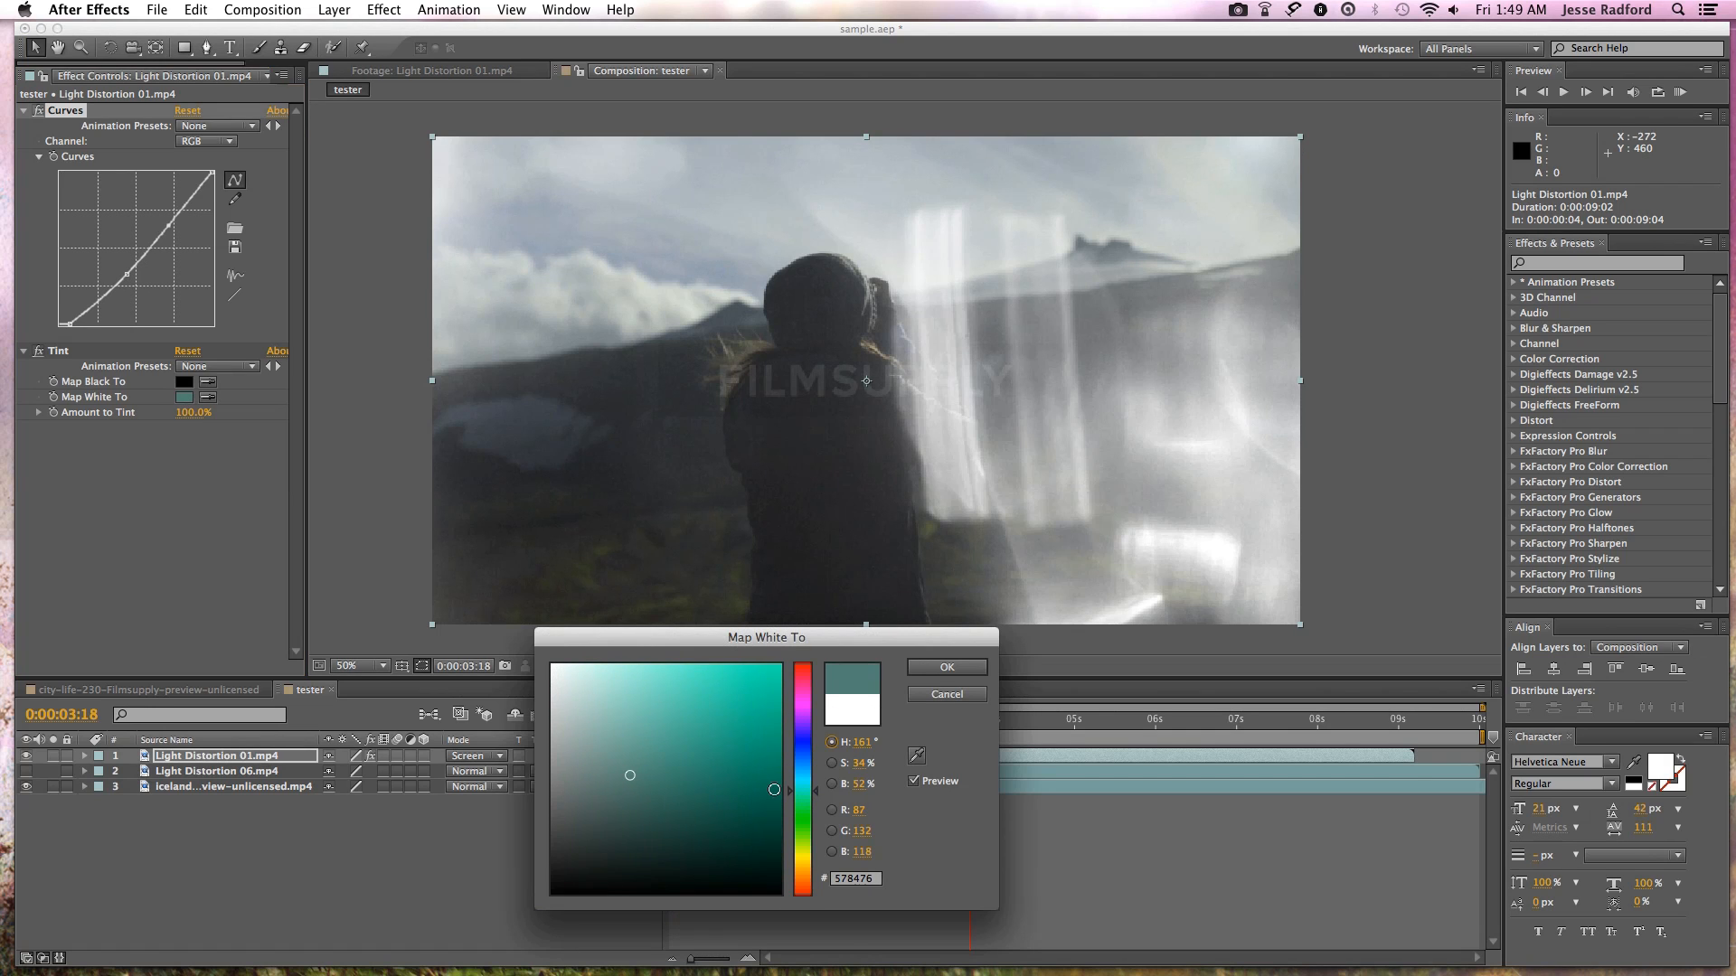
{"action": "left_click_drag", "start_coordinate": [801, 788], "coordinate": [801, 773]}
{"action": "left_click_drag", "start_coordinate": [648, 749], "coordinate": [629, 734]}
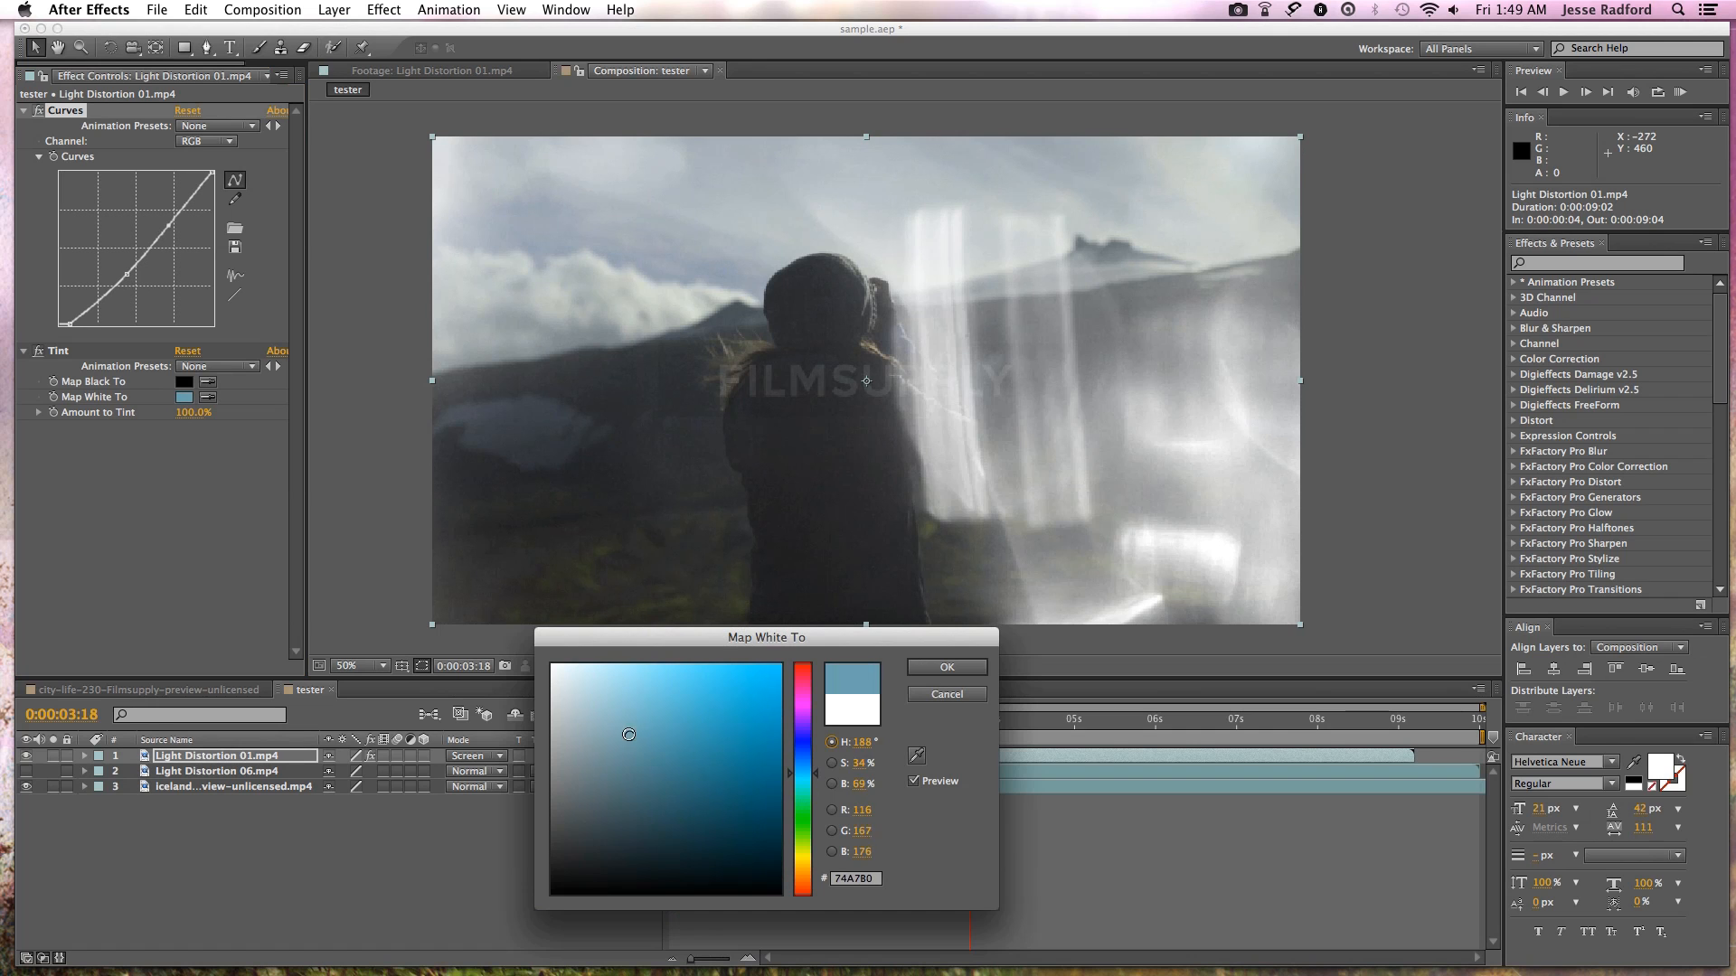
{"action": "left_click", "coordinate": [933, 667]}
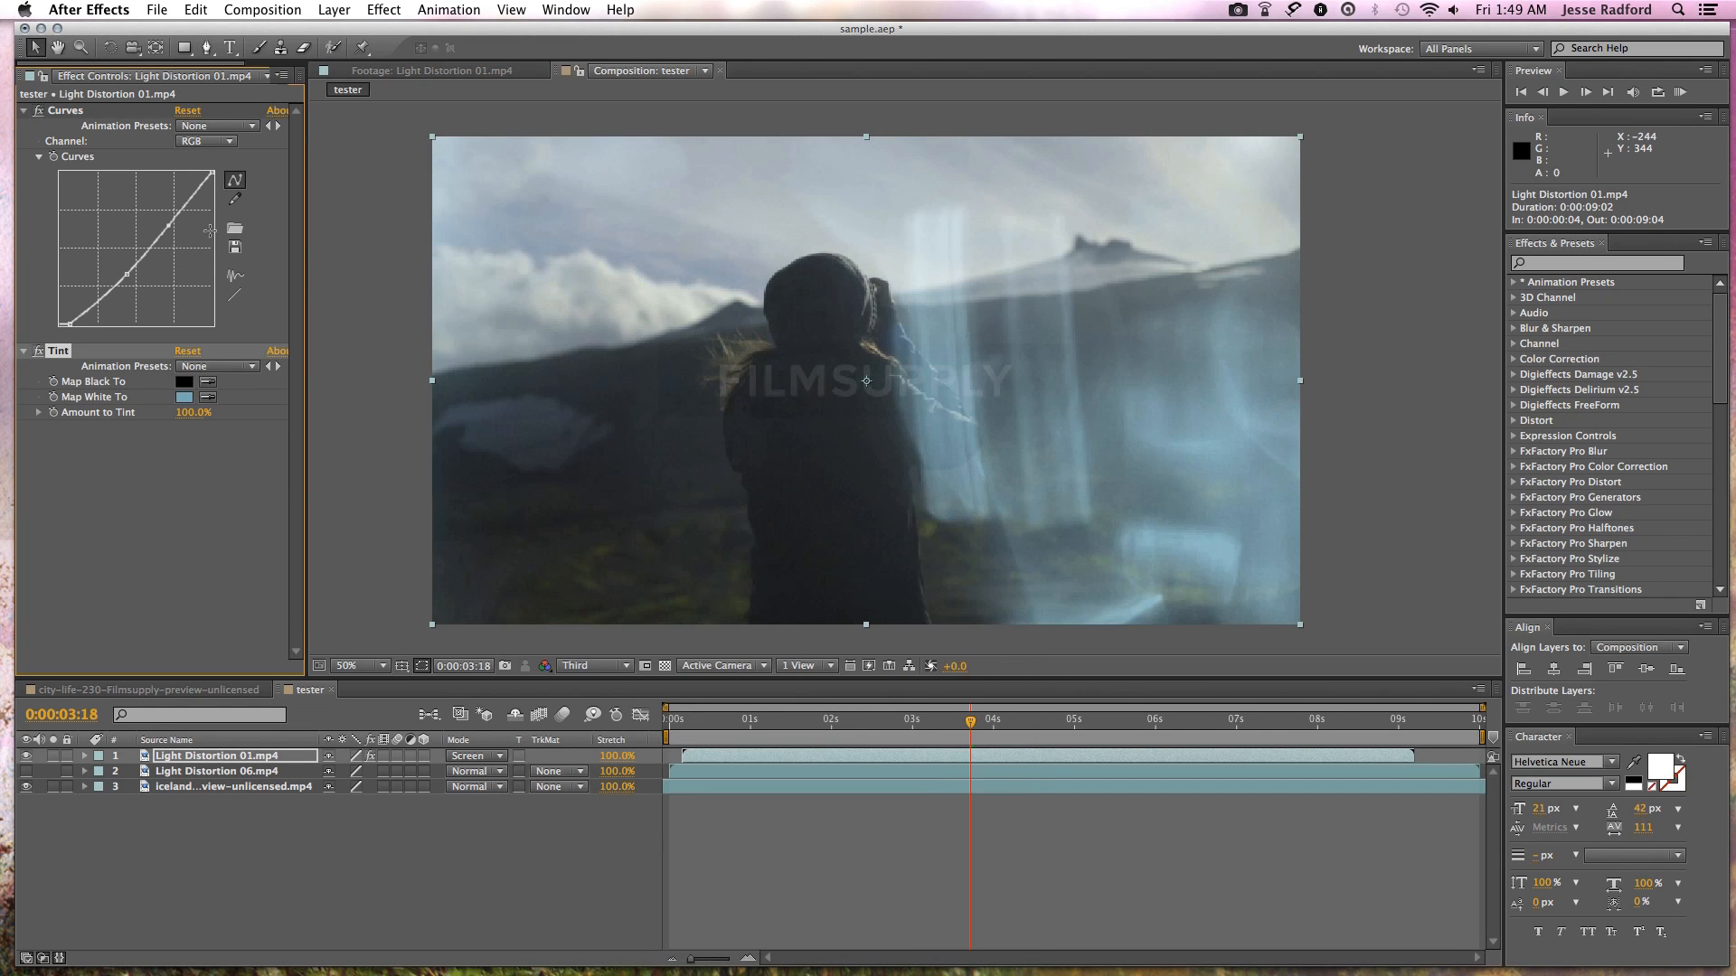
{"action": "left_click", "coordinate": [183, 397]}
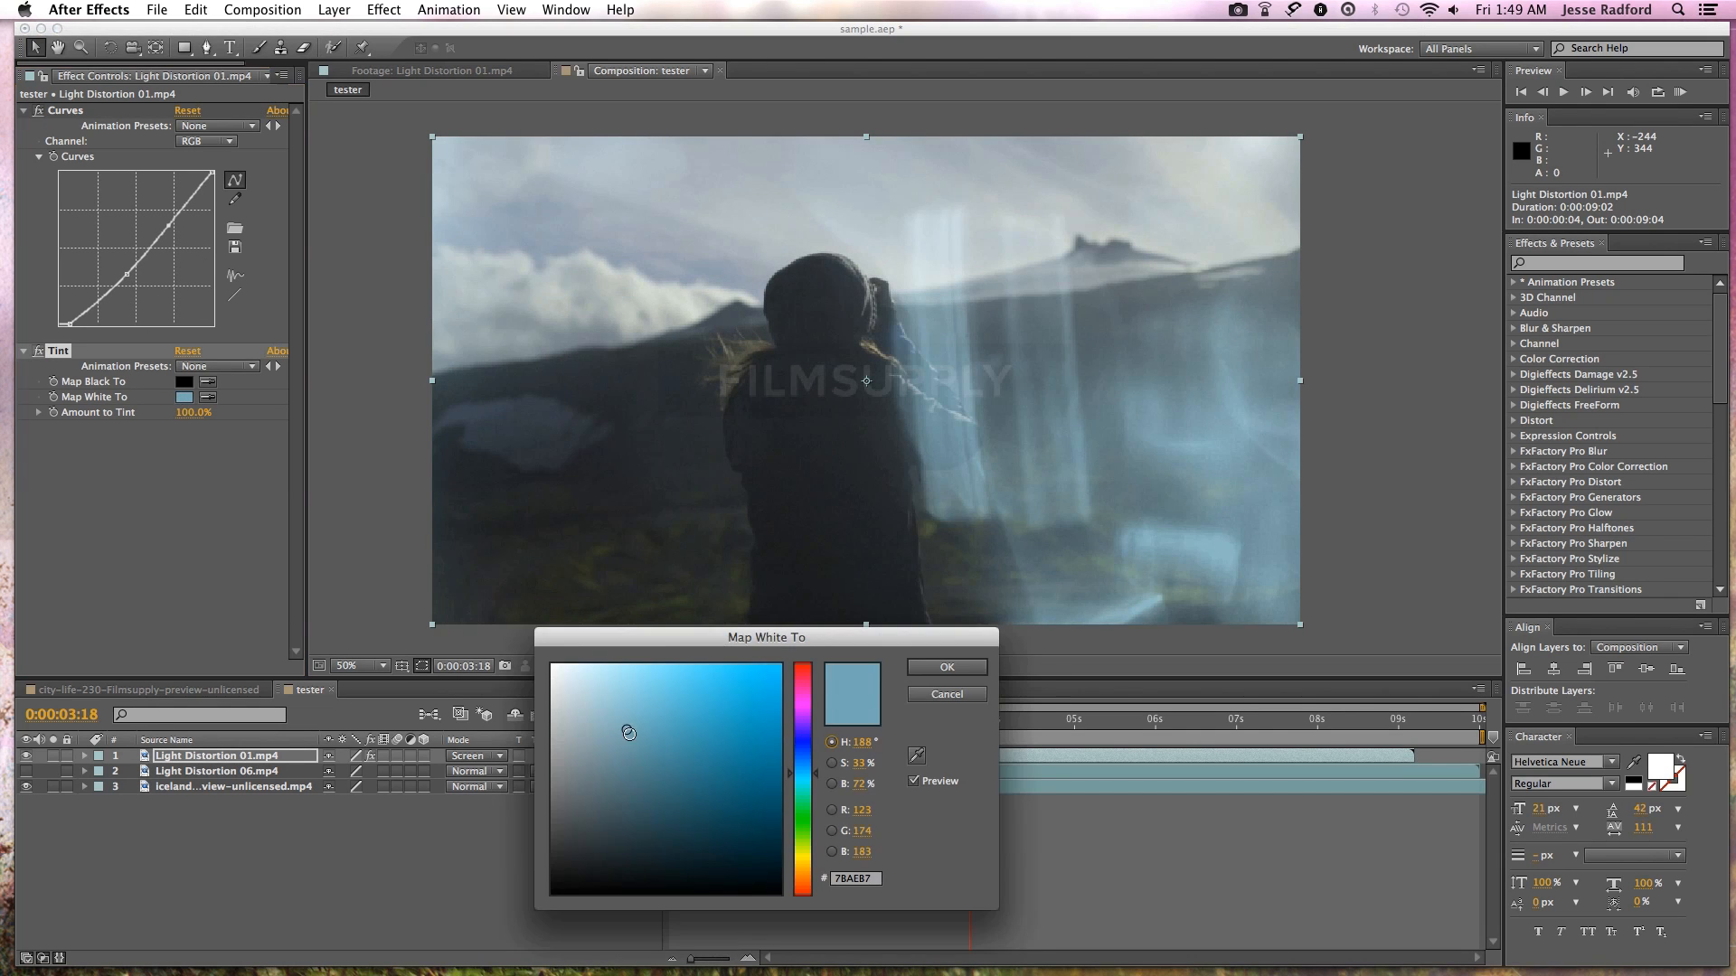
{"action": "left_click", "coordinate": [954, 668]}
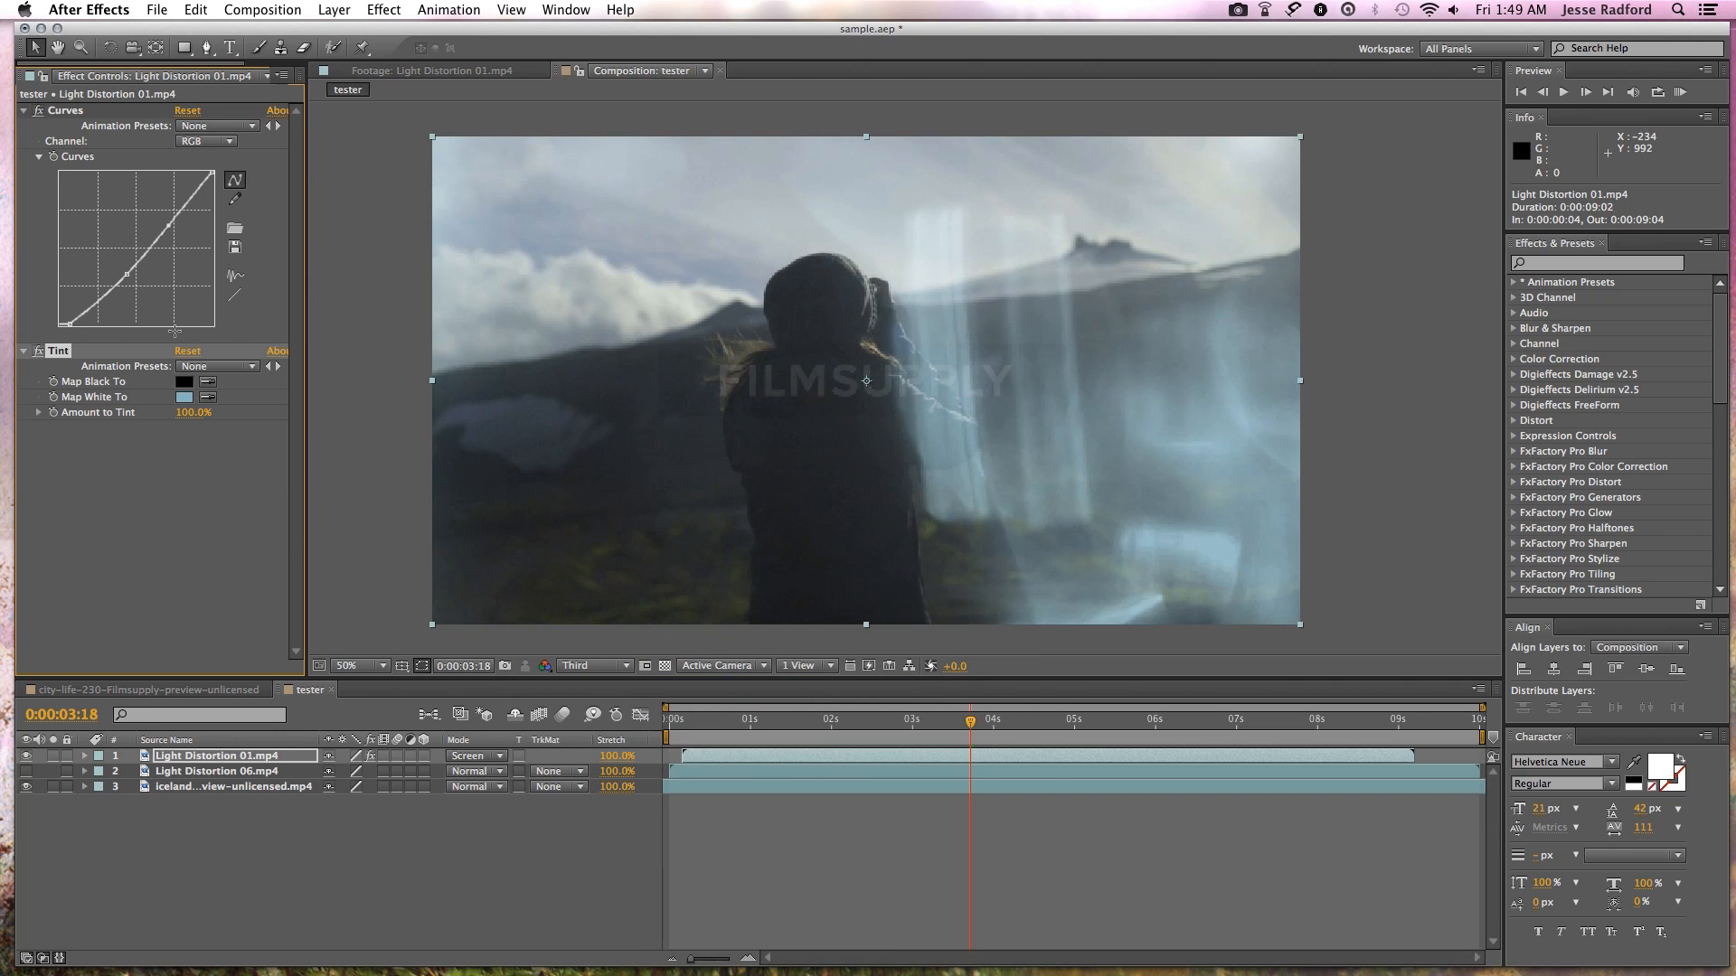
- Lower the opacity of the Light Distortion 01 layer to 65%
{"action": "left_click", "coordinate": [262, 752]}
{"action": "key", "text": "t"}
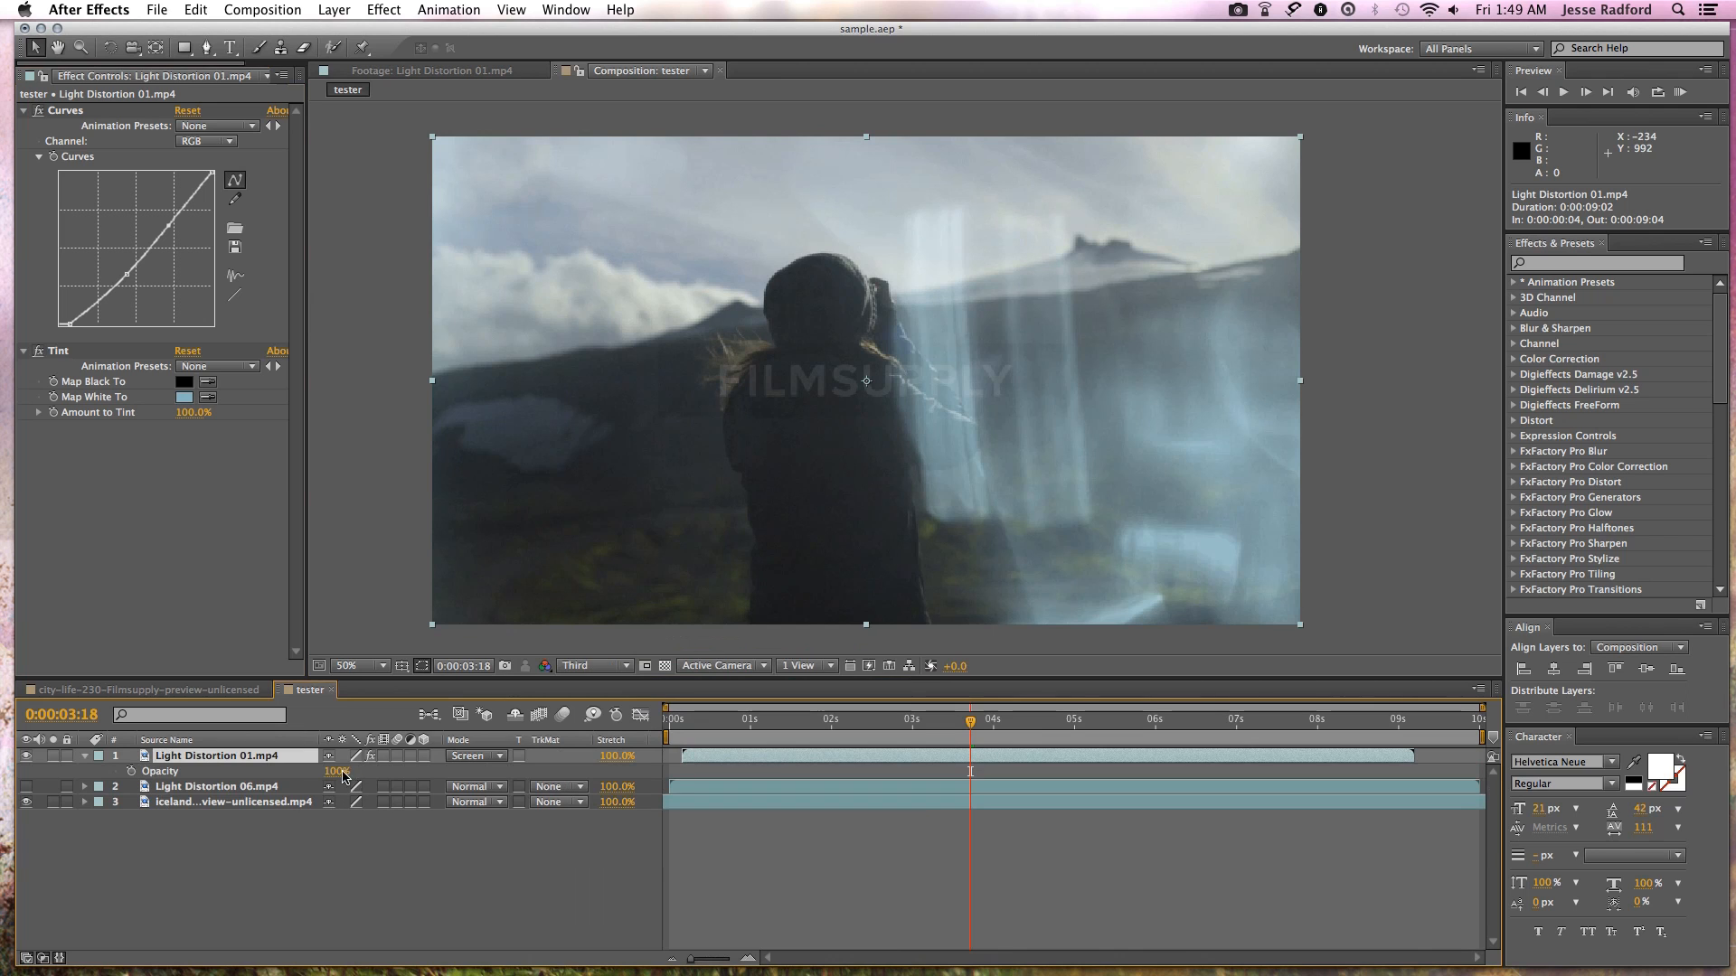
{"action": "left_click_drag", "start_coordinate": [337, 771], "coordinate": [317, 771]}
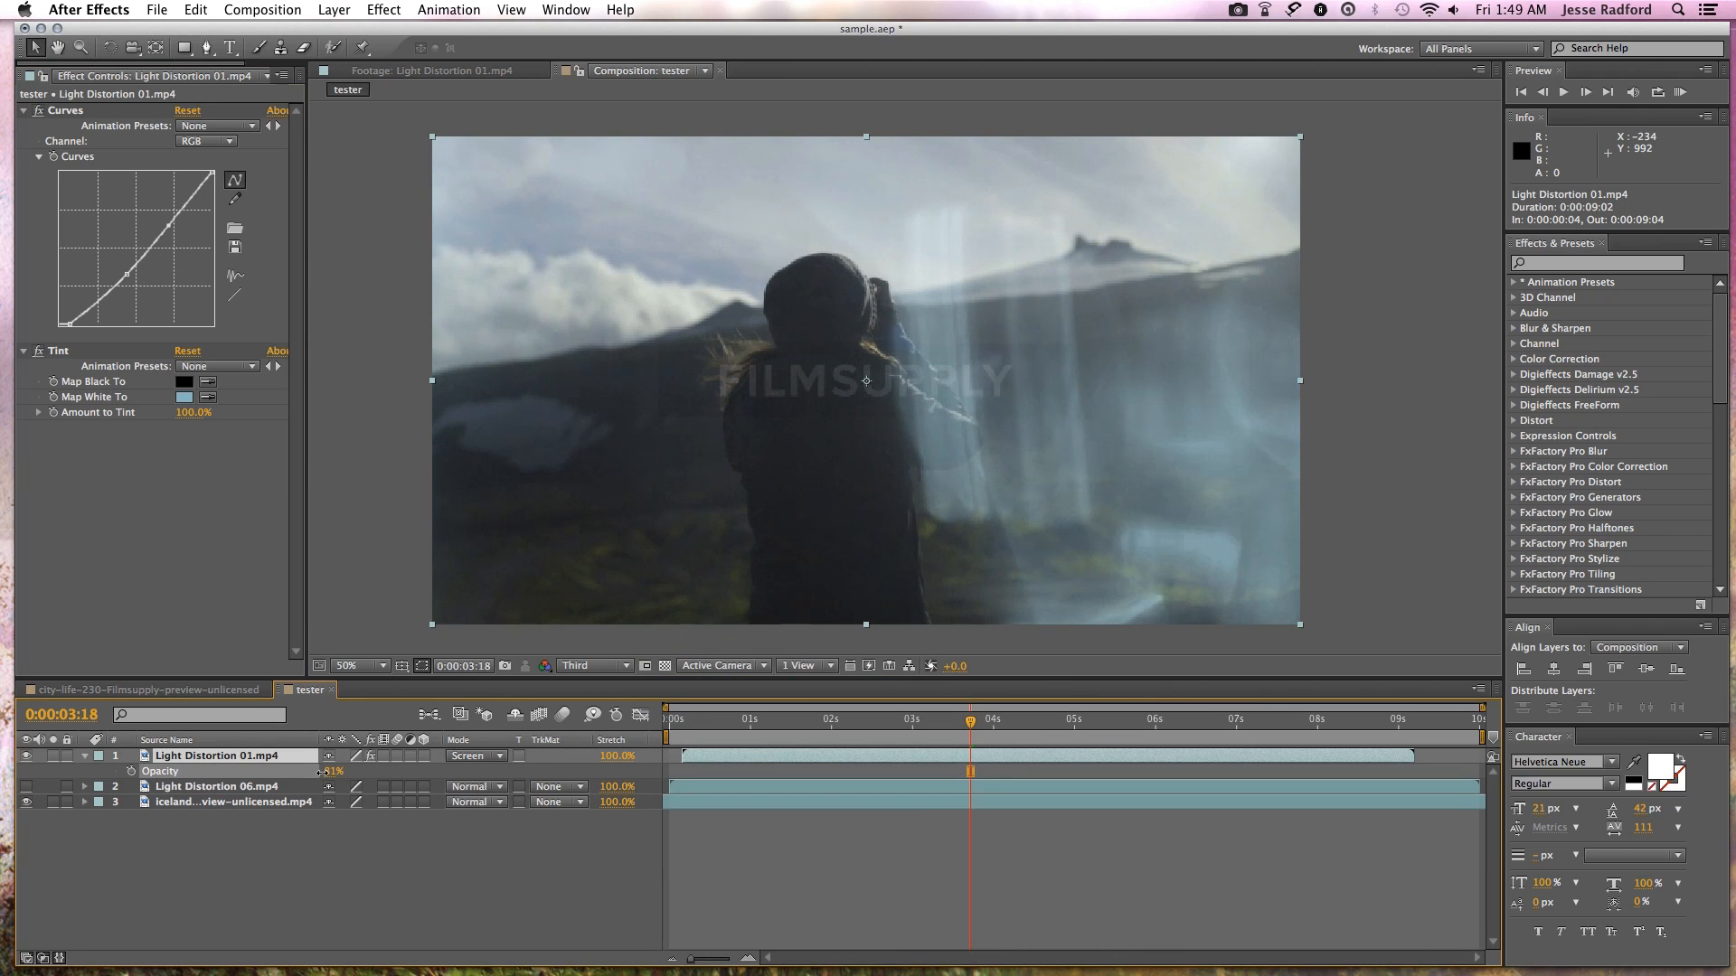
{"action": "mouse_move", "coordinate": [331, 773]}
{"action": "left_mouse_down"}
{"action": "mouse_move", "coordinate": [308, 805]}
{"action": "mouse_move", "coordinate": [354, 802]}
{"action": "mouse_move", "coordinate": [332, 785]}
{"action": "left_mouse_up"}
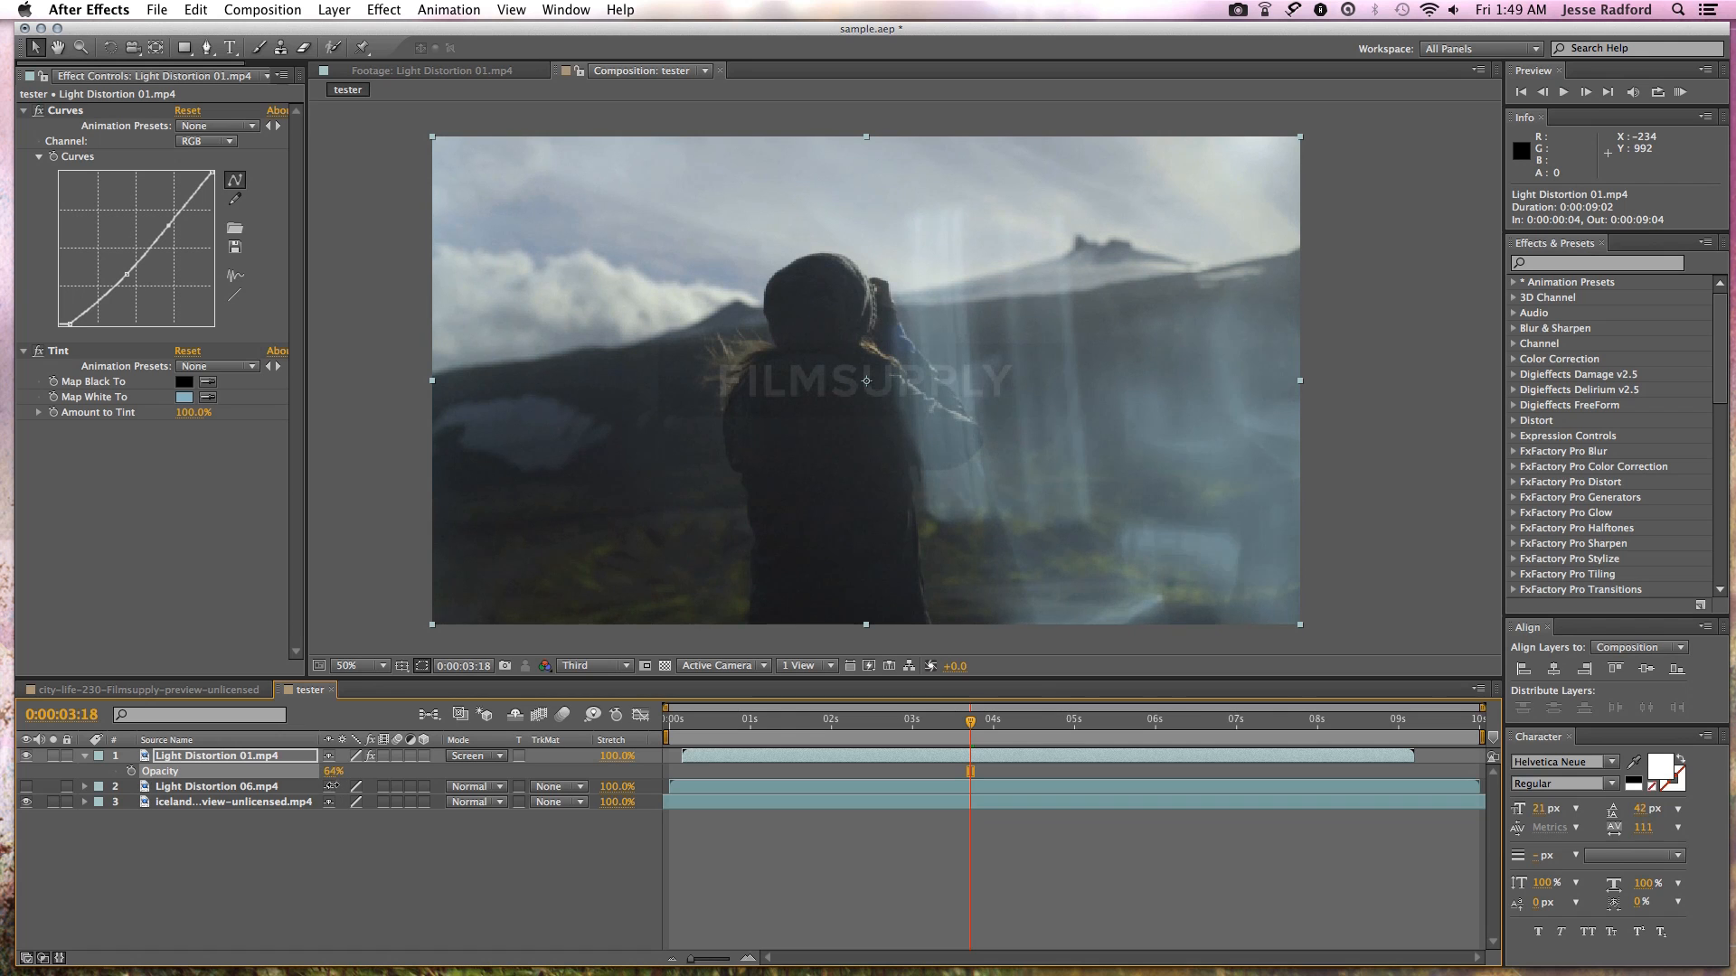
- Reshape the Light Distortion 01 curve into a stronger S-curve and scrub the timeline to 0:00:04:10 to review the blend
{"action": "mouse_move", "coordinate": [127, 276]}
{"action": "left_mouse_down"}
{"action": "mouse_move", "coordinate": [123, 300]}
{"action": "mouse_move", "coordinate": [76, 323]}
{"action": "mouse_move", "coordinate": [92, 333]}
{"action": "mouse_move", "coordinate": [128, 298]}
{"action": "left_mouse_up"}
{"action": "mouse_move", "coordinate": [170, 231]}
{"action": "left_mouse_down"}
{"action": "mouse_move", "coordinate": [141, 203]}
{"action": "mouse_move", "coordinate": [169, 223]}
{"action": "left_mouse_up"}
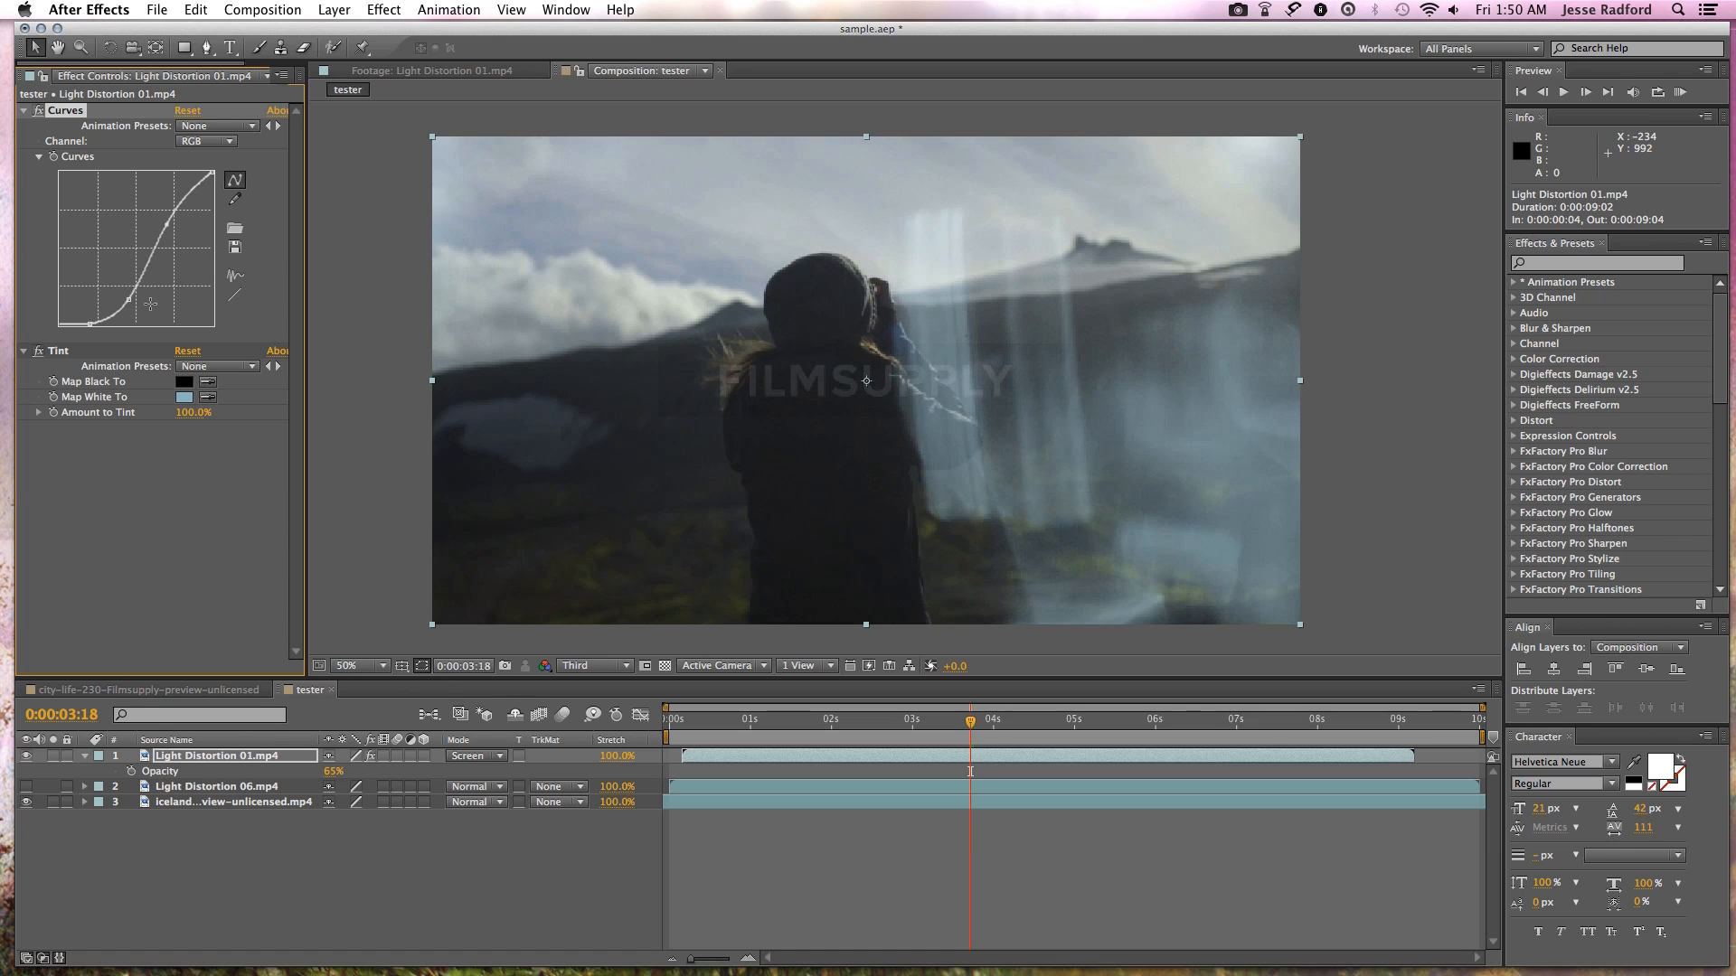
{"action": "left_click_drag", "start_coordinate": [91, 321], "coordinate": [164, 213]}
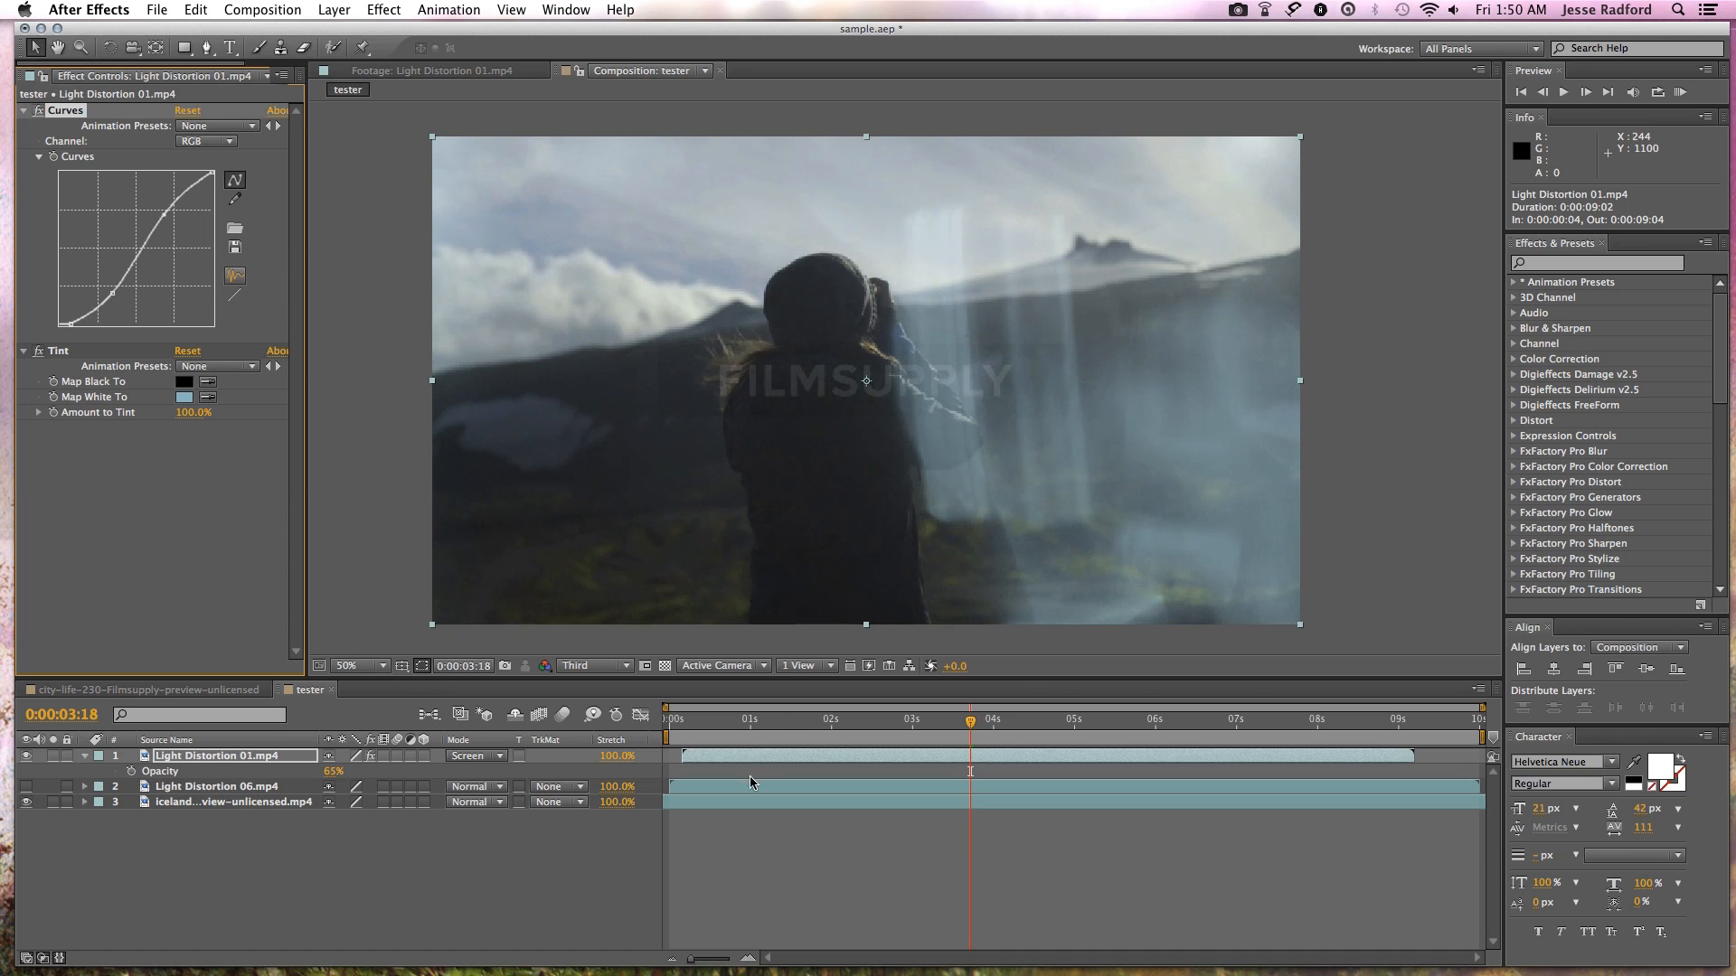
{"action": "left_click_drag", "start_coordinate": [778, 721], "coordinate": [974, 736]}
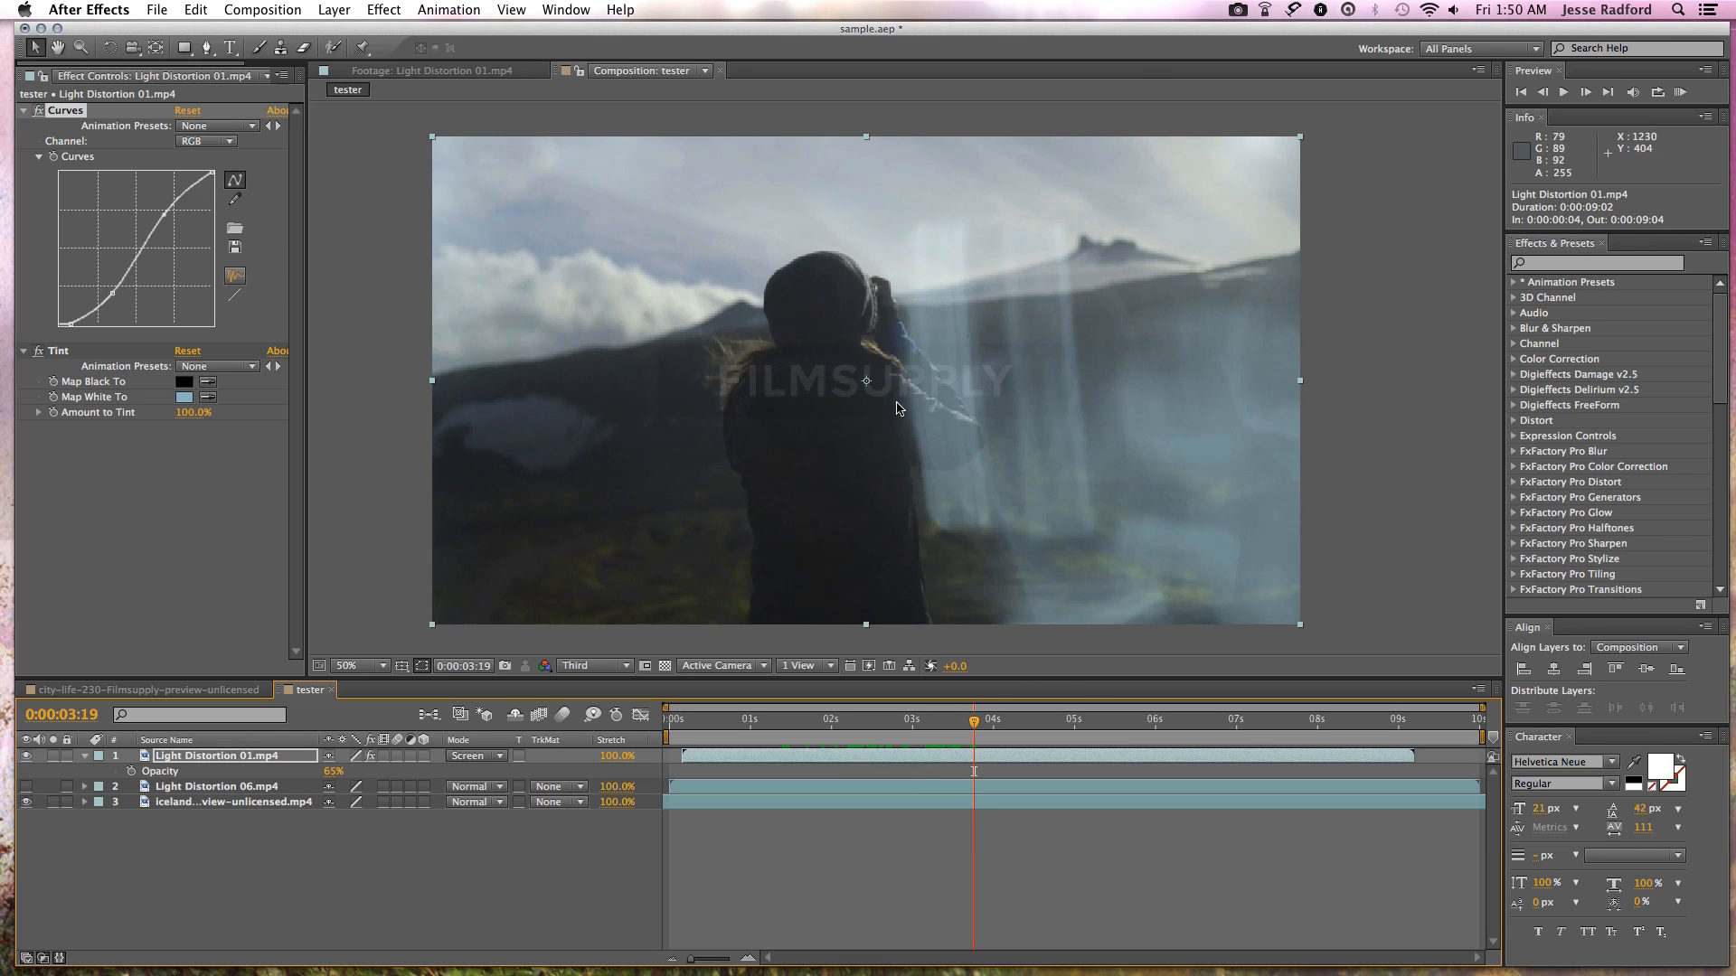
{"action": "left_click_drag", "start_coordinate": [973, 737], "coordinate": [1025, 736]}
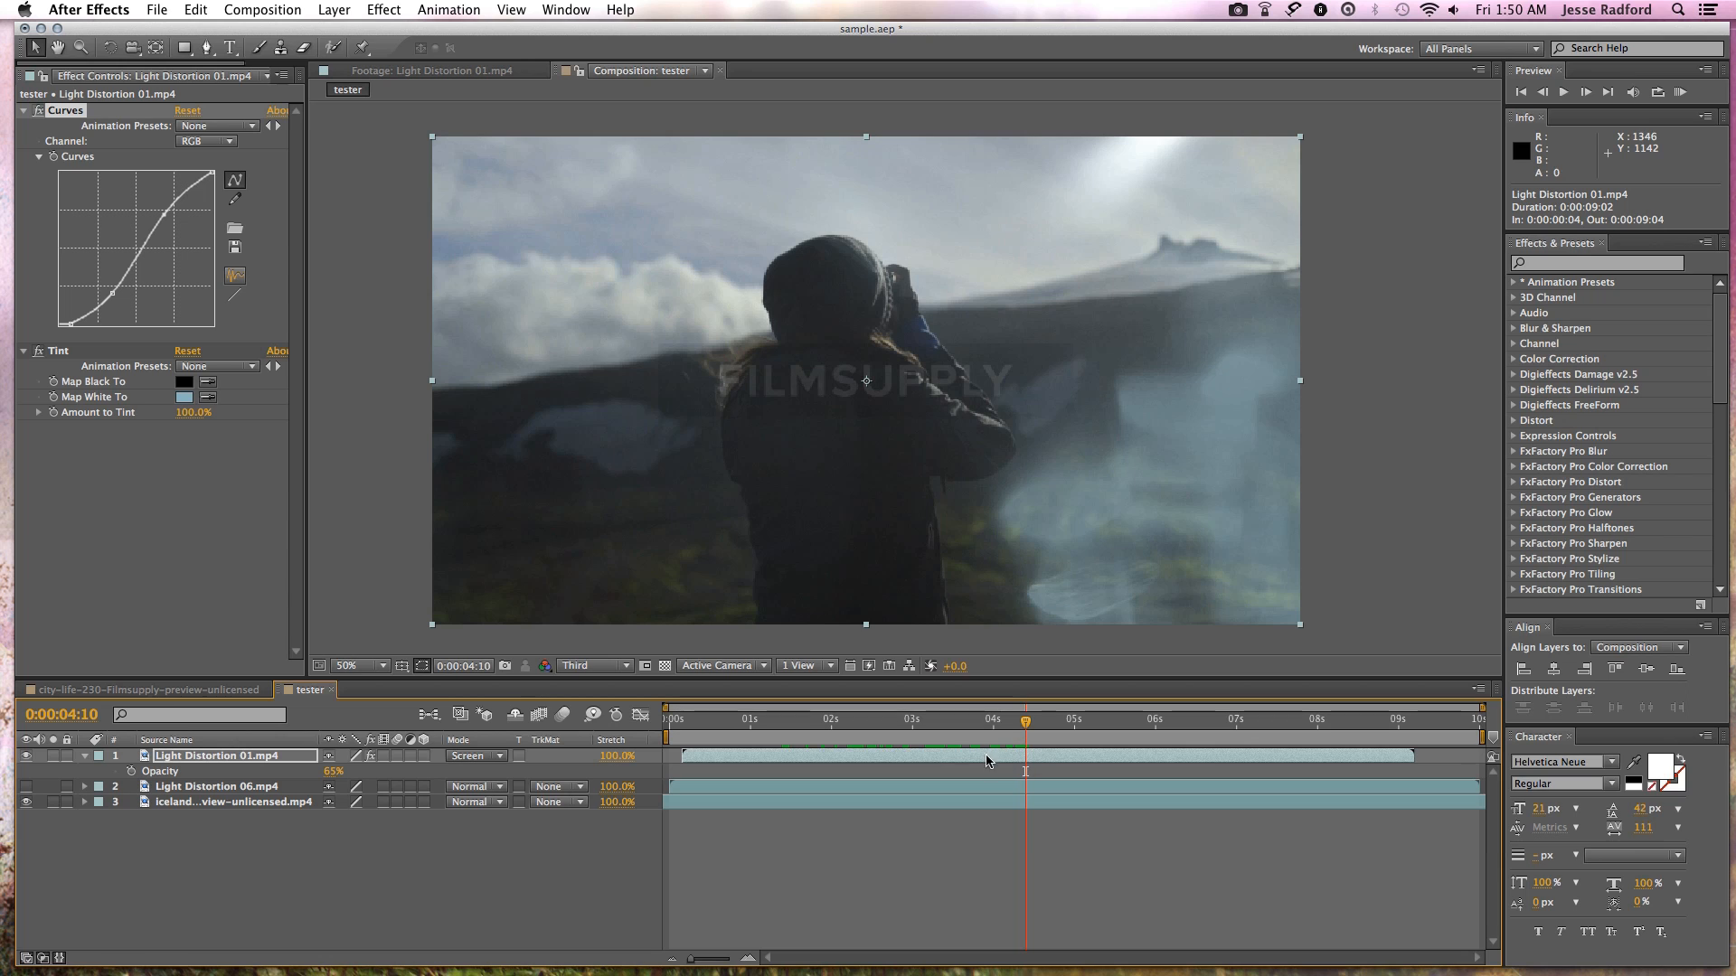
- Flatten the Light Distortion 01 curve, lifting the shadow point and lowering the highlight point to soften its contrast
{"action": "left_click_drag", "start_coordinate": [109, 296], "coordinate": [185, 425]}
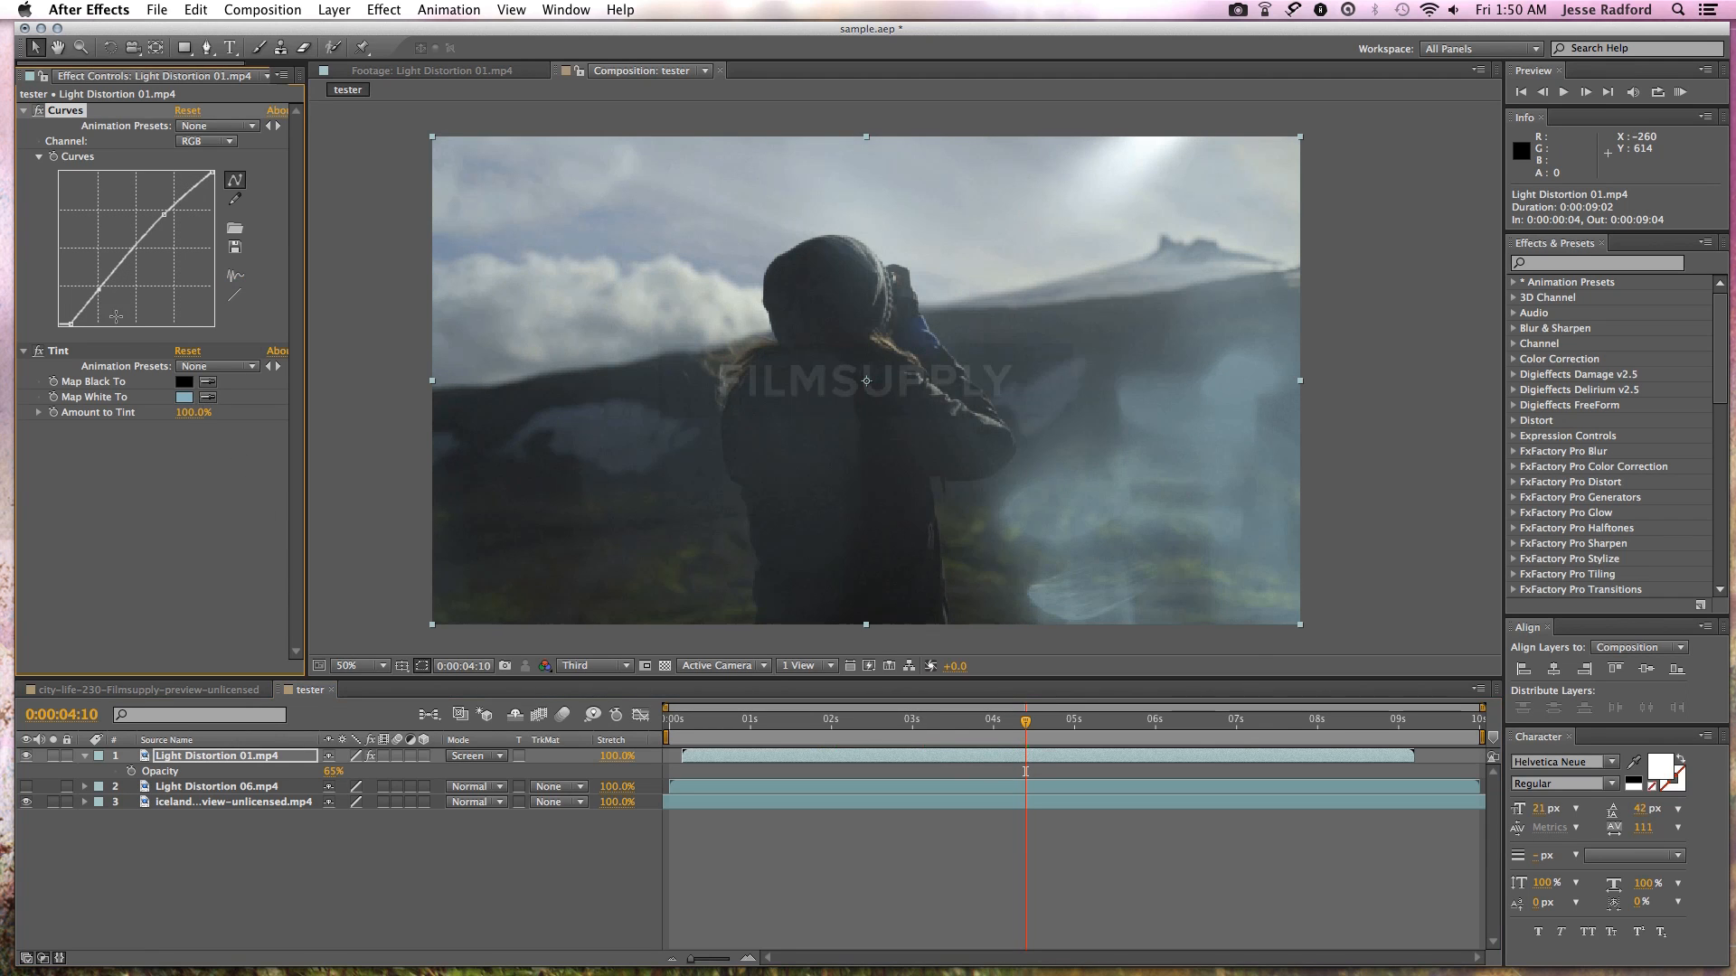
{"action": "left_click_drag", "start_coordinate": [98, 291], "coordinate": [106, 292]}
{"action": "left_click_drag", "start_coordinate": [165, 212], "coordinate": [168, 220]}
- Shift the Tint effect's white mapping to a paler, more violet blue and deselect the Light Distortion 01 layer
{"action": "left_click", "coordinate": [185, 397]}
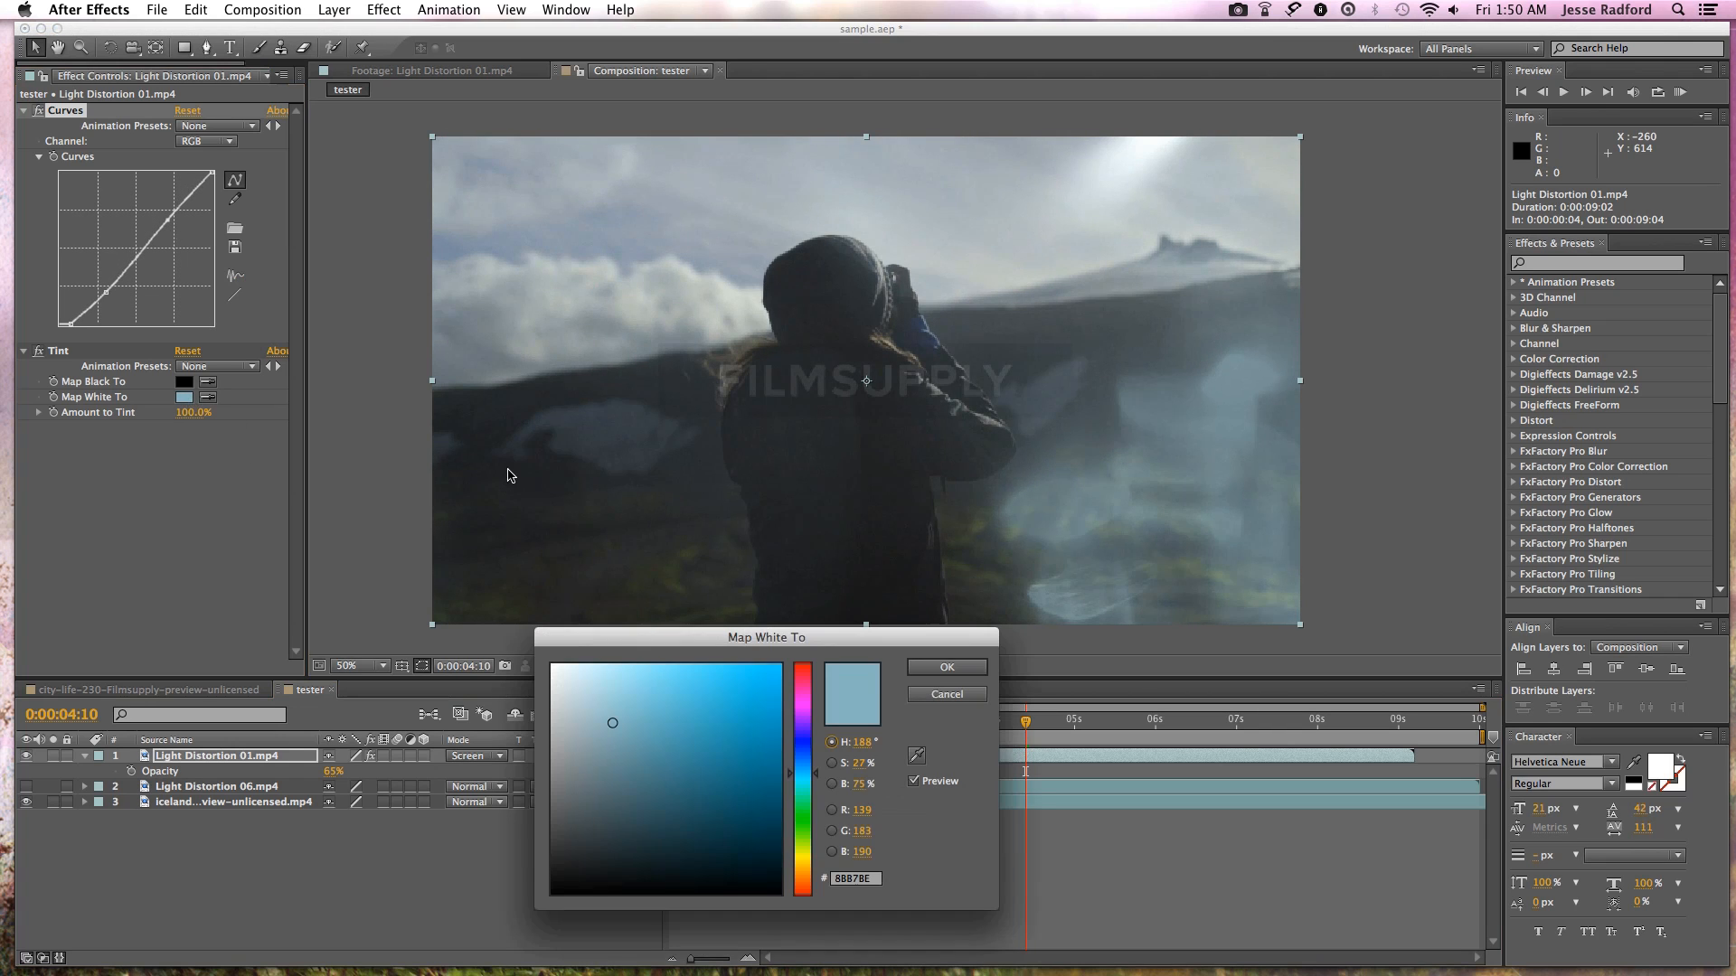
{"action": "mouse_move", "coordinate": [616, 719]}
{"action": "left_mouse_down"}
{"action": "mouse_move", "coordinate": [590, 709]}
{"action": "mouse_move", "coordinate": [604, 717]}
{"action": "left_mouse_up"}
{"action": "left_click_drag", "start_coordinate": [819, 783], "coordinate": [814, 758]}
{"action": "left_click", "coordinate": [932, 668]}
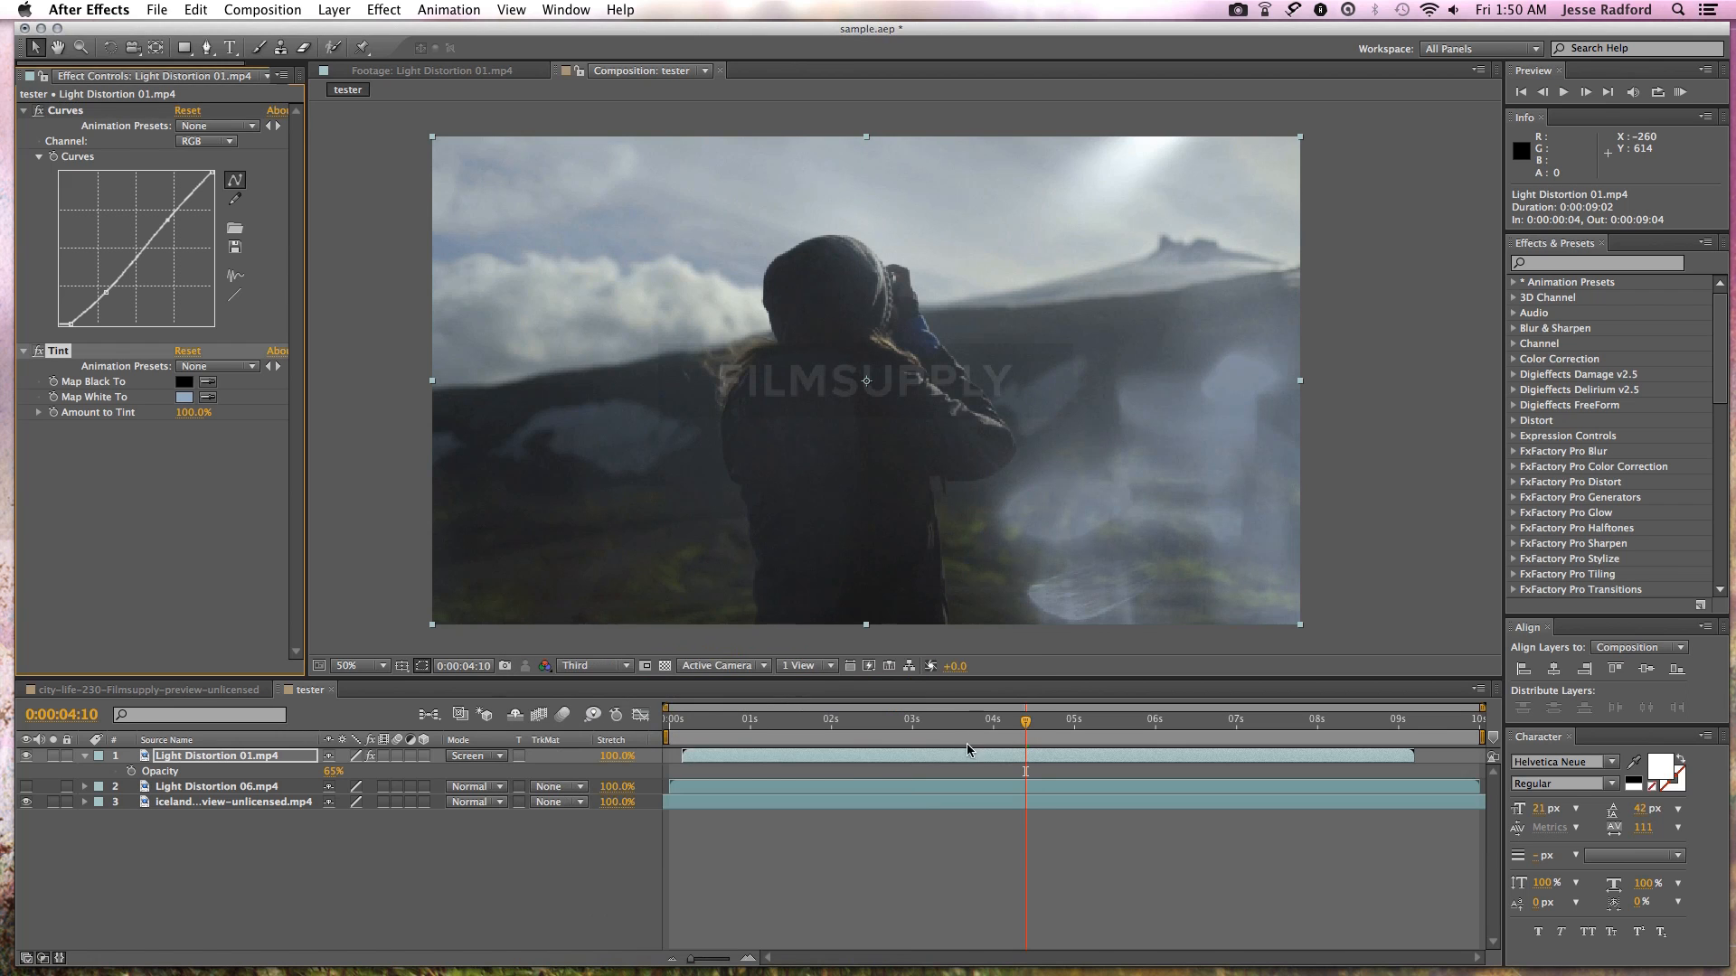
{"action": "left_click", "coordinate": [287, 855]}
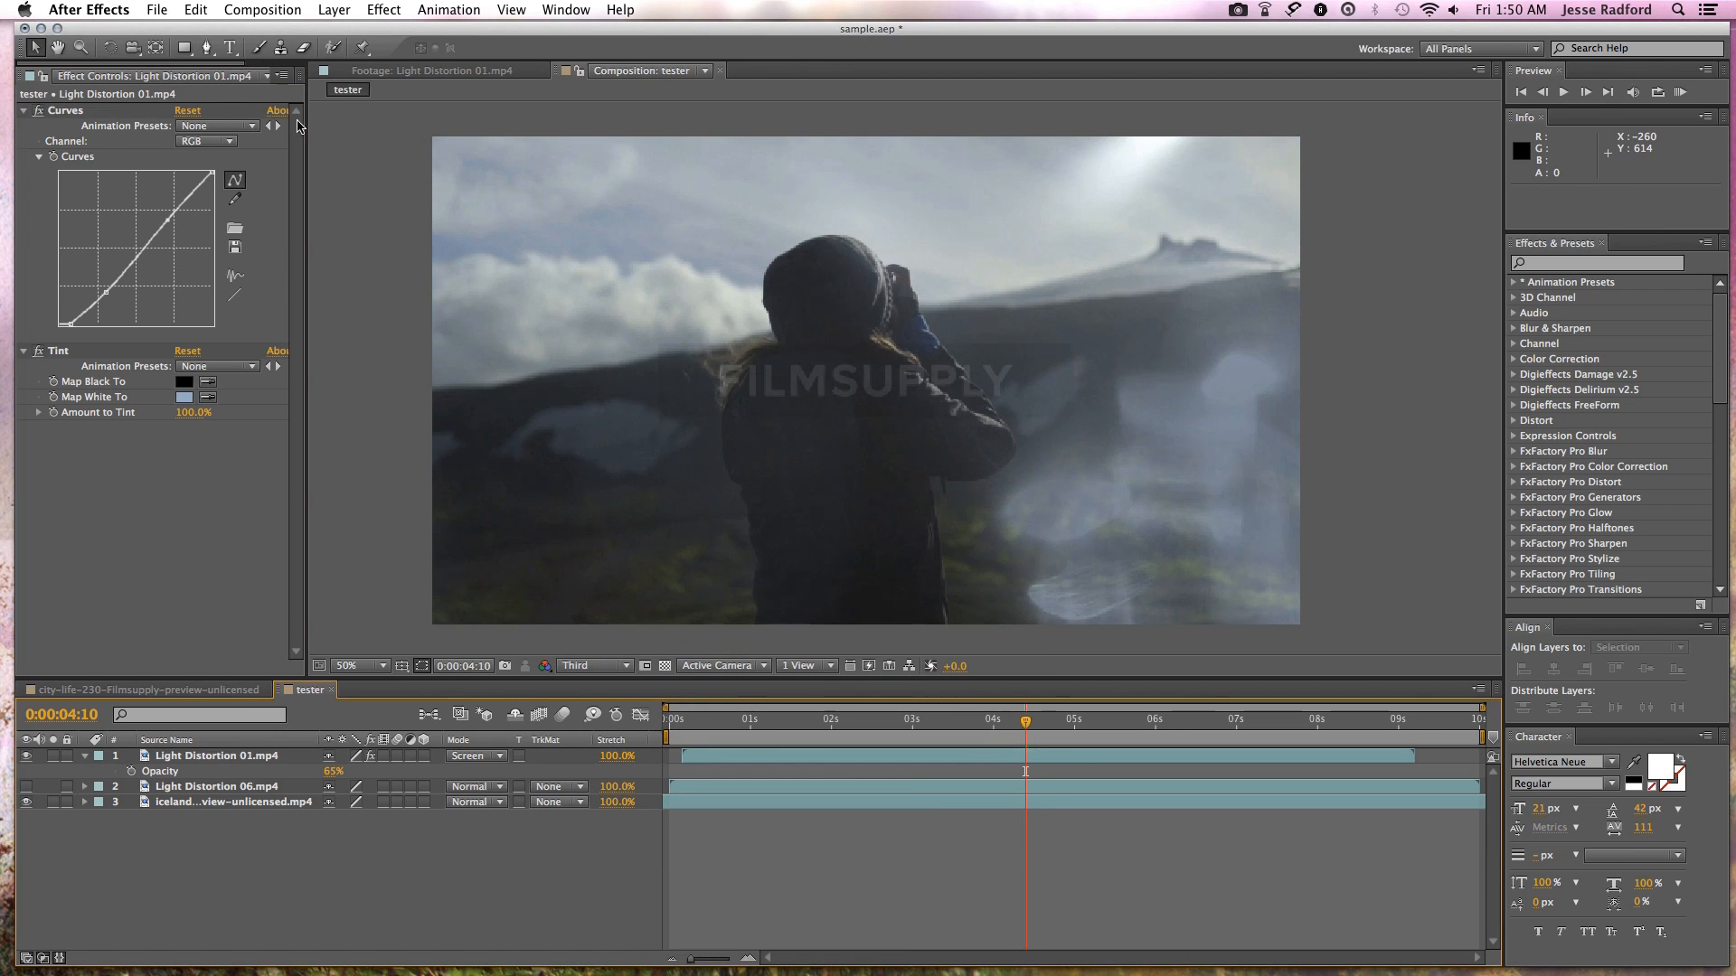
- Widen the project file list and add Soft Afternoon Sun from the sunlight folder as the top layer of tester
{"action": "left_click_drag", "start_coordinate": [298, 127], "coordinate": [407, 127]}
{"action": "left_click", "coordinate": [316, 71]}
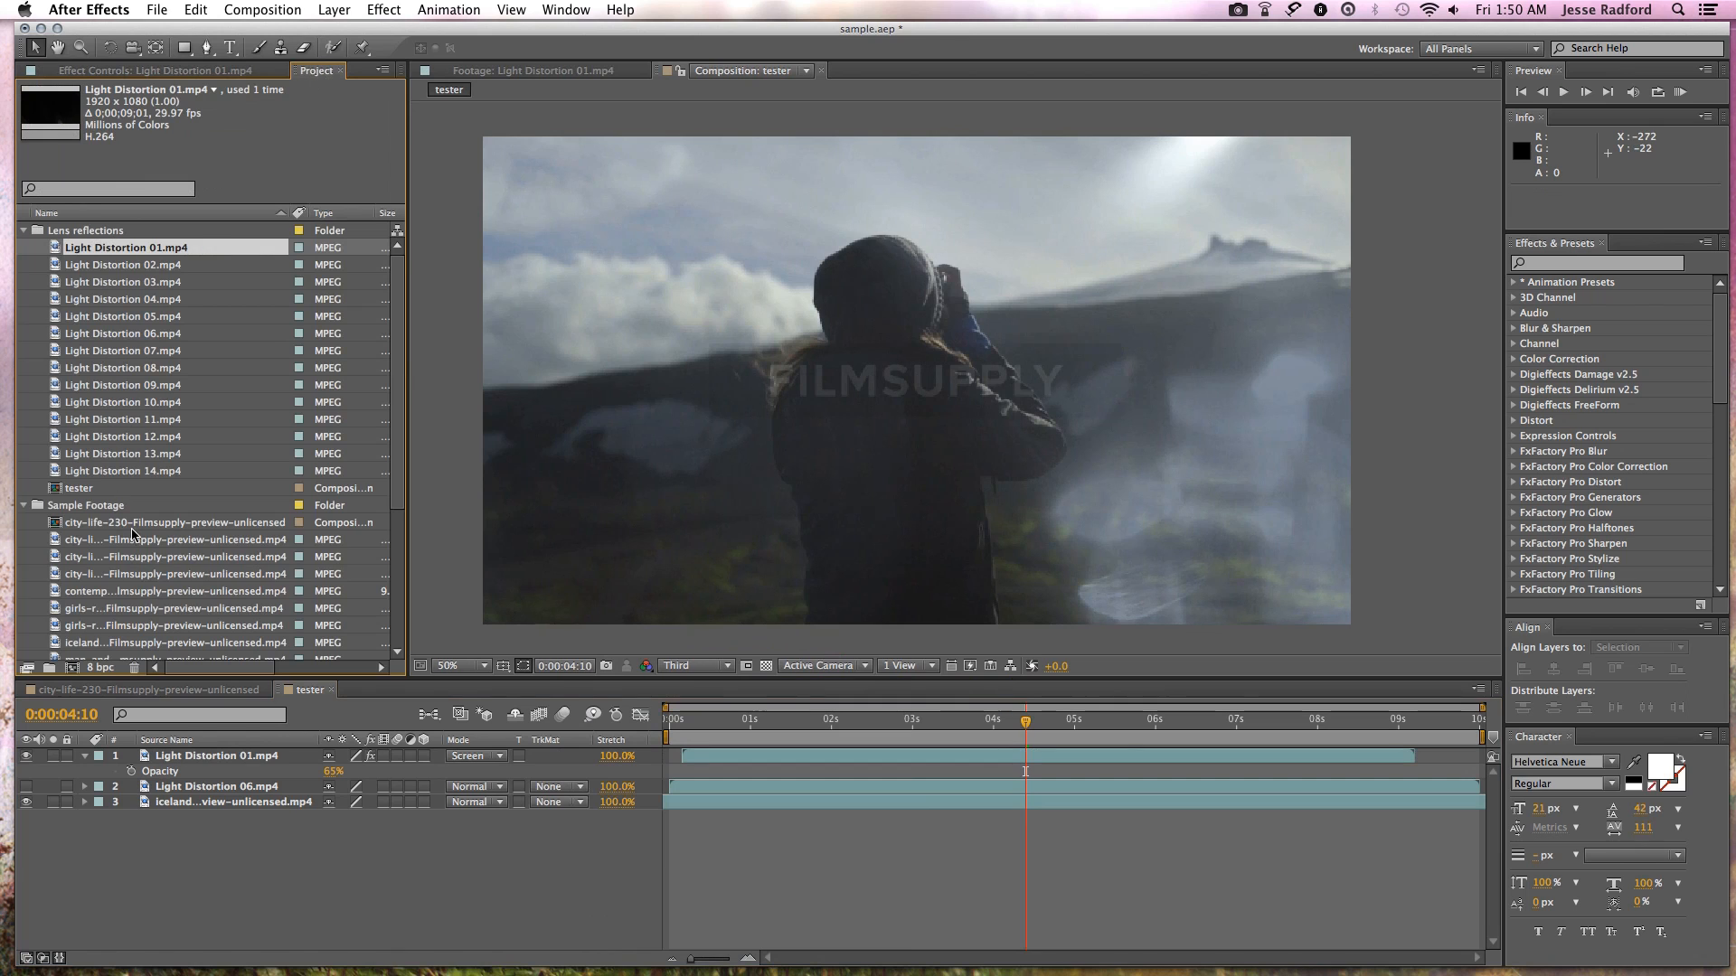
{"action": "scroll", "coordinate": [131, 597], "scroll_direction": "down", "scroll_amount": 8}
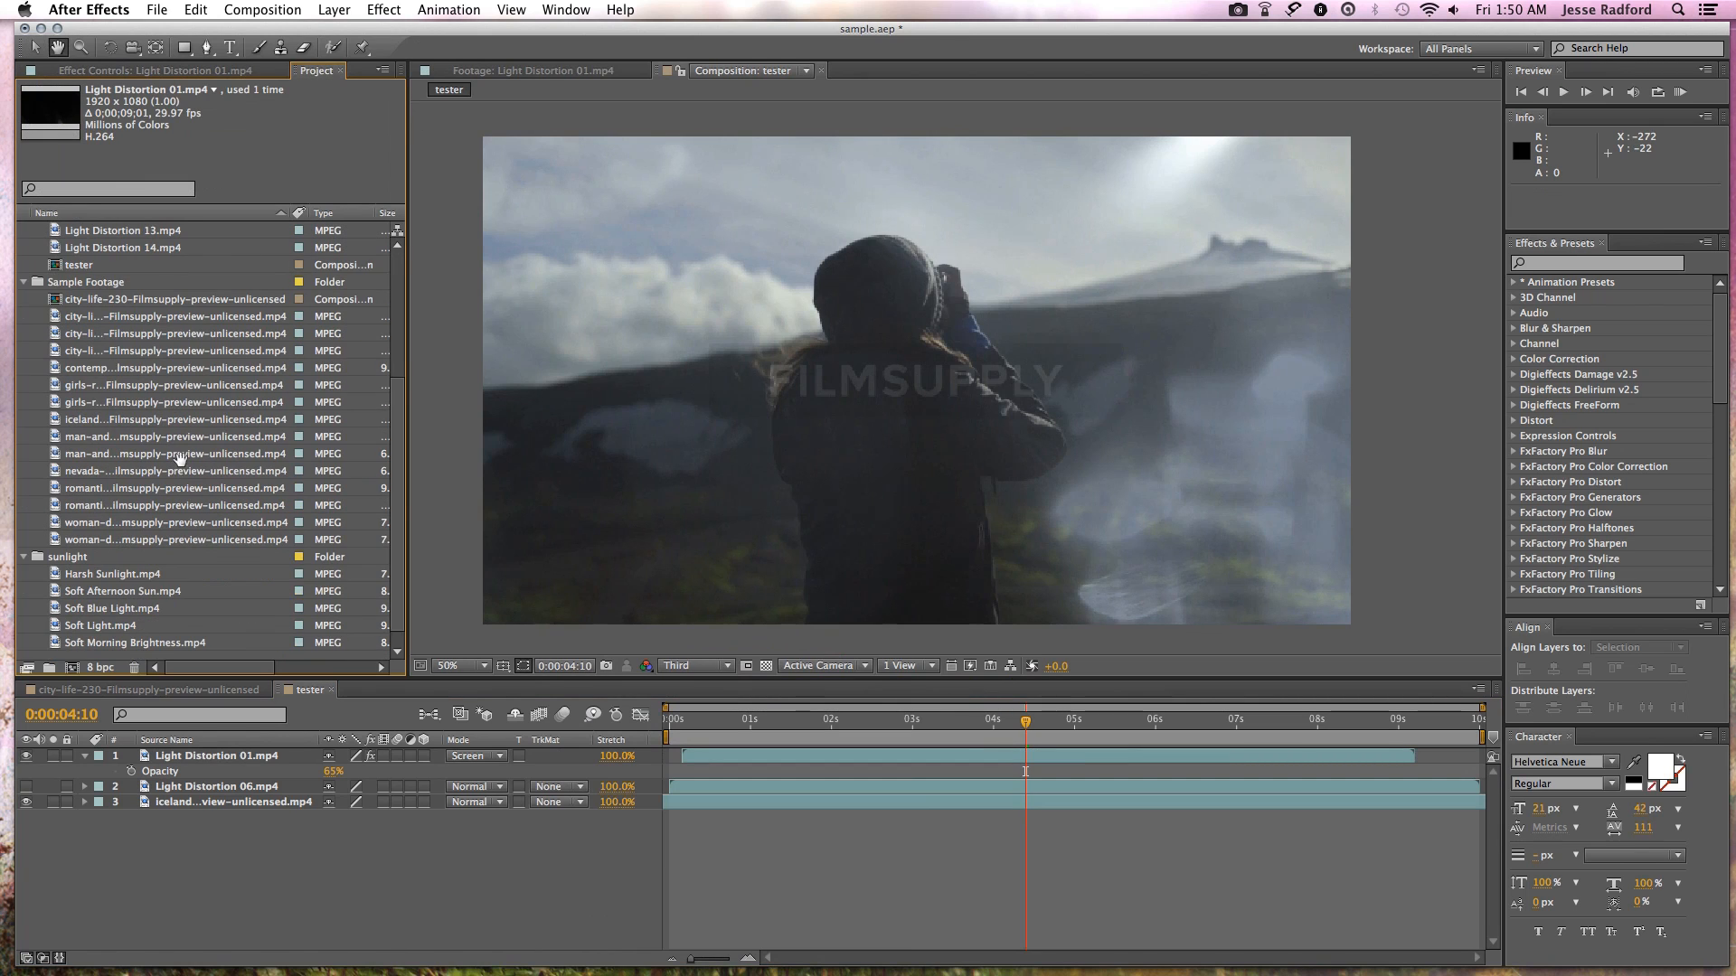
{"action": "left_click", "coordinate": [121, 579]}
{"action": "left_click", "coordinate": [108, 595]}
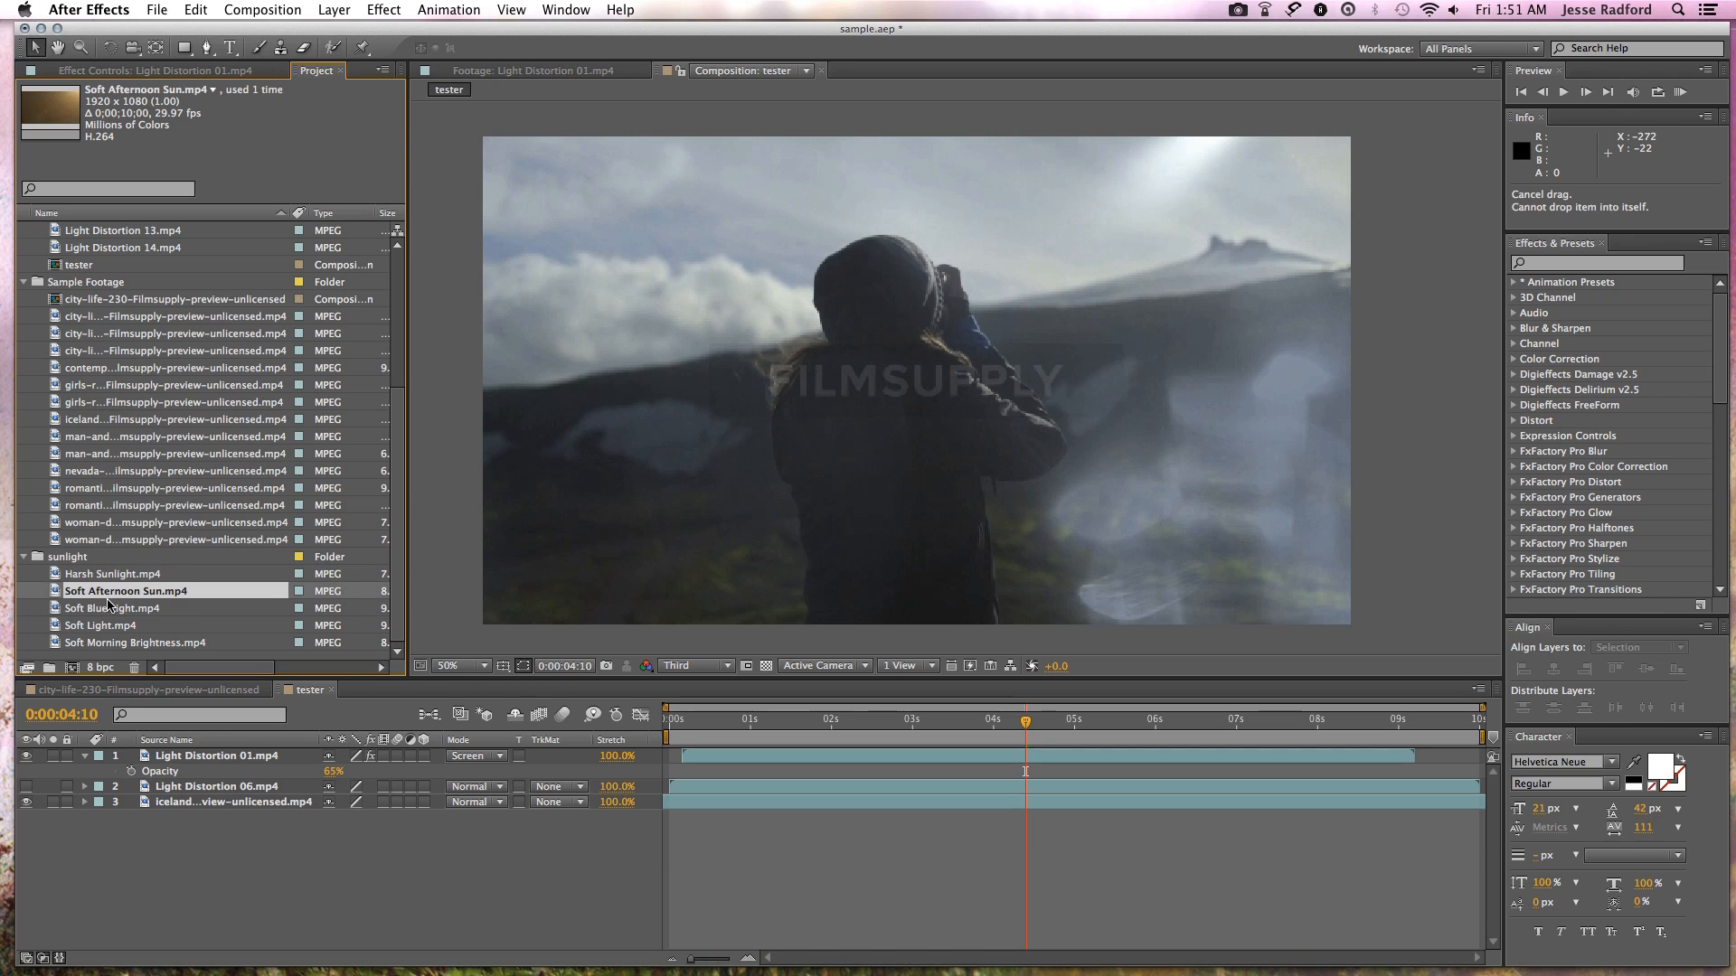
{"action": "left_click_drag", "start_coordinate": [120, 594], "coordinate": [916, 389]}
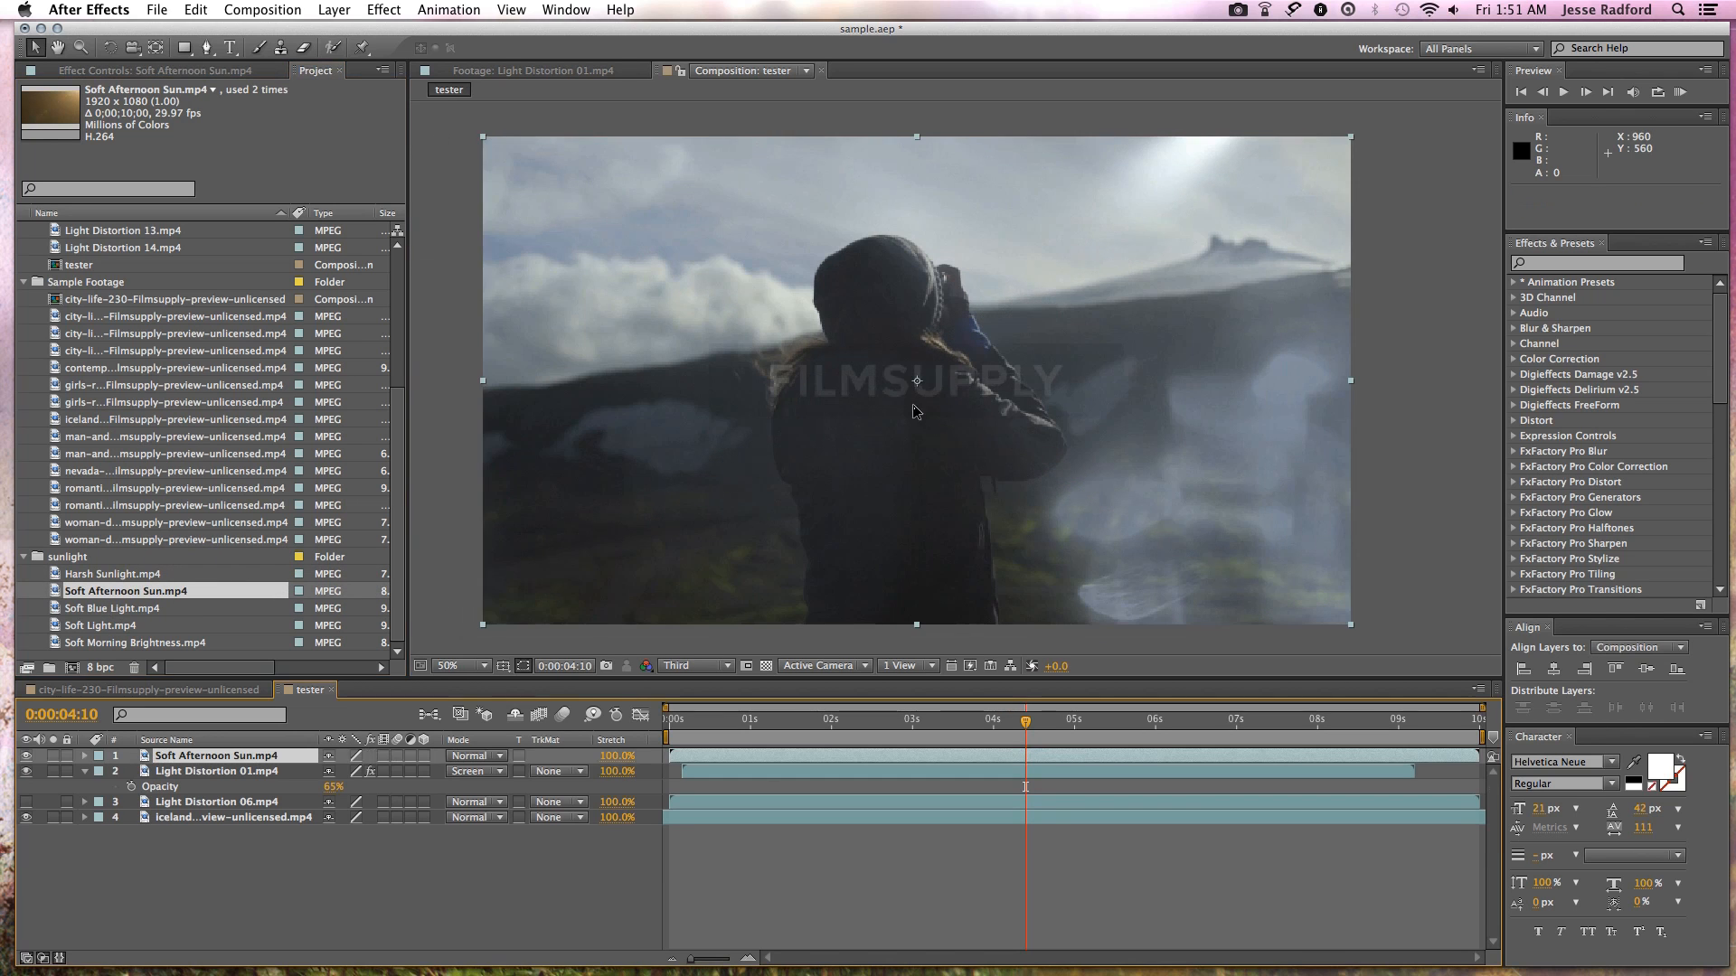
- Try Screen blending on the Soft Afternoon Sun layer, and set its blending mode to Add
{"action": "left_click", "coordinate": [488, 755]}
{"action": "left_click", "coordinate": [506, 458]}
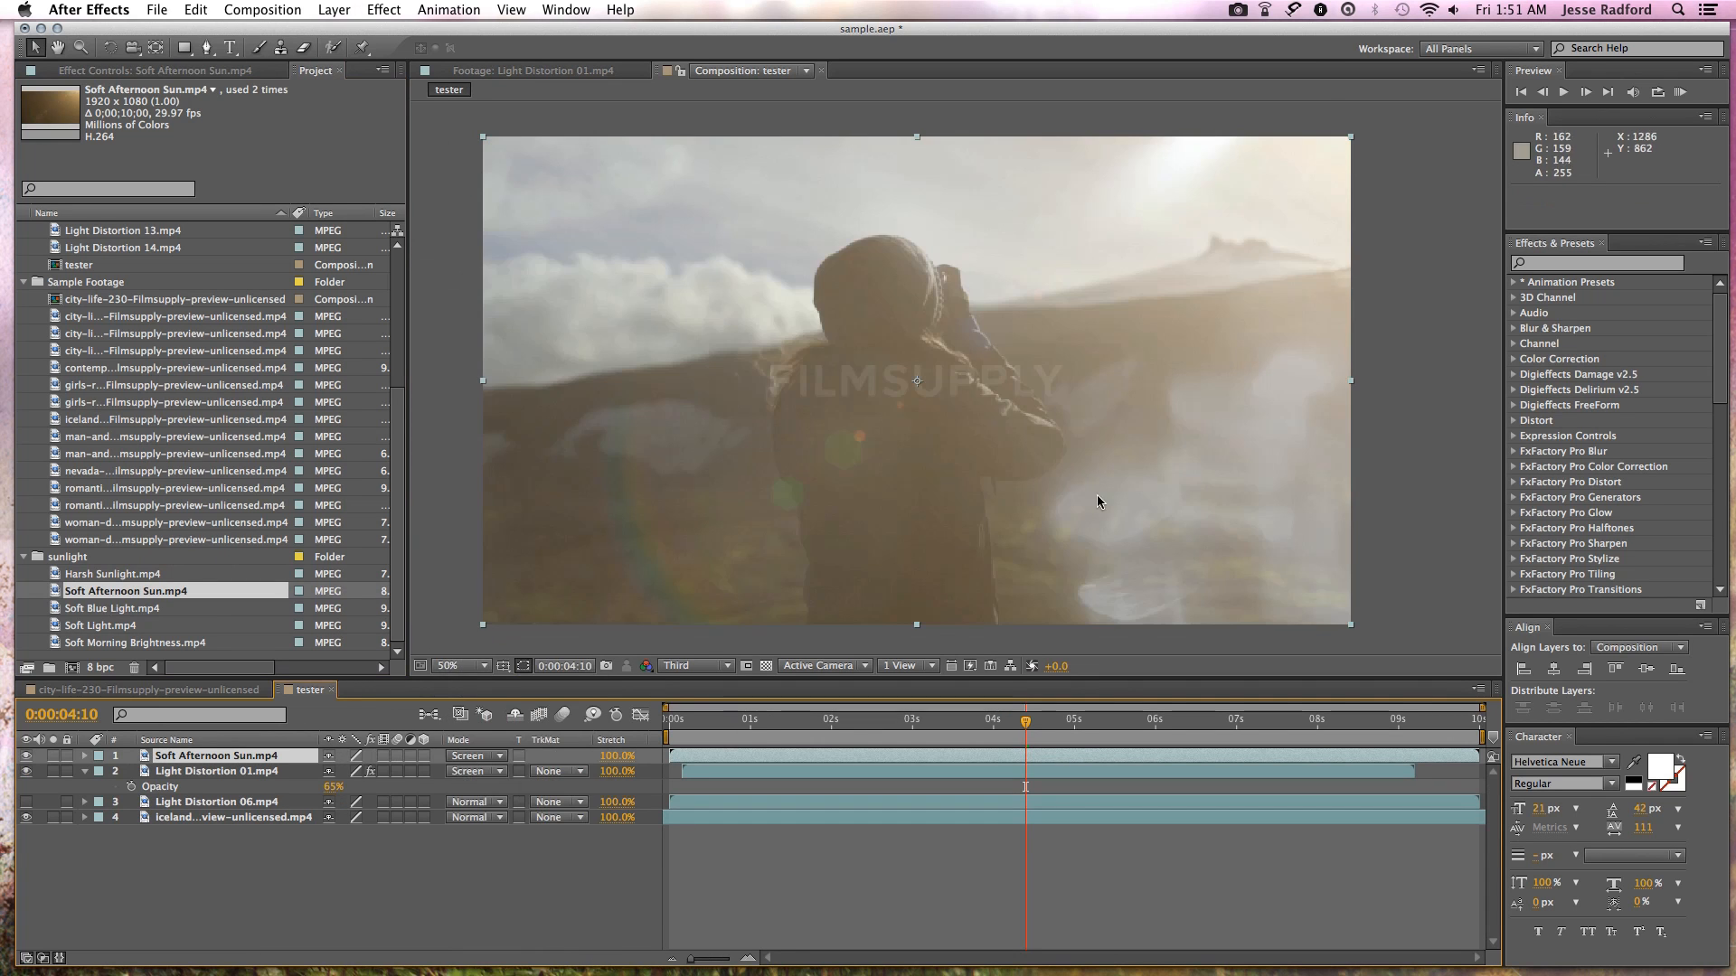
{"action": "left_click", "coordinate": [497, 759]}
{"action": "left_click", "coordinate": [511, 425]}
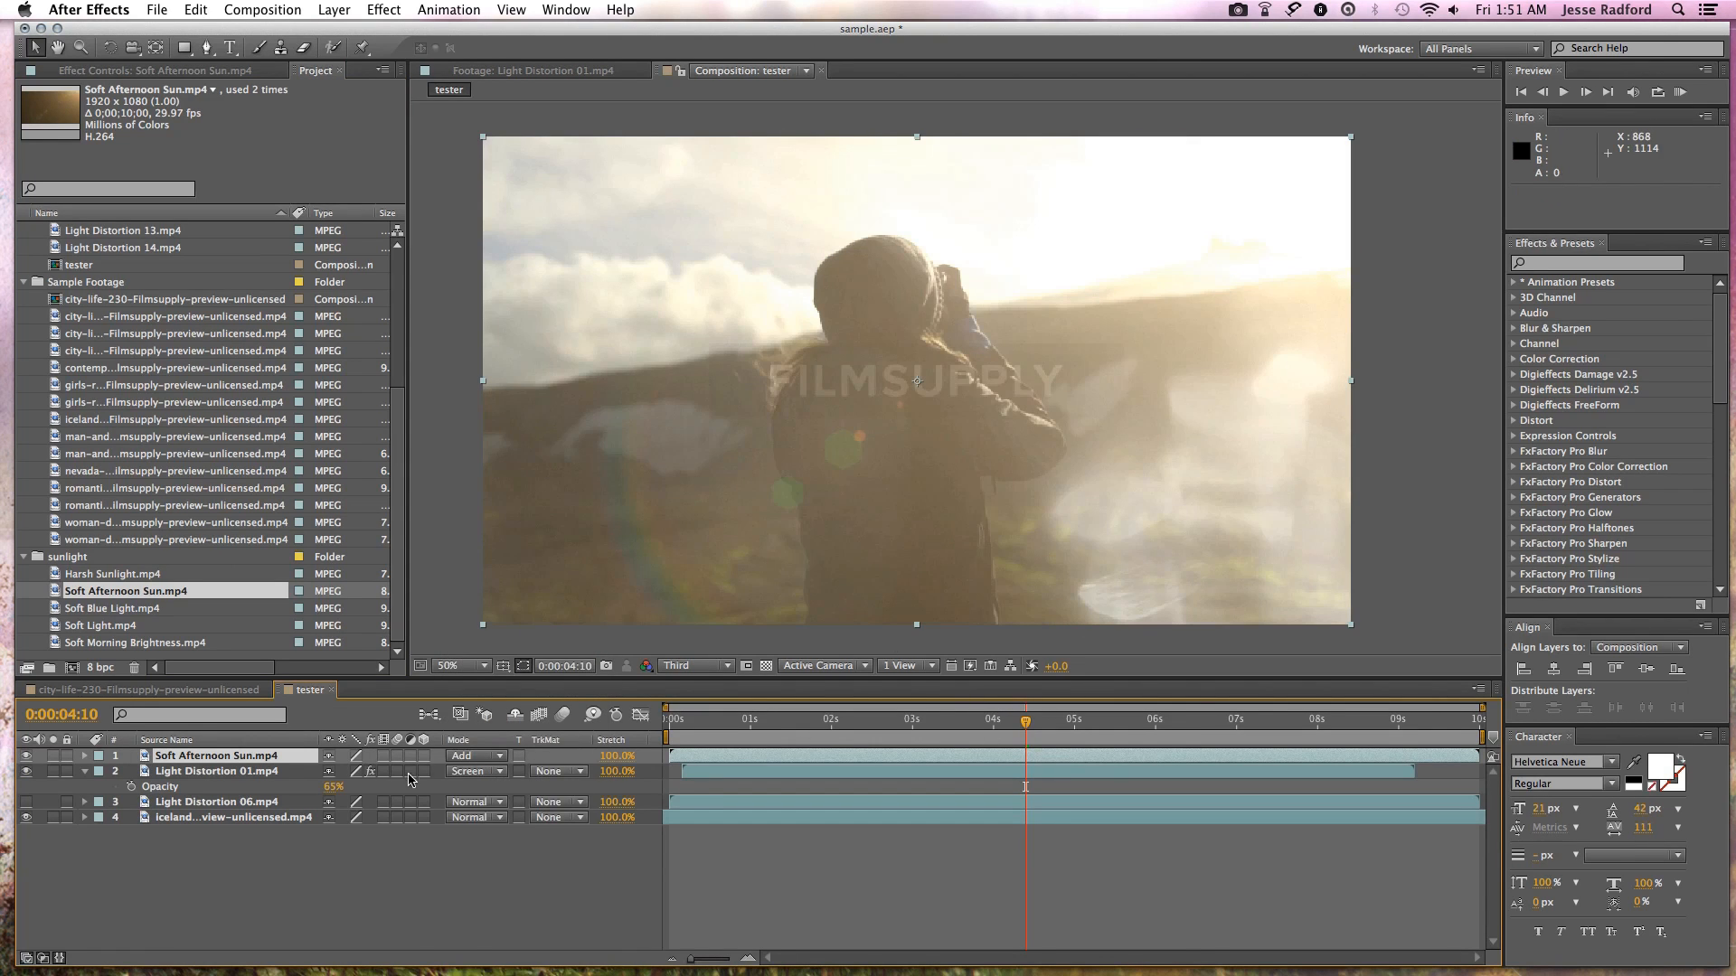
- Apply the Hue/Saturation effect to the Soft Afternoon Sun layer and lower its Master Lightness to -21
{"action": "left_click", "coordinate": [398, 11]}
{"action": "mouse_move", "coordinate": [426, 231]}
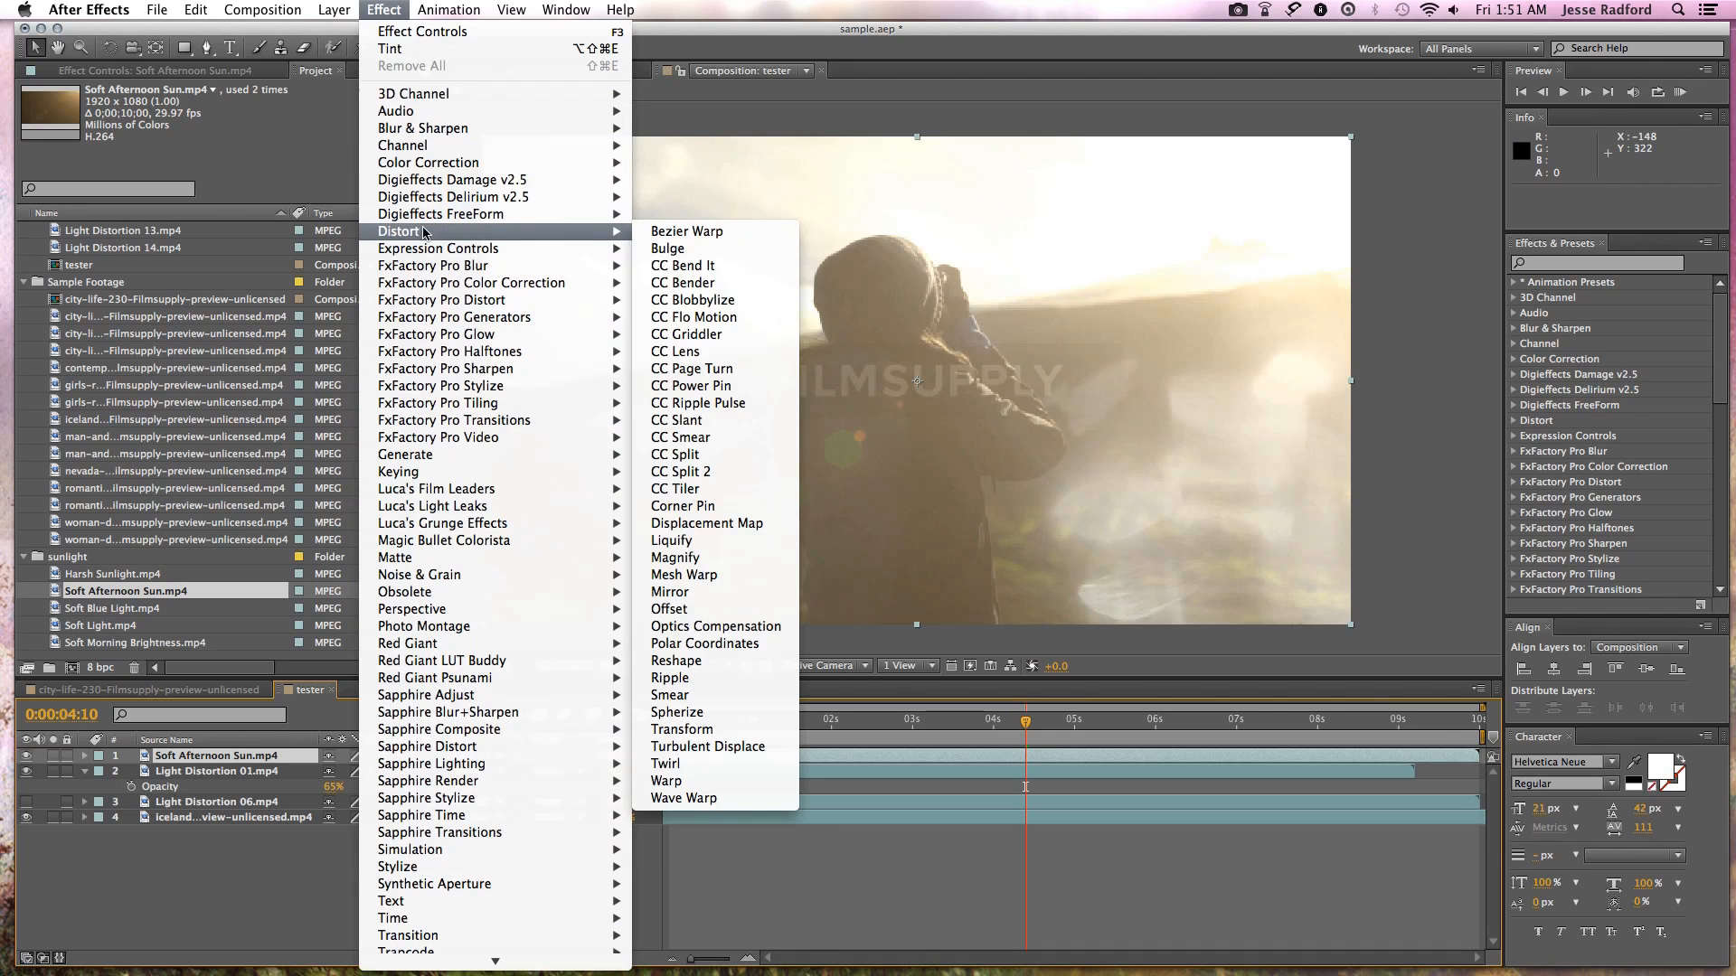
{"action": "mouse_move", "coordinate": [430, 164]}
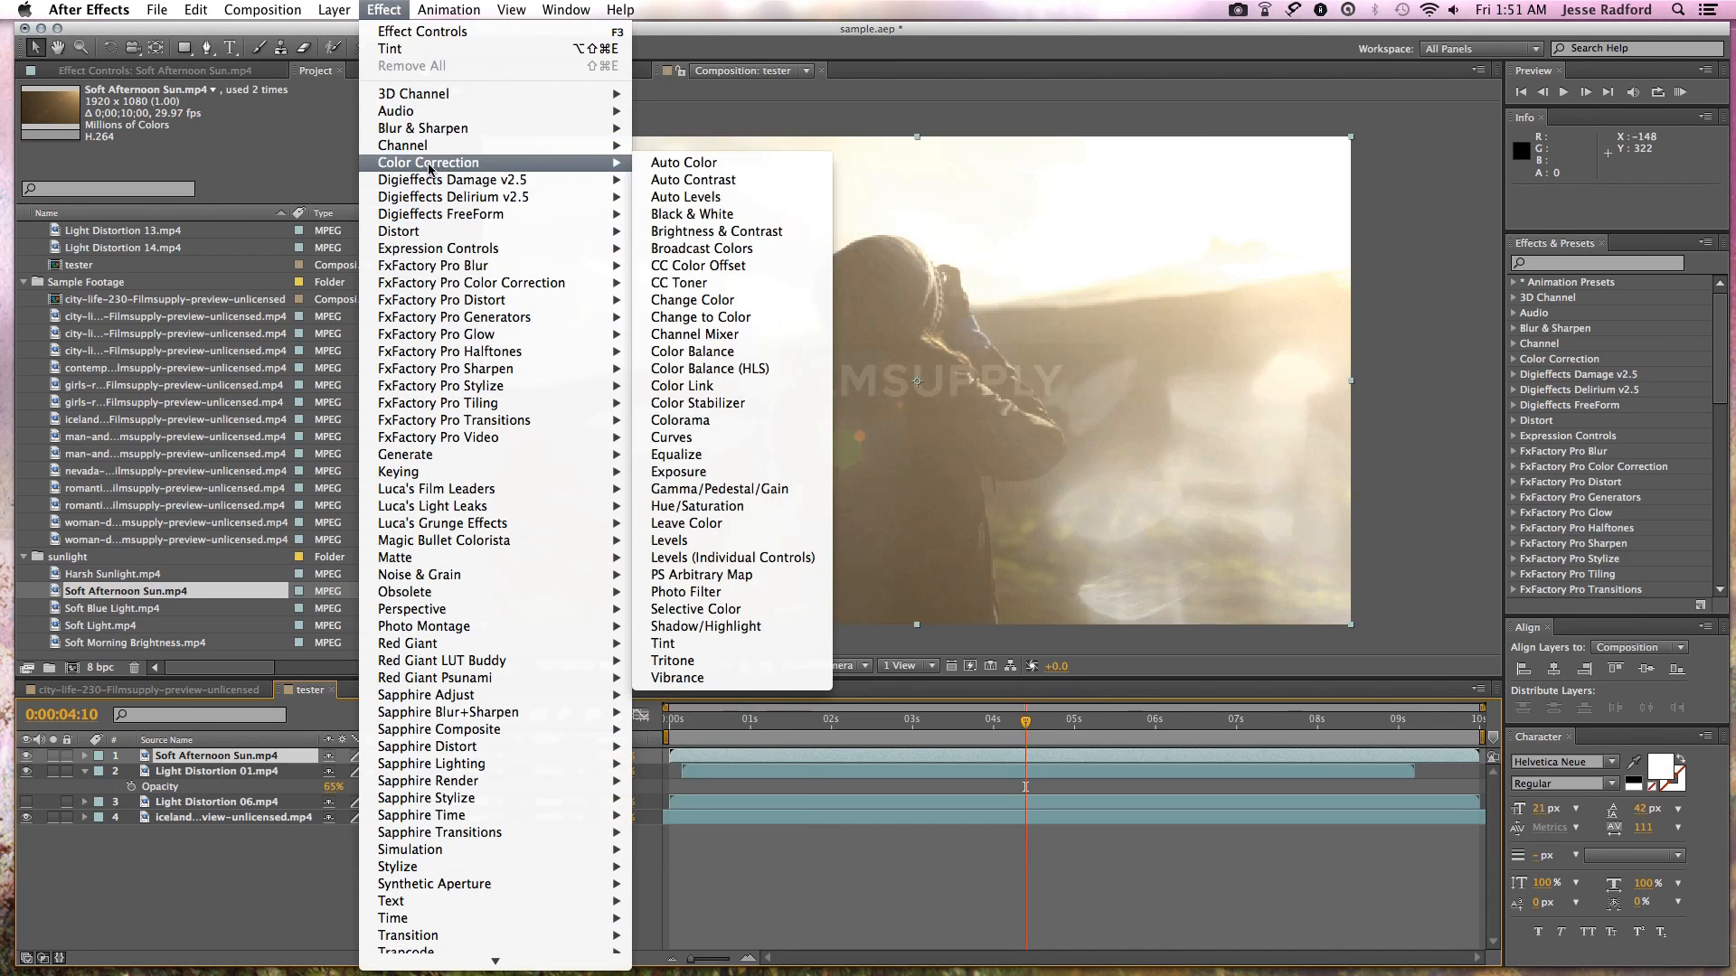
{"action": "left_click", "coordinate": [706, 507]}
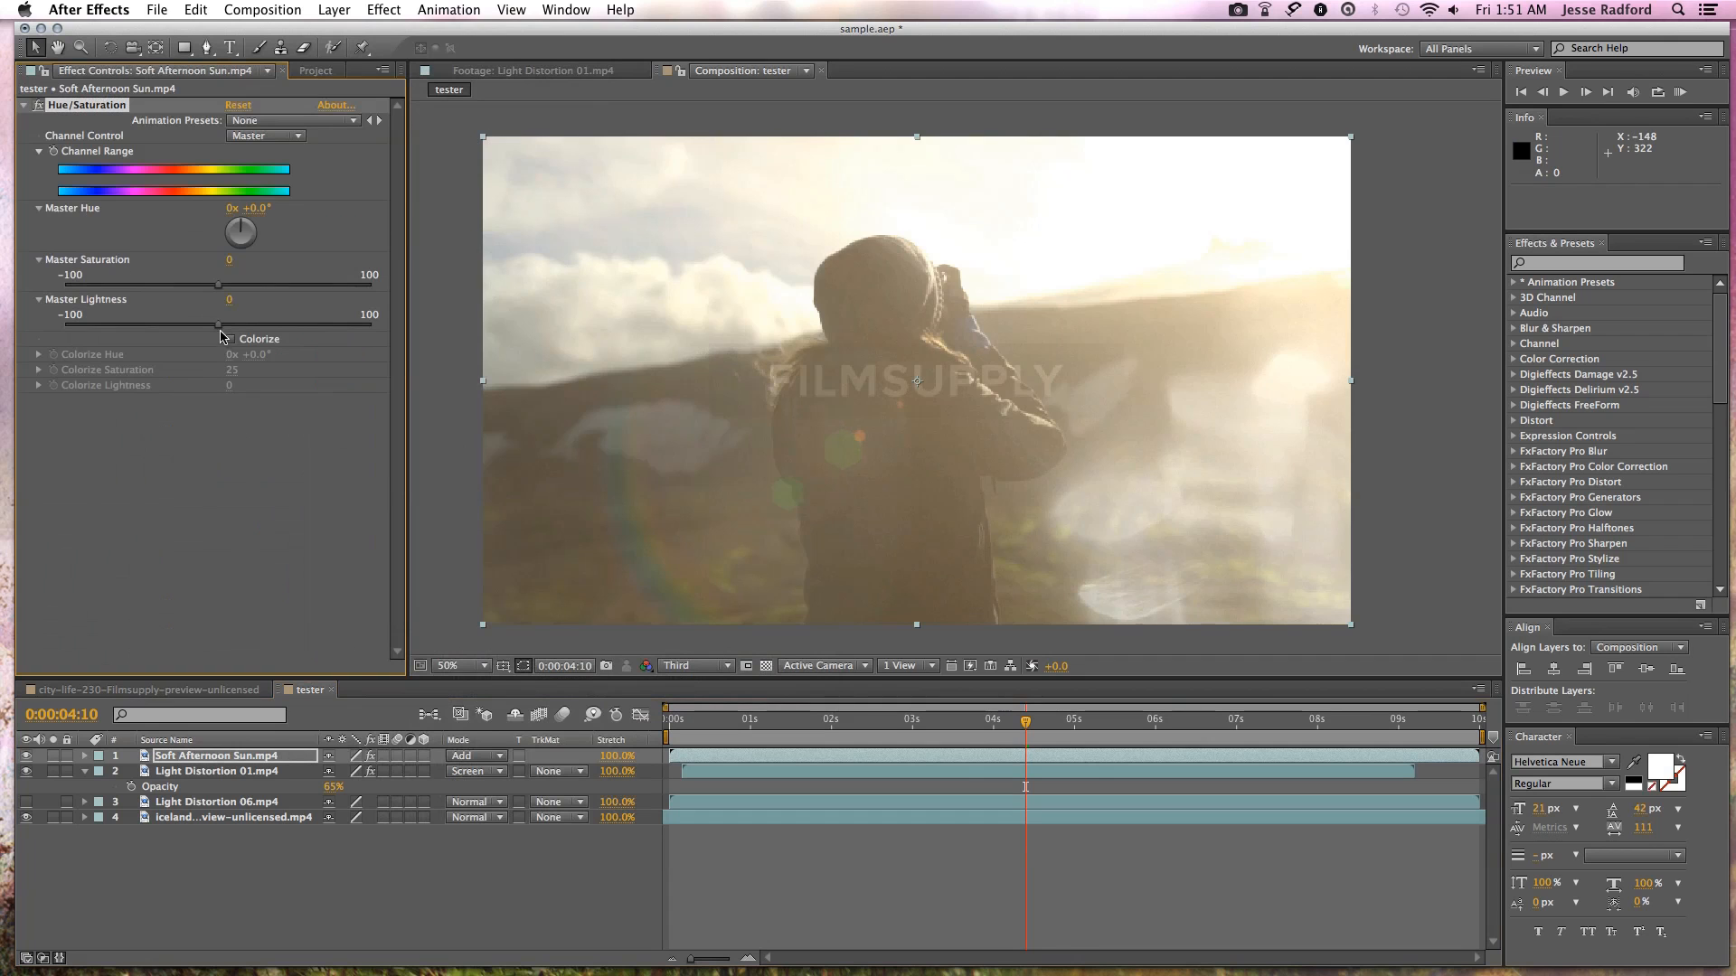
{"action": "mouse_move", "coordinate": [215, 329]}
{"action": "left_mouse_down"}
{"action": "mouse_move", "coordinate": [167, 332]}
{"action": "mouse_move", "coordinate": [187, 333]}
{"action": "left_mouse_up"}
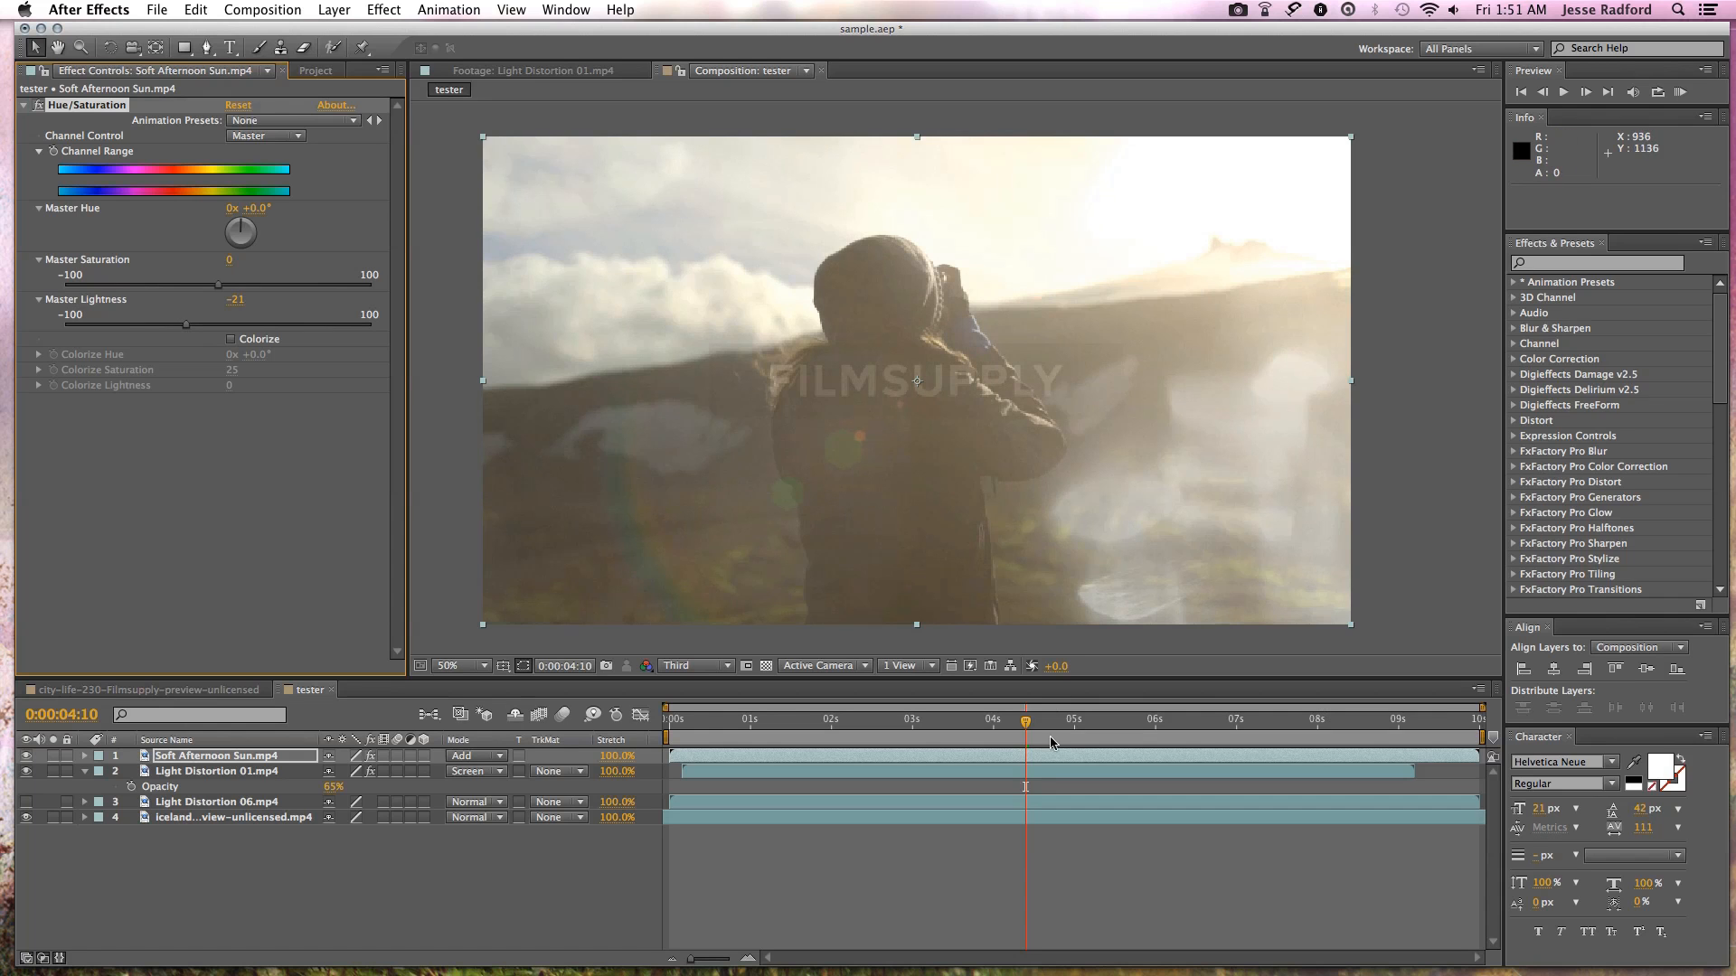
- Slide the Soft Afternoon Sun layer later in the timeline so it starts at 0:00:01:22, with the current time there
{"action": "left_click_drag", "start_coordinate": [1026, 720], "coordinate": [838, 726]}
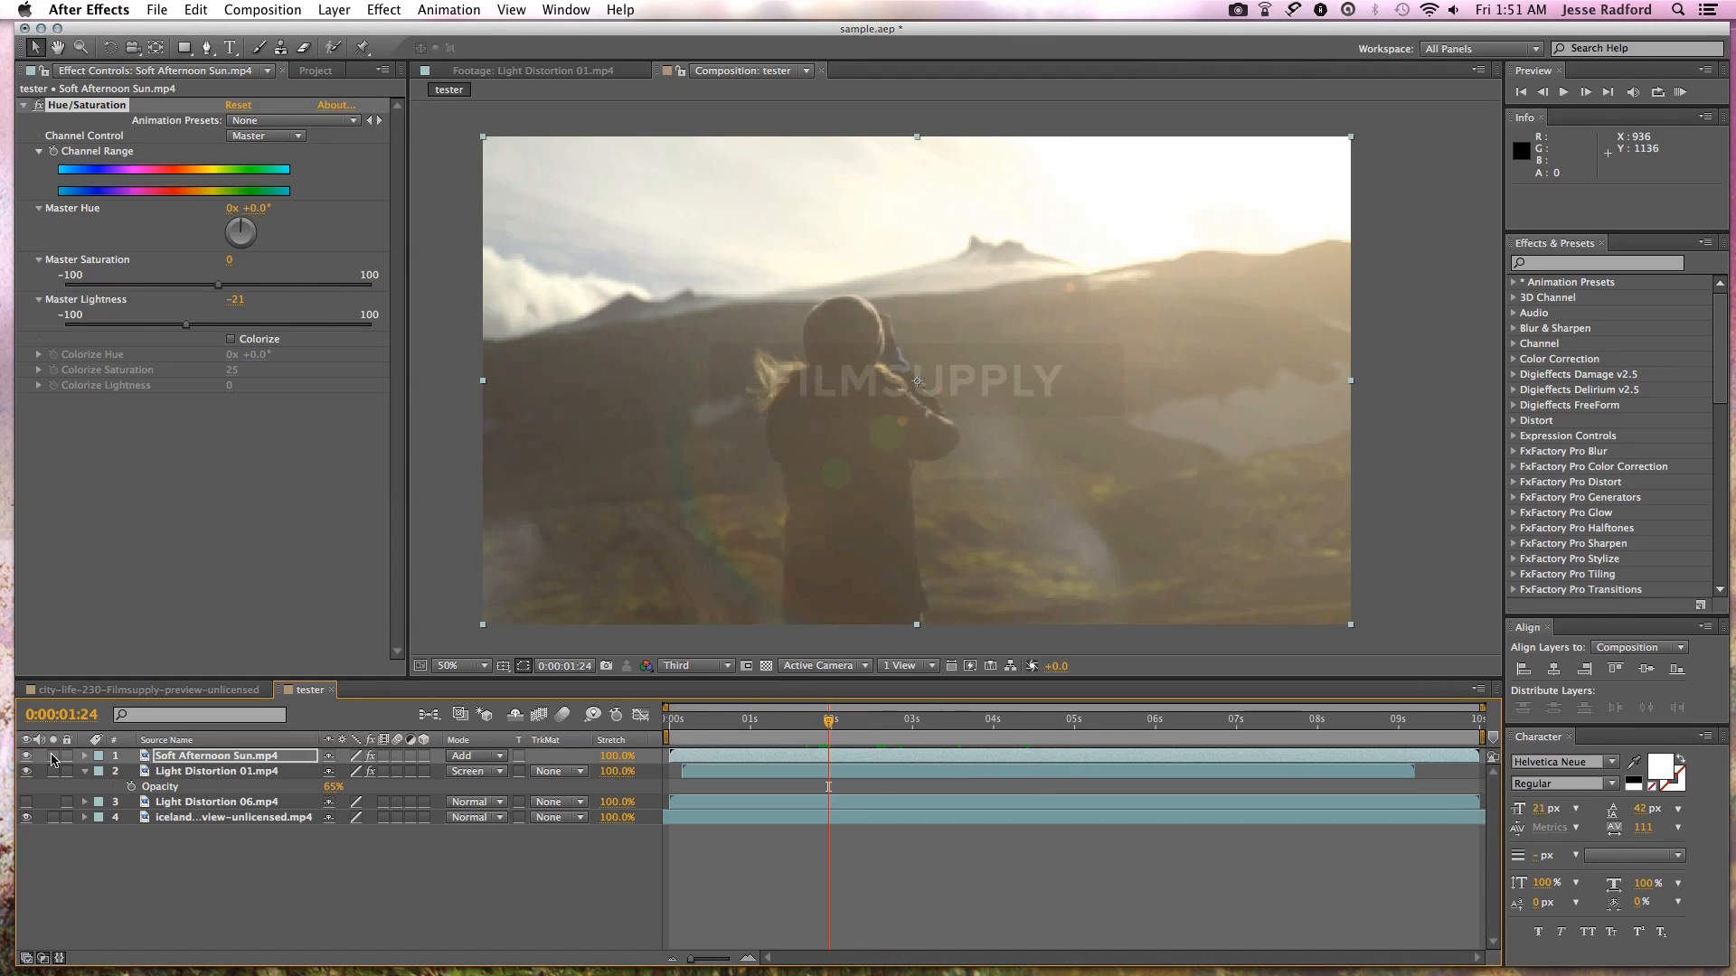
{"action": "left_click_drag", "start_coordinate": [766, 758], "coordinate": [918, 757]}
{"action": "left_click", "coordinate": [766, 721]}
{"action": "left_click_drag", "start_coordinate": [760, 721], "coordinate": [826, 731]}
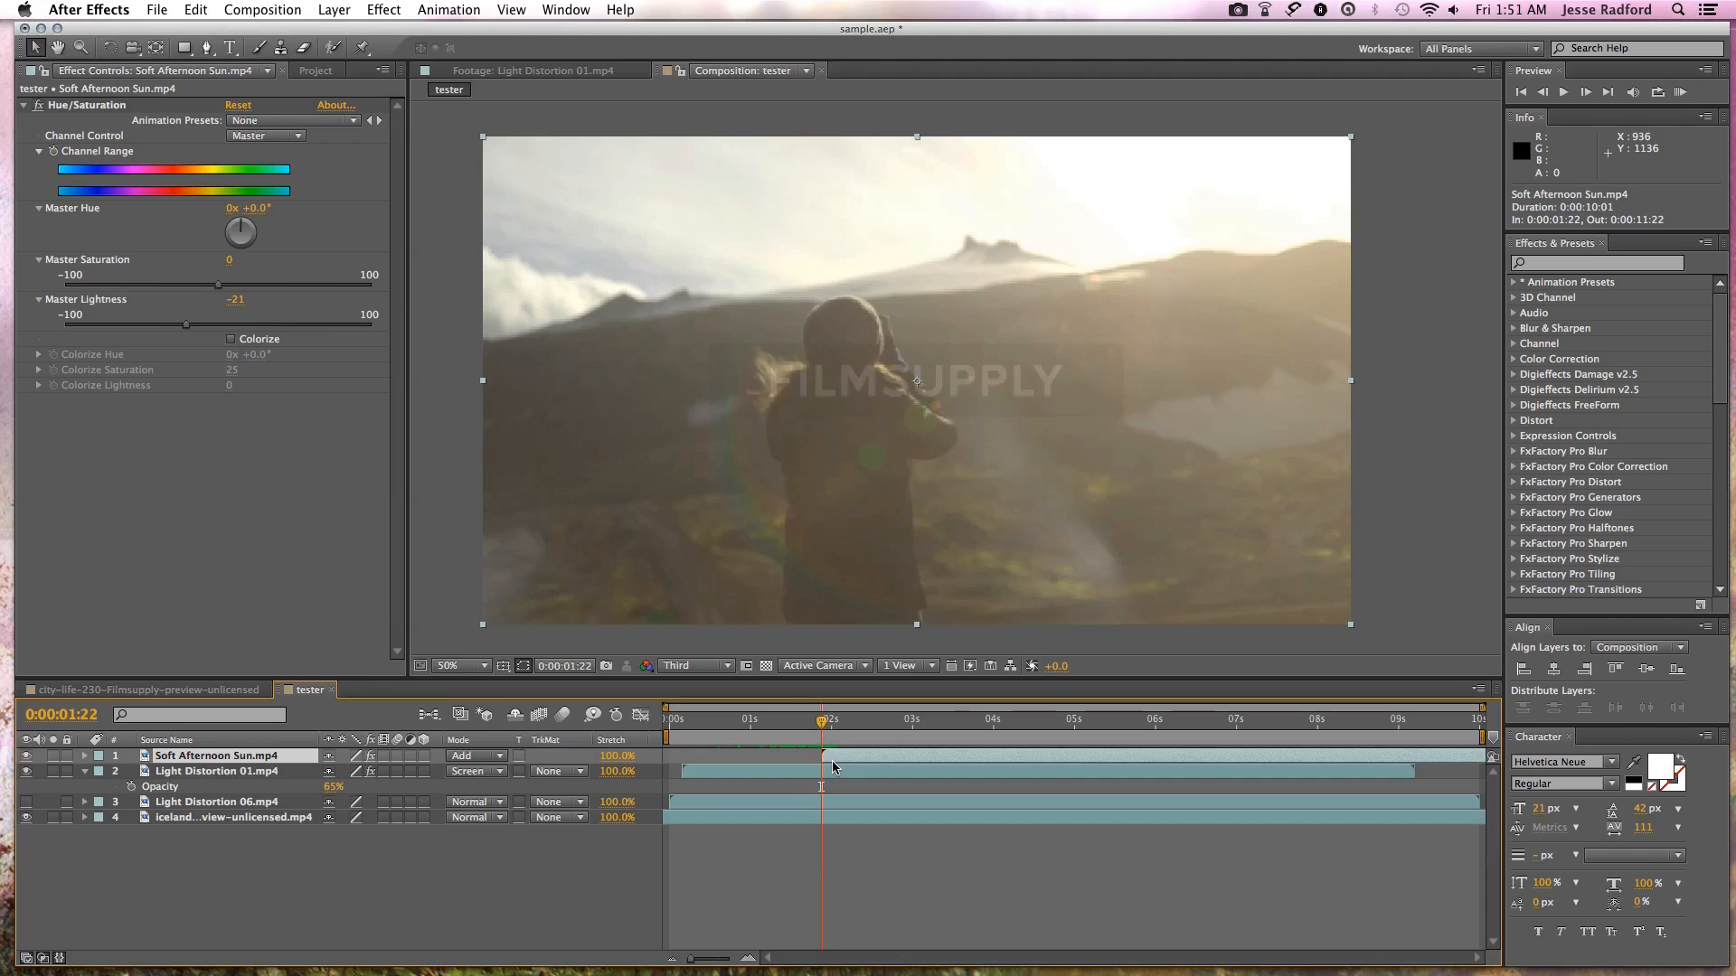
- Keyframe the Soft Afternoon Sun layer's opacity from 0% at 0:00:01:22 to 100% at 0:00:02:11
{"action": "key", "text": "t"}
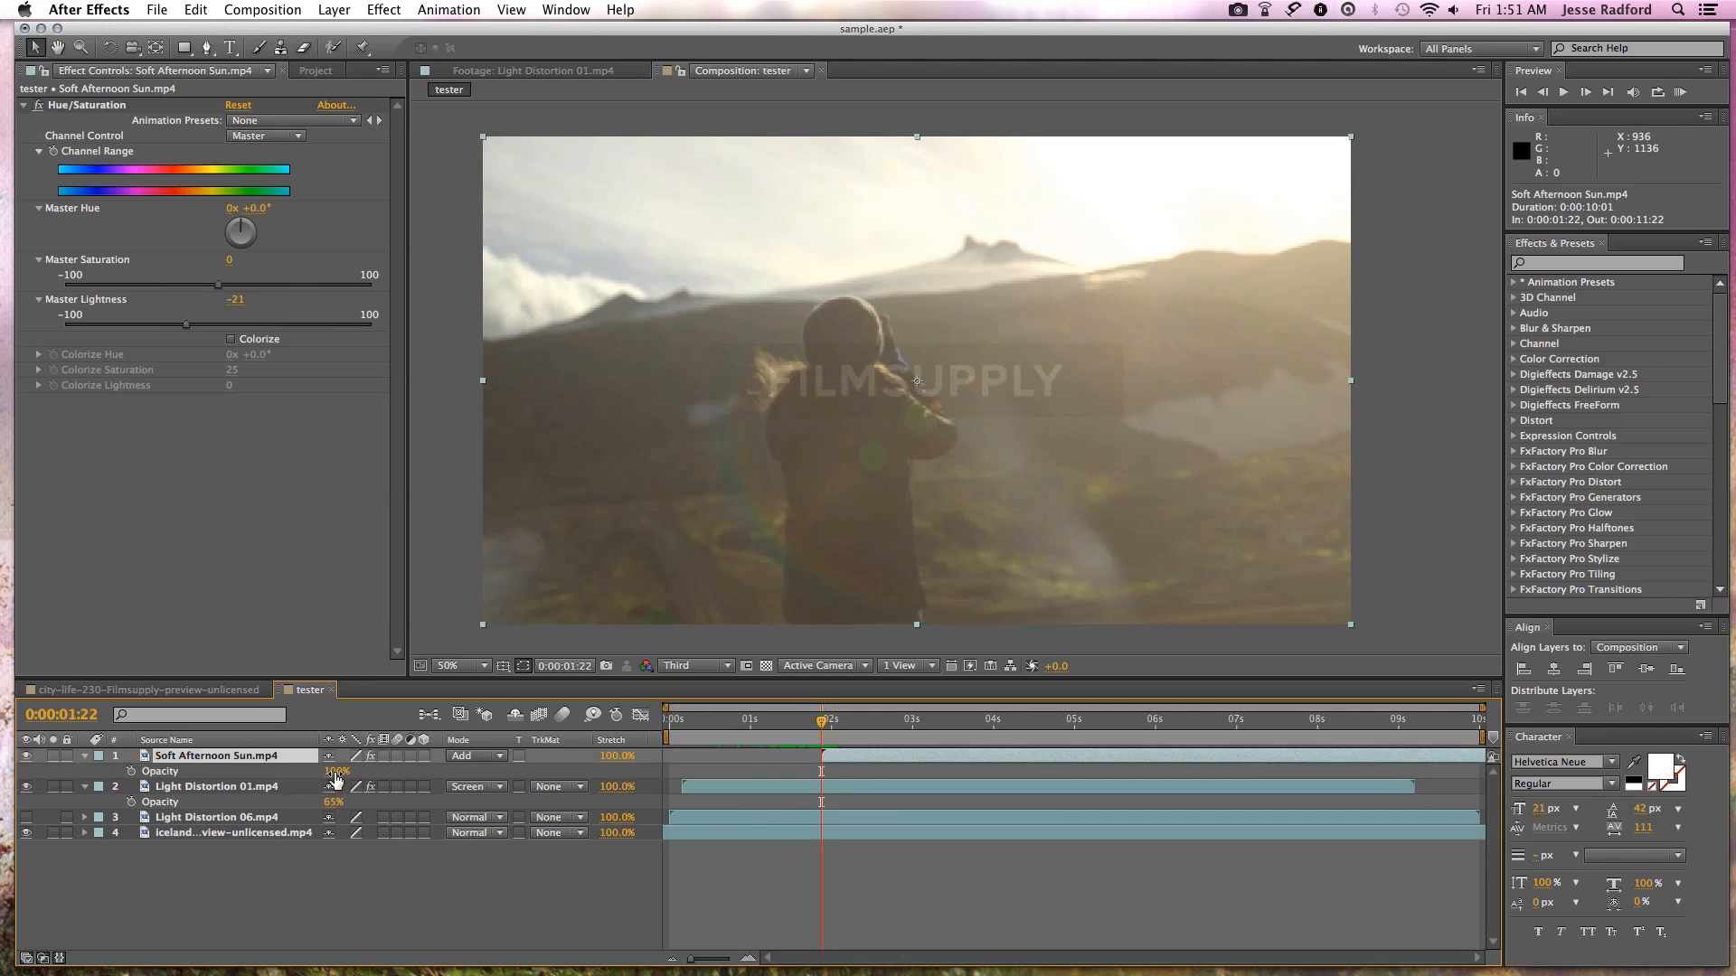
{"action": "left_click_drag", "start_coordinate": [336, 777], "coordinate": [325, 772]}
{"action": "left_click", "coordinate": [131, 771]}
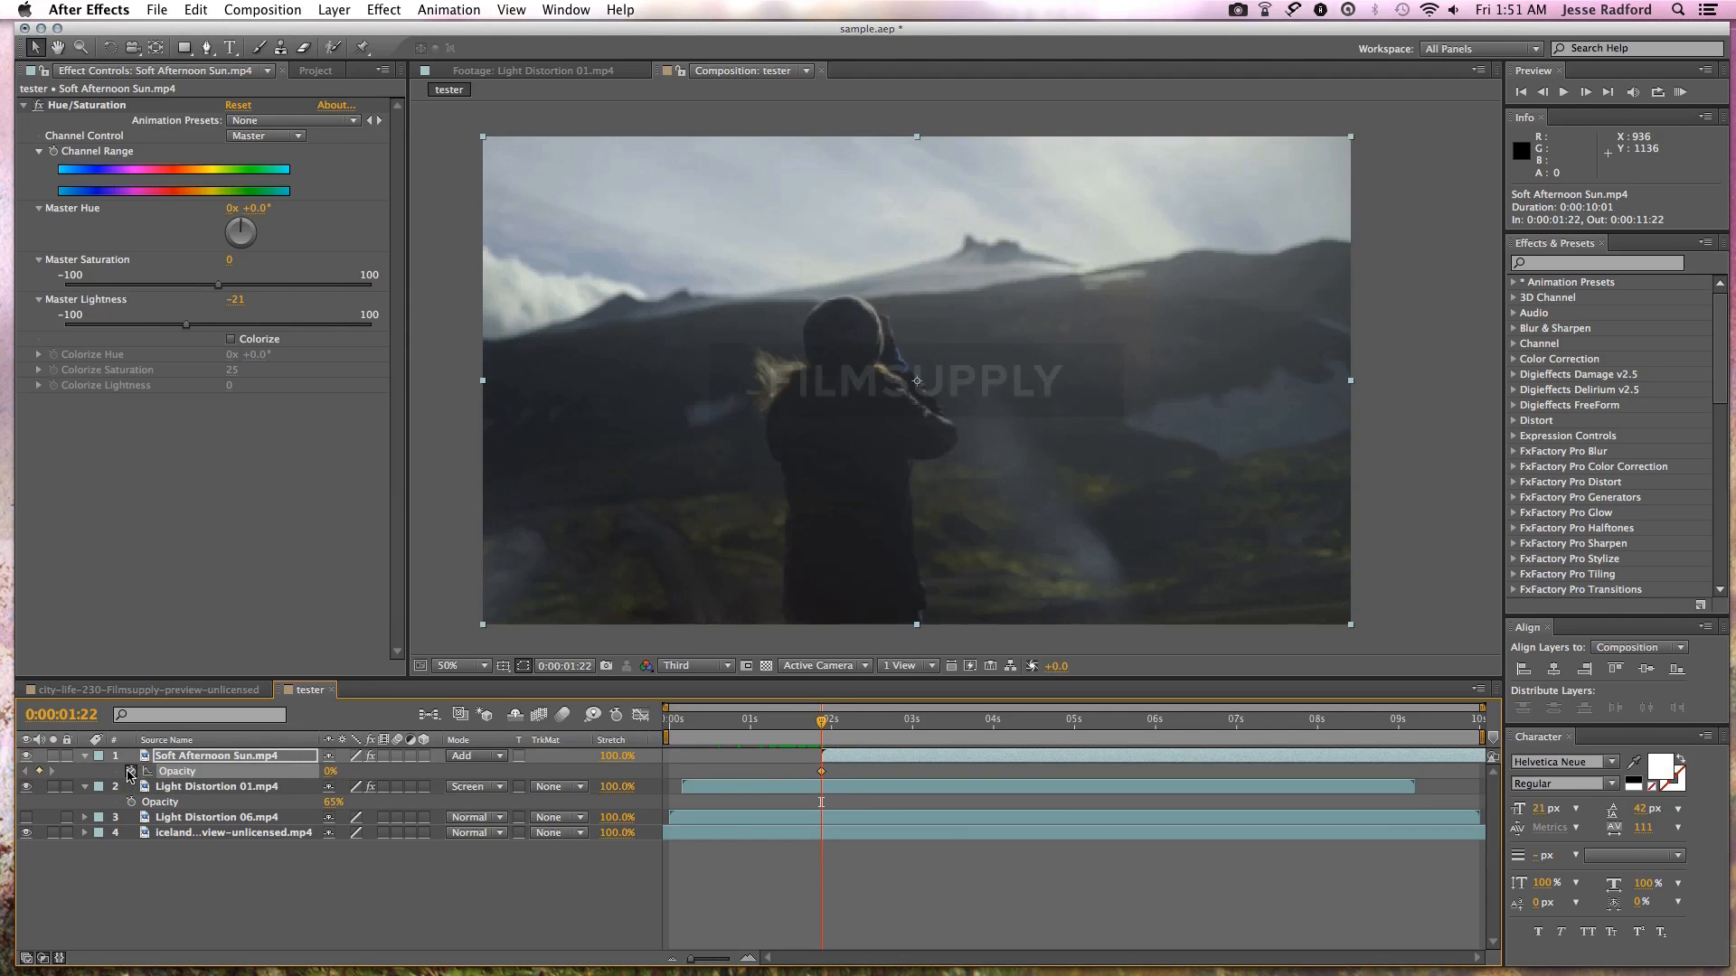
{"action": "left_click_drag", "start_coordinate": [820, 720], "coordinate": [866, 720]}
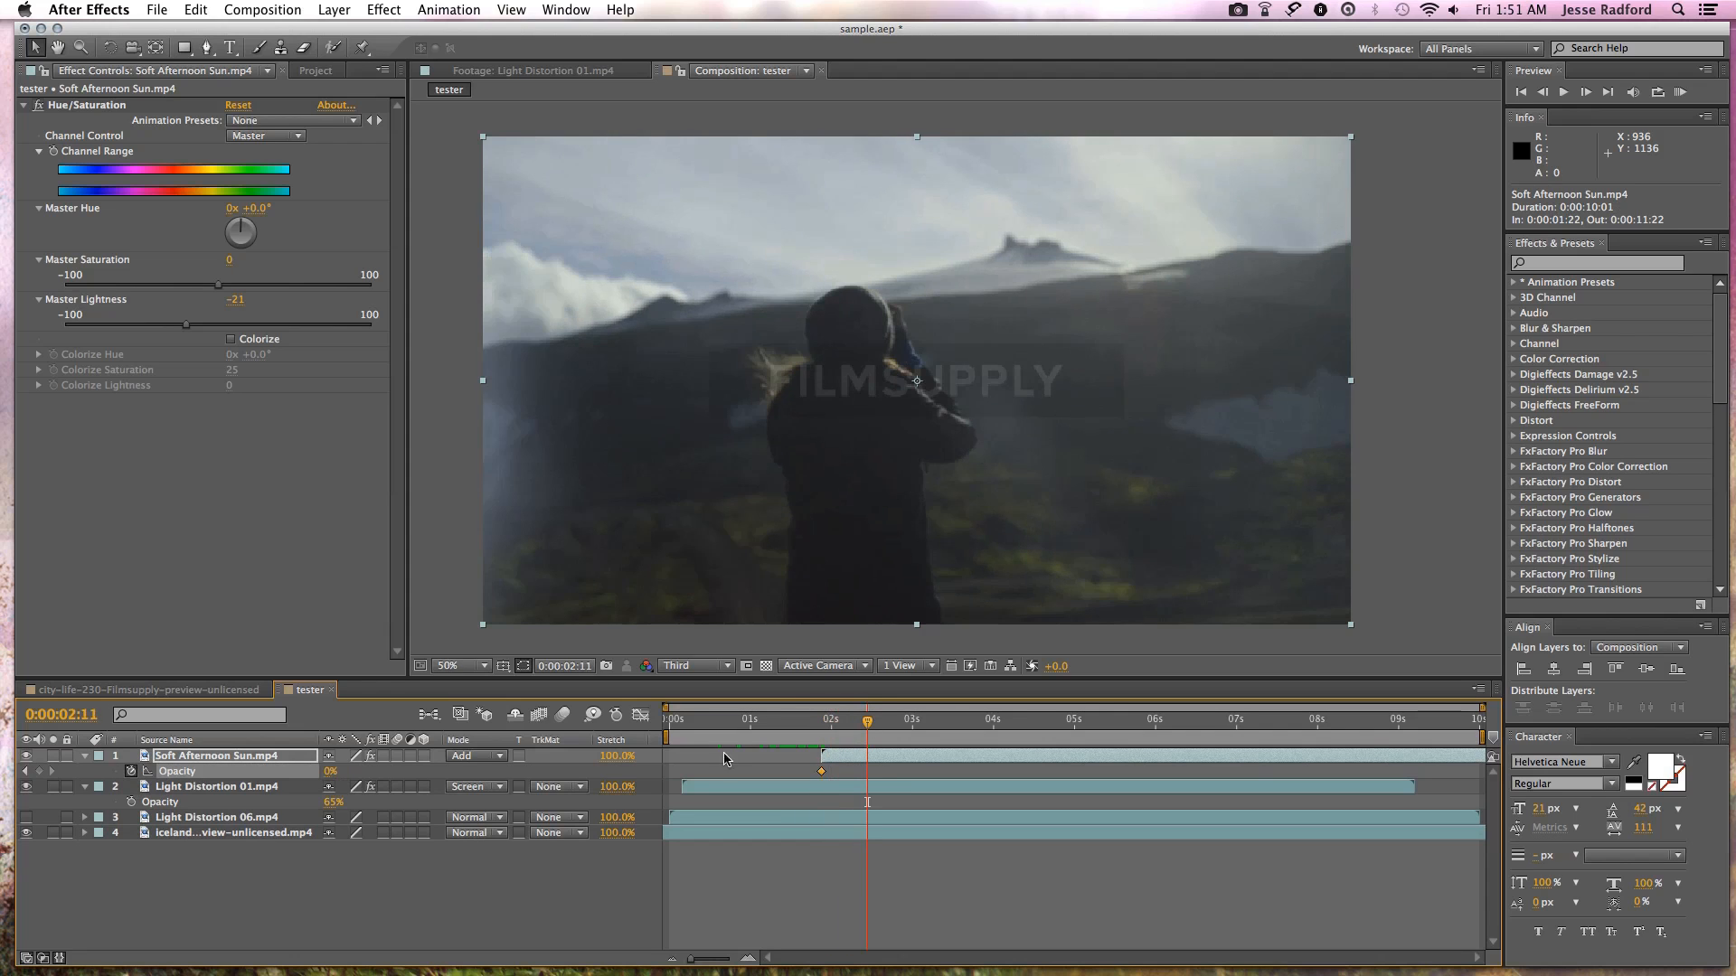
{"action": "left_click", "coordinate": [39, 771]}
- Play back the sunlight fade-in and scrub through the rest of tester to check the blended footage
{"action": "key", "text": "space"}
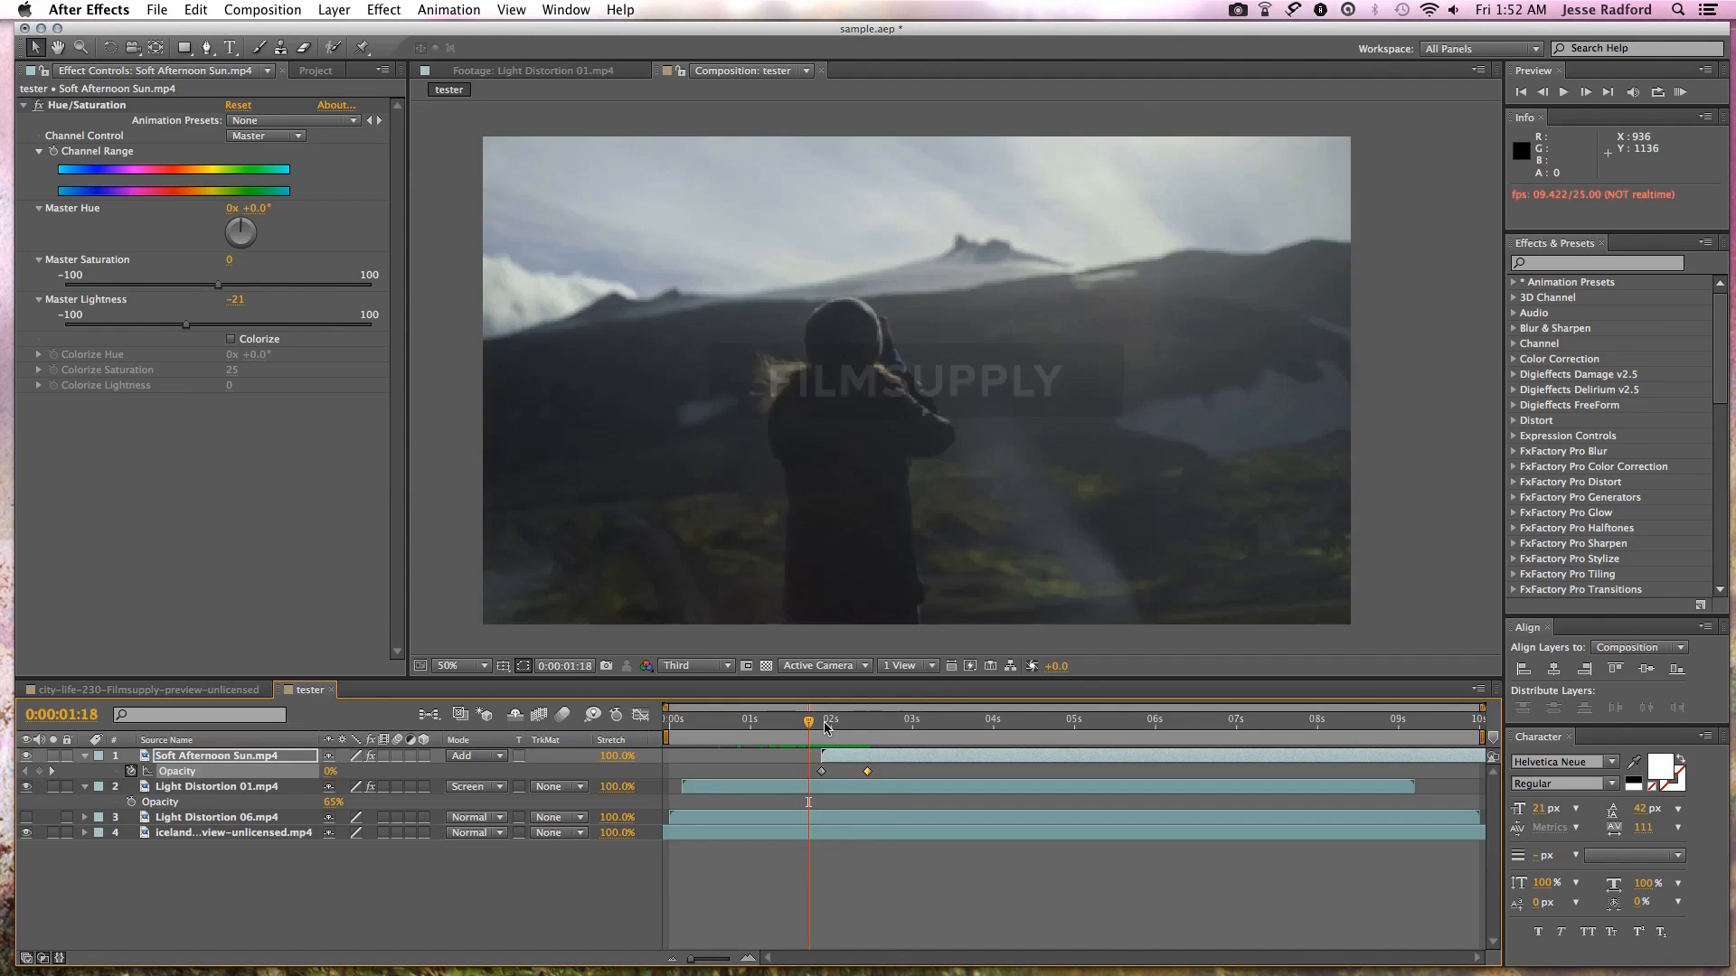
{"action": "key", "text": "space"}
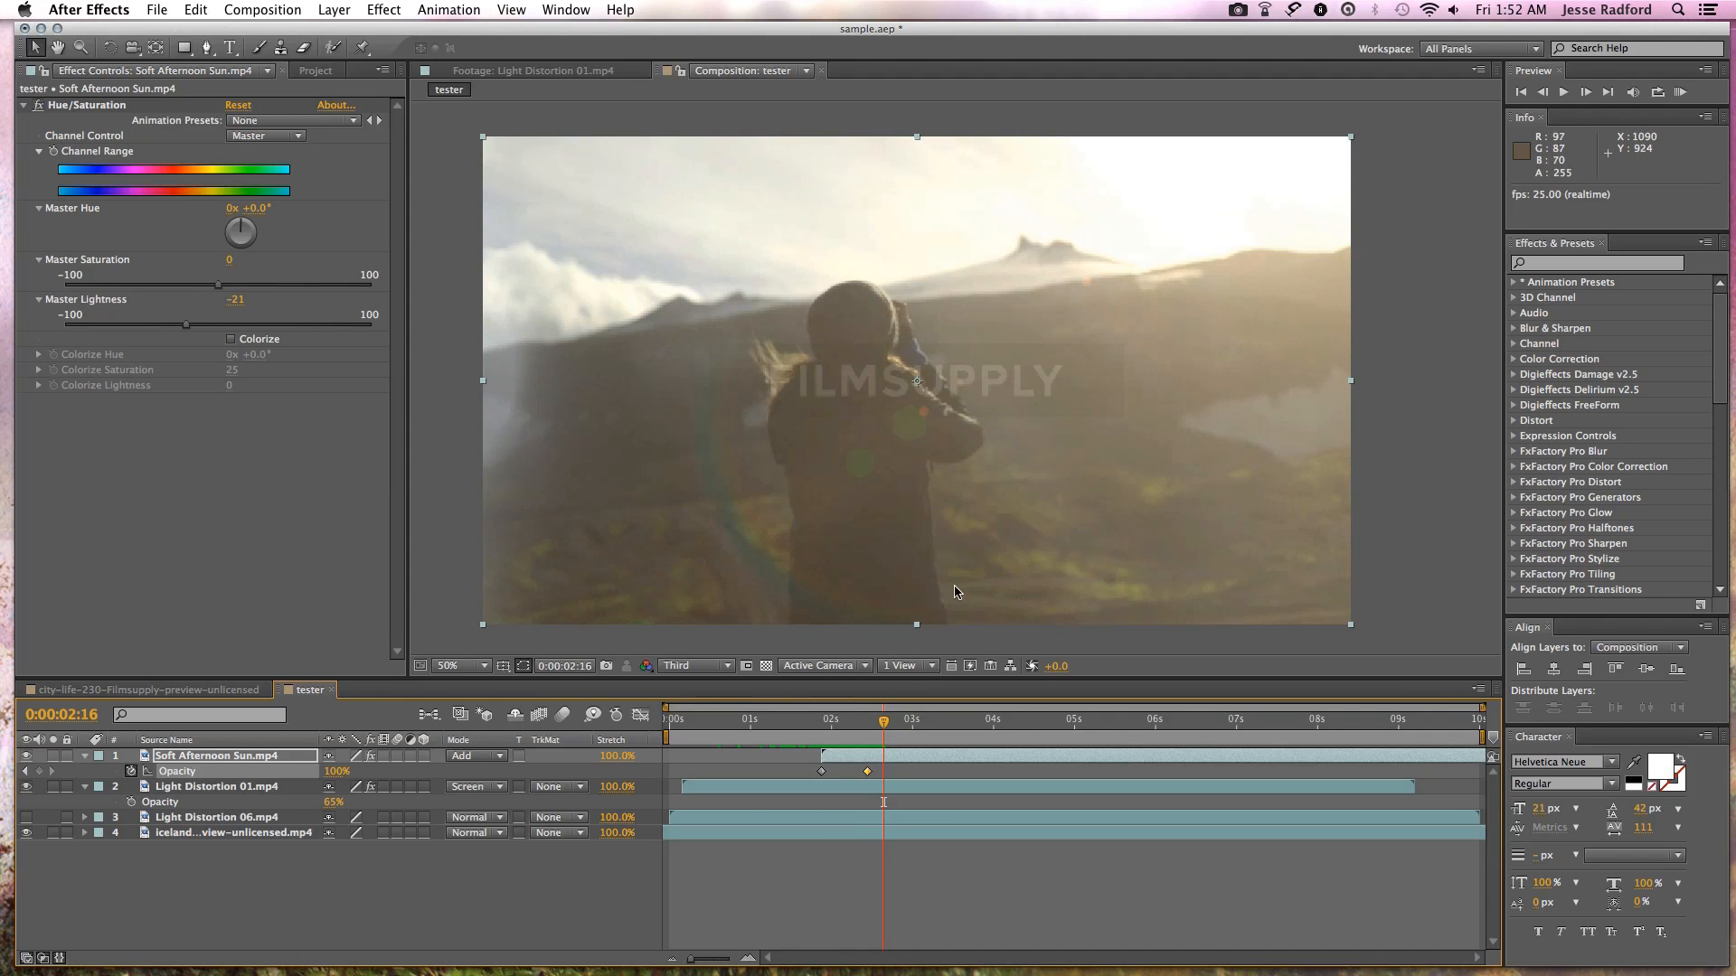
{"action": "left_click_drag", "start_coordinate": [807, 721], "coordinate": [877, 714]}
{"action": "left_click_drag", "start_coordinate": [902, 713], "coordinate": [1048, 737]}
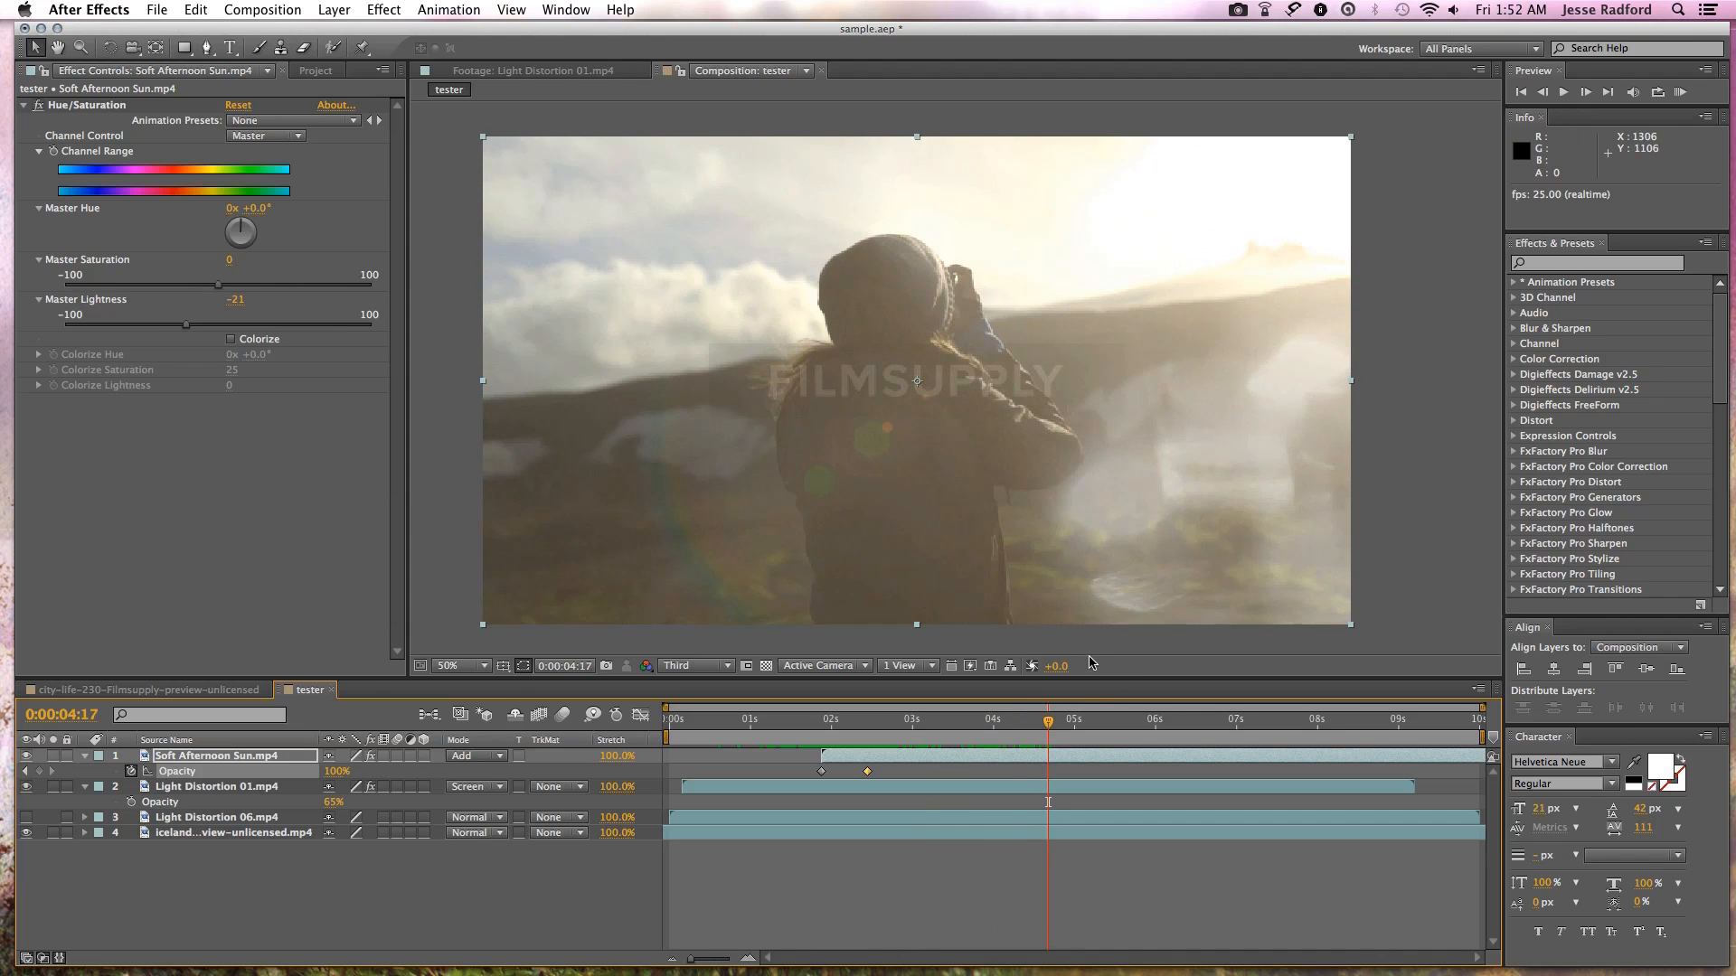
{"action": "left_click_drag", "start_coordinate": [1048, 726], "coordinate": [1191, 729]}
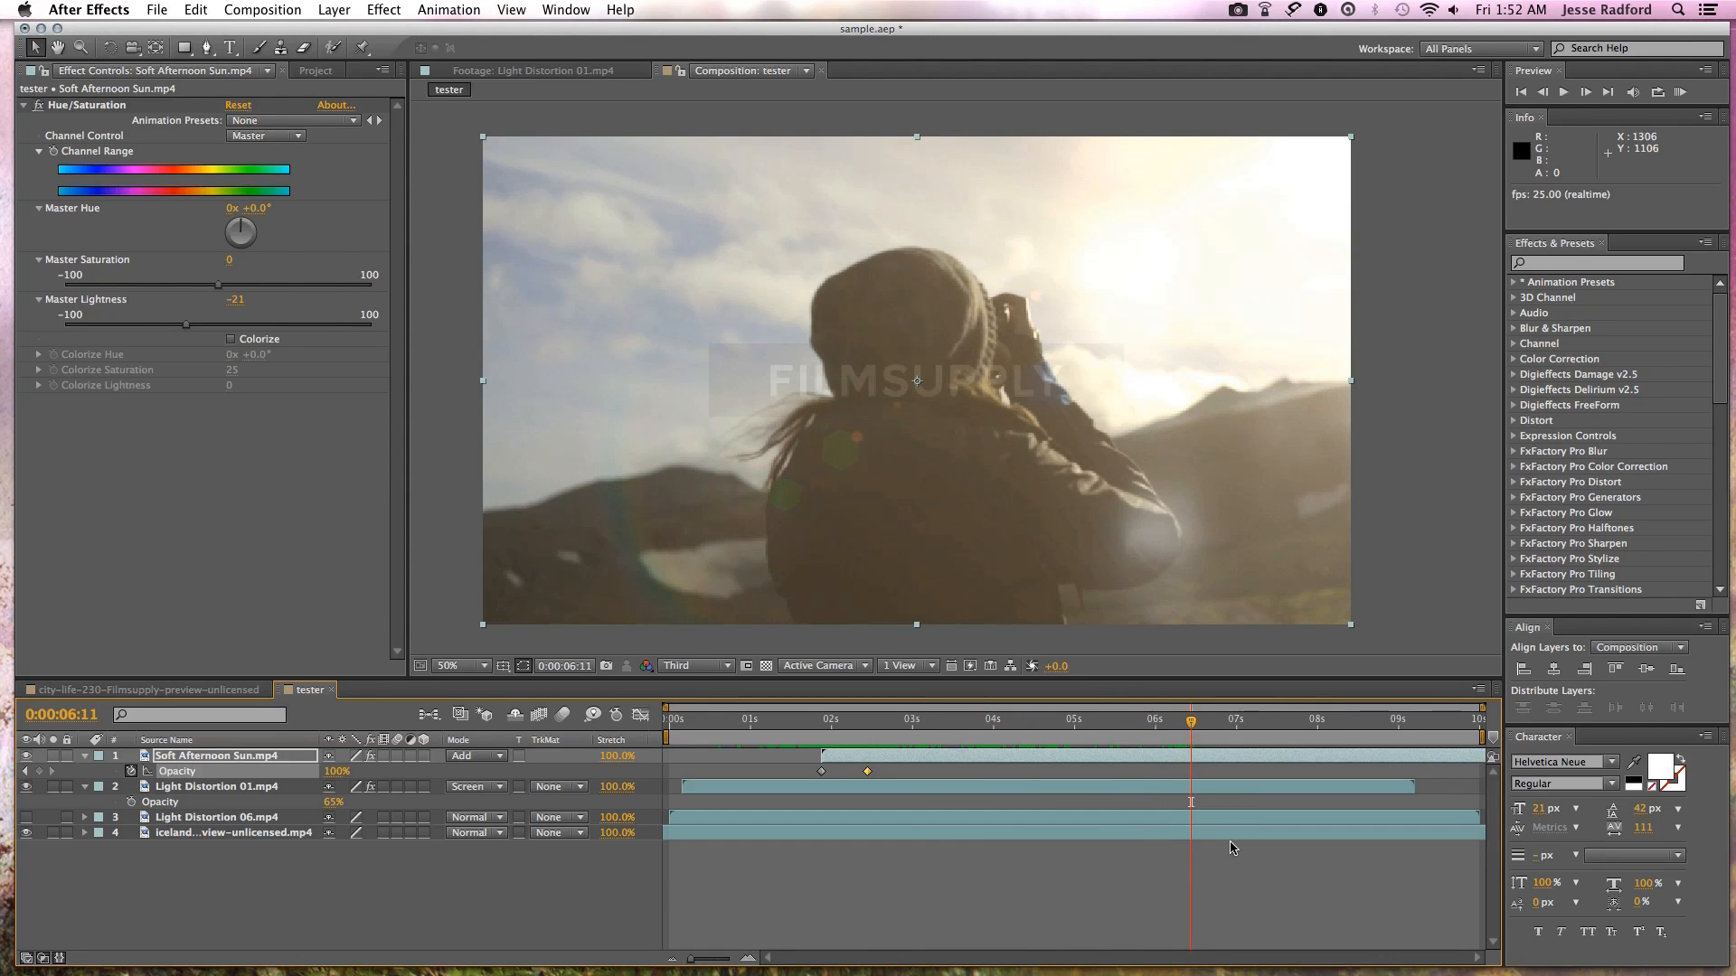
{"action": "left_click_drag", "start_coordinate": [1195, 725], "coordinate": [1337, 738]}
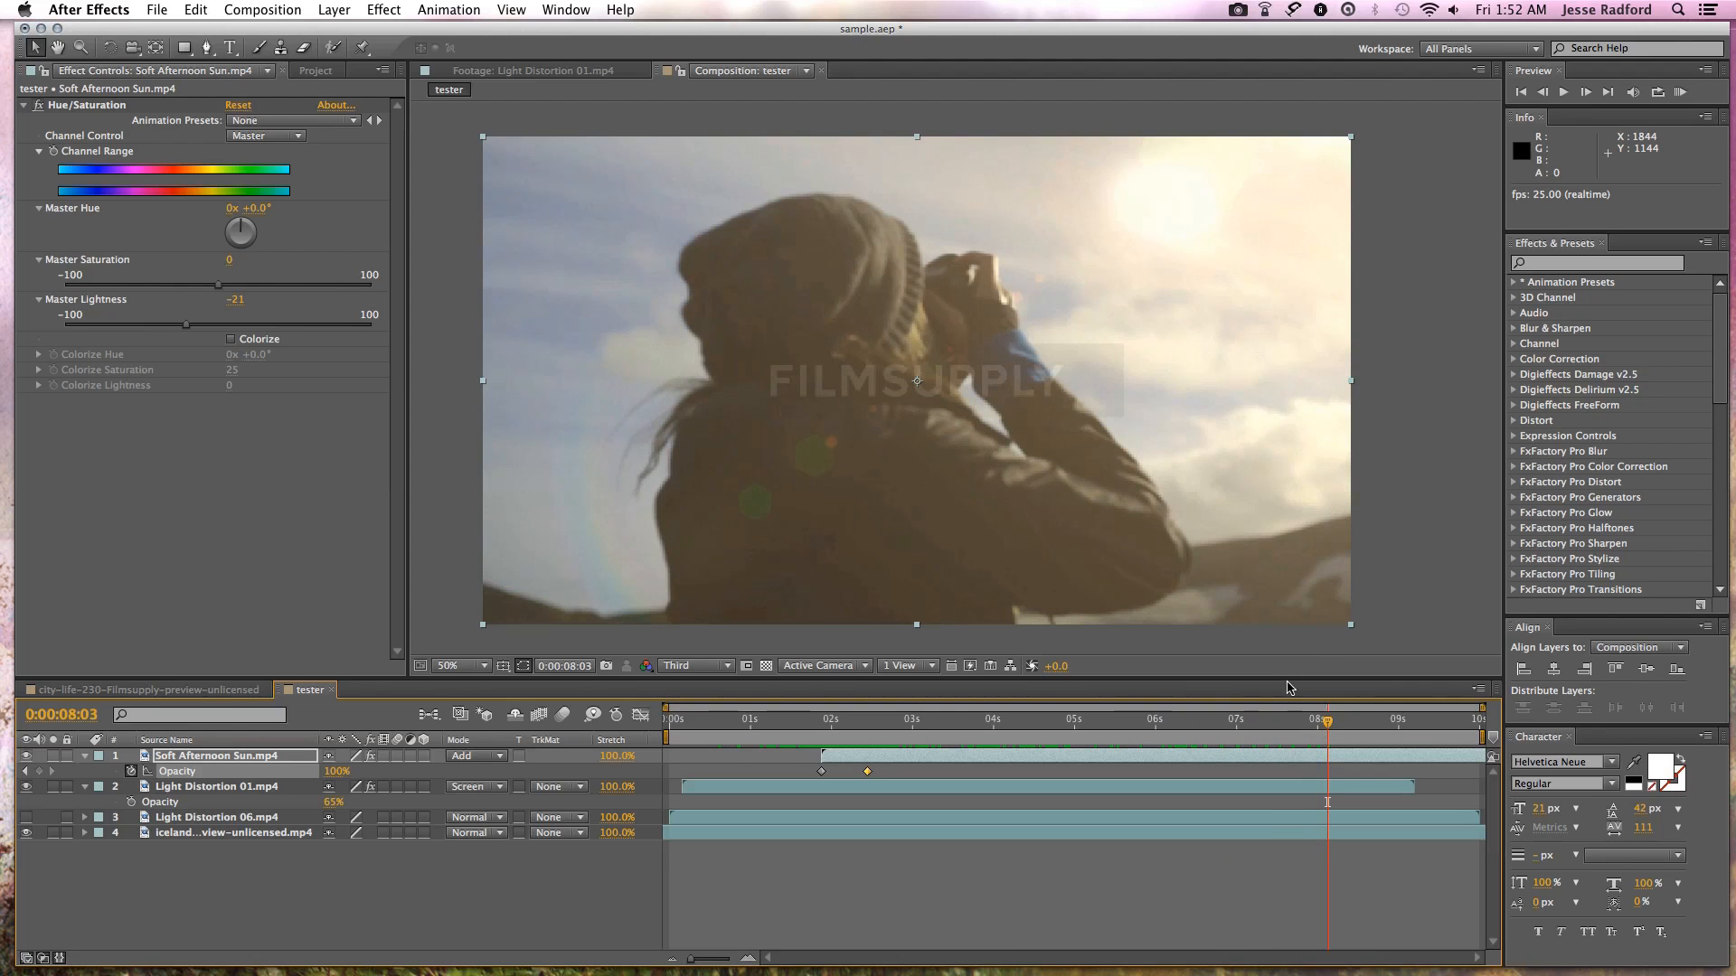
{"action": "left_click", "coordinate": [1158, 718]}
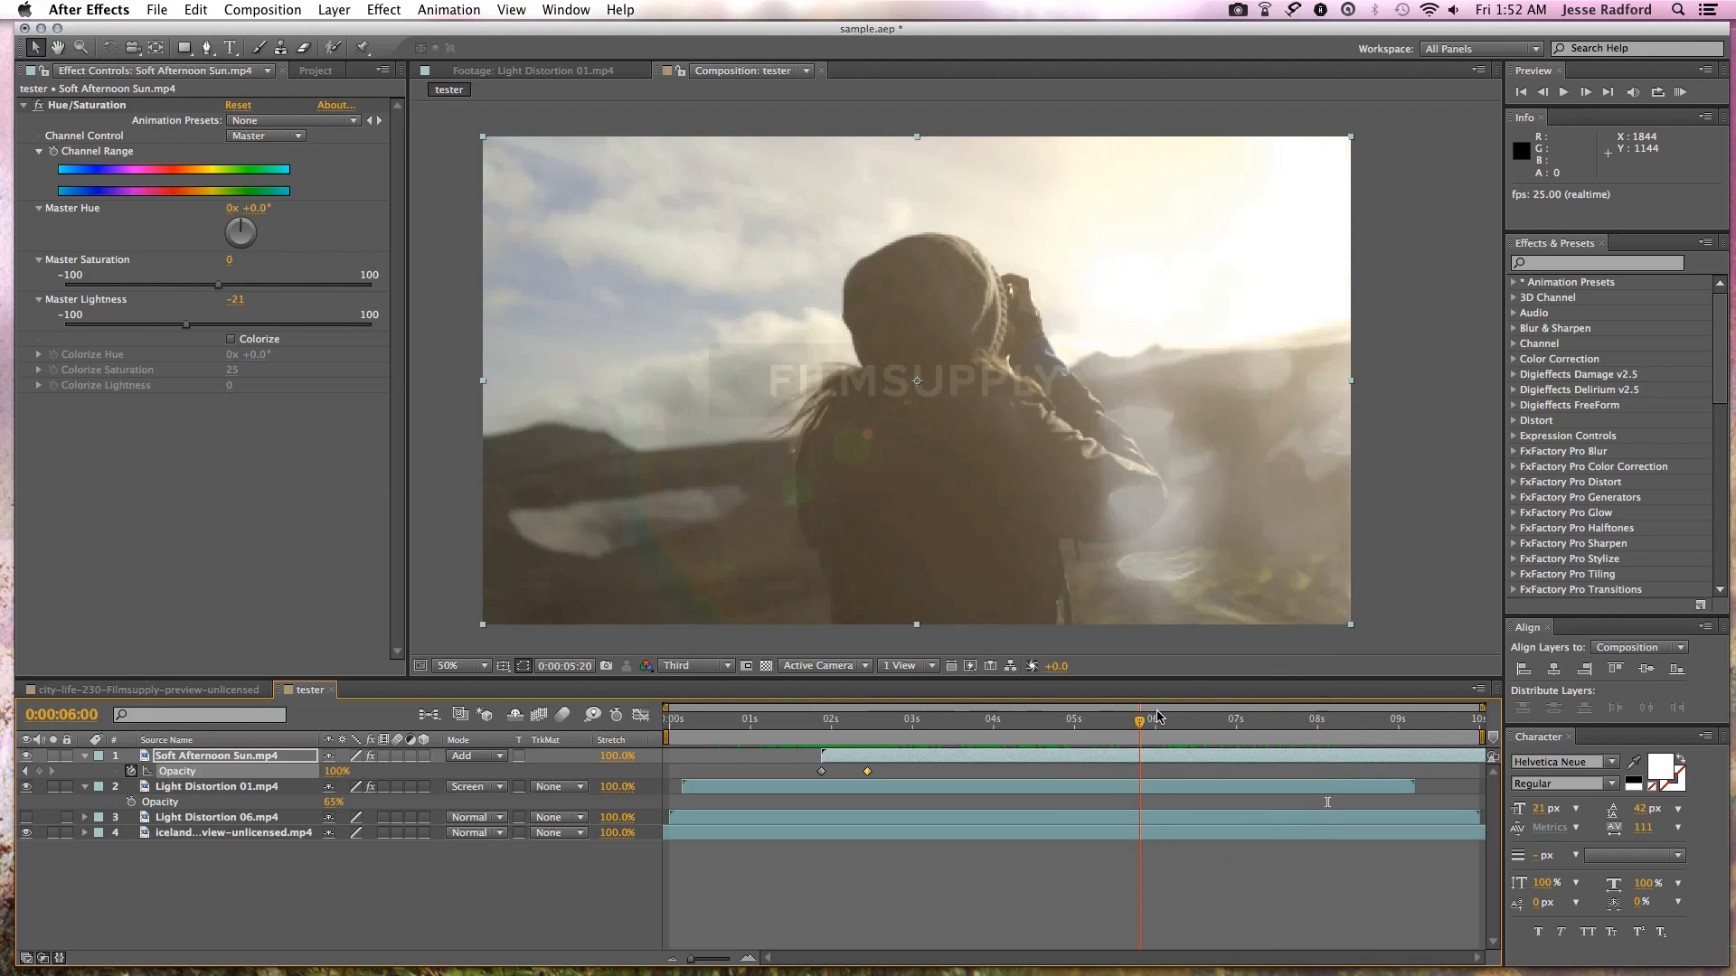
{"action": "left_click_drag", "start_coordinate": [1246, 722], "coordinate": [1311, 727]}
- Run a RAM preview of the tester composition and stop playback
{"action": "key", "text": "KP_0"}
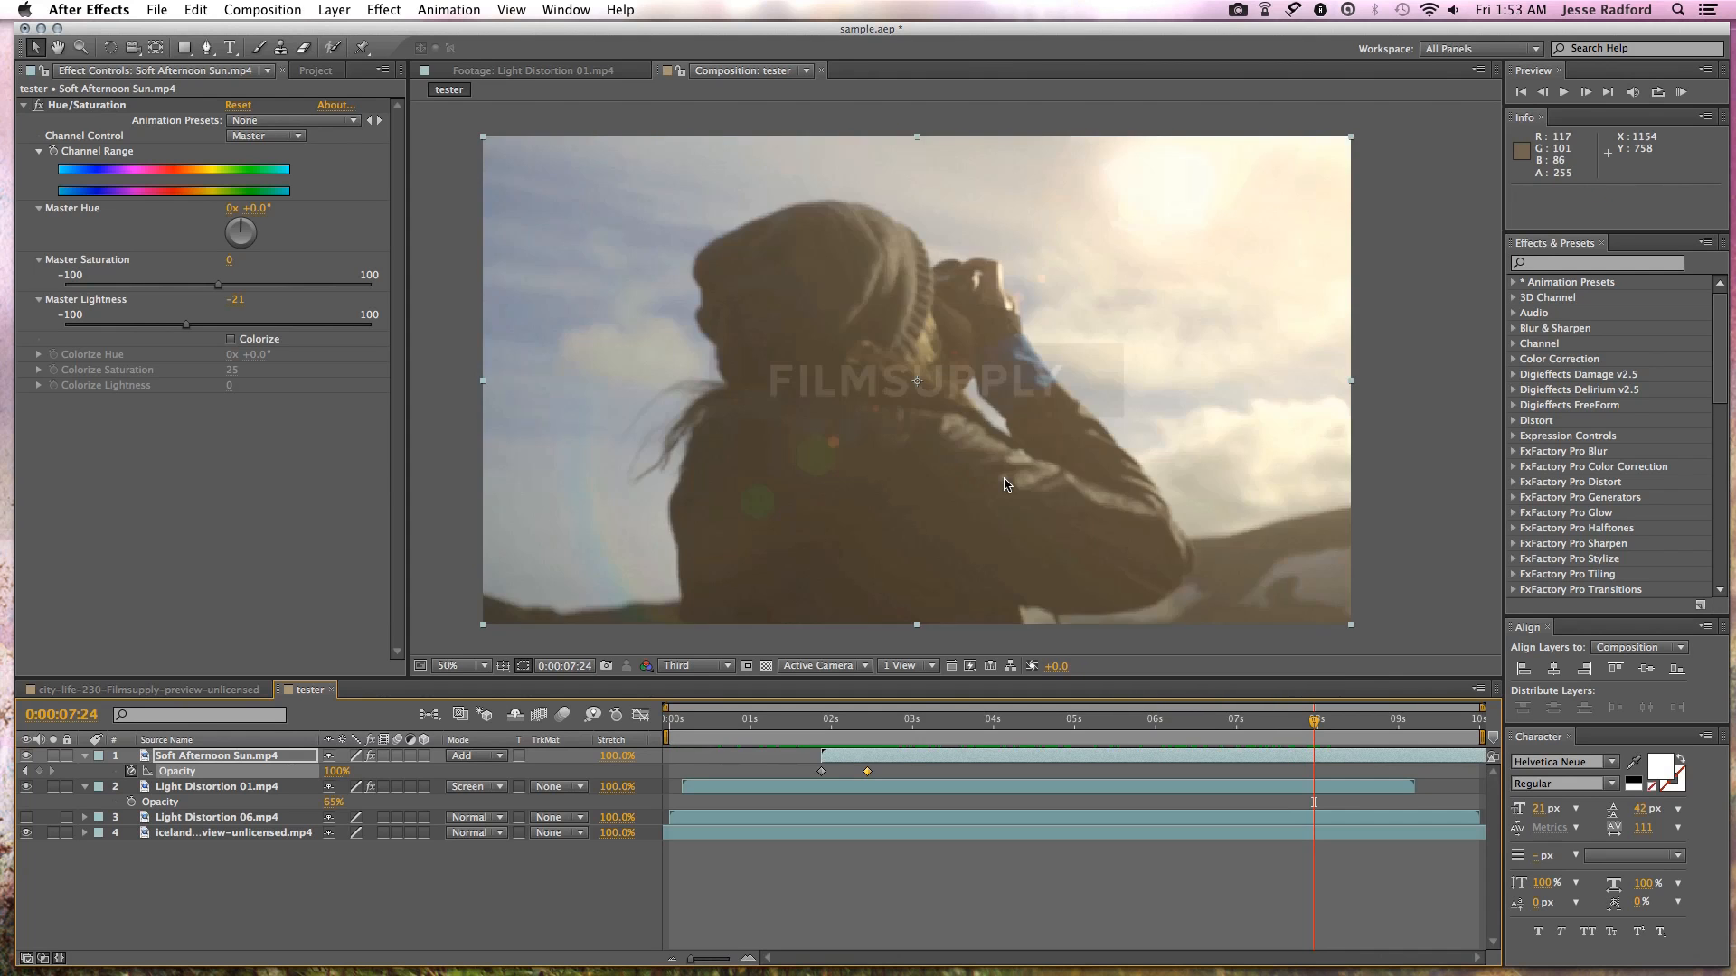
{"action": "key", "text": "KP_0"}
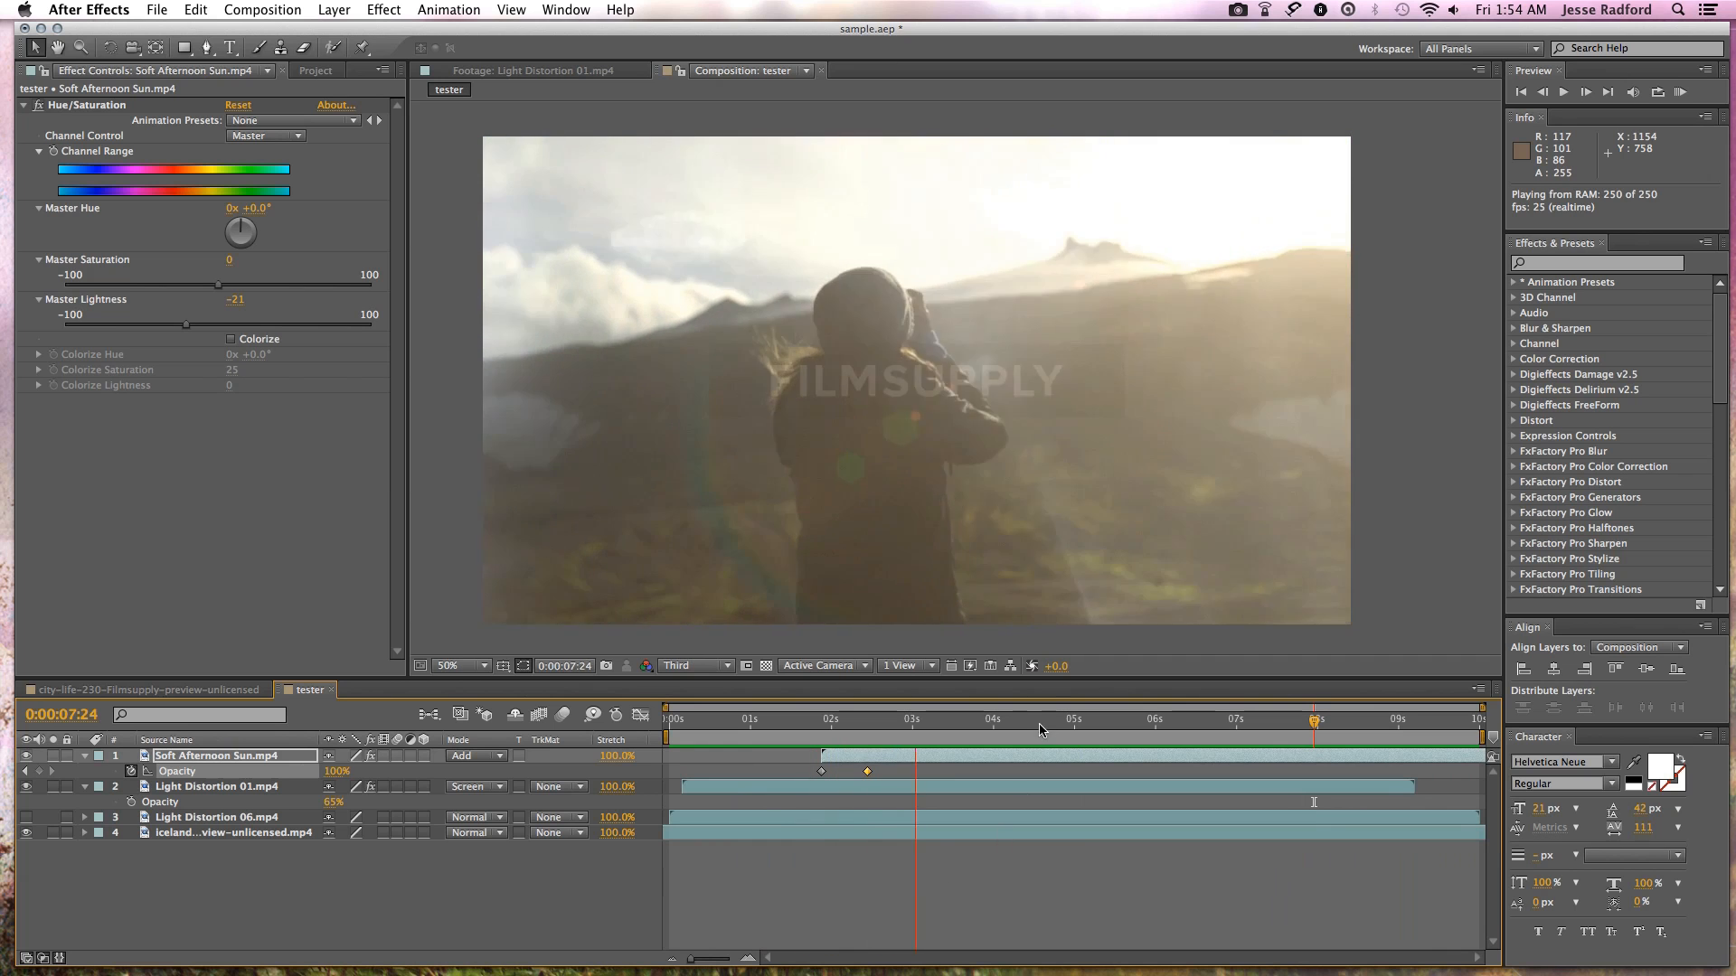
{"action": "key", "text": "space"}
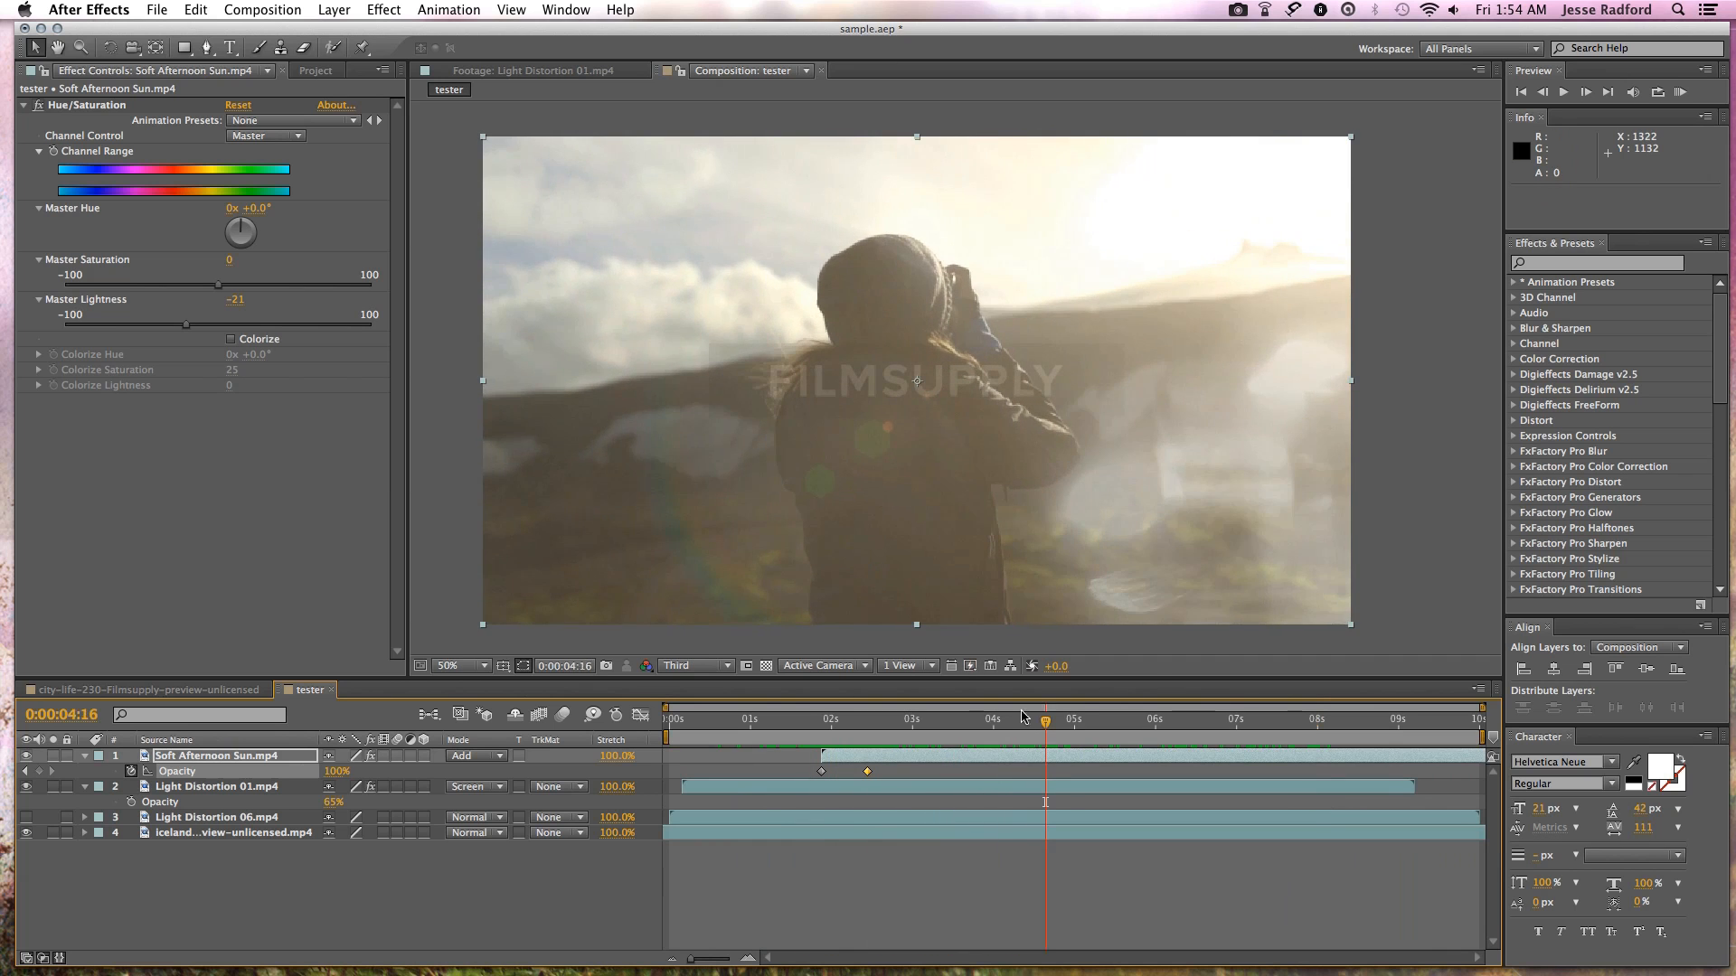
- Shift the Light Distortion 01 layer to start at 0:00:00:24 and set its blending mode to Add
{"action": "mouse_move", "coordinate": [1002, 787]}
{"action": "left_mouse_down"}
{"action": "mouse_move", "coordinate": [1024, 790]}
{"action": "mouse_move", "coordinate": [981, 798]}
{"action": "mouse_move", "coordinate": [1026, 793]}
{"action": "left_mouse_up"}
{"action": "left_click_drag", "start_coordinate": [1070, 721], "coordinate": [1107, 729]}
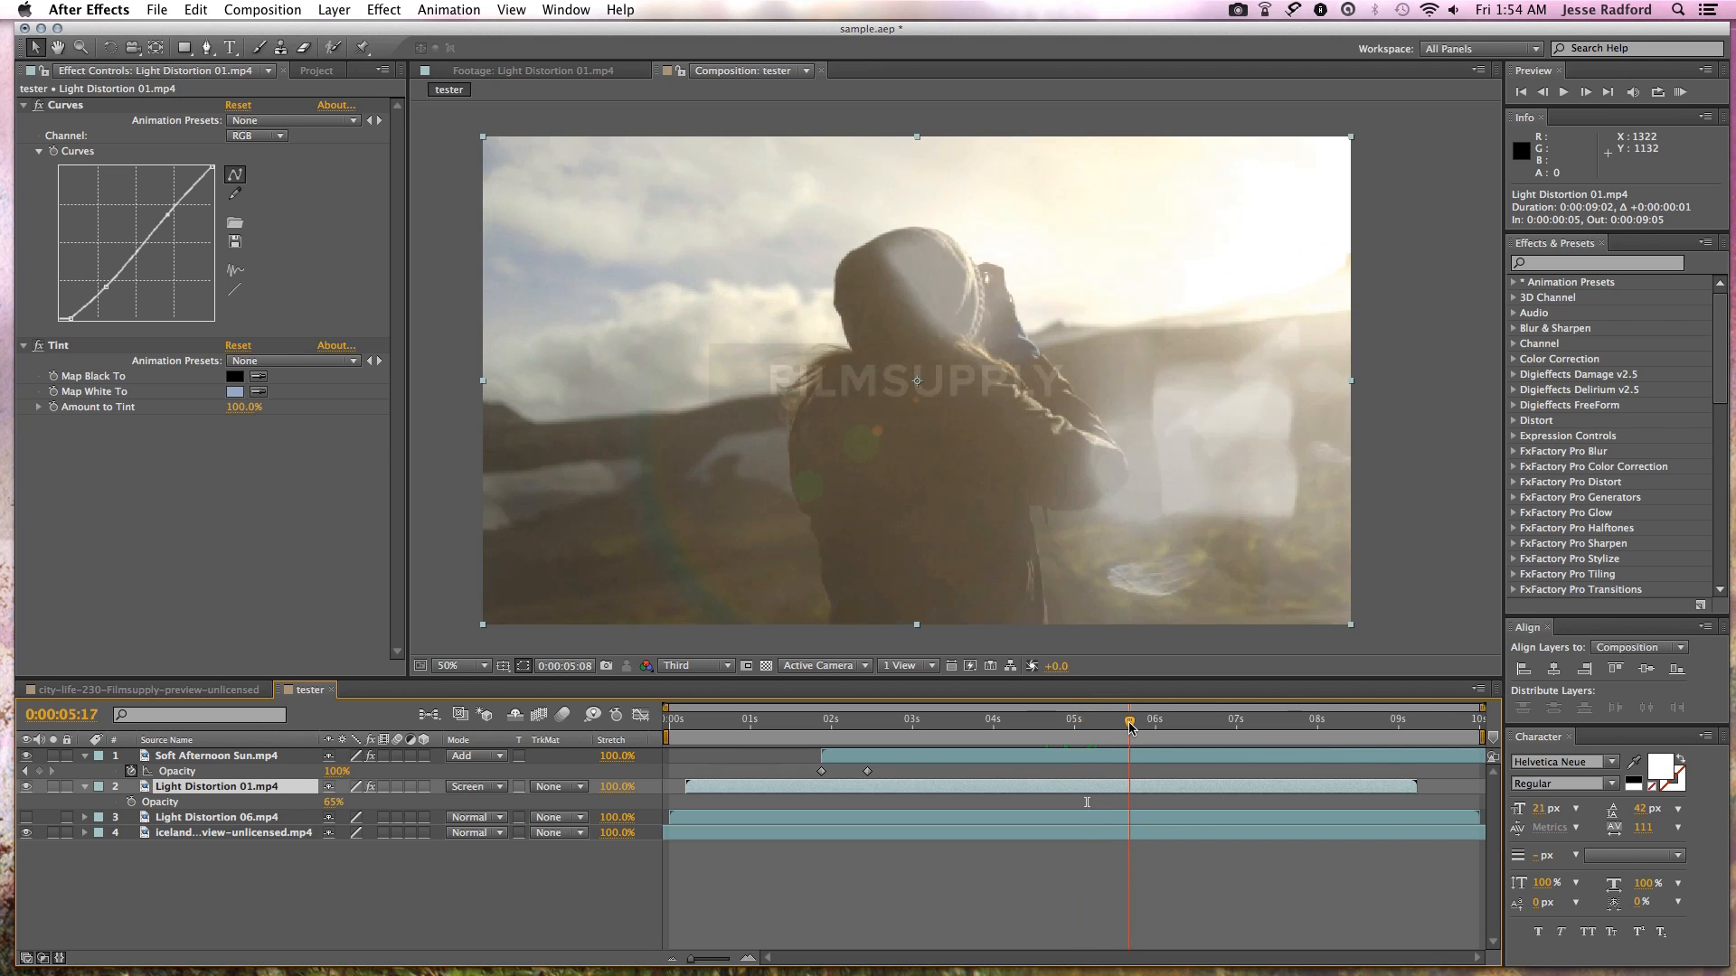
{"action": "left_click_drag", "start_coordinate": [1091, 791], "coordinate": [1142, 784]}
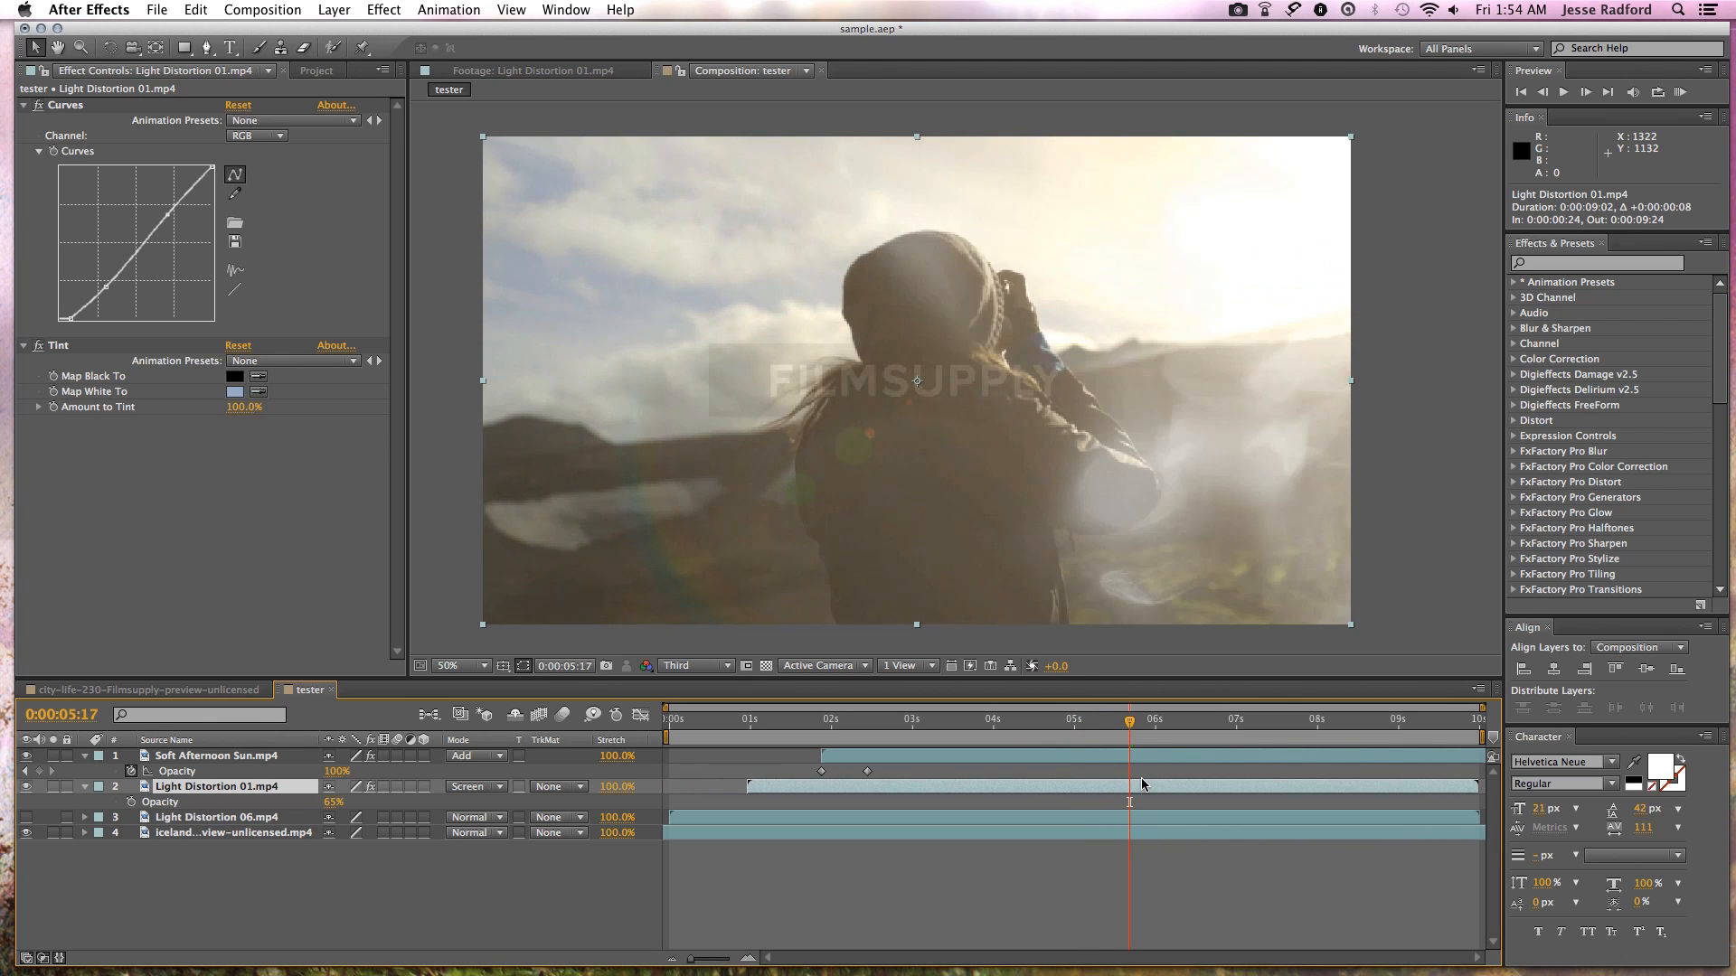
{"action": "left_click", "coordinate": [500, 787]}
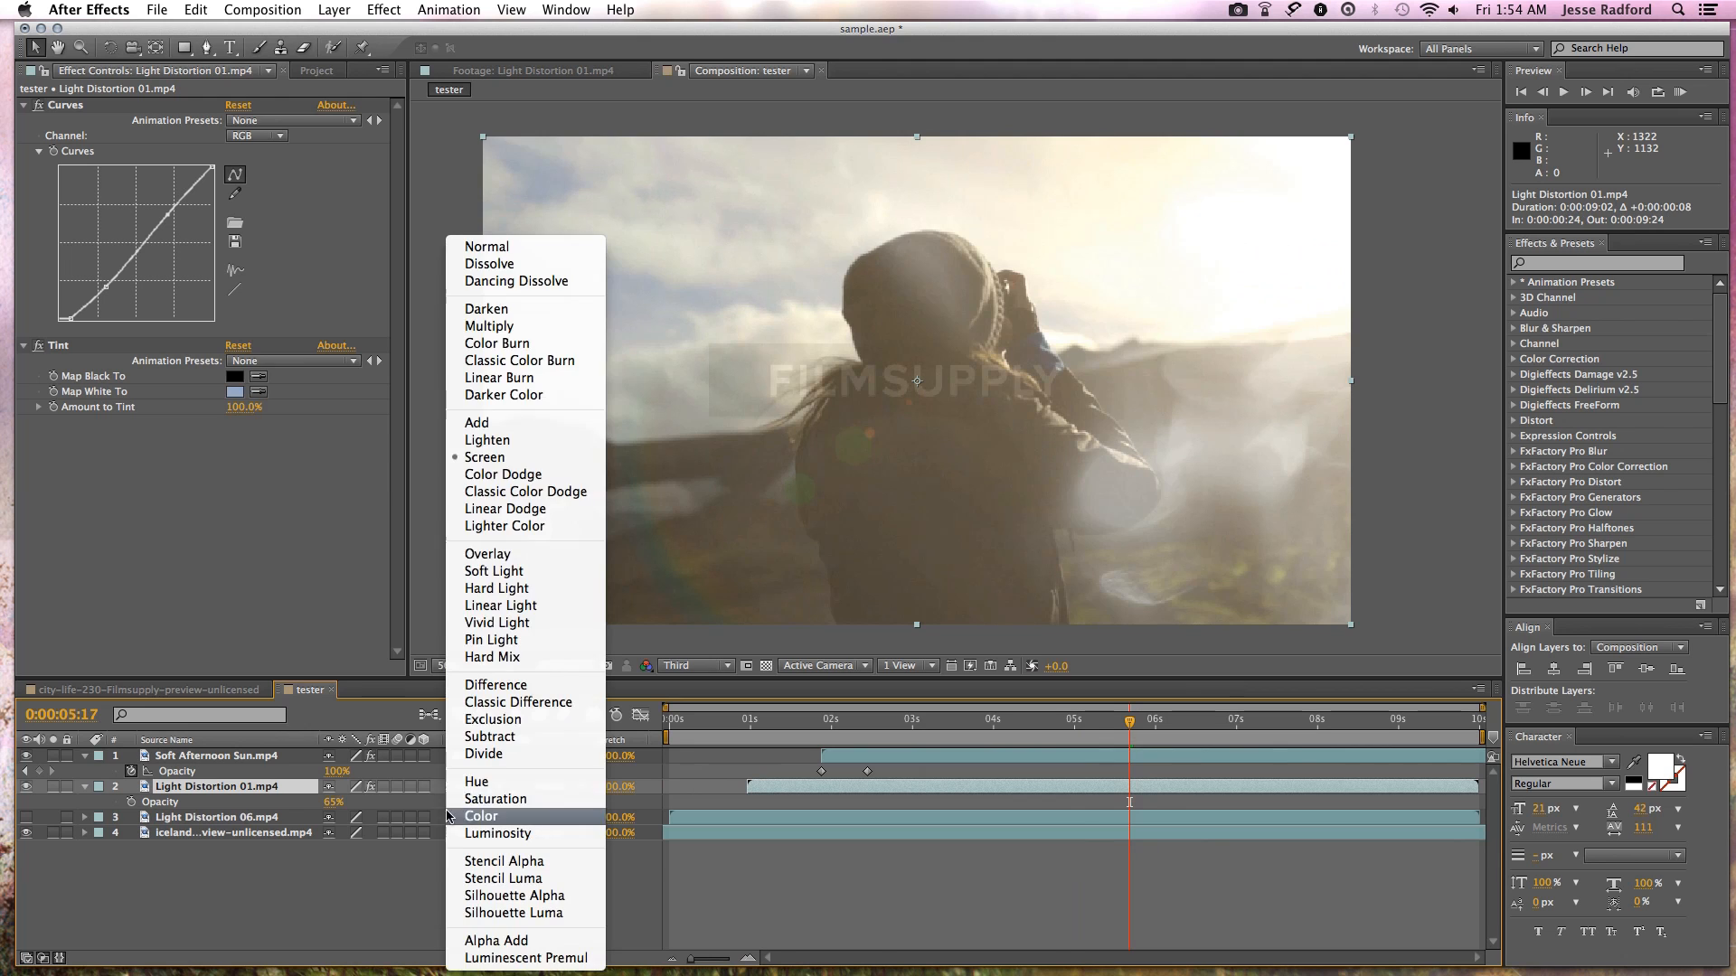
{"action": "left_click", "coordinate": [484, 431]}
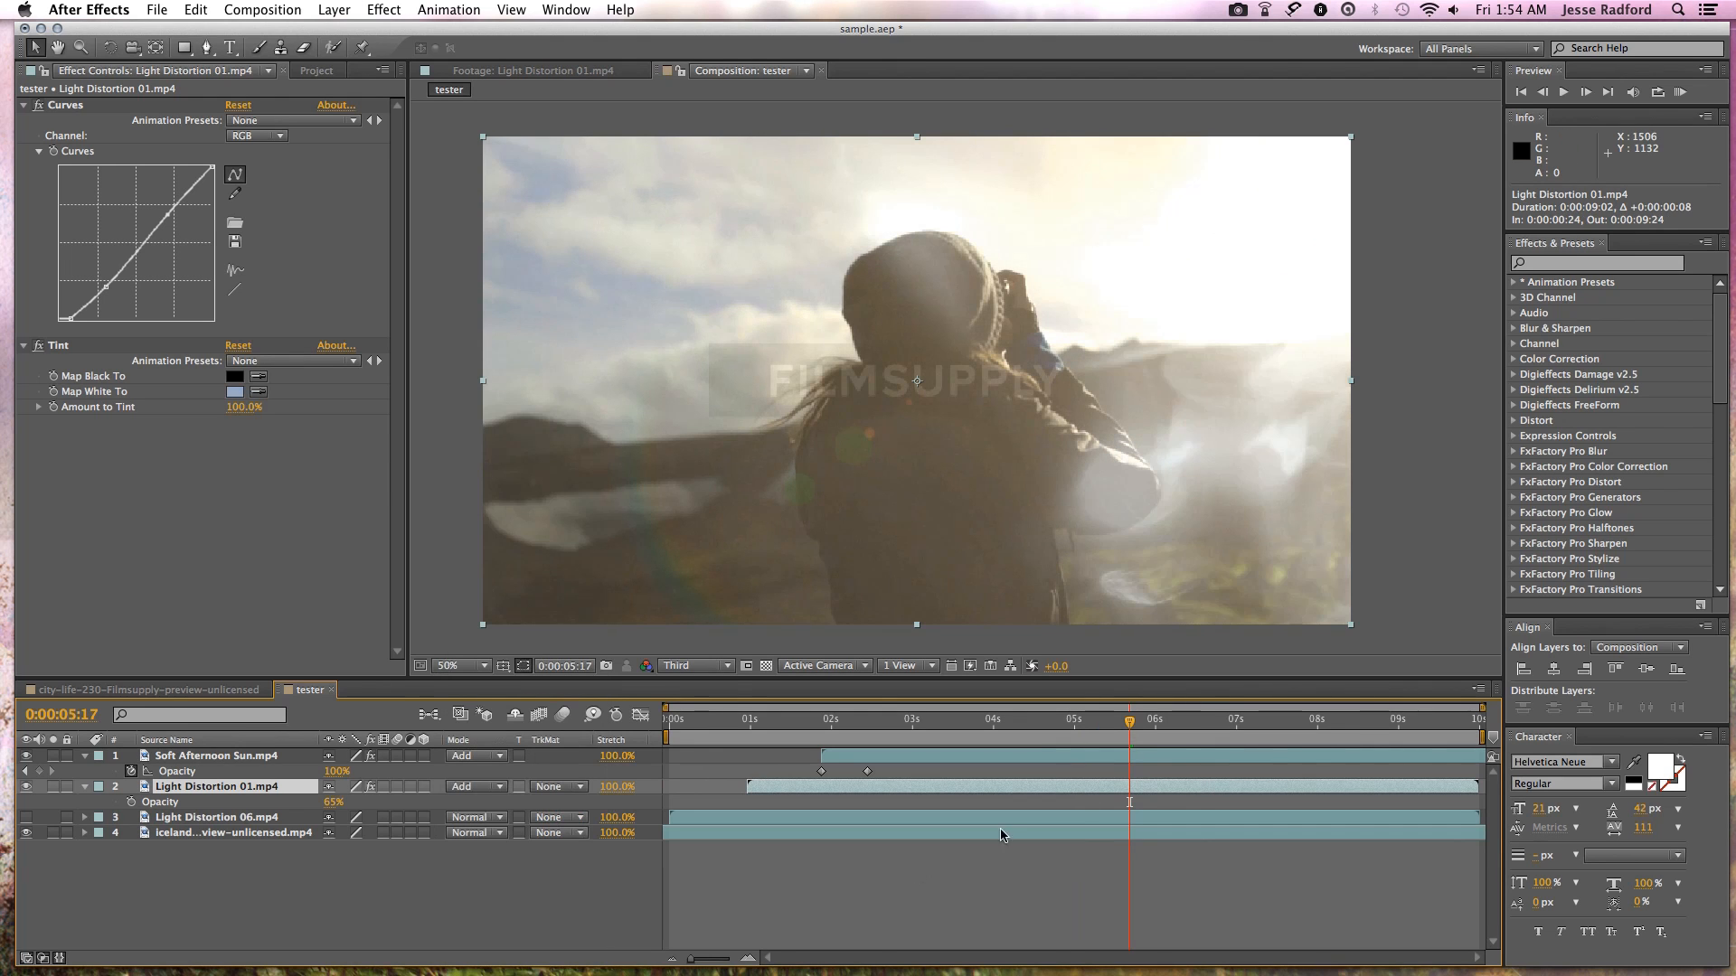
- Set the Tint effect's Map White To color on Light Distortion 01 to yellow, E9E358
{"action": "left_click", "coordinate": [233, 392]}
{"action": "left_click_drag", "start_coordinate": [807, 771], "coordinate": [802, 860]}
{"action": "left_click_drag", "start_coordinate": [718, 767], "coordinate": [695, 683]}
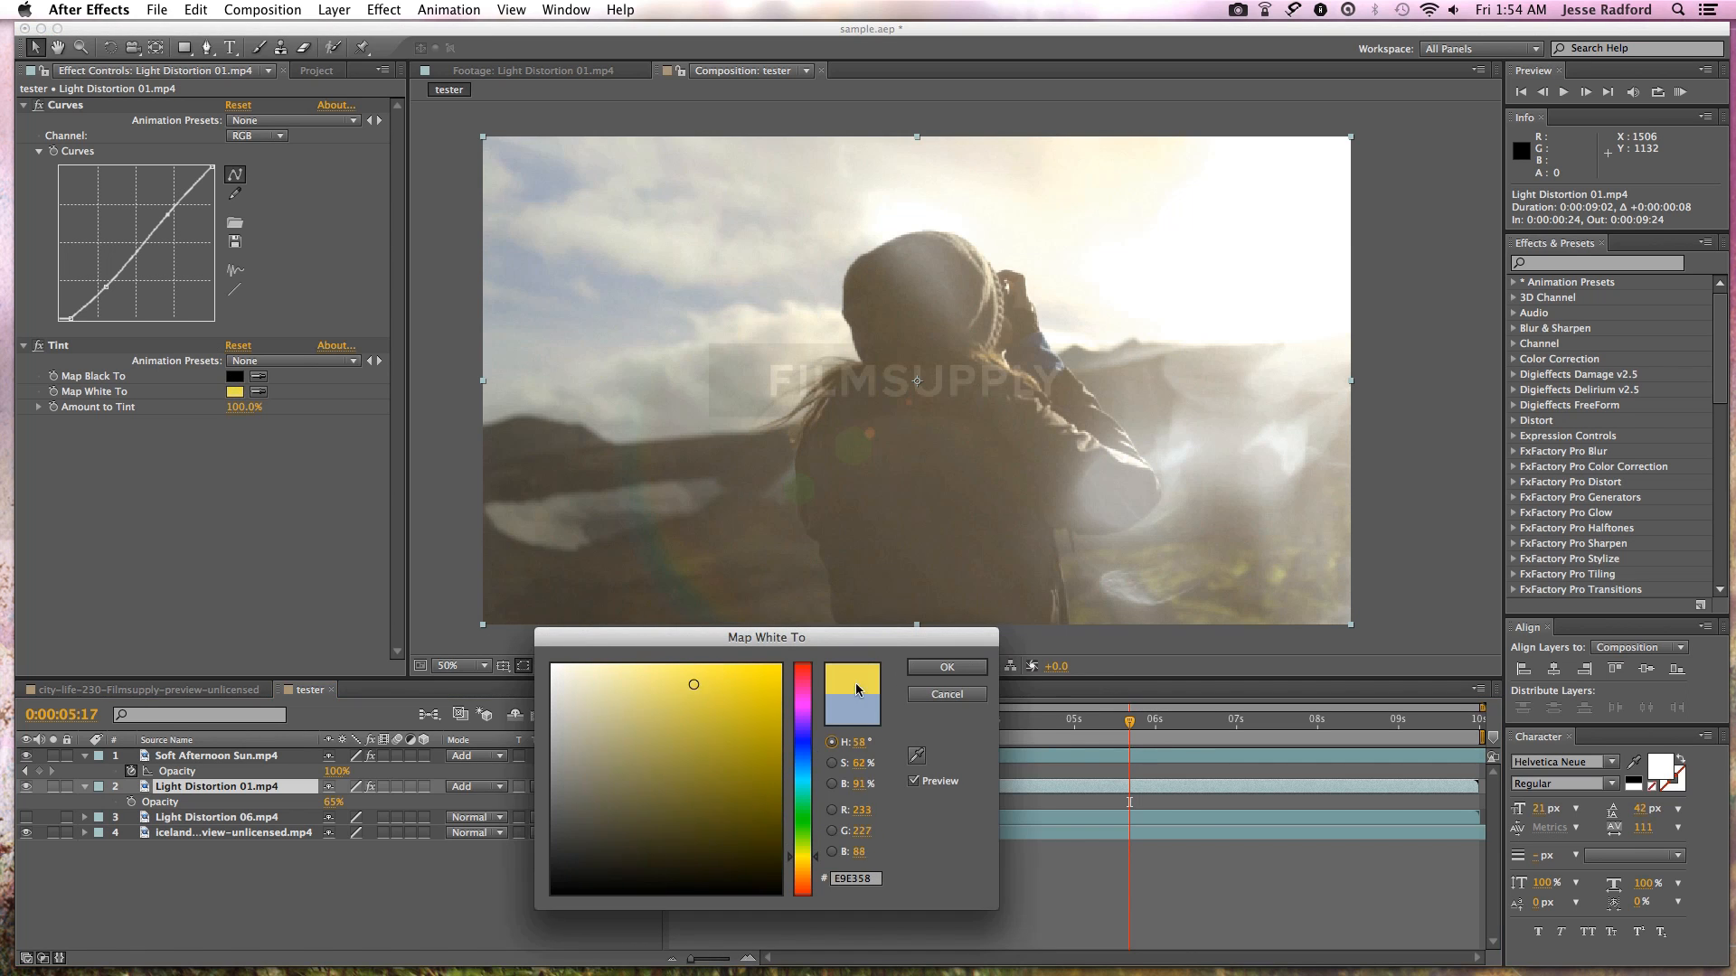
{"action": "key", "text": "Return"}
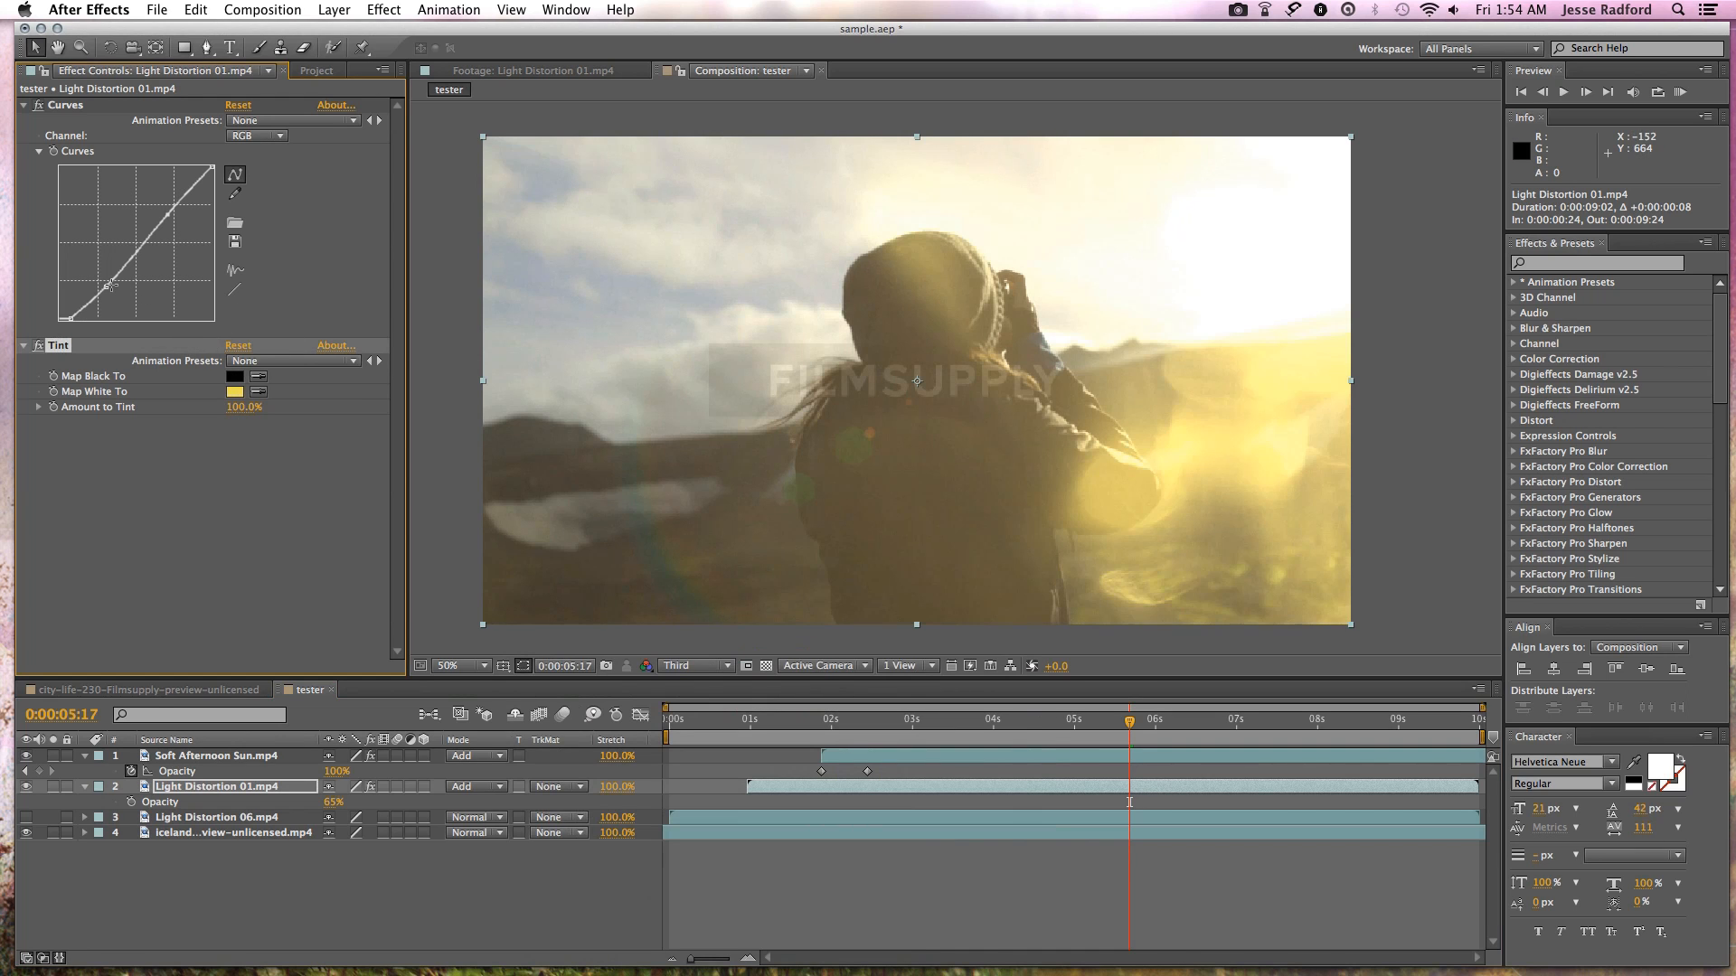
- Add Hue/Saturation to Light Distortion 01 with Master Saturation at -16 and Master Lightness at -41
{"action": "left_click", "coordinate": [382, 9]}
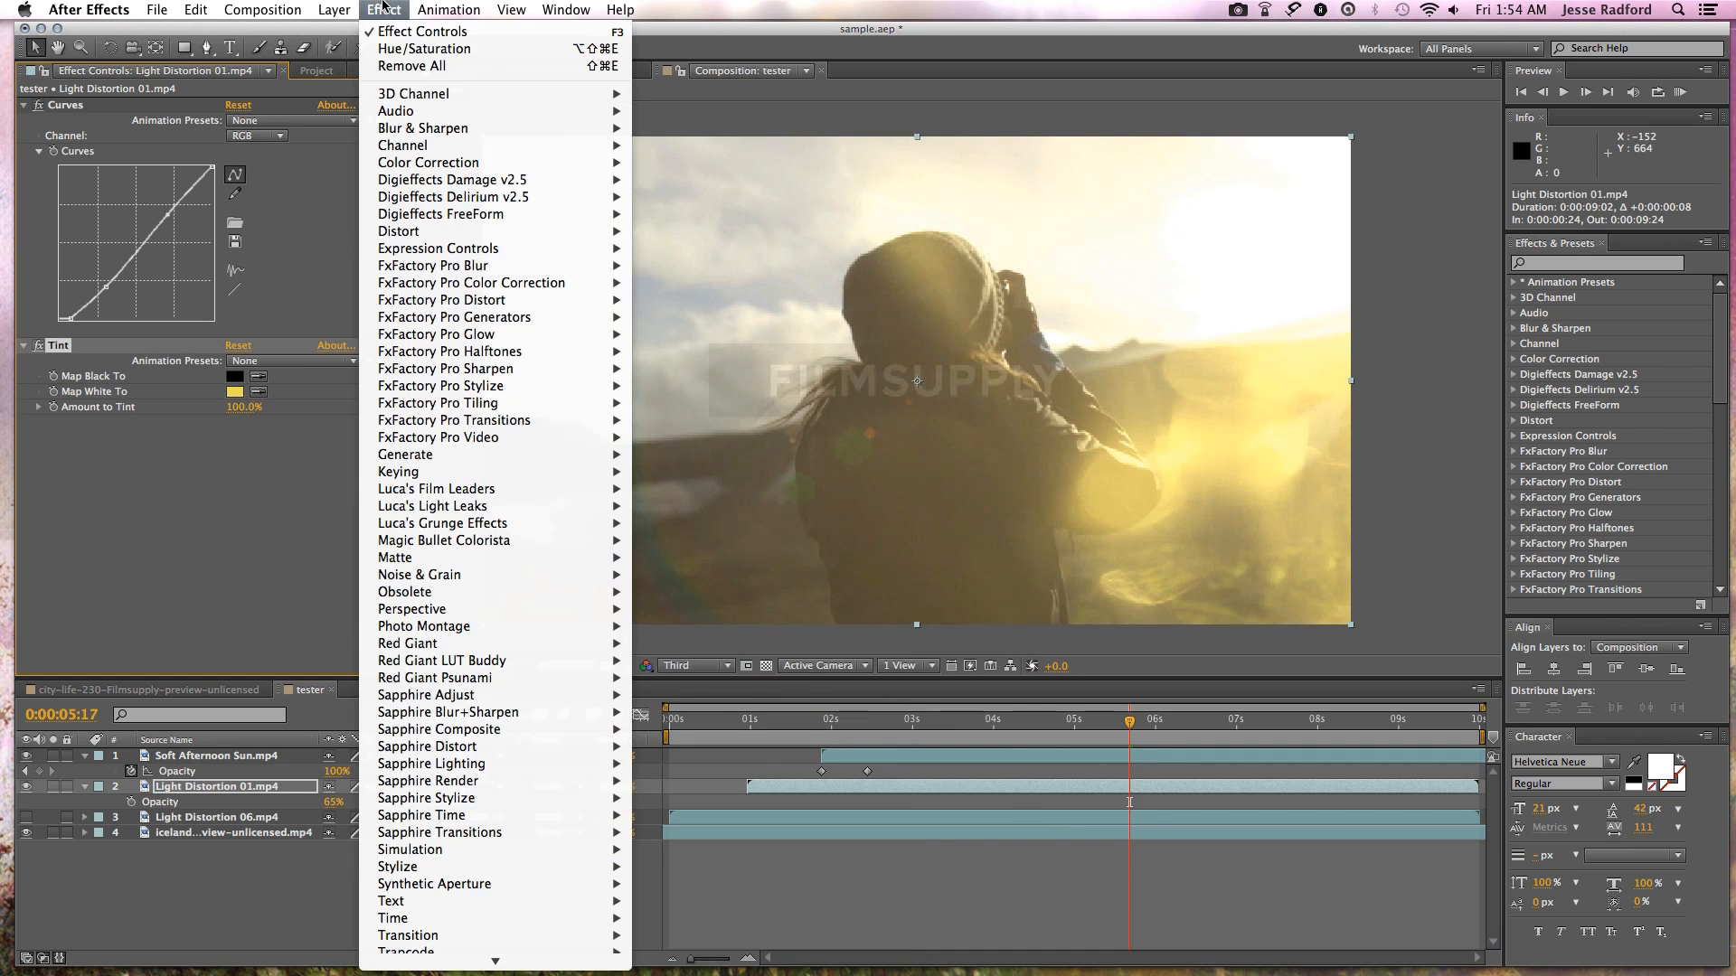
{"action": "left_click", "coordinate": [391, 49]}
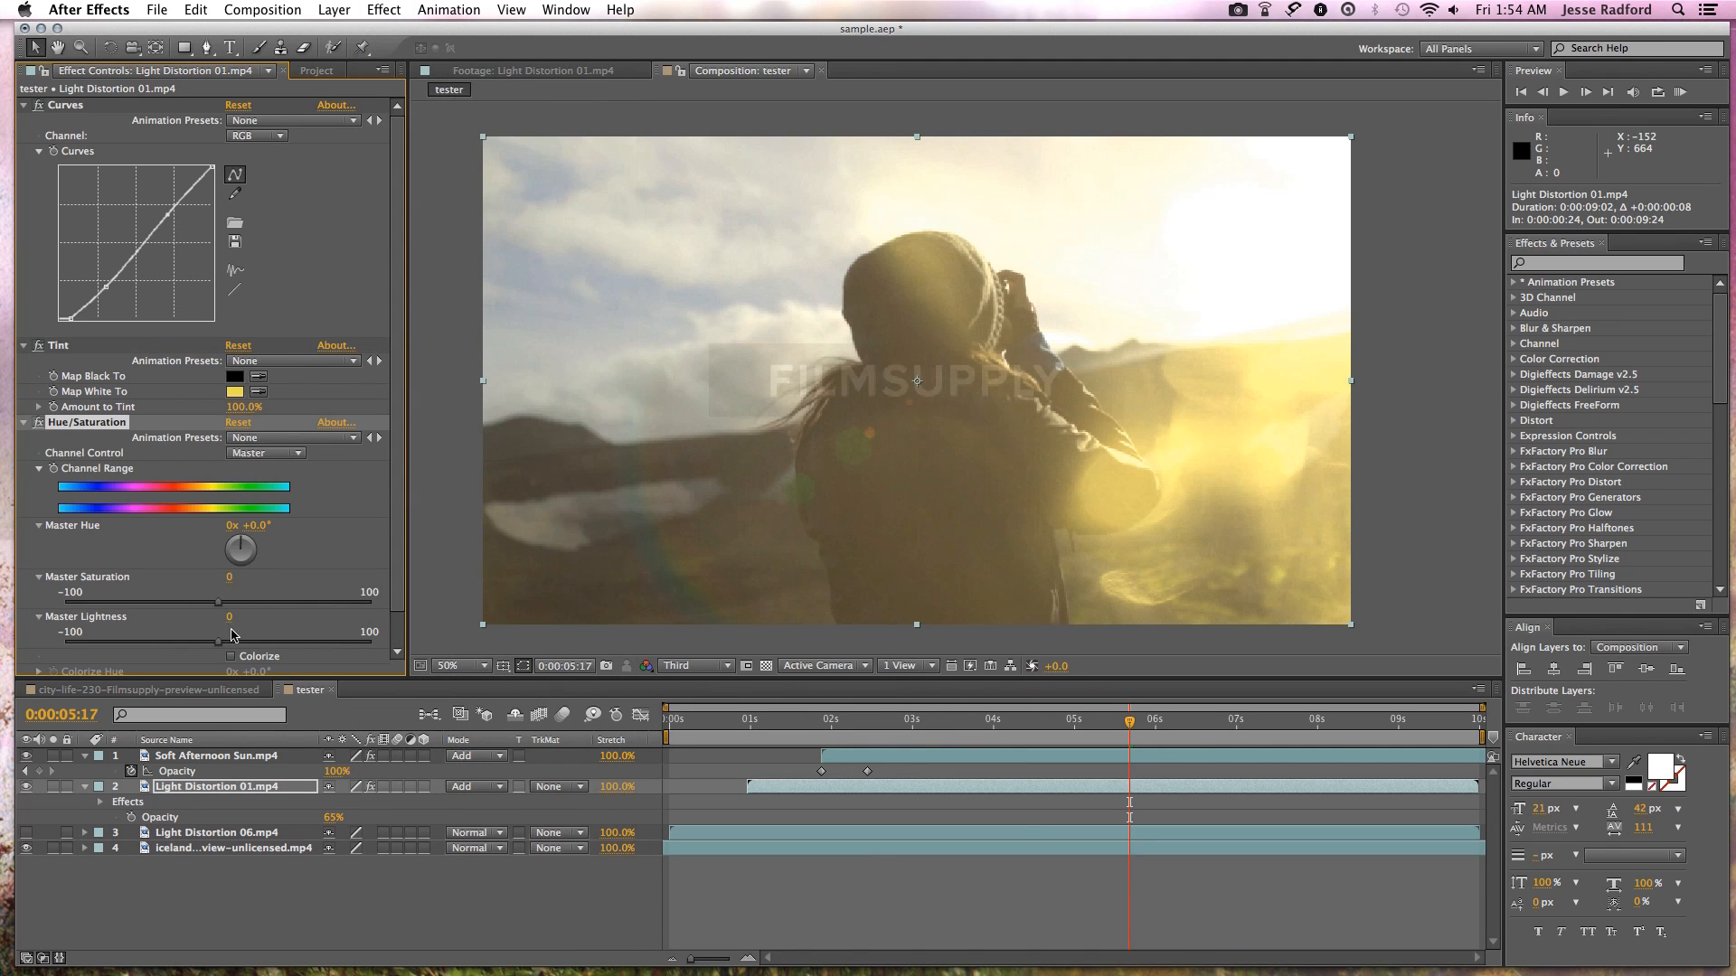
{"action": "left_click_drag", "start_coordinate": [219, 644], "coordinate": [194, 604]}
{"action": "key", "text": "super+z"}
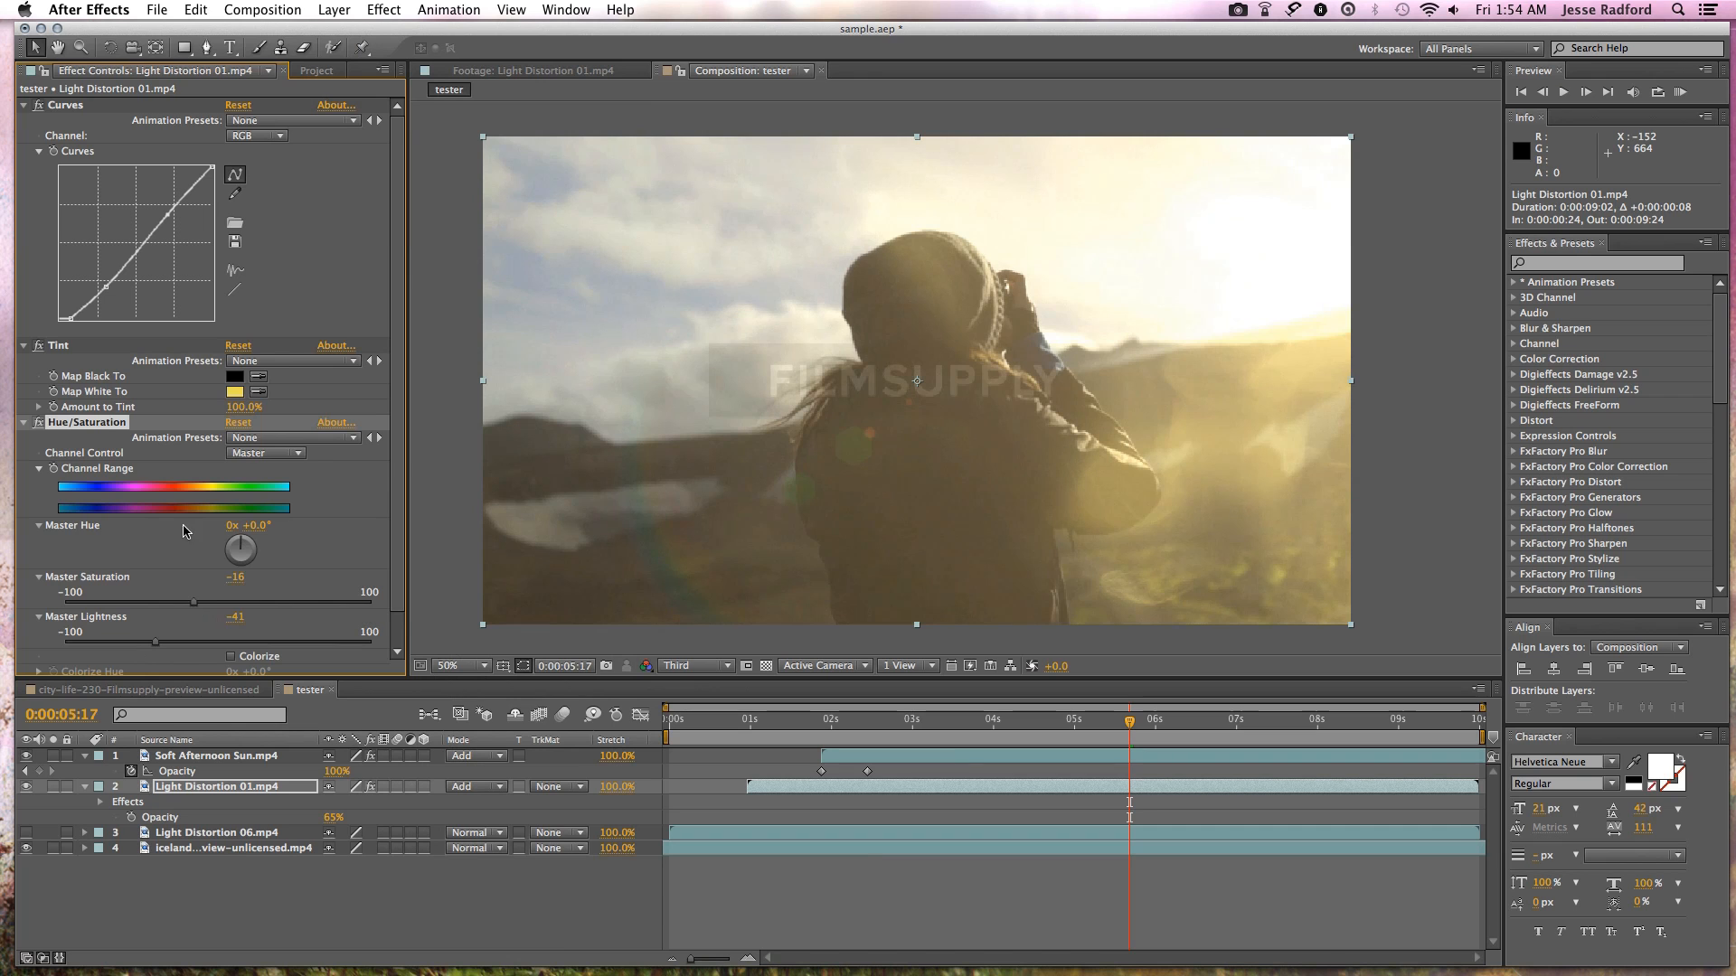
- Pull down both middle points of the Light Distortion 01 curve and set the composition preview resolution to Half
{"action": "left_click_drag", "start_coordinate": [106, 282], "coordinate": [95, 296]}
{"action": "left_click_drag", "start_coordinate": [167, 215], "coordinate": [173, 226]}
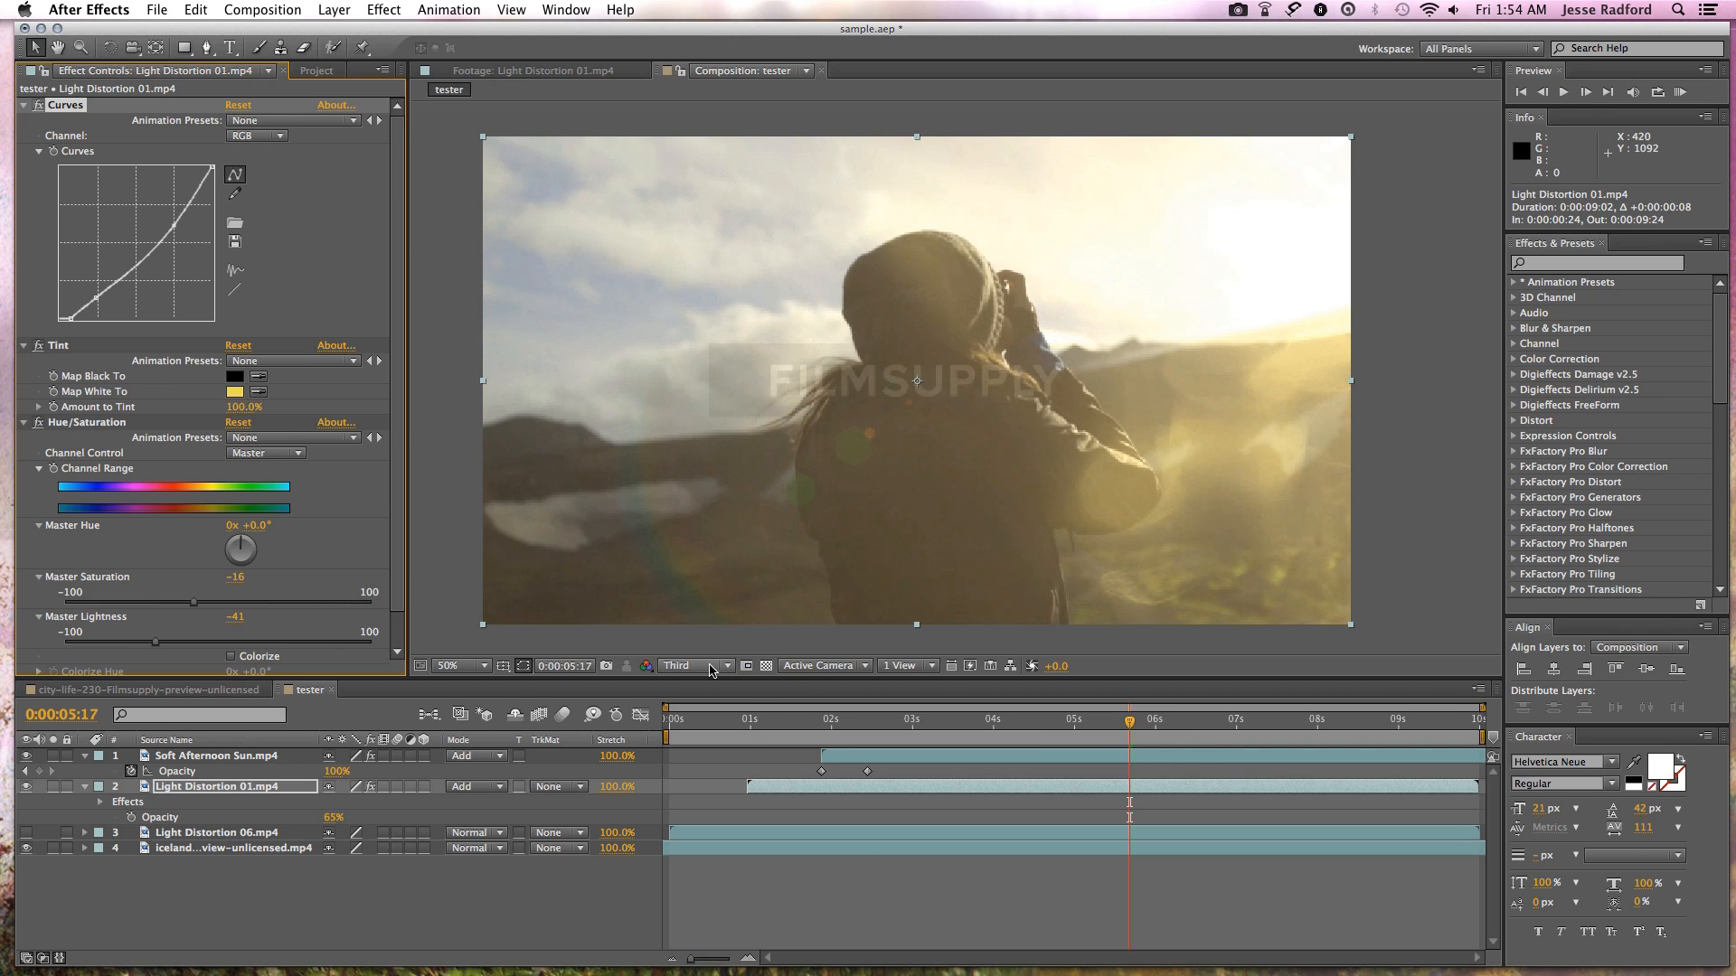
{"action": "left_click", "coordinate": [709, 670]}
{"action": "left_click", "coordinate": [684, 724]}
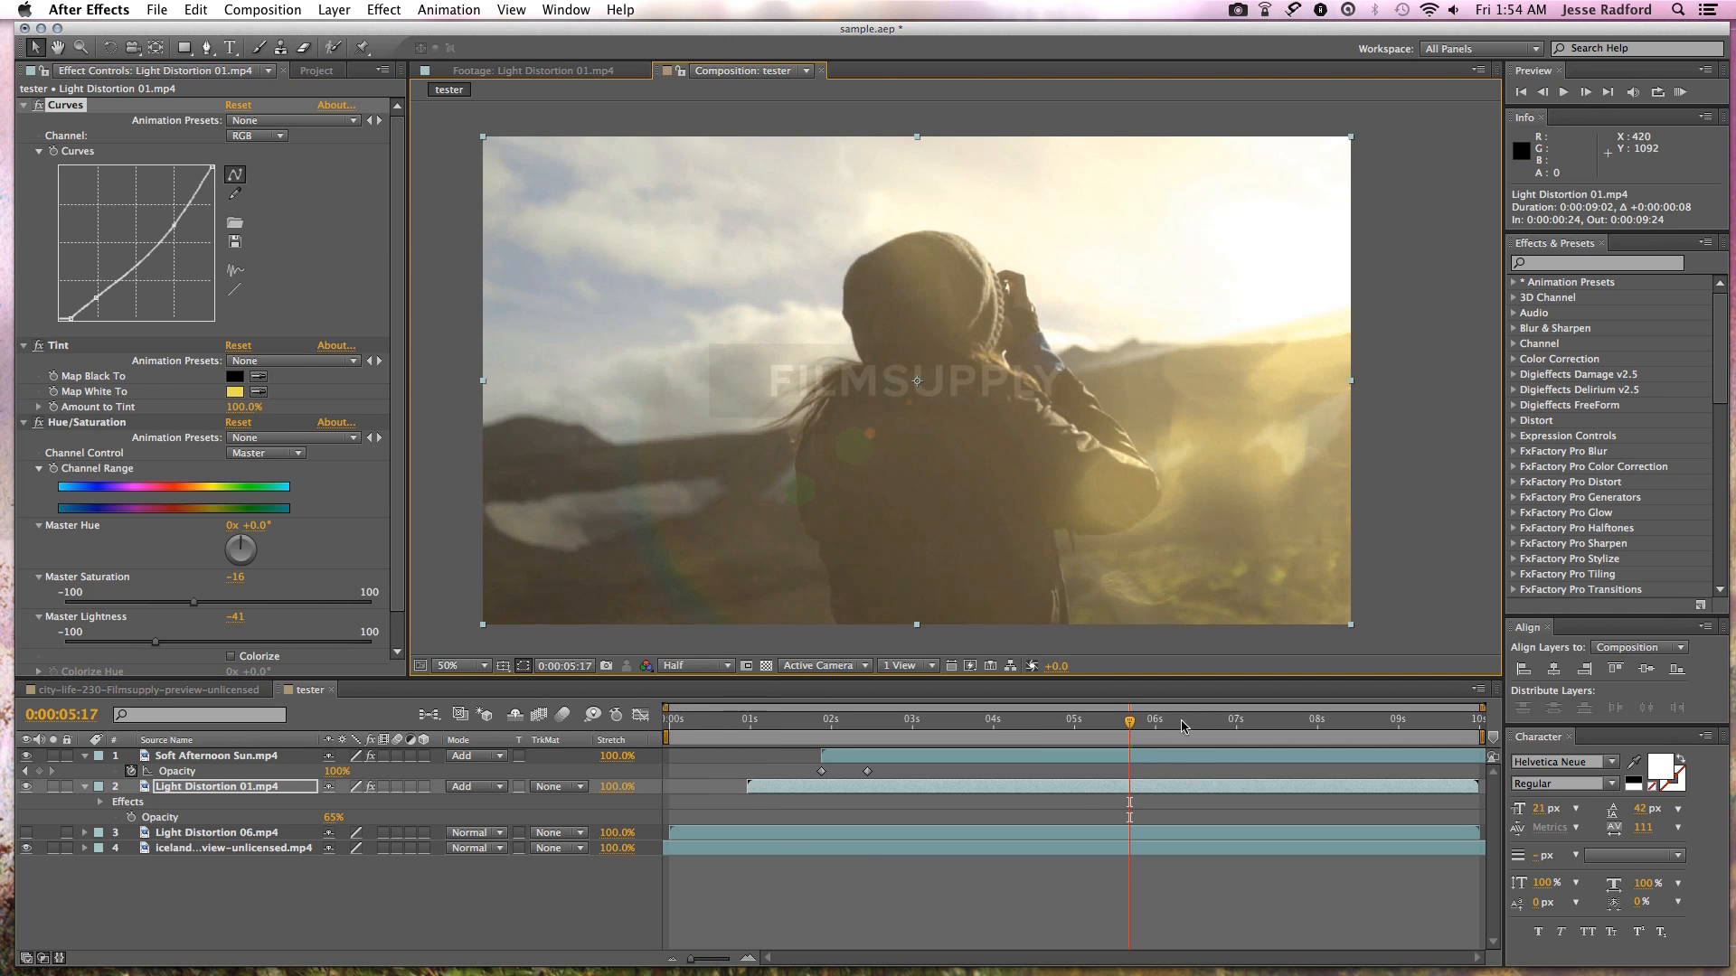
- Deselect the Light Distortion 01 layer and scrub tester between about 4 and 7 seconds to check the warm light
{"action": "left_click_drag", "start_coordinate": [1131, 724], "coordinate": [1029, 745]}
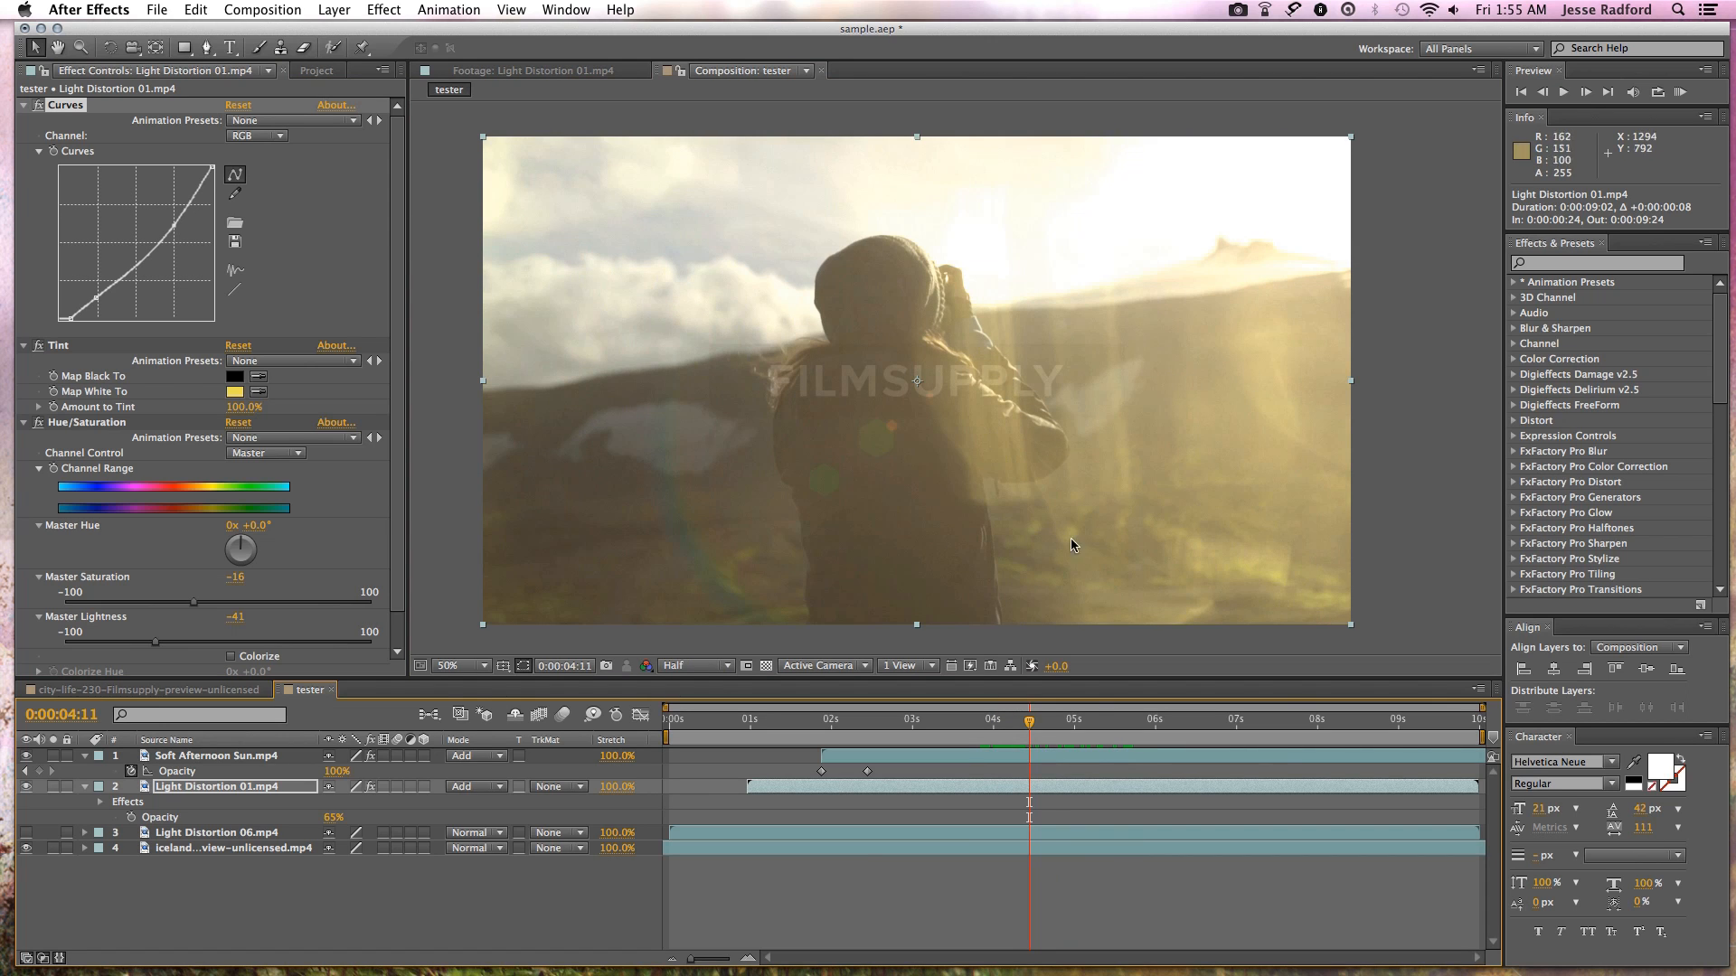
{"action": "mouse_move", "coordinate": [1028, 733]}
{"action": "left_mouse_down"}
{"action": "mouse_move", "coordinate": [1071, 726]}
{"action": "mouse_move", "coordinate": [918, 749]}
{"action": "mouse_move", "coordinate": [1033, 746]}
{"action": "left_mouse_up"}
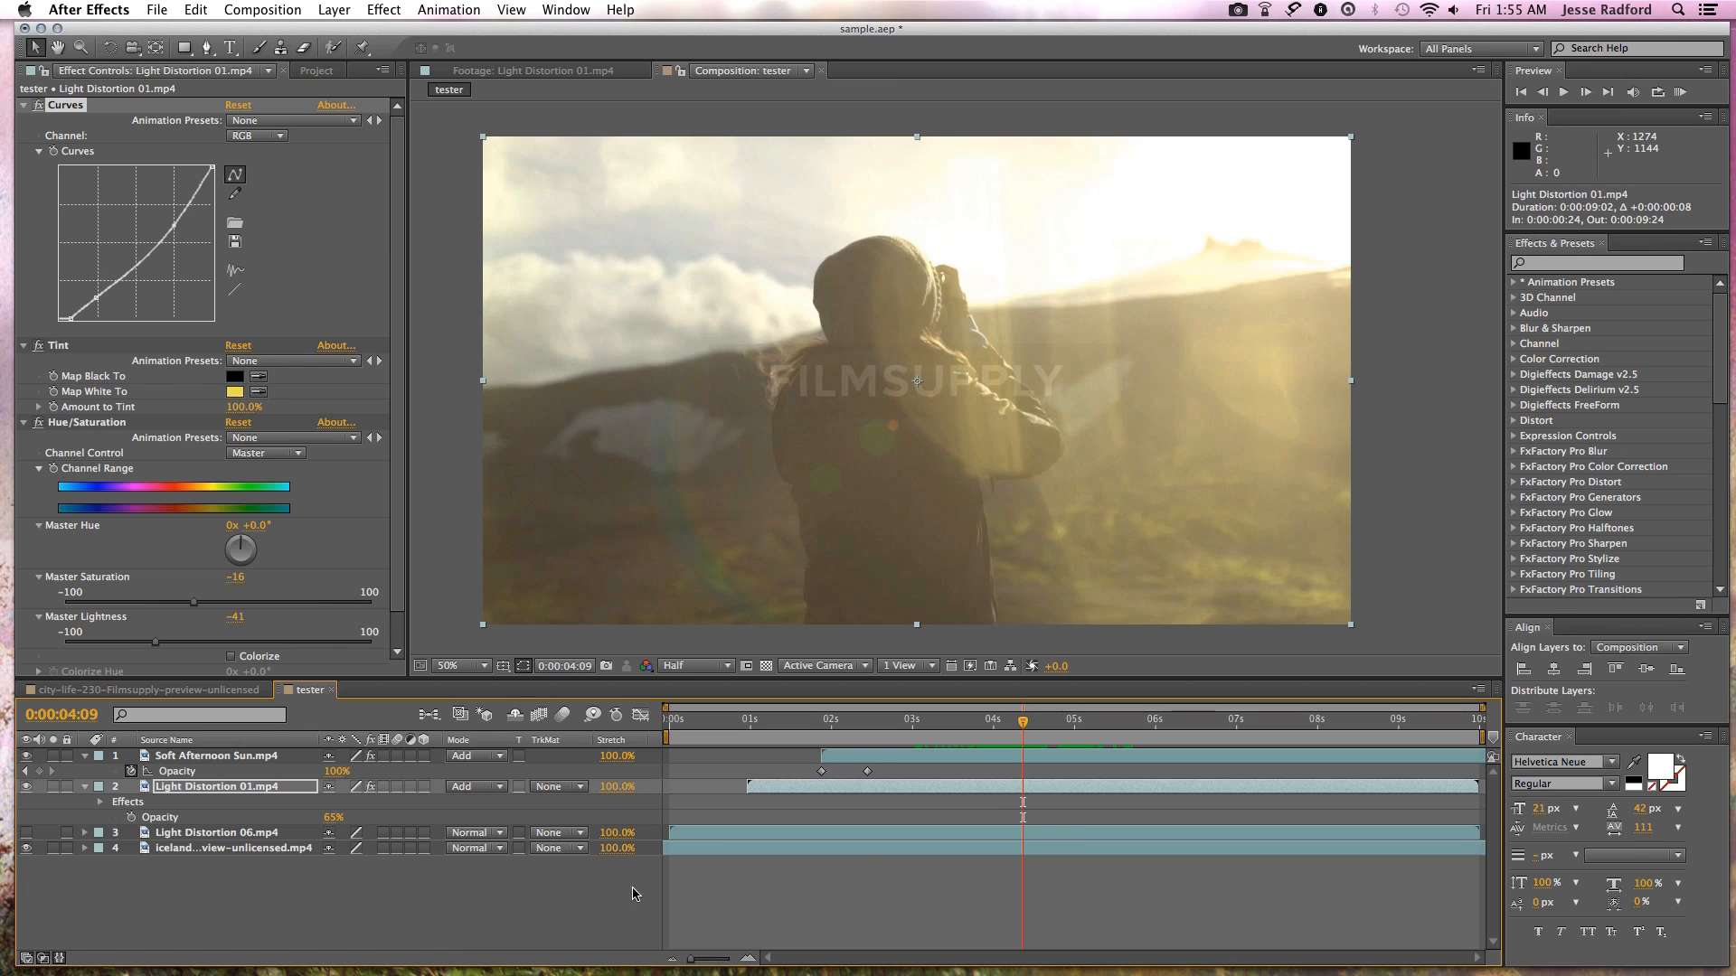
{"action": "left_click", "coordinate": [611, 931]}
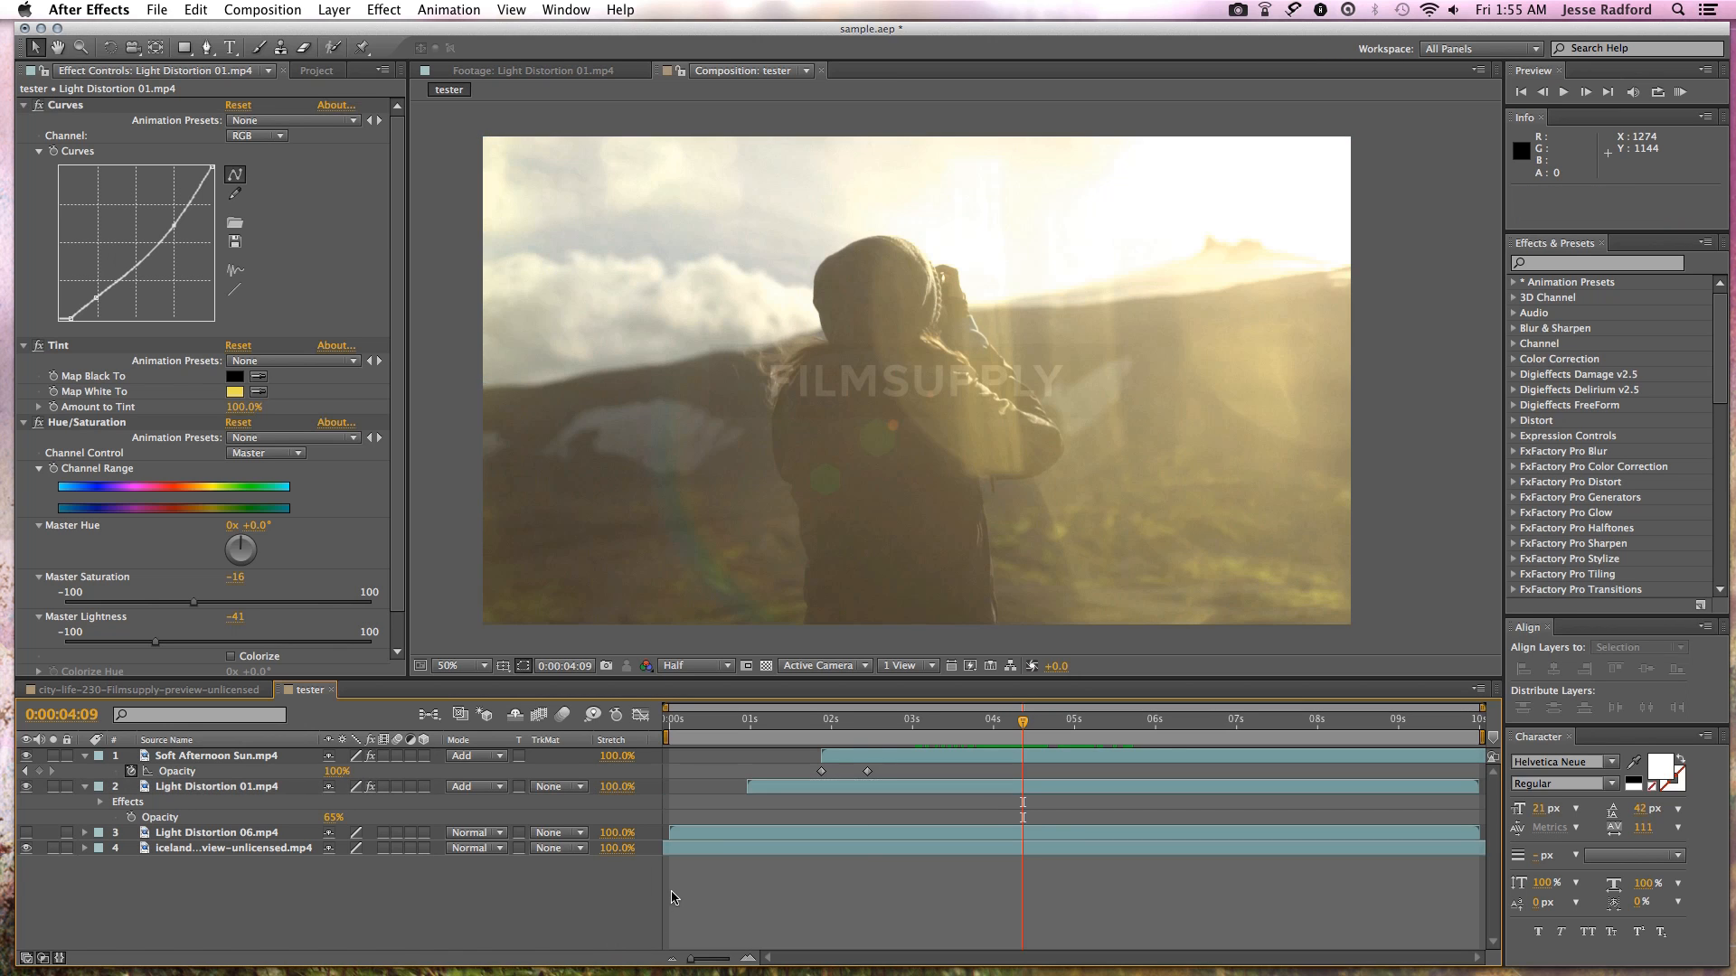
{"action": "left_click_drag", "start_coordinate": [1017, 730], "coordinate": [1119, 728]}
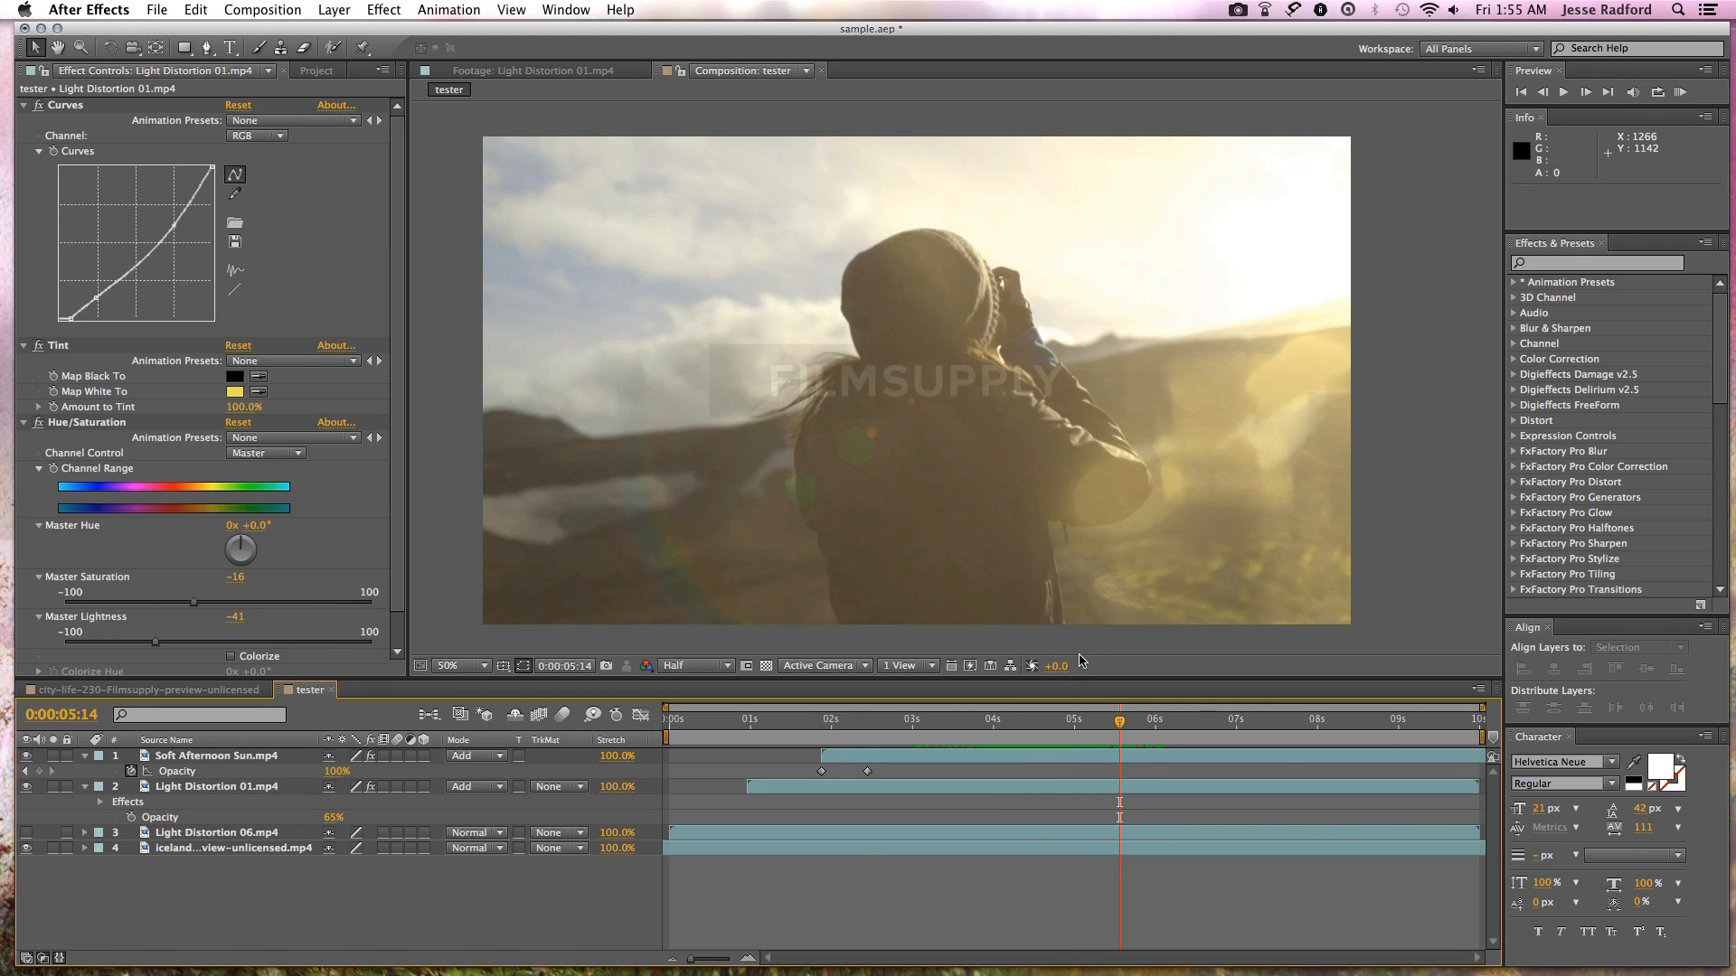
{"action": "left_click_drag", "start_coordinate": [1117, 723], "coordinate": [1207, 729]}
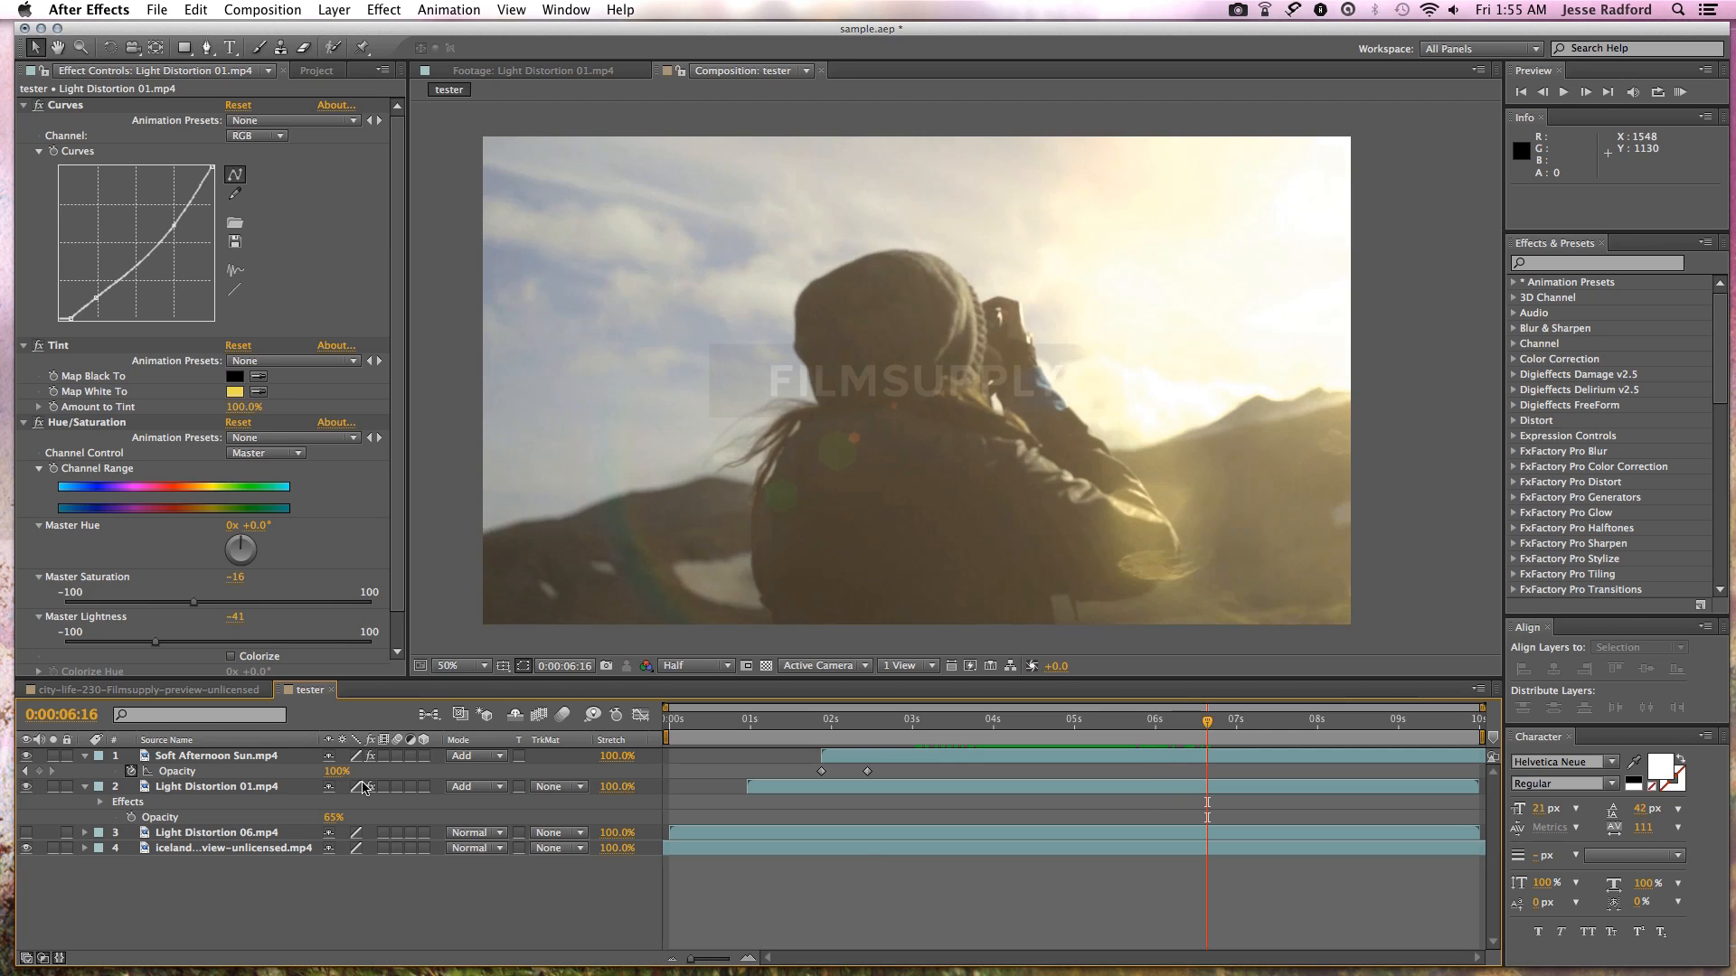
- Create a new composition with the default settings and find the Sample Footage clips in the project
{"action": "key", "text": "super+n"}
{"action": "key", "text": "Return"}
{"action": "left_click", "coordinate": [217, 70]}
{"action": "scroll", "coordinate": [167, 542], "scroll_direction": "down", "scroll_amount": 5}
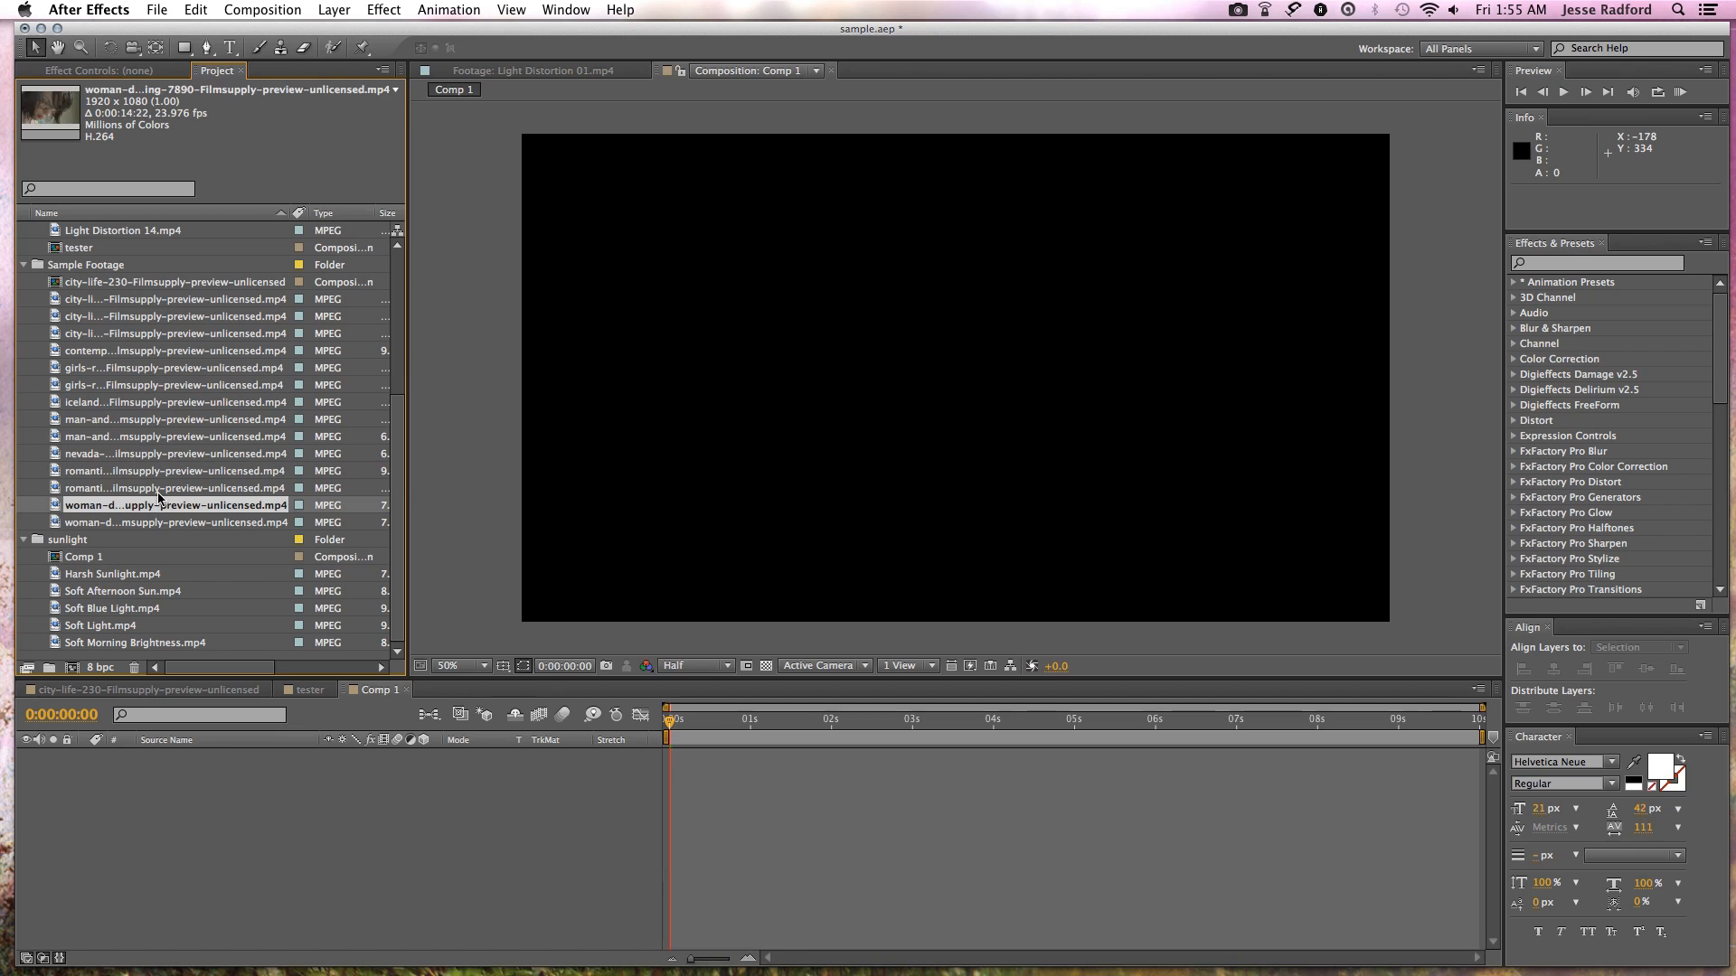
- Try the romantic city 5992 clip in Comp 1 and delete the romantic city 5907 clip from the project
{"action": "left_click", "coordinate": [163, 489]}
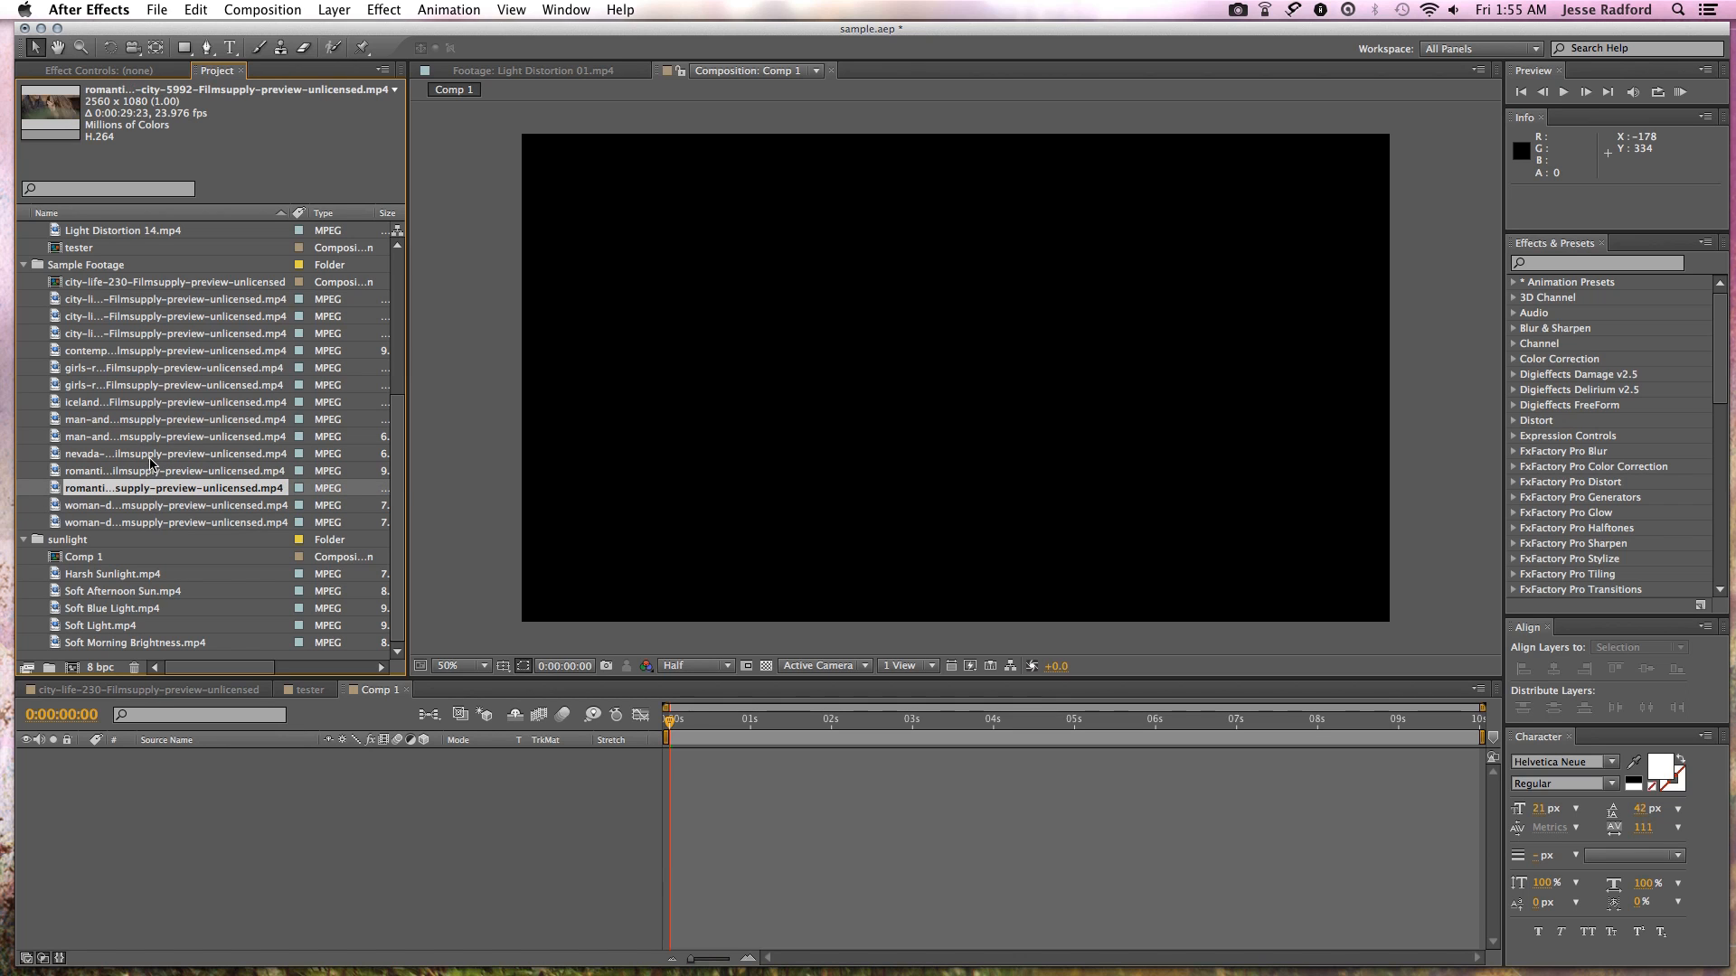
{"action": "left_click_drag", "start_coordinate": [145, 489], "coordinate": [953, 384]}
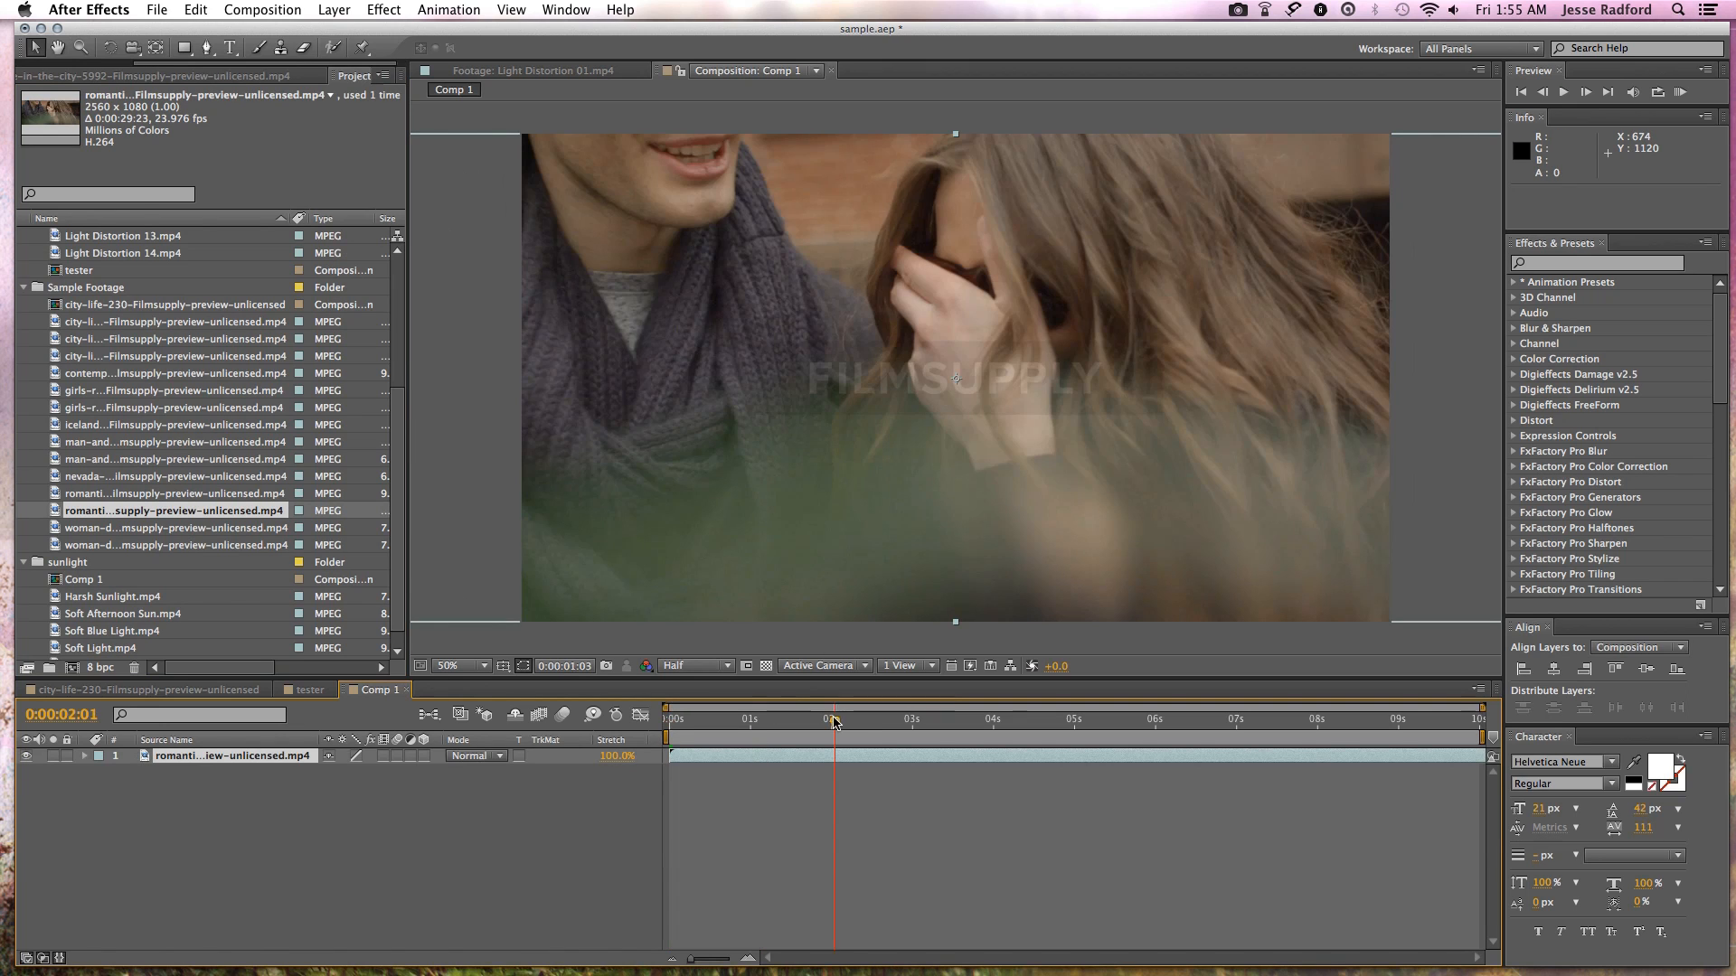
{"action": "left_click", "coordinate": [127, 491]}
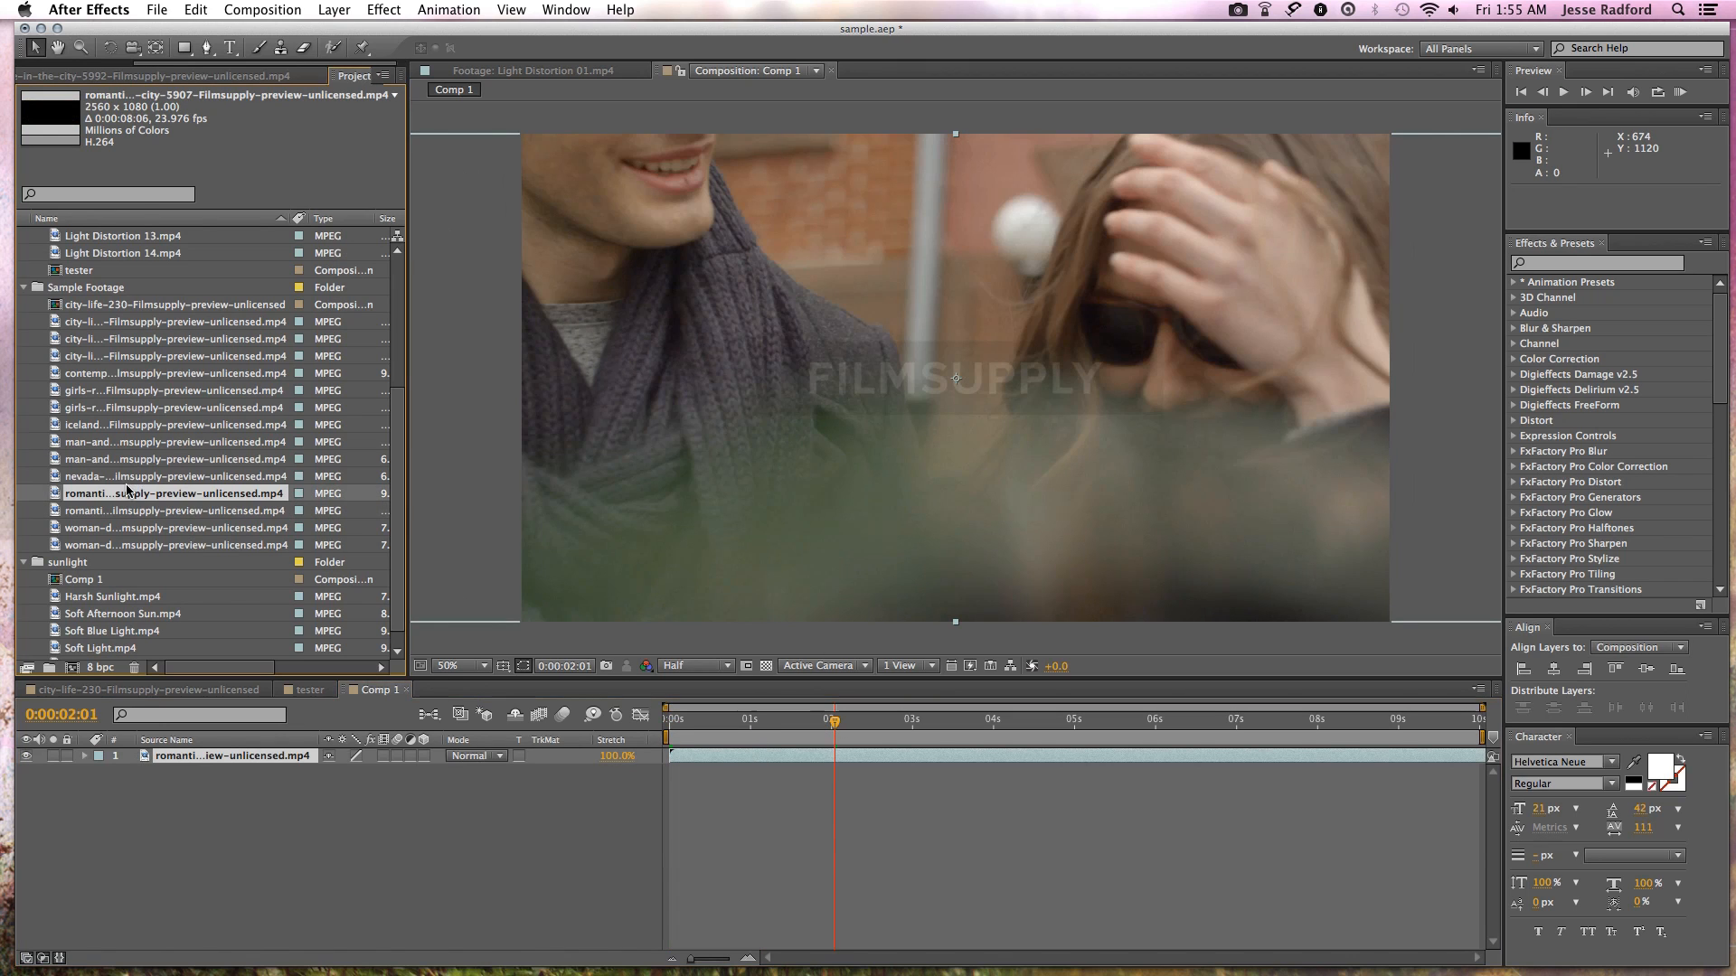
{"action": "key", "text": "Delete"}
- Browse the man-and and woman-drawing sample clips, and remove the romantic city clip layer from Comp 1
{"action": "left_click", "coordinate": [120, 492]}
{"action": "left_click", "coordinate": [122, 479]}
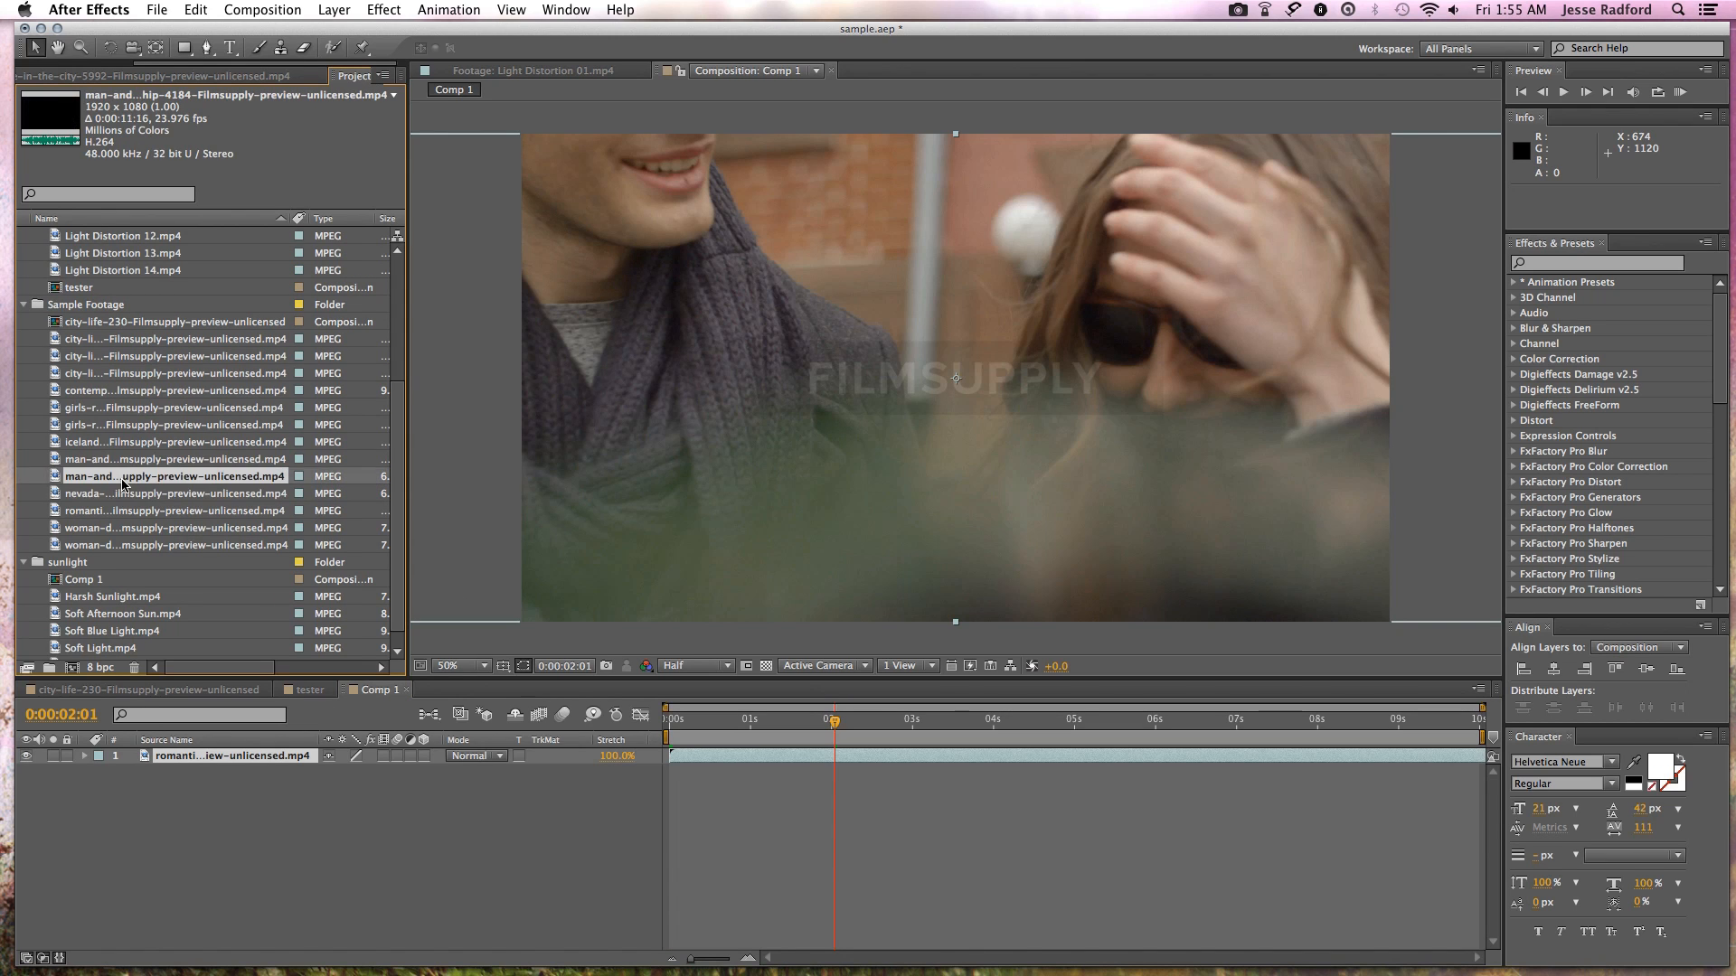
{"action": "left_click", "coordinate": [125, 464]}
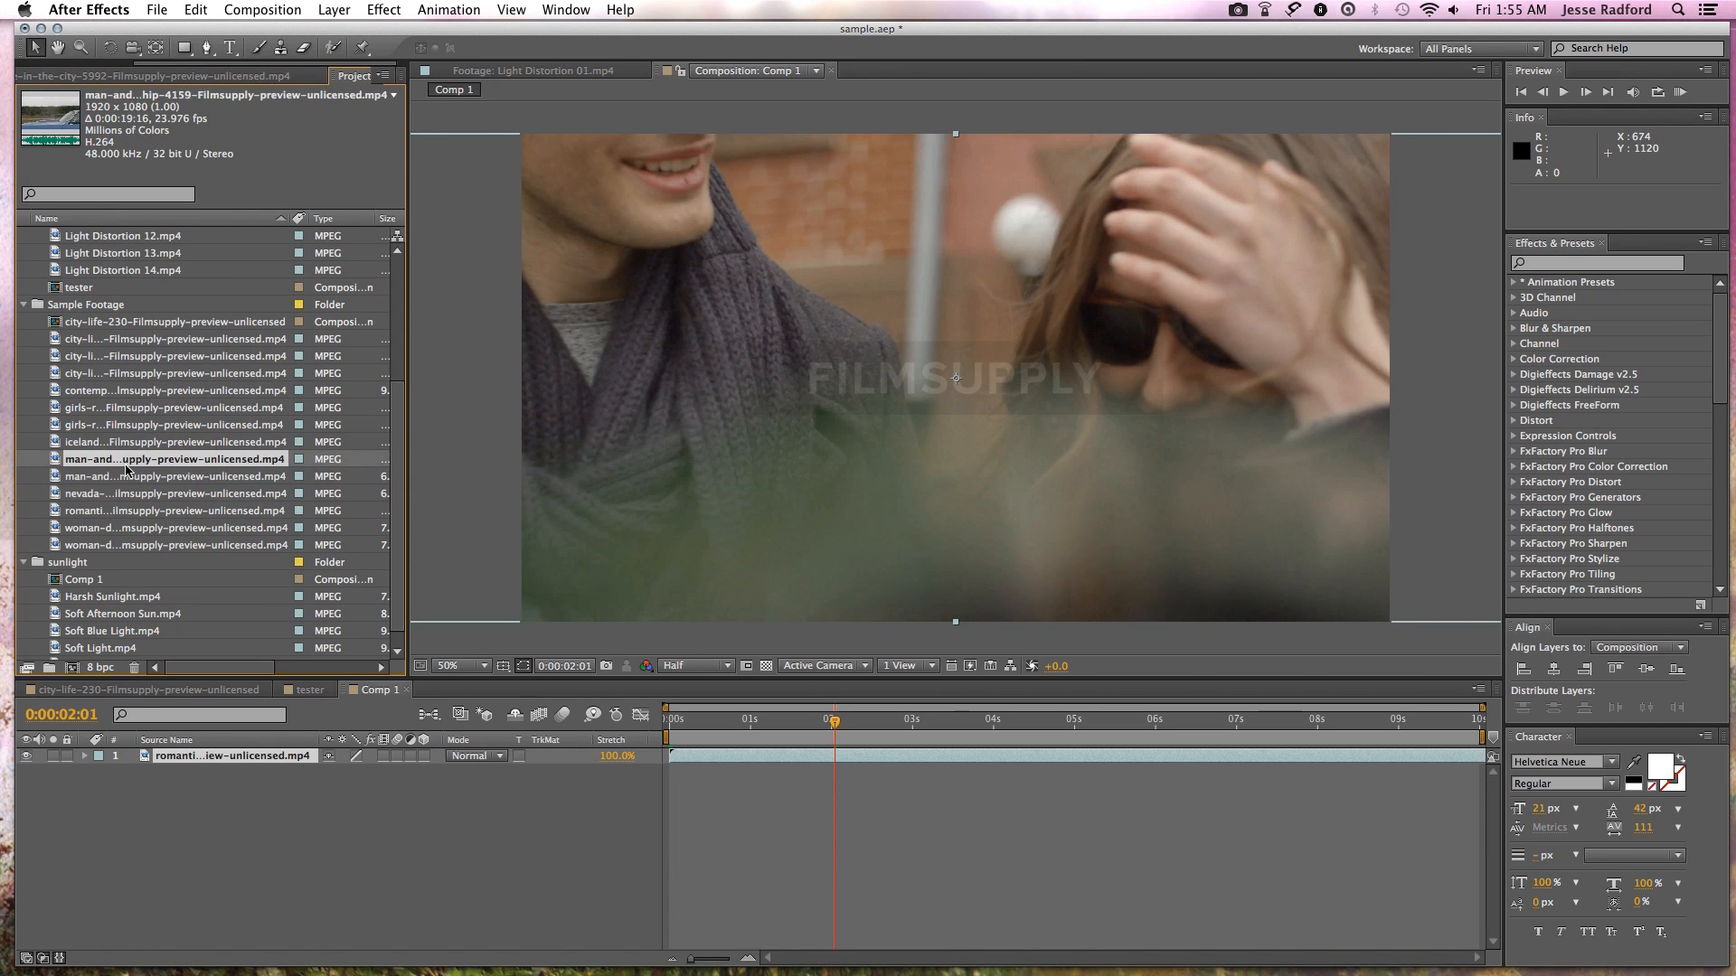
{"action": "left_click", "coordinate": [111, 529]}
{"action": "left_click", "coordinate": [107, 545]}
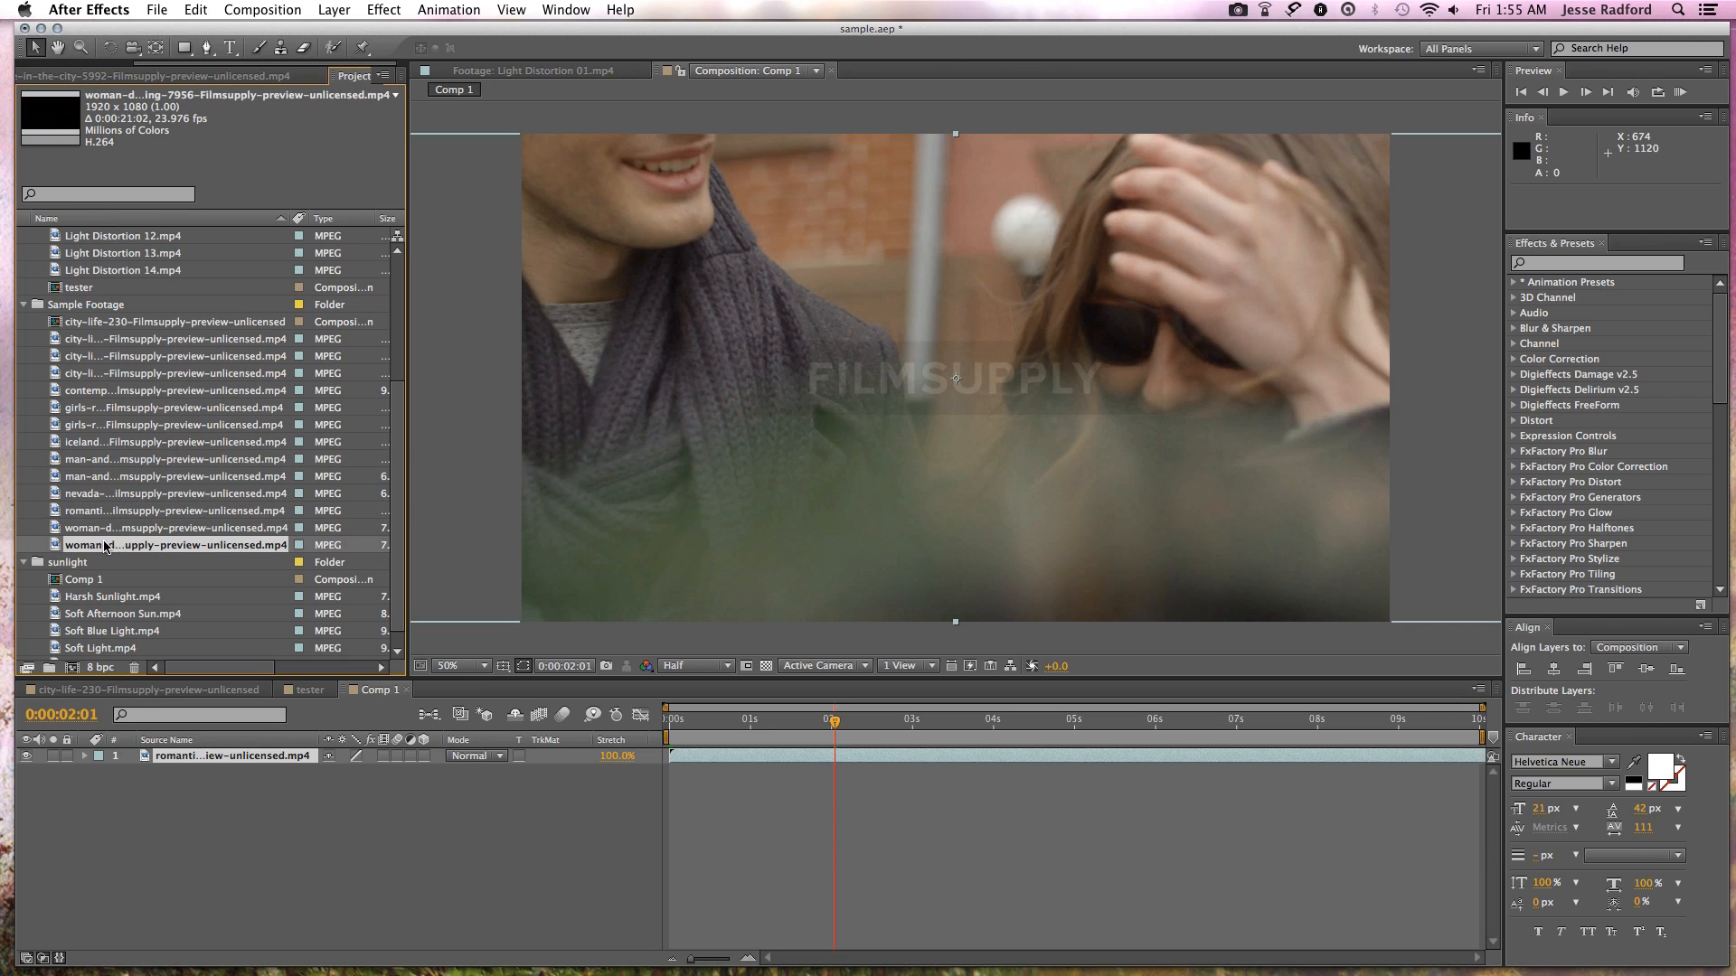
{"action": "left_click", "coordinate": [110, 528]}
{"action": "left_click", "coordinate": [570, 534]}
{"action": "key", "text": "Delete"}
- Add the woman-drawing-7956 clip to Comp 1 and play and scrub through it, stopping at 0:00:05:14
{"action": "left_click", "coordinate": [125, 547]}
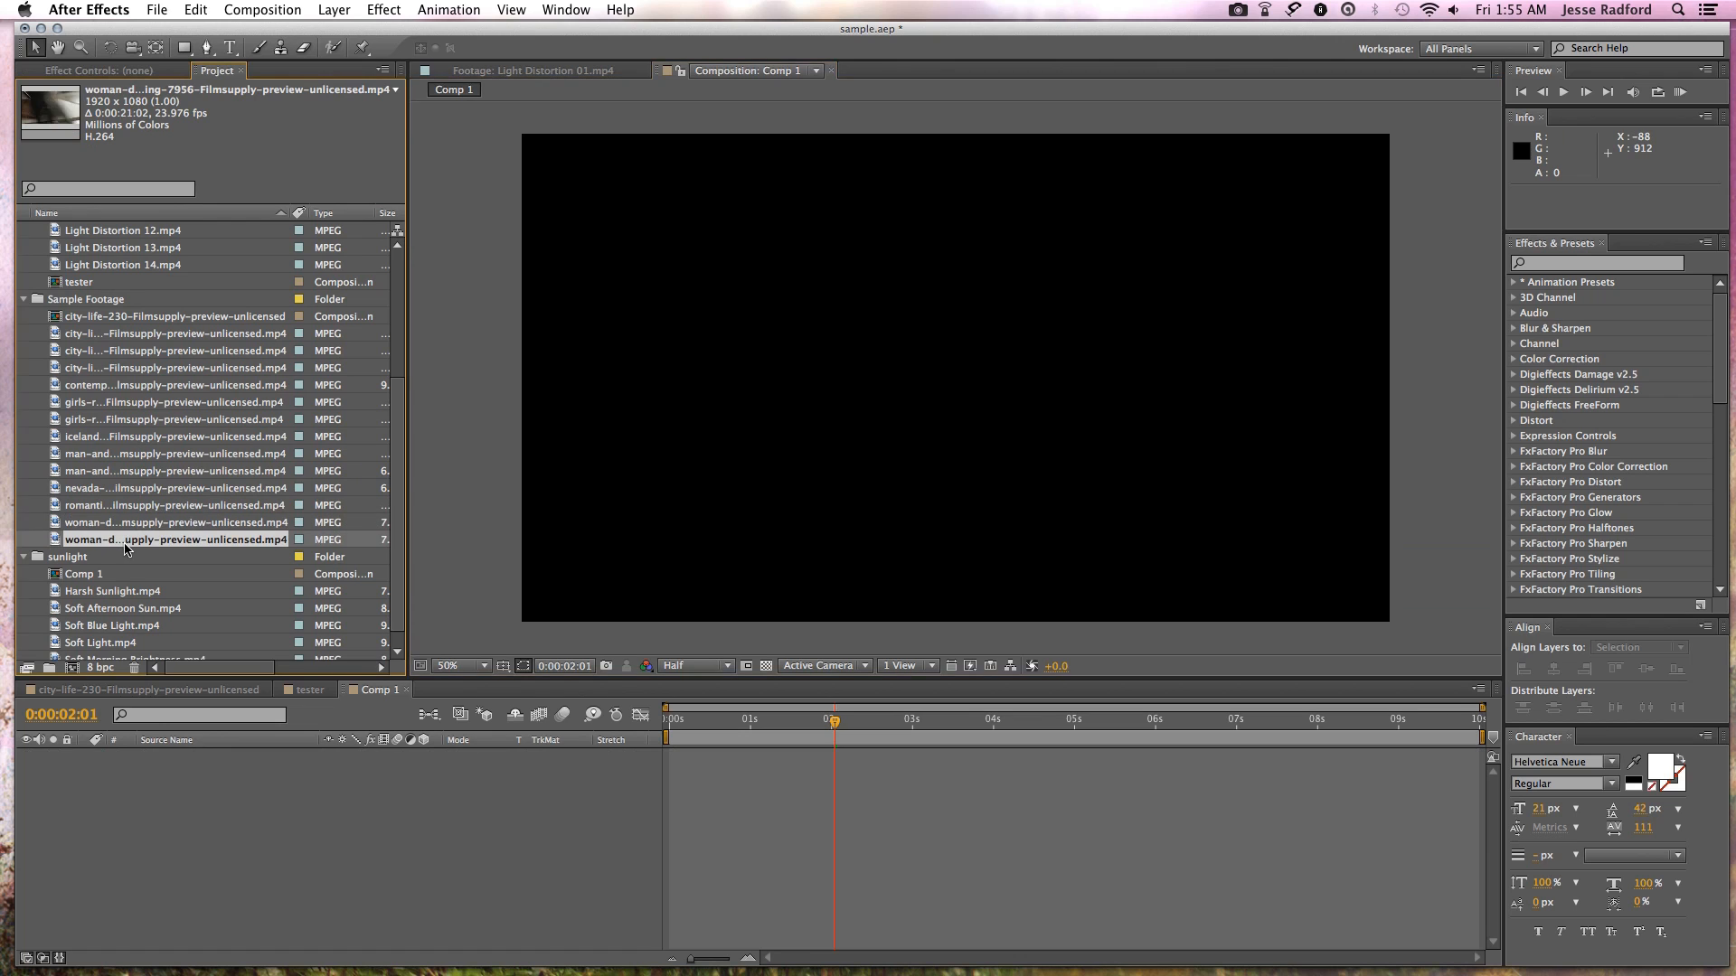
{"action": "left_click_drag", "start_coordinate": [125, 547], "coordinate": [945, 438]}
{"action": "left_click_drag", "start_coordinate": [840, 723], "coordinate": [1187, 721]}
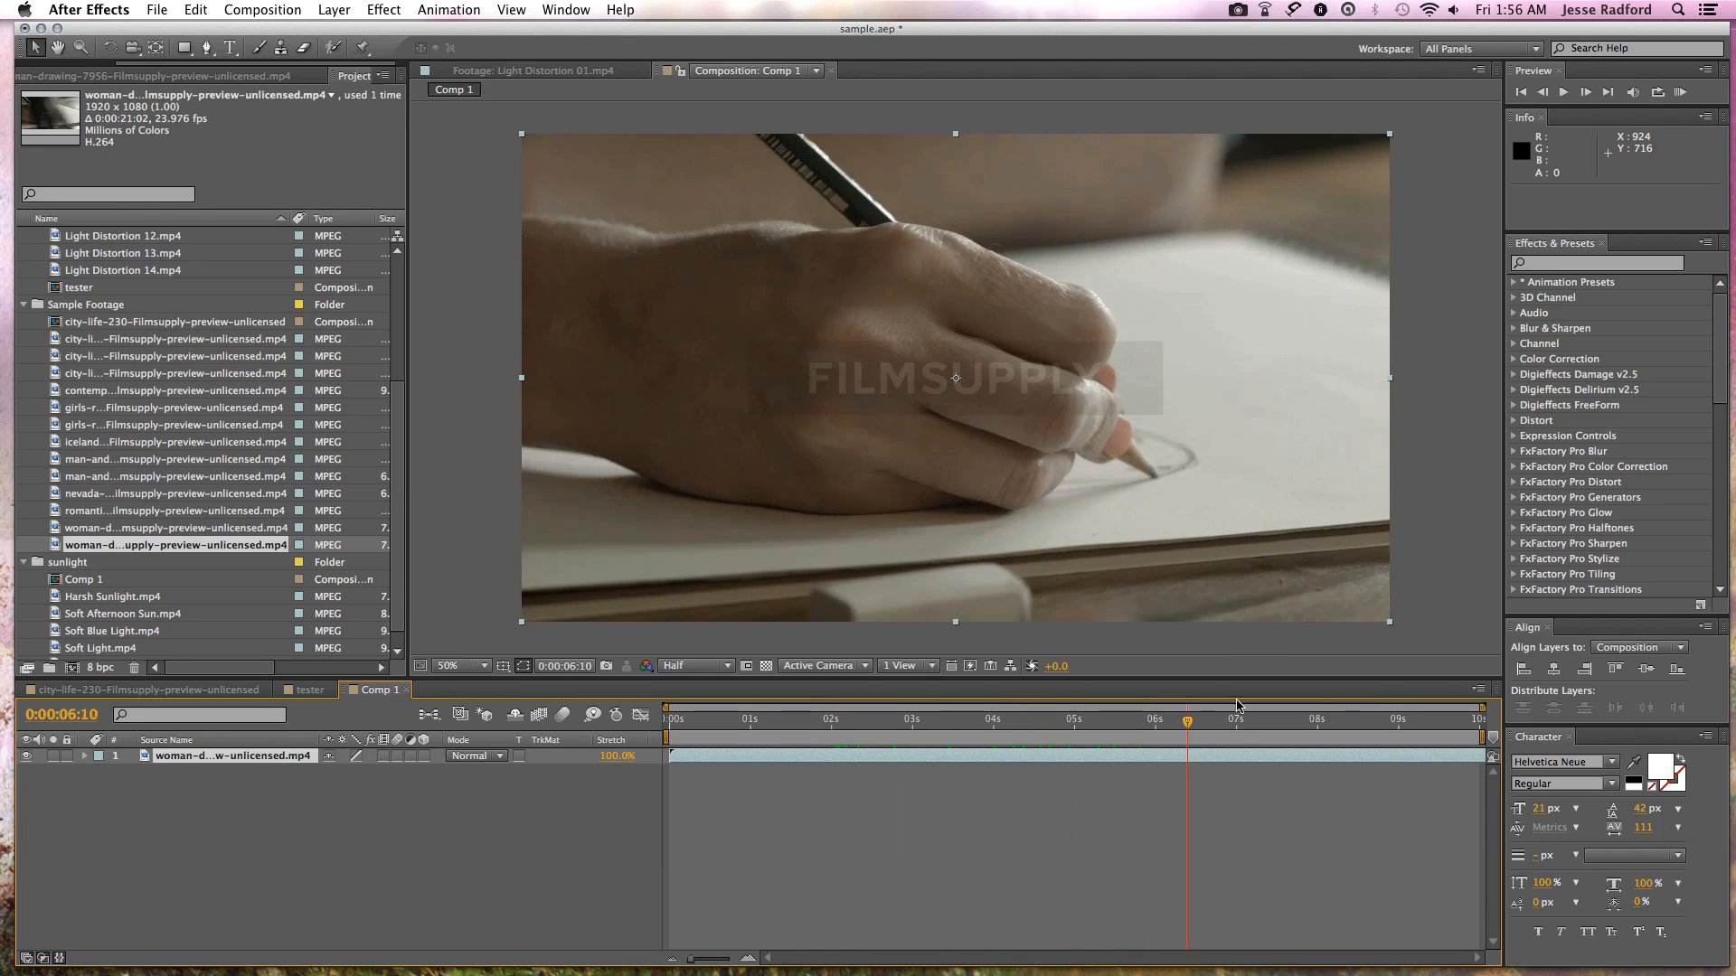
{"action": "key", "text": "space"}
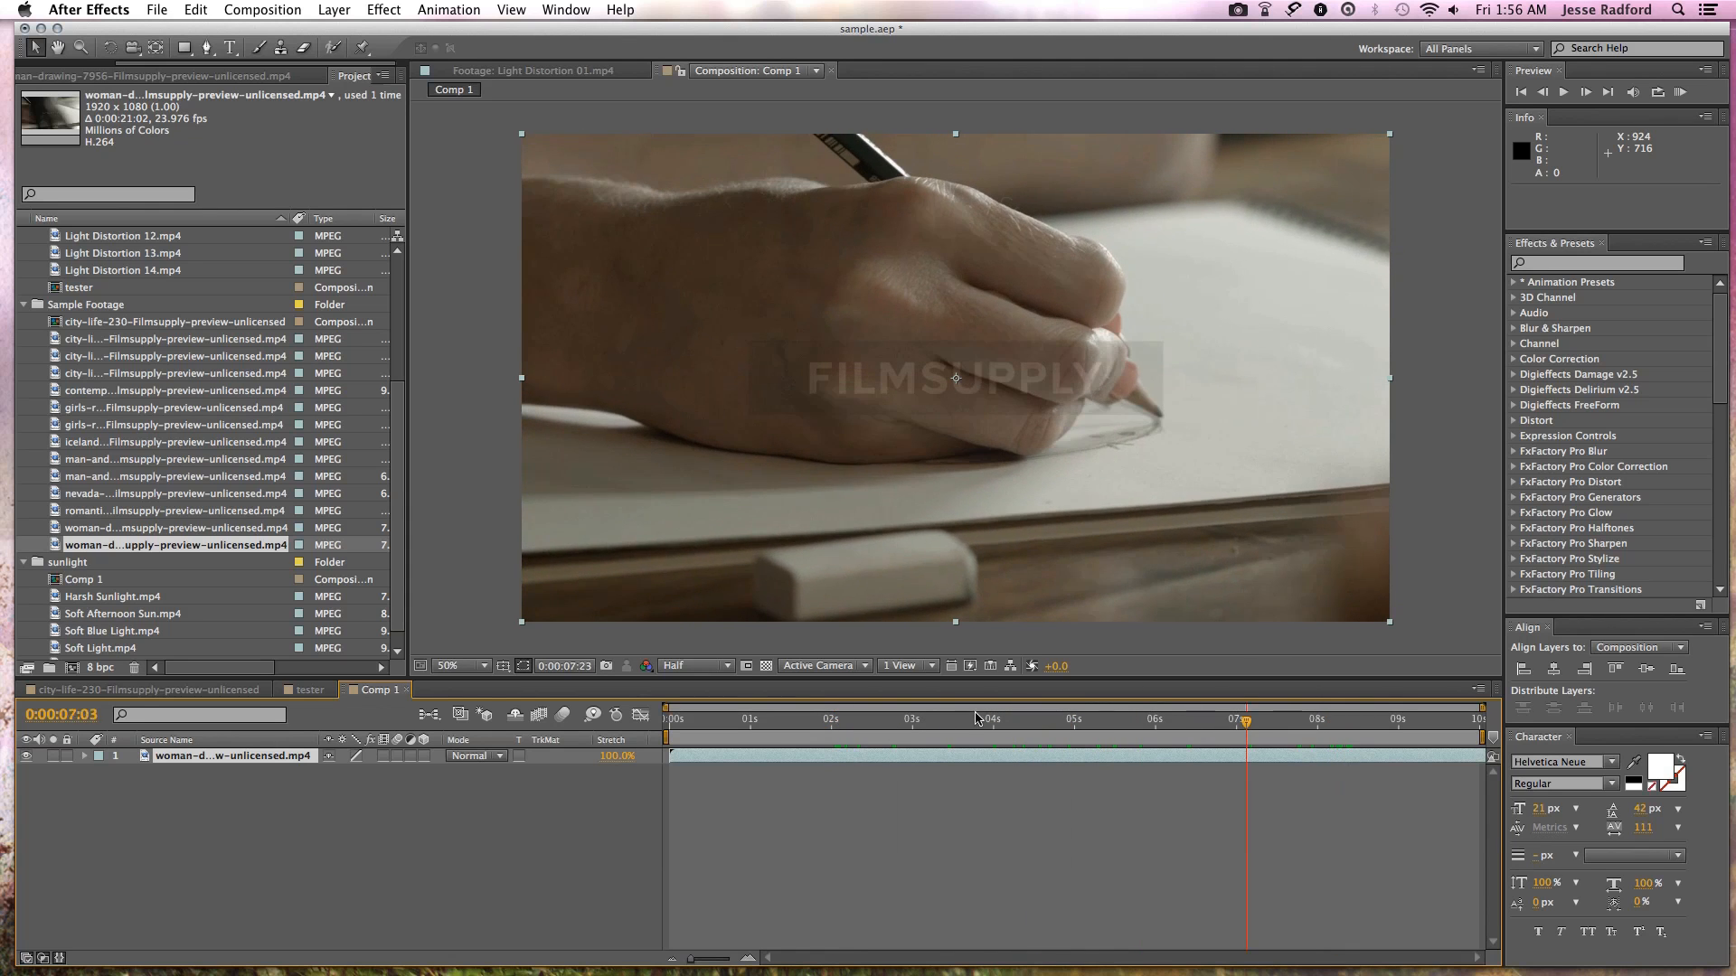
{"action": "left_click_drag", "start_coordinate": [726, 700], "coordinate": [1121, 714]}
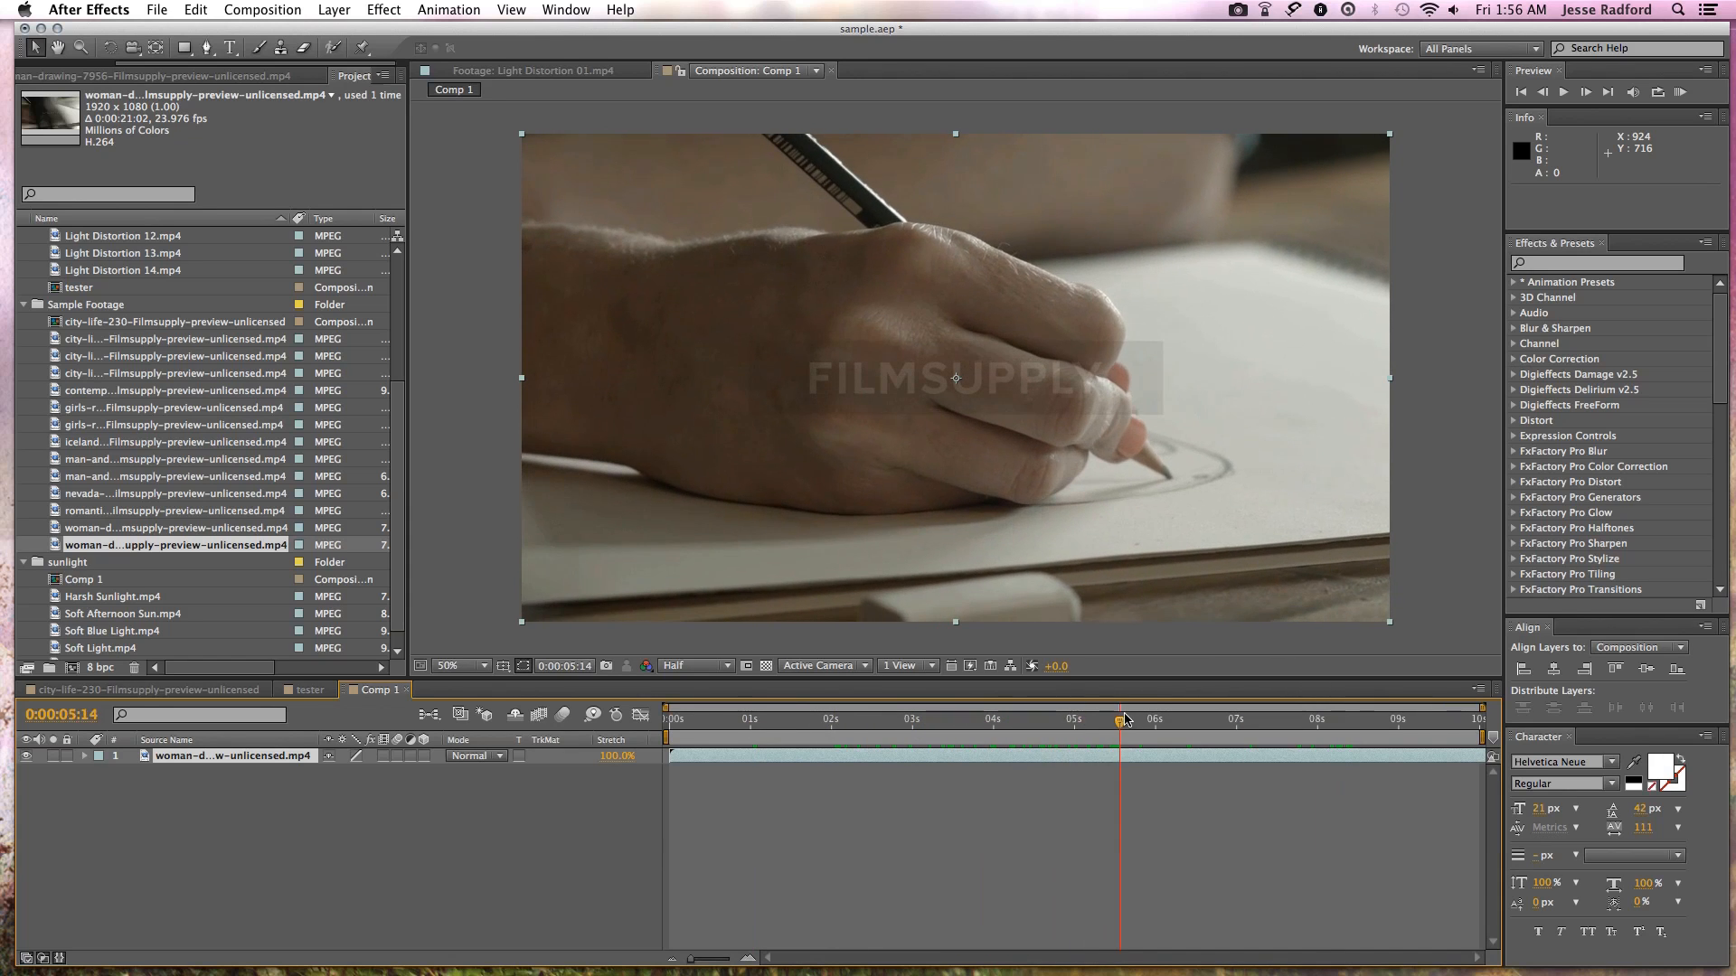
{"action": "left_click", "coordinate": [474, 883]}
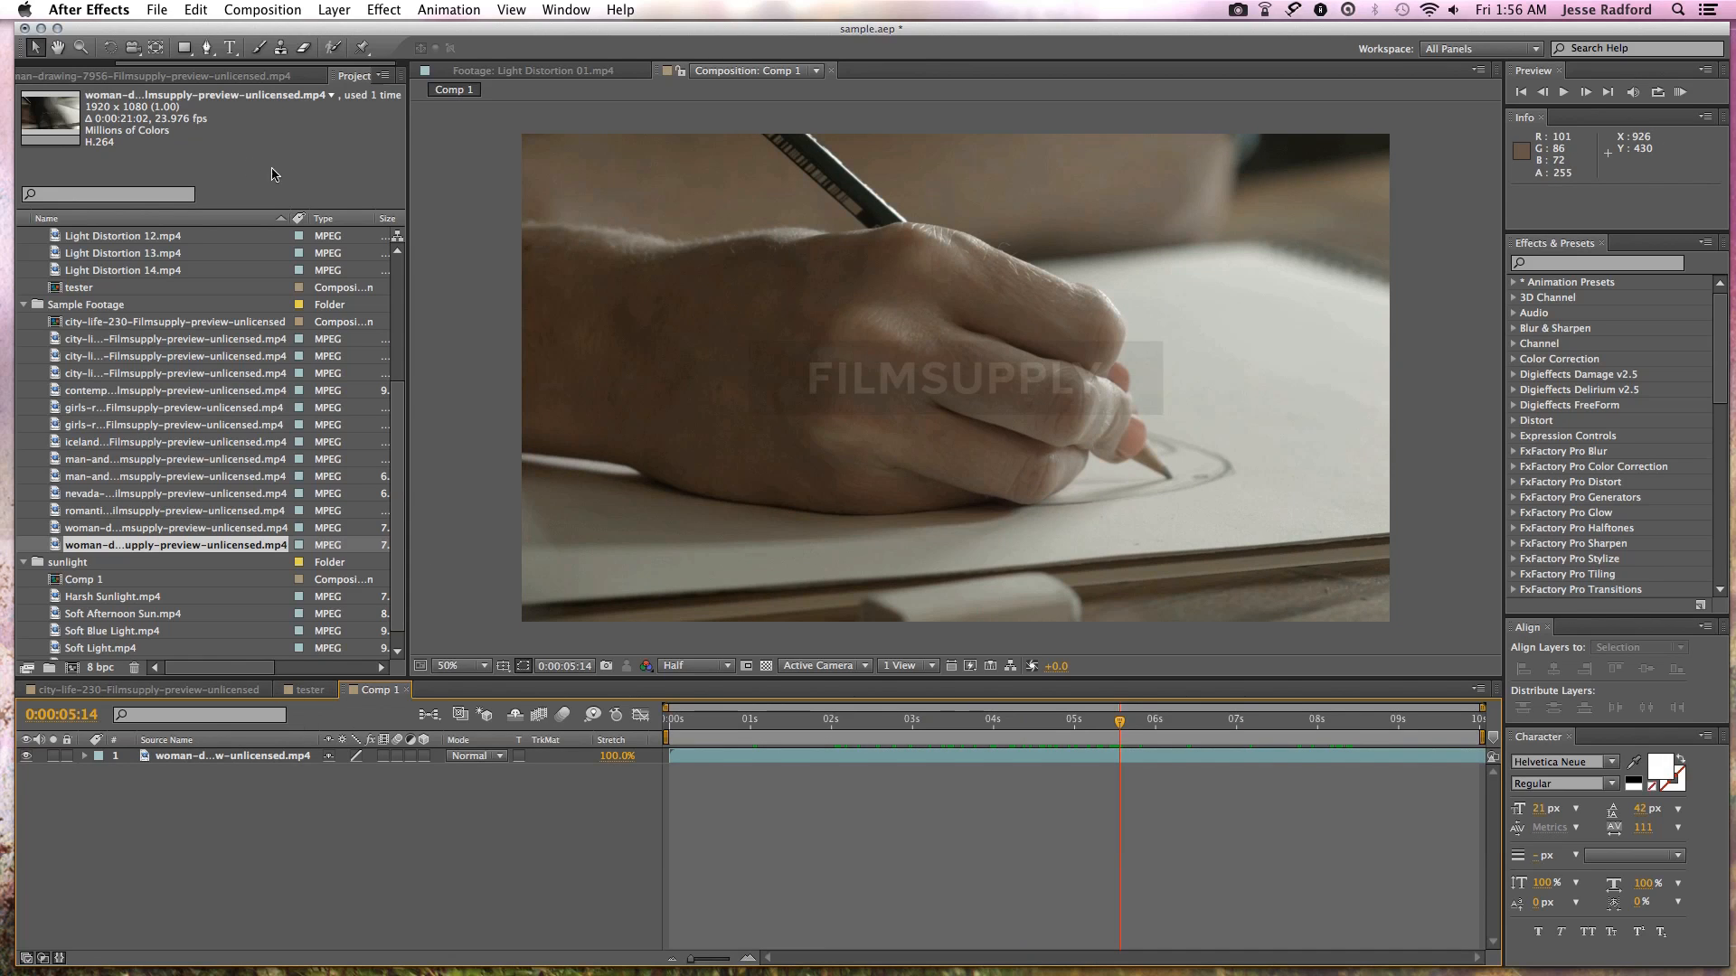
- Add Light Distortion 06.mp4 from the Lens reflections folder above the woman-drawing layer in Comp 1
{"action": "scroll", "coordinate": [169, 302], "scroll_direction": "up", "scroll_amount": 5}
{"action": "left_click", "coordinate": [159, 372]}
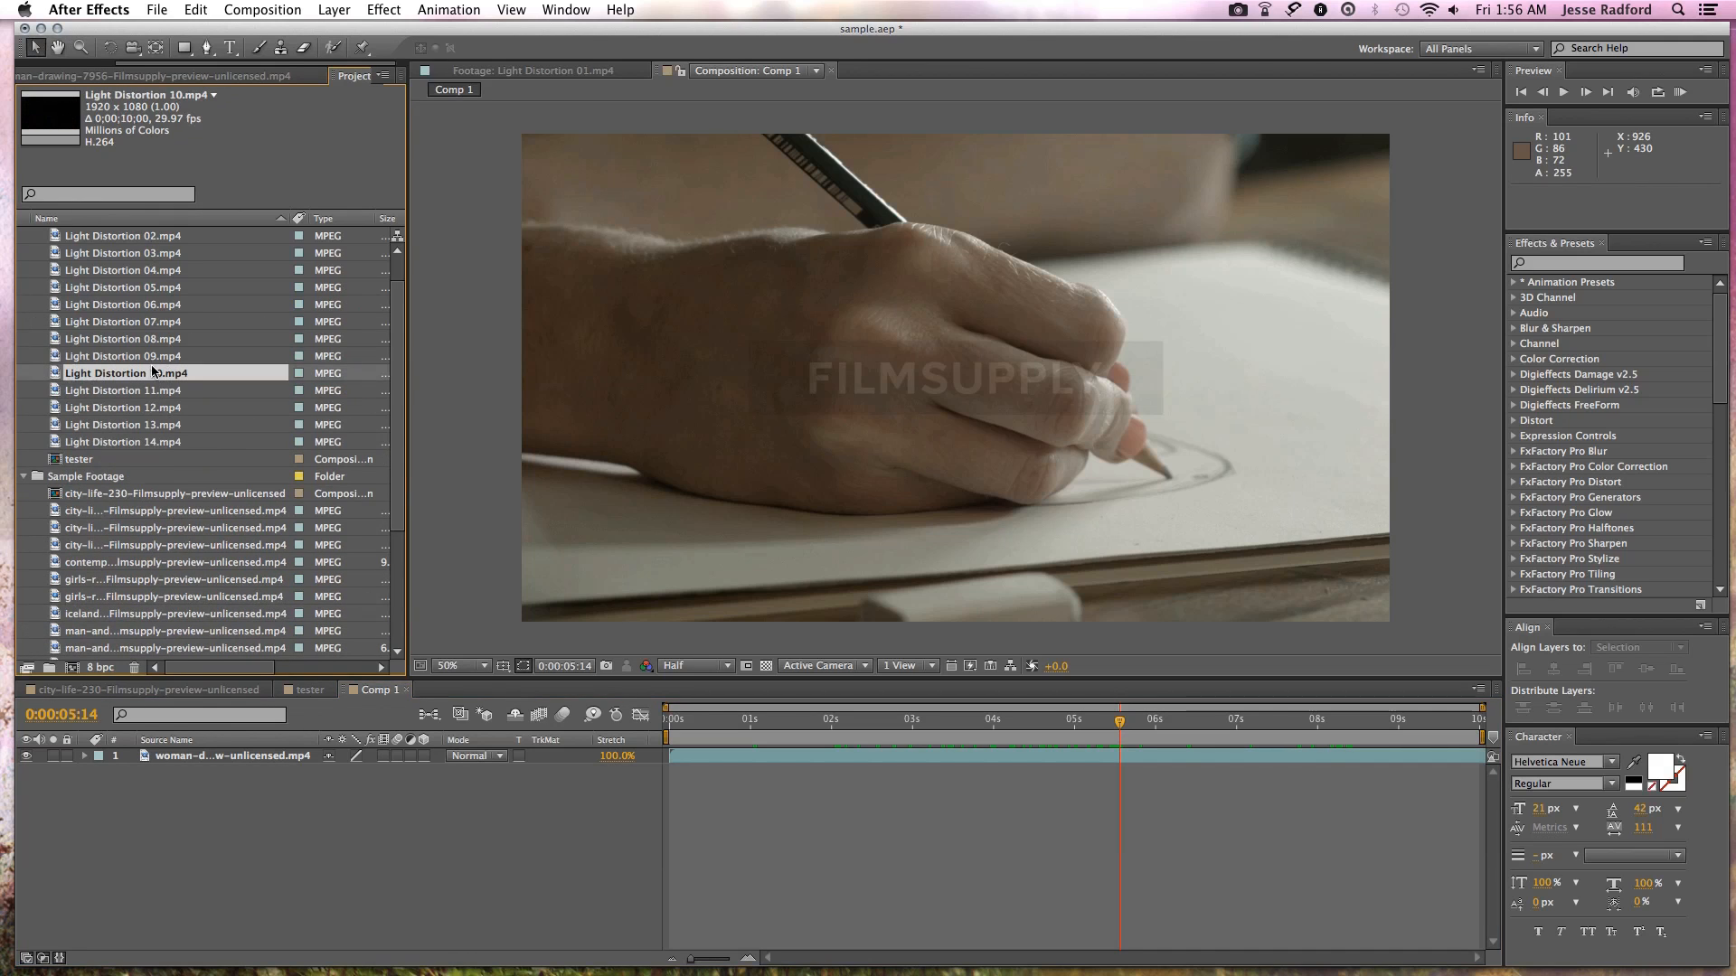
{"action": "scroll", "coordinate": [84, 237], "scroll_direction": "up", "scroll_amount": 1}
{"action": "left_click_drag", "start_coordinate": [92, 338], "coordinate": [271, 760]}
{"action": "left_click", "coordinate": [1235, 5]}
{"action": "left_click", "coordinate": [1273, 45]}
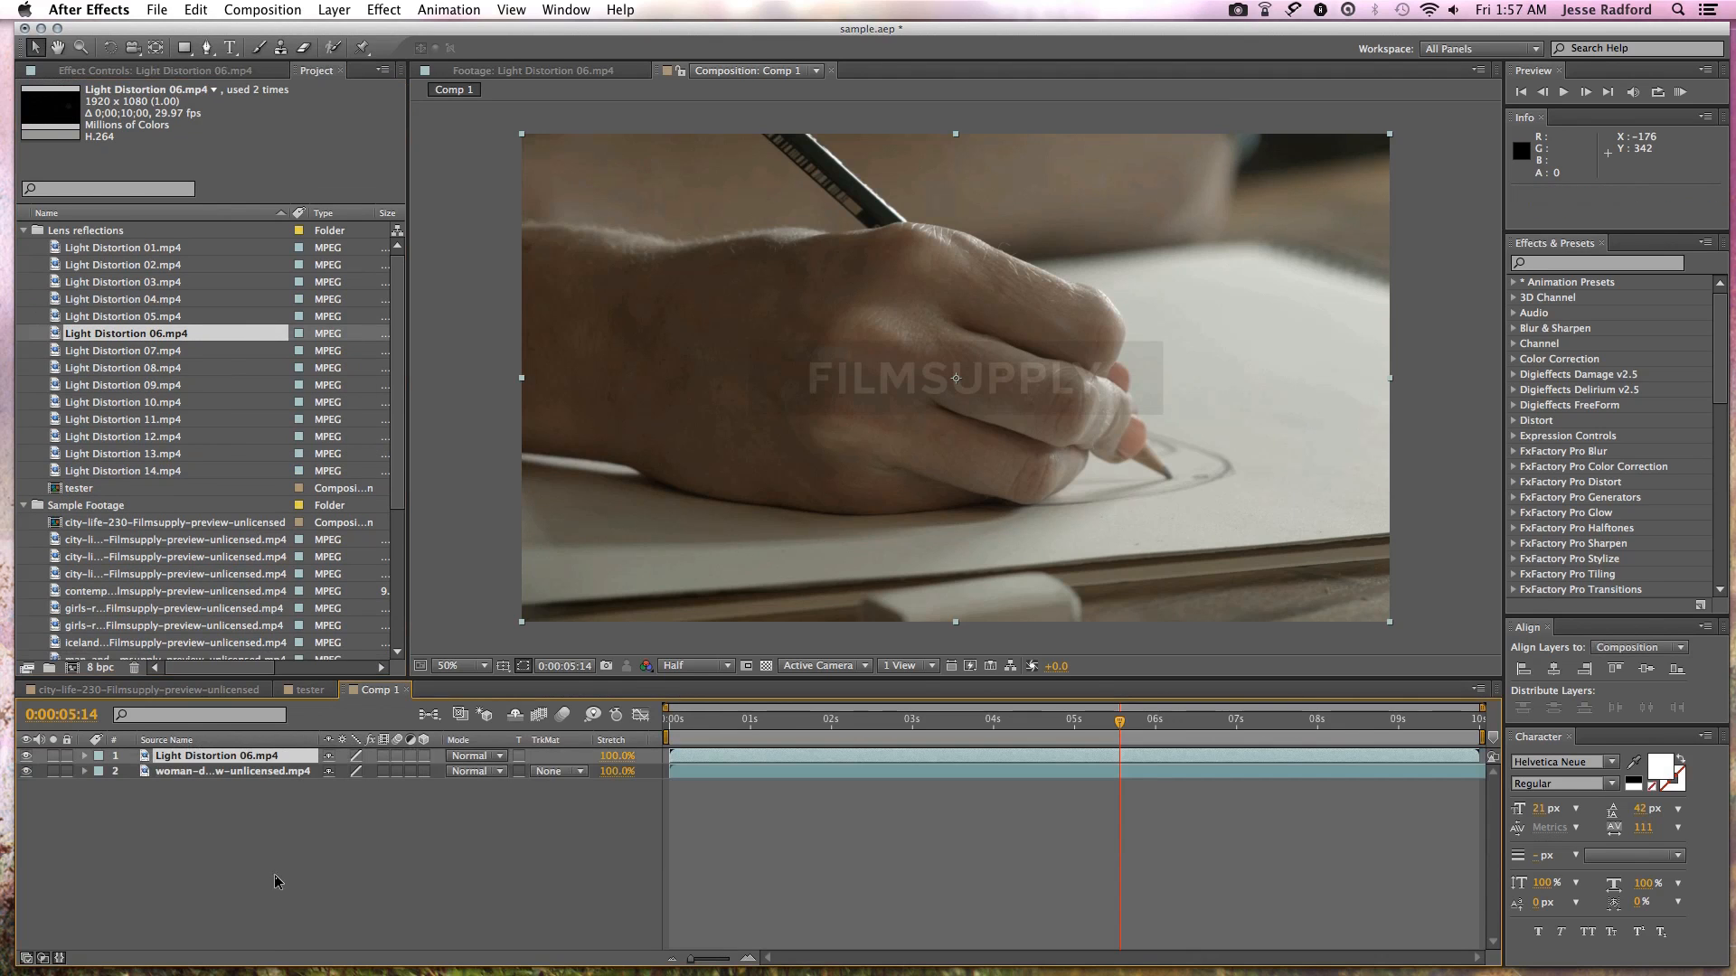
- Set the Light Distortion 06 layer's blending mode to Screen and check the overlay between 0:00:02:18 and 0:00:02:09
{"action": "left_click", "coordinate": [799, 804]}
{"action": "left_click", "coordinate": [890, 734]}
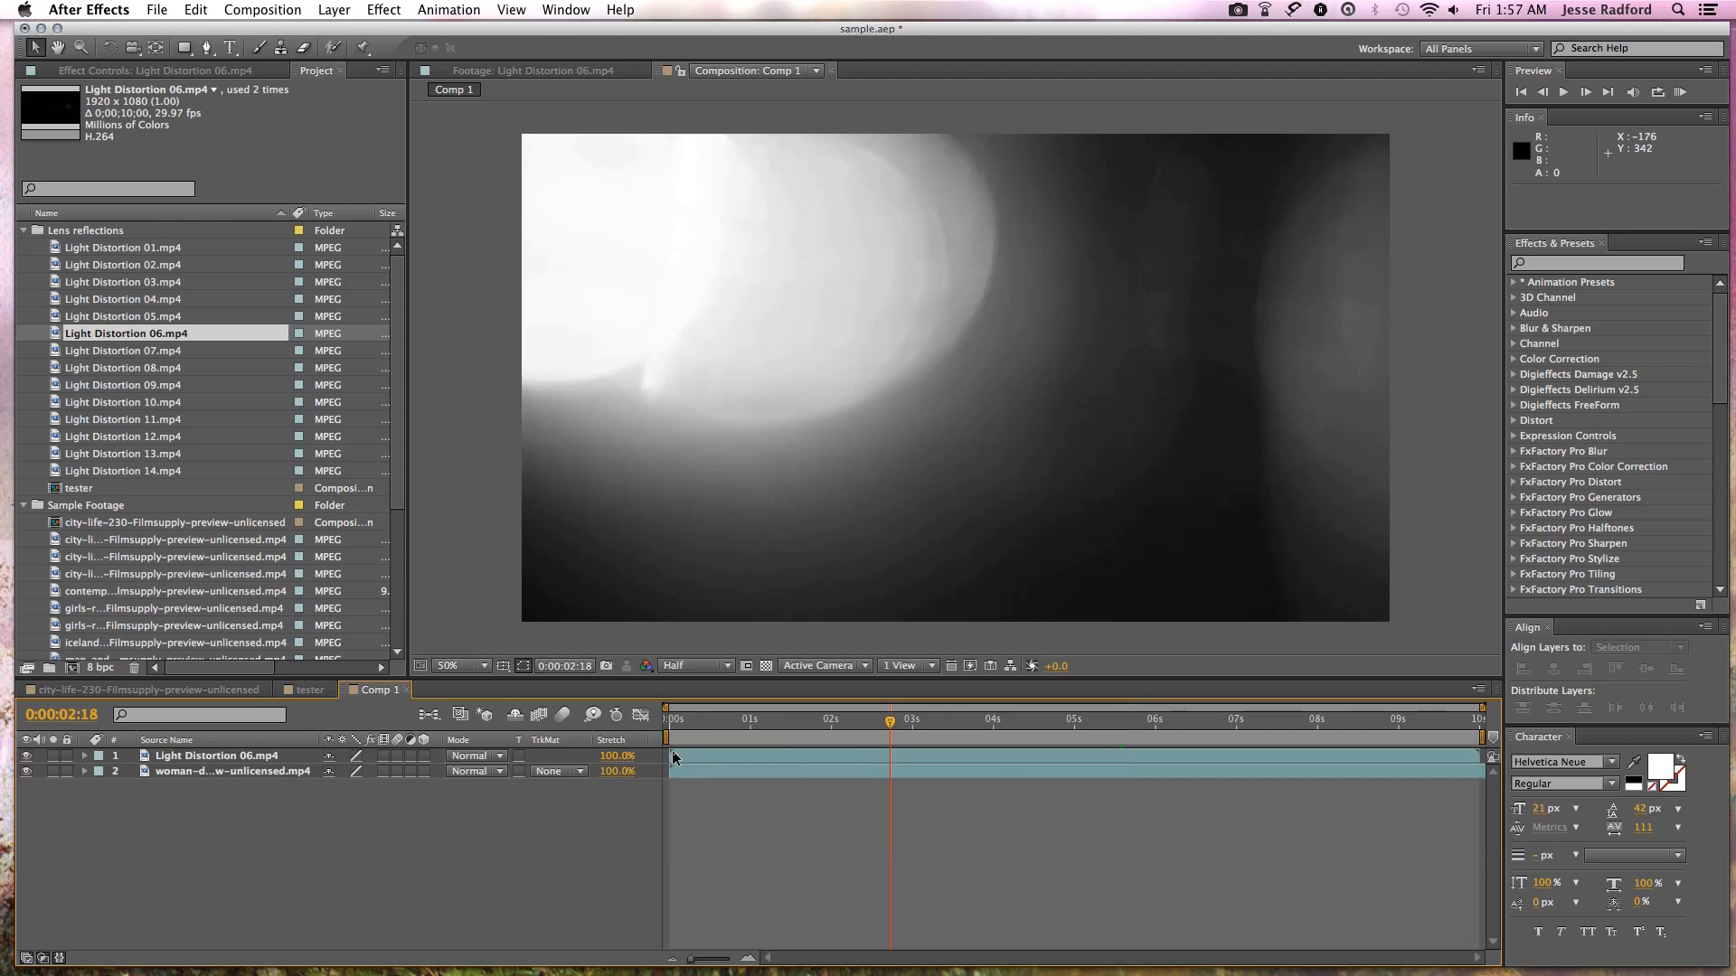
{"action": "left_click", "coordinate": [493, 755]}
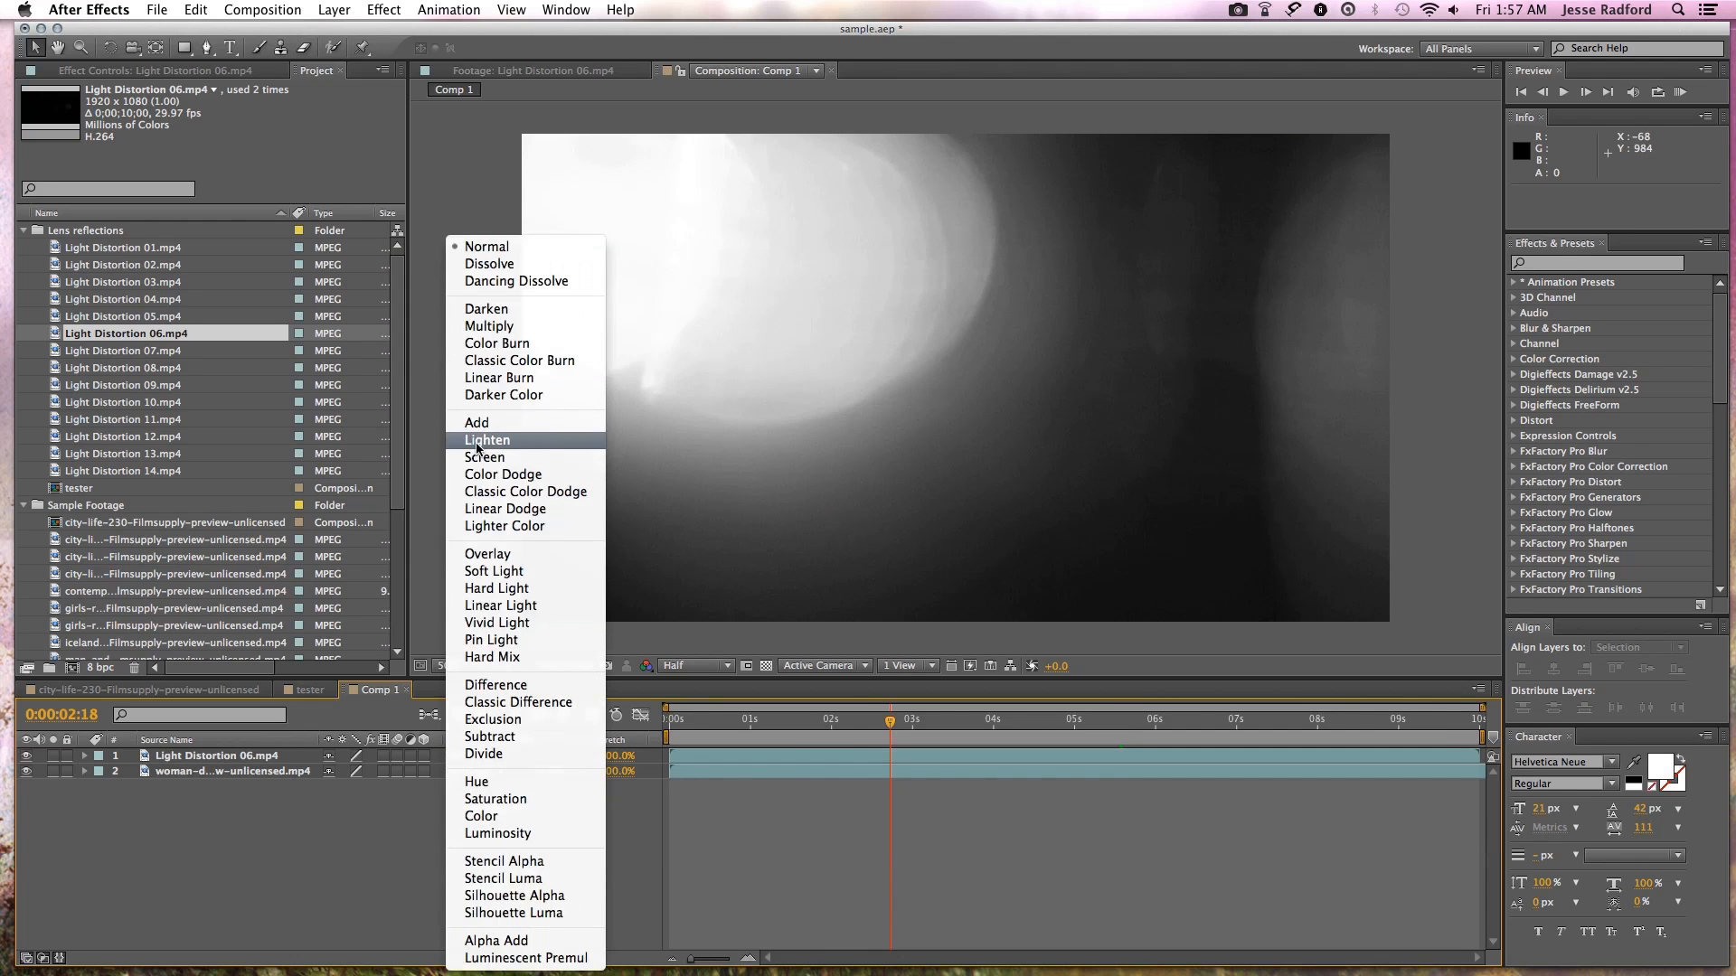
{"action": "left_click", "coordinate": [484, 457]}
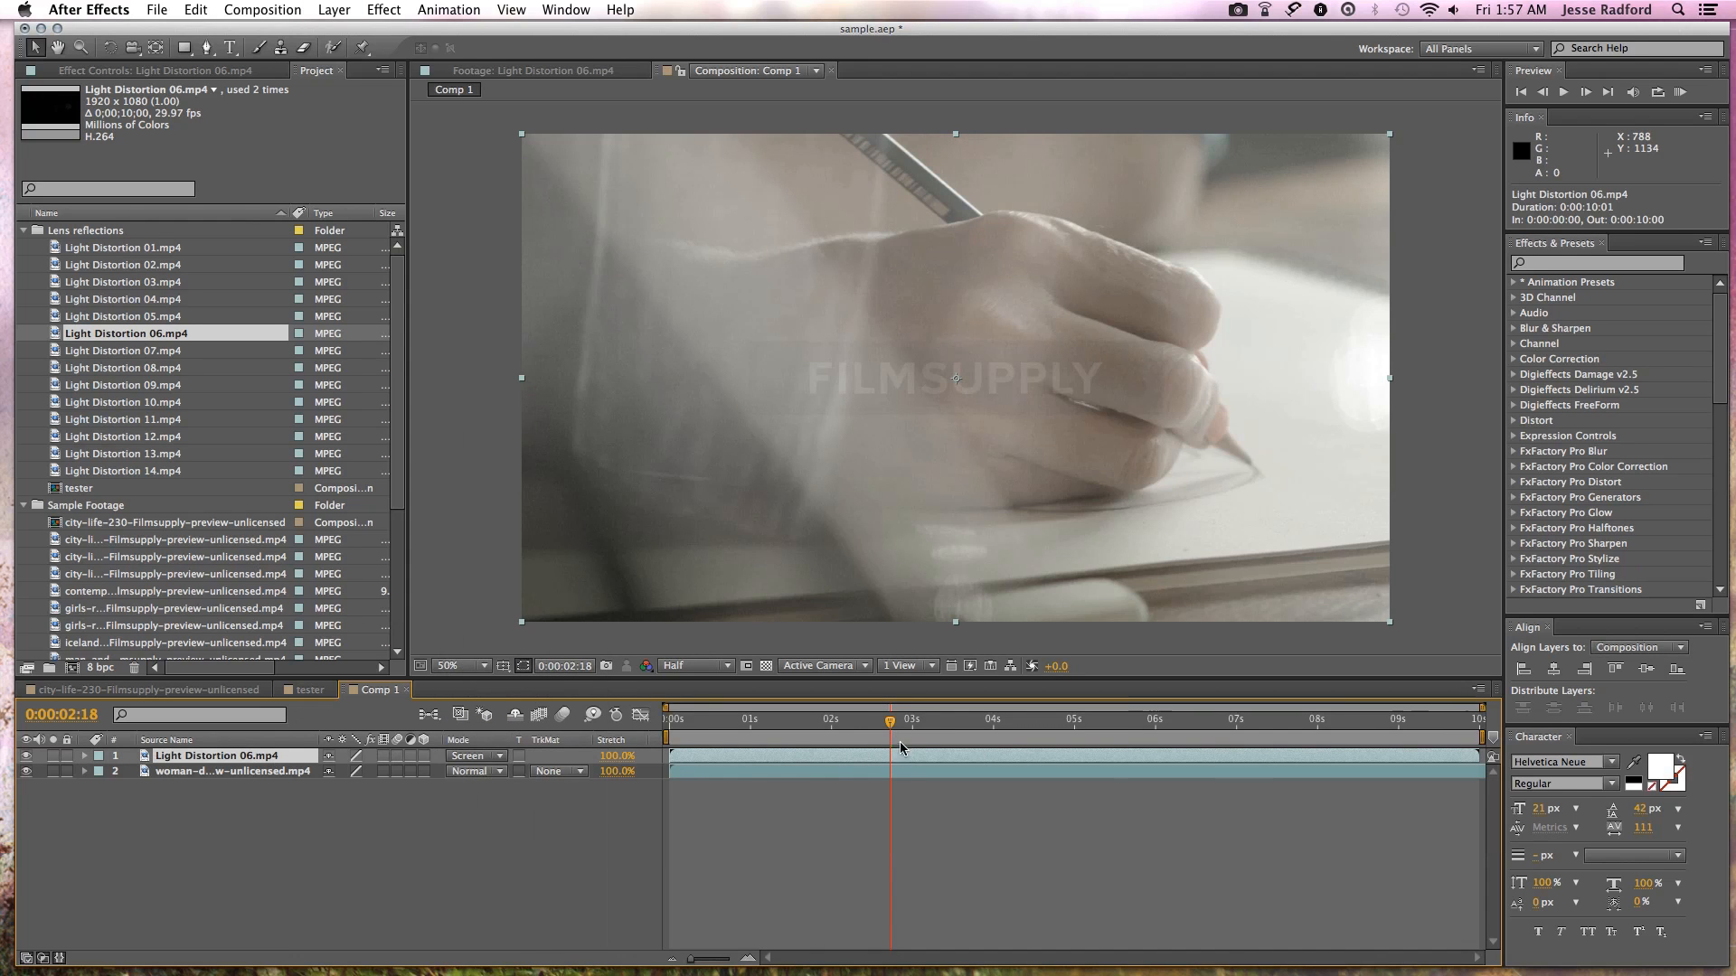
{"action": "left_click_drag", "start_coordinate": [886, 724], "coordinate": [863, 726]}
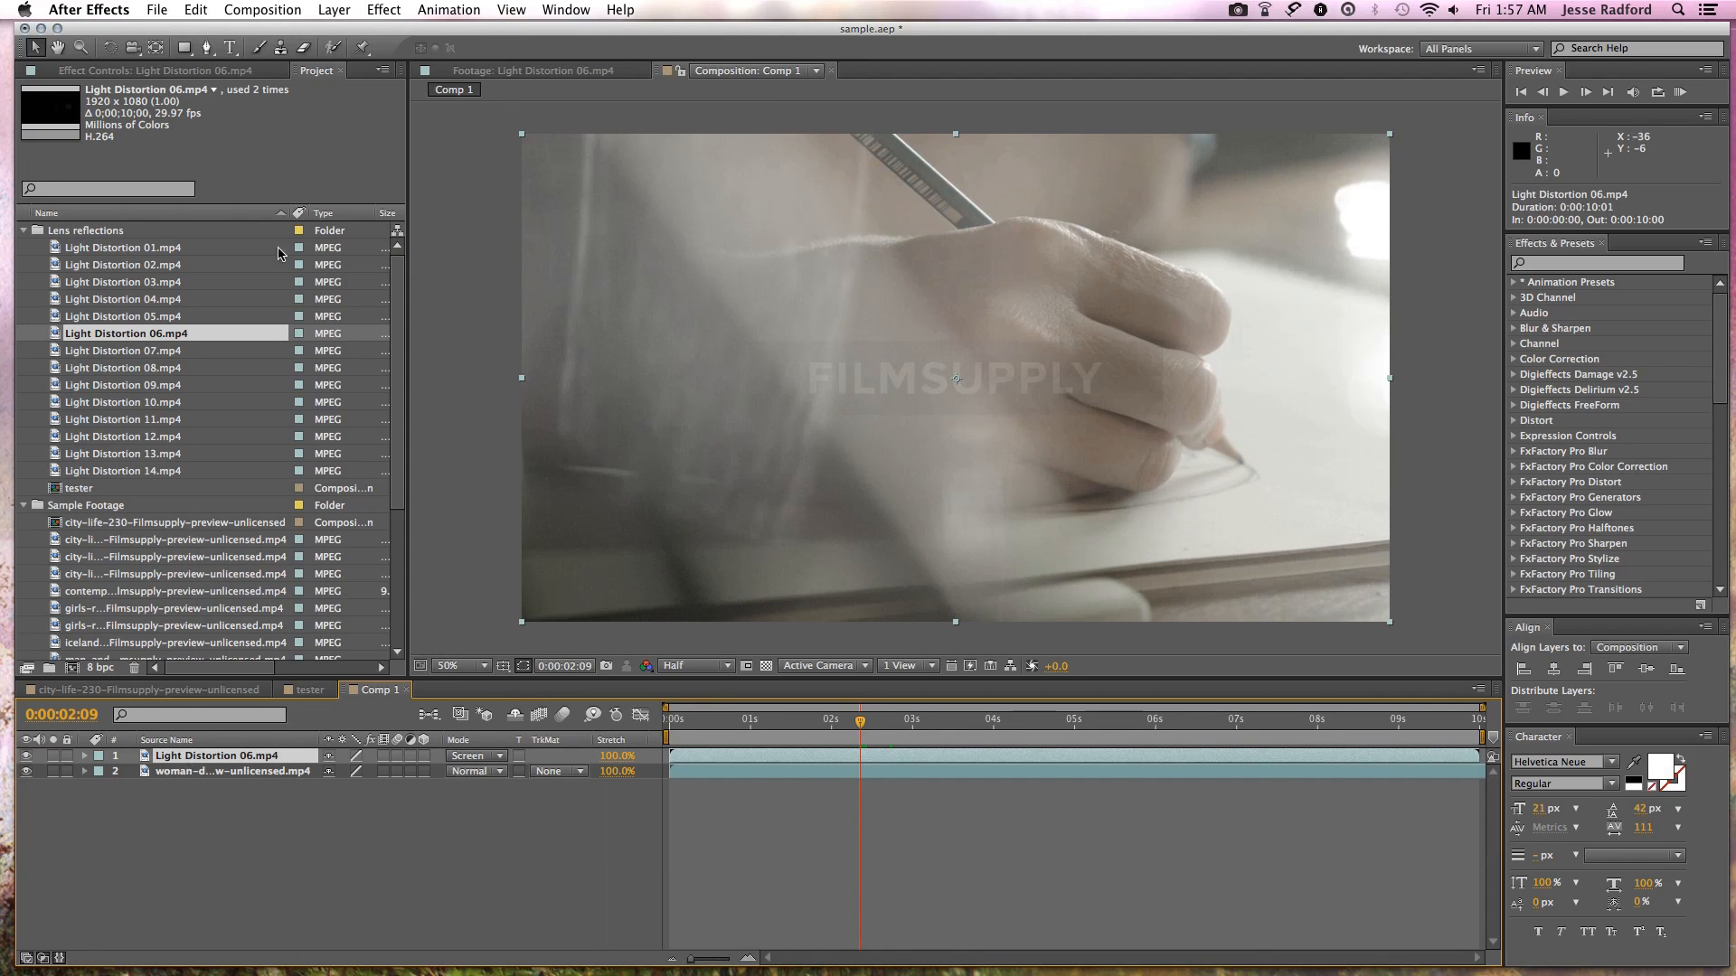
- Hide Light Distortion 06 and add Hue/Saturation to the woman-drawing layer with Master Saturation at -100
{"action": "left_click", "coordinate": [201, 774]}
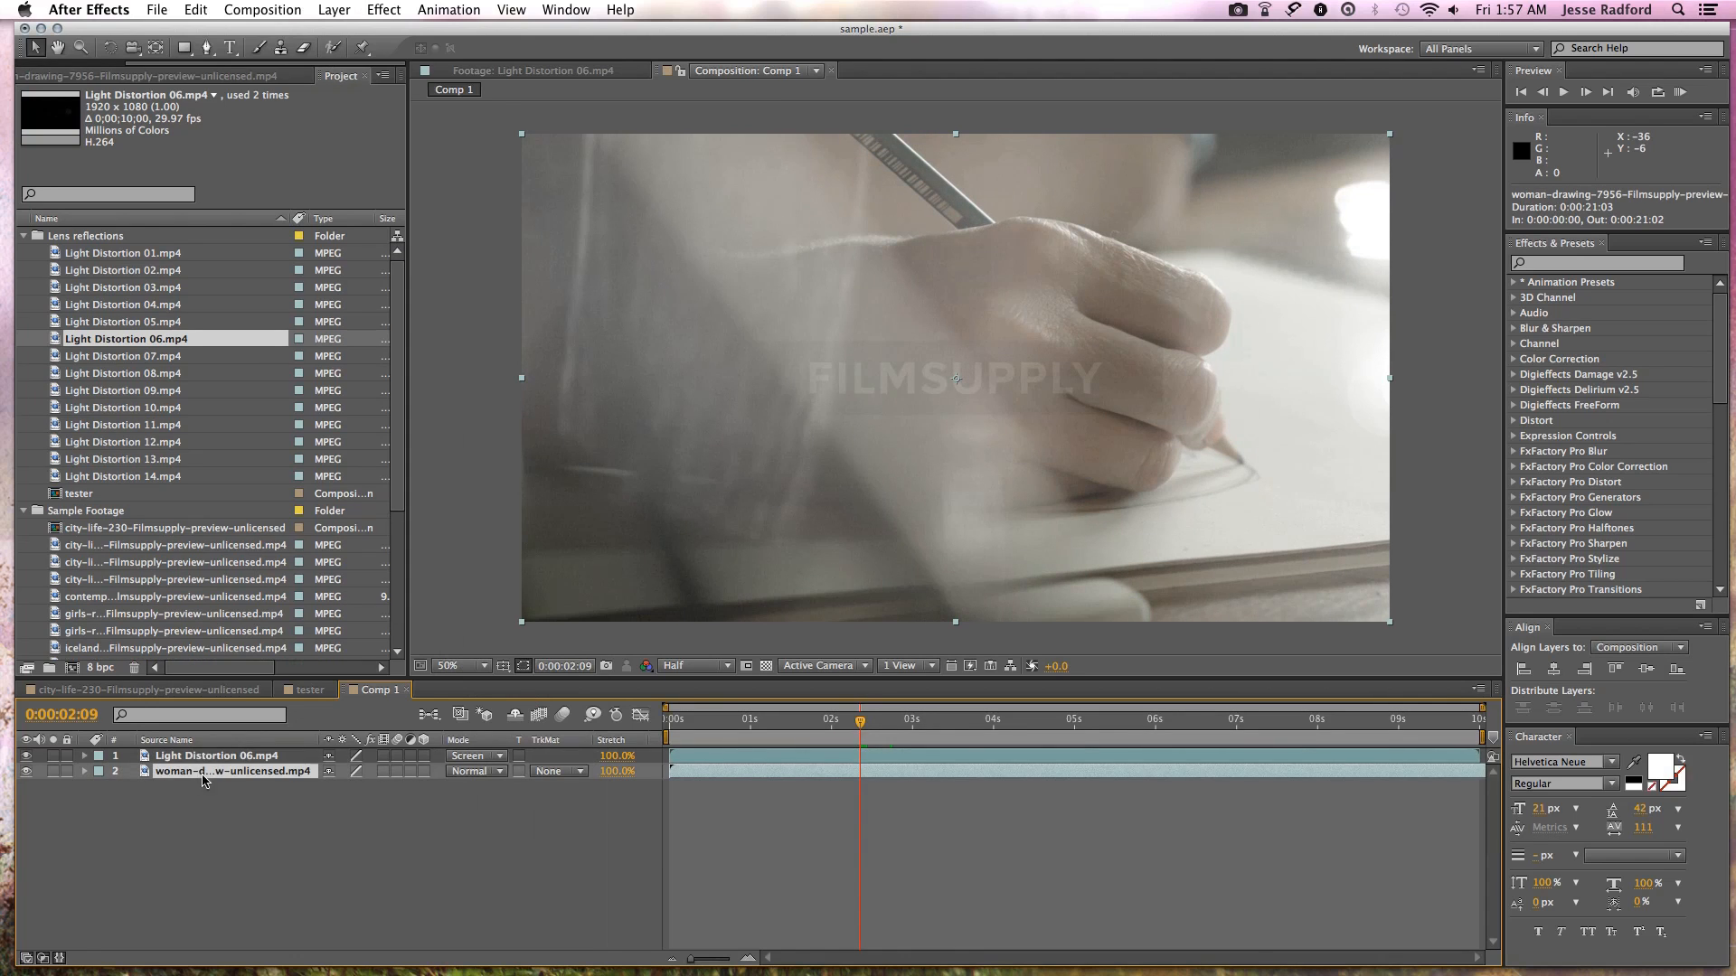
{"action": "left_click", "coordinate": [26, 757]}
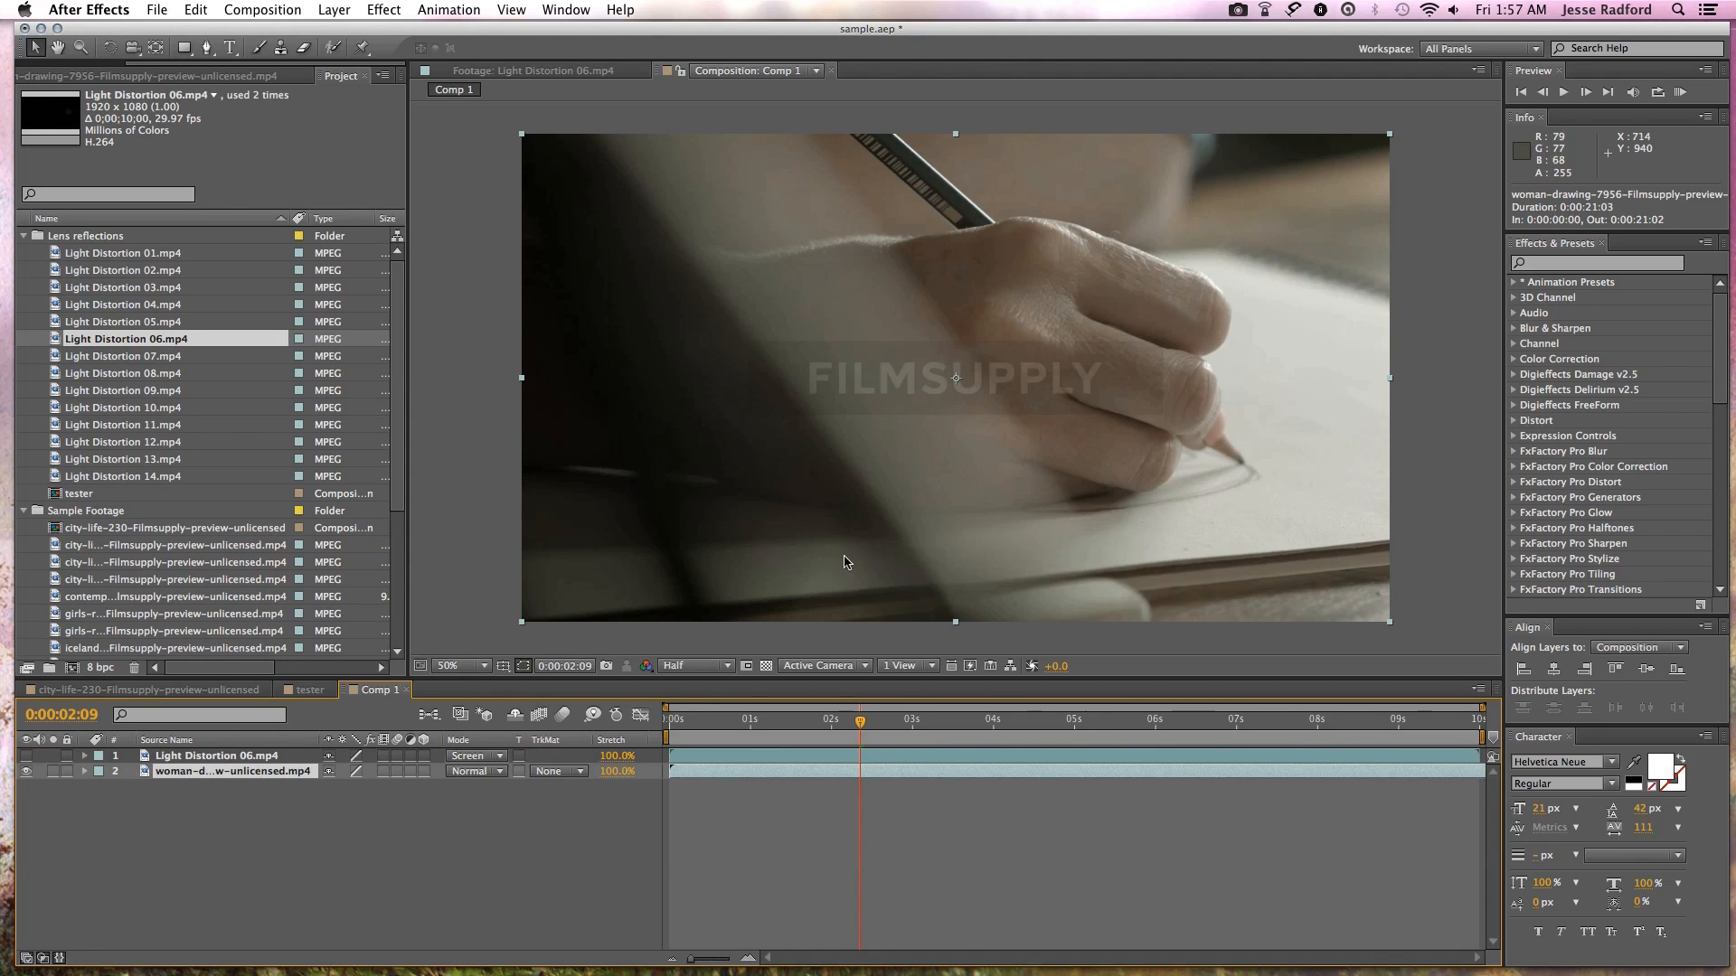
{"action": "left_click", "coordinate": [333, 10]}
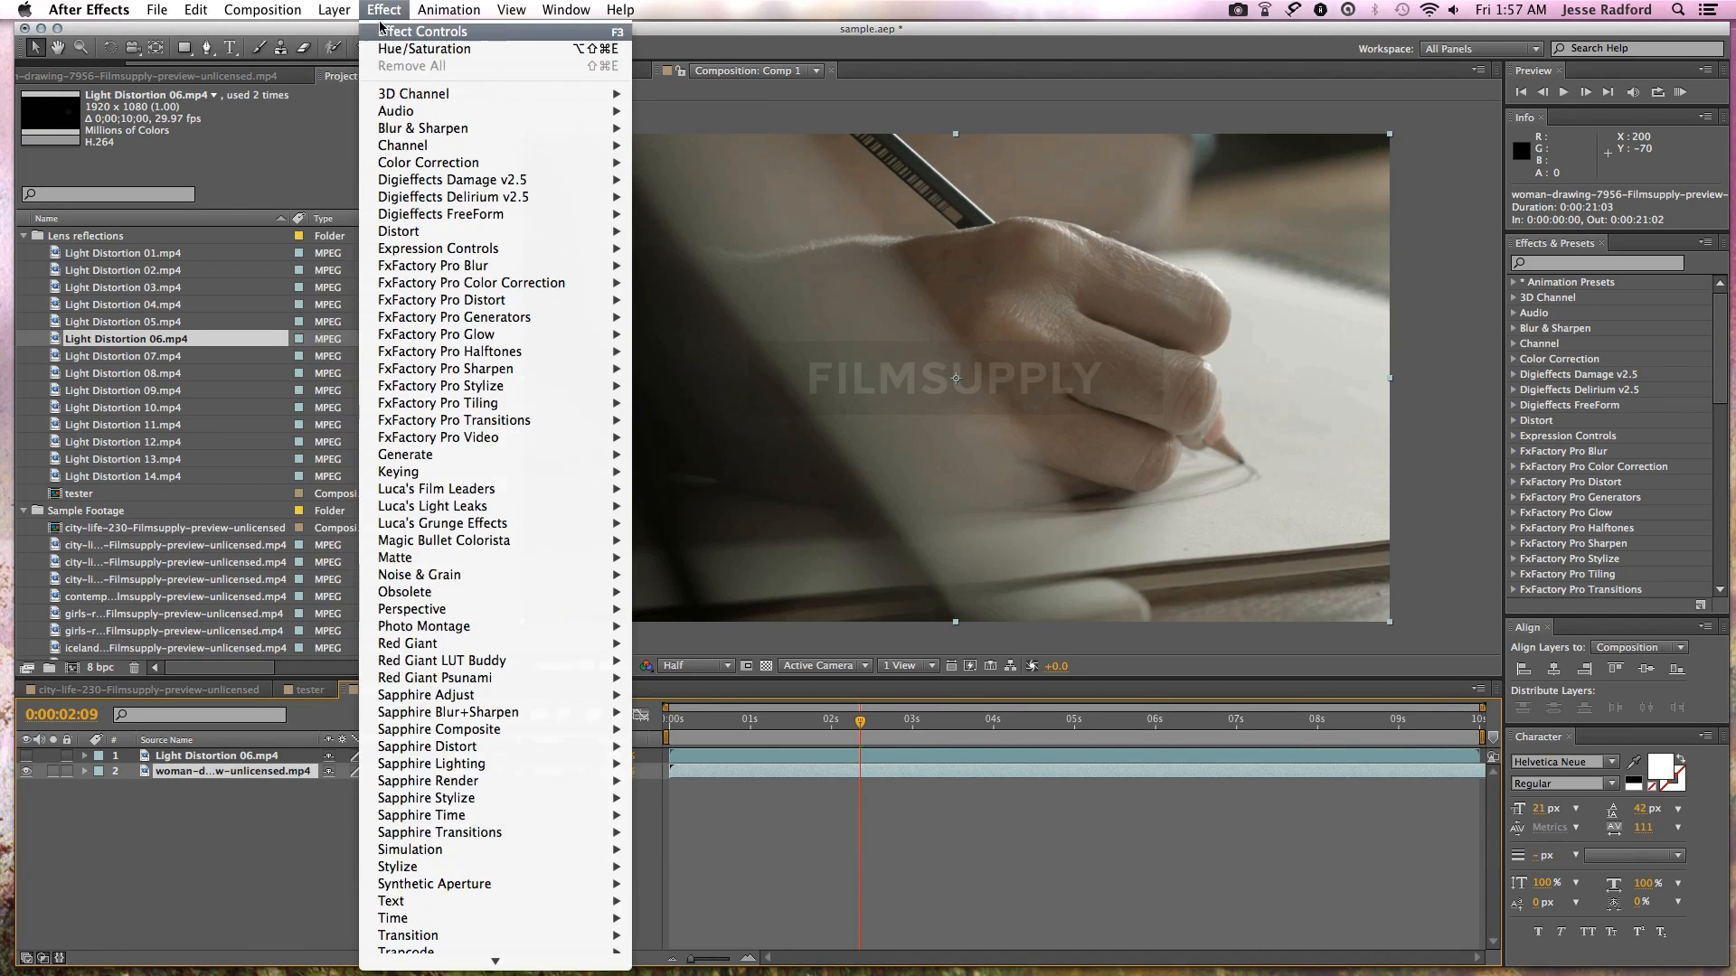
{"action": "mouse_move", "coordinate": [407, 172]}
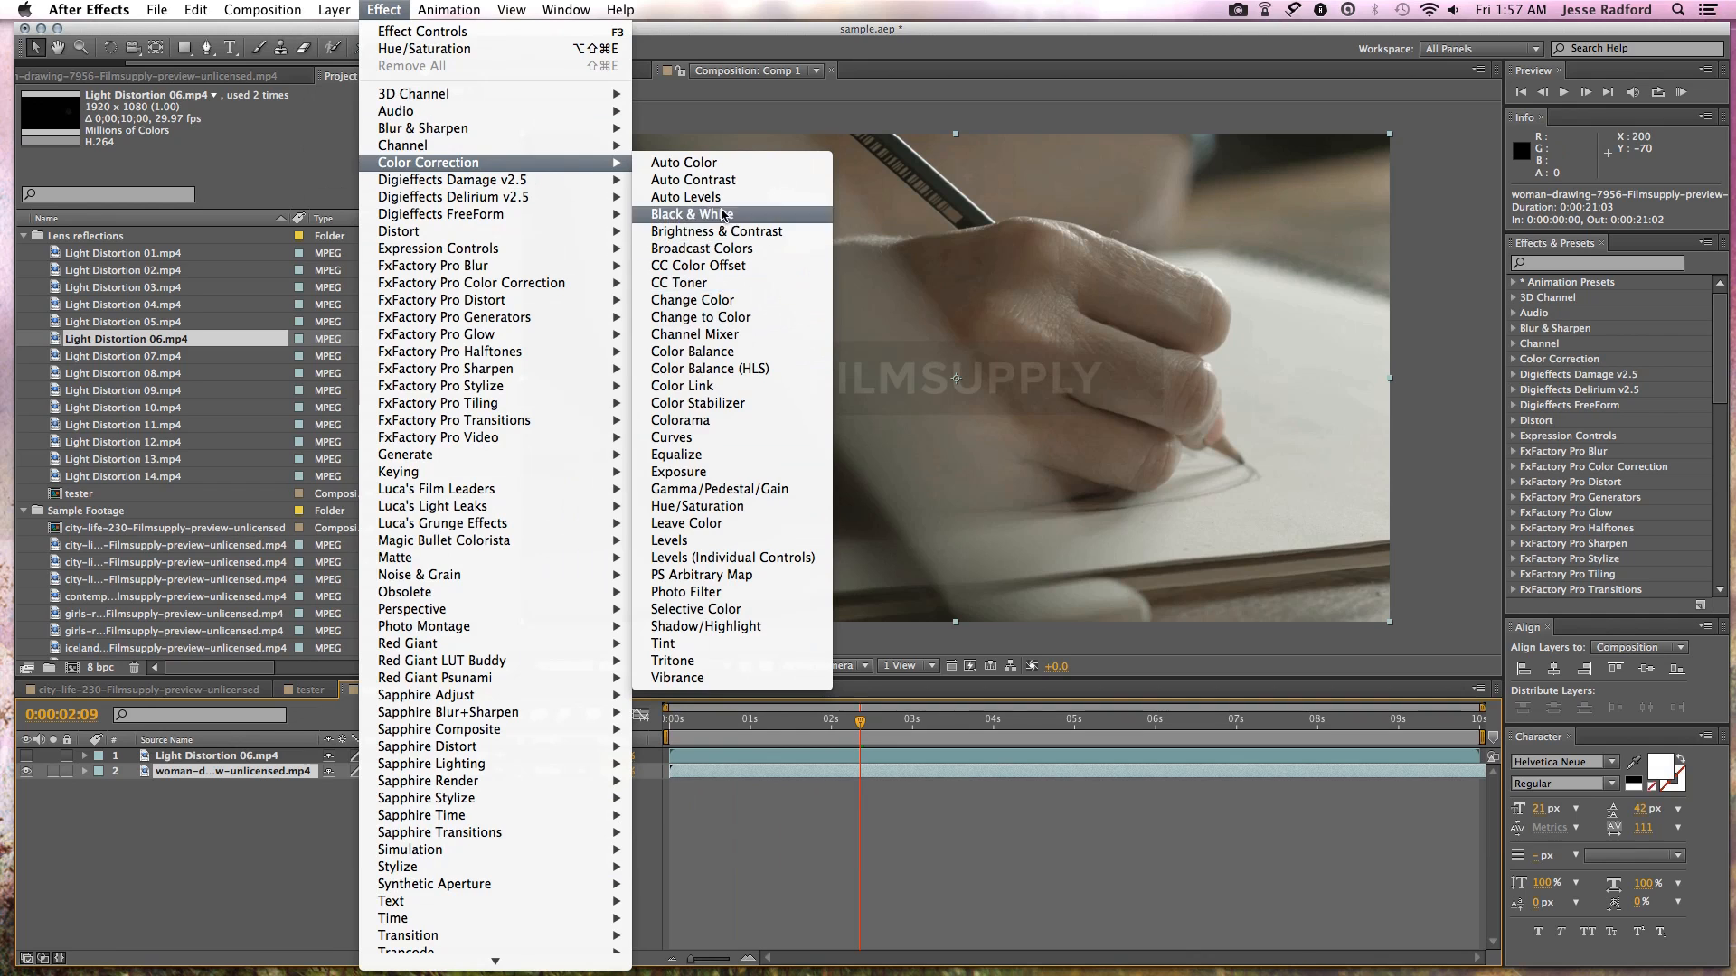
{"action": "left_click", "coordinate": [676, 508]}
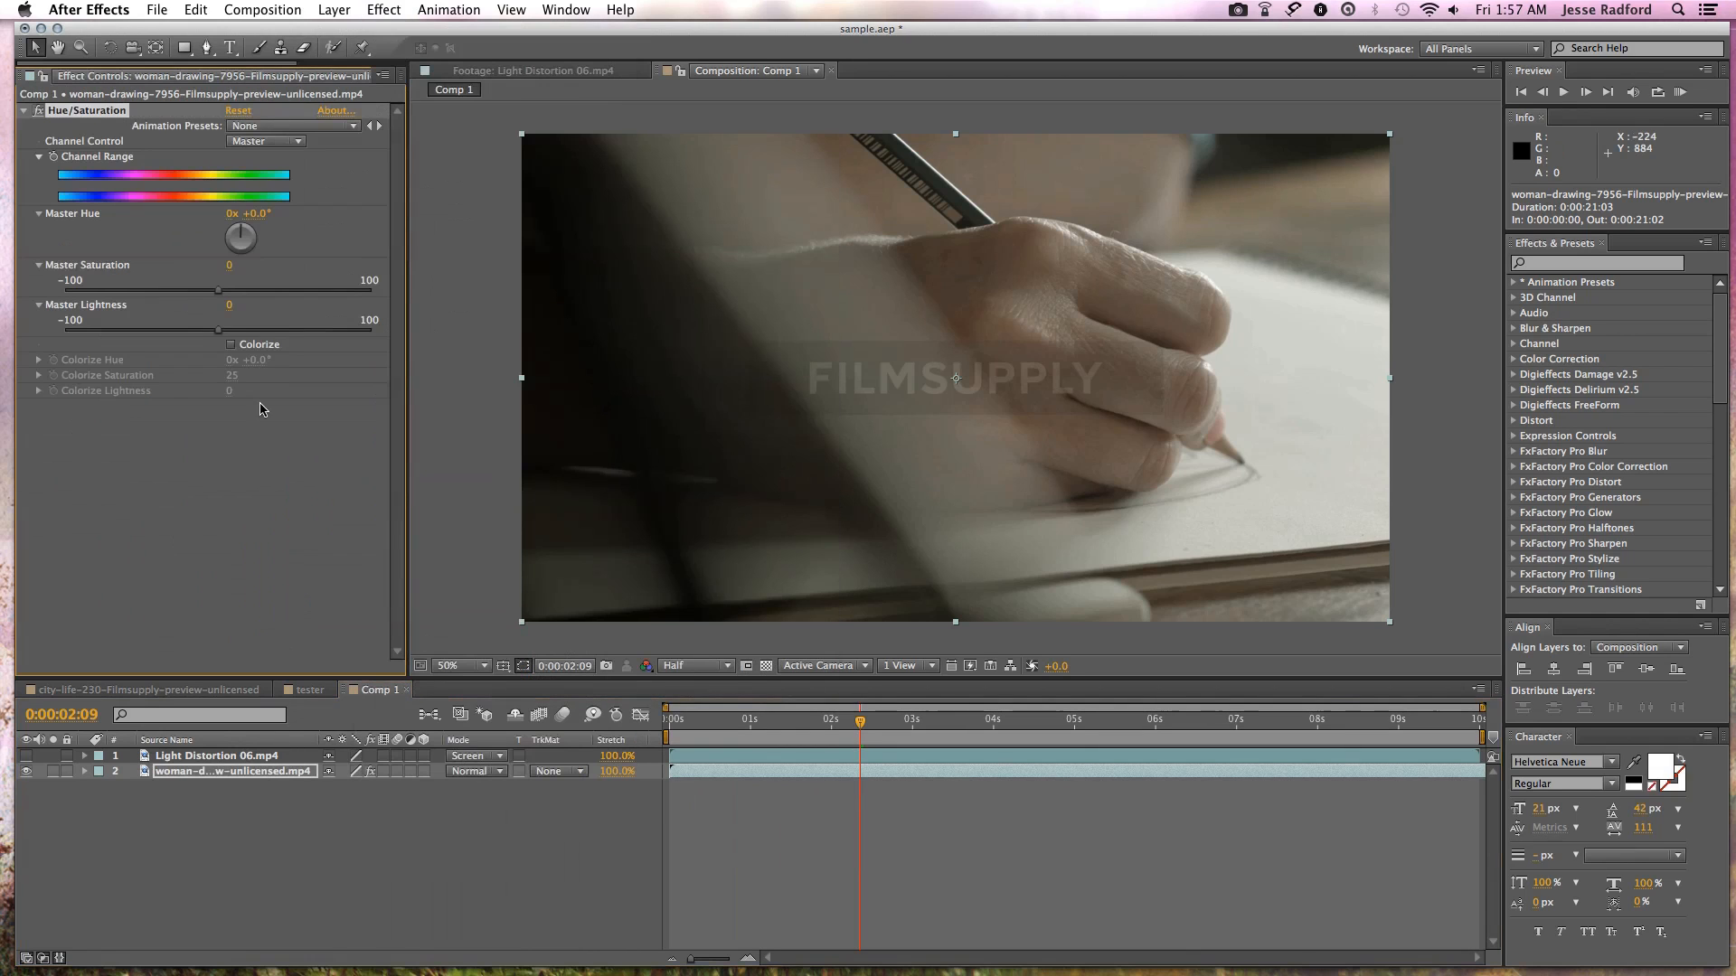
{"action": "left_click_drag", "start_coordinate": [210, 337], "coordinate": [67, 285]}
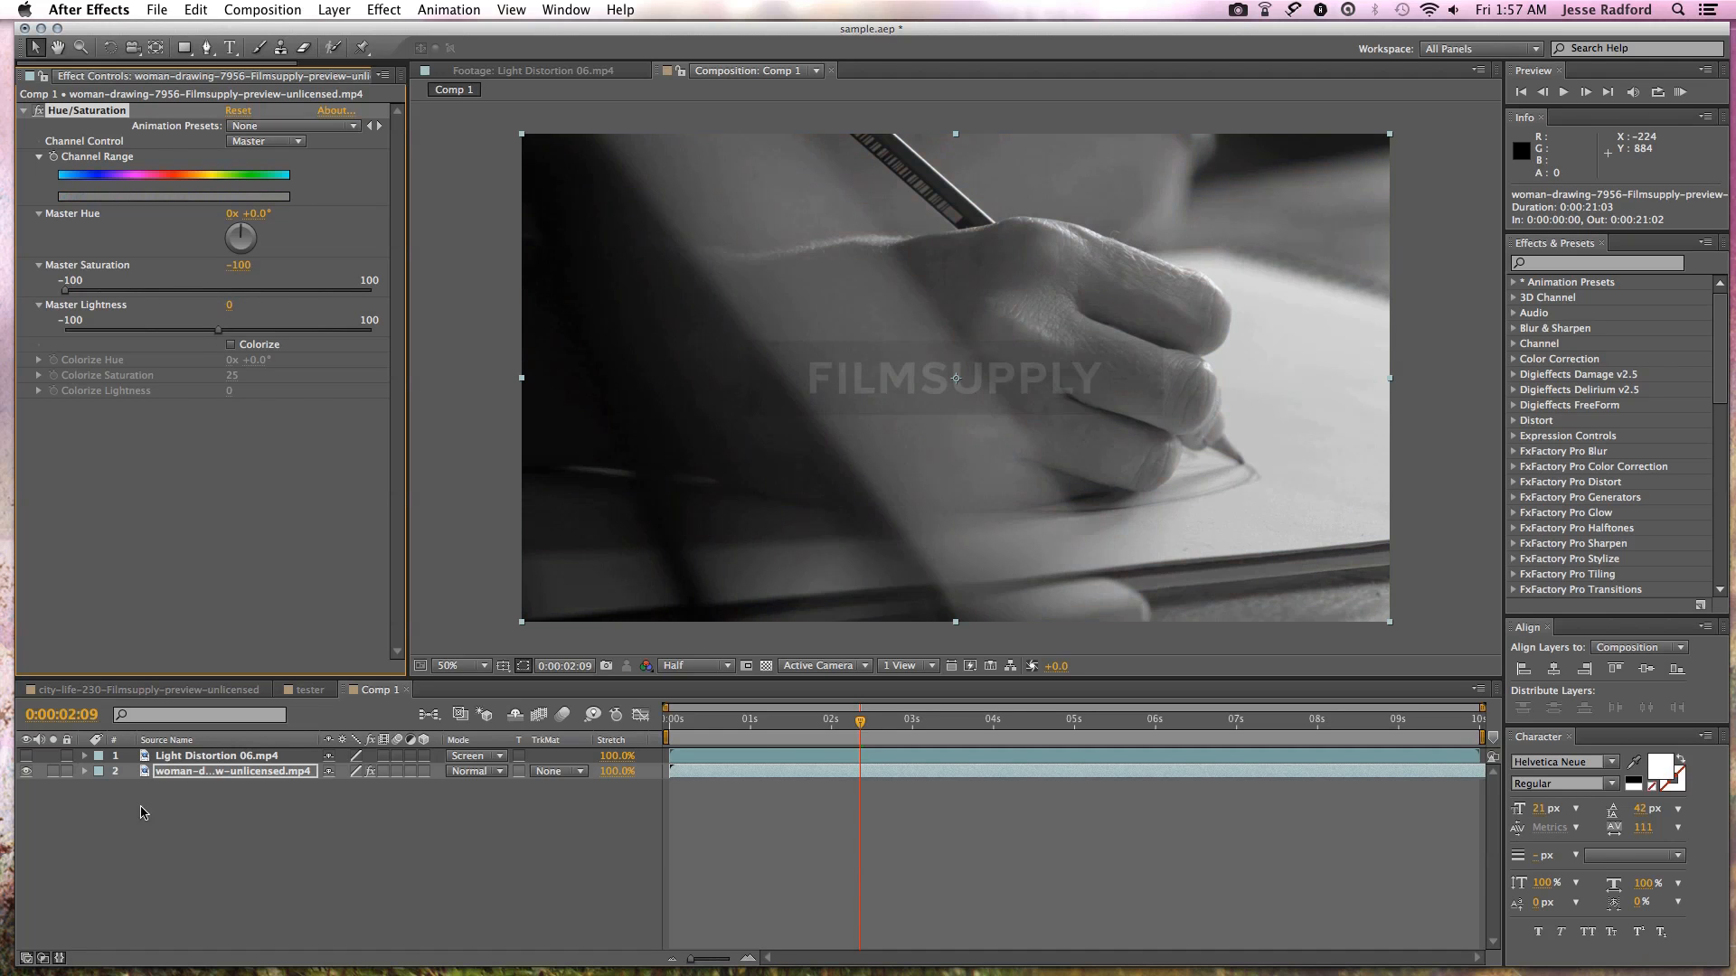
- Set the woman-drawing layer's Hue/Saturation Master Lightness to -10 and deselect the layer
{"action": "left_click_drag", "start_coordinate": [221, 334], "coordinate": [223, 334]}
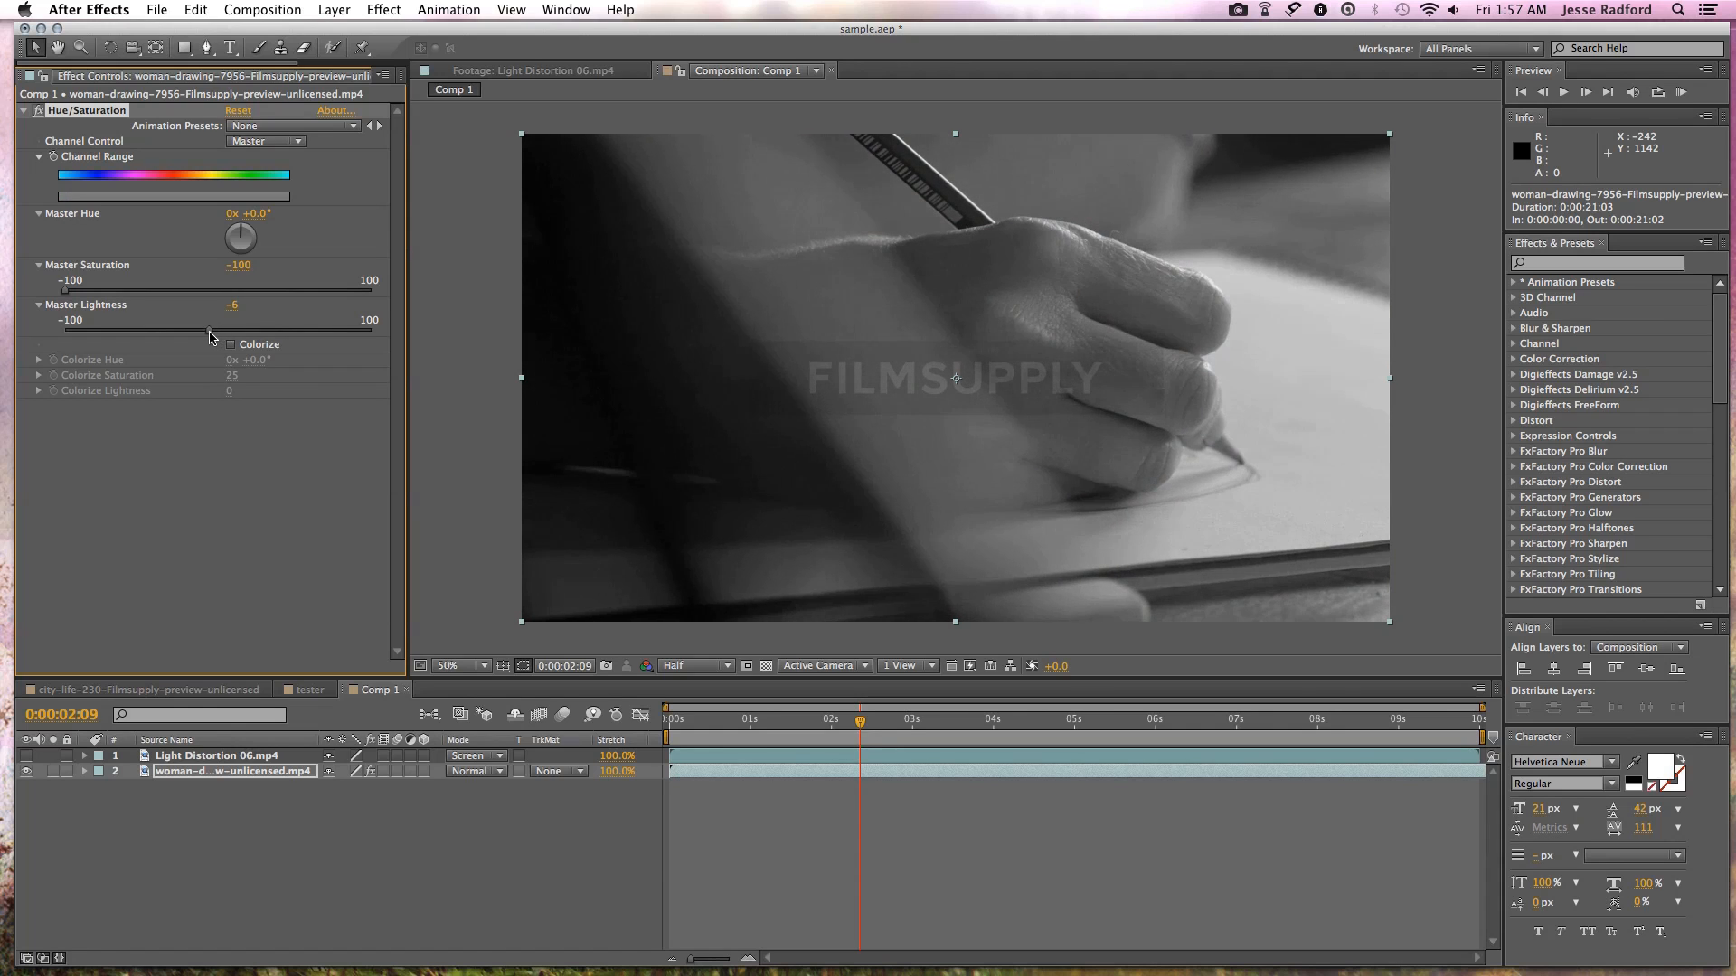
{"action": "left_click", "coordinate": [239, 306]}
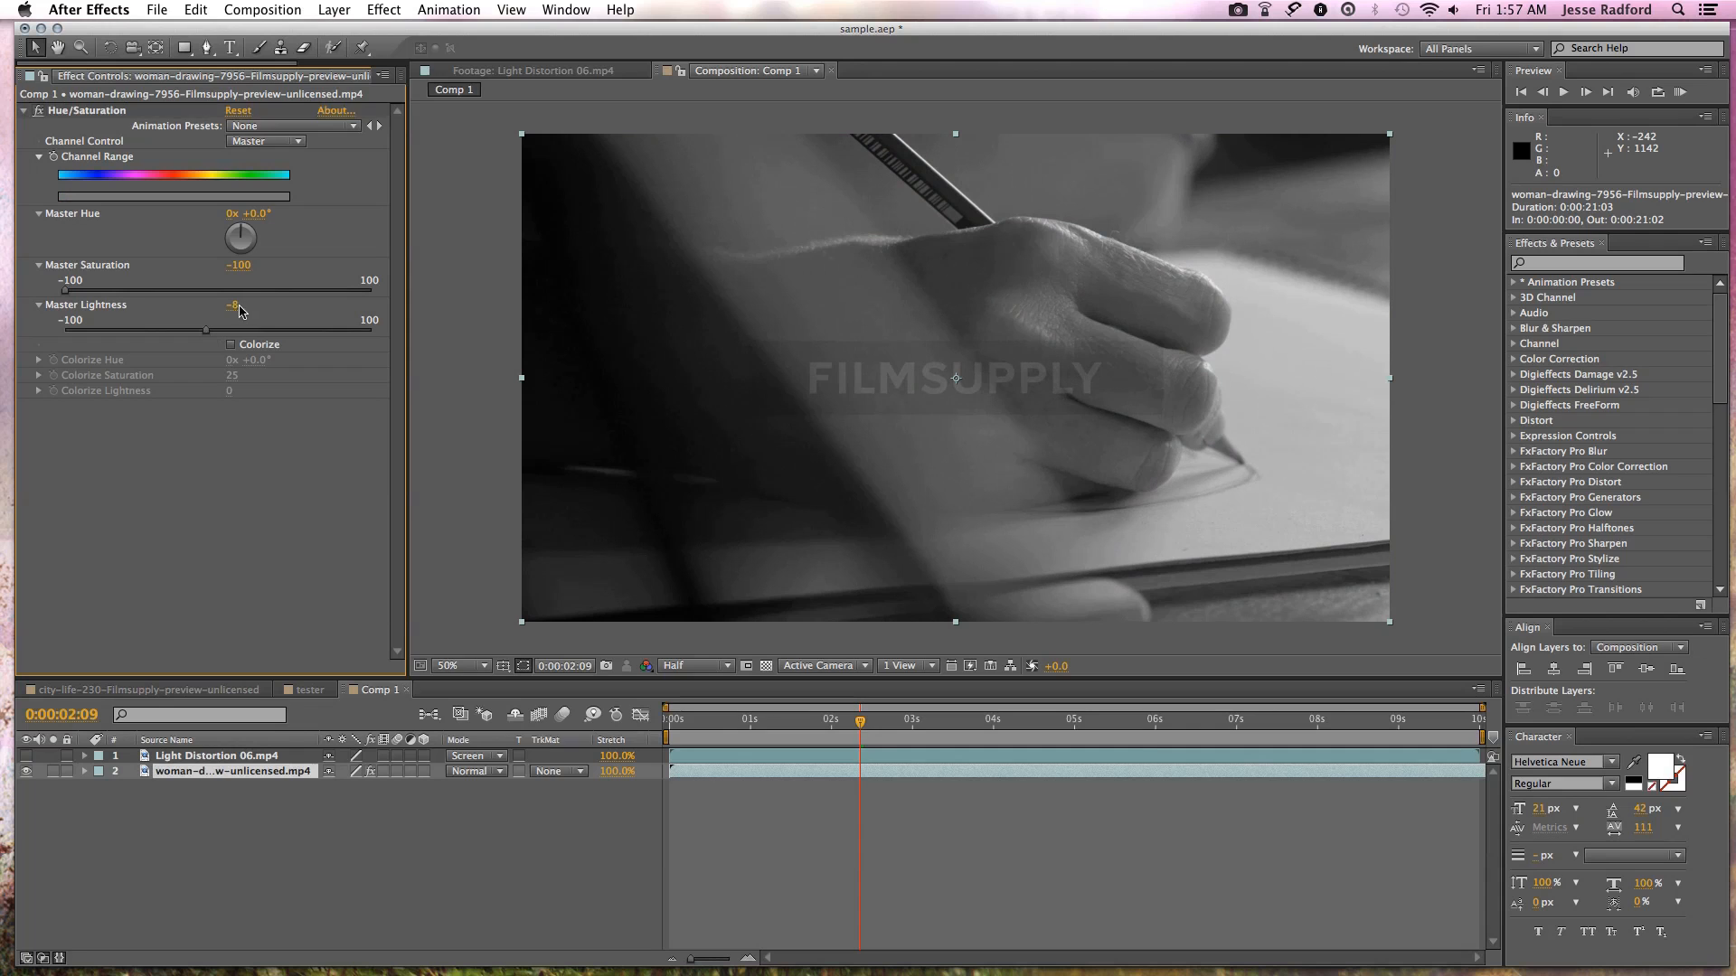
{"action": "key", "text": "Return"}
{"action": "left_click", "coordinate": [277, 849]}
- Show the Light Distortion 06 layer again and set its blending mode to Add
{"action": "left_click", "coordinate": [235, 756]}
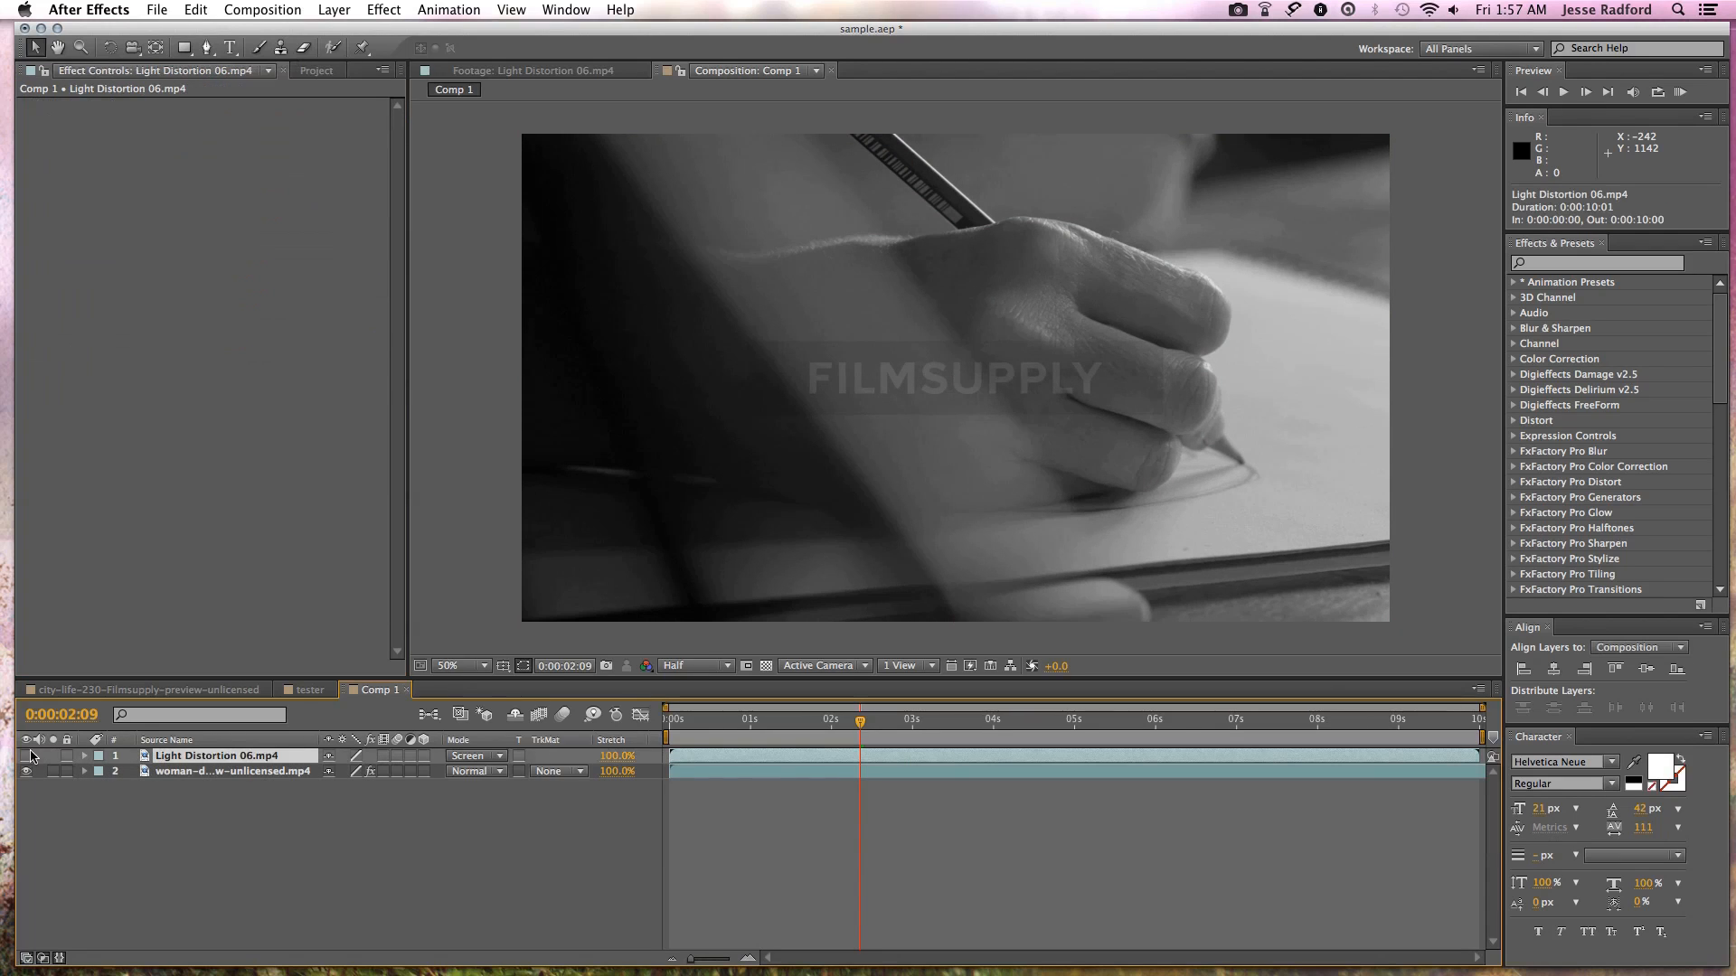
{"action": "left_click", "coordinate": [28, 756]}
{"action": "left_click", "coordinate": [474, 756]}
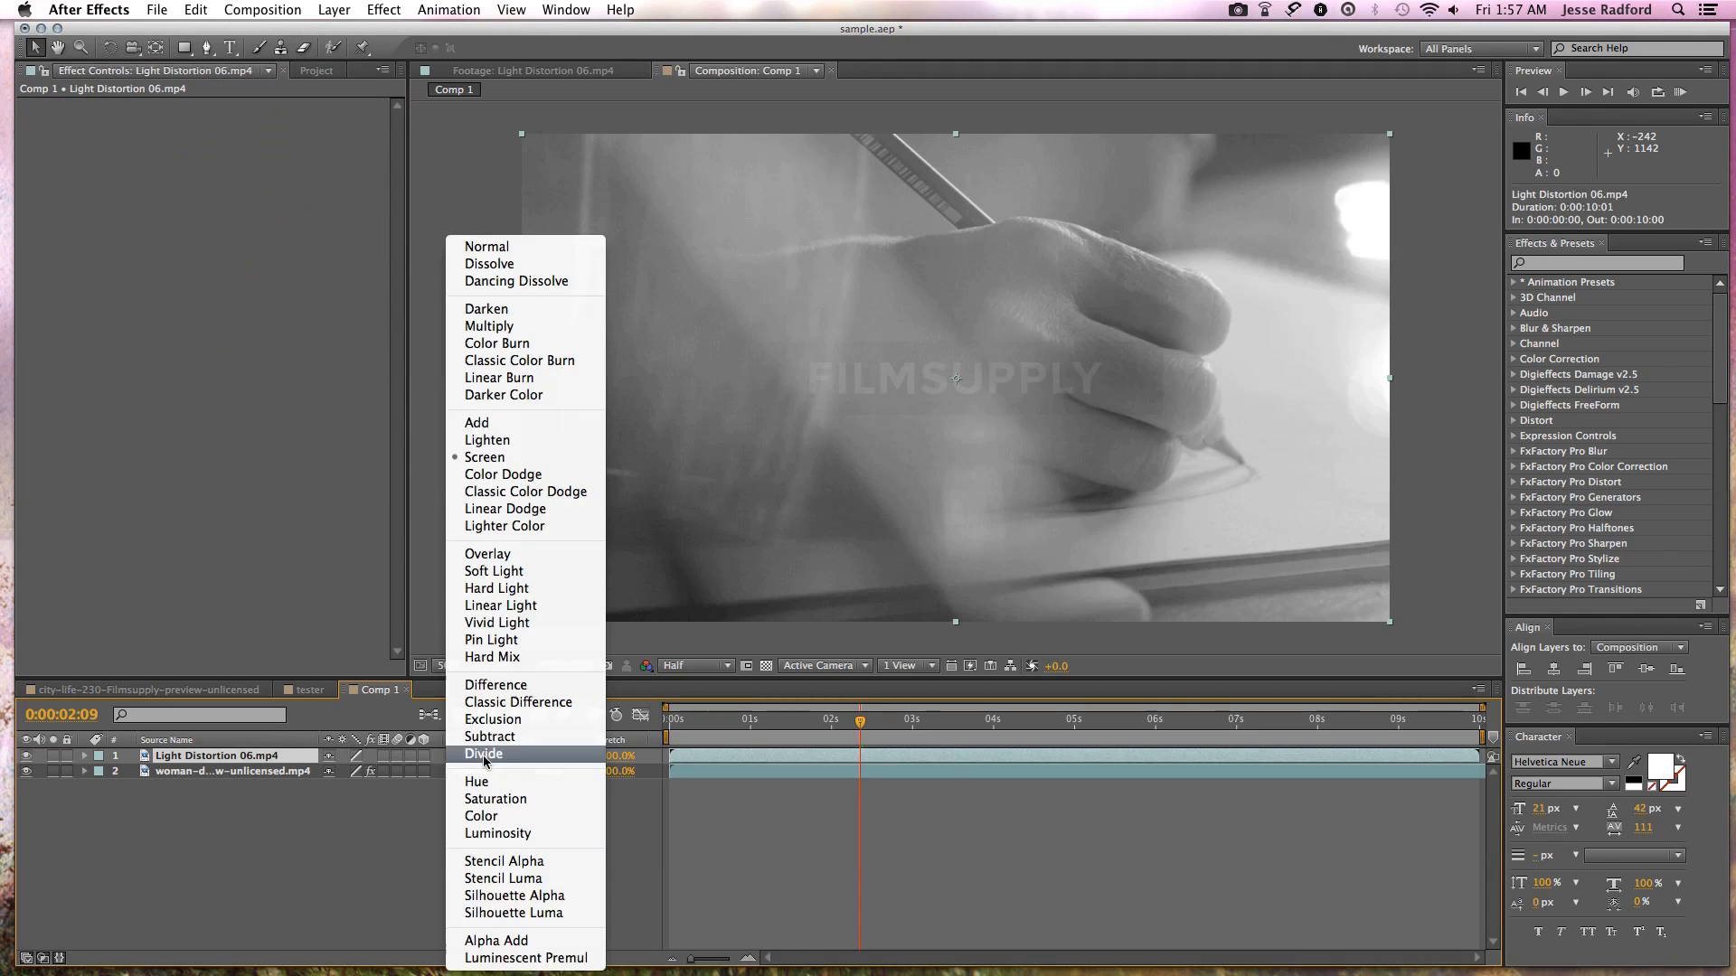
{"action": "left_click", "coordinate": [517, 424]}
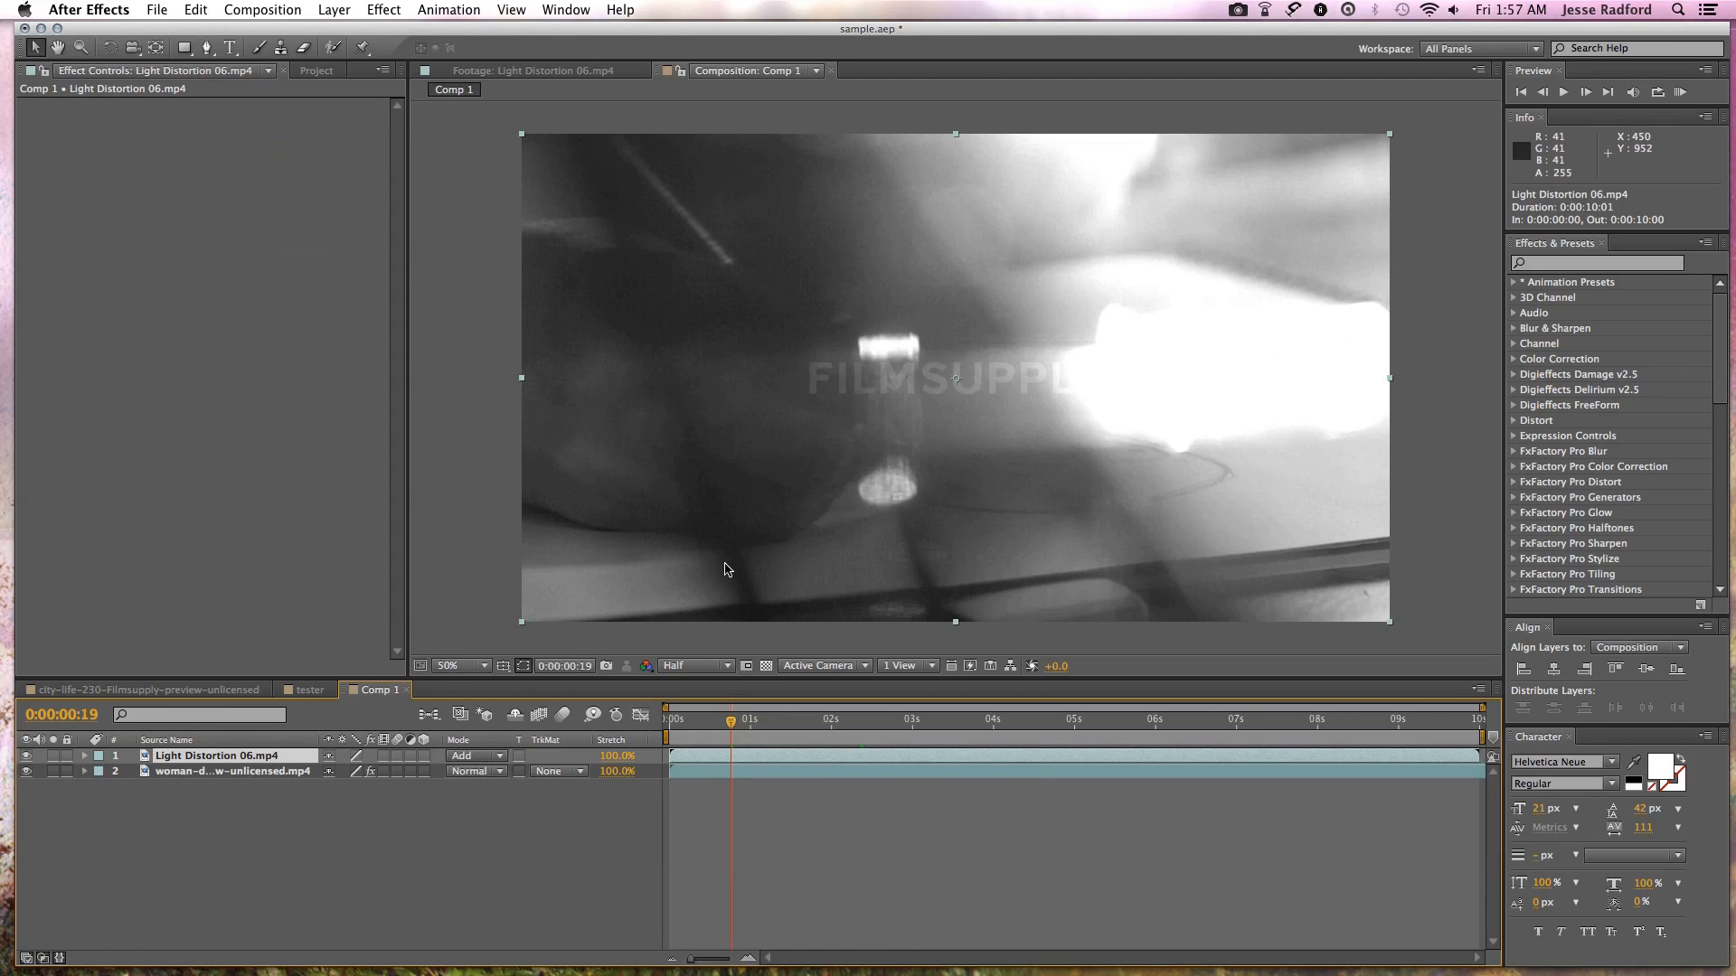
- Run a RAM preview of Comp 1 to check the light overlay on the black-and-white drawing footage
{"action": "key", "text": "KP_0"}
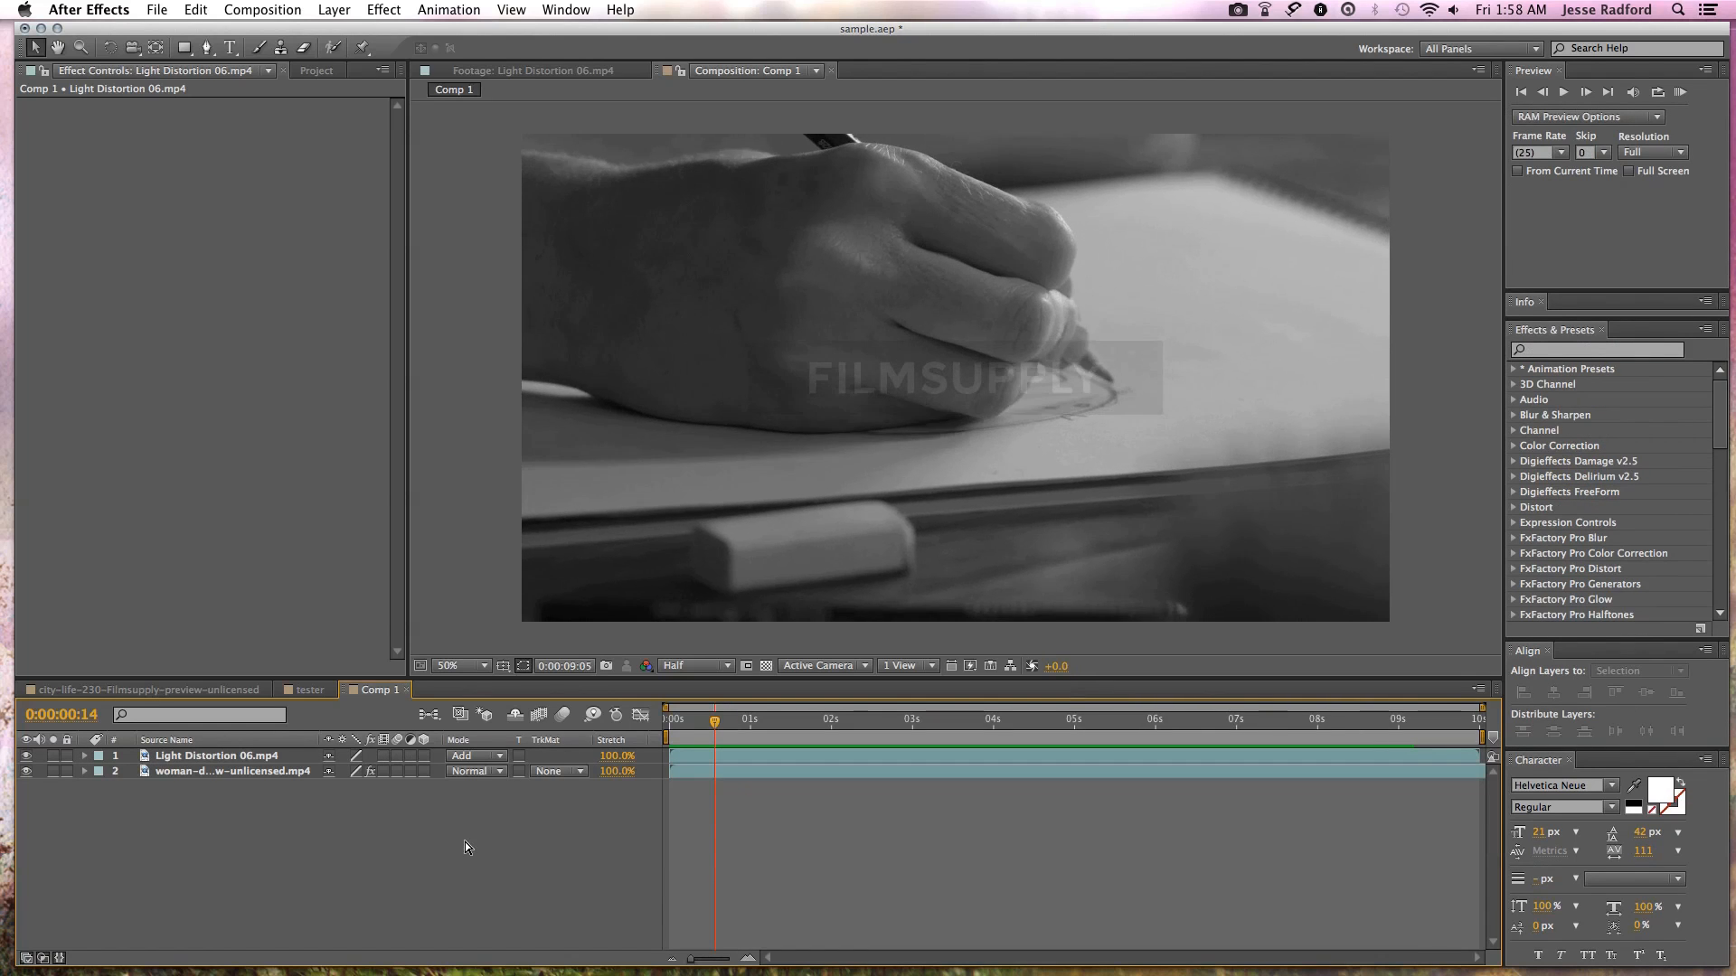
{"action": "left_click", "coordinate": [1237, 10]}
{"action": "left_click", "coordinate": [1189, 78]}
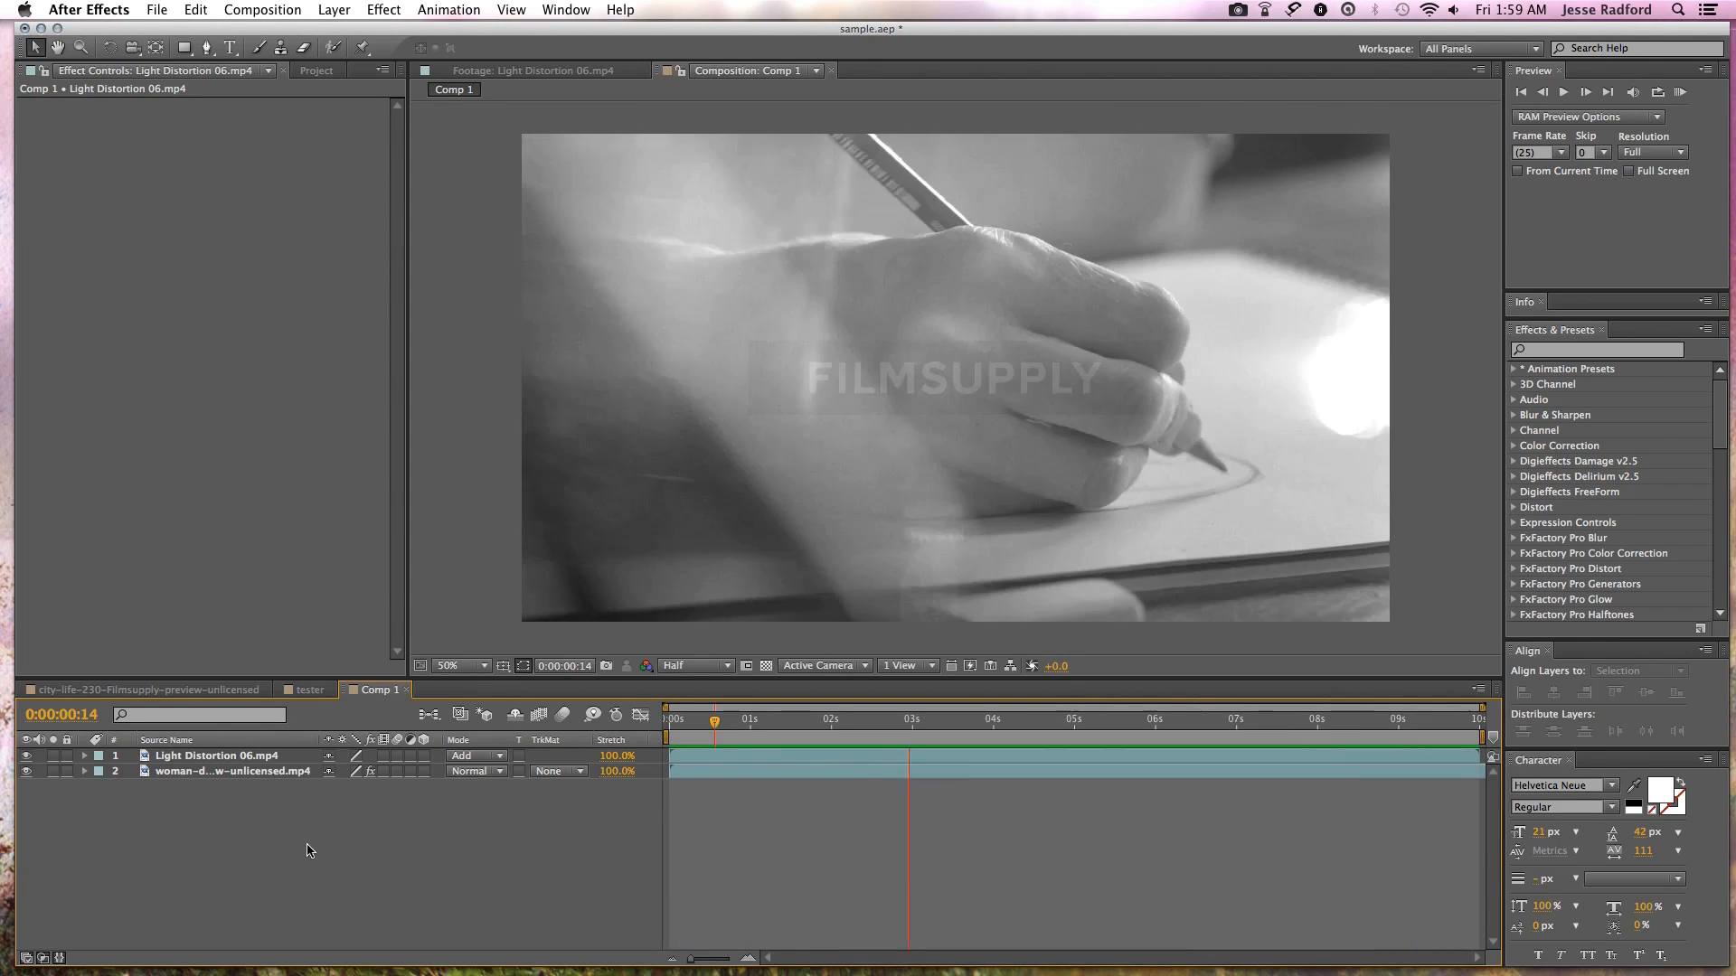
- Turn off the Hue/Saturation effect on the woman-drawing layer
{"action": "left_click", "coordinate": [231, 771]}
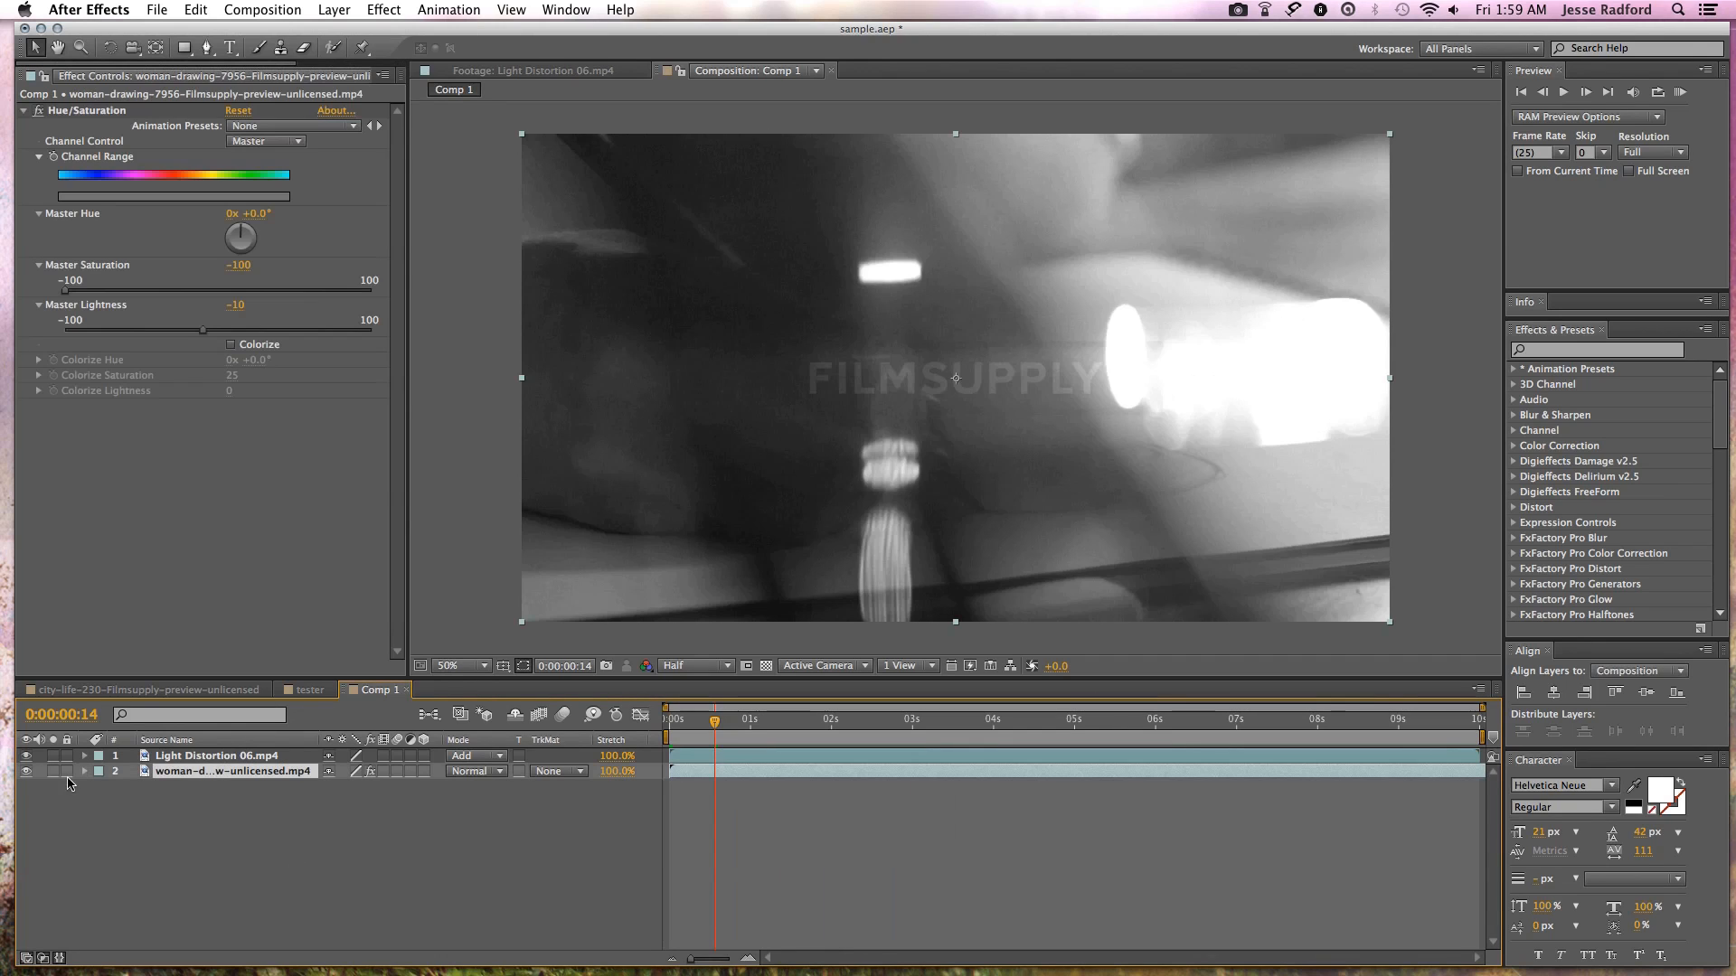
{"action": "left_click", "coordinate": [39, 111]}
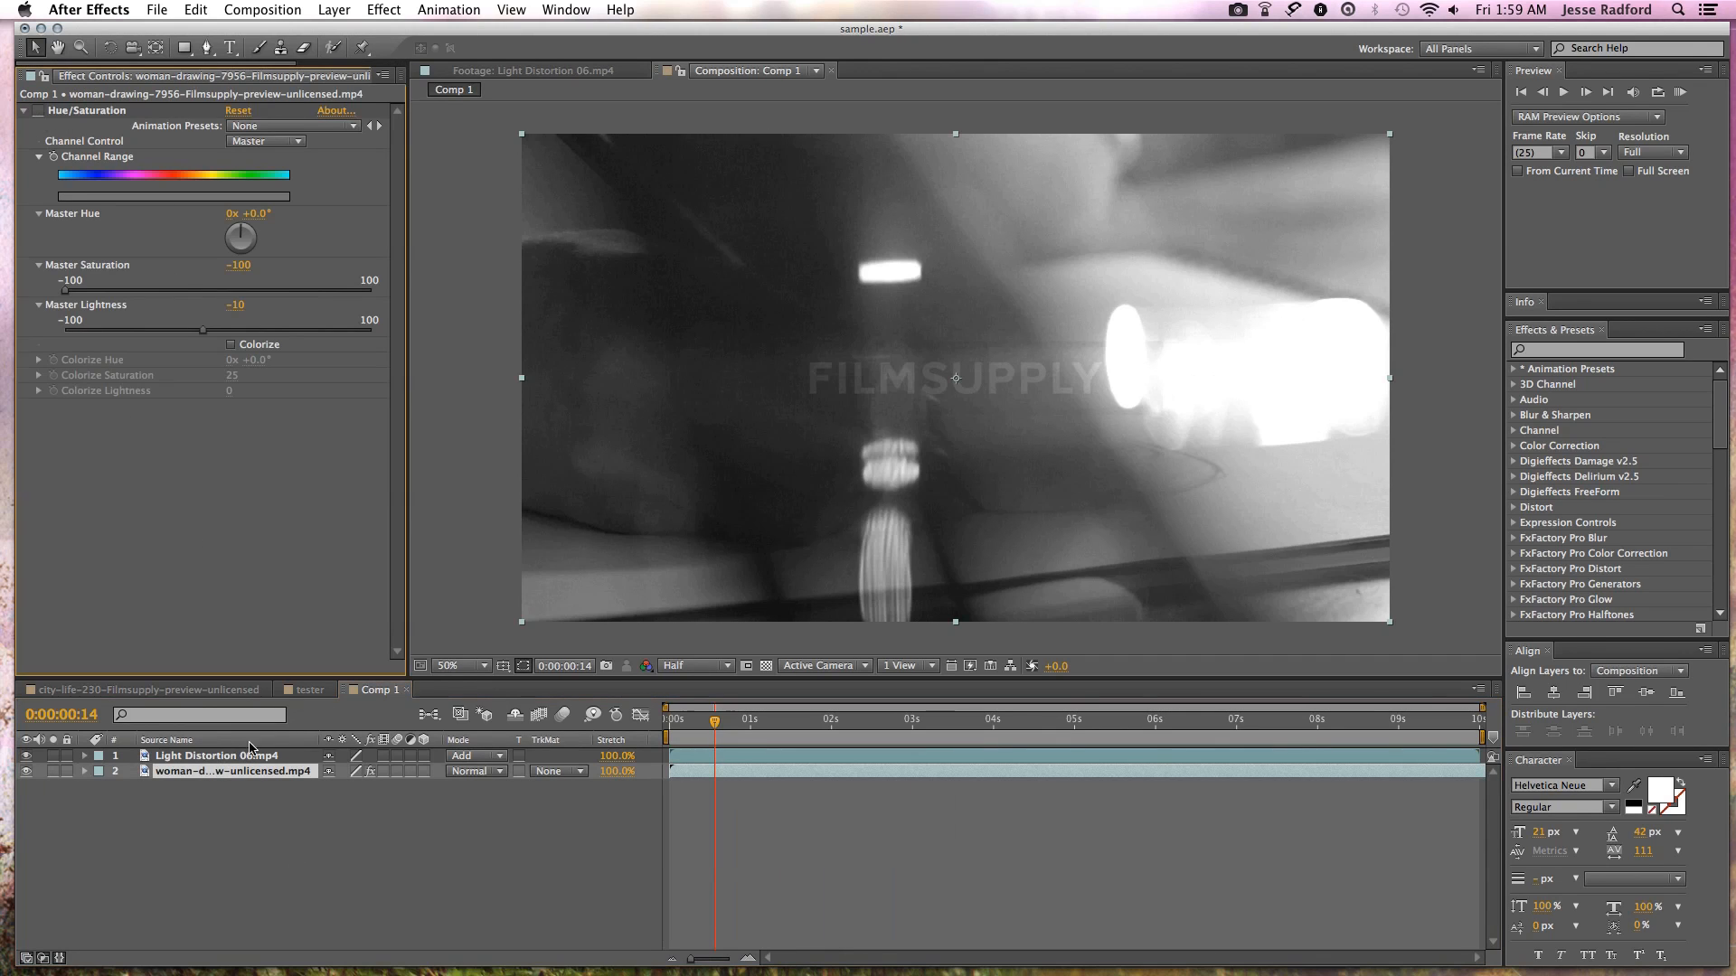
- Apply a Tint effect to the Light Distortion 06 layer
{"action": "left_click", "coordinate": [248, 759]}
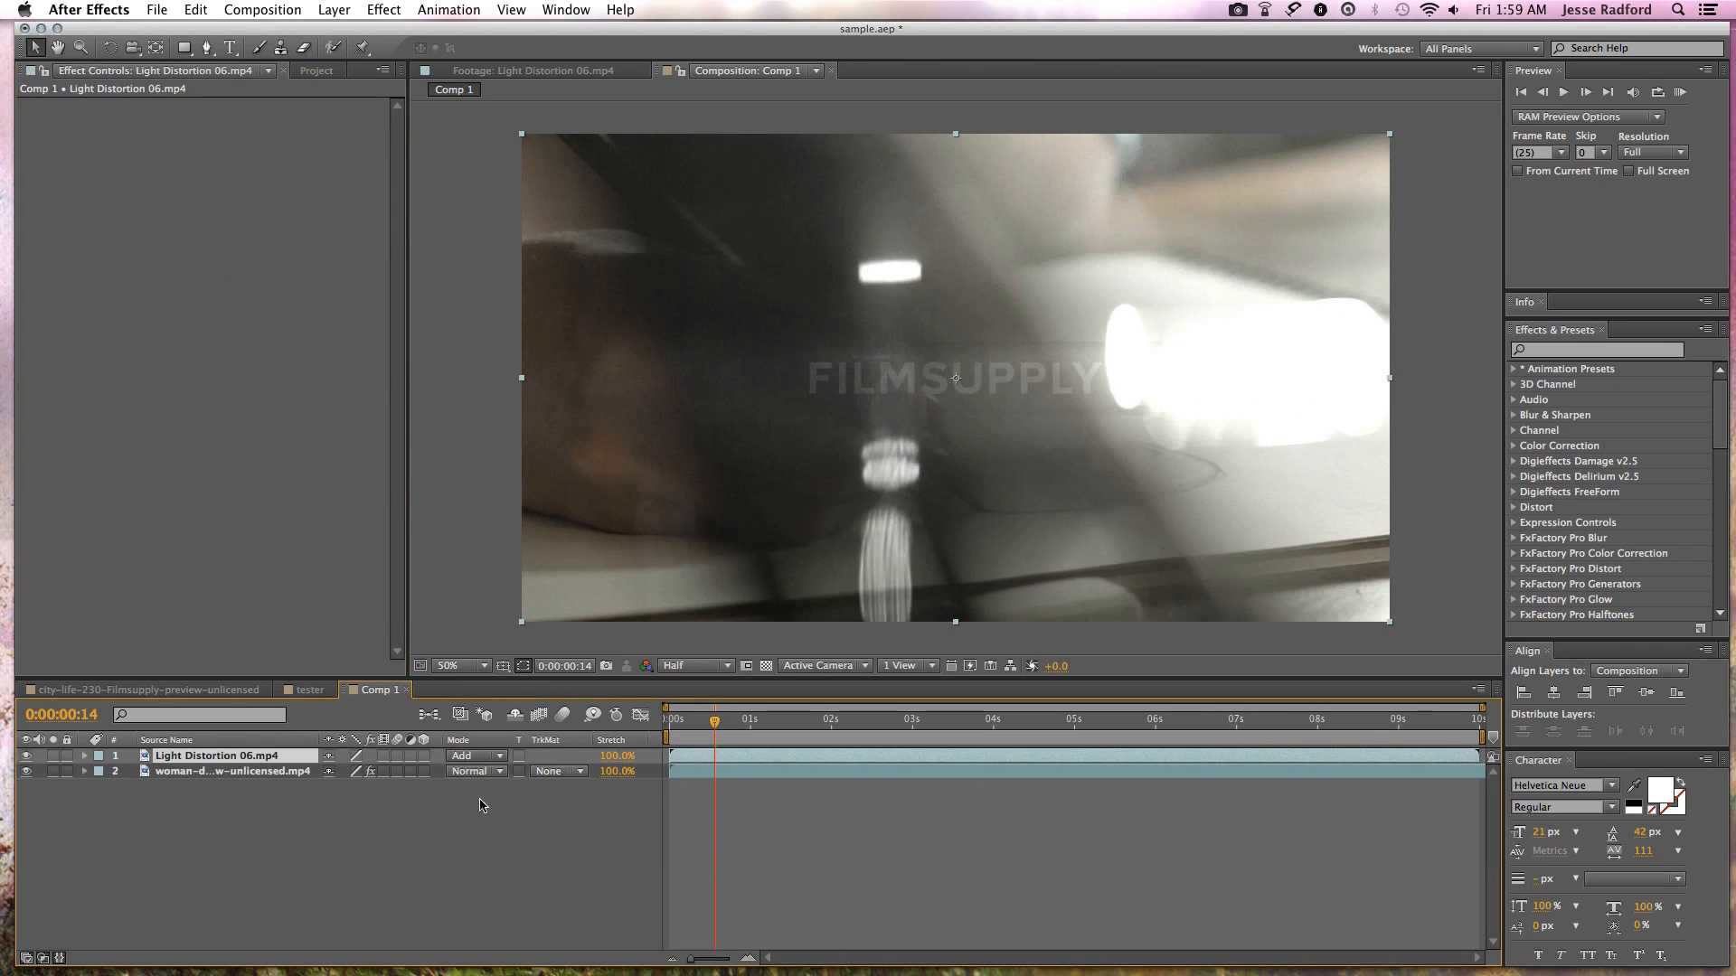
{"action": "left_click", "coordinate": [383, 9]}
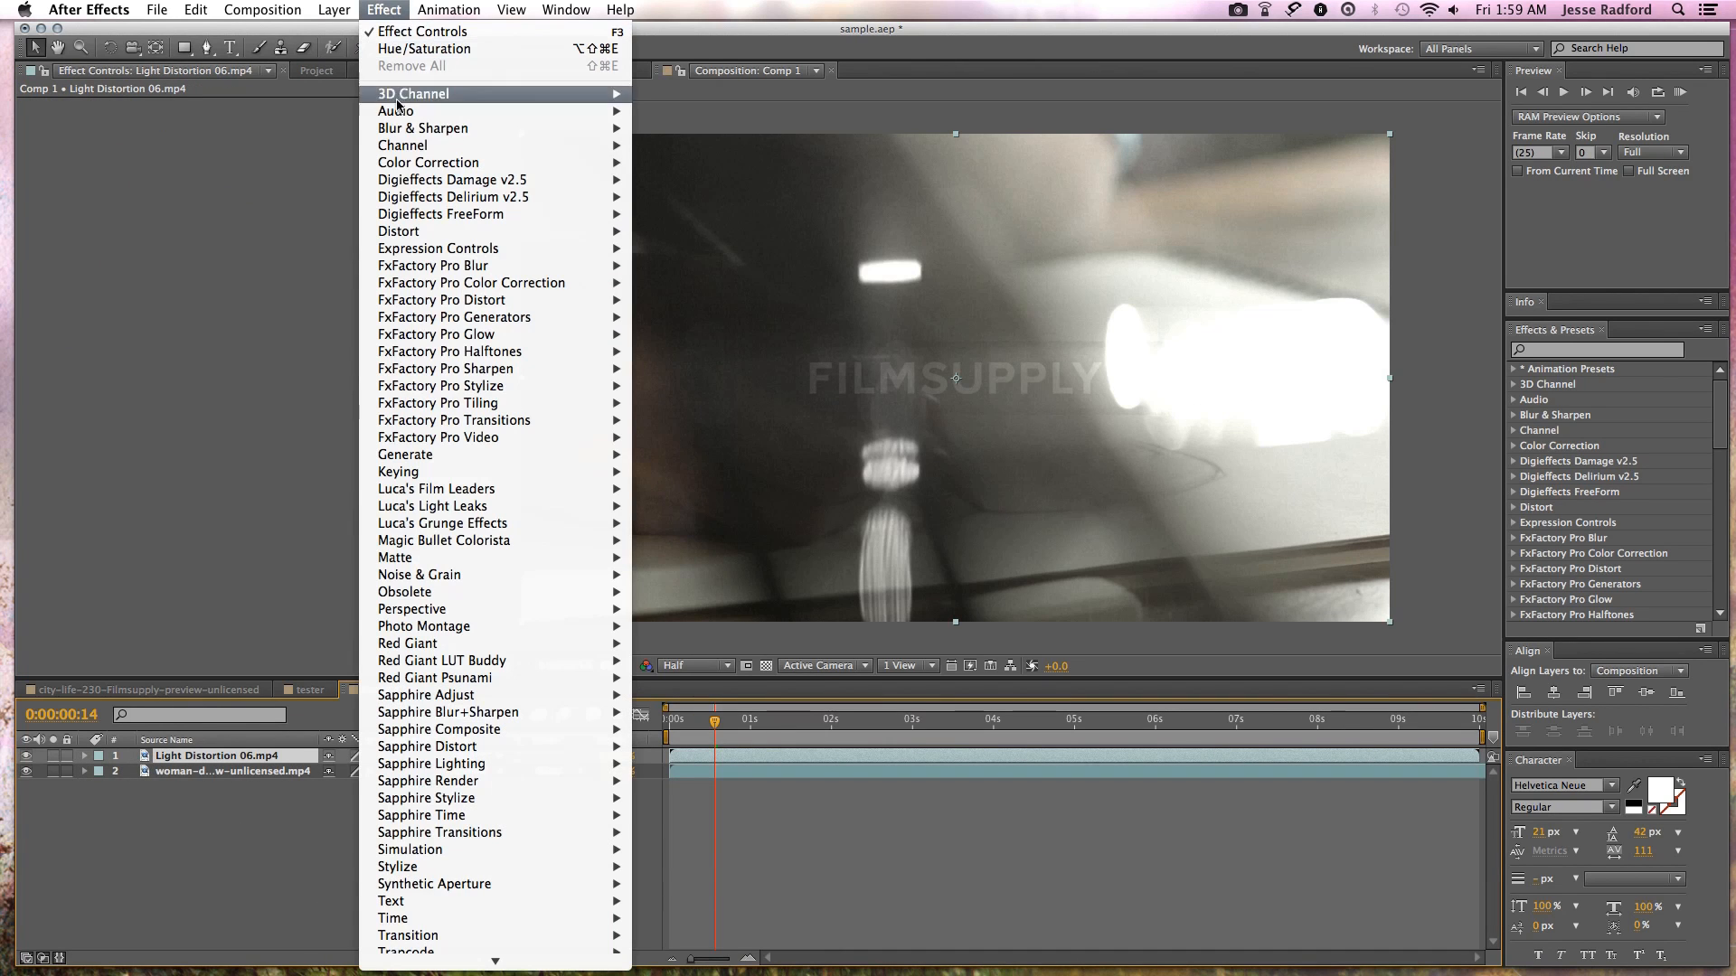
{"action": "mouse_move", "coordinate": [439, 163]}
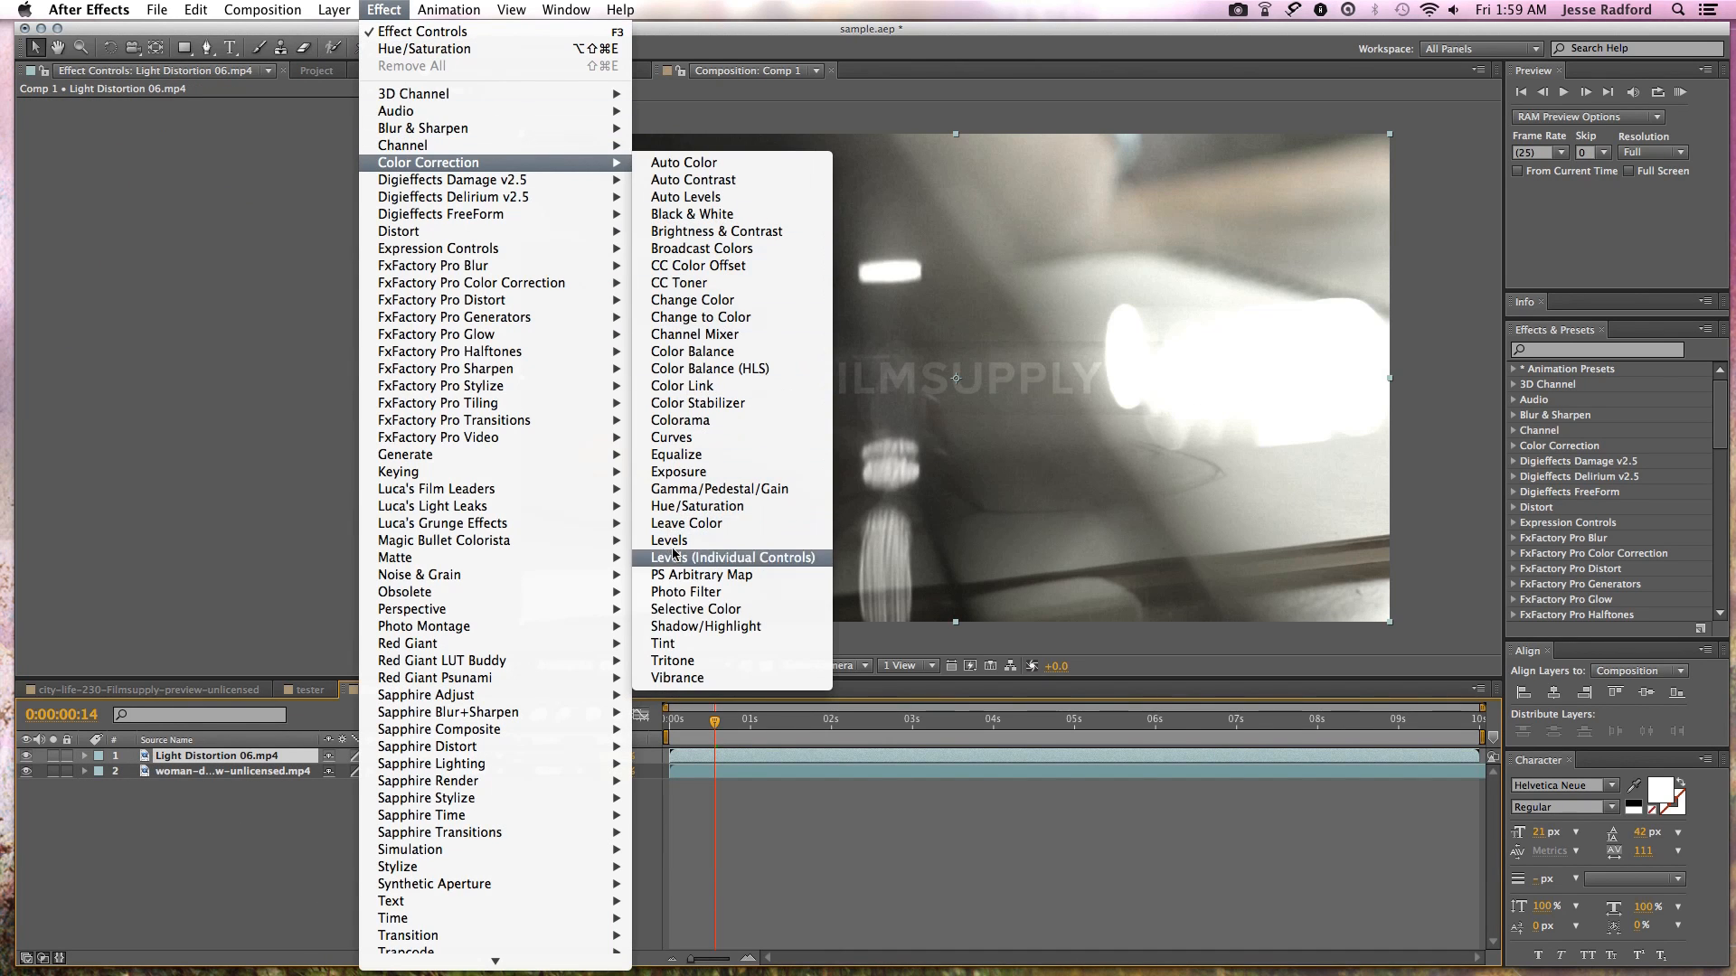
{"action": "left_click", "coordinate": [669, 645]}
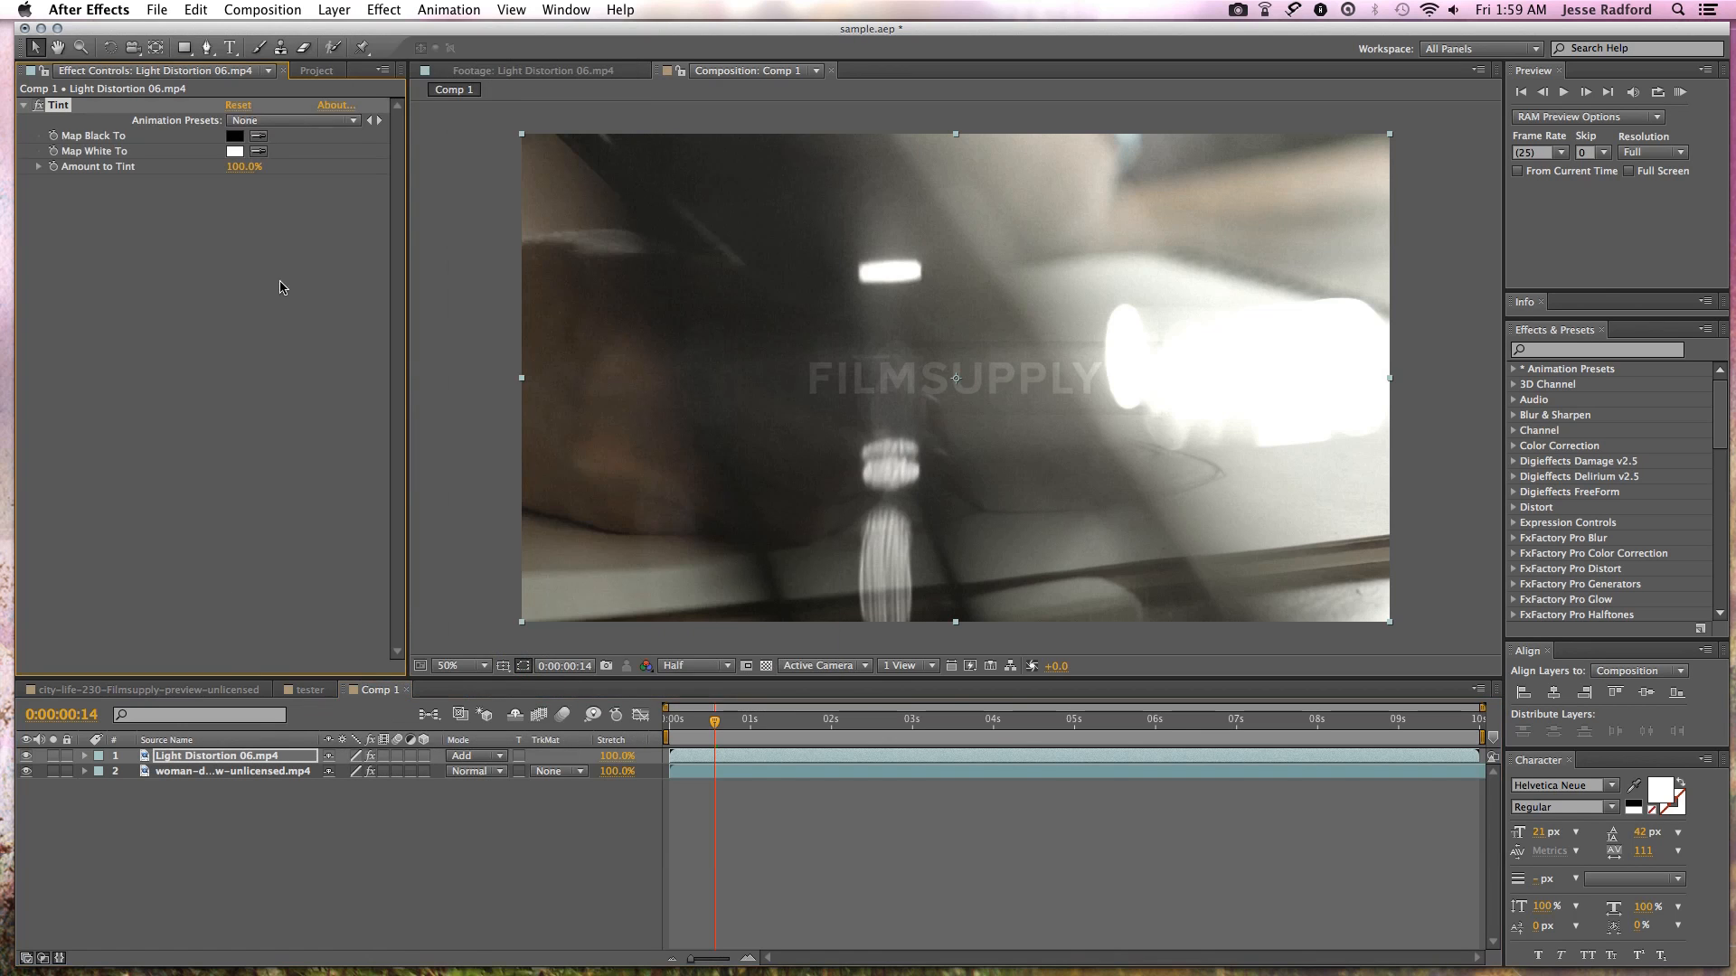
- Set the Tint effect's Map White To color to light purple, B28DE2
{"action": "left_click", "coordinate": [234, 151]}
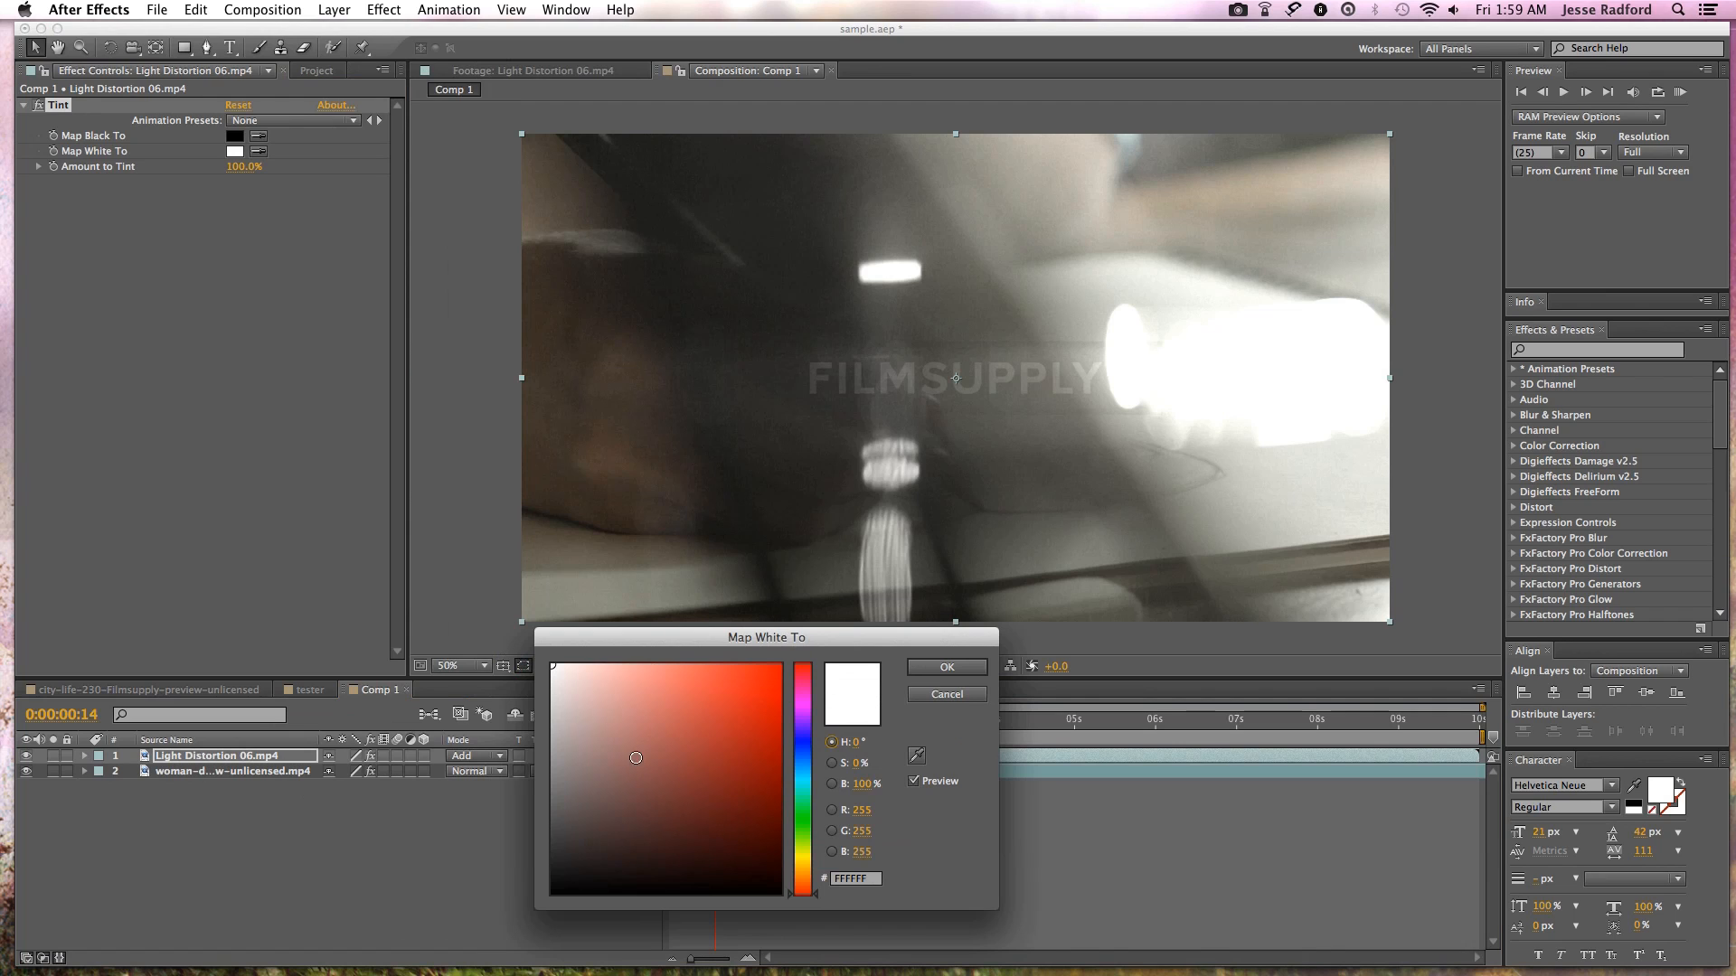
{"action": "left_click", "coordinate": [689, 719]}
{"action": "left_click_drag", "start_coordinate": [711, 714], "coordinate": [734, 695]}
{"action": "left_click", "coordinate": [802, 792]}
{"action": "left_click_drag", "start_coordinate": [805, 770], "coordinate": [800, 738]}
{"action": "left_click_drag", "start_coordinate": [714, 697], "coordinate": [693, 708]}
{"action": "left_click_drag", "start_coordinate": [795, 738], "coordinate": [794, 723]}
{"action": "left_click", "coordinate": [683, 709]}
{"action": "left_click_drag", "start_coordinate": [682, 709], "coordinate": [637, 690]}
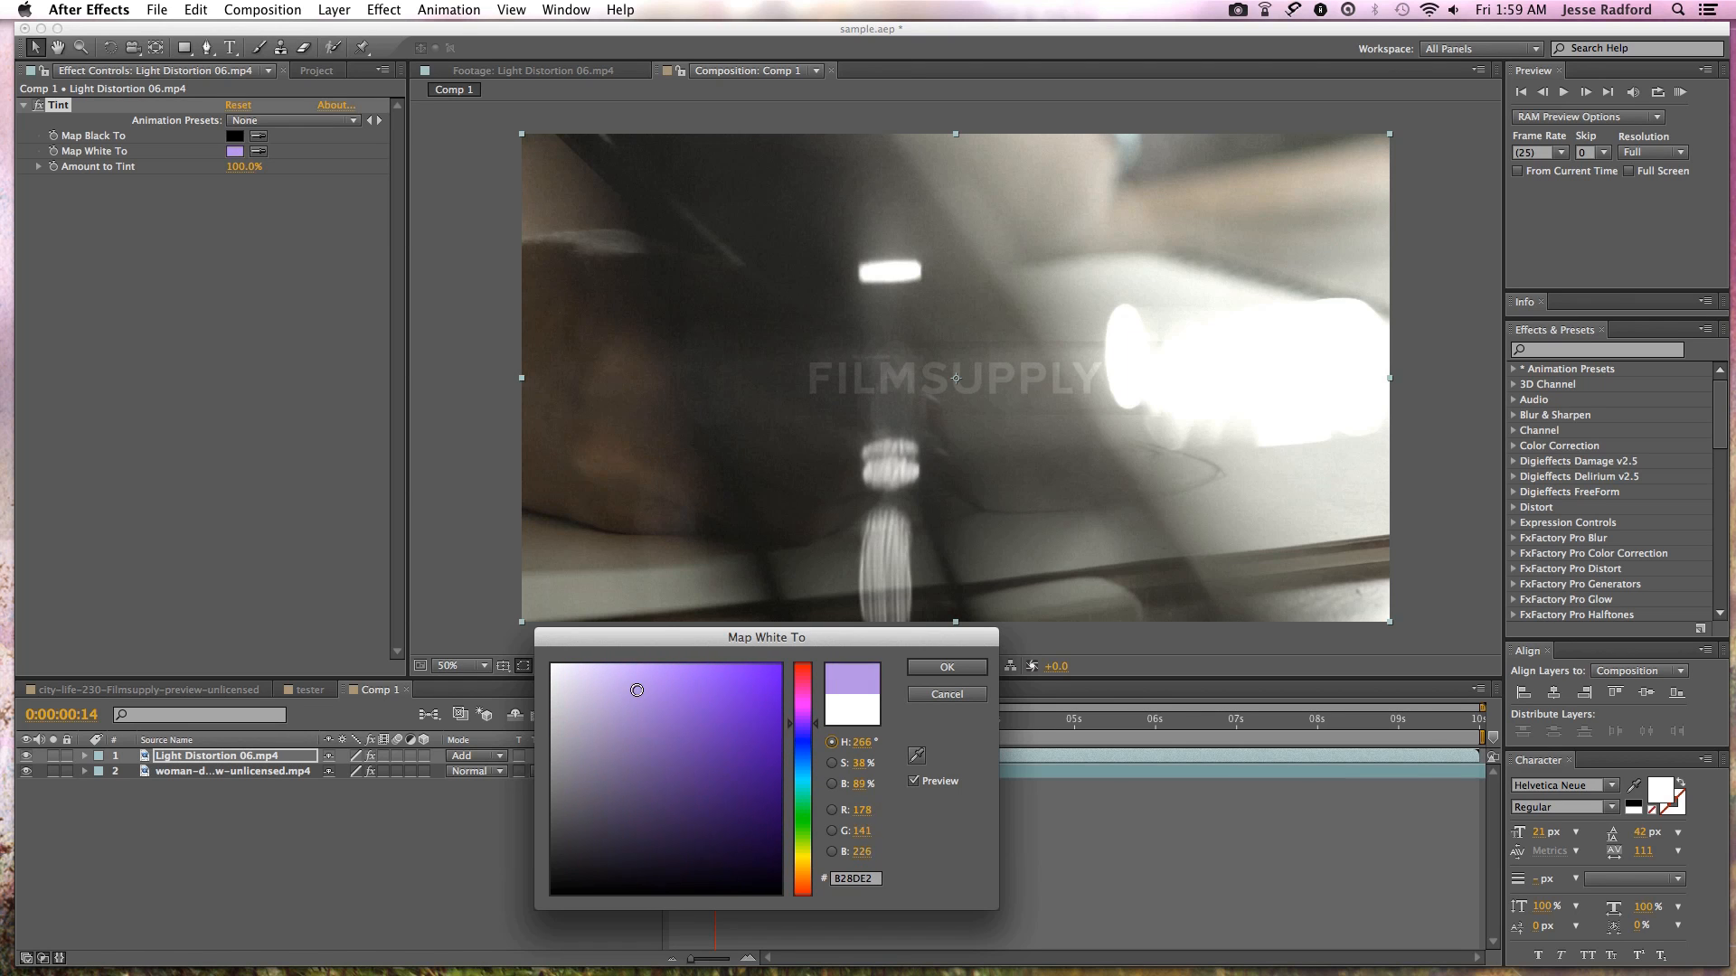
{"action": "left_click", "coordinate": [931, 668]}
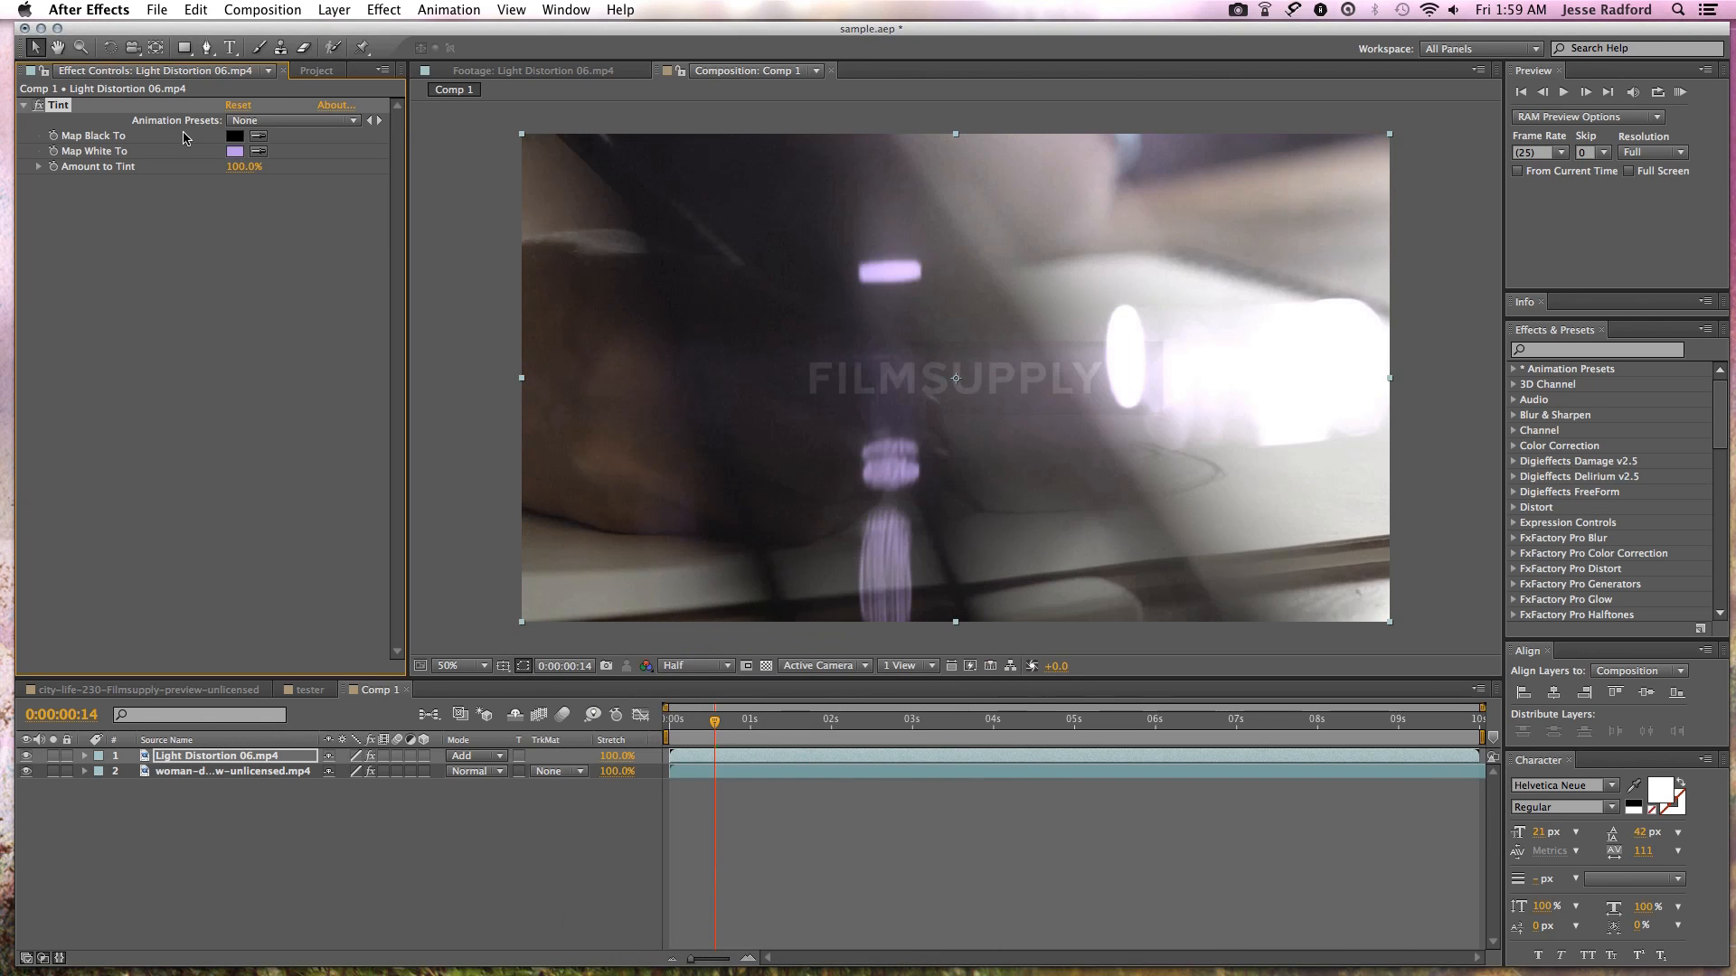
- Try the Screen blending mode on the Light Distortion 06 layer at different times and switch it back to Add
{"action": "left_click_drag", "start_coordinate": [723, 733], "coordinate": [776, 727]}
{"action": "left_click", "coordinate": [485, 758]}
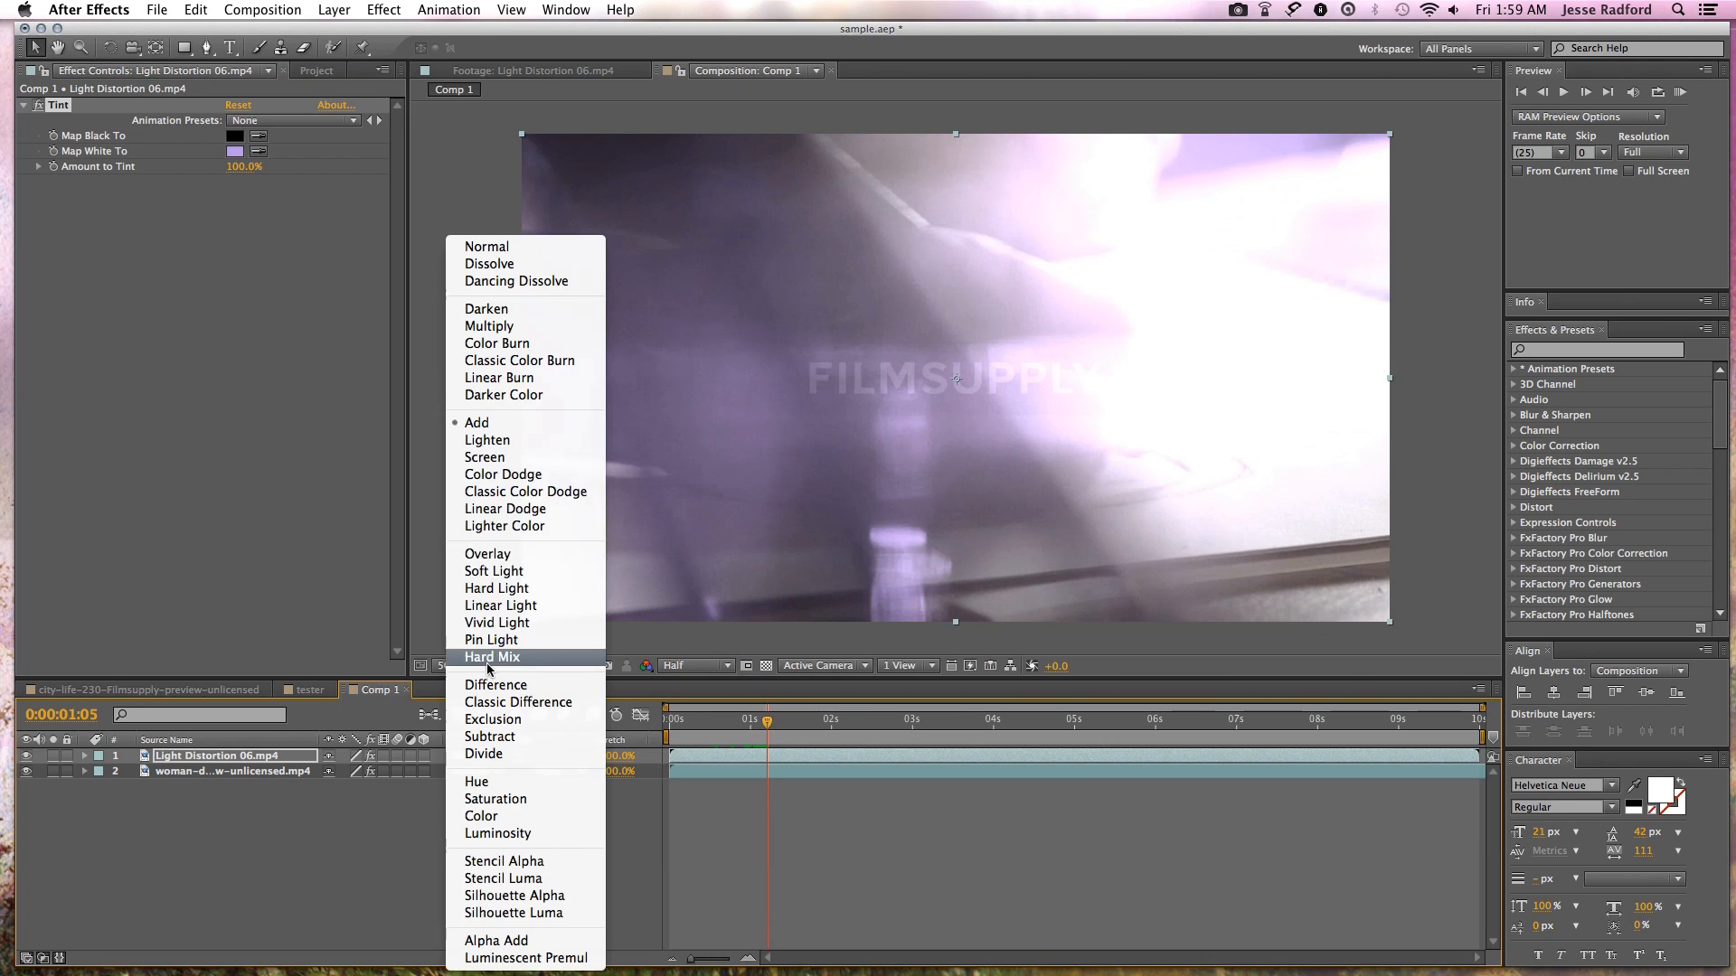
{"action": "left_click", "coordinate": [506, 459]}
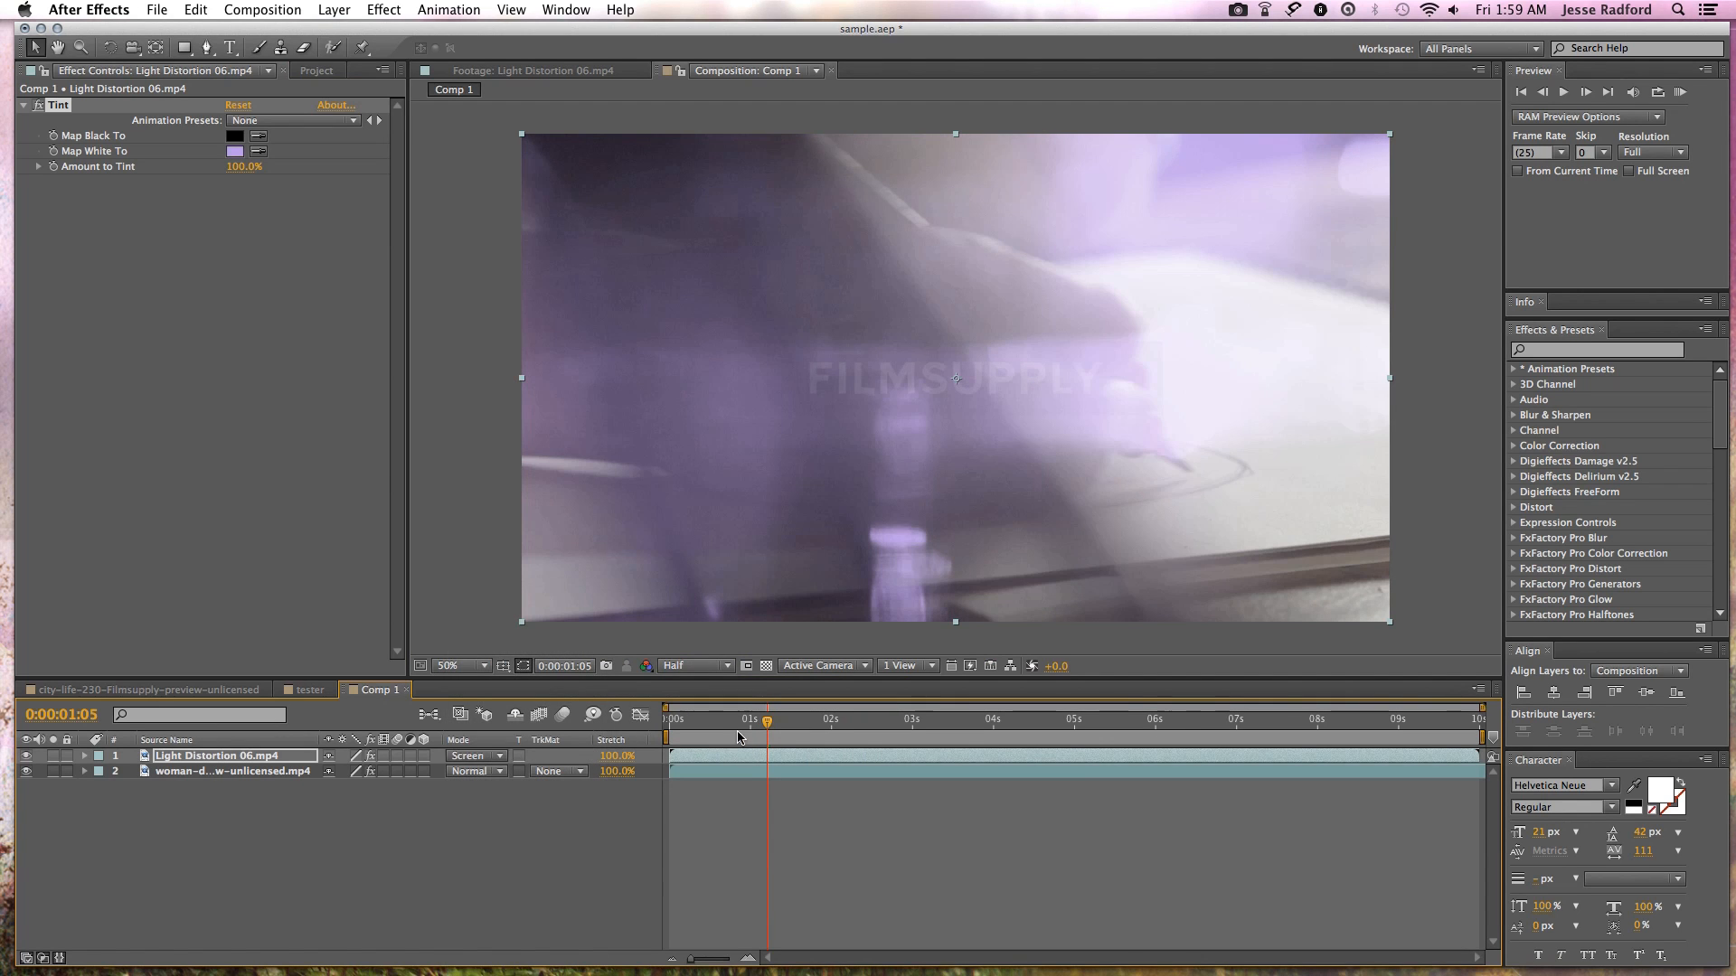
{"action": "left_click_drag", "start_coordinate": [773, 721], "coordinate": [829, 721]}
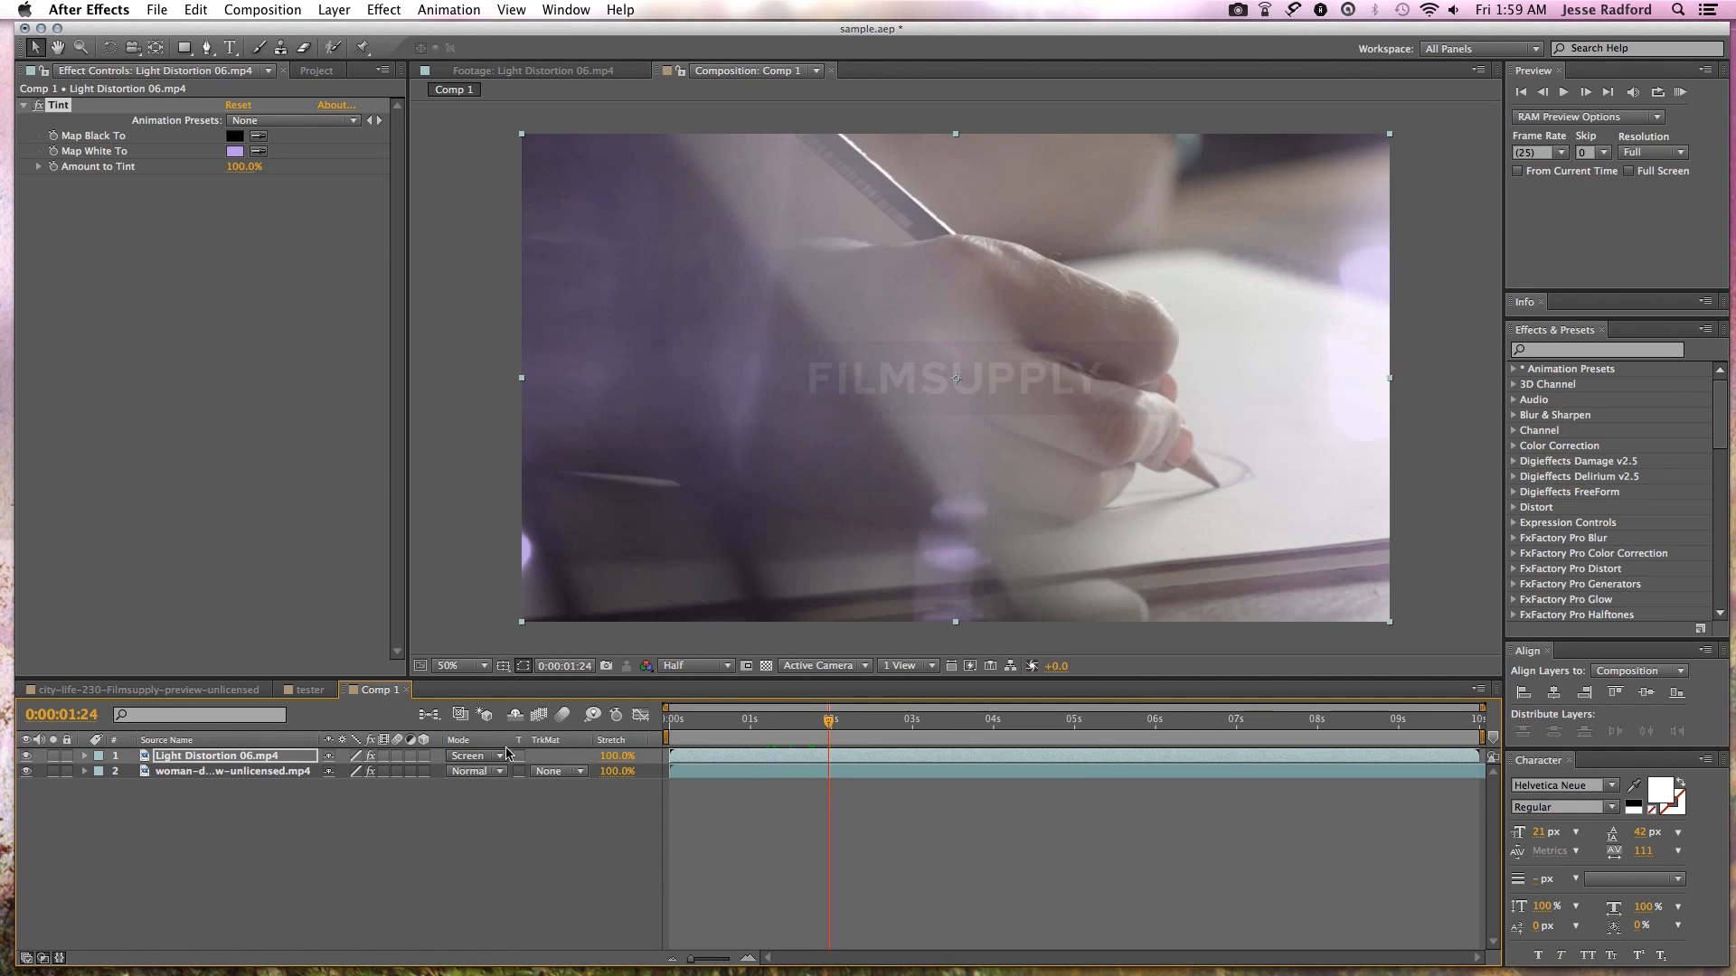
{"action": "left_click", "coordinate": [486, 755]}
{"action": "left_click", "coordinate": [479, 423]}
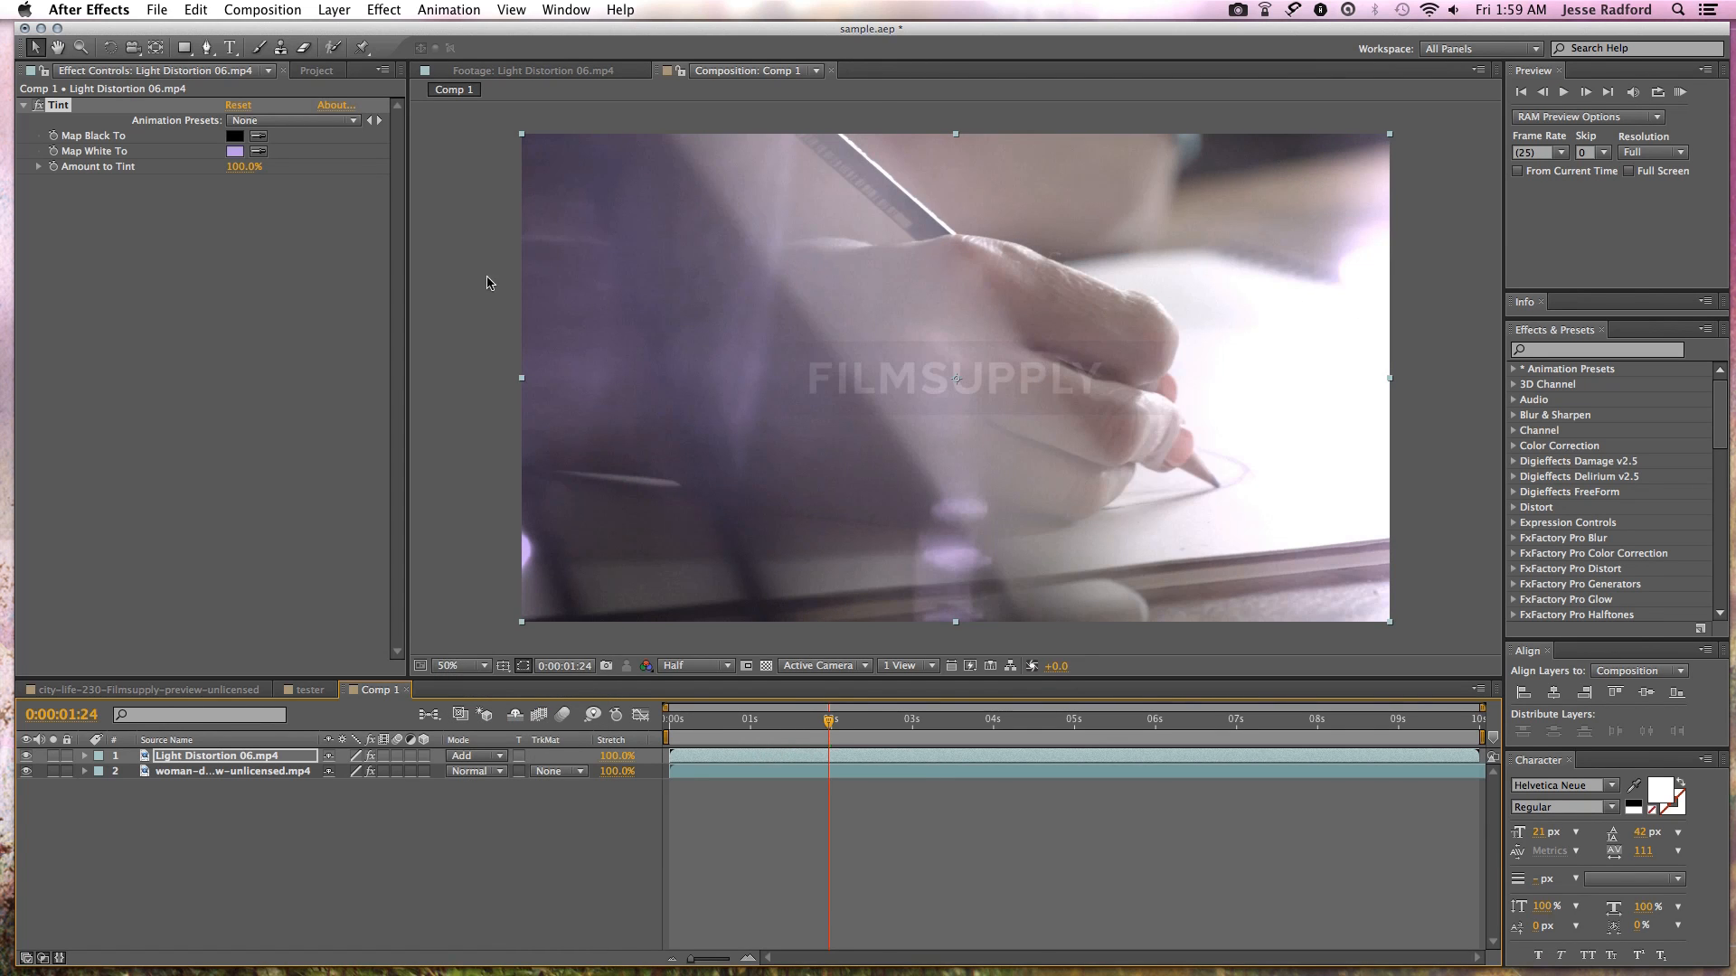
- Apply Curves to the Light Distortion 06 layer, pull the RGB curve's upper midtones down, and scrub to 0:00:04:15 to check the overlay
{"action": "left_click", "coordinate": [326, 13]}
{"action": "mouse_move", "coordinate": [383, 9]}
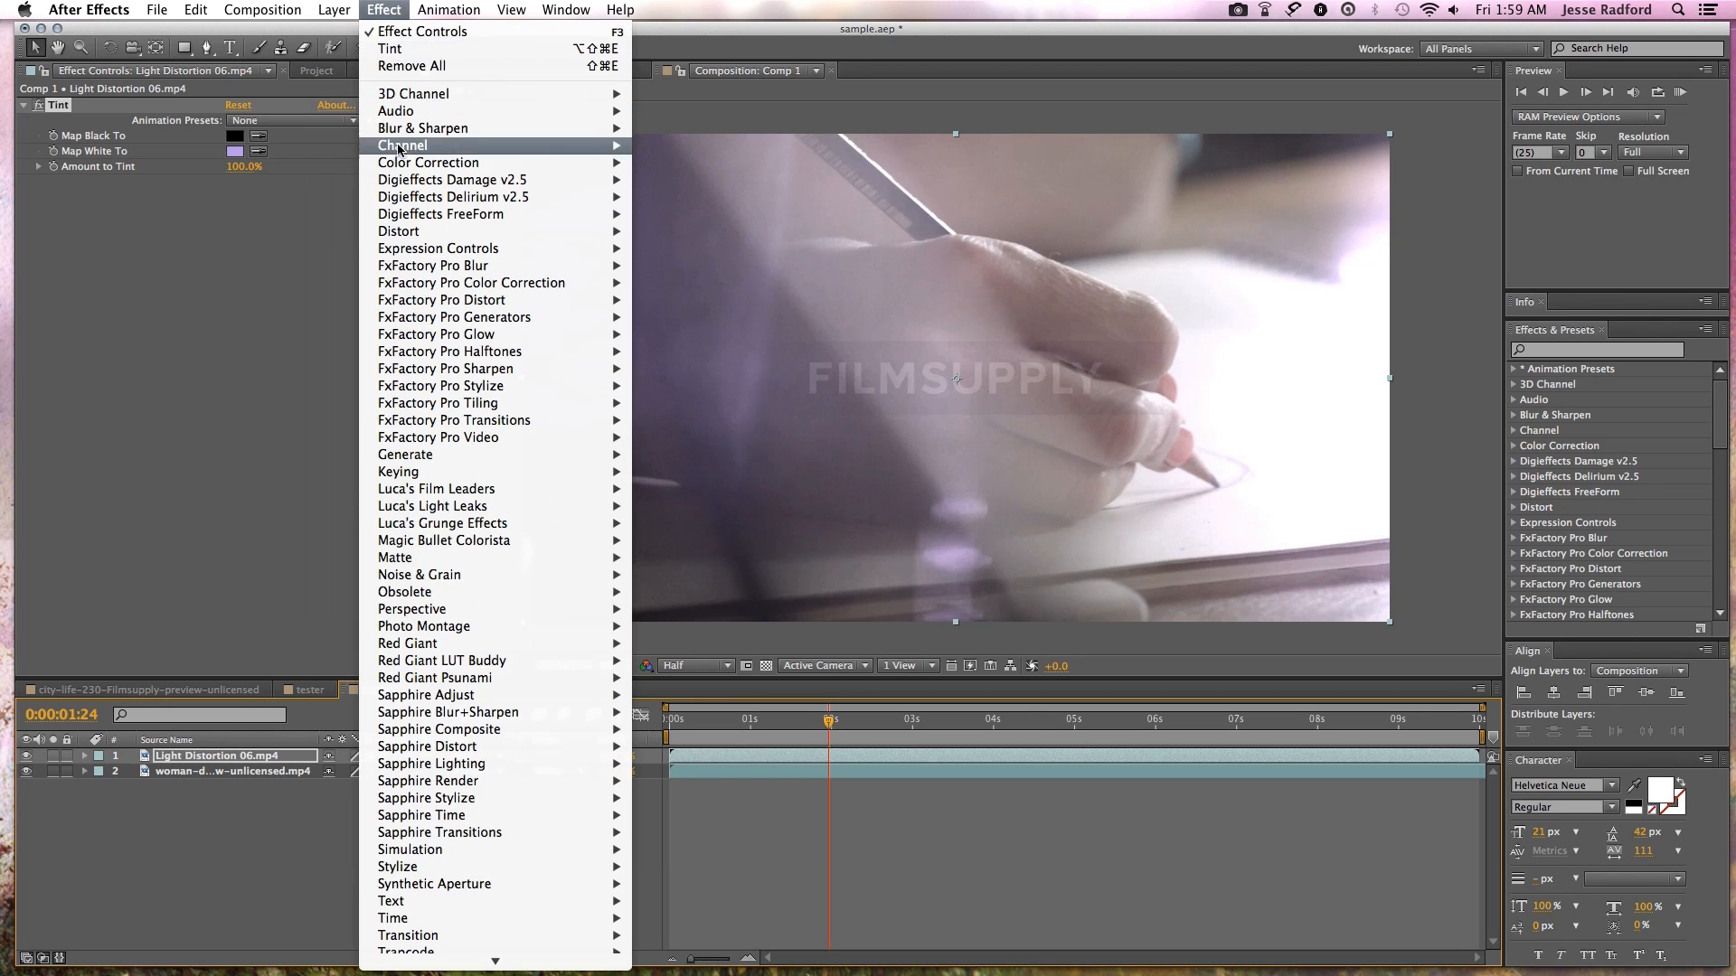
{"action": "mouse_move", "coordinate": [409, 163]}
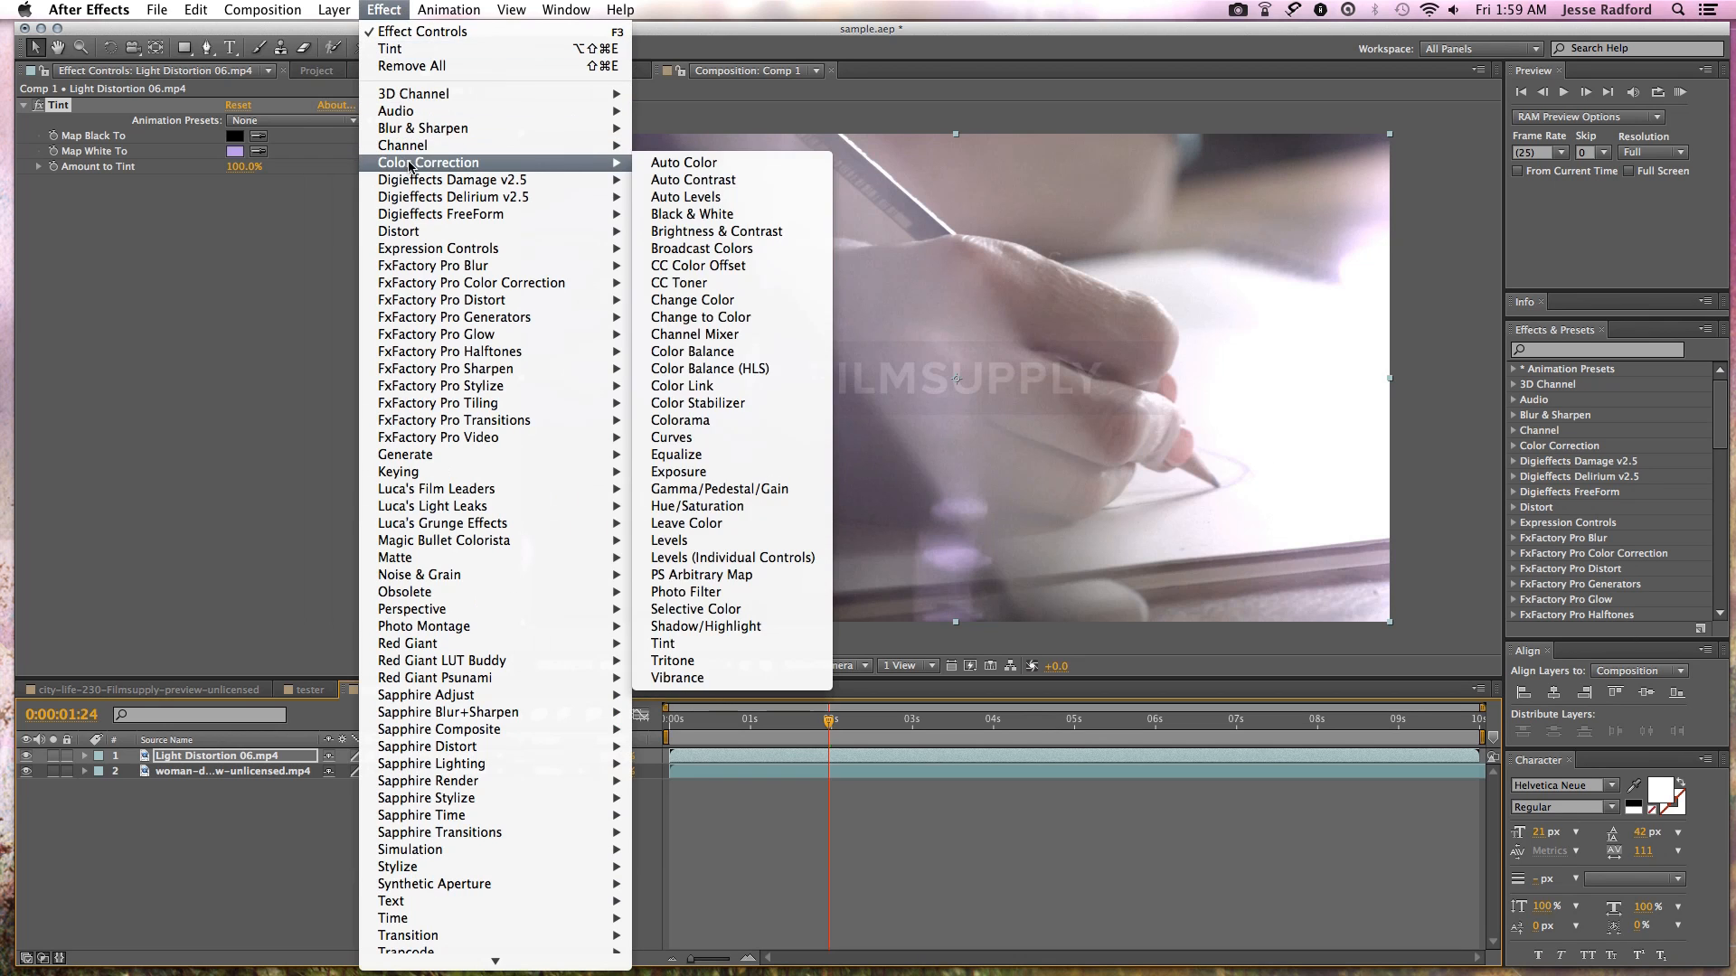
{"action": "left_click", "coordinate": [686, 441]}
{"action": "left_click_drag", "start_coordinate": [84, 364], "coordinate": [96, 377]}
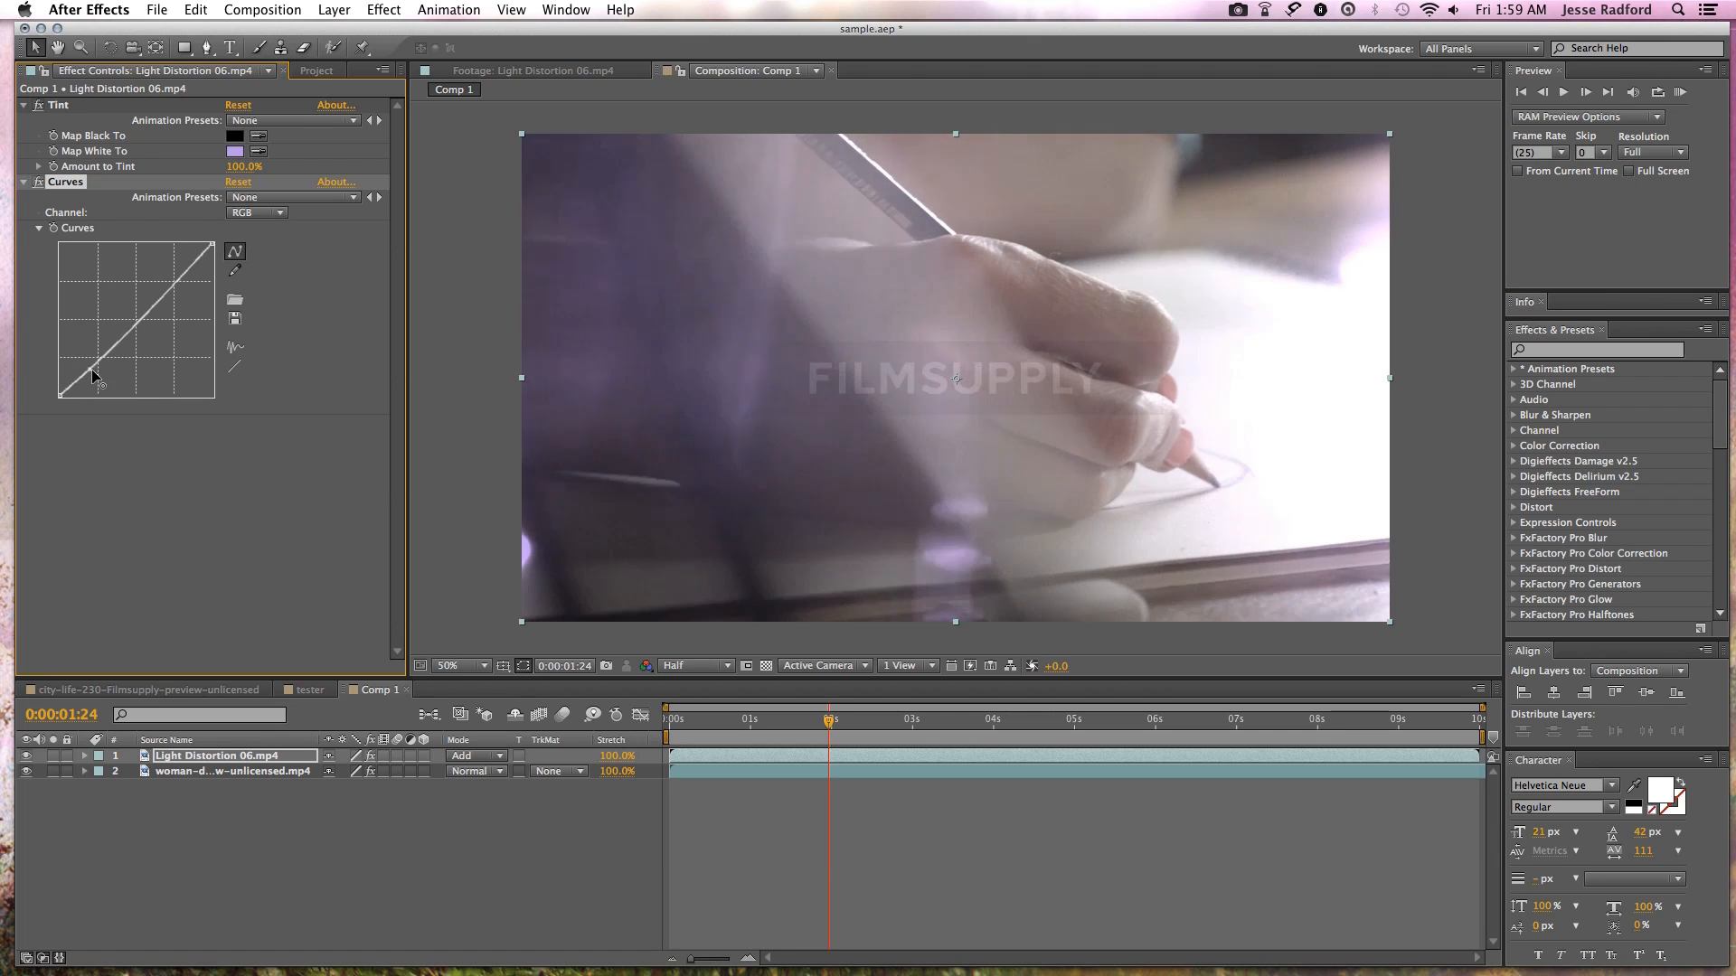
{"action": "mouse_move", "coordinate": [159, 308]}
{"action": "left_mouse_down"}
{"action": "mouse_move", "coordinate": [152, 287]}
{"action": "mouse_move", "coordinate": [175, 316]}
{"action": "left_mouse_up"}
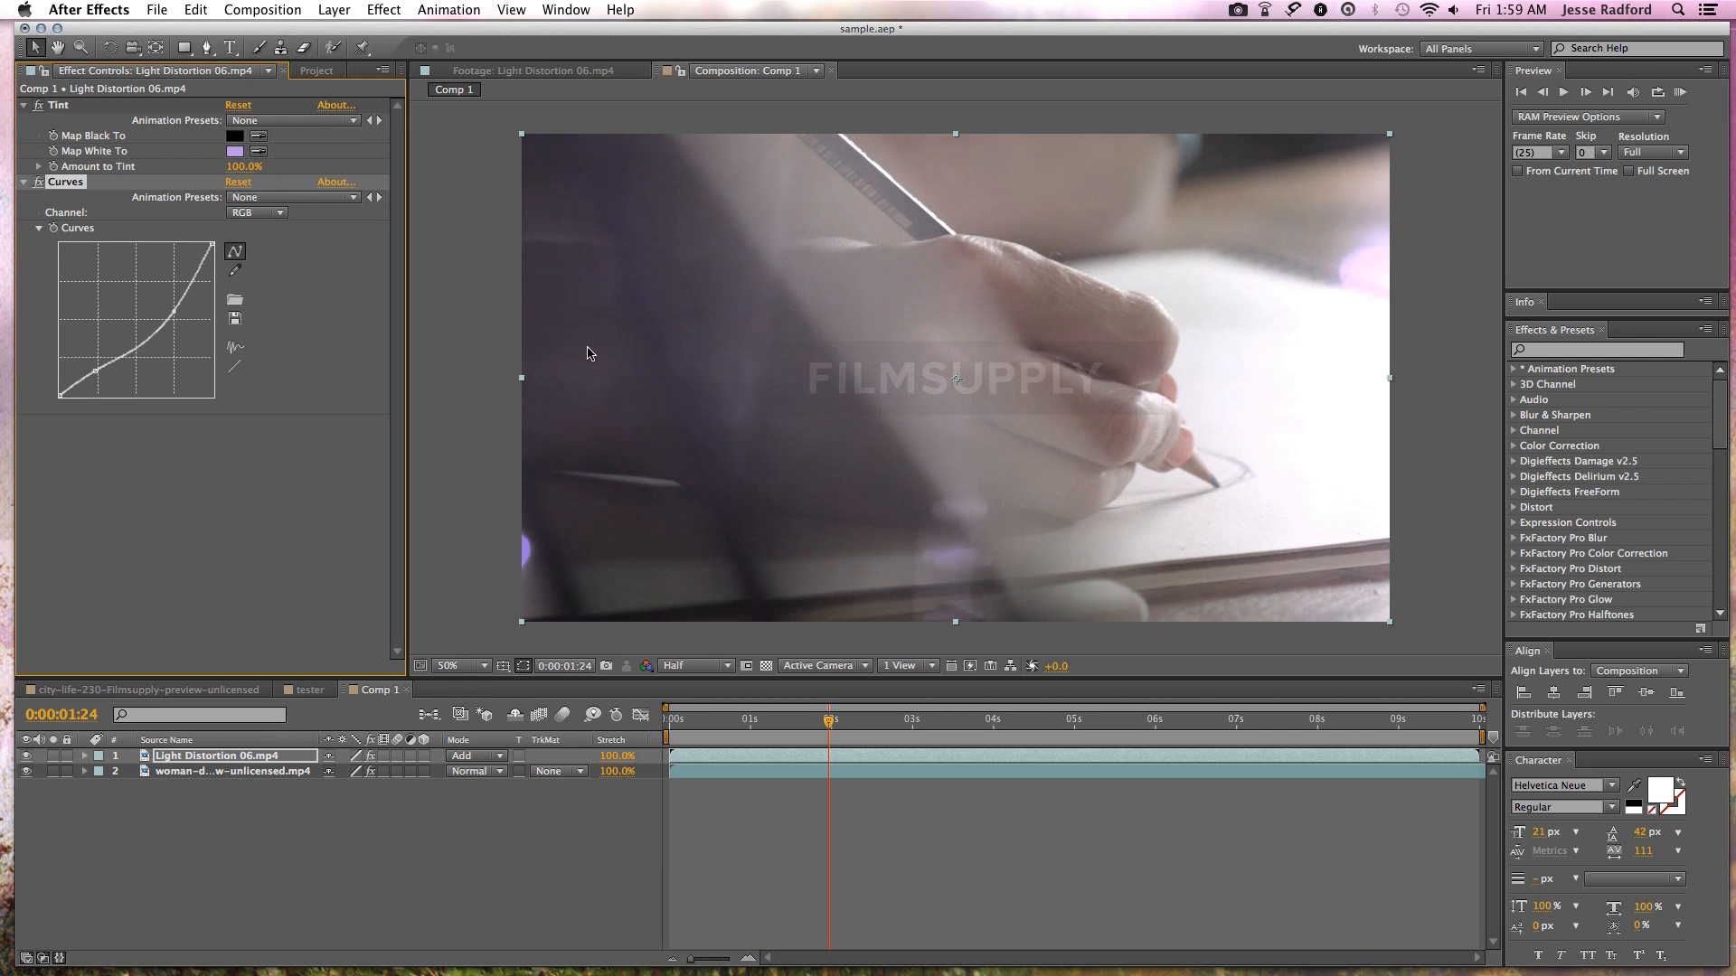
{"action": "mouse_move", "coordinate": [164, 300]}
{"action": "left_mouse_down"}
{"action": "mouse_move", "coordinate": [138, 289]}
{"action": "mouse_move", "coordinate": [168, 325]}
{"action": "left_mouse_up"}
{"action": "left_click_drag", "start_coordinate": [835, 726], "coordinate": [893, 720]}
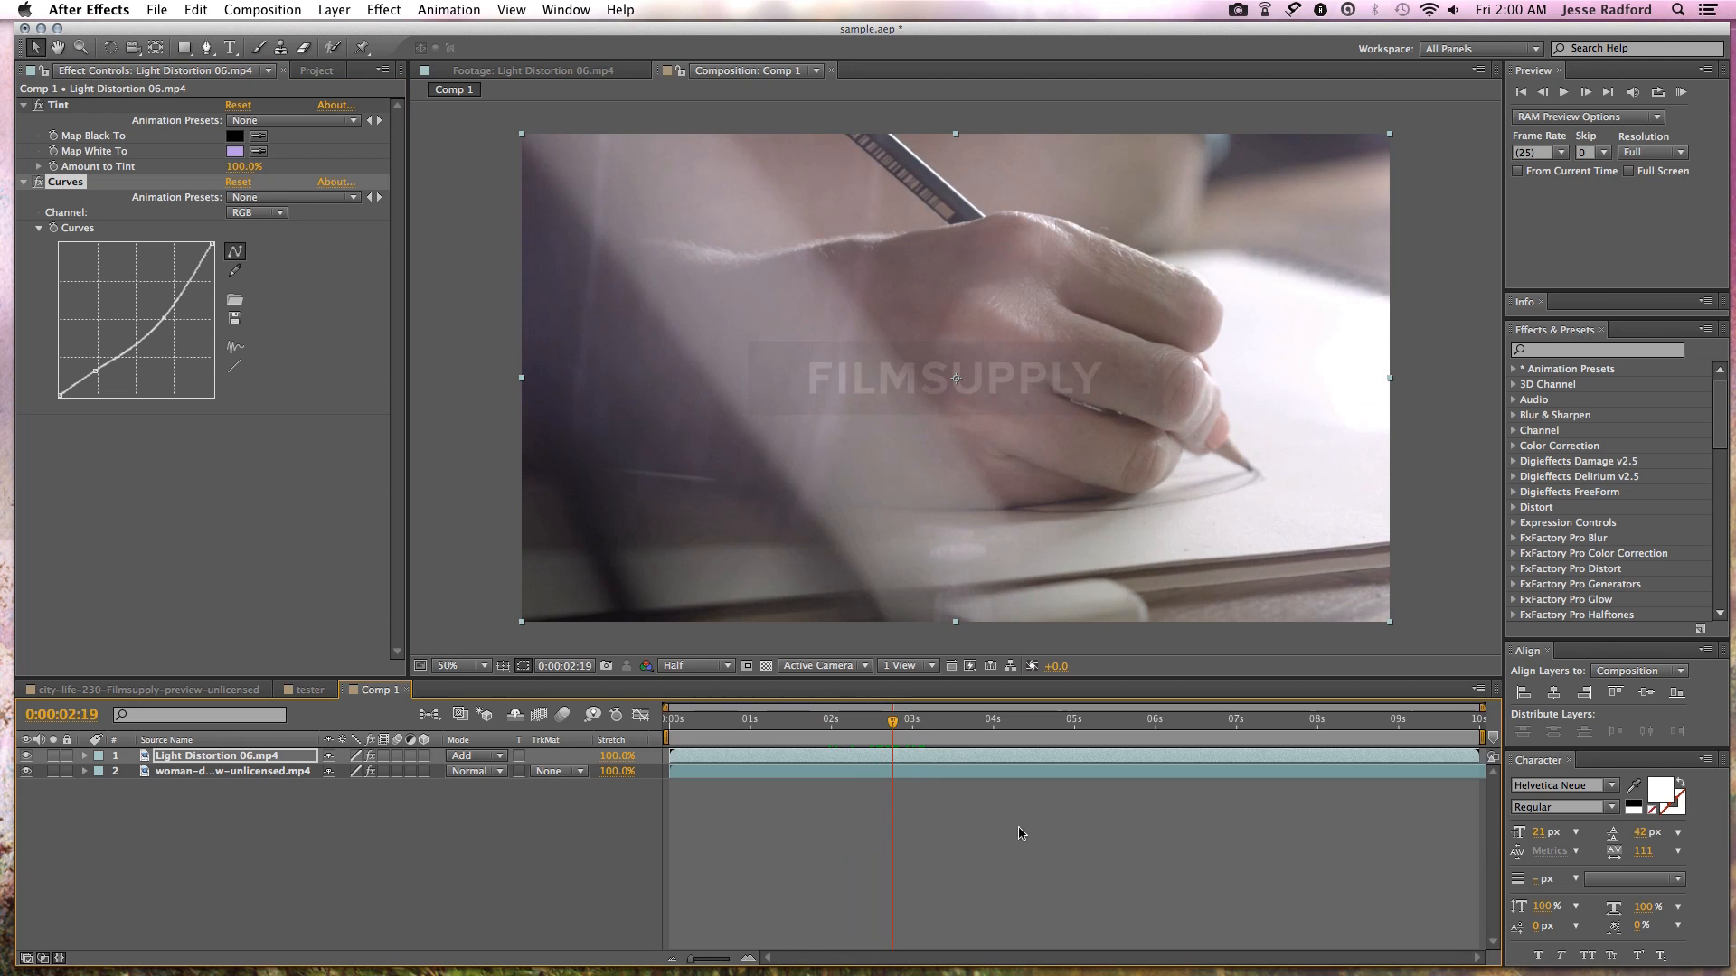
{"action": "left_click_drag", "start_coordinate": [899, 722], "coordinate": [1042, 743]}
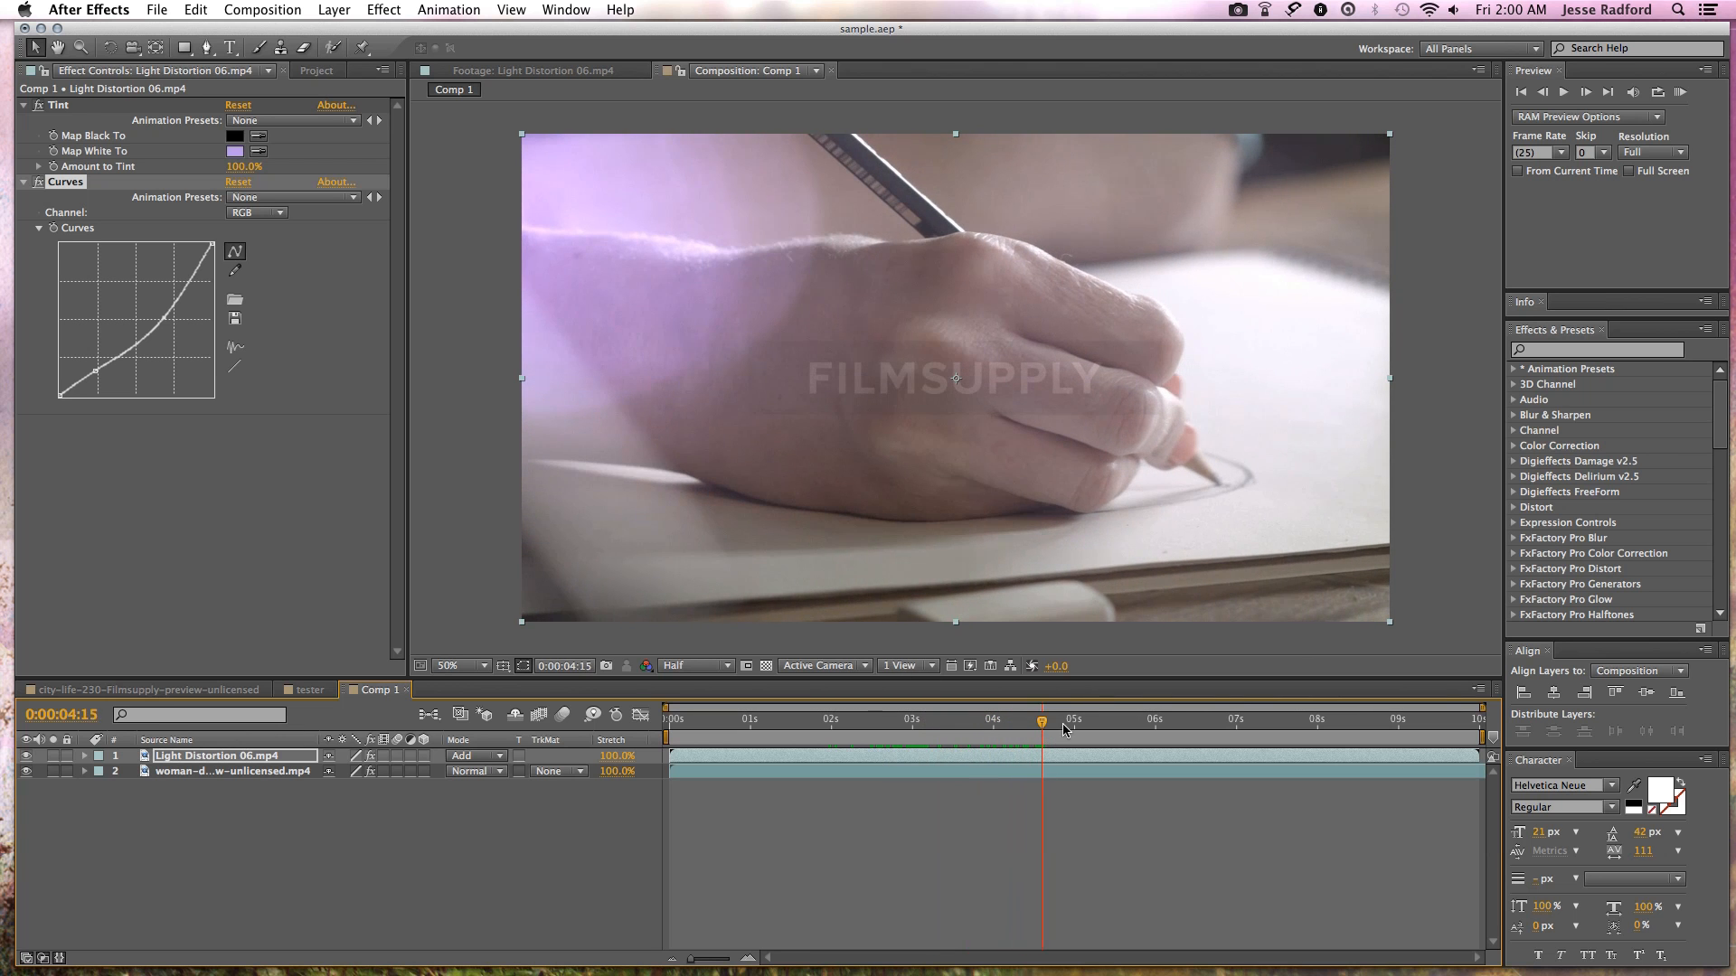
- Try the woman-drawing layer's Hue/Saturation effect under the tinted overlay, turn it off again, and scrub on to 0:00:07:13
{"action": "left_click", "coordinate": [155, 773]}
{"action": "left_click", "coordinate": [38, 112]}
{"action": "left_click_drag", "start_coordinate": [1063, 743], "coordinate": [1178, 723]}
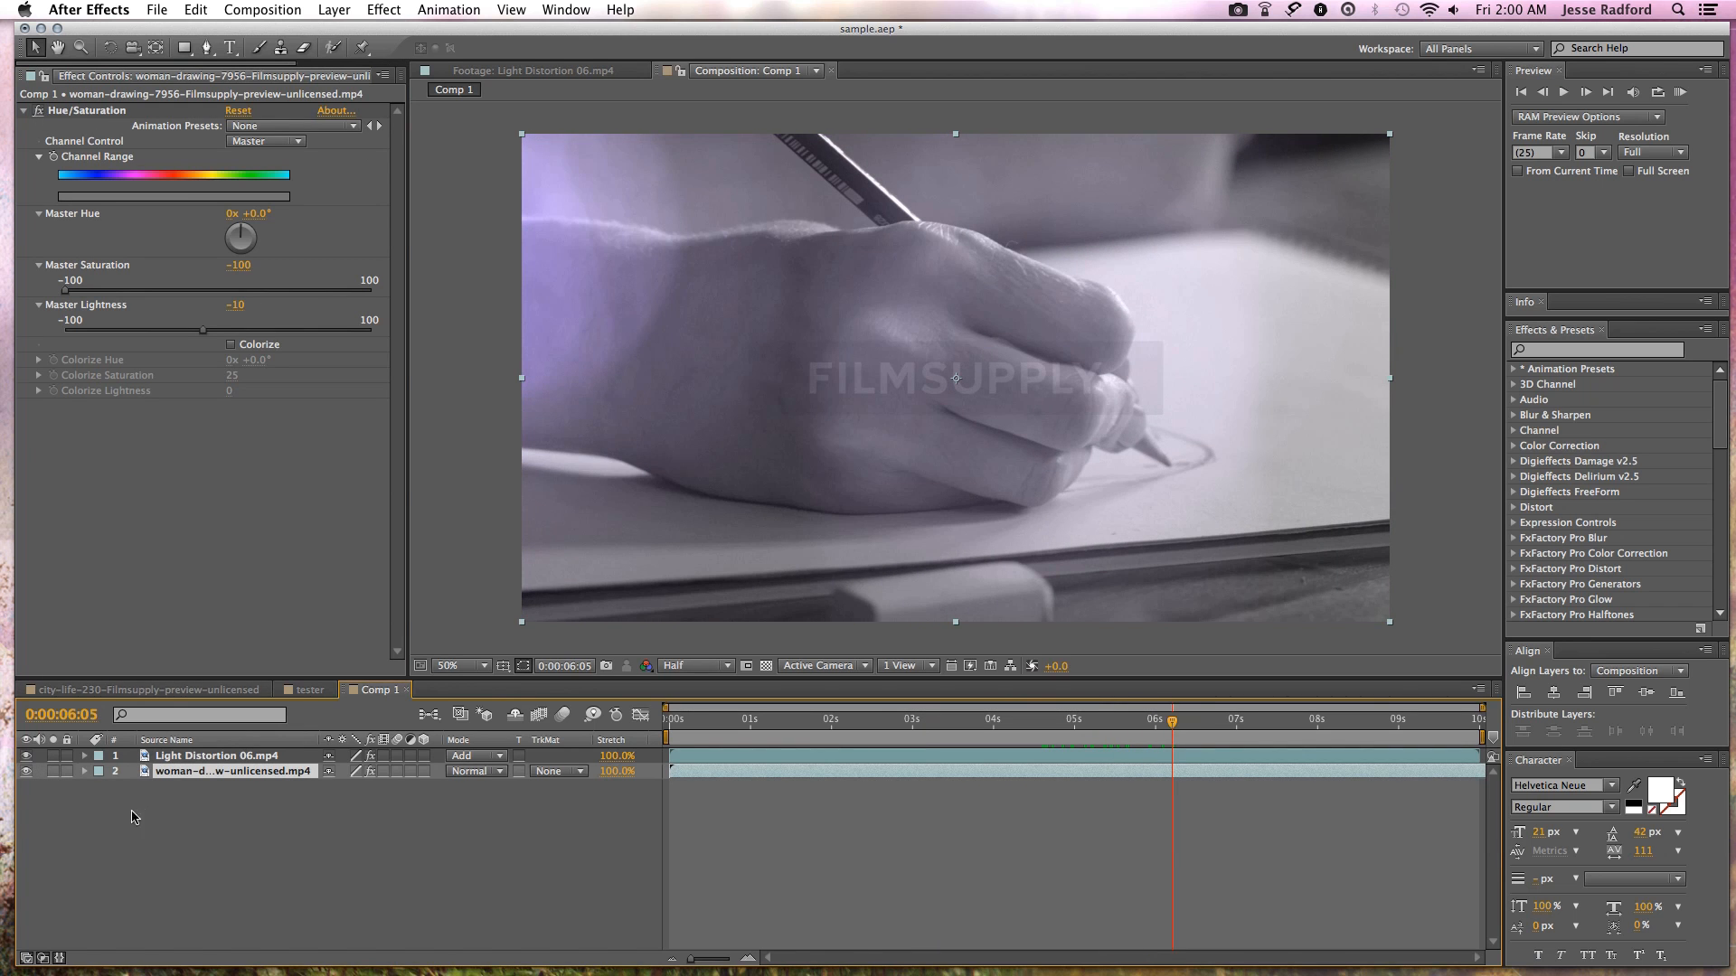
{"action": "left_click", "coordinate": [39, 111]}
{"action": "left_click_drag", "start_coordinate": [1171, 724], "coordinate": [1279, 722]}
{"action": "left_click", "coordinate": [335, 856]}
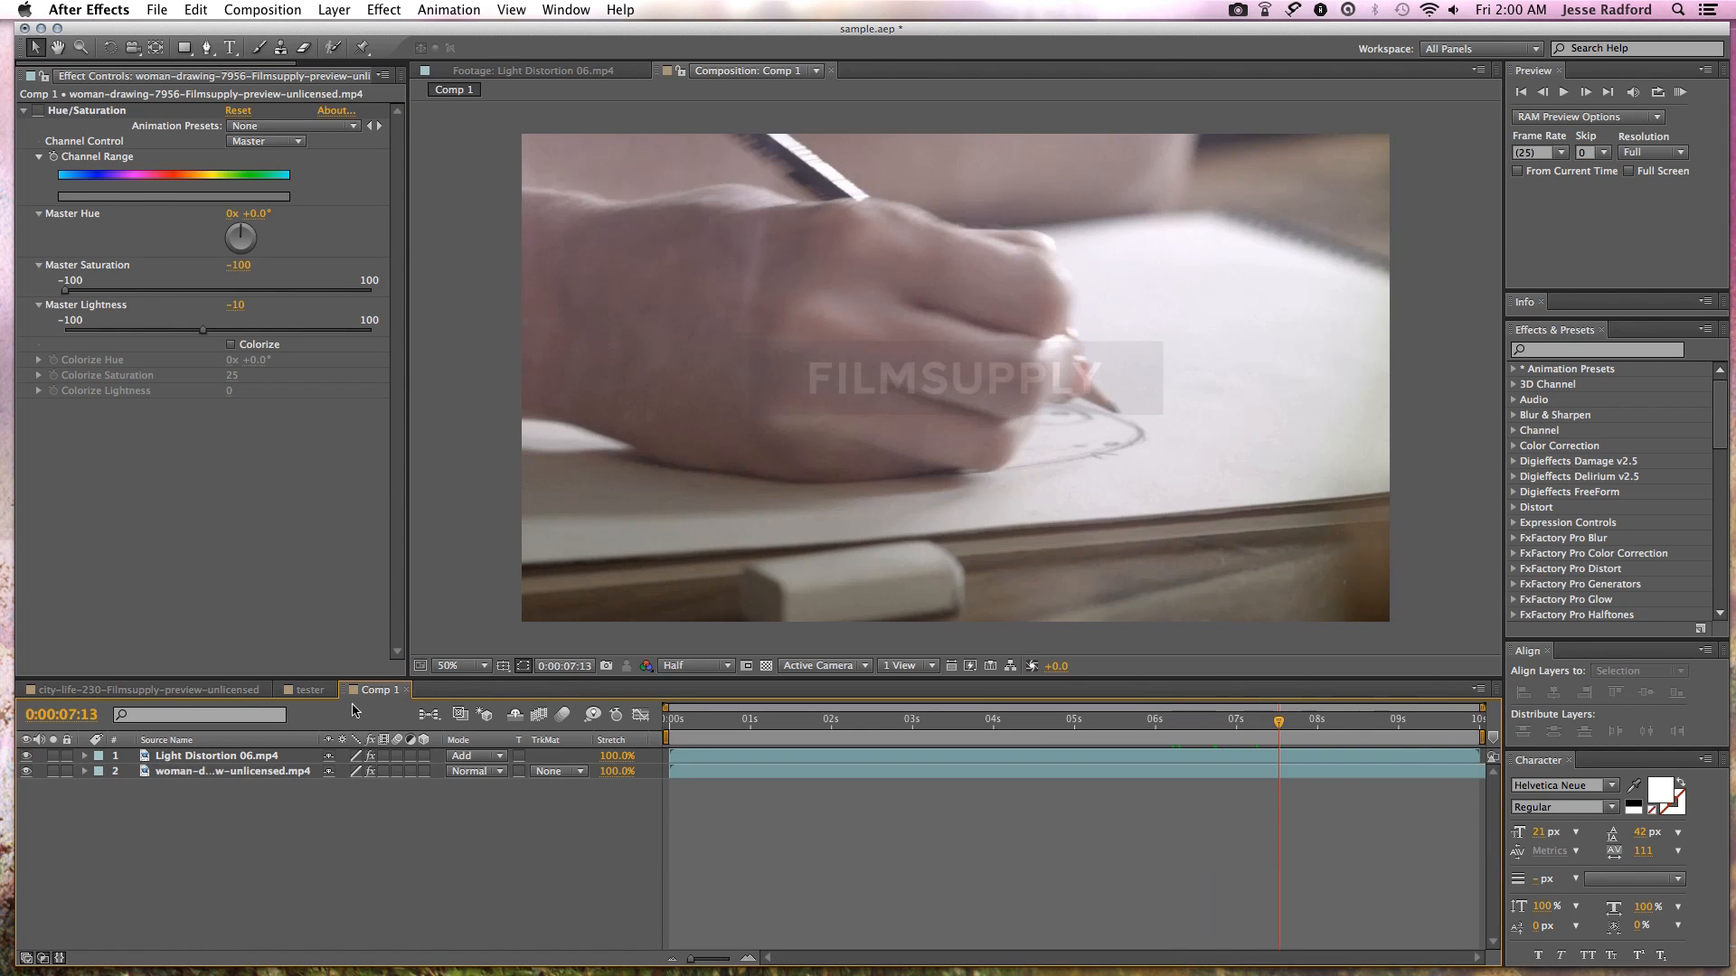
- Browse the project's Lens reflections folder and preview the Light Distortion 10 clip up to about 6.5 seconds
{"action": "left_click_drag", "start_coordinate": [406, 118], "coordinate": [530, 116]}
{"action": "left_click", "coordinate": [480, 77]}
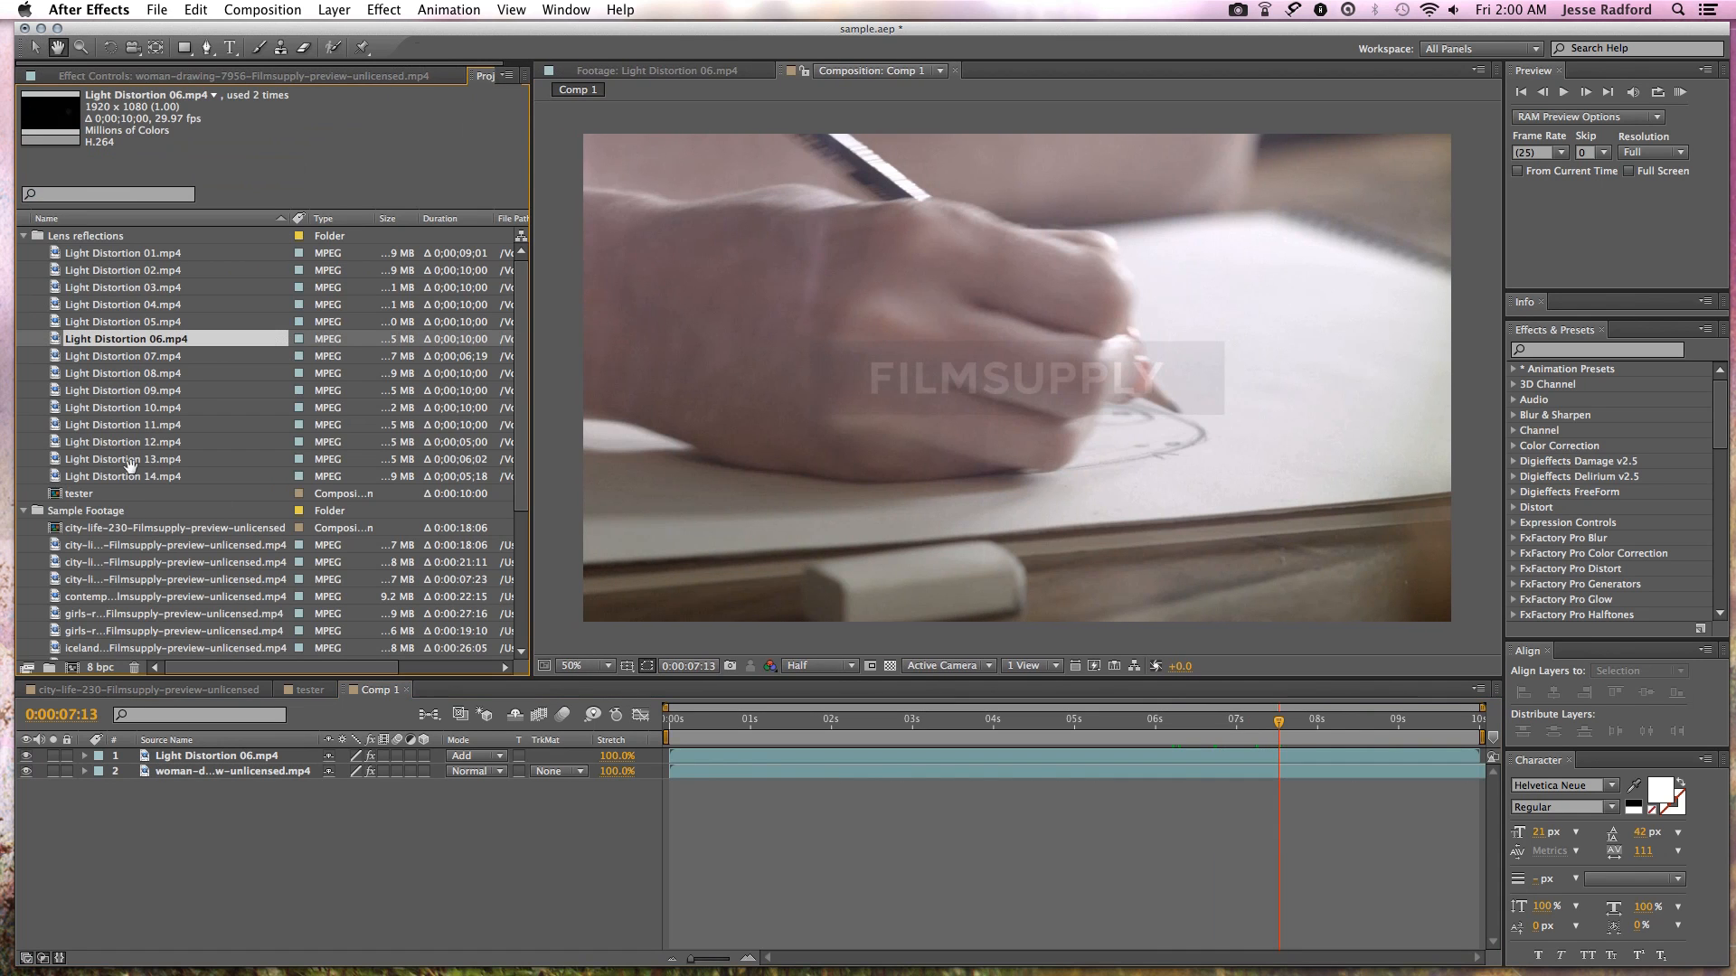
{"action": "scroll", "coordinate": [141, 426], "scroll_direction": "down", "scroll_amount": 5}
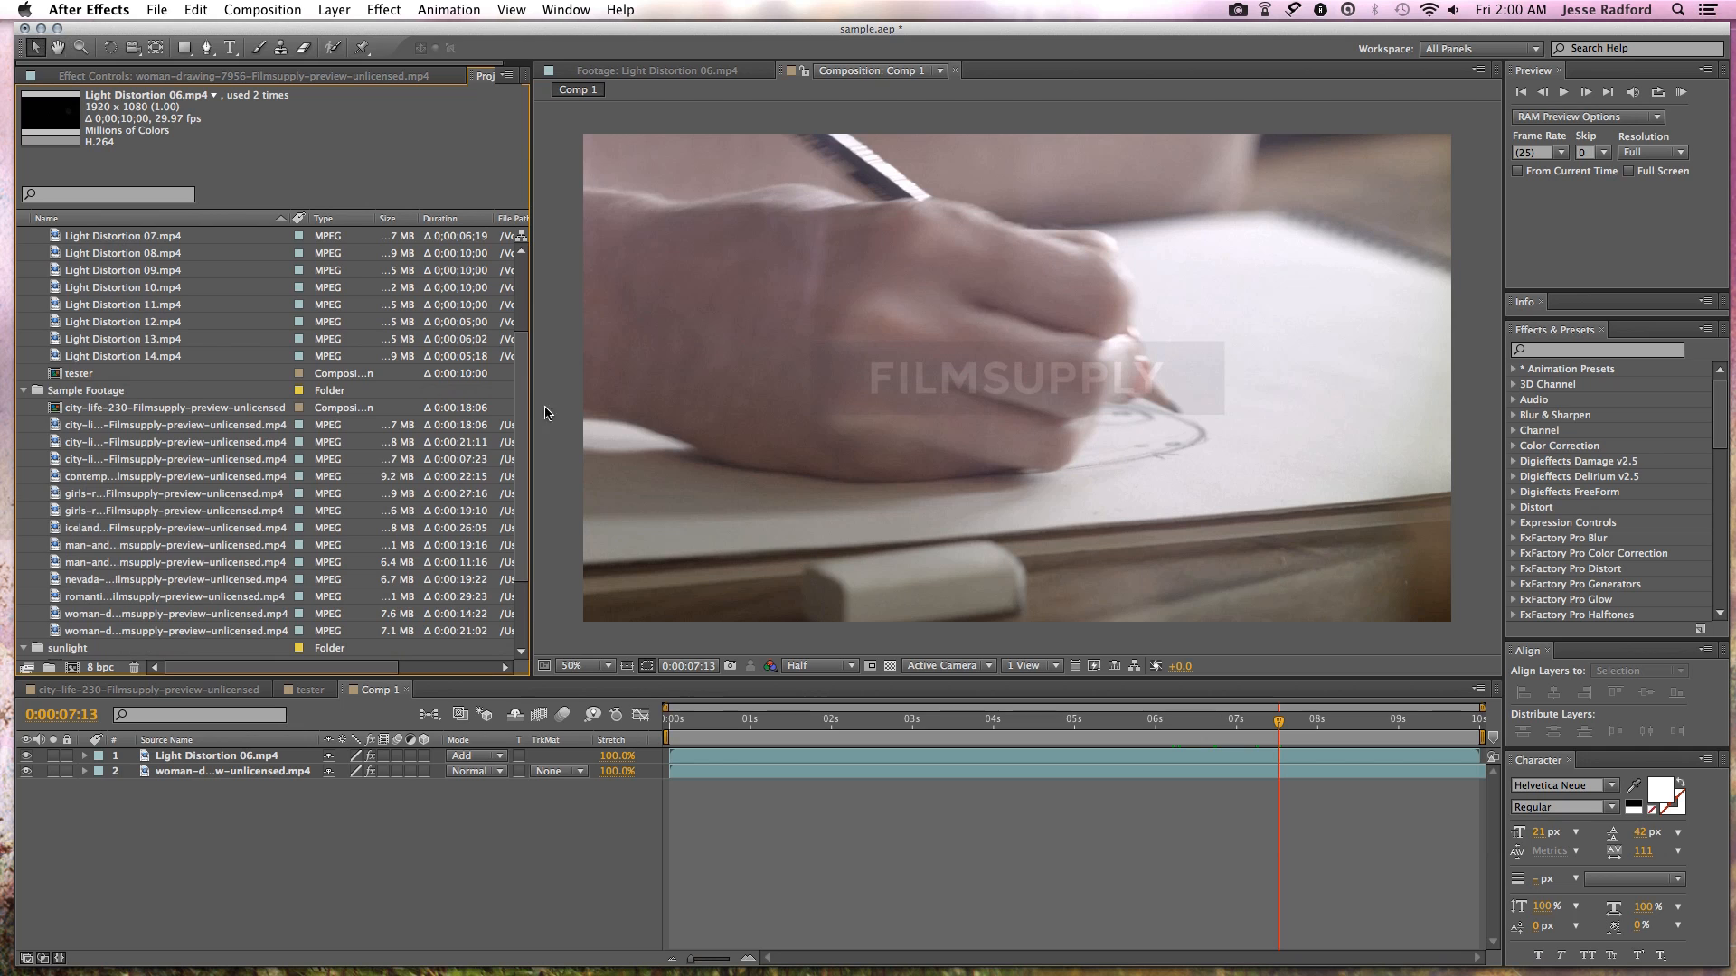
{"action": "scroll", "coordinate": [150, 578], "scroll_direction": "up", "scroll_amount": 5}
{"action": "left_click", "coordinate": [108, 371]}
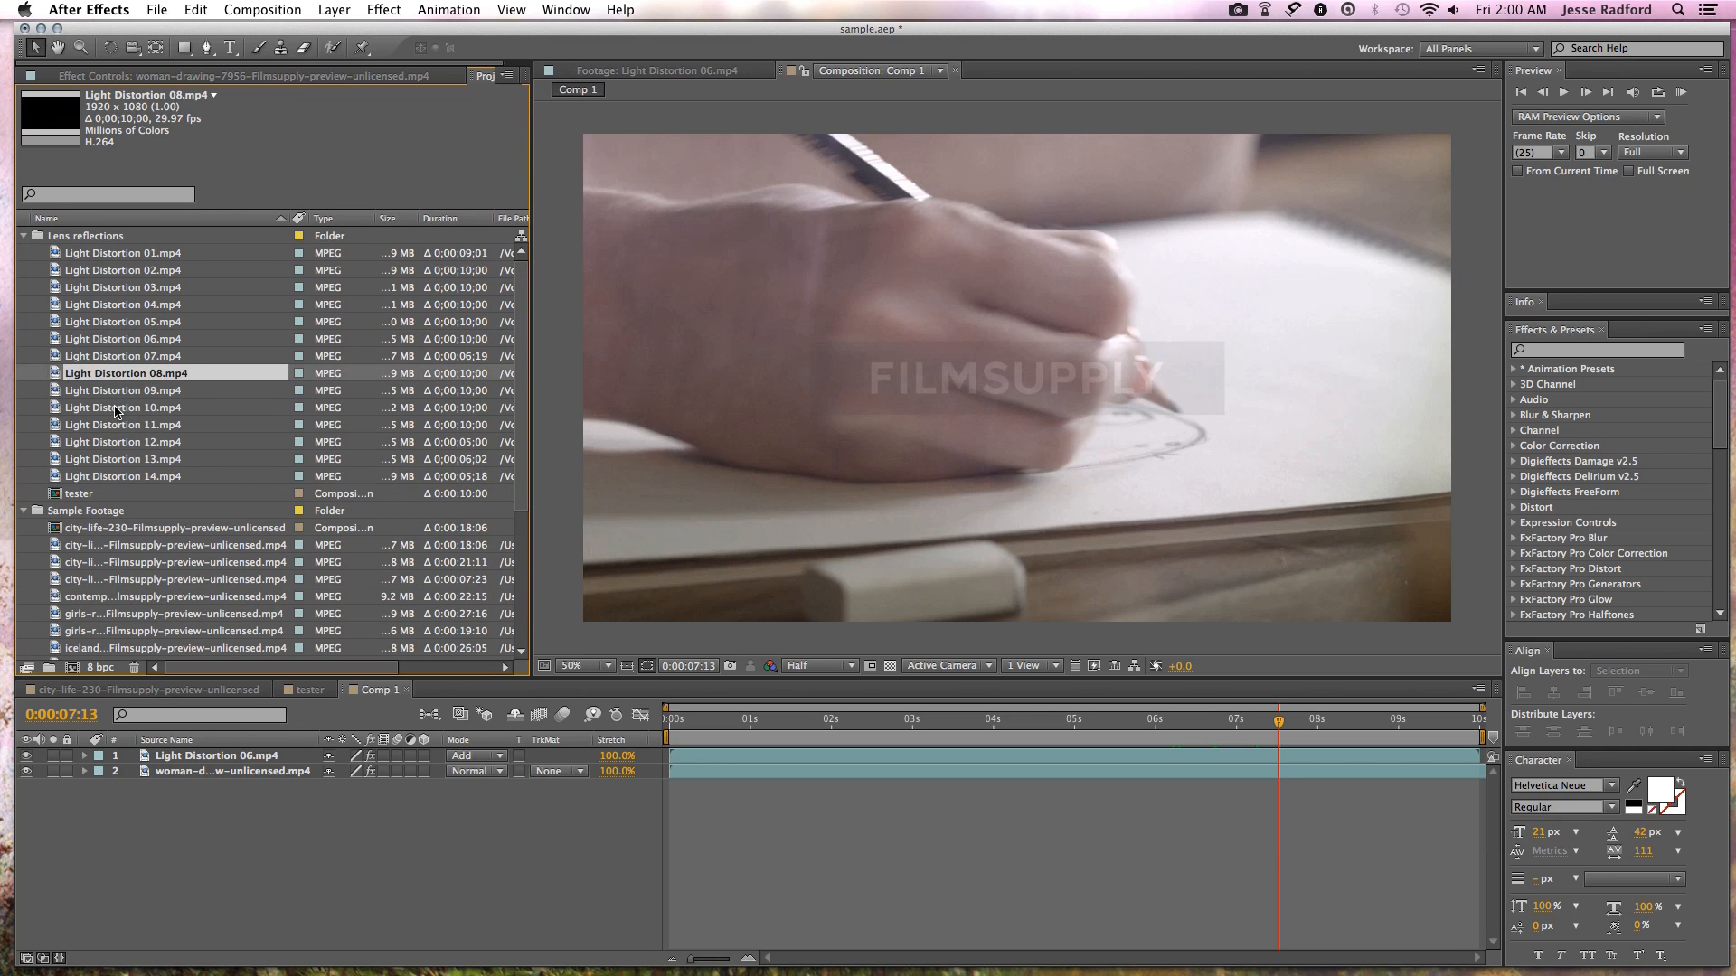
{"action": "left_click", "coordinate": [119, 409]}
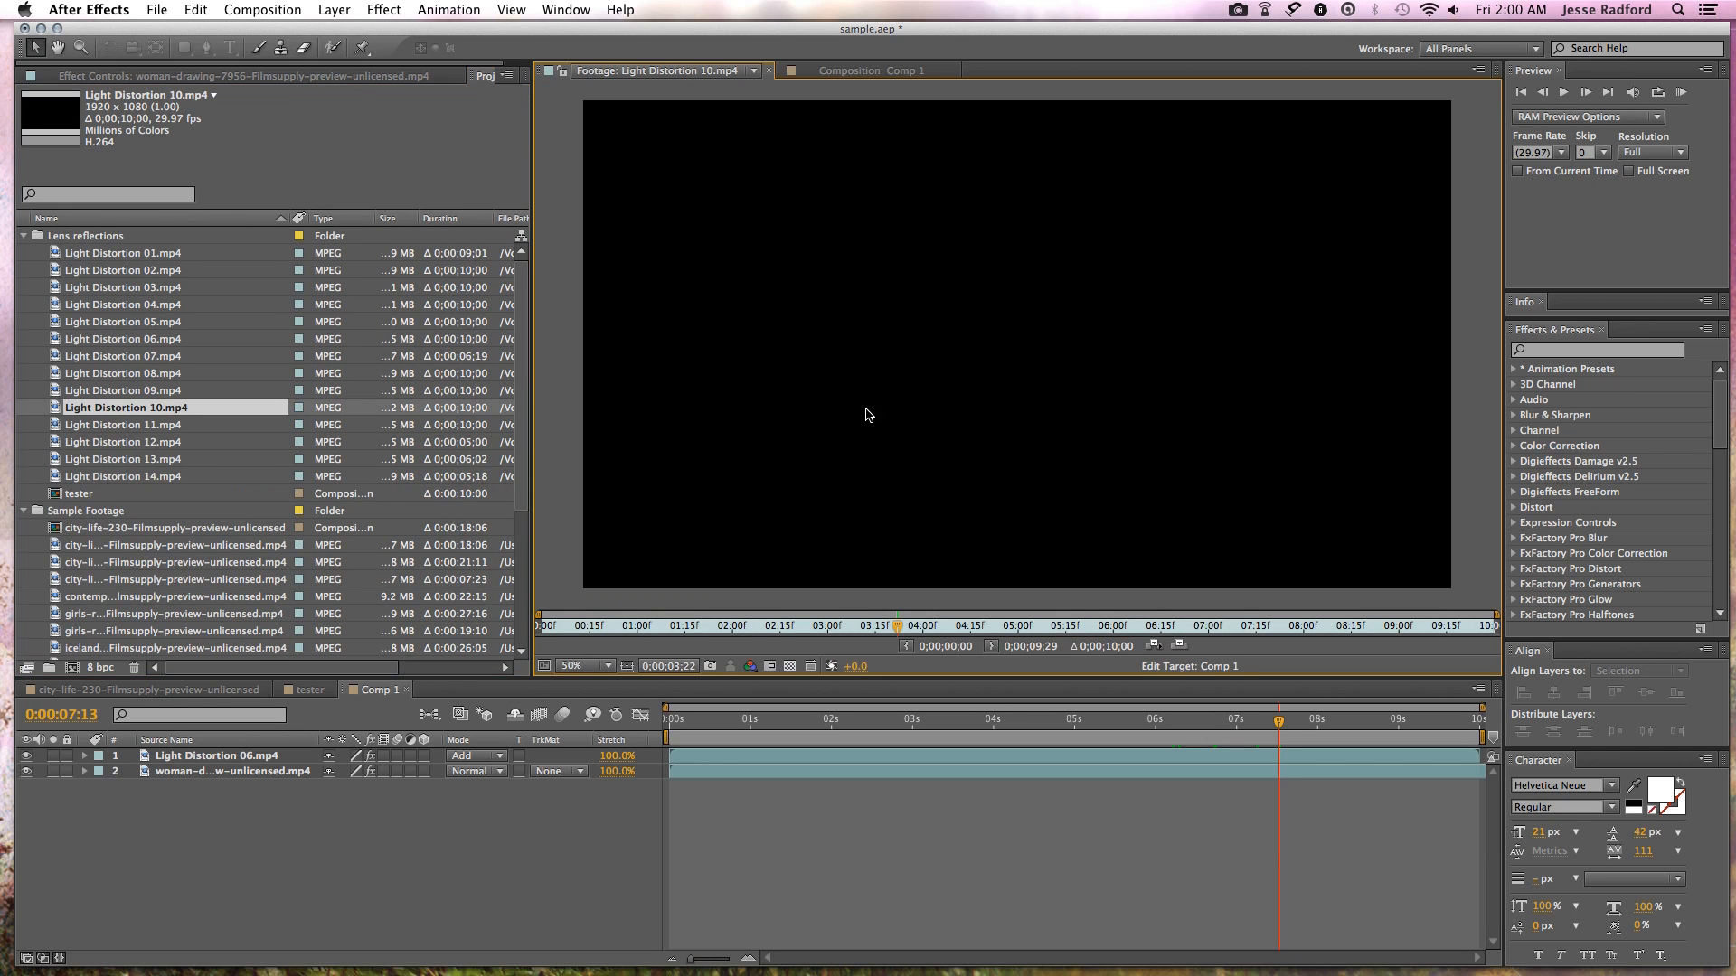
{"action": "left_click_drag", "start_coordinate": [897, 626], "coordinate": [1166, 625]}
- Preview the Light Distortion 04 clip by scrubbing and playing it, and return to the Comp 1 view
{"action": "left_click", "coordinate": [138, 445]}
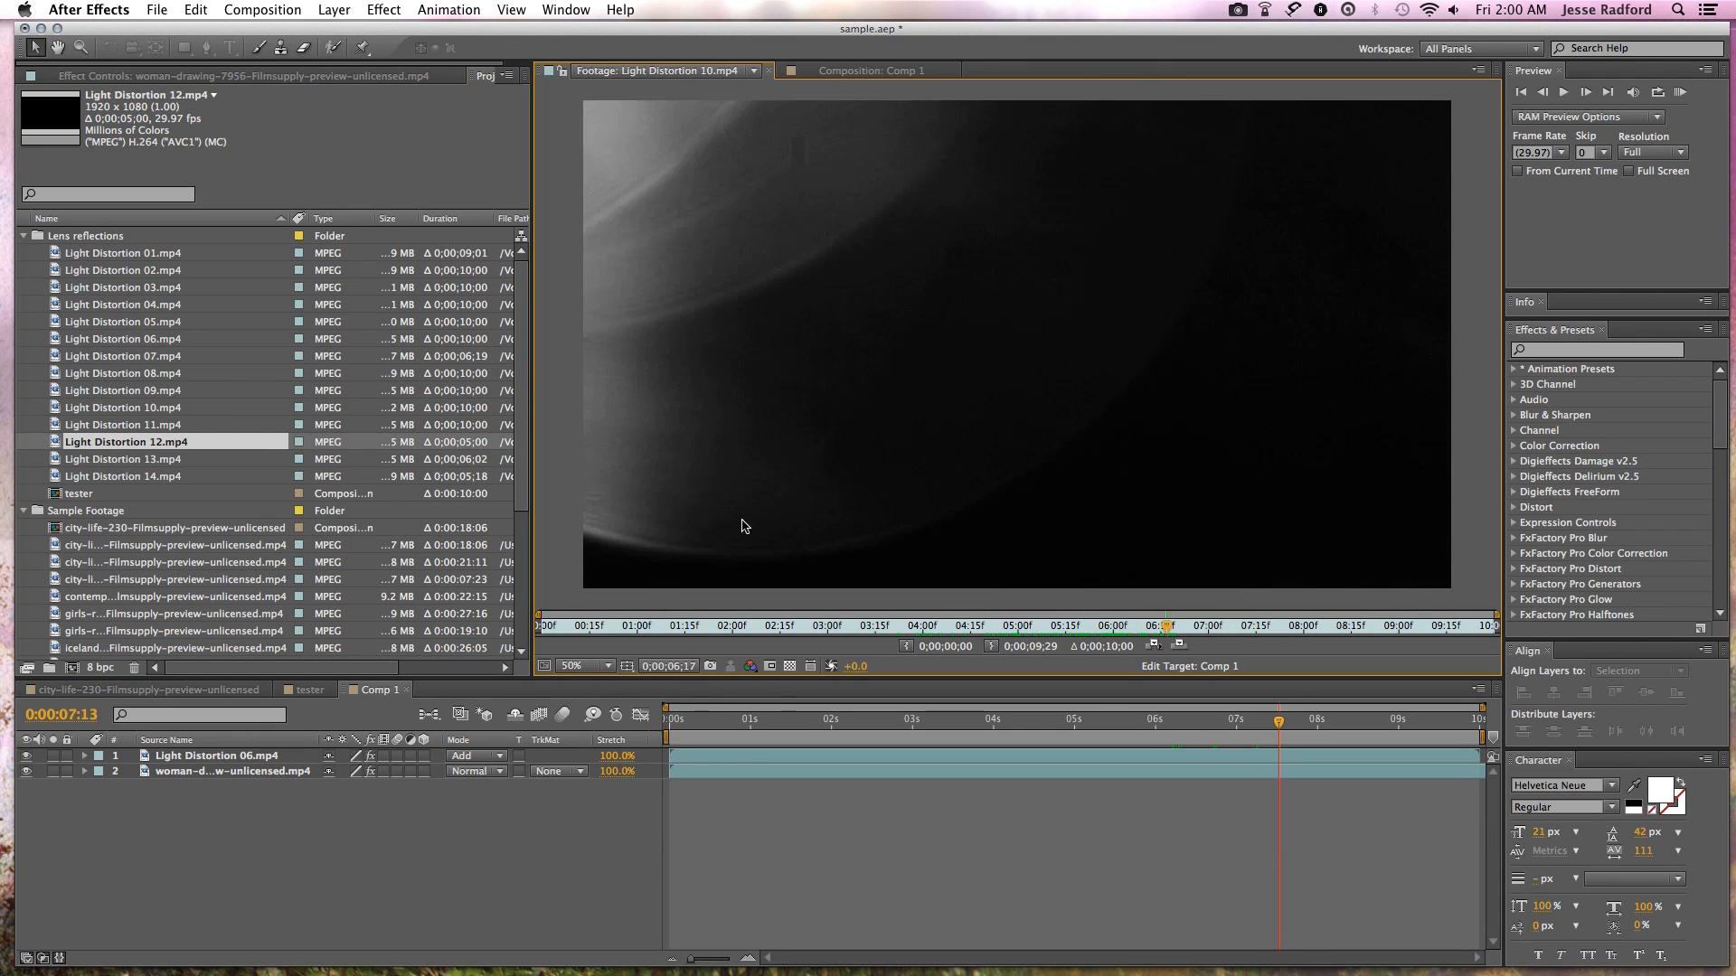
{"action": "left_click", "coordinate": [130, 304]}
{"action": "double_click", "coordinate": [130, 305]}
{"action": "left_click_drag", "start_coordinate": [673, 627], "coordinate": [1002, 627]}
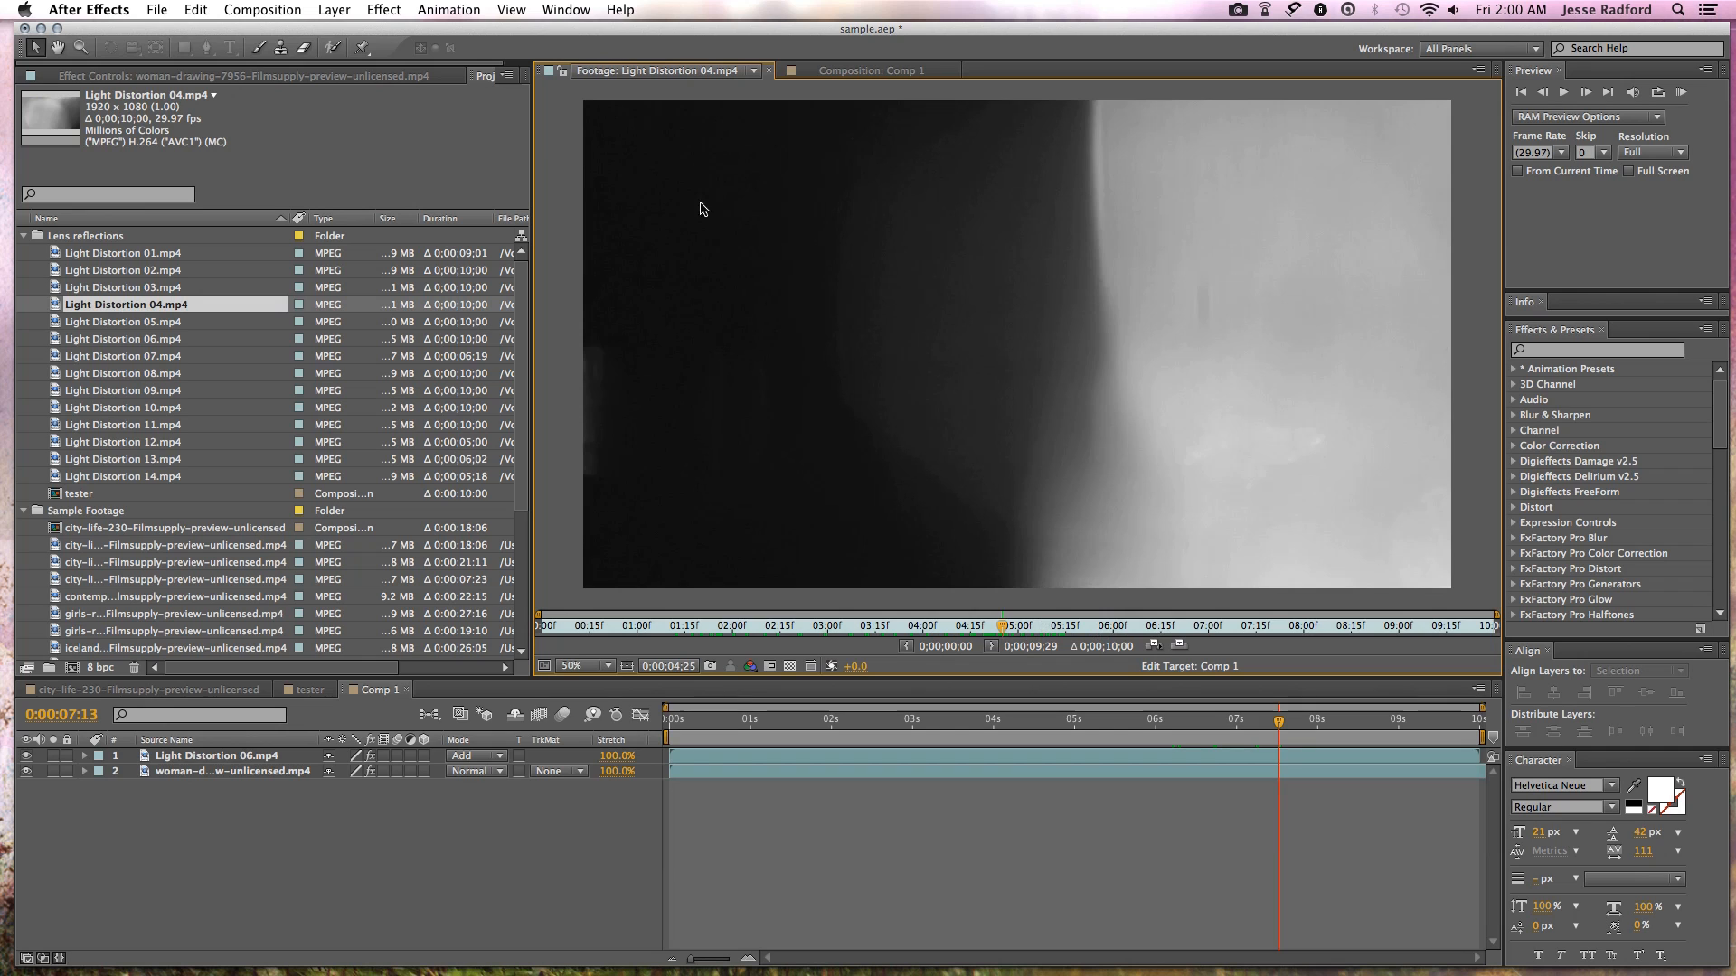
{"action": "key", "text": "space"}
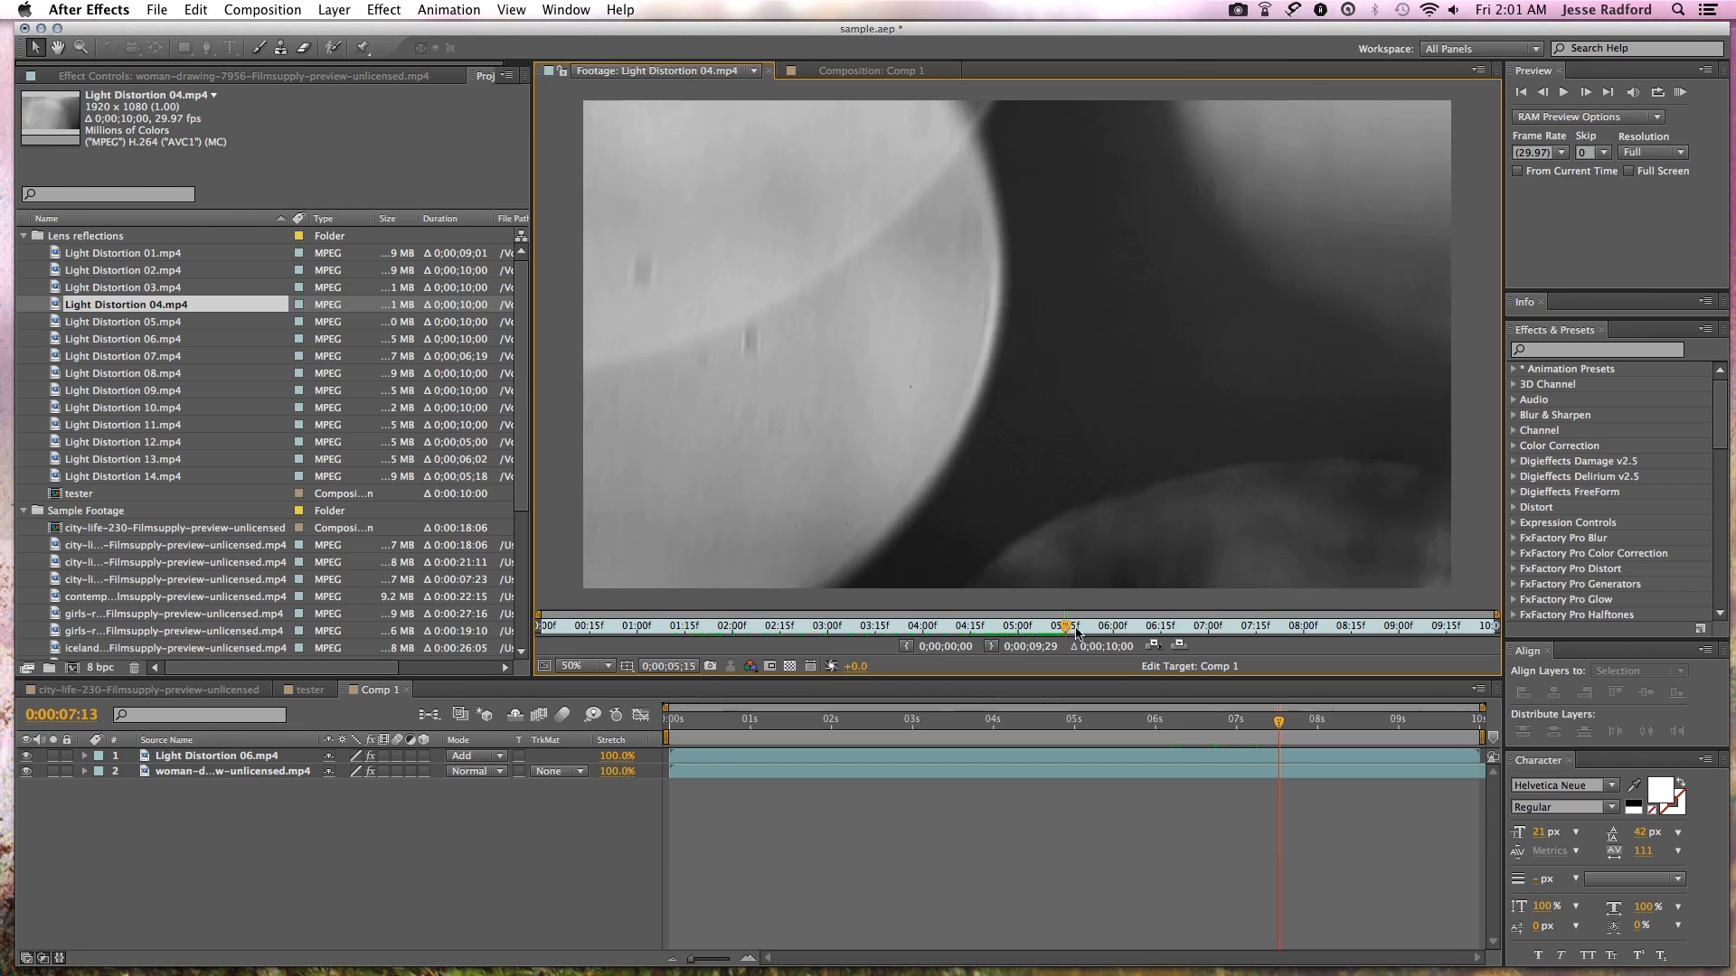
{"action": "left_click", "coordinate": [325, 890]}
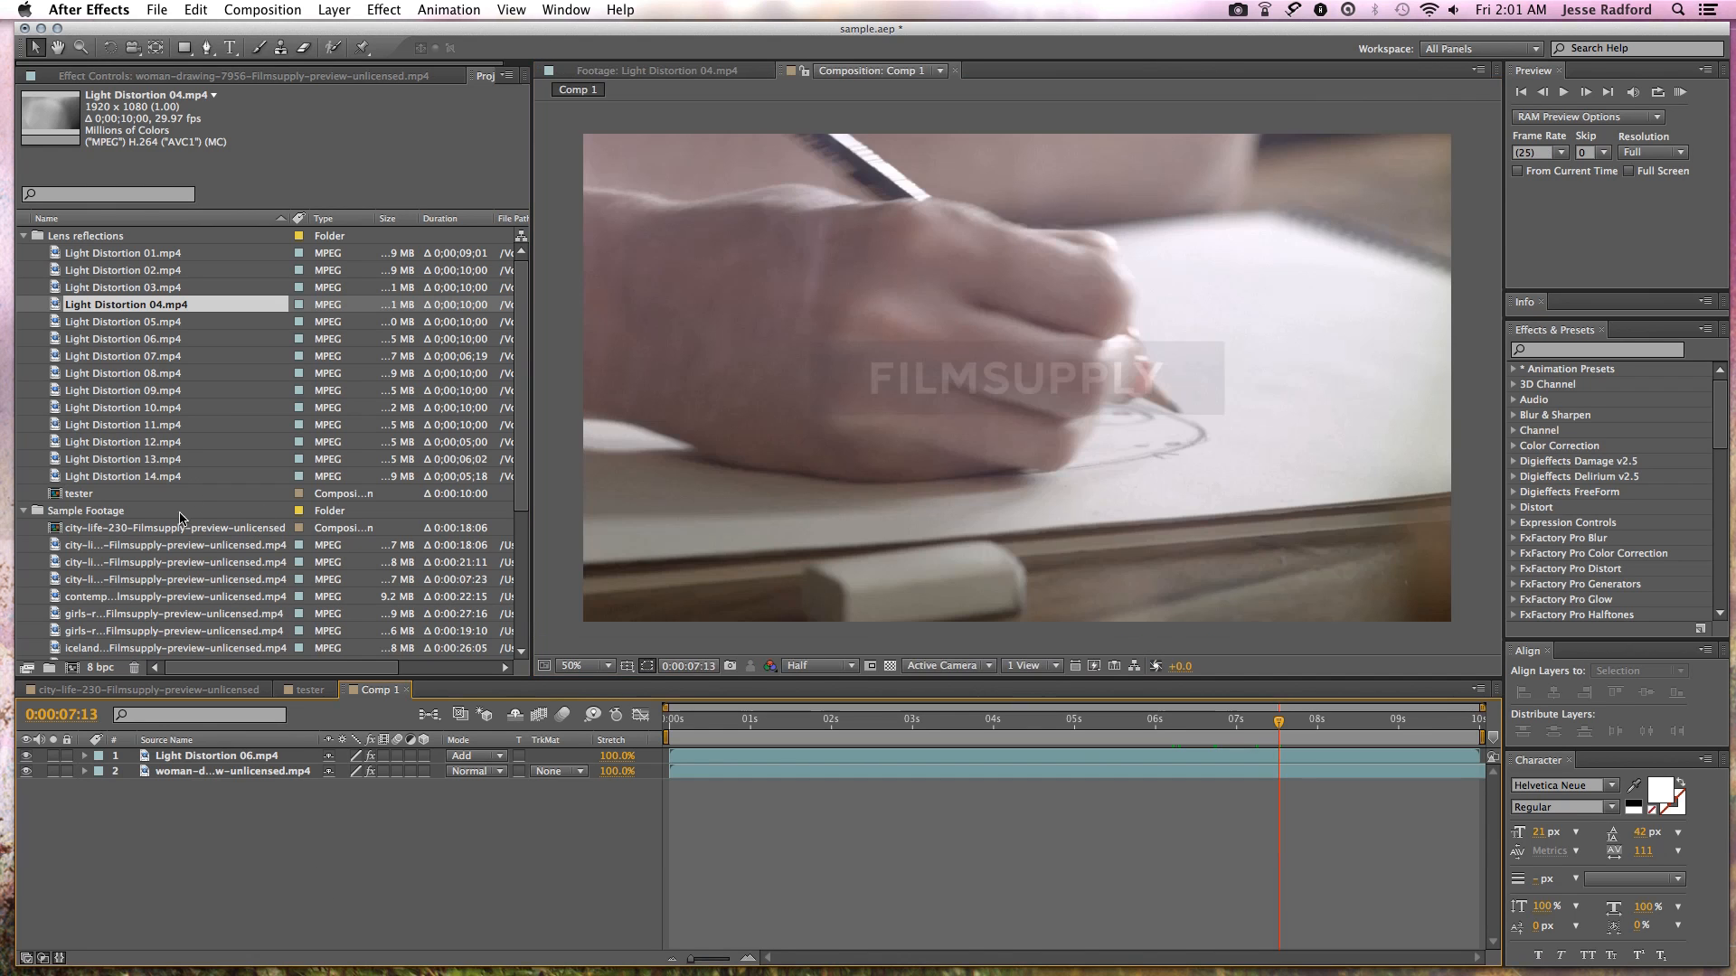
- Look through the Sample Footage and sunlight folders, open the Soft Blue Light clip, and return to Comp 1
{"action": "left_click", "coordinate": [168, 546]}
{"action": "scroll", "coordinate": [196, 355], "scroll_direction": "down", "scroll_amount": 10}
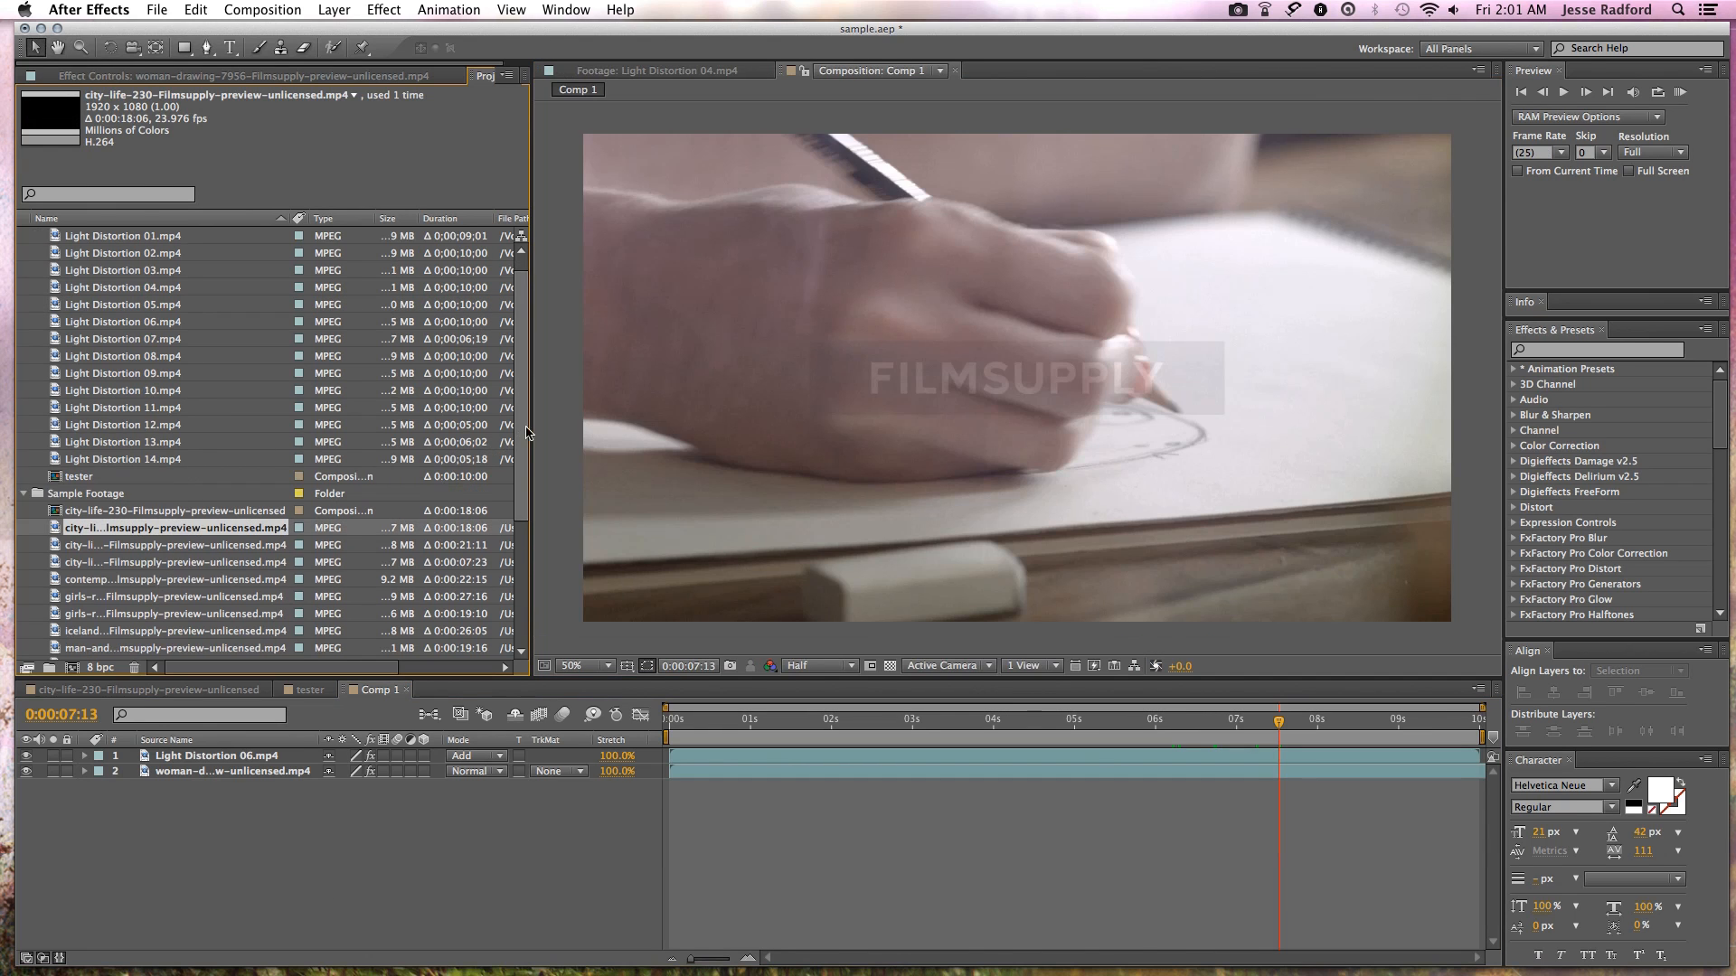
{"action": "left_click", "coordinate": [100, 600]}
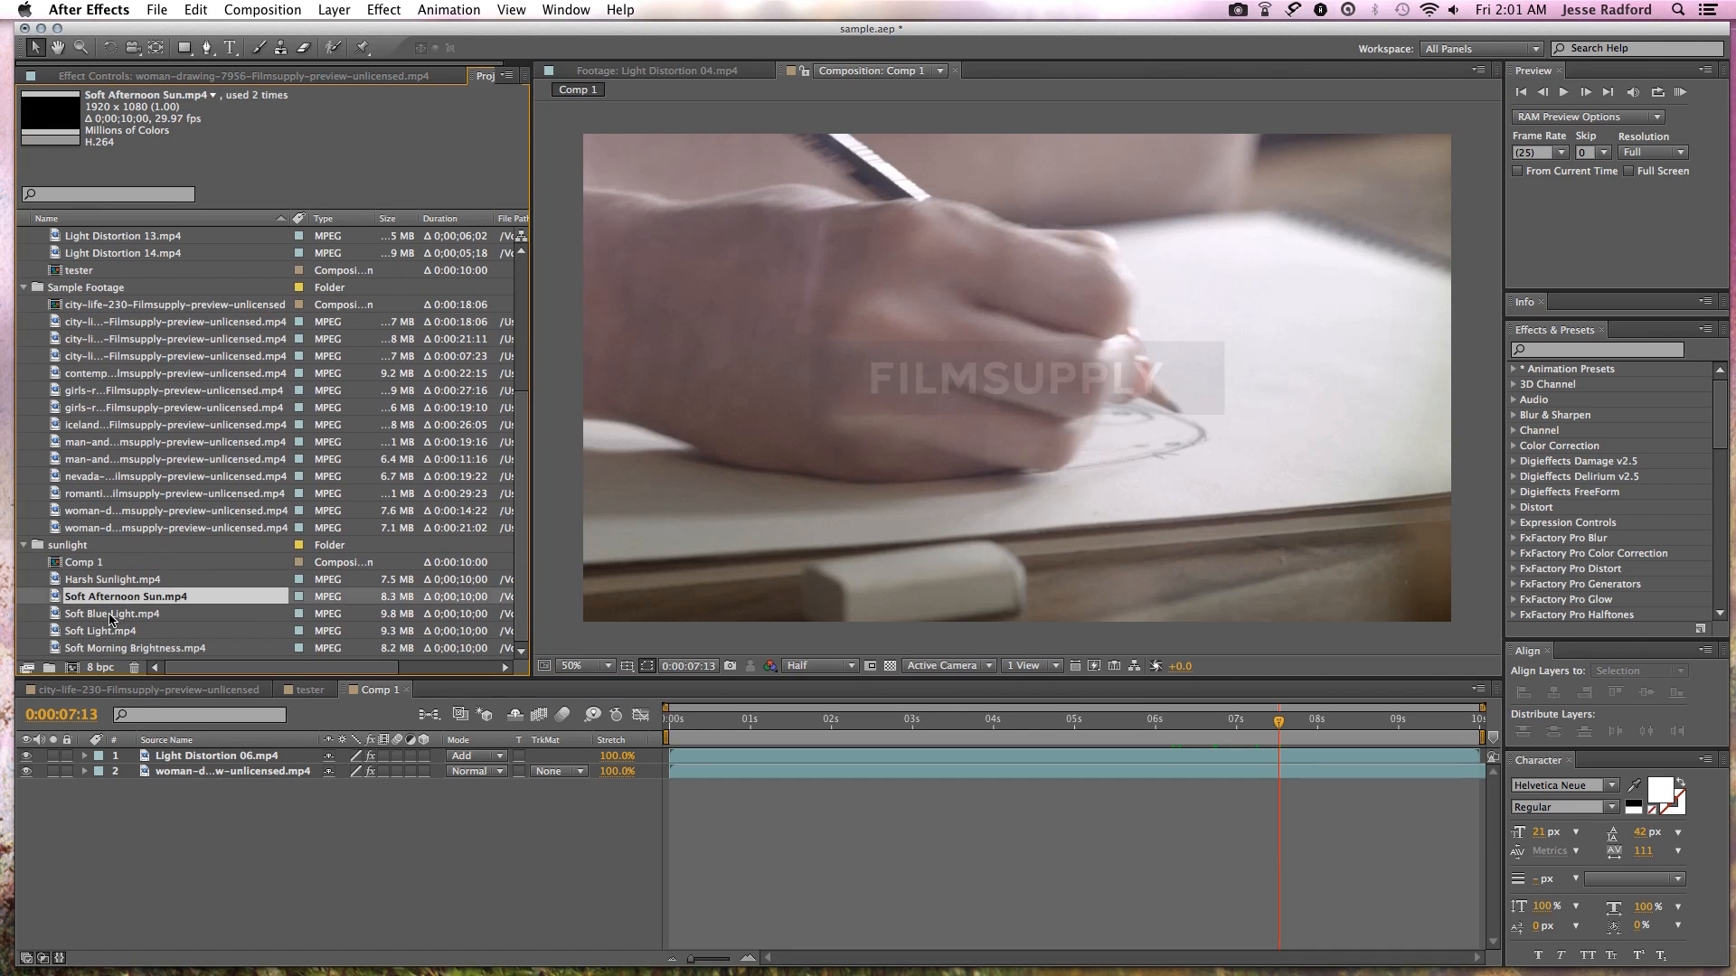
{"action": "double_click", "coordinate": [110, 614]}
{"action": "left_click", "coordinate": [480, 887]}
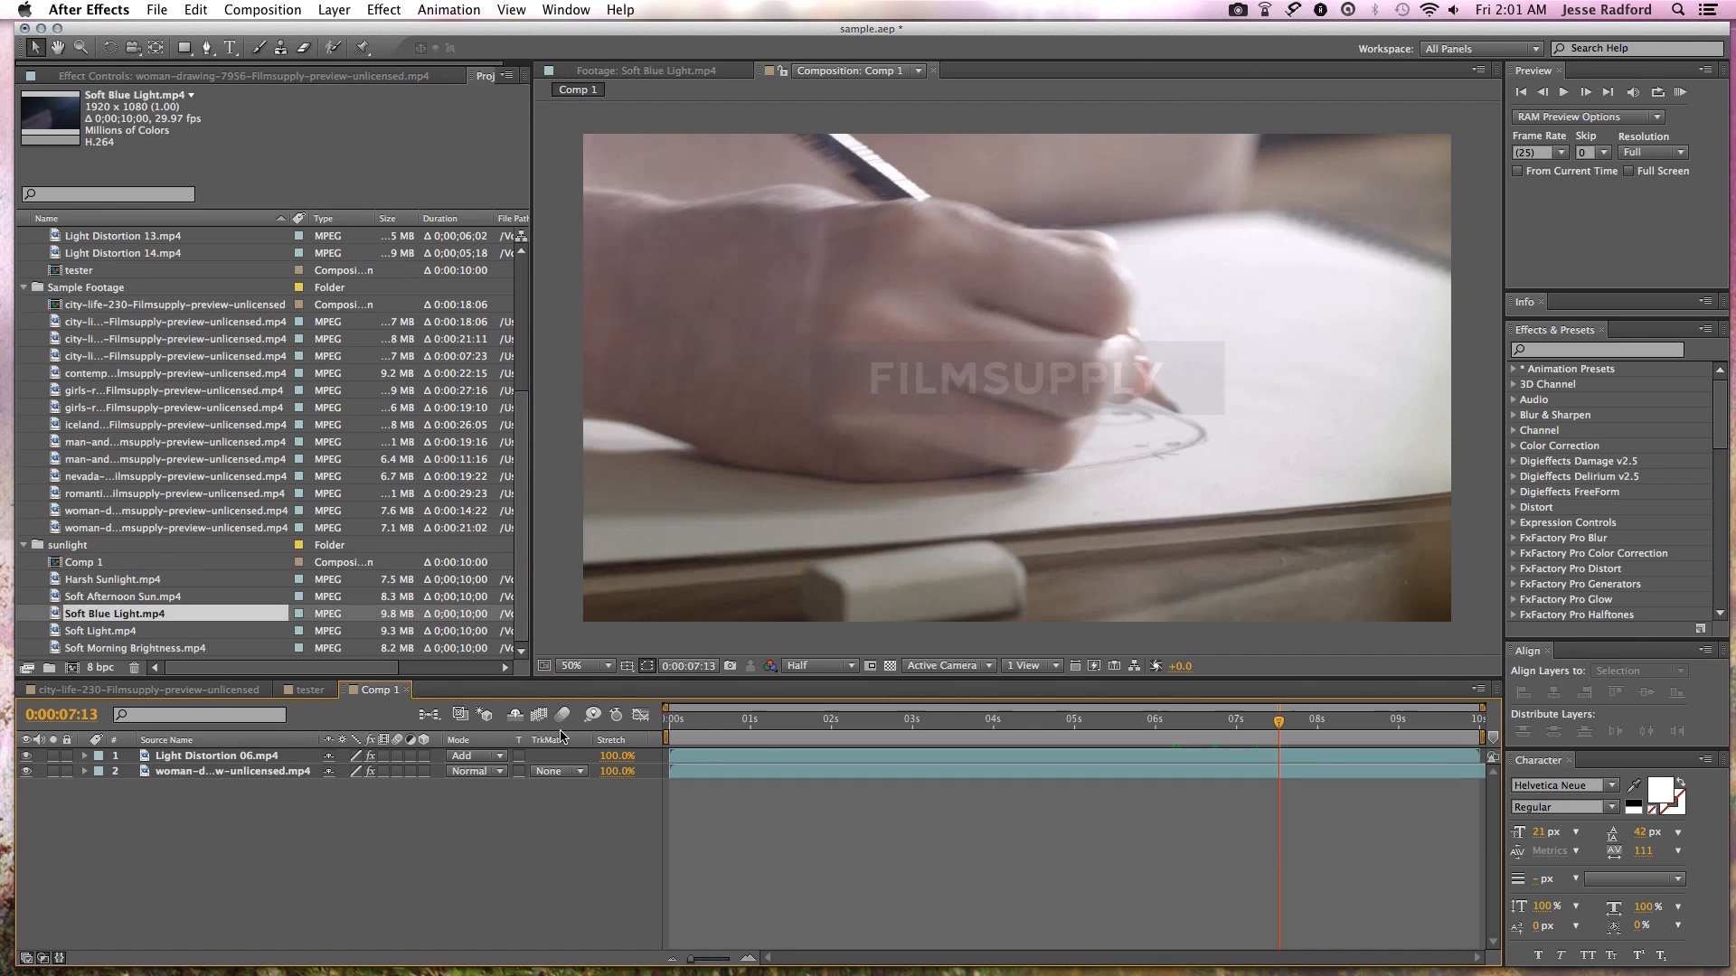
- Close the Comp 1 and tester timelines to work in the city-life-230 composition
{"action": "left_click", "coordinate": [407, 691]}
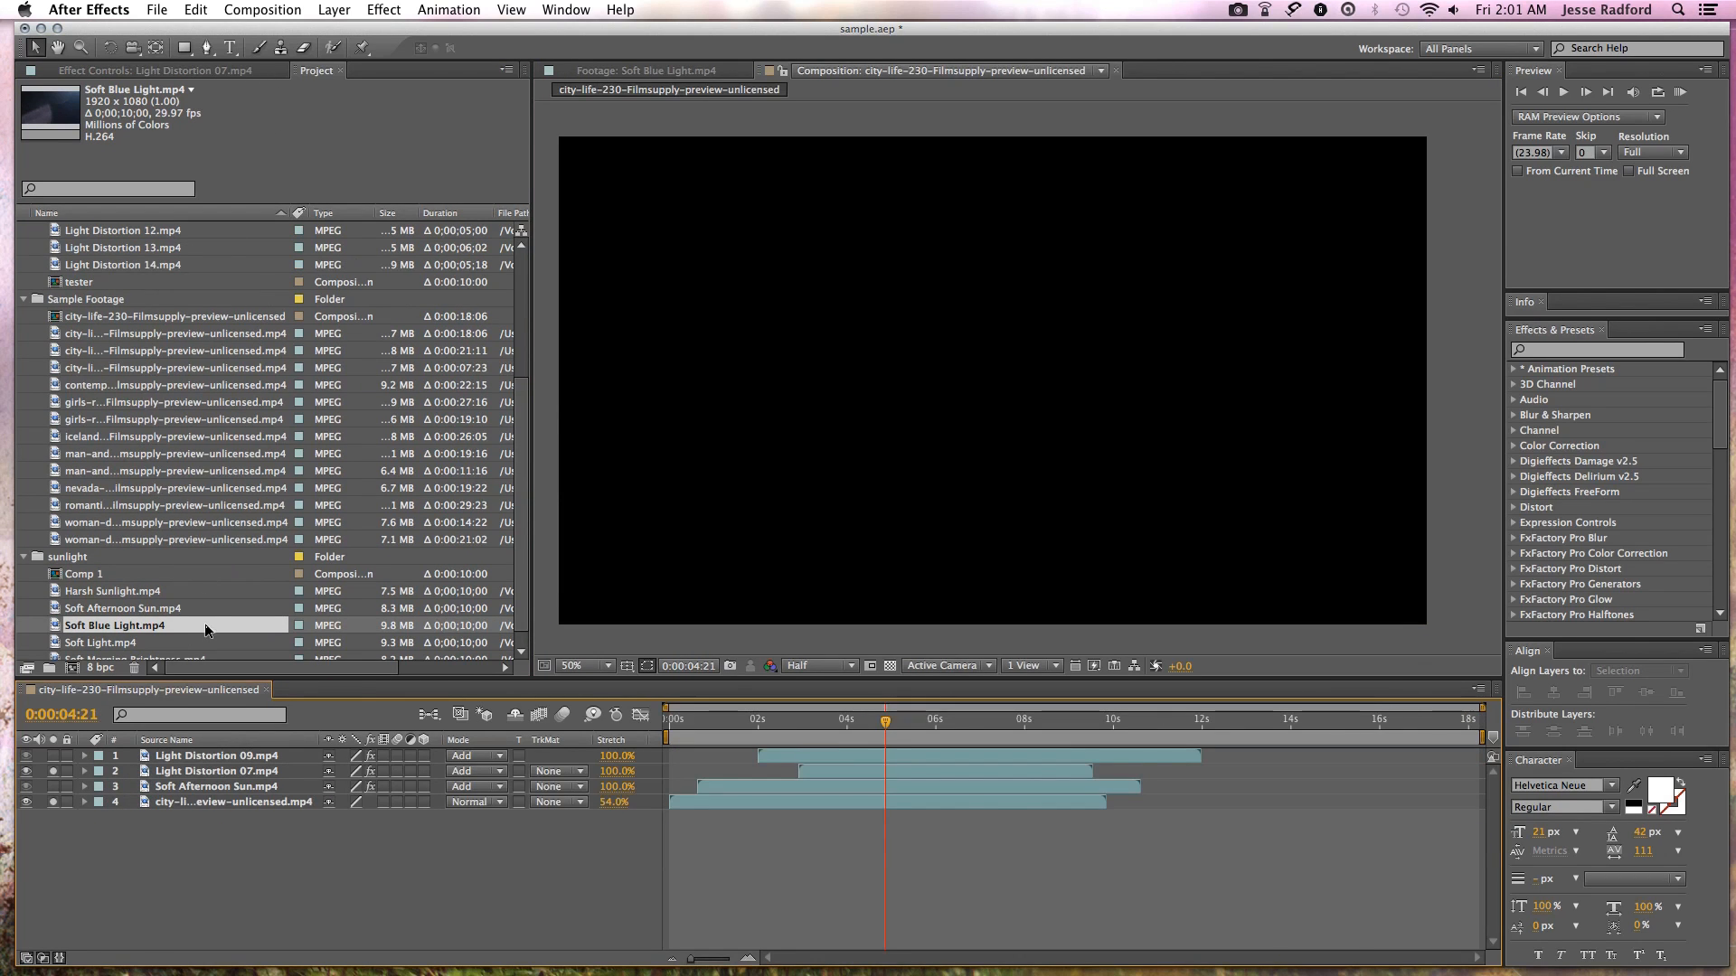
{"action": "left_click", "coordinate": [260, 68]}
{"action": "left_click", "coordinate": [139, 557]}
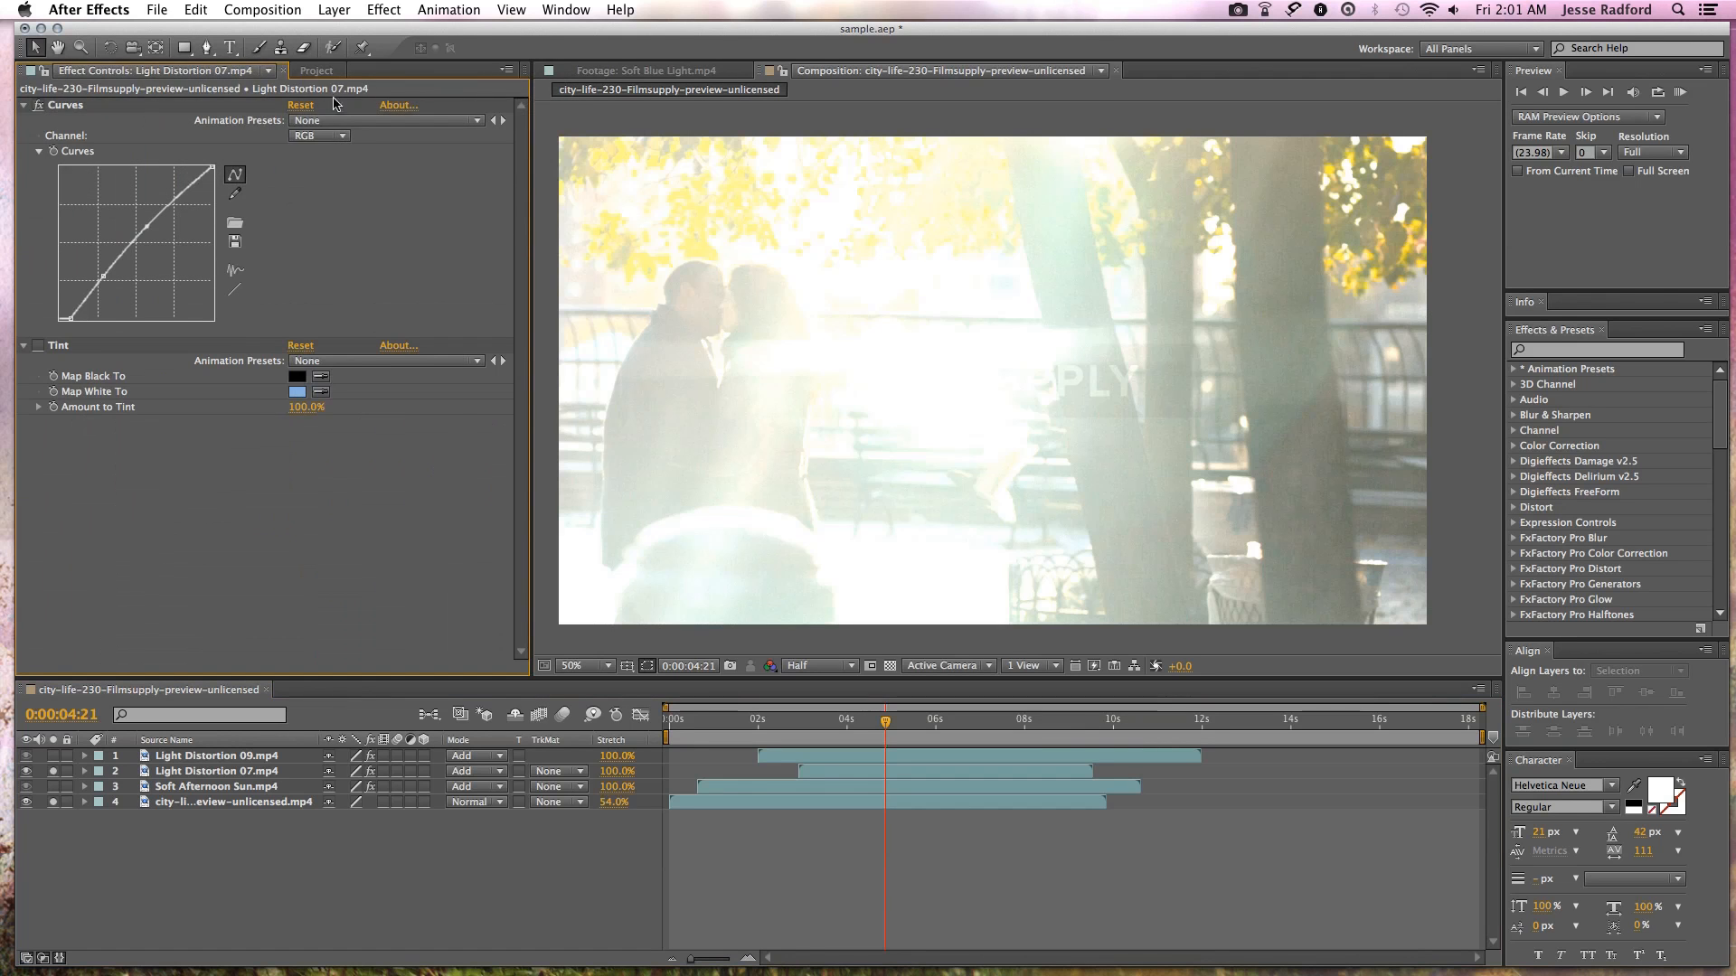
- Add the man-and-woman-in-a-relationship-4184 clip to the city-life-230 composition as the top layer, starting at time zero
{"action": "left_click", "coordinate": [317, 69]}
{"action": "left_click", "coordinate": [169, 488]}
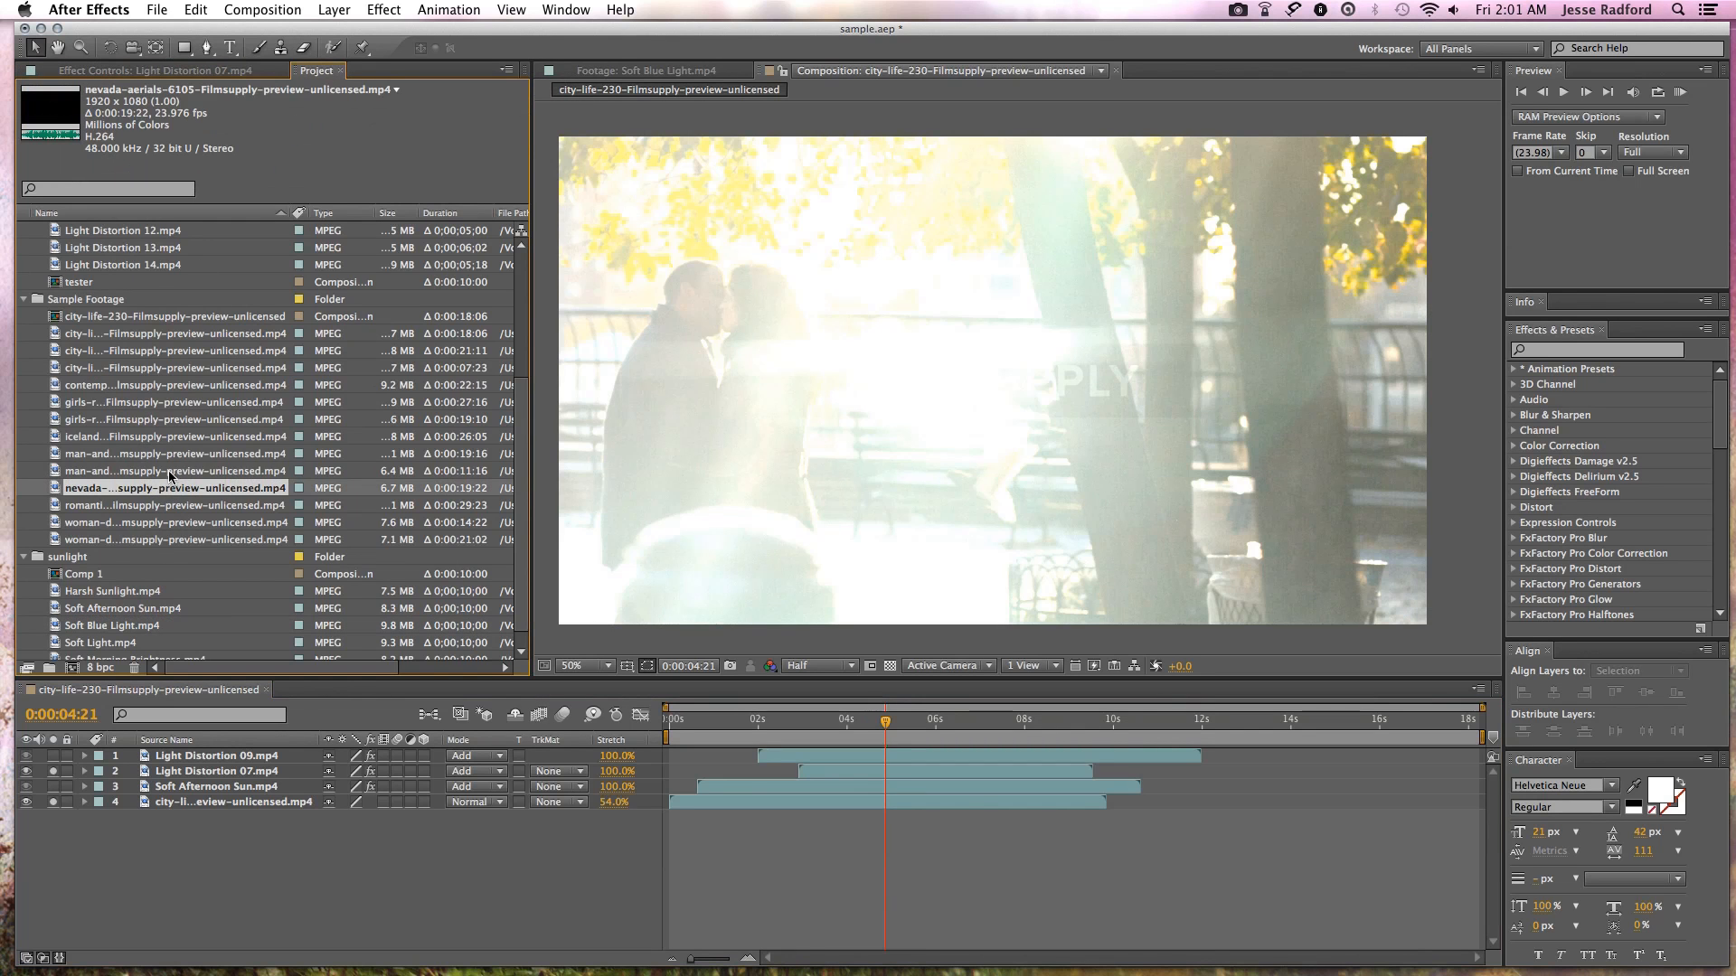
{"action": "left_click", "coordinate": [168, 470]}
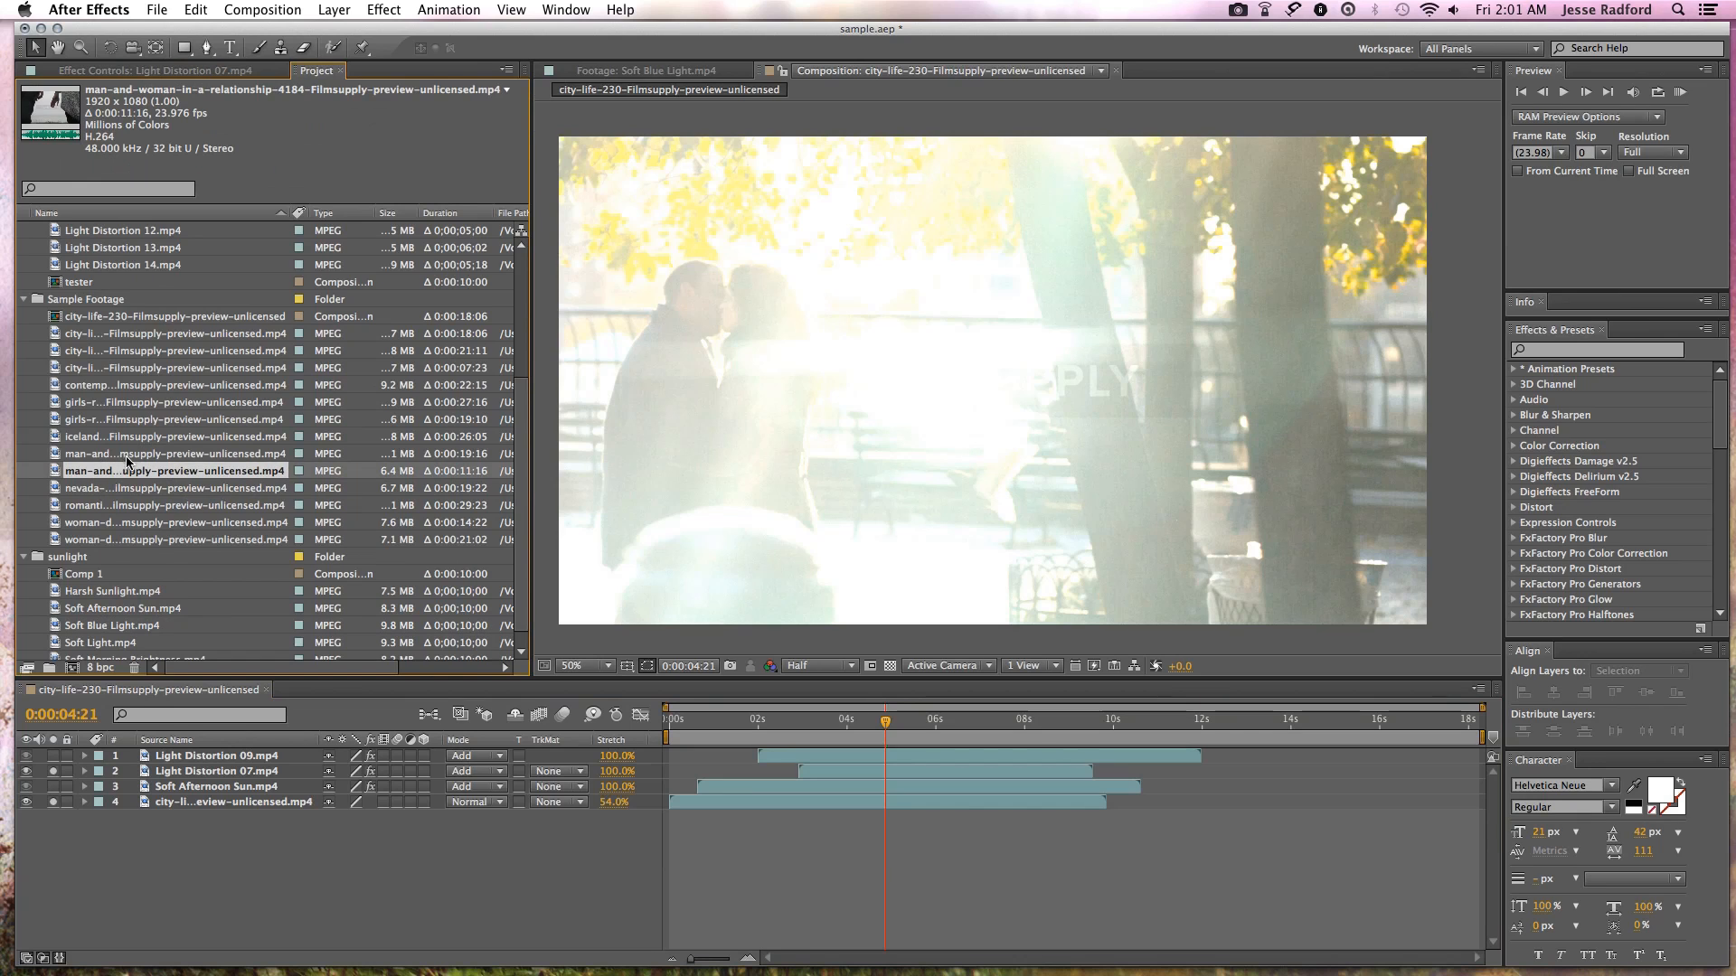
{"action": "left_click_drag", "start_coordinate": [126, 471], "coordinate": [991, 386]}
{"action": "left_click", "coordinate": [130, 892]}
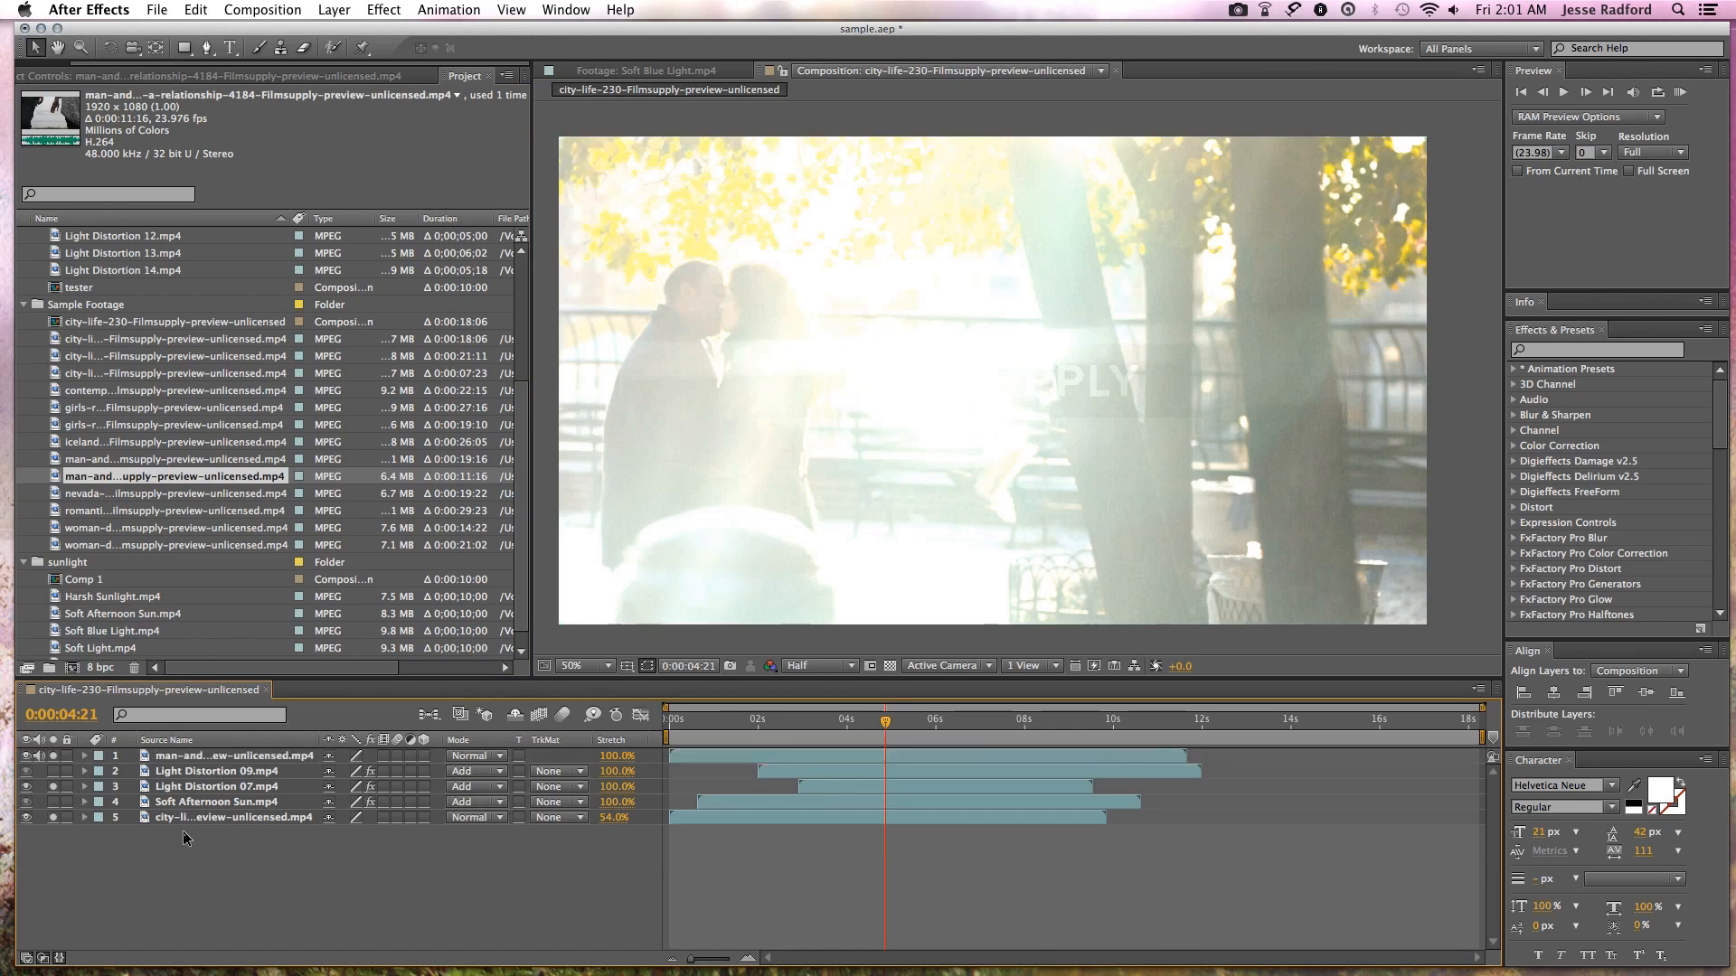
- Delete the four layers beneath the man-and-woman clip: both Light Distortion clips, Soft Afternoon Sun and the city-life footage
{"action": "left_click", "coordinate": [201, 817]}
{"action": "left_click", "coordinate": [222, 774], "text": "shift"}
{"action": "key", "text": "Delete"}
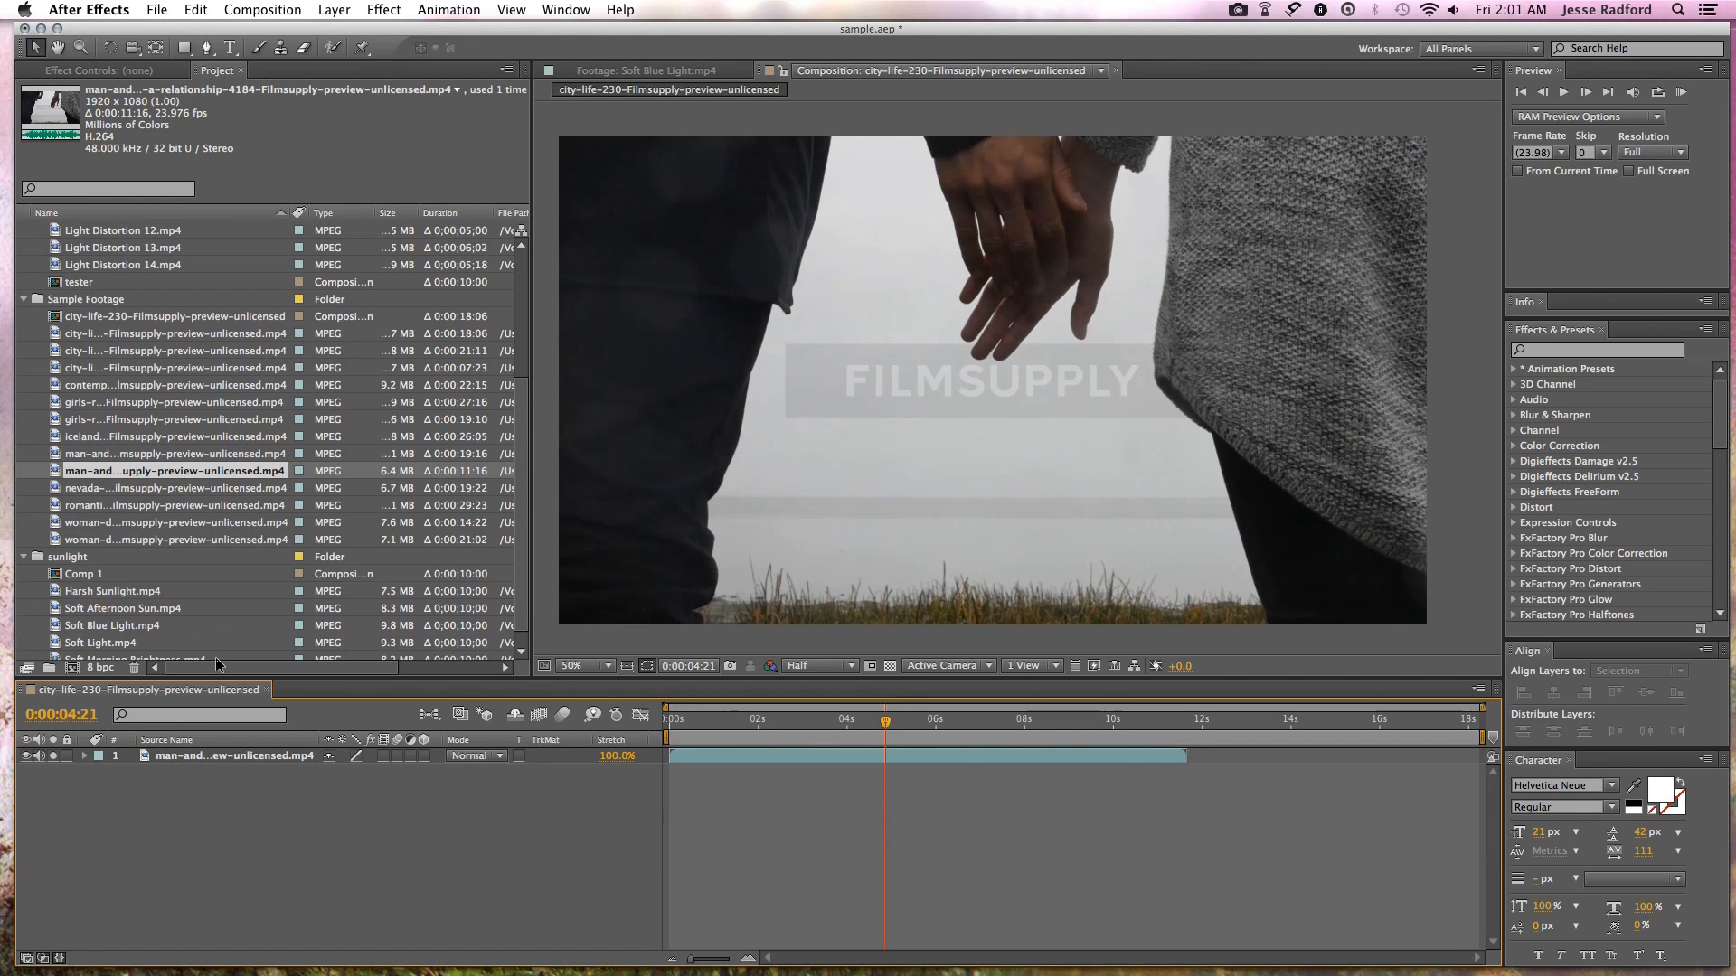
- Look through the clips in the sunlight folder and add Soft Blue Light.mp4 above the man-and-woman clip
{"action": "scroll", "coordinate": [271, 506], "scroll_direction": "down", "scroll_amount": 1}
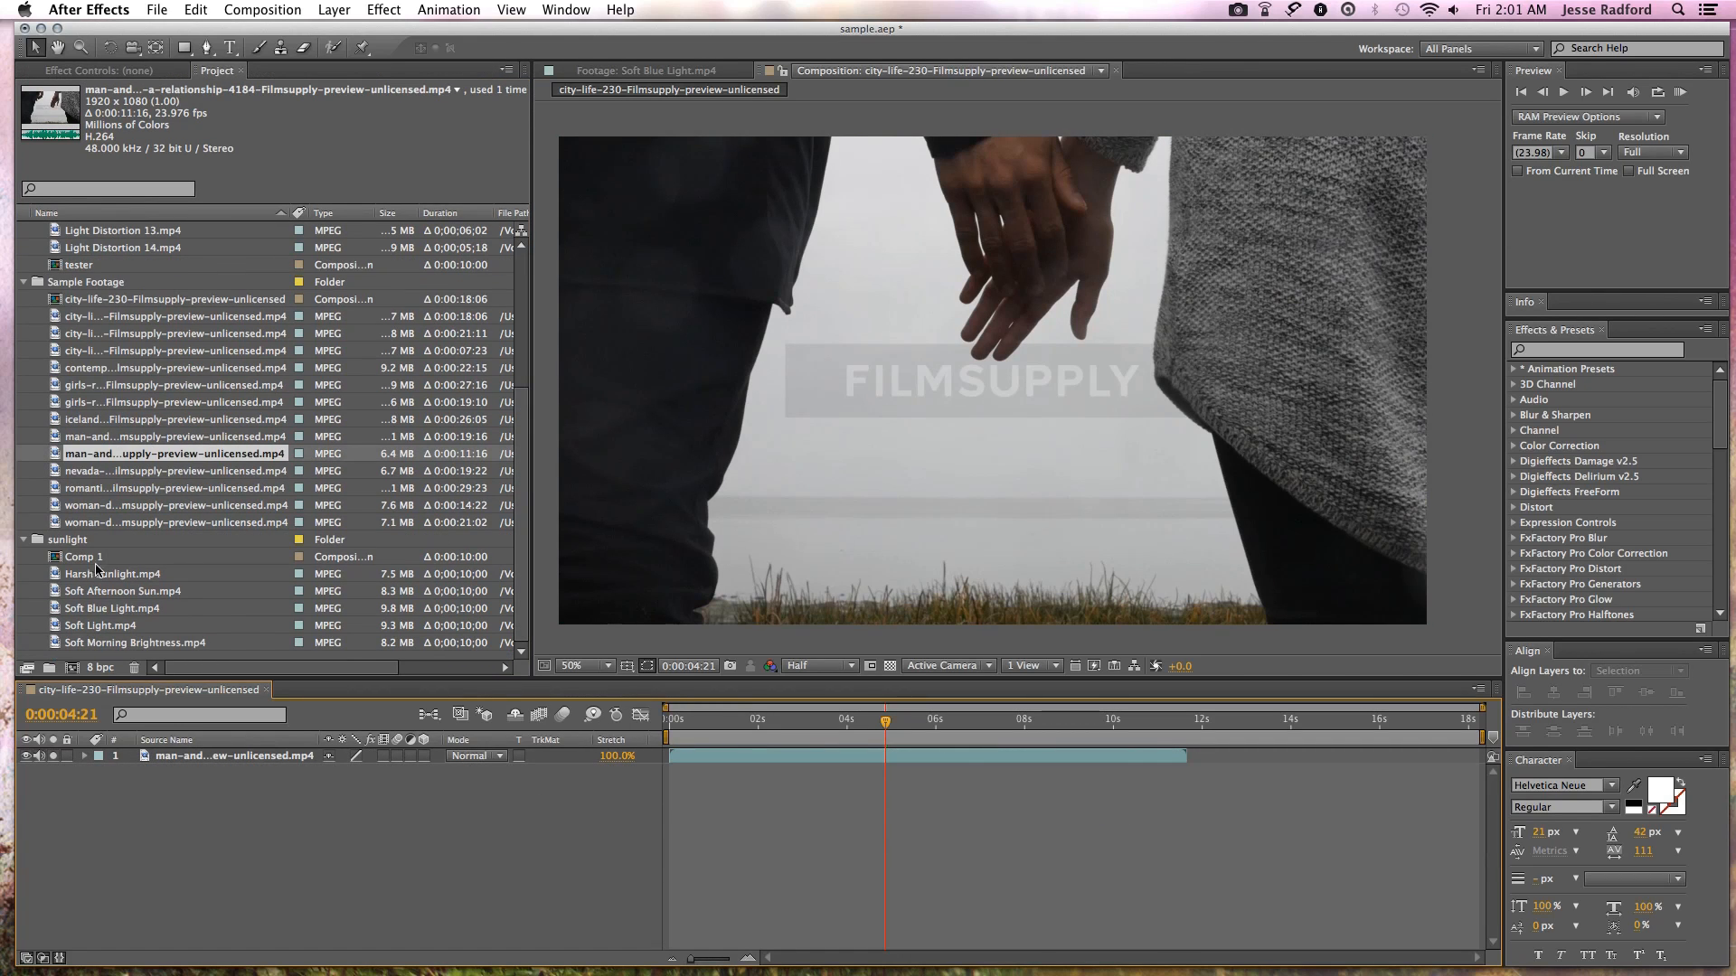
{"action": "left_click", "coordinate": [119, 579]}
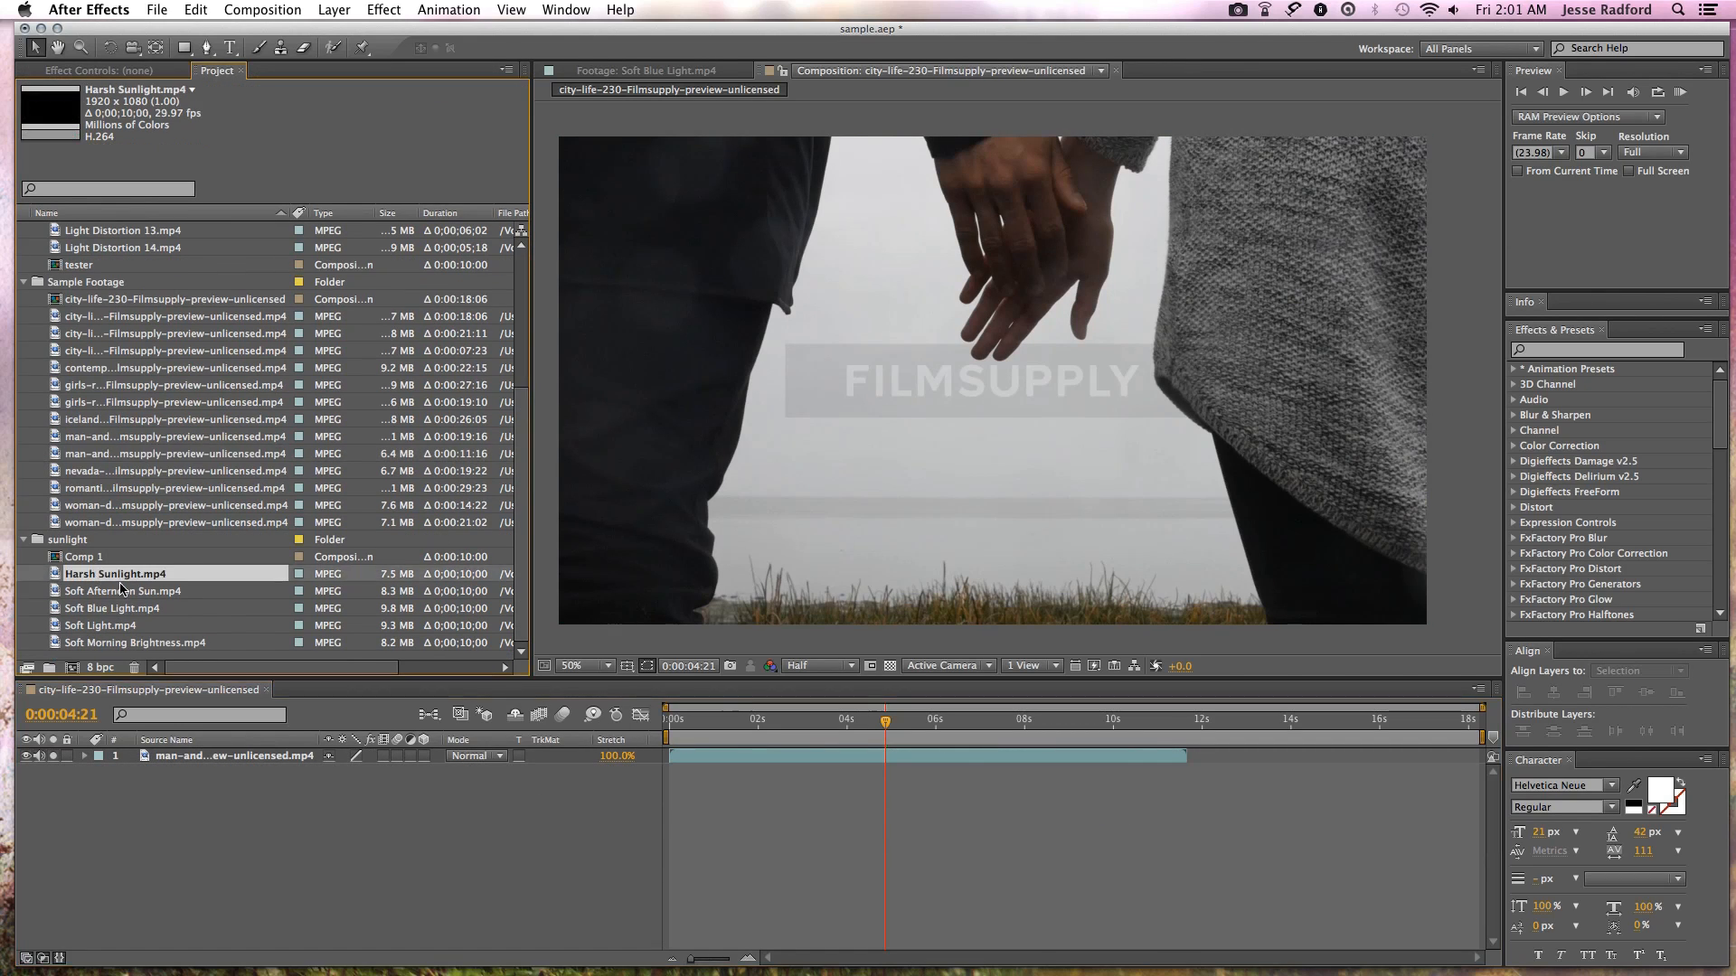
{"action": "left_click", "coordinate": [101, 643]}
{"action": "left_click", "coordinate": [105, 626]}
{"action": "left_click", "coordinate": [106, 593]}
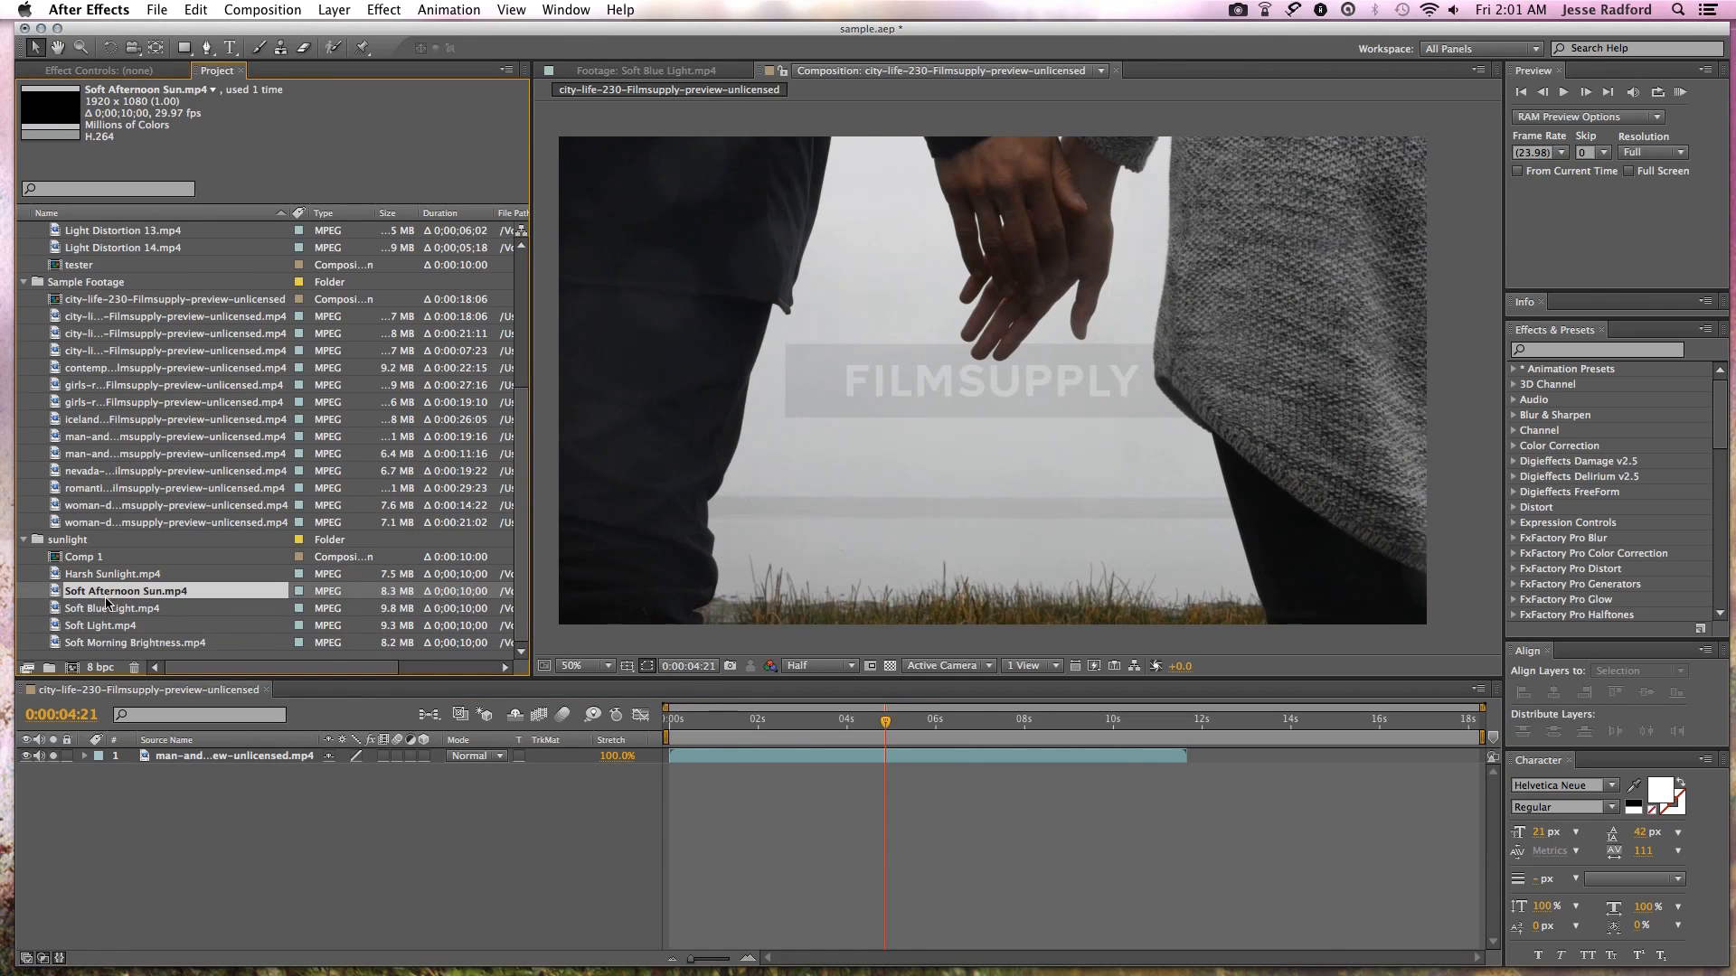
{"action": "left_click", "coordinate": [120, 576]}
{"action": "left_click", "coordinate": [117, 592]}
{"action": "left_click", "coordinate": [115, 611]}
{"action": "left_click_drag", "start_coordinate": [116, 615], "coordinate": [994, 381]}
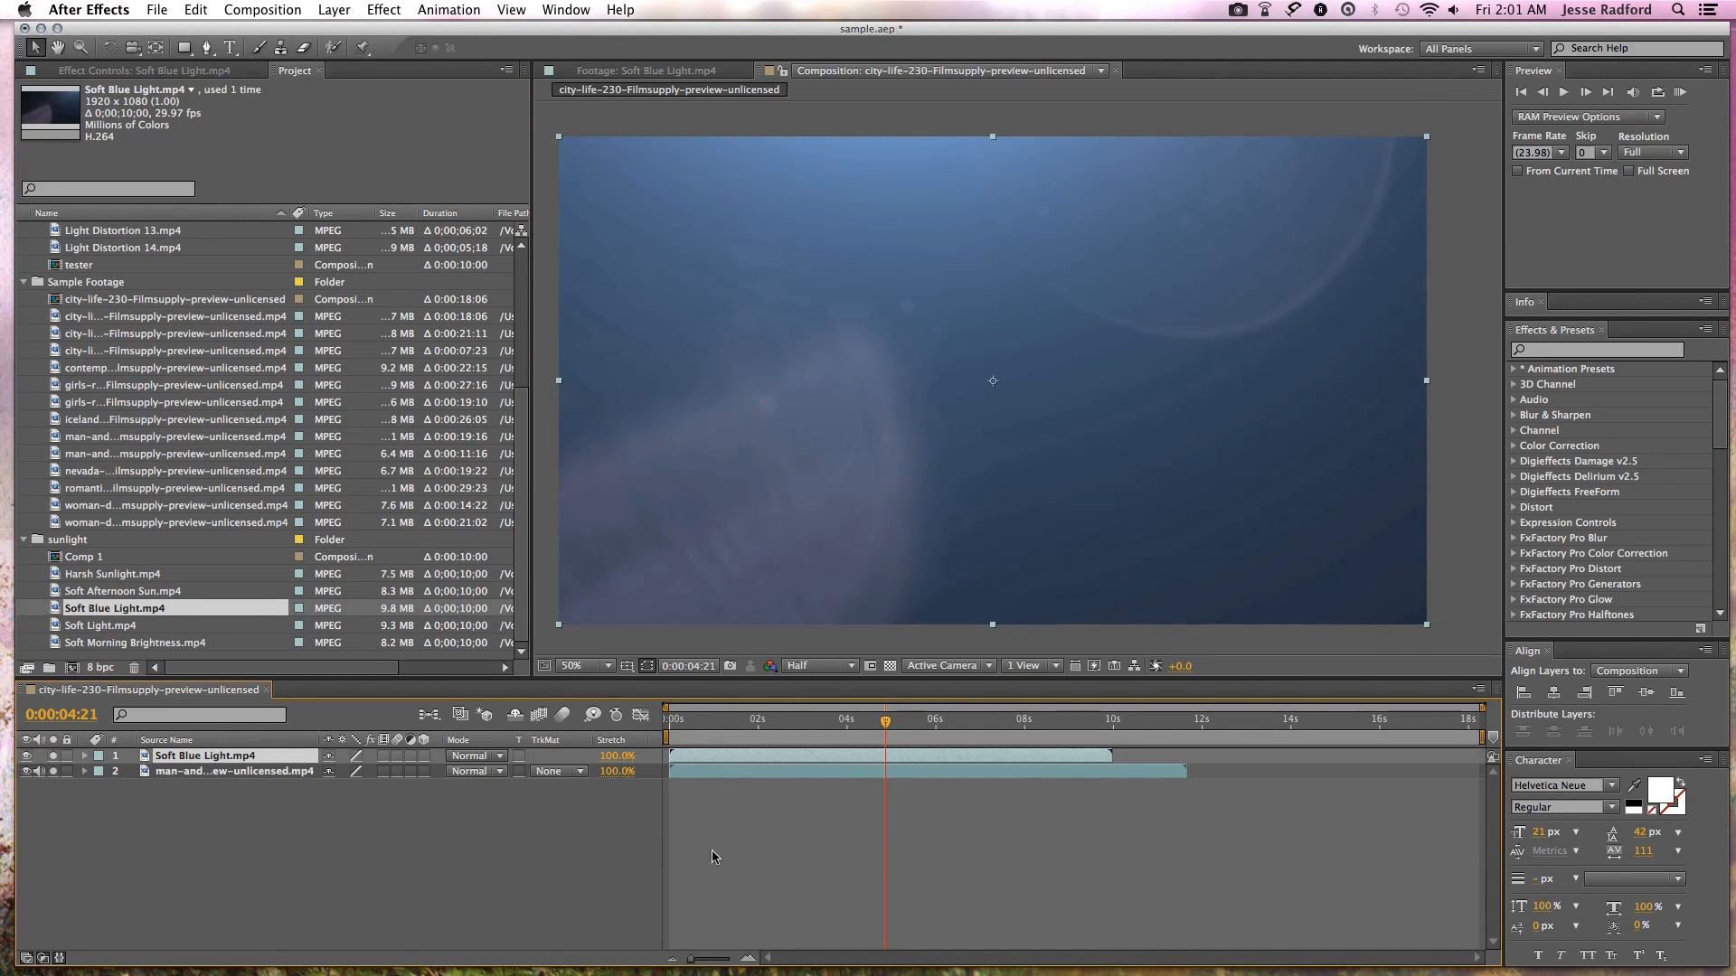
- Shift the Soft Blue Light layer slightly later in time and set its blending mode to Add
{"action": "left_click", "coordinate": [750, 736]}
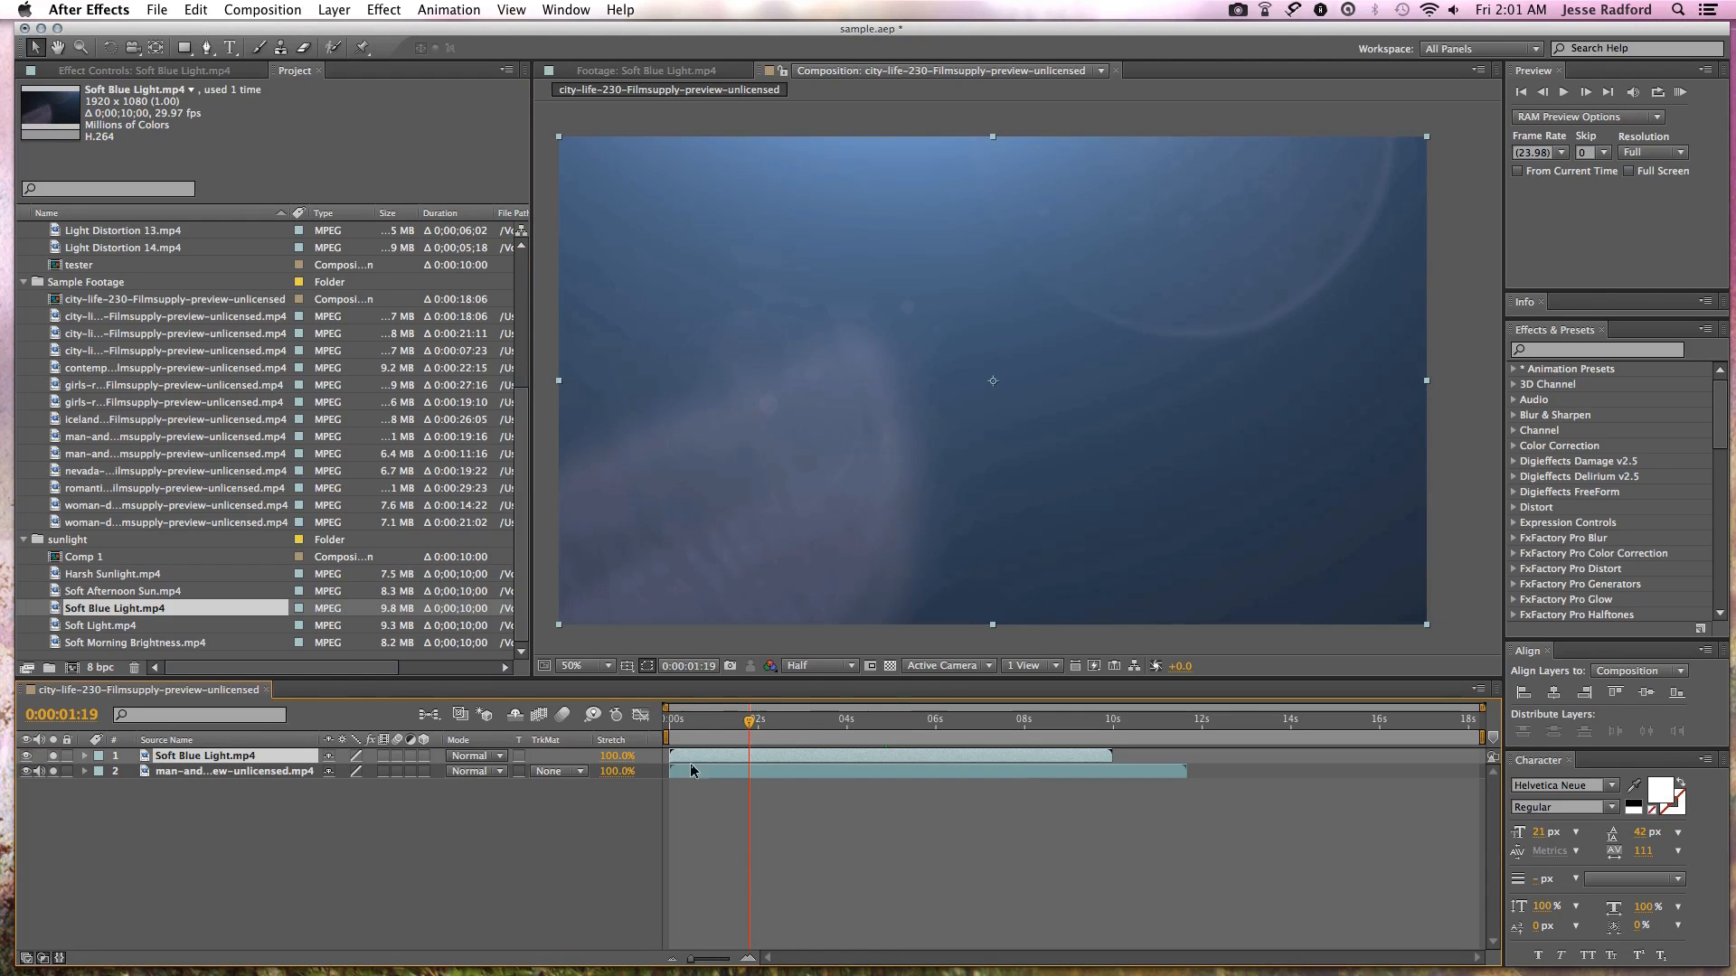
{"action": "left_click_drag", "start_coordinate": [738, 761], "coordinate": [745, 761]}
{"action": "left_click", "coordinate": [488, 755]}
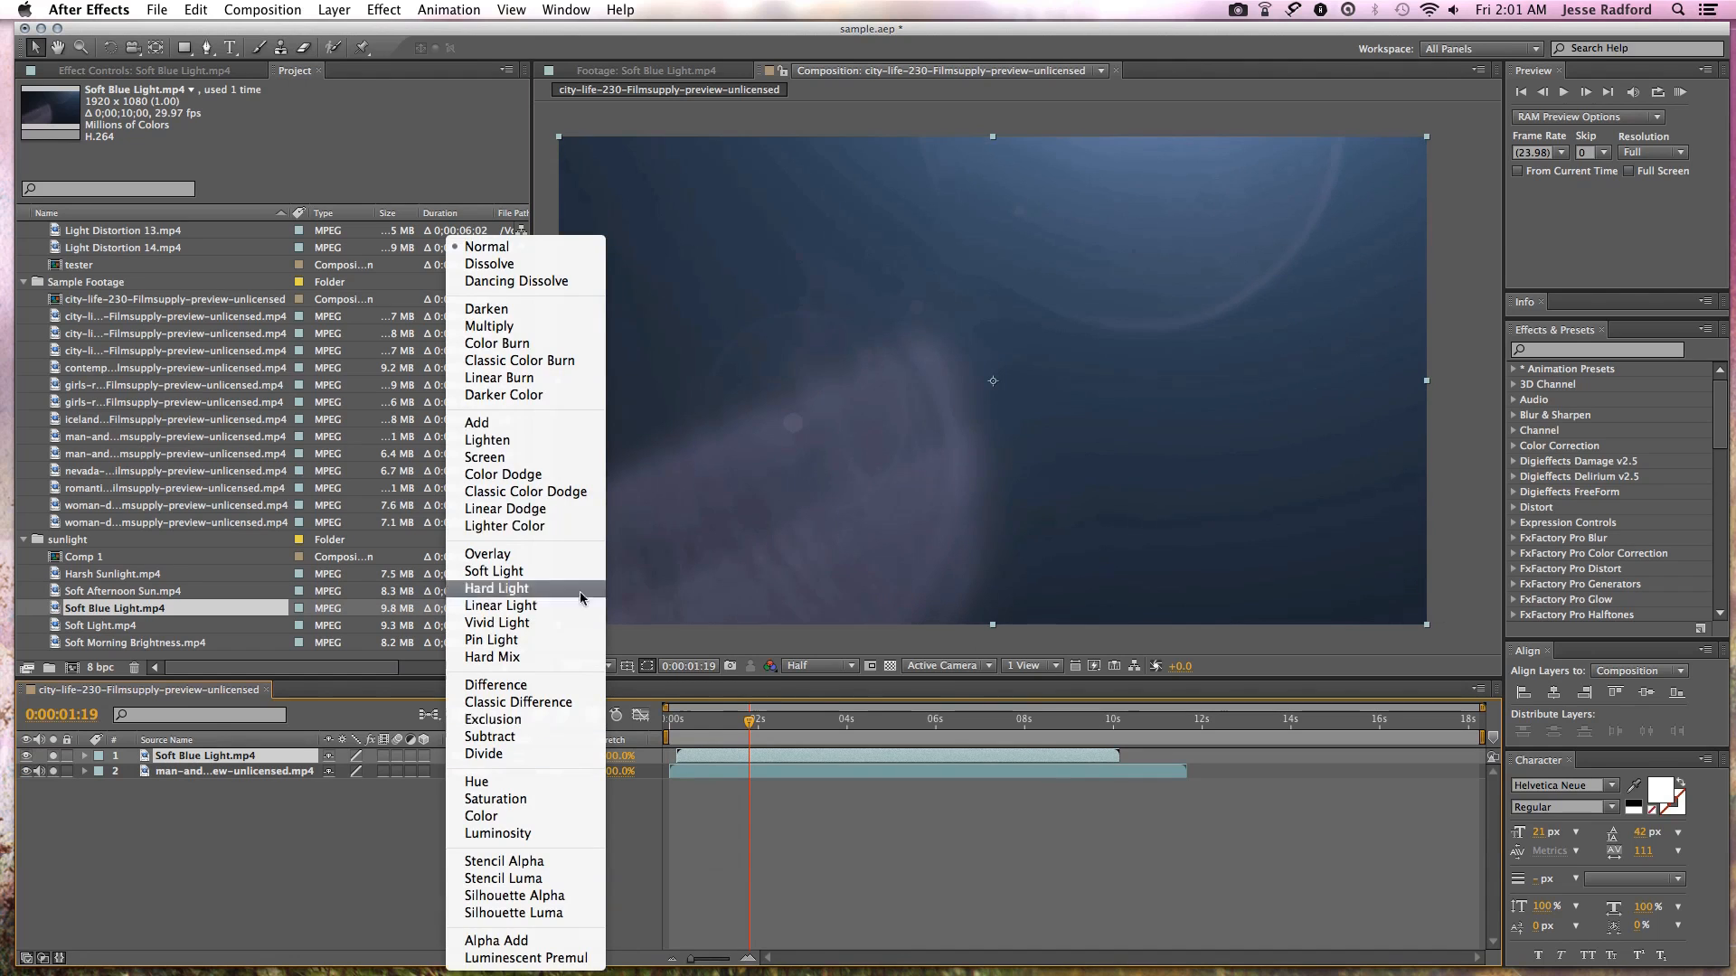
{"action": "left_click", "coordinate": [546, 424]}
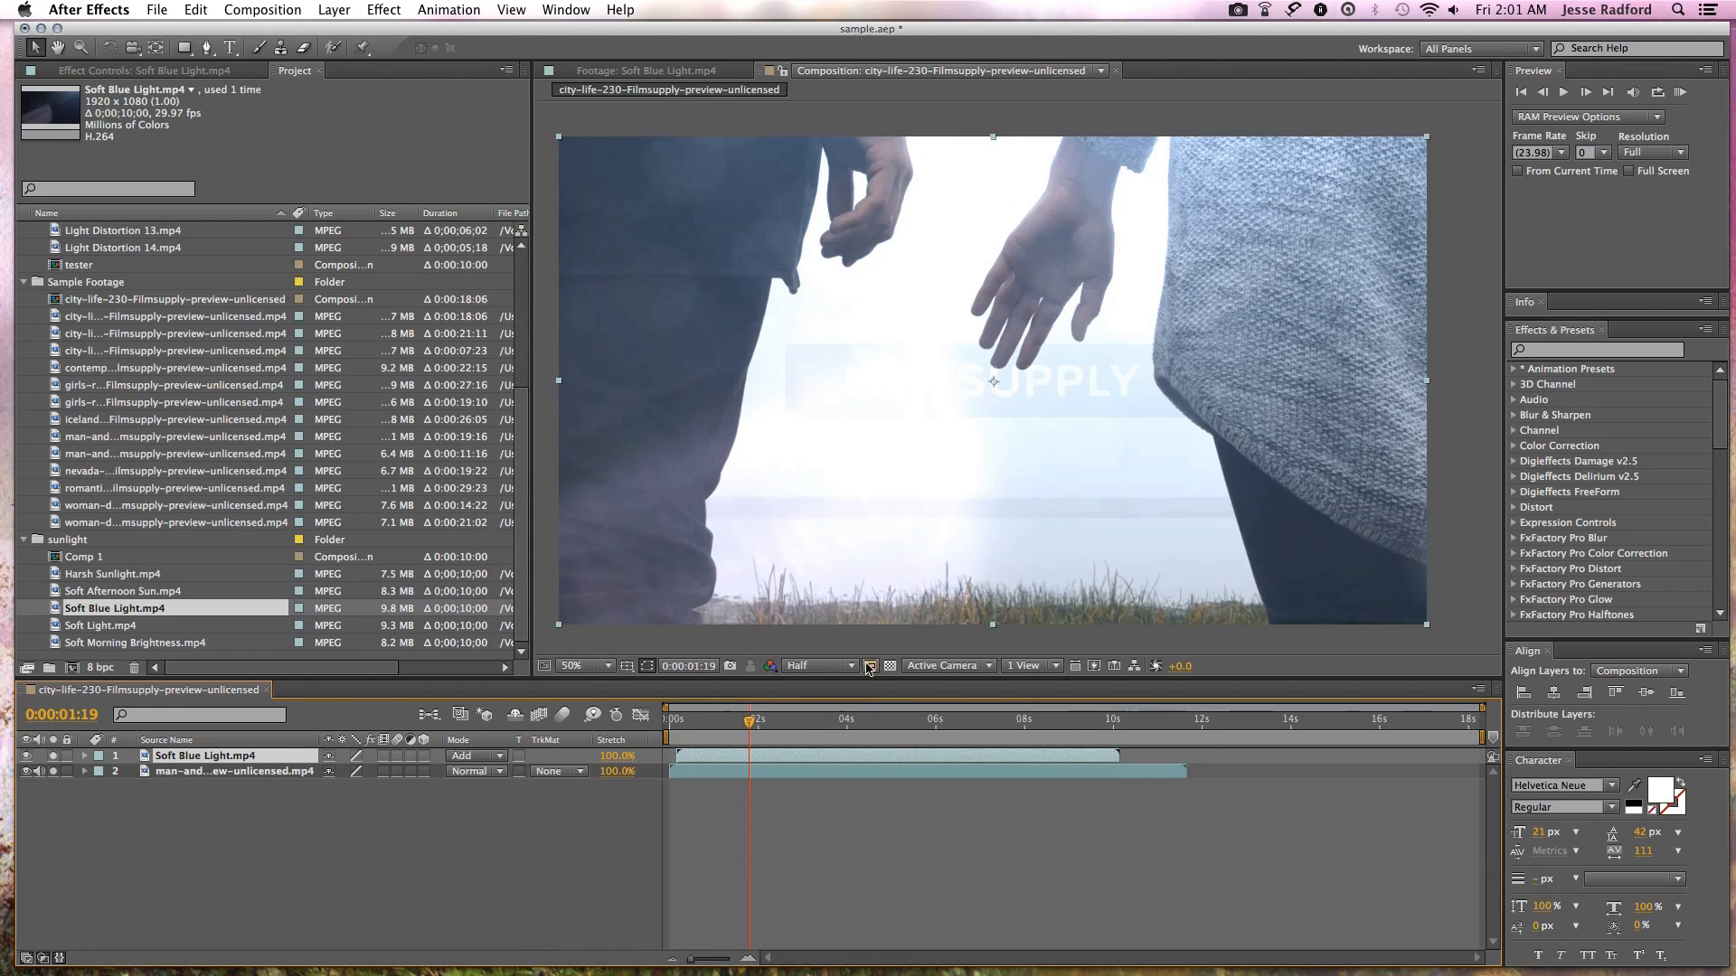
{"action": "left_click", "coordinate": [797, 740]}
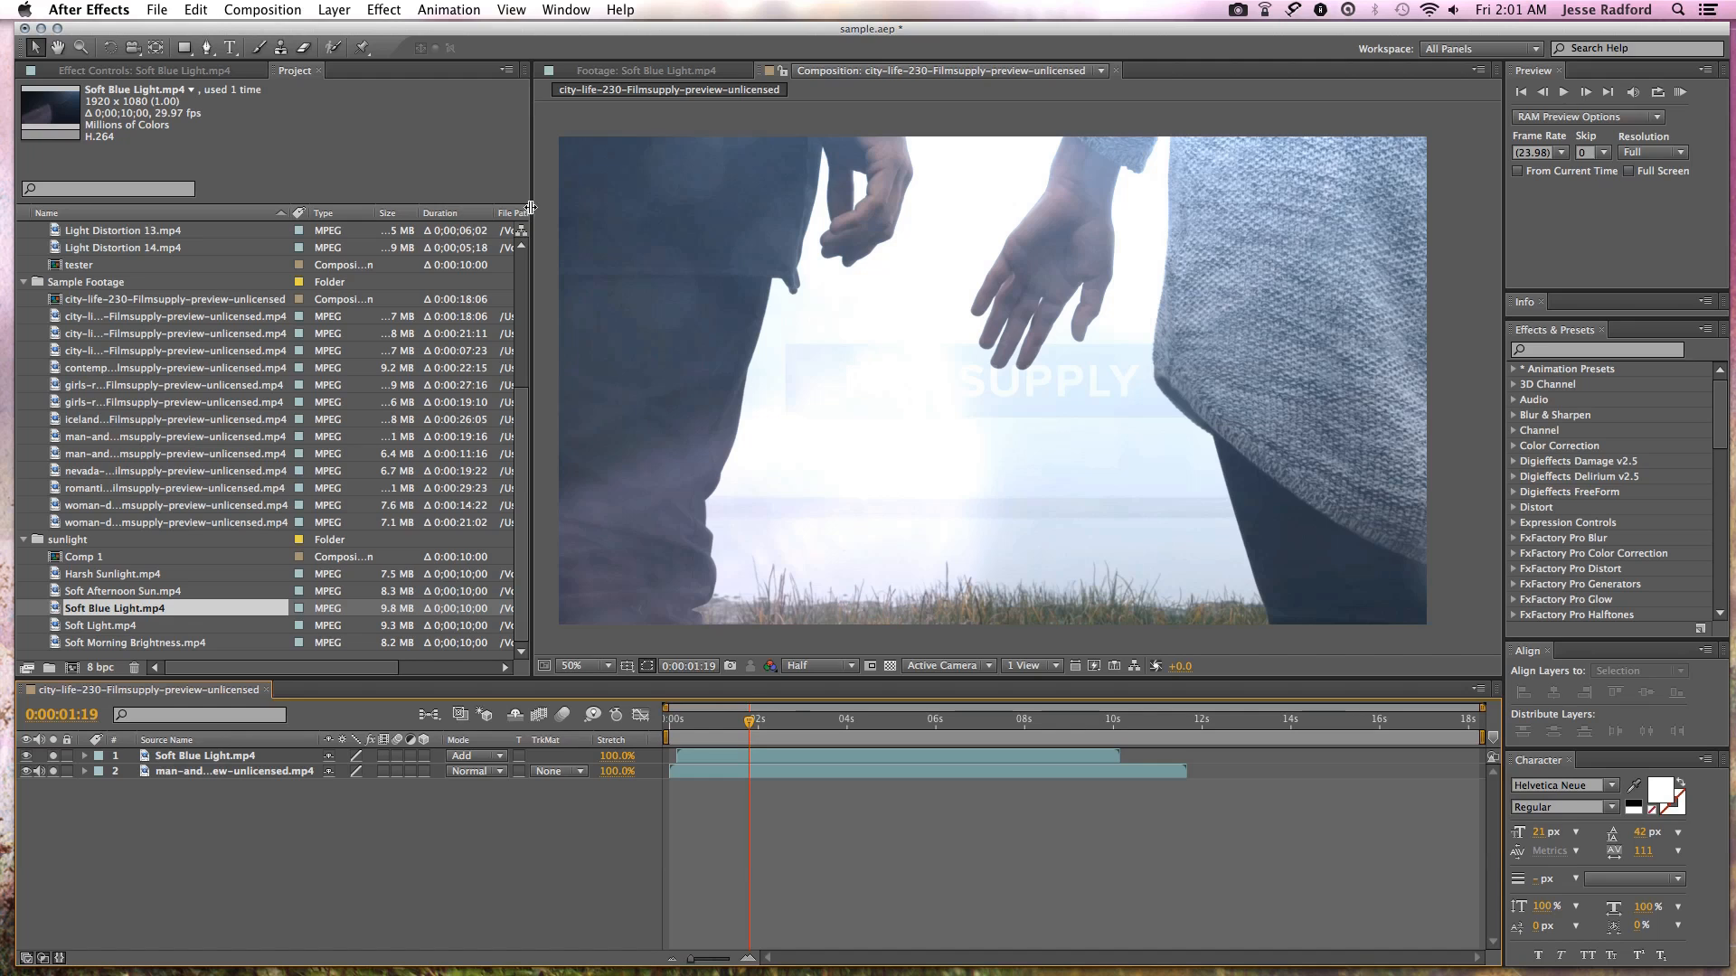
- Try the Screen and Lighten blending modes on the Soft Blue Light layer, and set it back to Add
{"action": "left_click", "coordinate": [484, 757]}
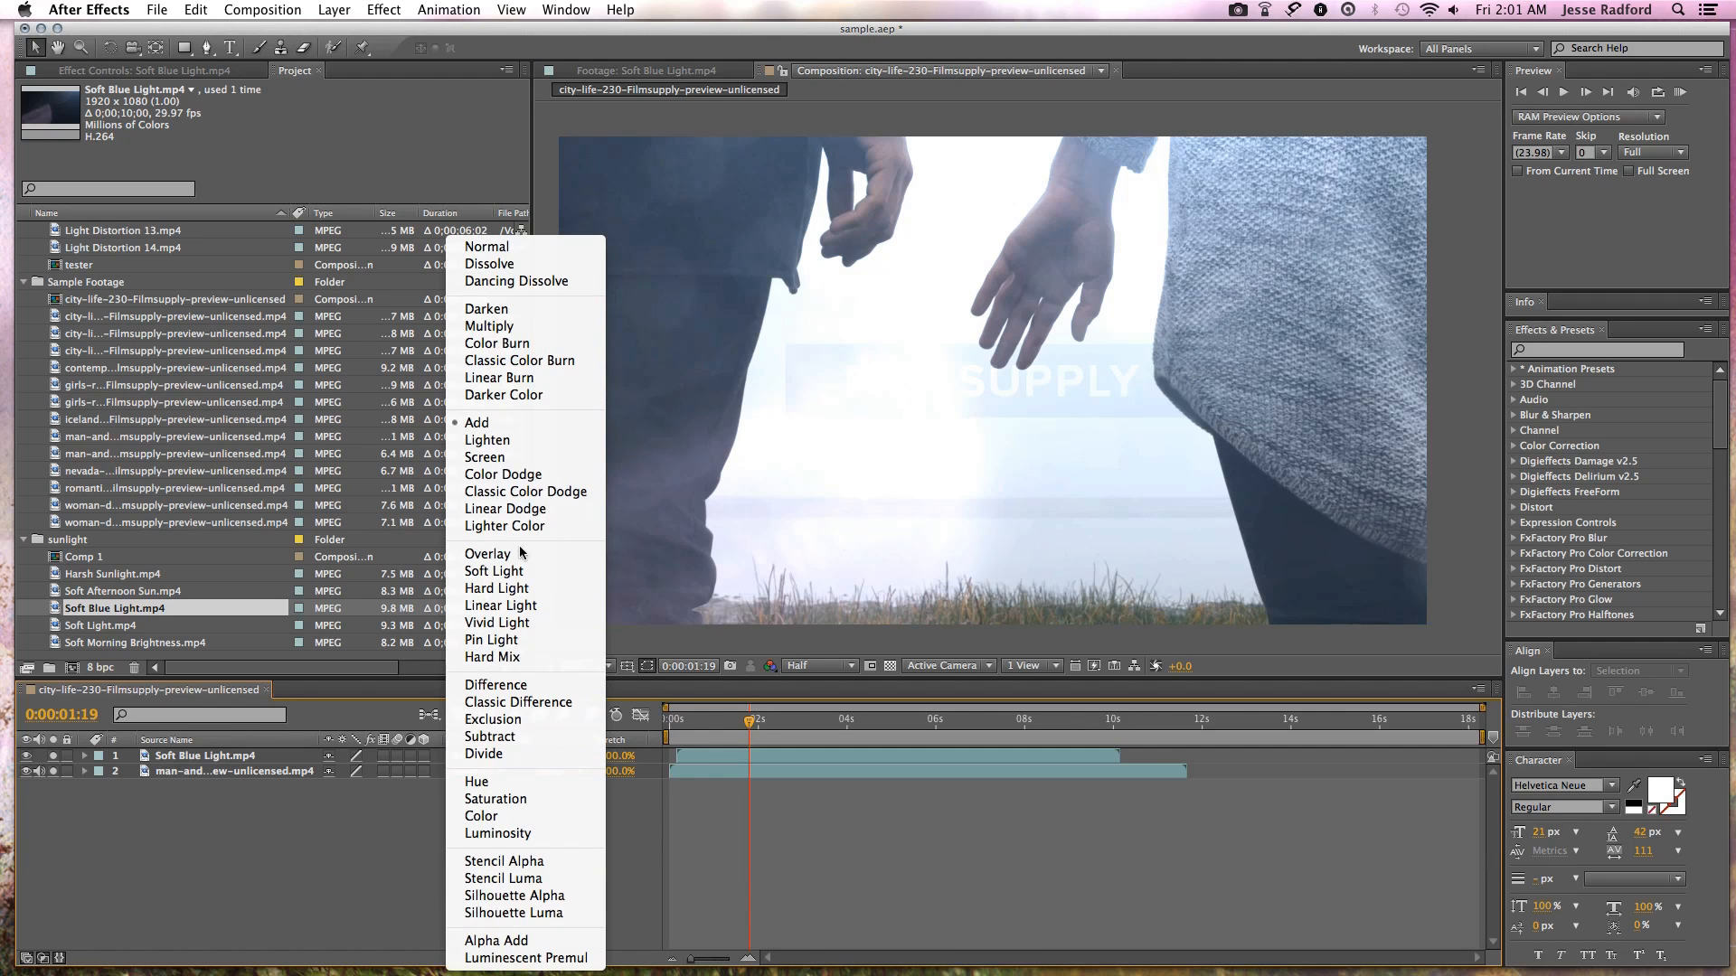
{"action": "left_click", "coordinate": [512, 426]}
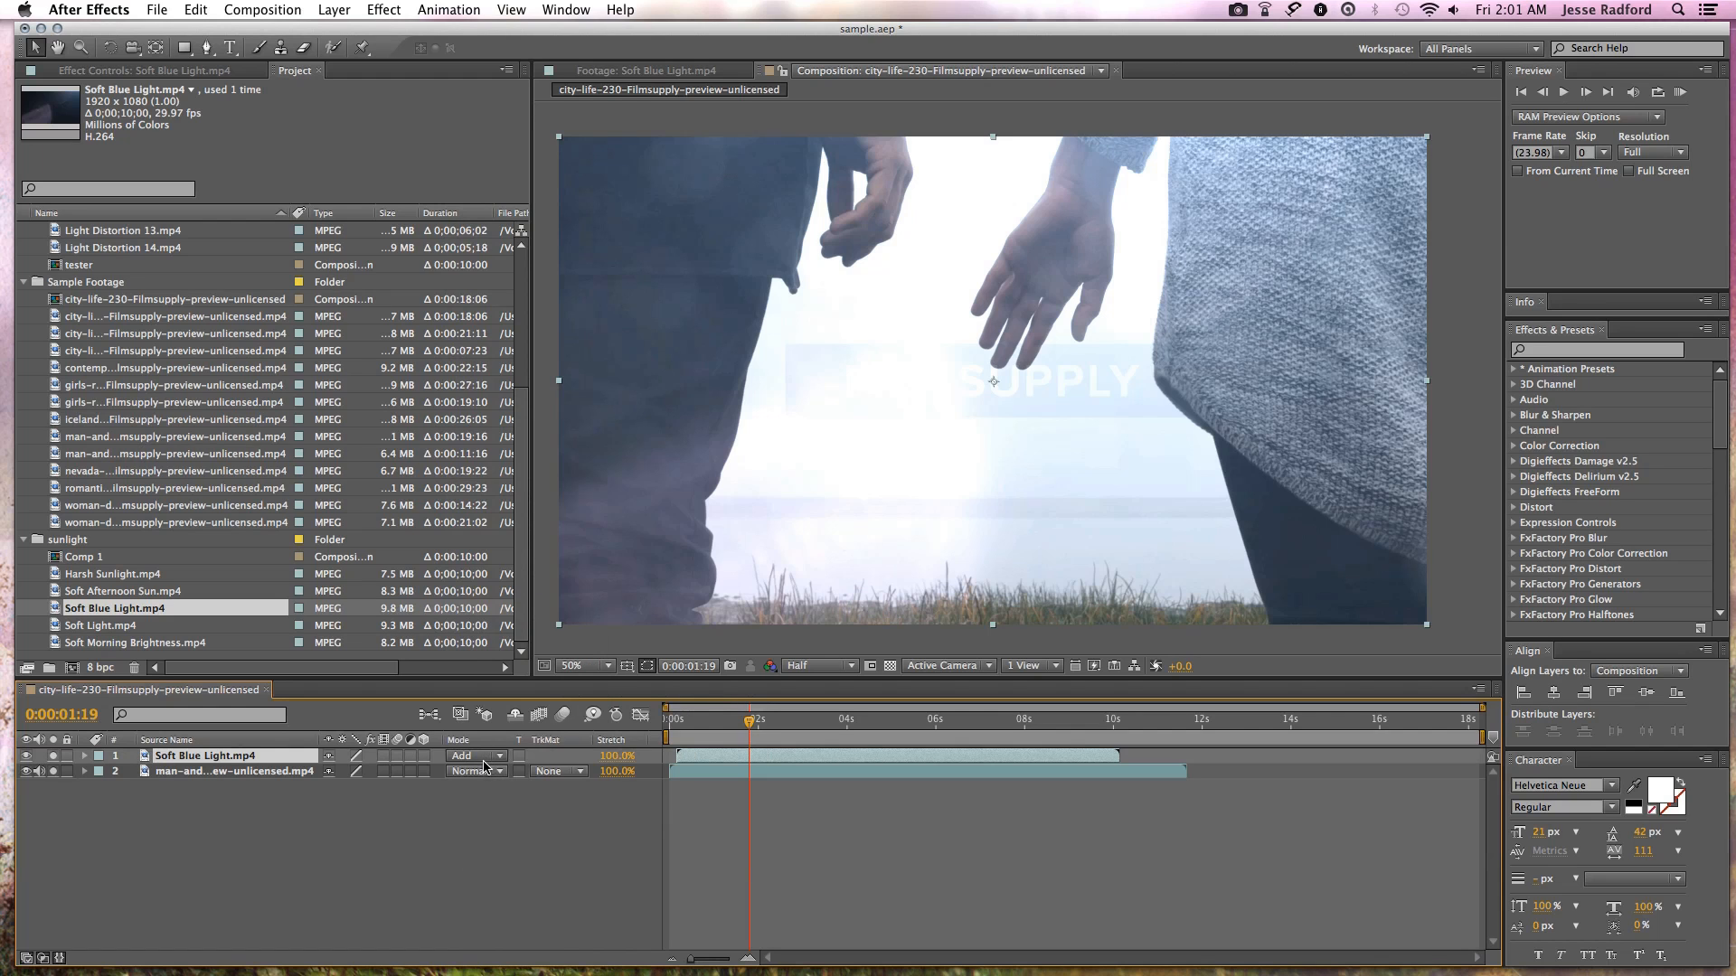
{"action": "left_click", "coordinate": [484, 760]}
{"action": "left_click", "coordinate": [514, 458]}
{"action": "left_click", "coordinate": [472, 759]}
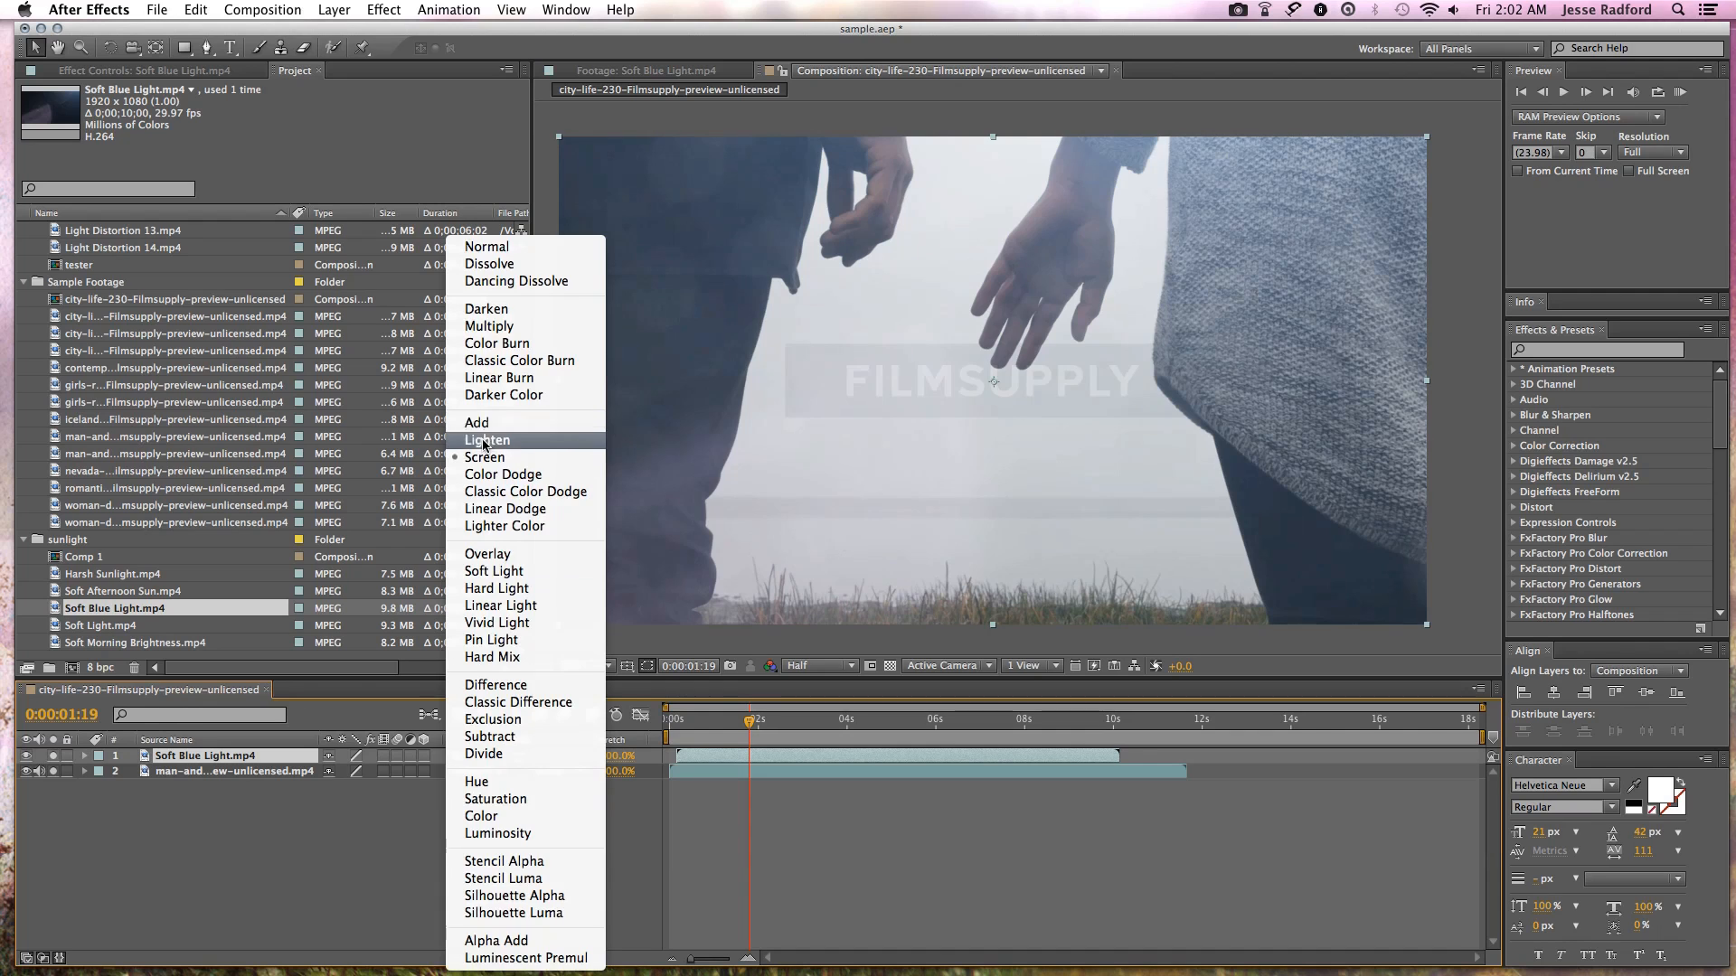
{"action": "left_click", "coordinate": [493, 441]}
{"action": "left_click", "coordinate": [493, 757]}
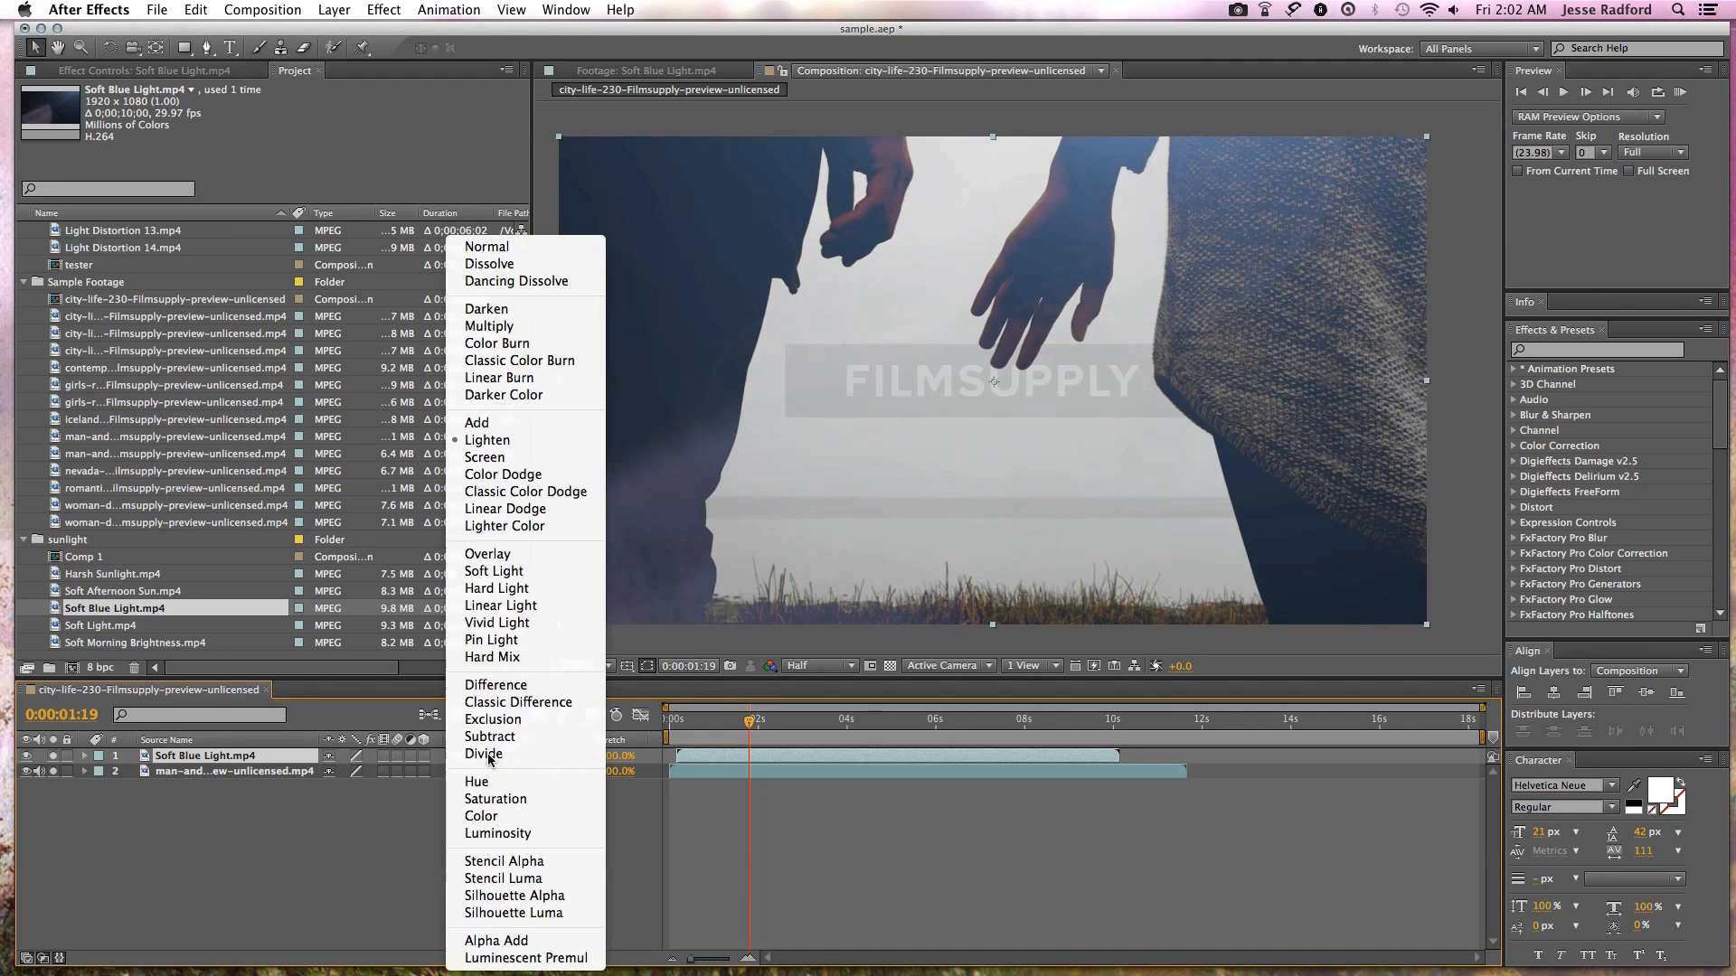
{"action": "left_click", "coordinate": [488, 458]}
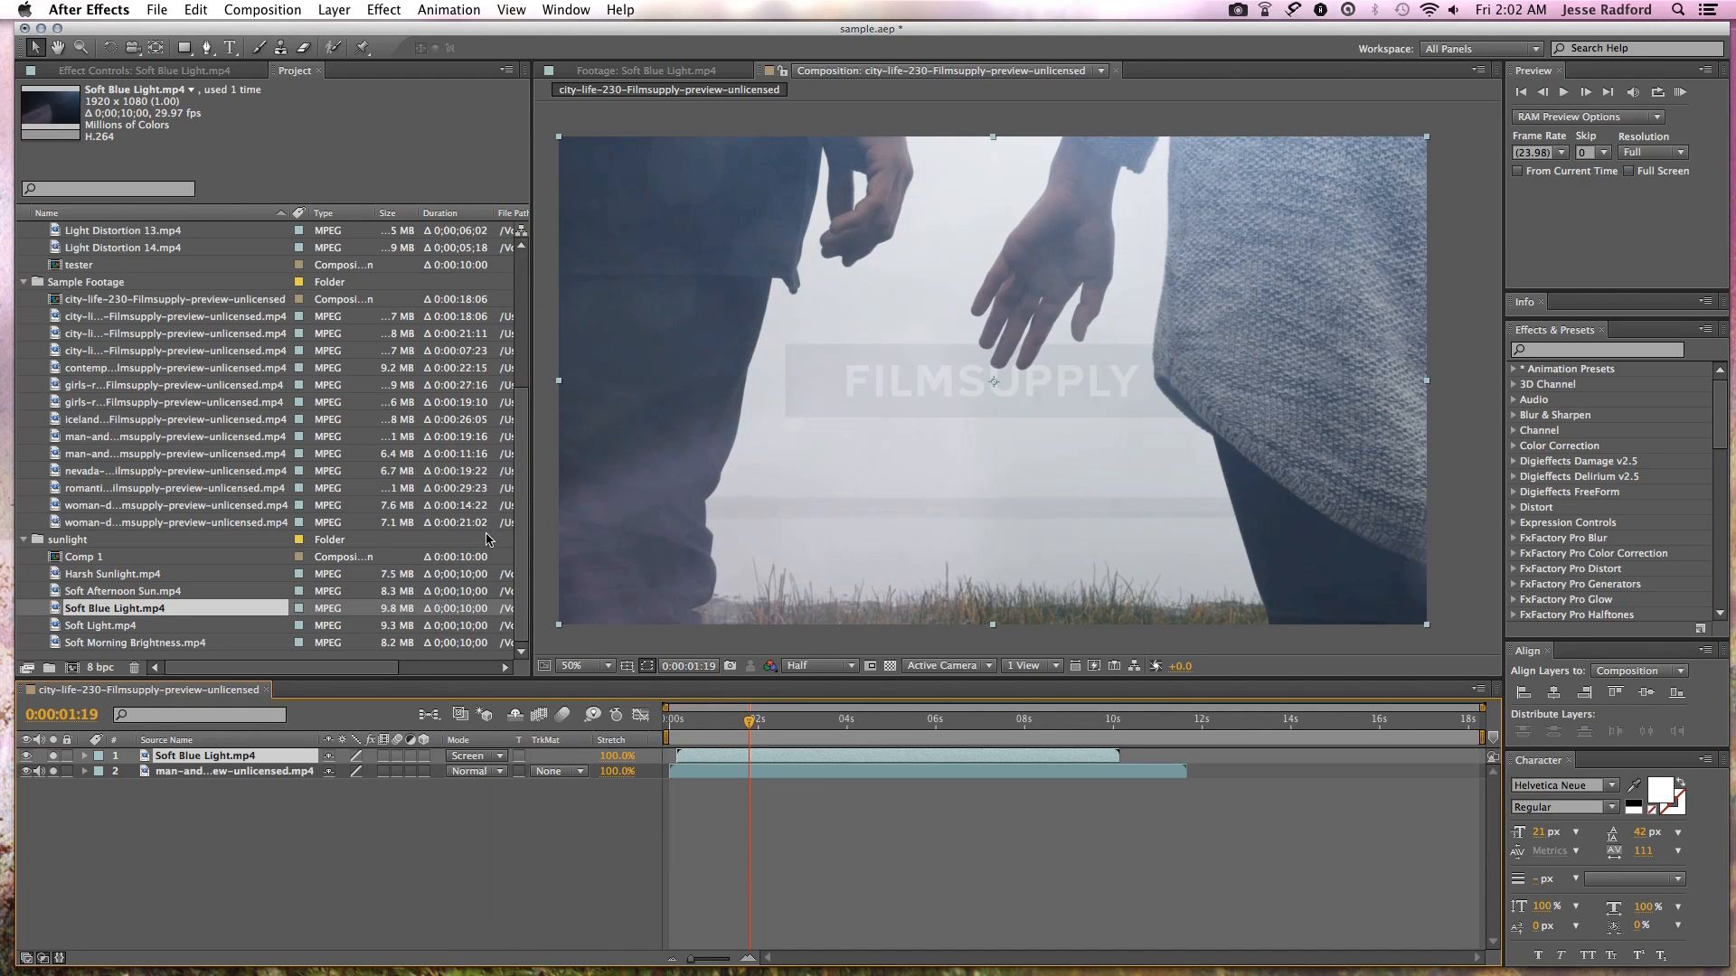
{"action": "left_click", "coordinate": [495, 758]}
{"action": "left_click", "coordinate": [525, 424]}
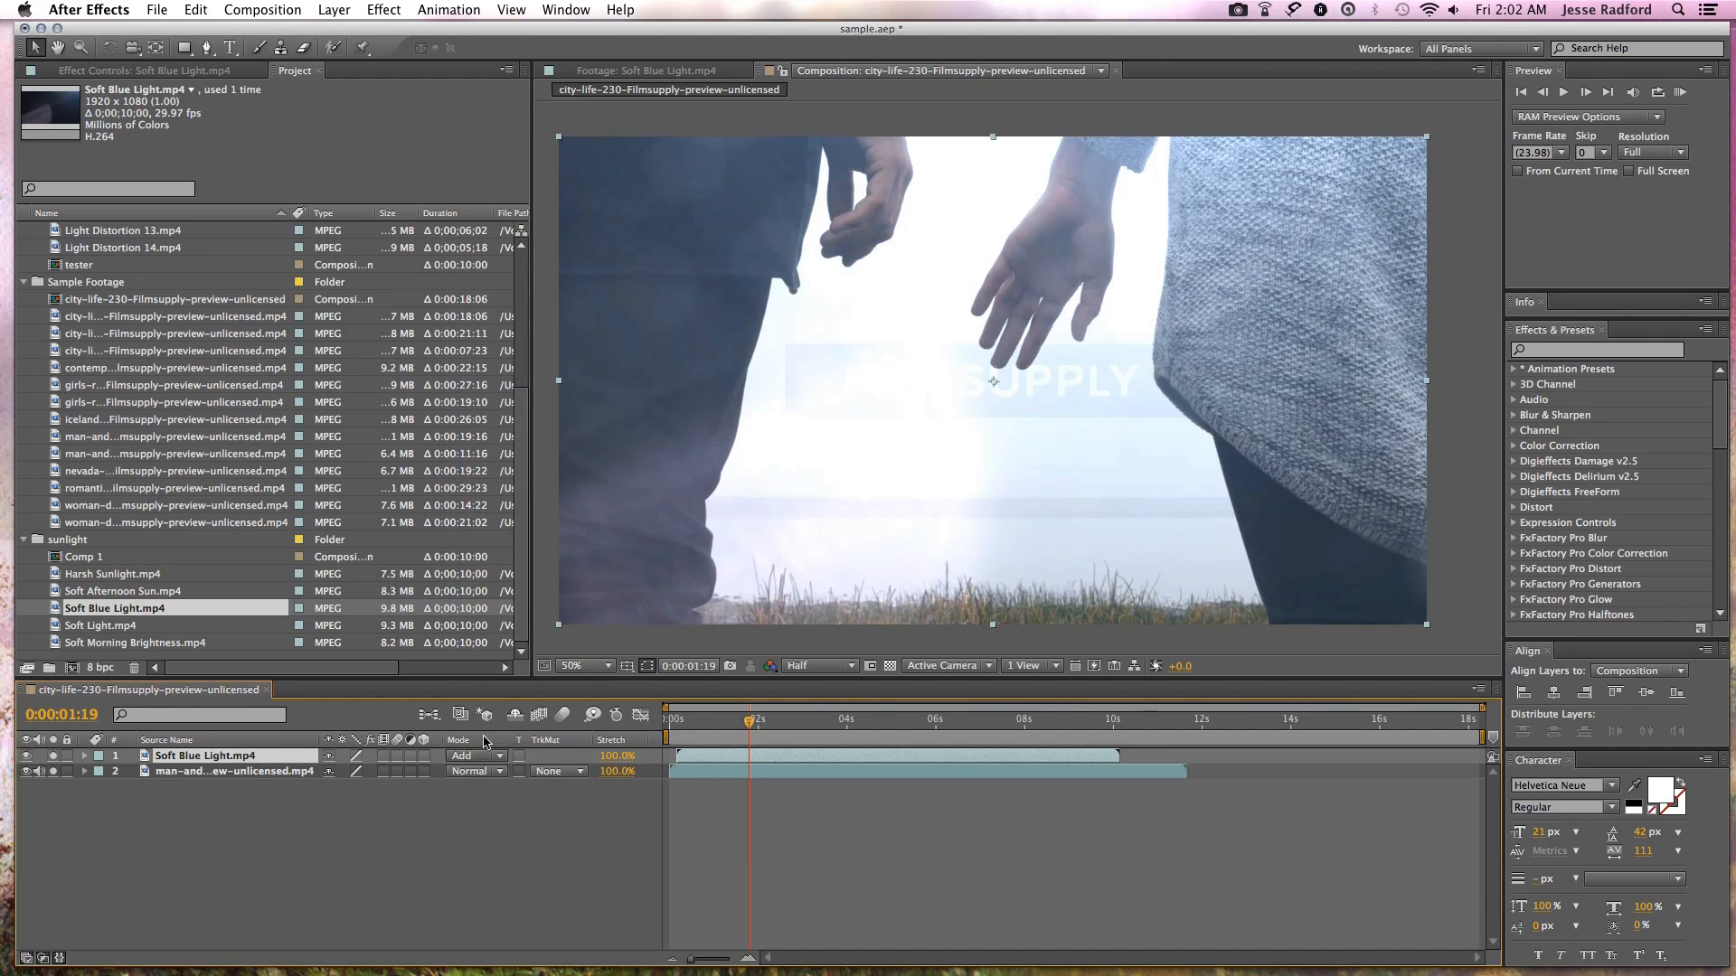
- Scrub through the composition to examine the Soft Blue Light overlay on the man-and-woman footage
{"action": "left_click", "coordinate": [804, 841]}
{"action": "left_click_drag", "start_coordinate": [757, 719], "coordinate": [952, 722]}
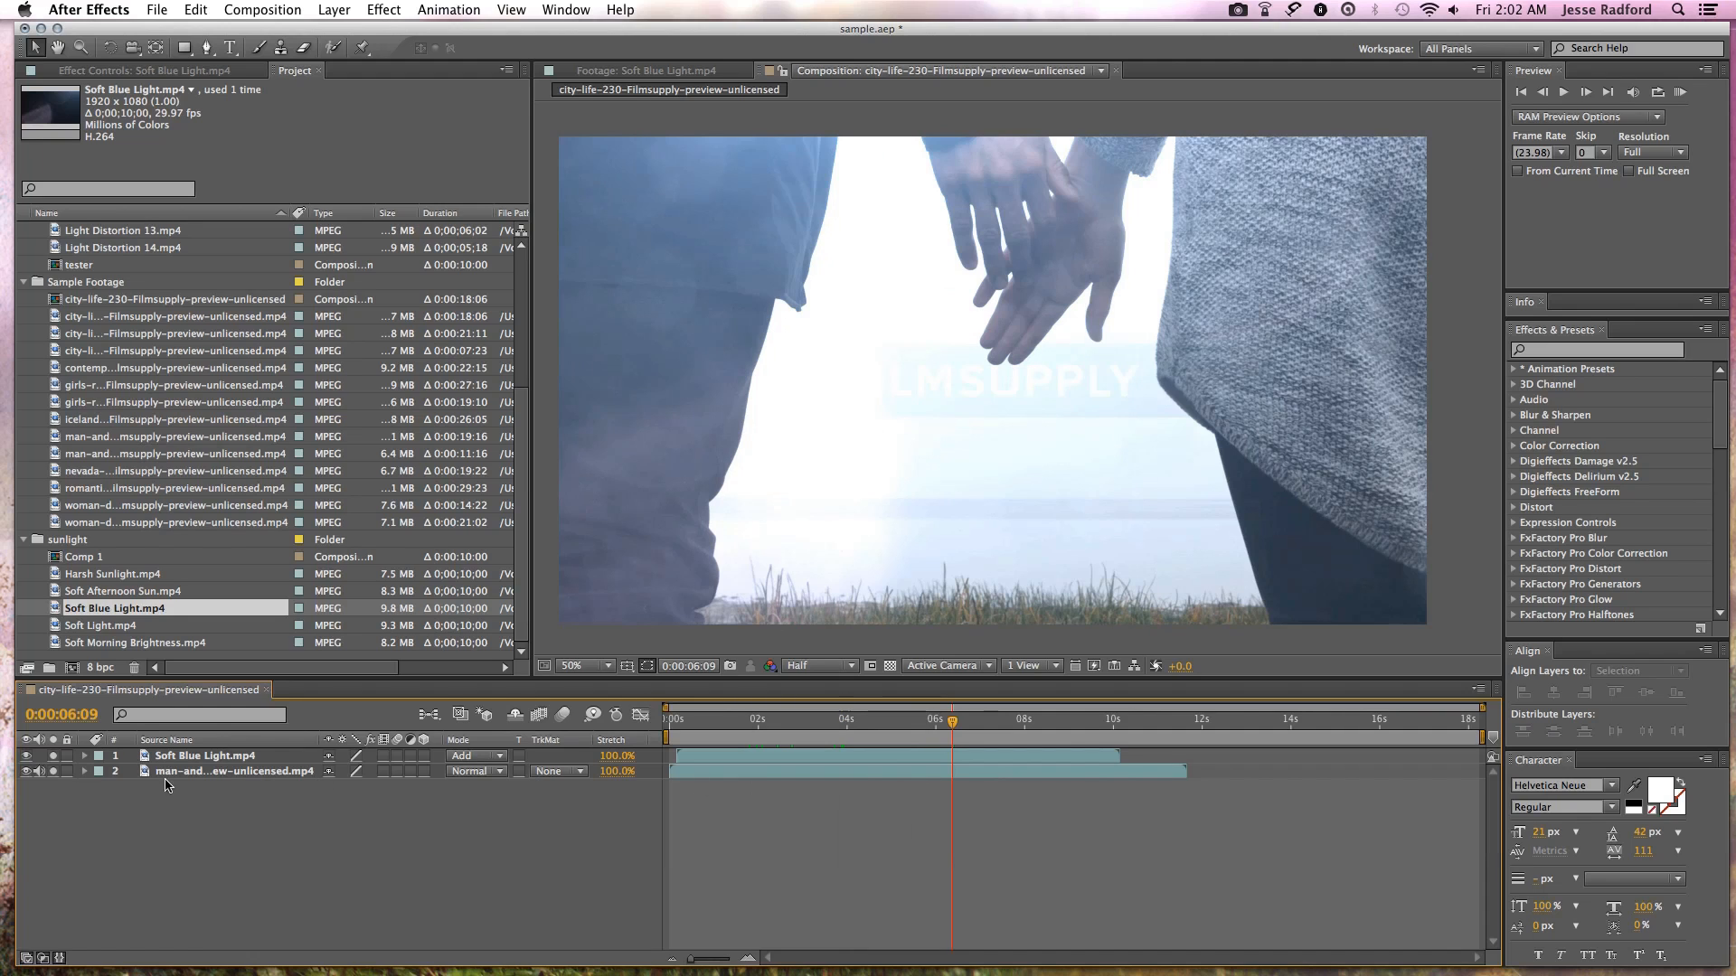
{"action": "left_click_drag", "start_coordinate": [935, 725], "coordinate": [822, 722]}
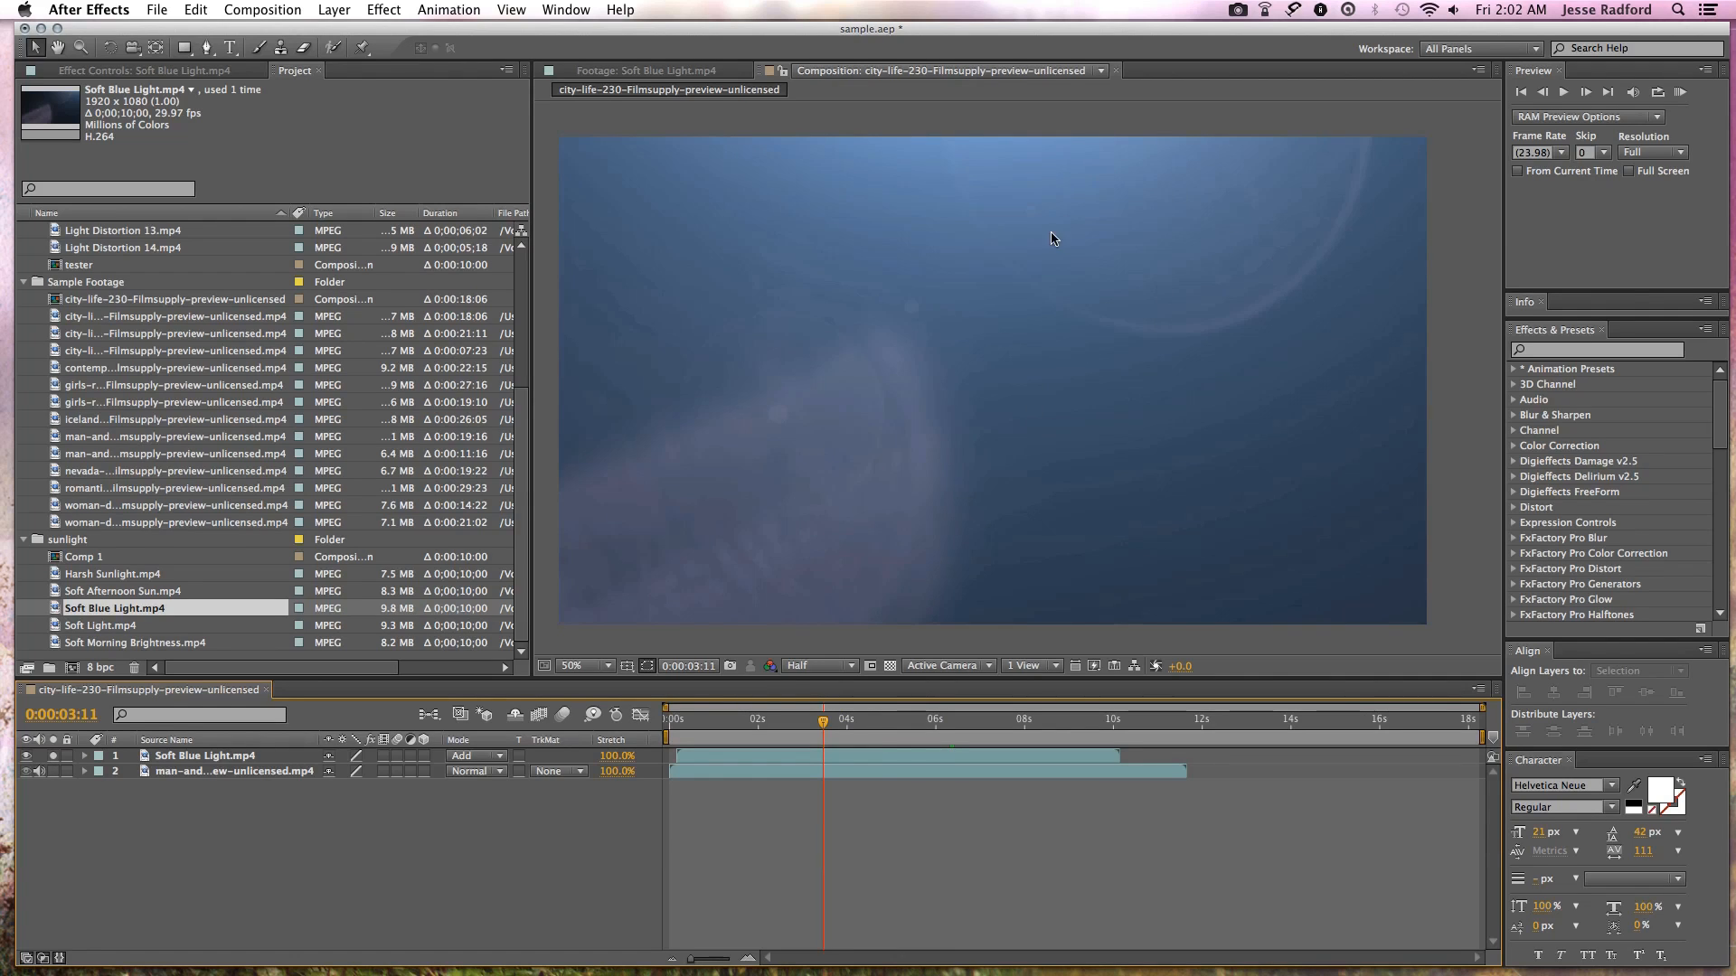
- Set the composition's preview resolution to Full and turn off soloing on the Soft Blue Light layer
{"action": "left_click", "coordinate": [827, 666]}
{"action": "left_click", "coordinate": [818, 709]}
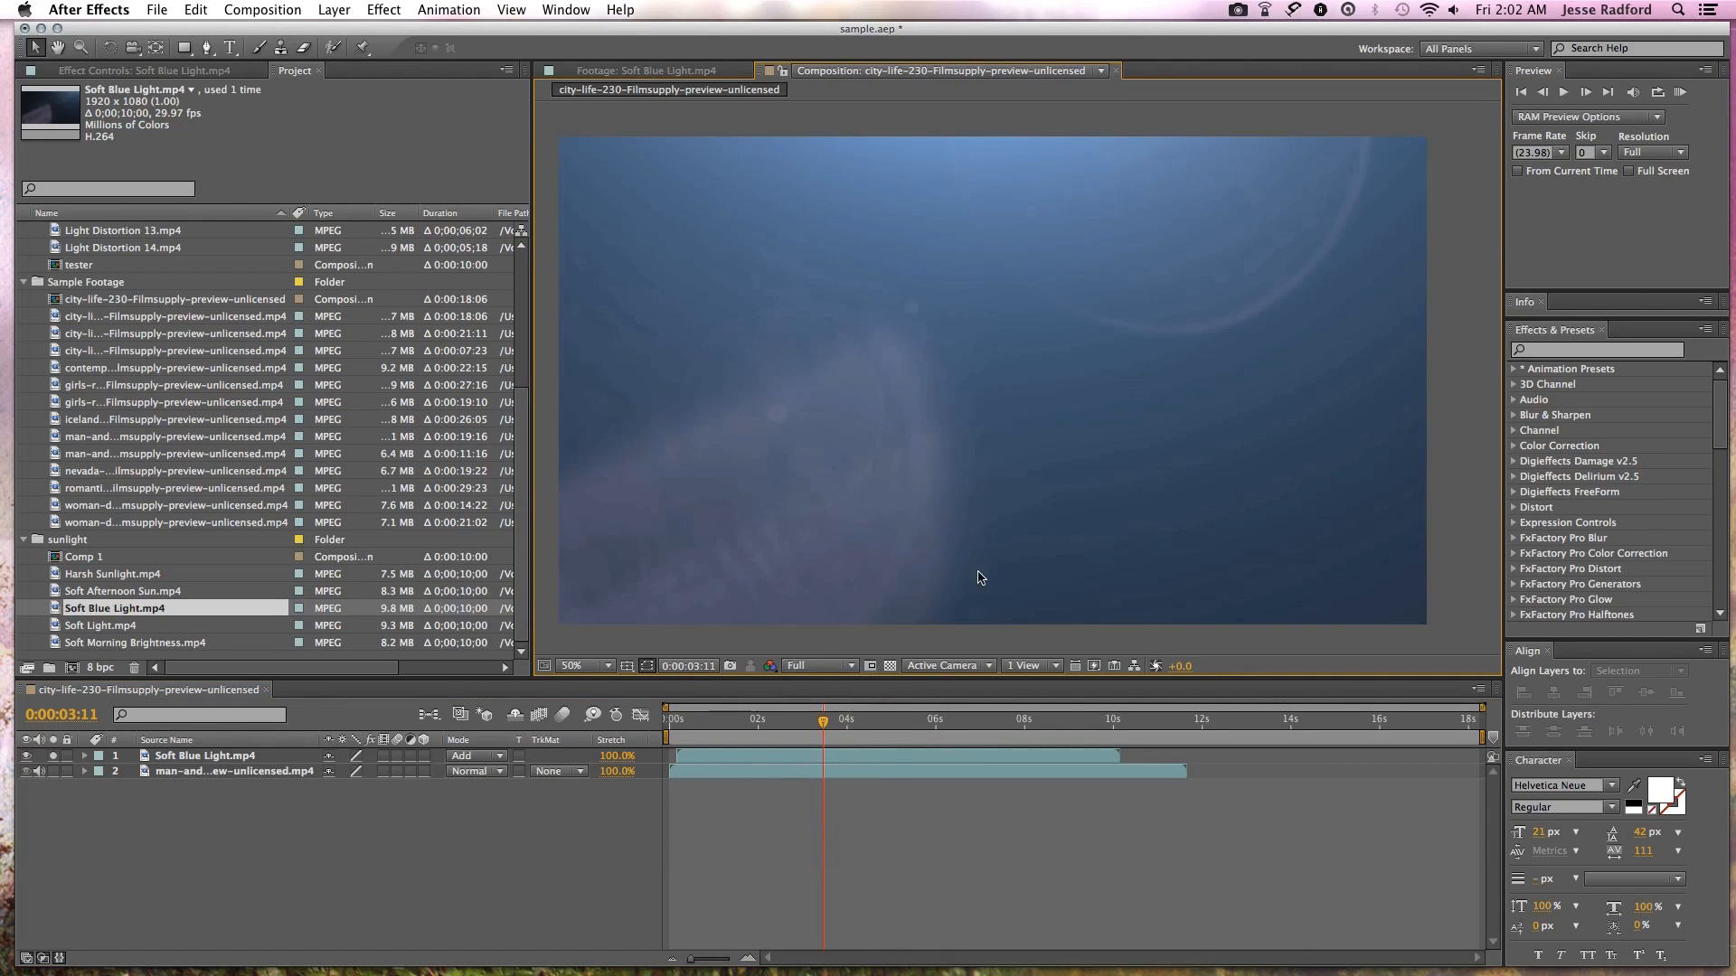
{"action": "left_click", "coordinate": [83, 762]}
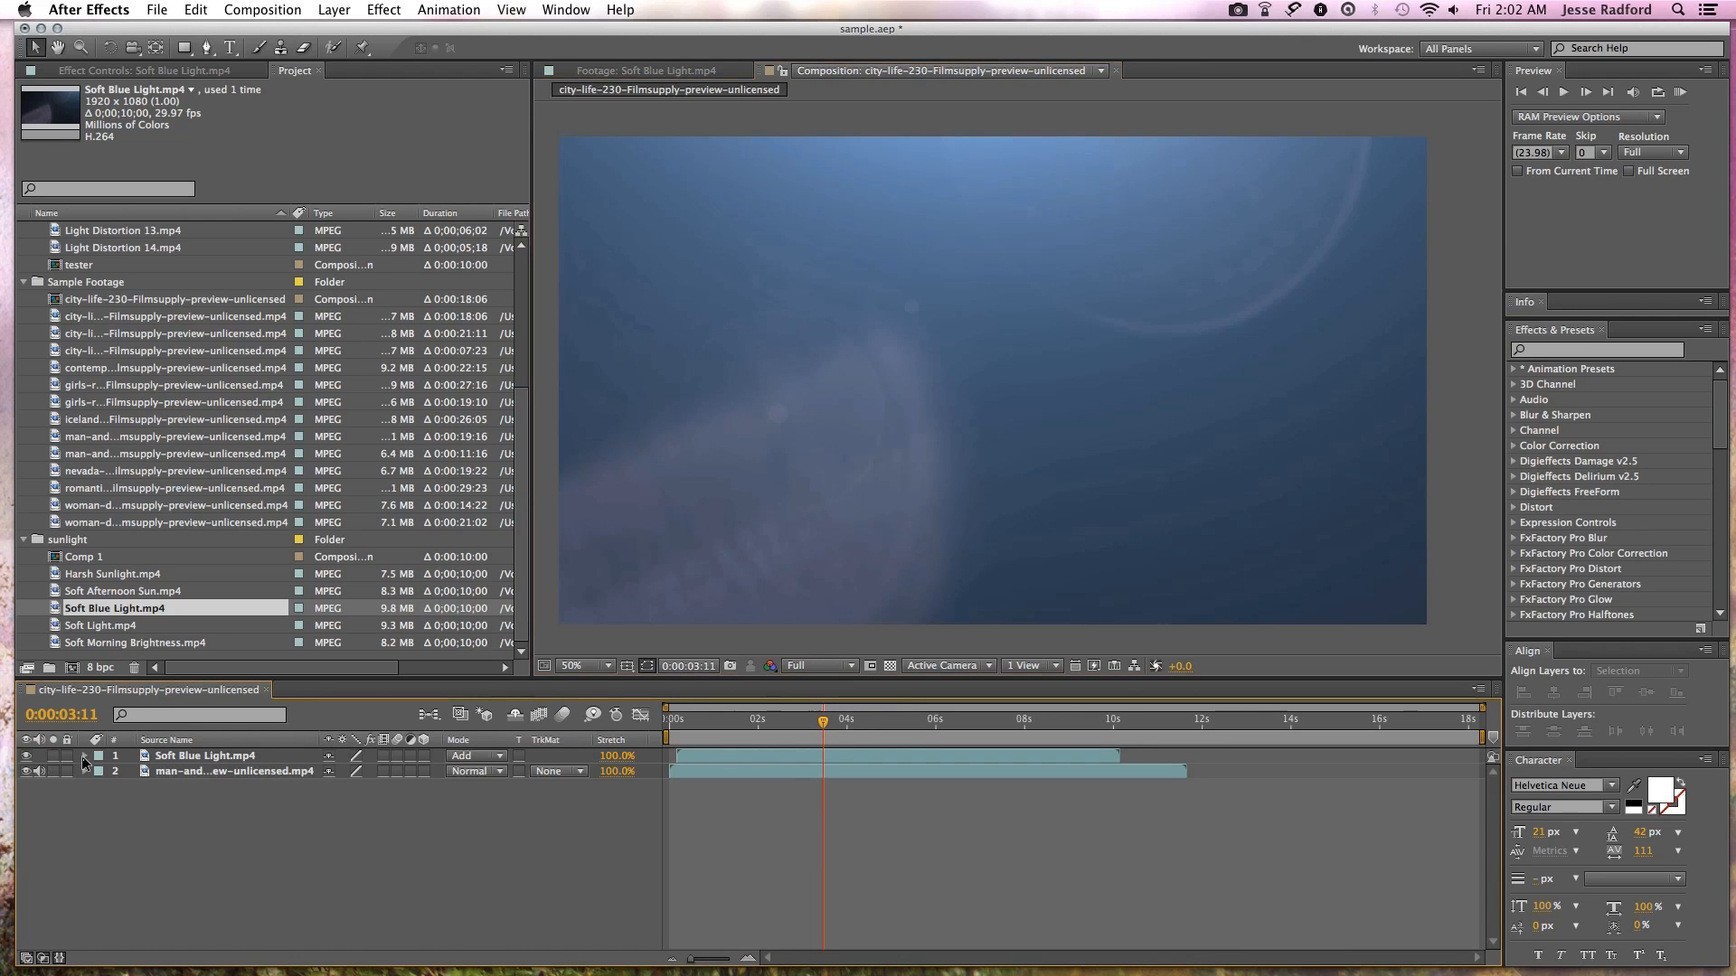
- Preview the blended overlay at full resolution by playing and scrubbing from the start of the composition
{"action": "key", "text": "space"}
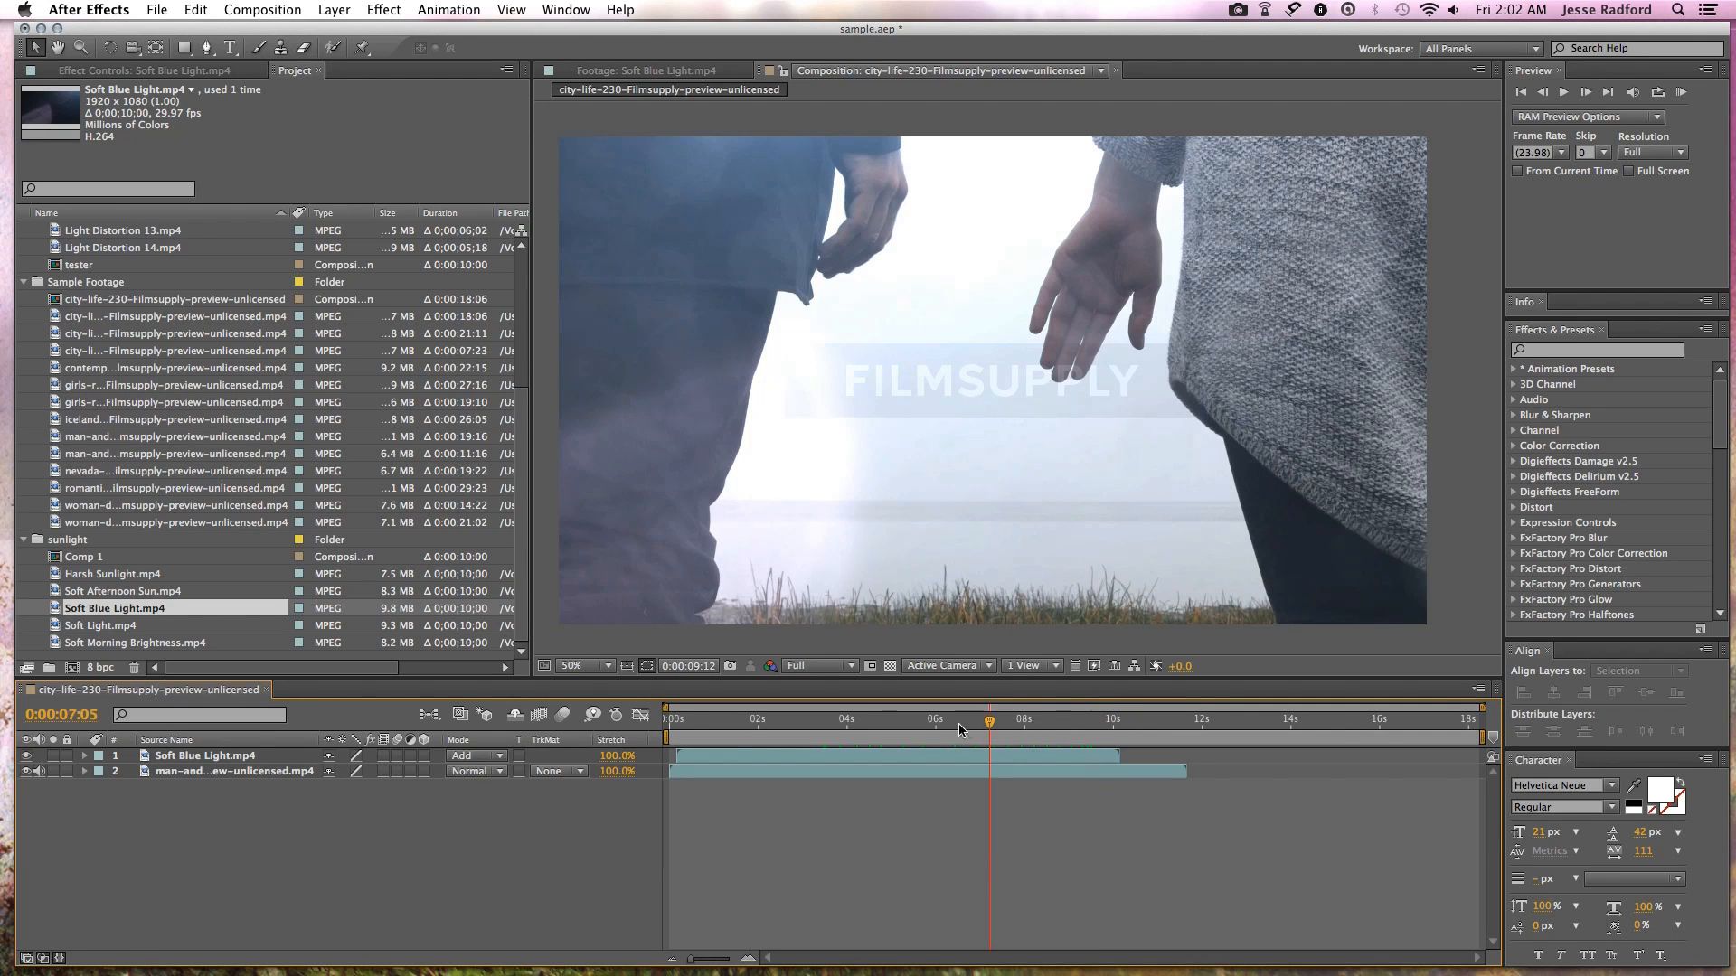
{"action": "left_click_drag", "start_coordinate": [722, 724], "coordinate": [699, 723]}
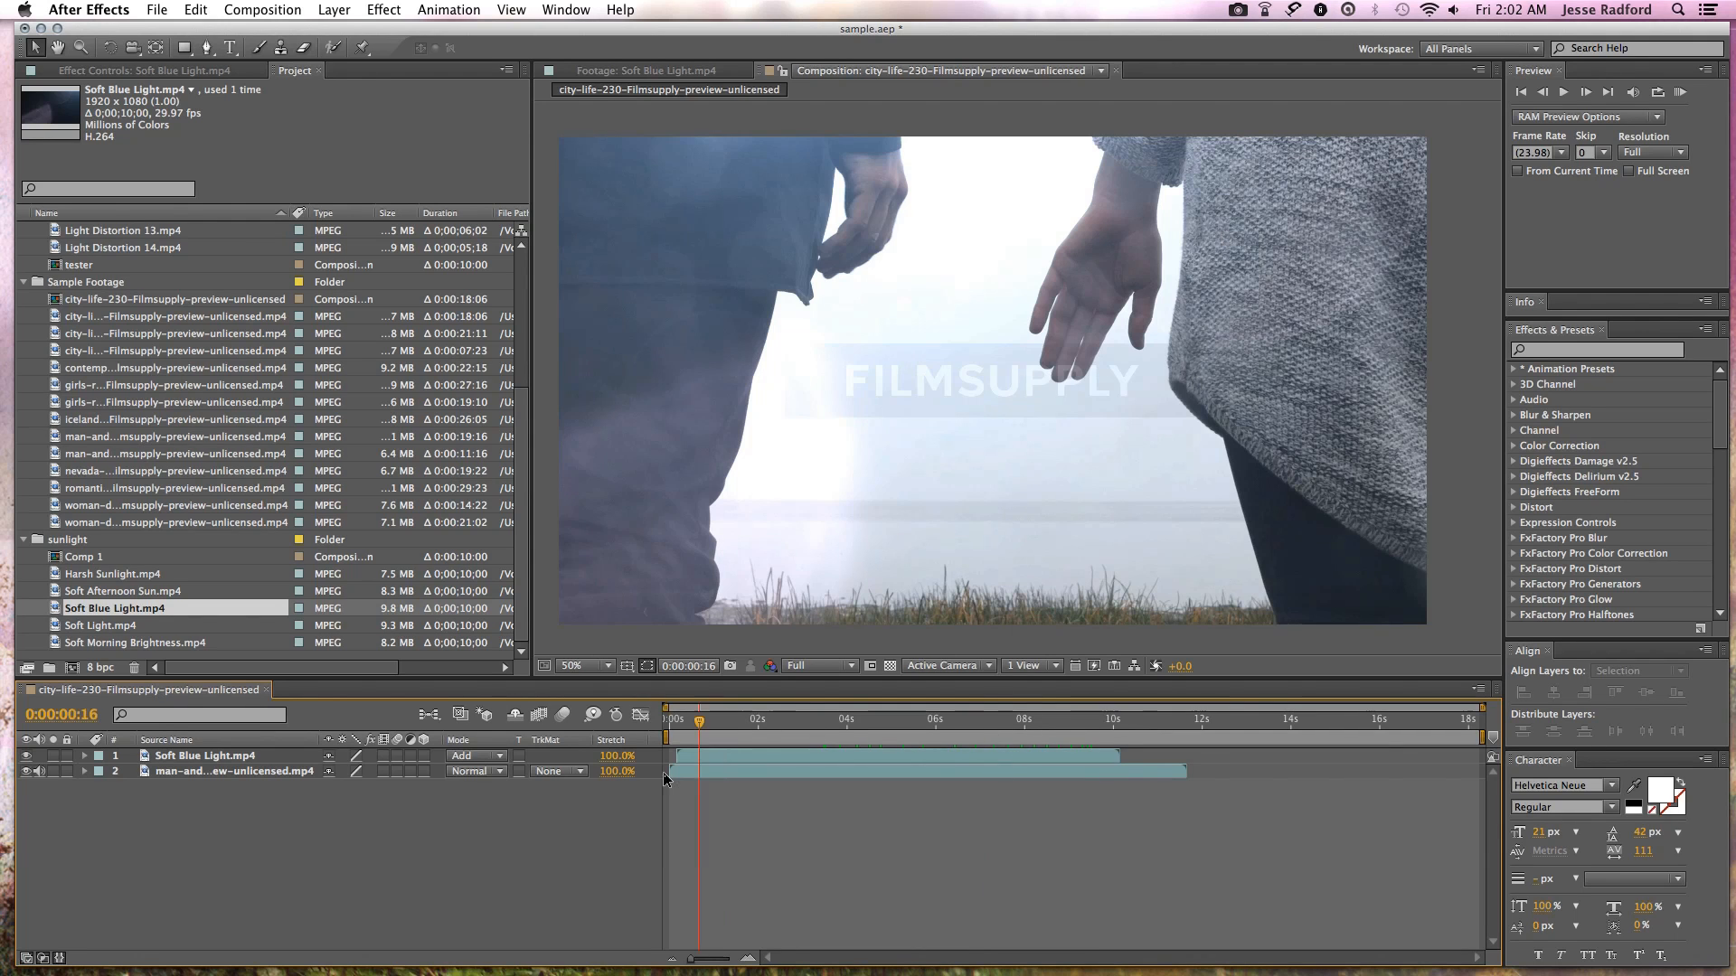
{"action": "left_click", "coordinate": [246, 755]}
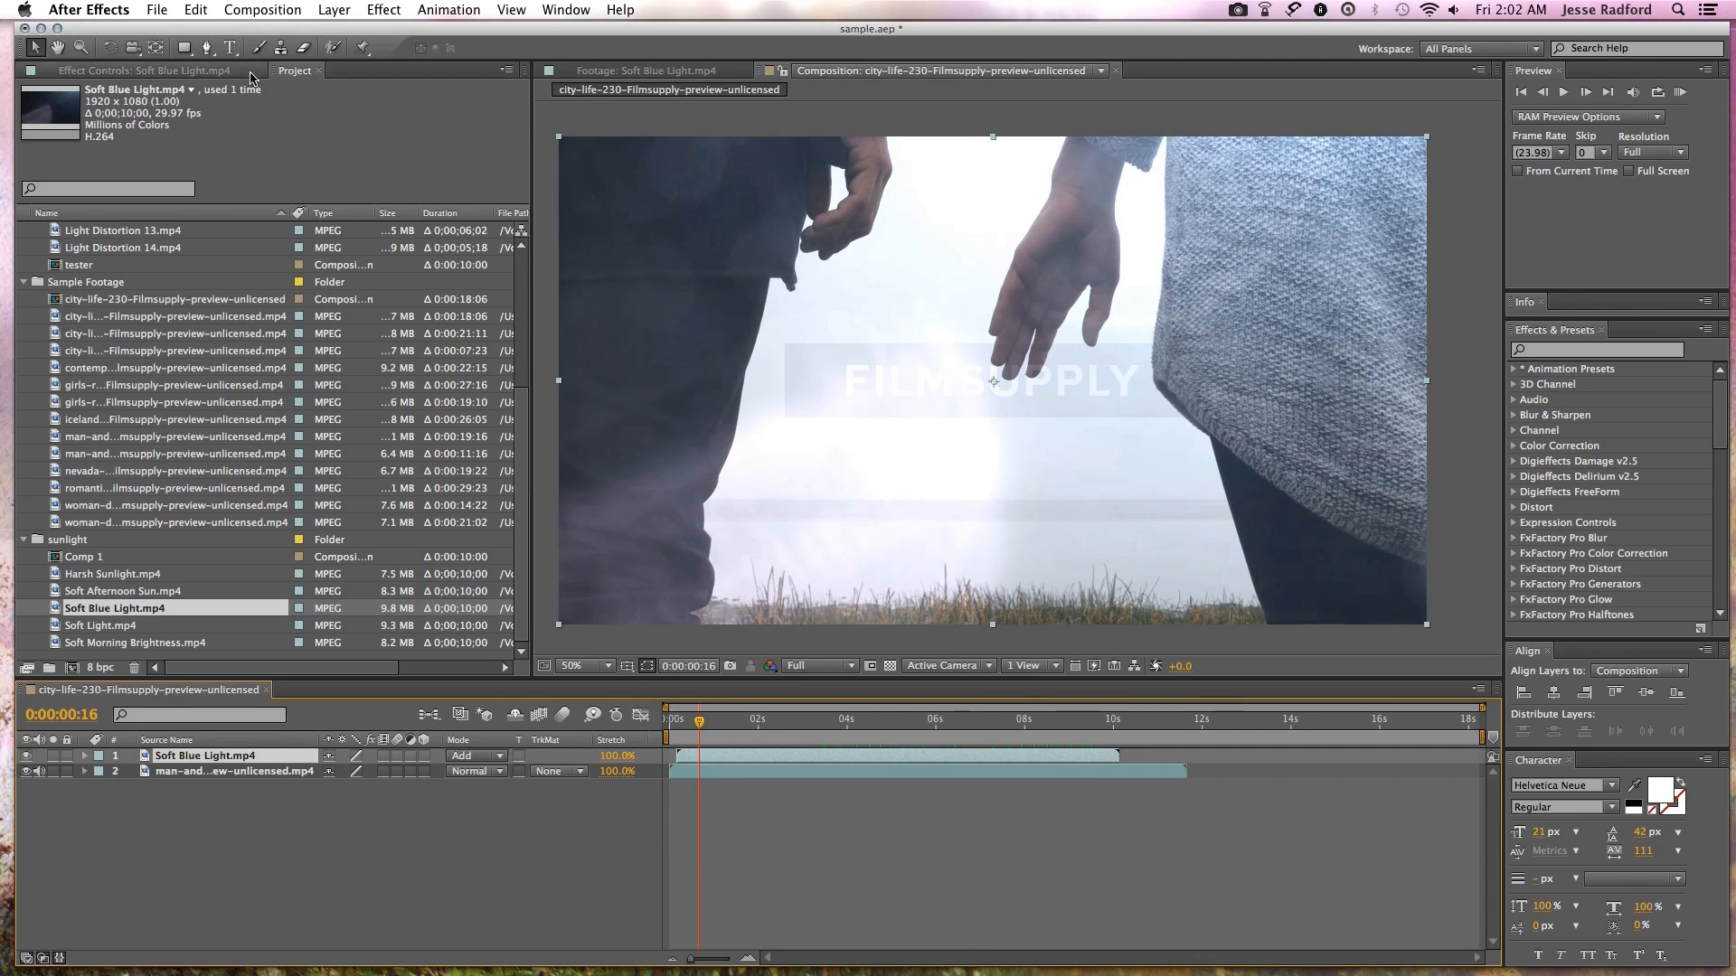
{"action": "left_click", "coordinate": [644, 848]}
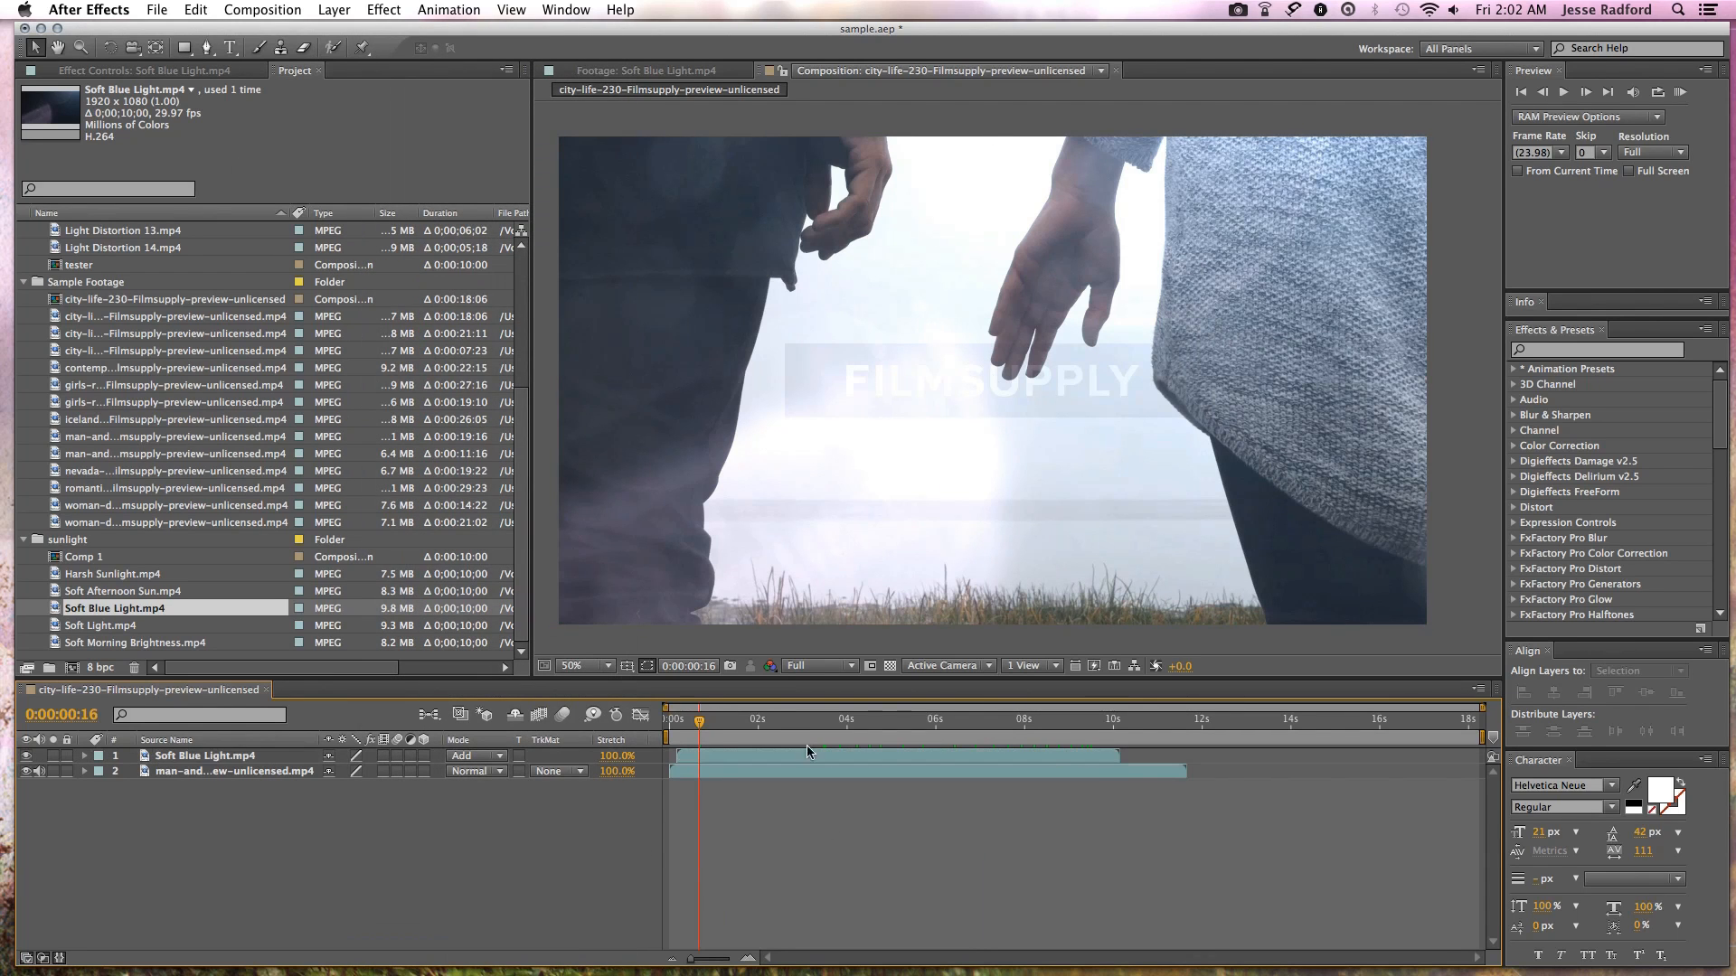
{"action": "left_click_drag", "start_coordinate": [705, 726], "coordinate": [865, 723]}
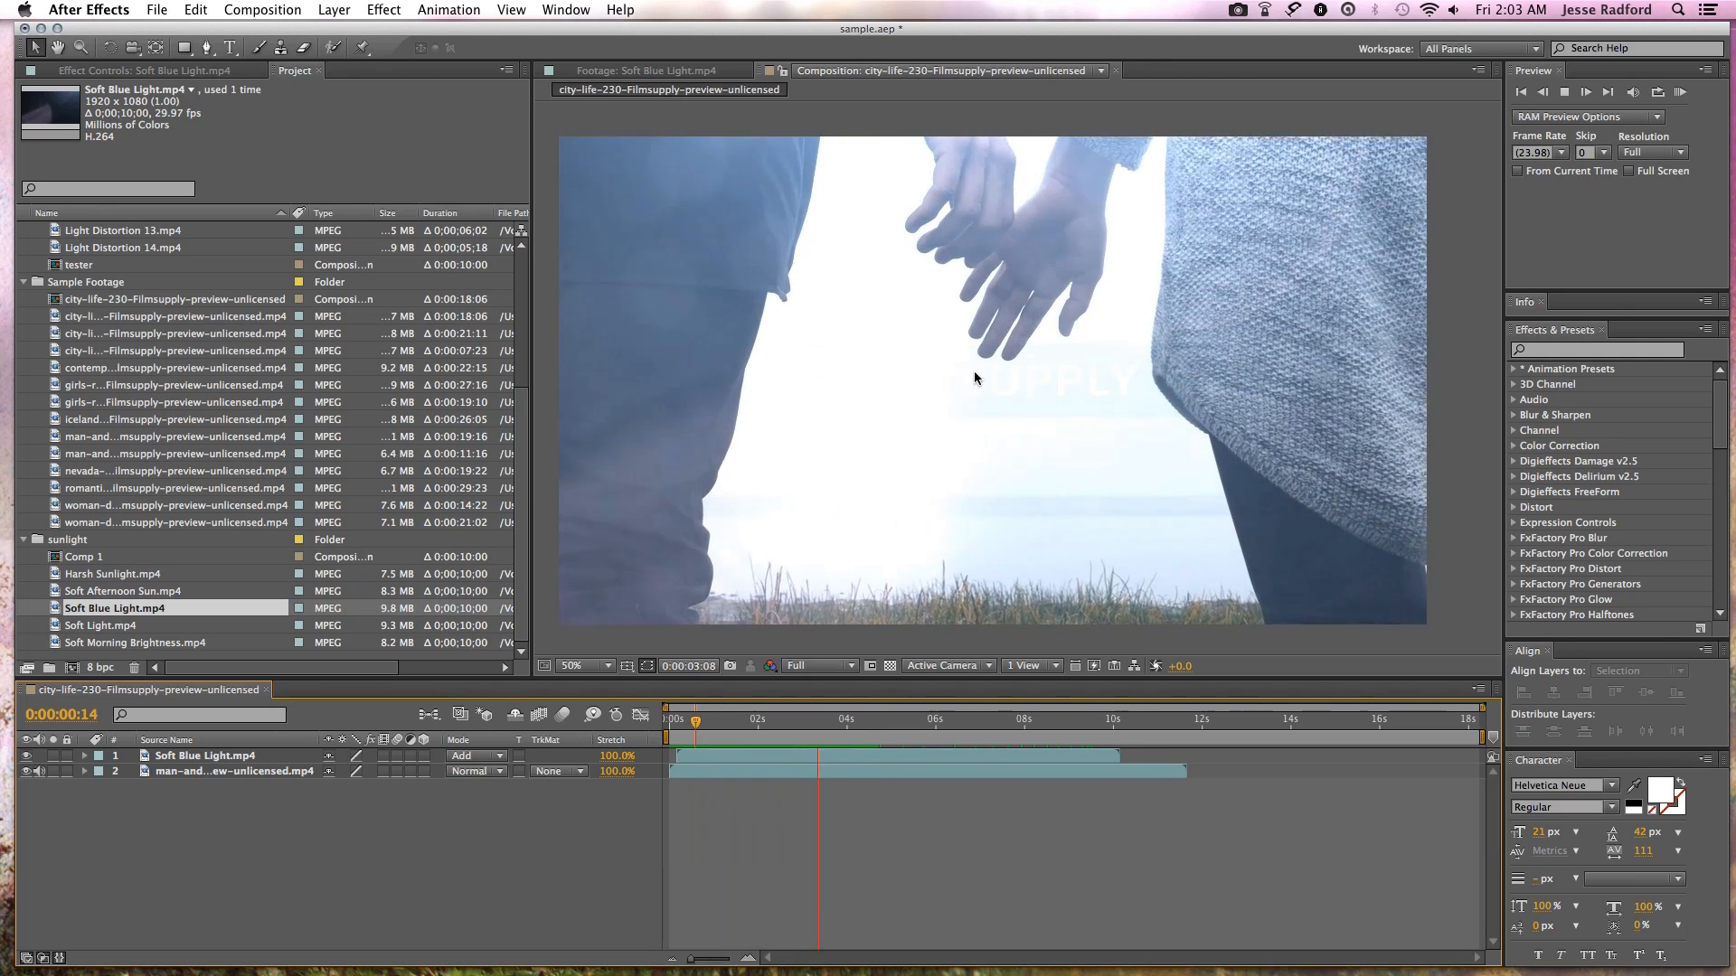
{"action": "key", "text": "space"}
- Keyframe the Soft Blue Light layer's opacity from 100% at 0:00:04:15 down to 0% at 0:00:05:23
{"action": "left_click", "coordinate": [870, 756]}
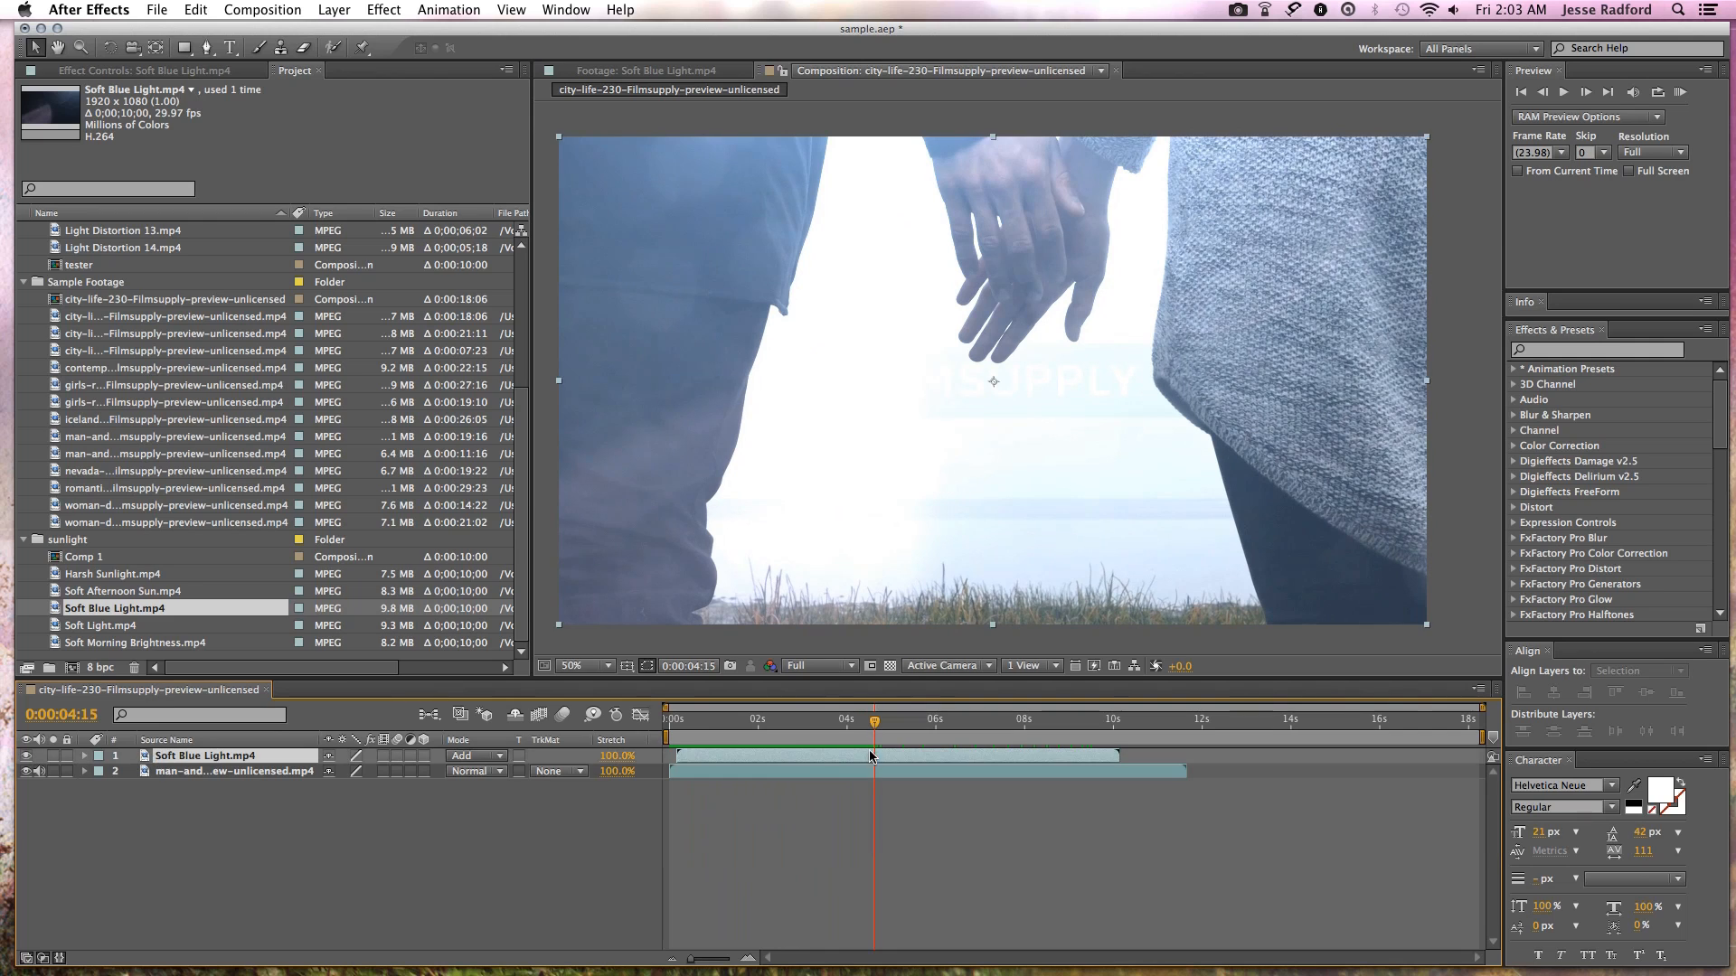
{"action": "key", "text": "t"}
{"action": "left_click", "coordinate": [132, 770]}
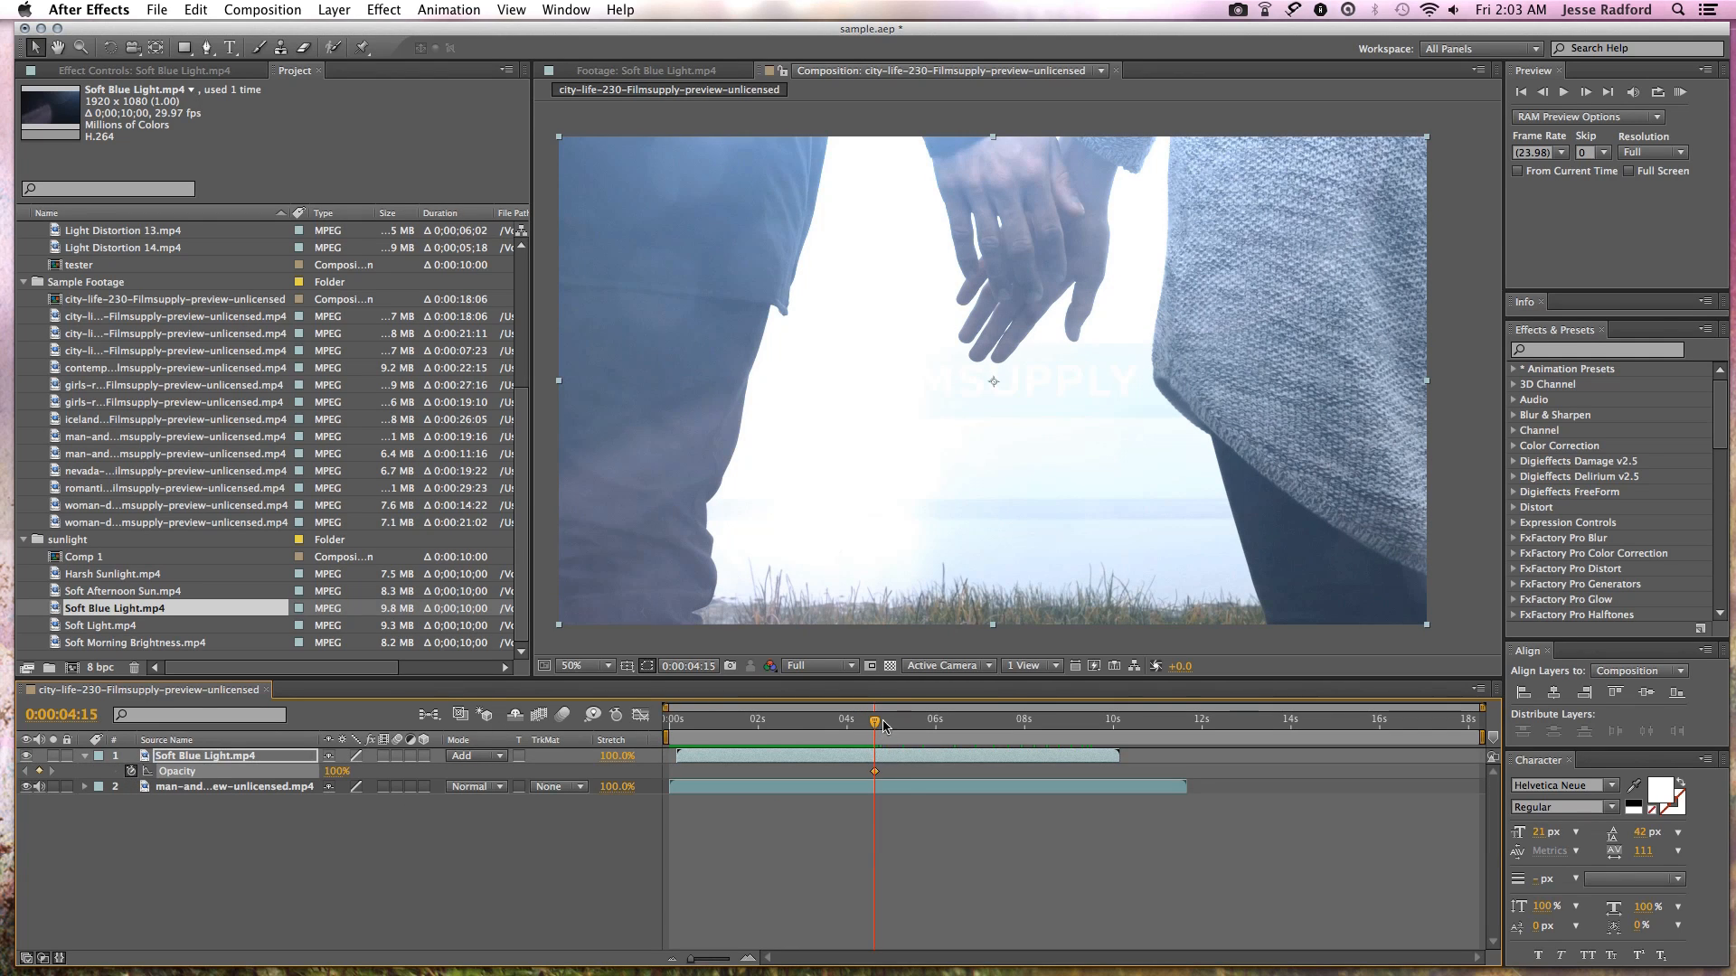
{"action": "left_click_drag", "start_coordinate": [919, 728], "coordinate": [934, 726]}
{"action": "left_click", "coordinate": [39, 771]}
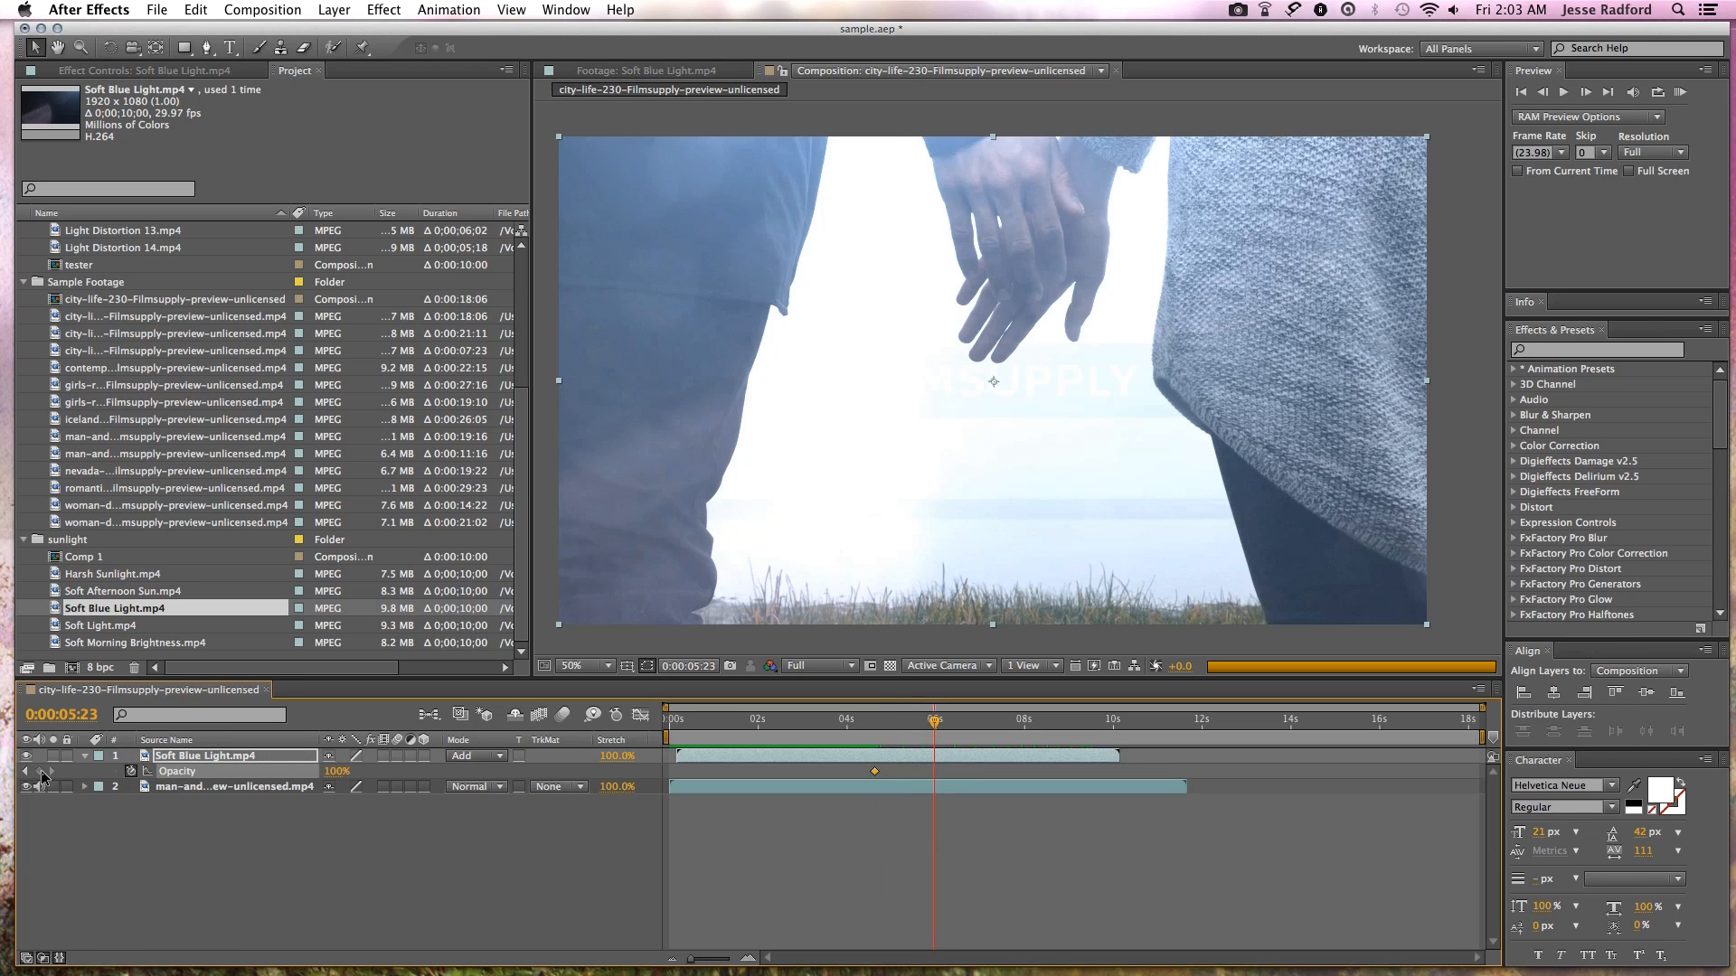
{"action": "left_click_drag", "start_coordinate": [332, 774], "coordinate": [127, 816]}
- Play and scrub the composition to check the opacity fade-out of the Soft Blue Light layer
{"action": "left_click", "coordinate": [852, 724]}
{"action": "key", "text": "space"}
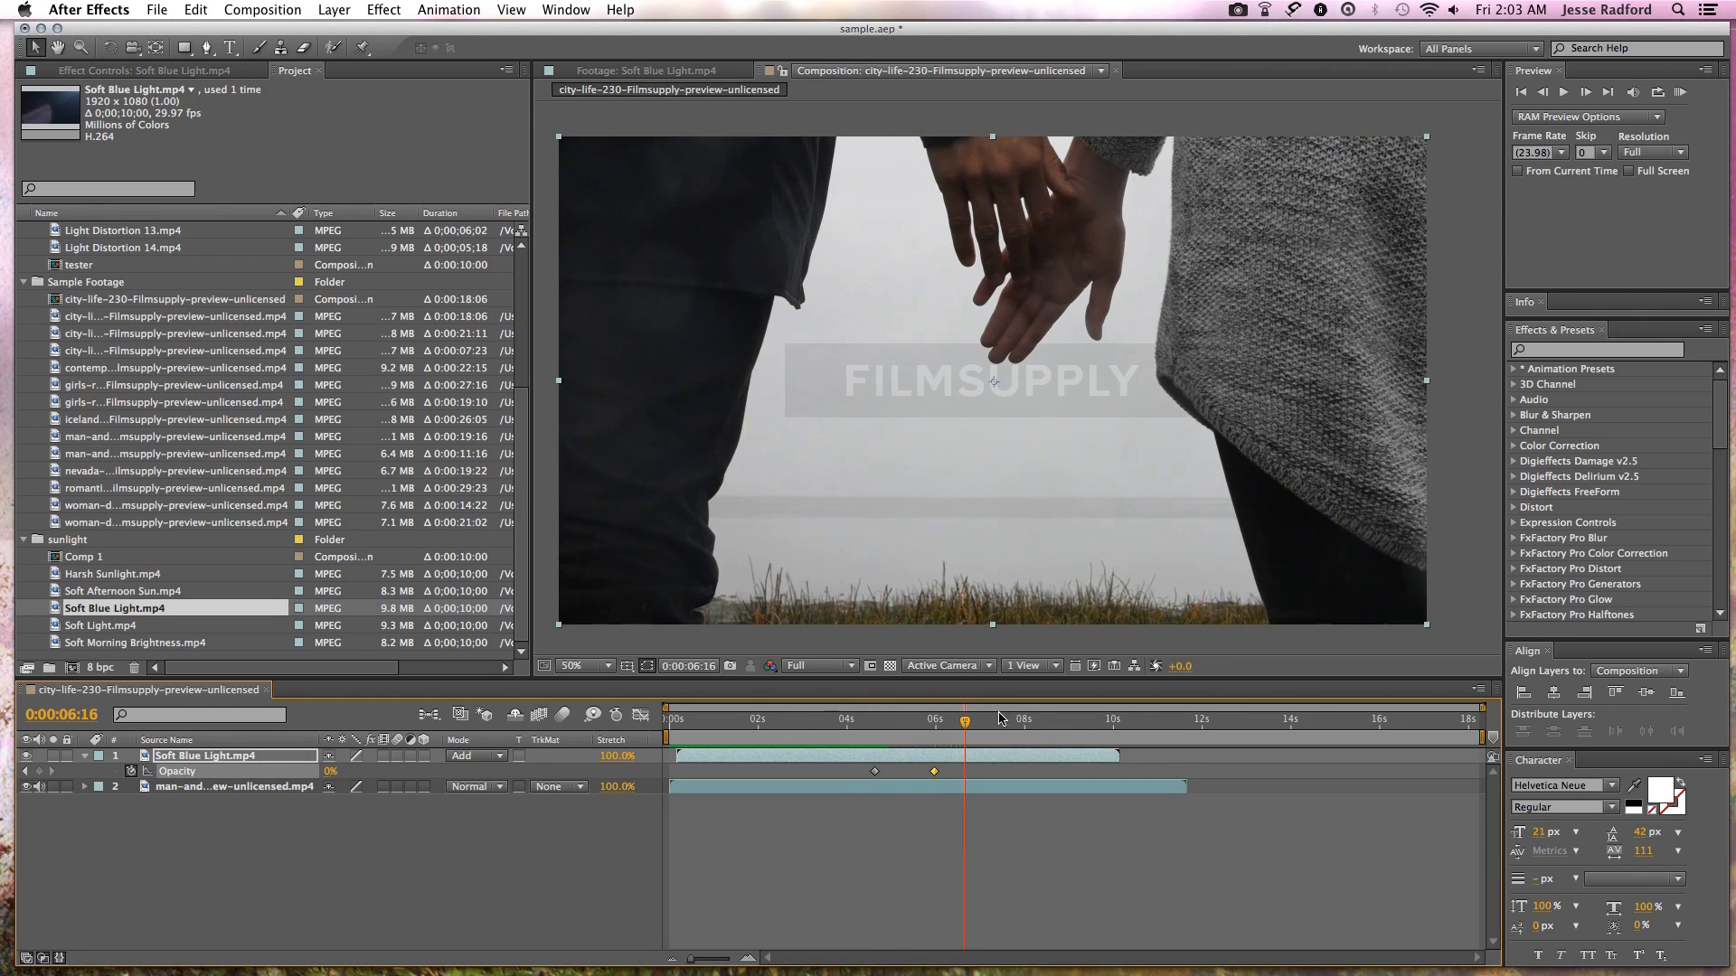
{"action": "left_click", "coordinate": [676, 737]}
{"action": "left_click_drag", "start_coordinate": [687, 721], "coordinate": [969, 708]}
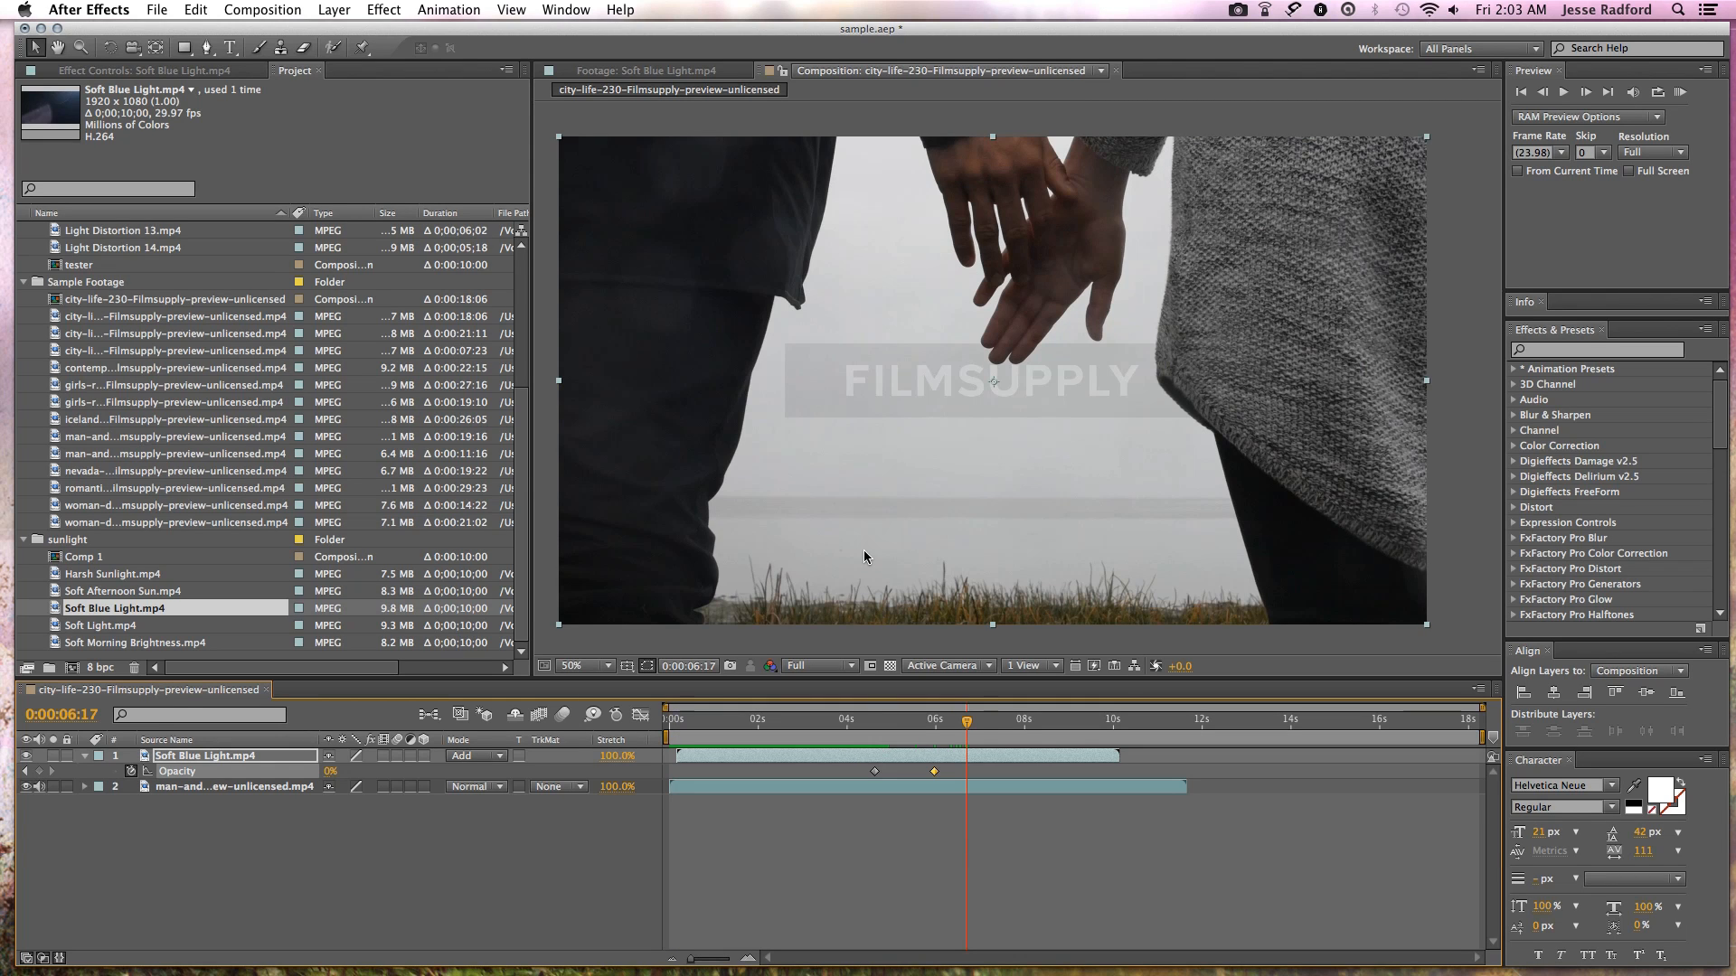
- Set the Soft Blue Light opacity to 100% at 0:00:09:03, and remove all of the layer's opacity keyframes
{"action": "left_click", "coordinate": [1070, 721]}
{"action": "left_click_drag", "start_coordinate": [1099, 723], "coordinate": [1038, 739]}
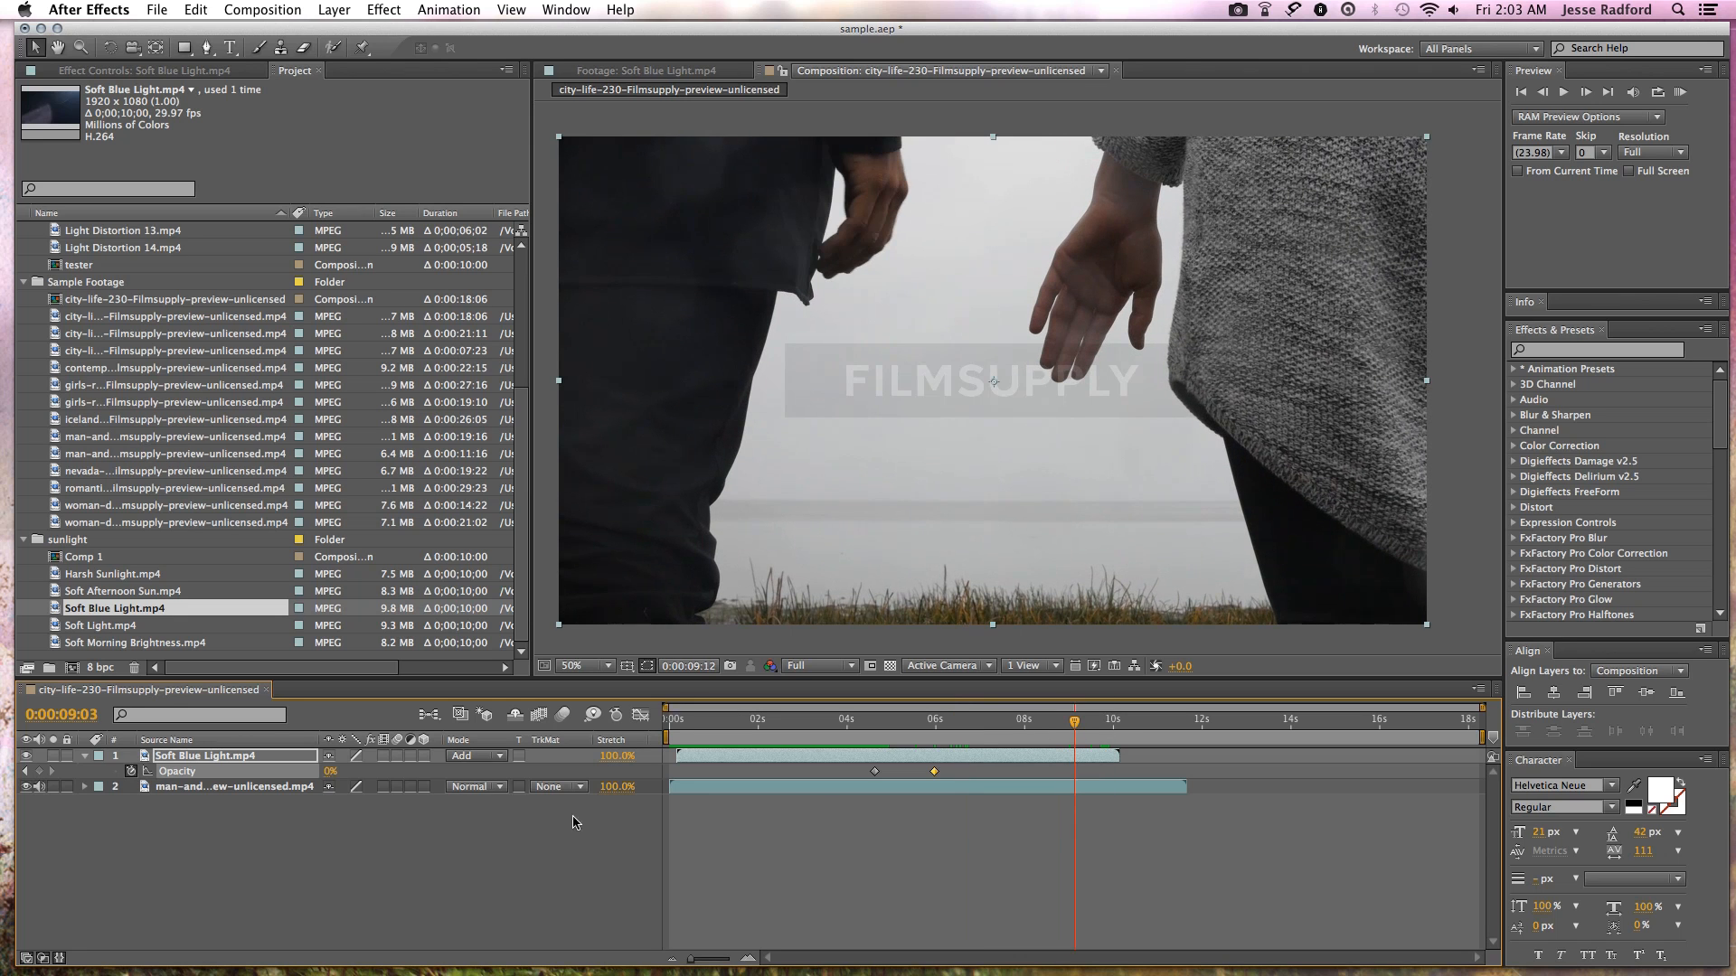
{"action": "left_click", "coordinate": [330, 771]}
{"action": "type", "text": "100"}
{"action": "key", "text": "Return"}
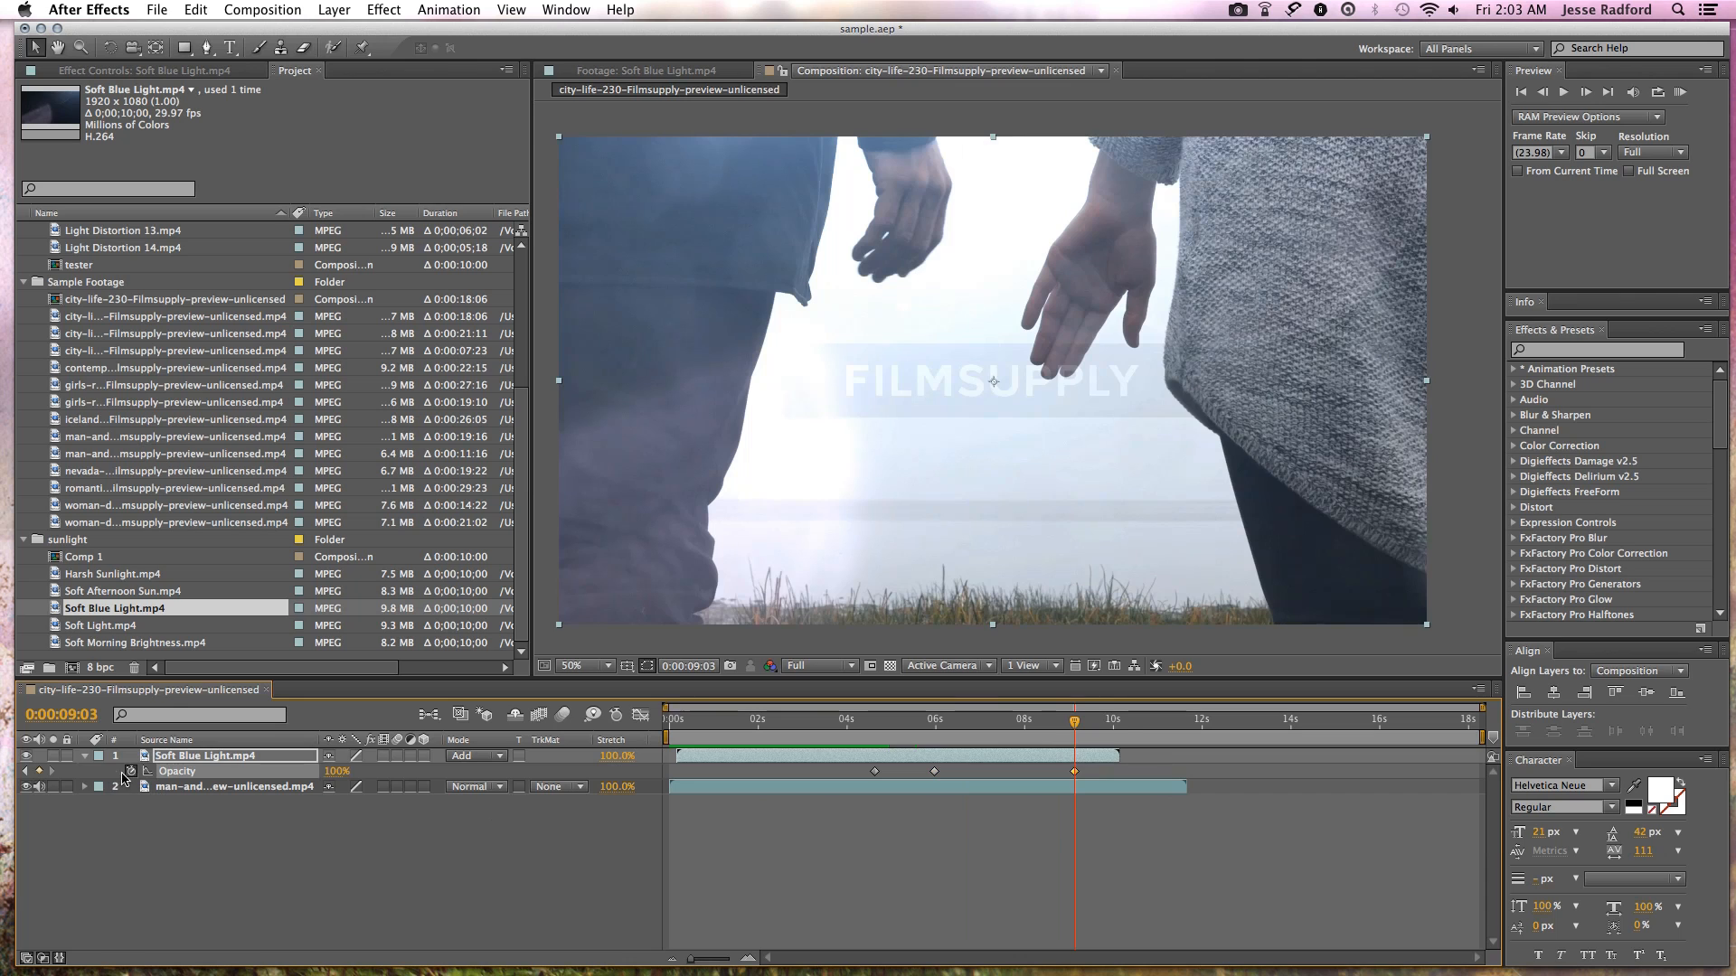
{"action": "left_click", "coordinate": [149, 773]}
- Step frame by frame around the end of the Soft Blue Light layer to examine where the overlay cuts off
{"action": "left_click_drag", "start_coordinate": [1087, 723], "coordinate": [1115, 725]}
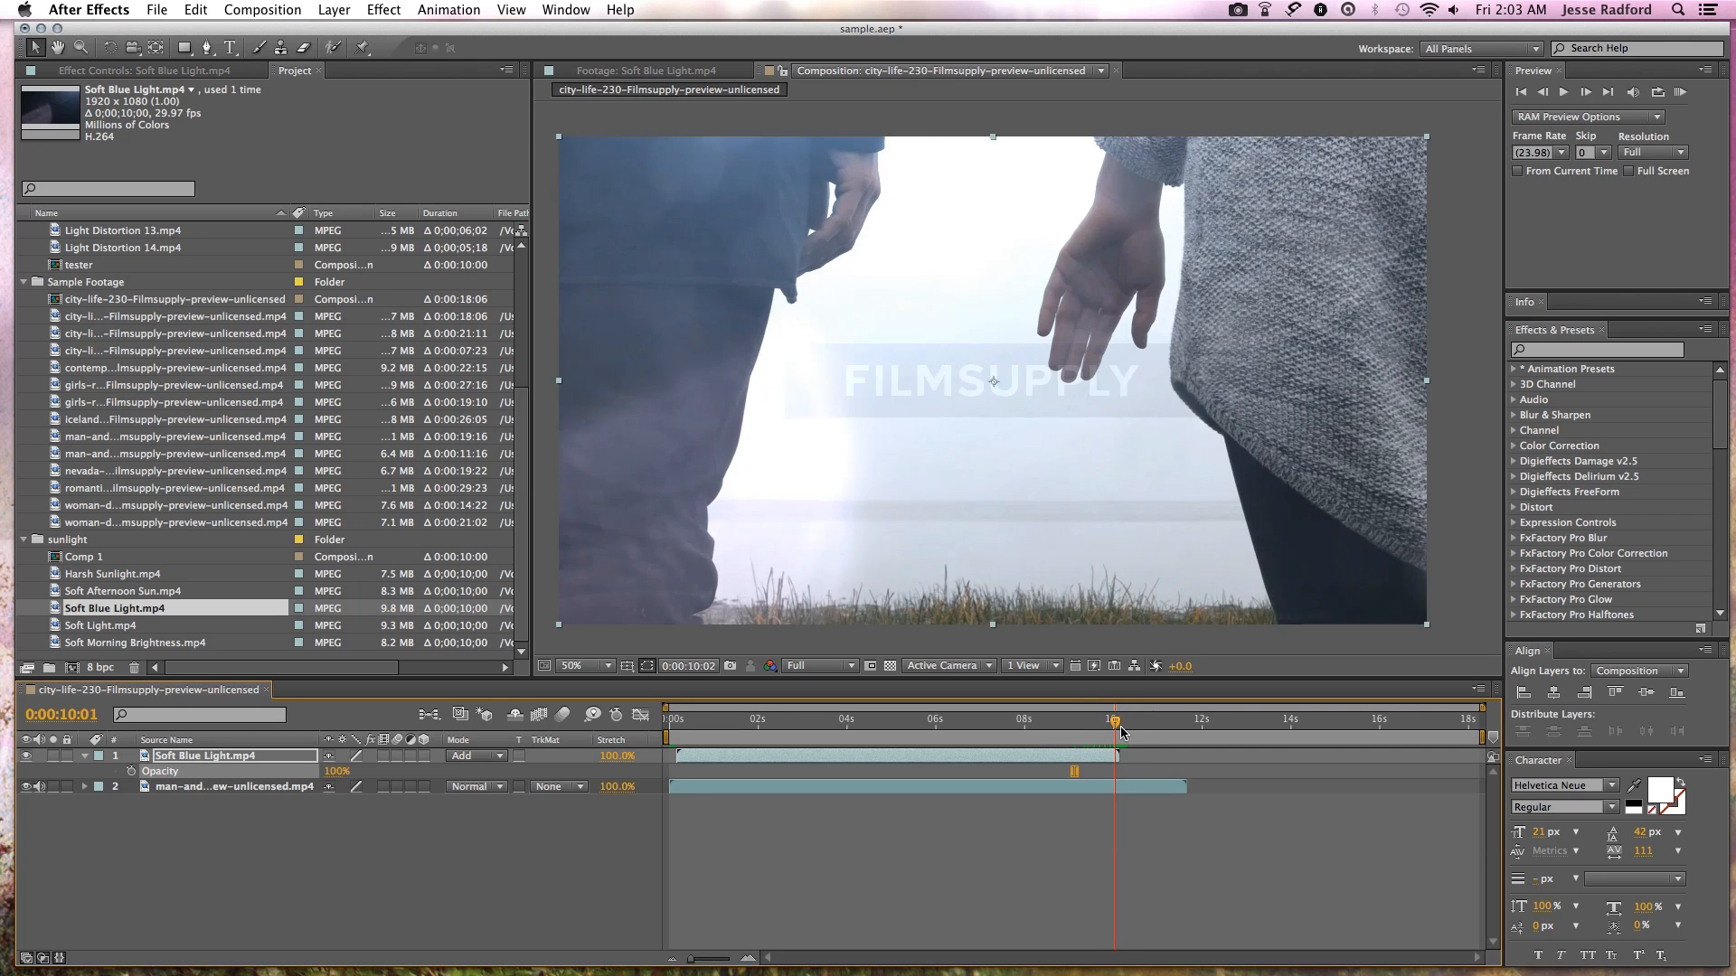
{"action": "left_click", "coordinate": [1135, 723]}
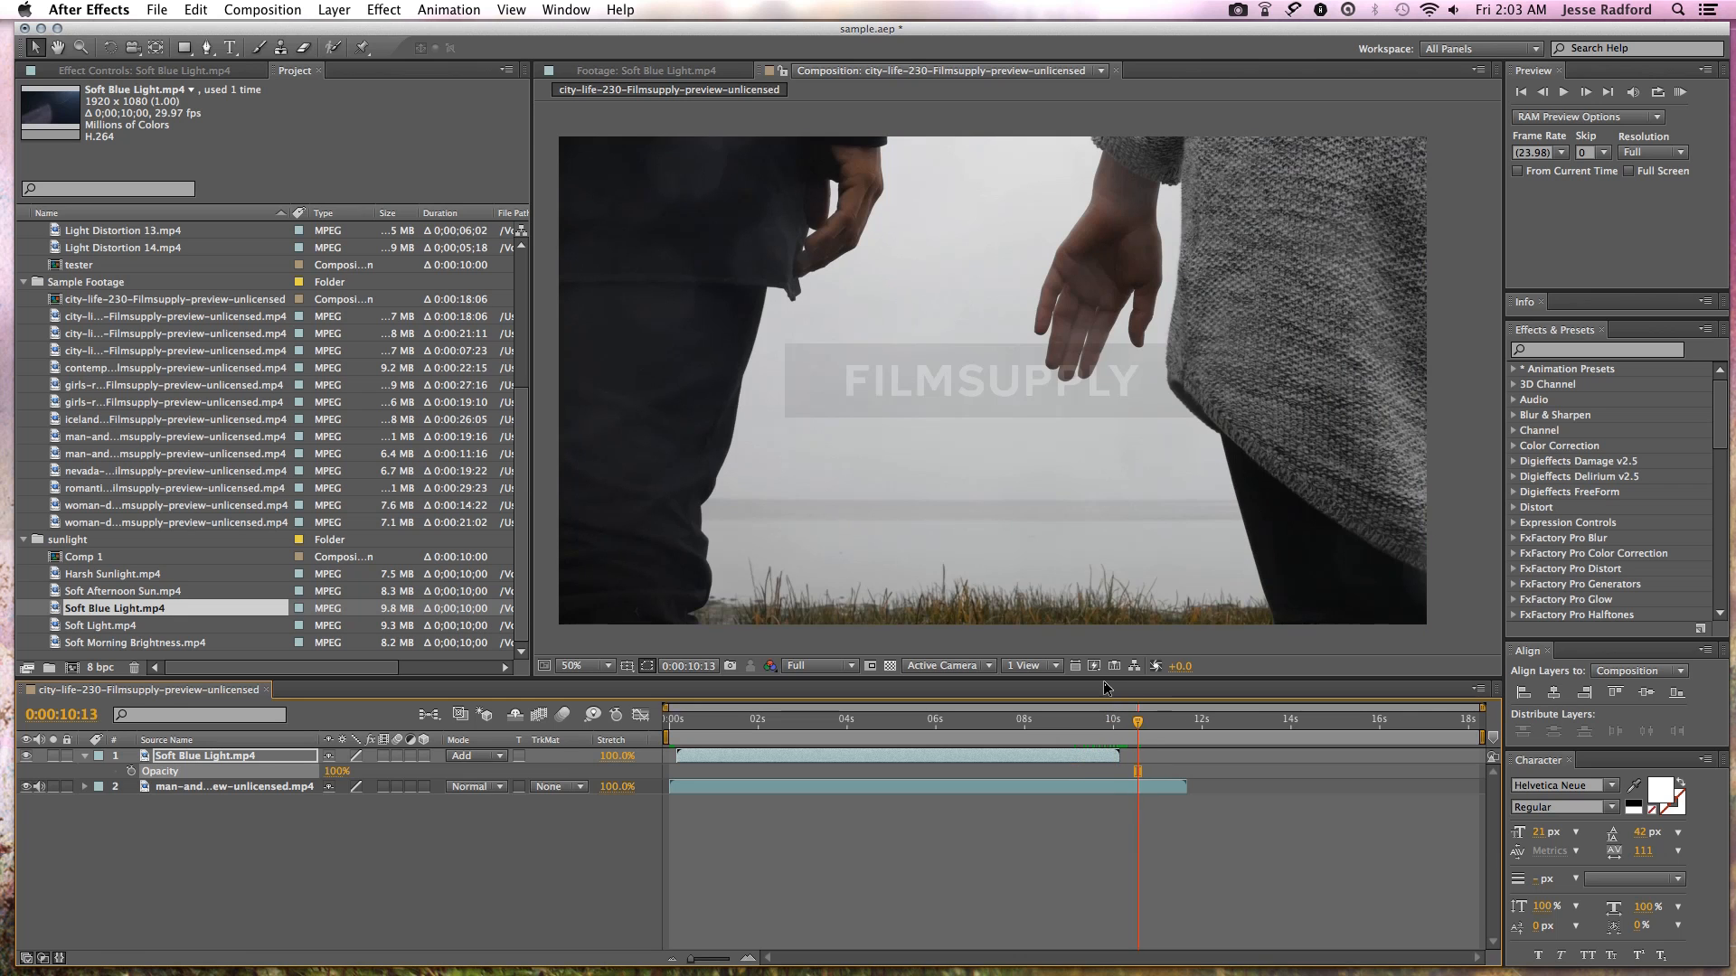
{"action": "key", "text": "Page_Up"}
{"action": "key", "text": "Page_Up"}
{"action": "key", "text": "Page_Up"}
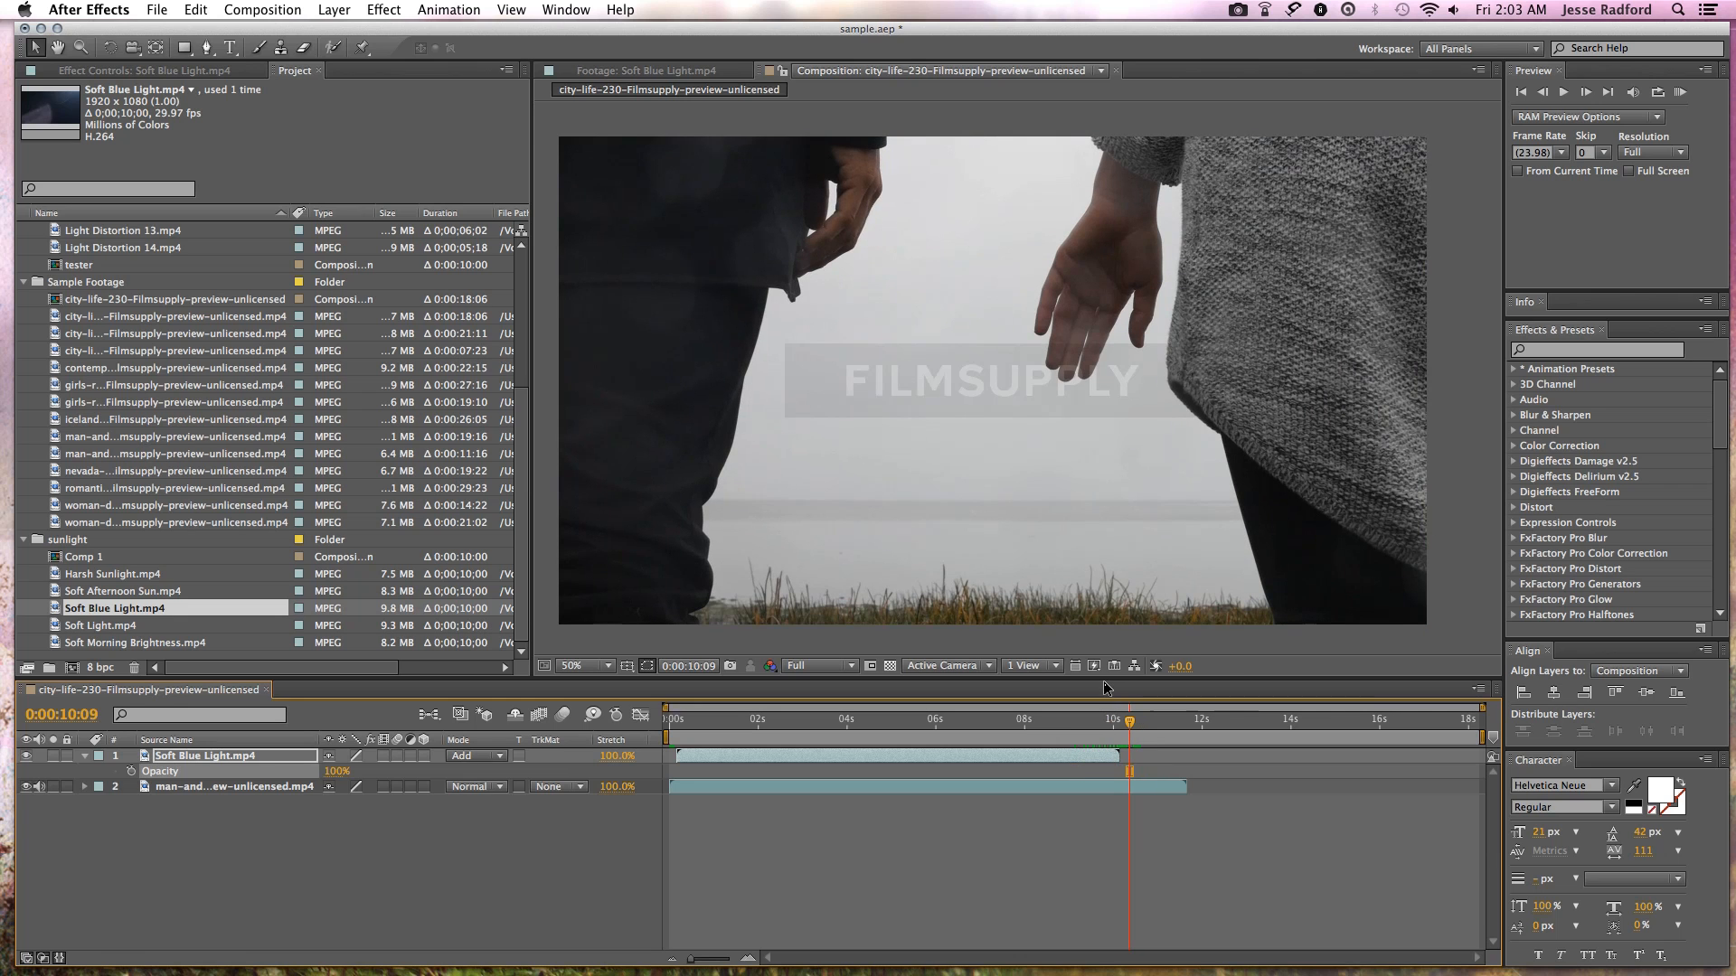
{"action": "key", "text": "Page_Up"}
{"action": "key", "text": "Page_Up"}
{"action": "key", "text": "Page_Up"}
{"action": "key", "text": "Page_Up"}
{"action": "key", "text": "Page_Up"}
{"action": "key", "text": "Page_Up"}
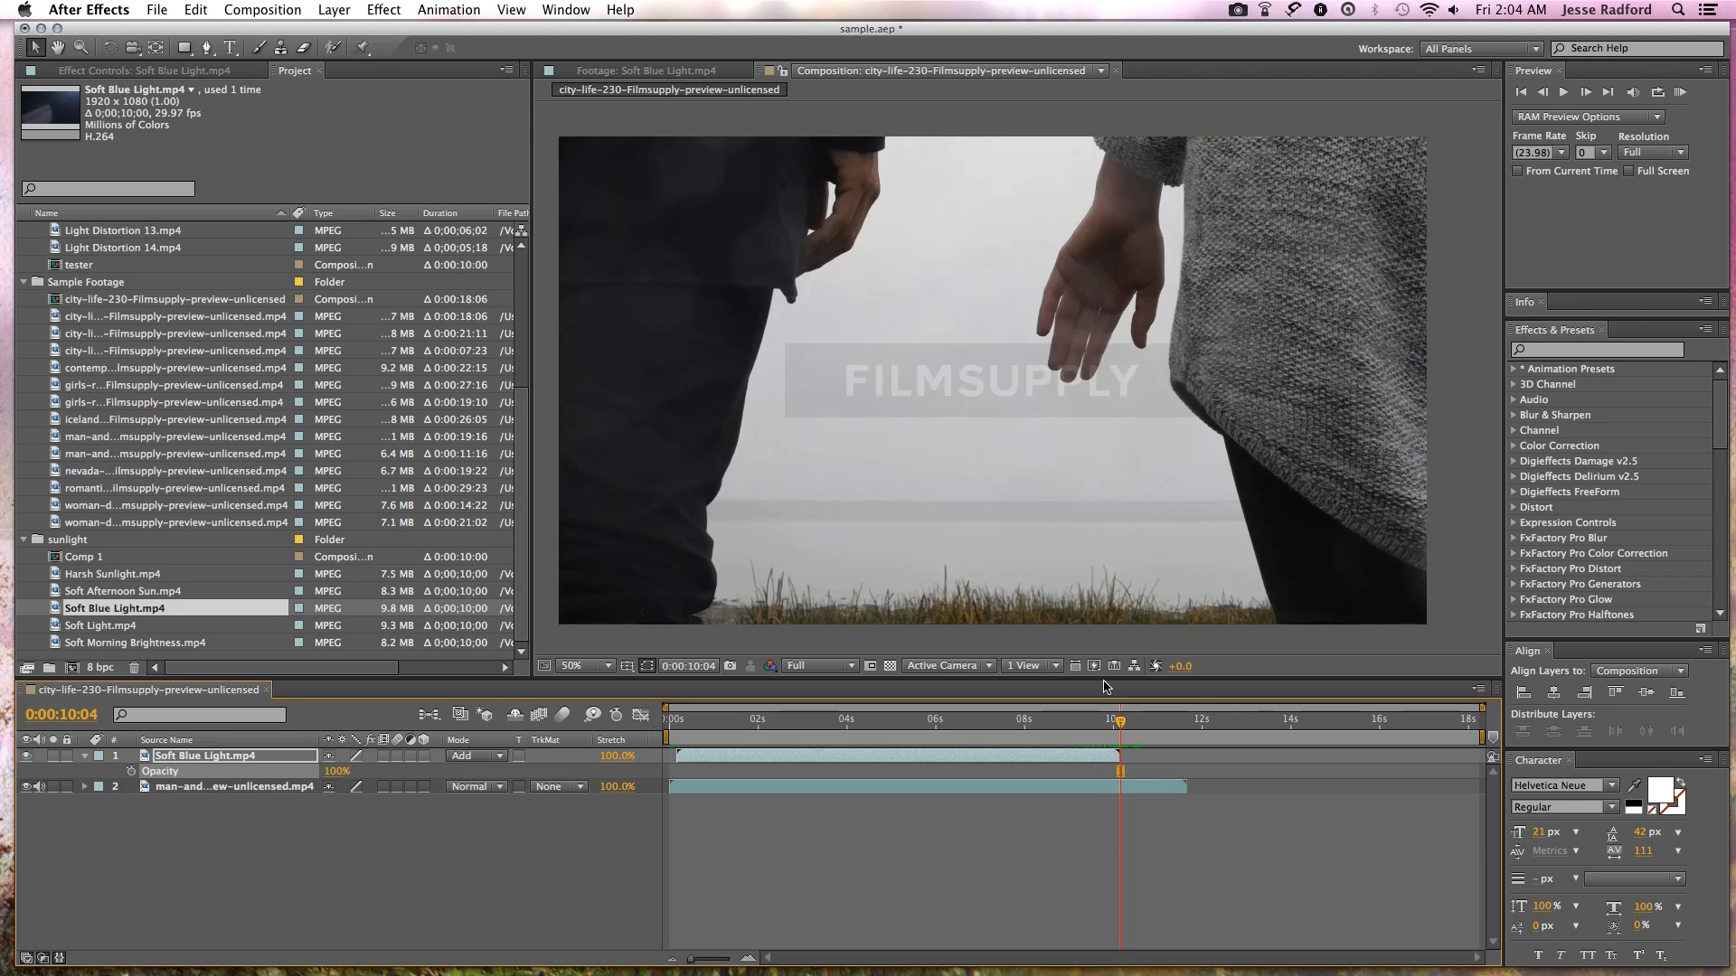
{"action": "key", "text": "Page_Down"}
{"action": "key", "text": "Page_Up"}
{"action": "key", "text": "Page_Down"}
{"action": "key", "text": "Page_Up"}
{"action": "key", "text": "Page_Down"}
{"action": "key", "text": "Page_Up"}
{"action": "key", "text": "Page_Down"}
{"action": "key", "text": "Page_Up"}
{"action": "key", "text": "Page_Down"}
{"action": "key", "text": "Page_Up"}
{"action": "key", "text": "Page_Down"}
- Collapse the Soft Blue Light layer's properties and move the current time back to 0:00:00:00
{"action": "left_click", "coordinate": [1070, 718]}
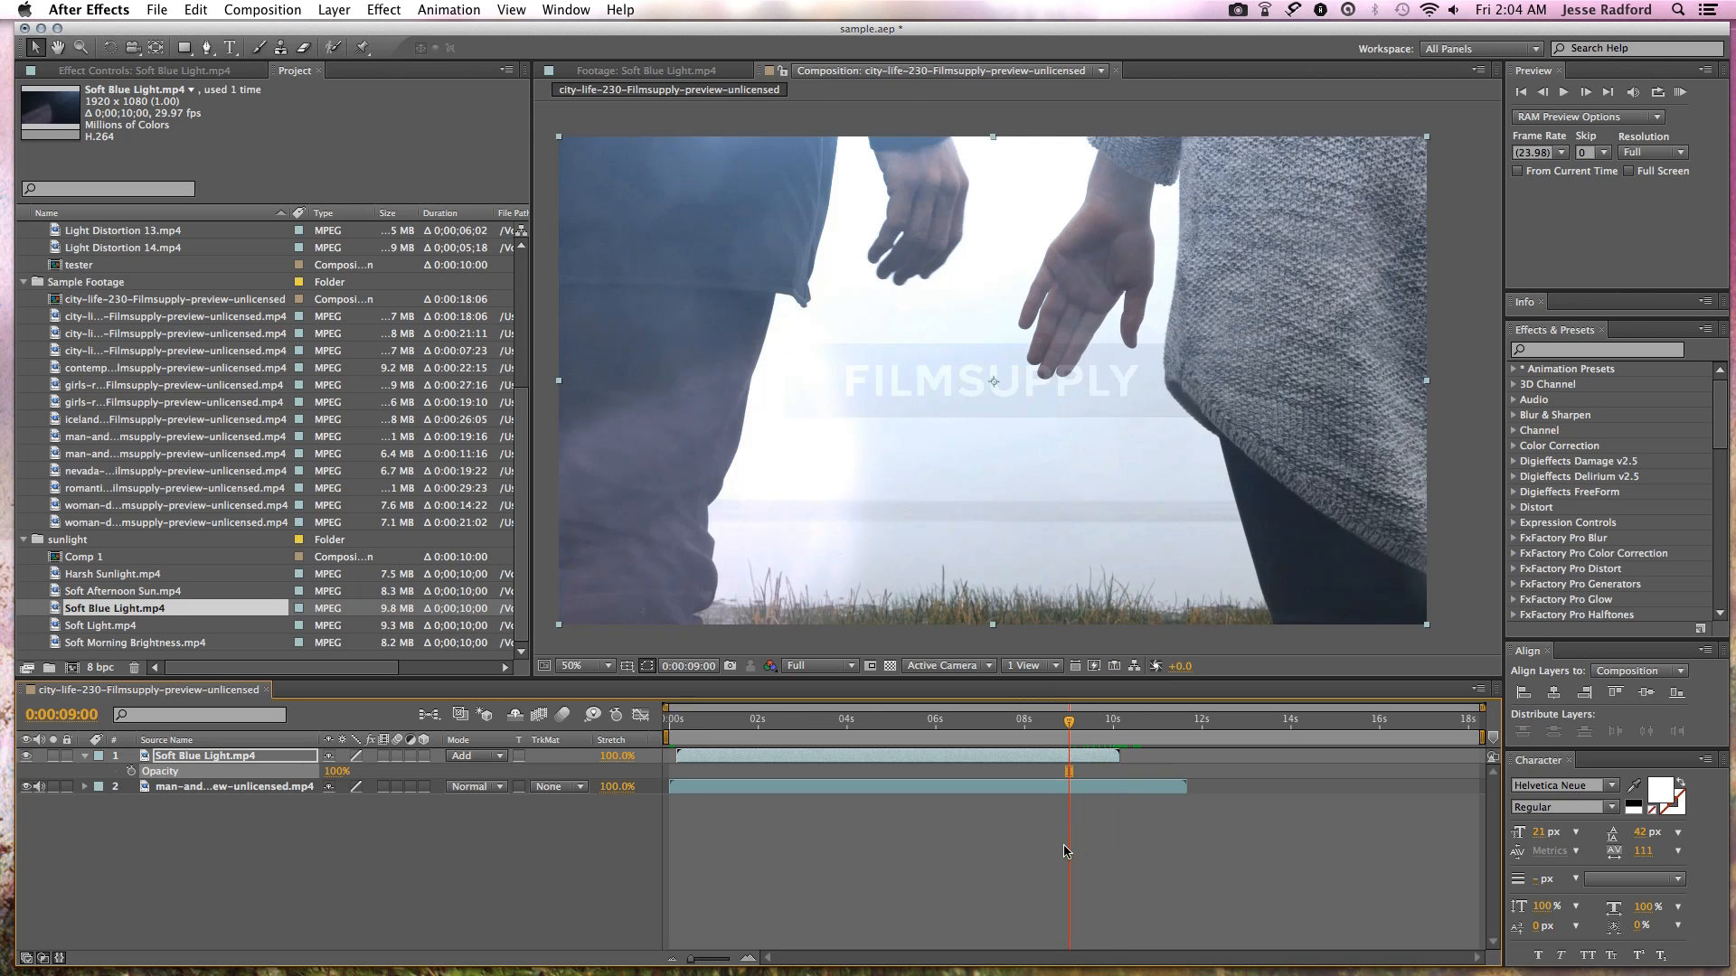
{"action": "left_click", "coordinate": [377, 898]}
{"action": "left_click", "coordinate": [85, 756]}
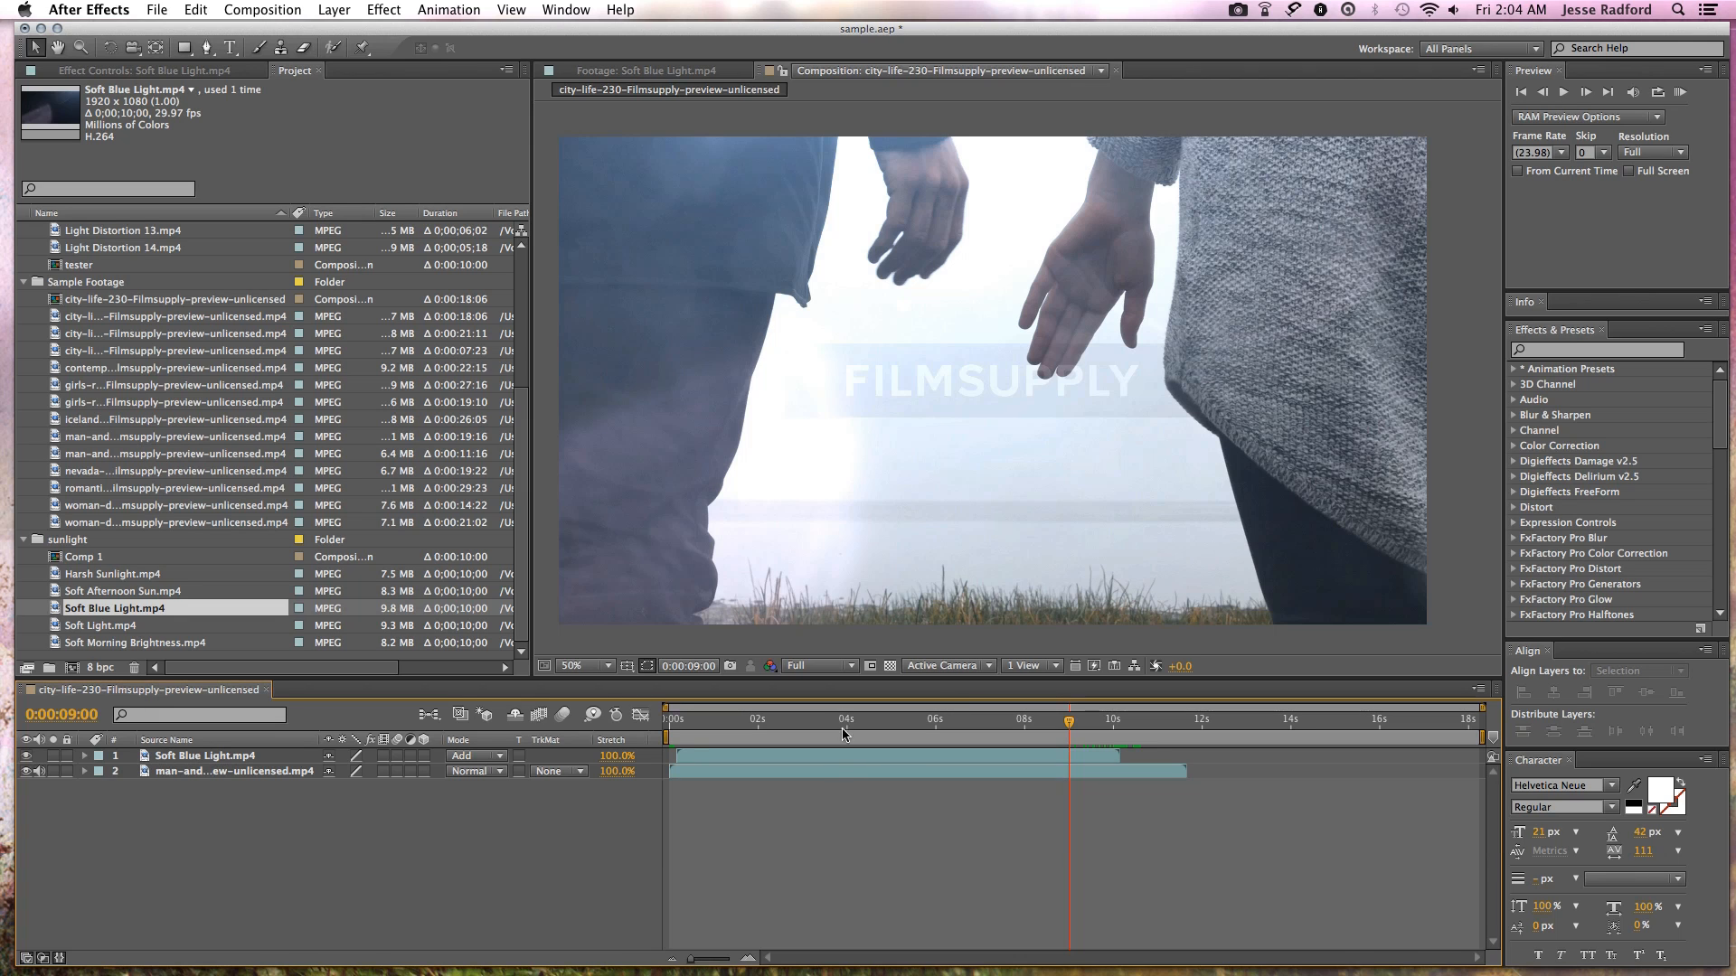
{"action": "left_click_drag", "start_coordinate": [799, 724], "coordinate": [669, 724]}
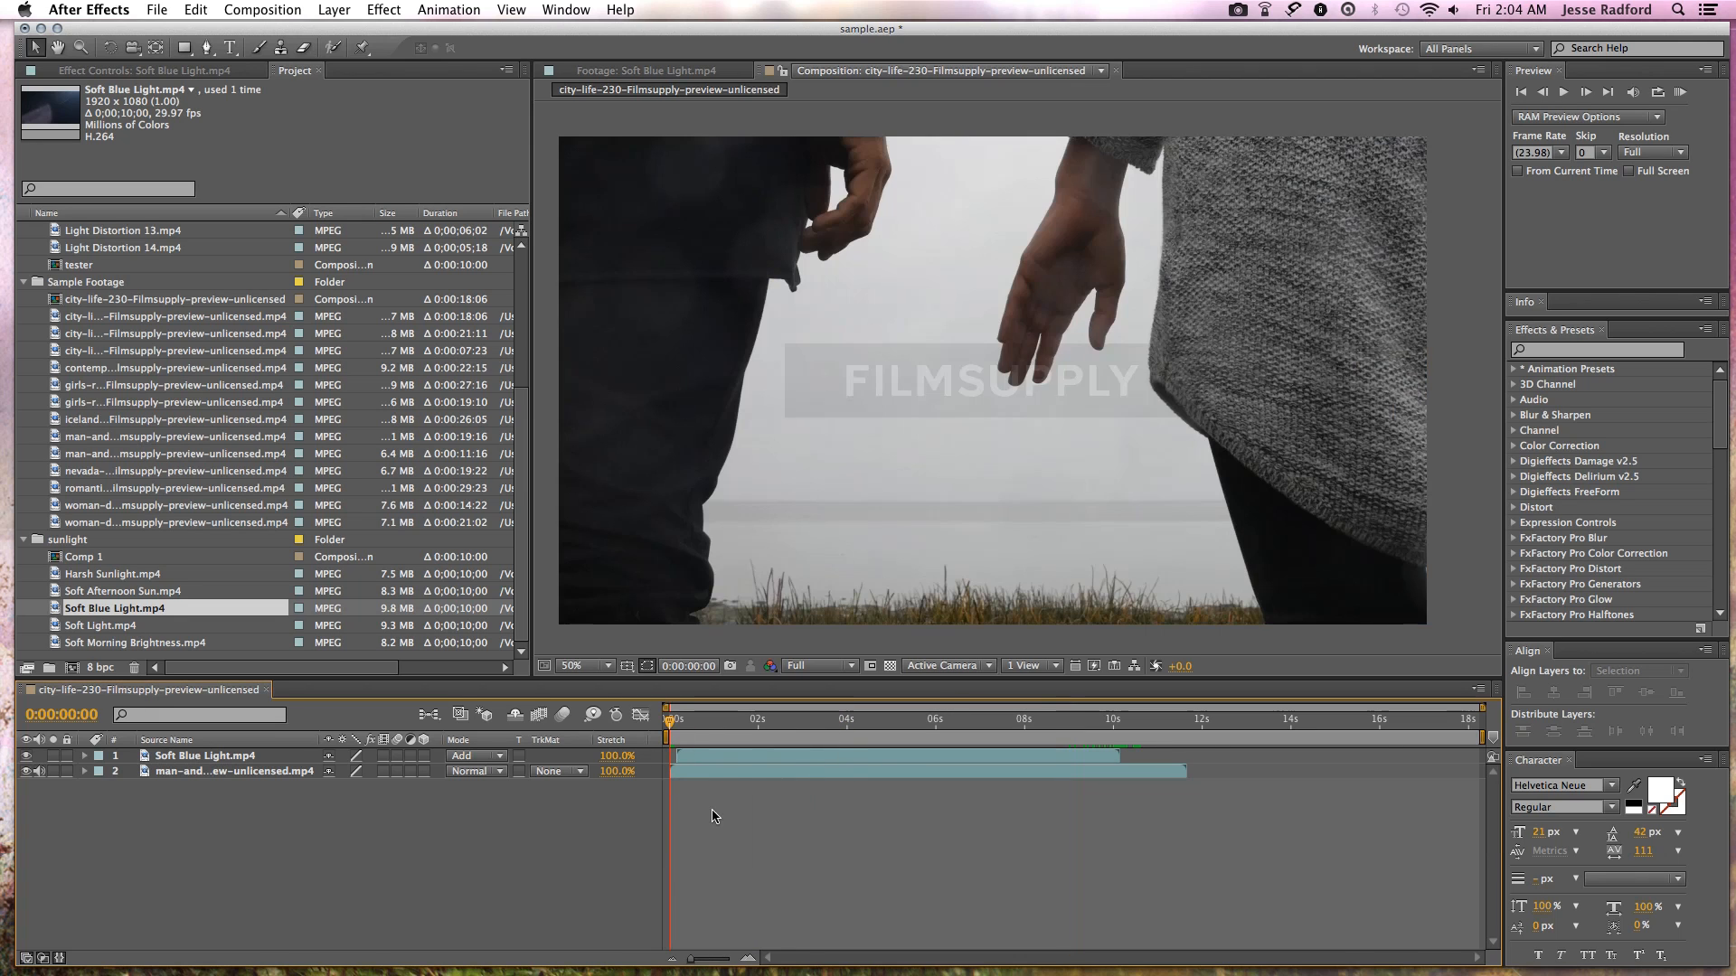